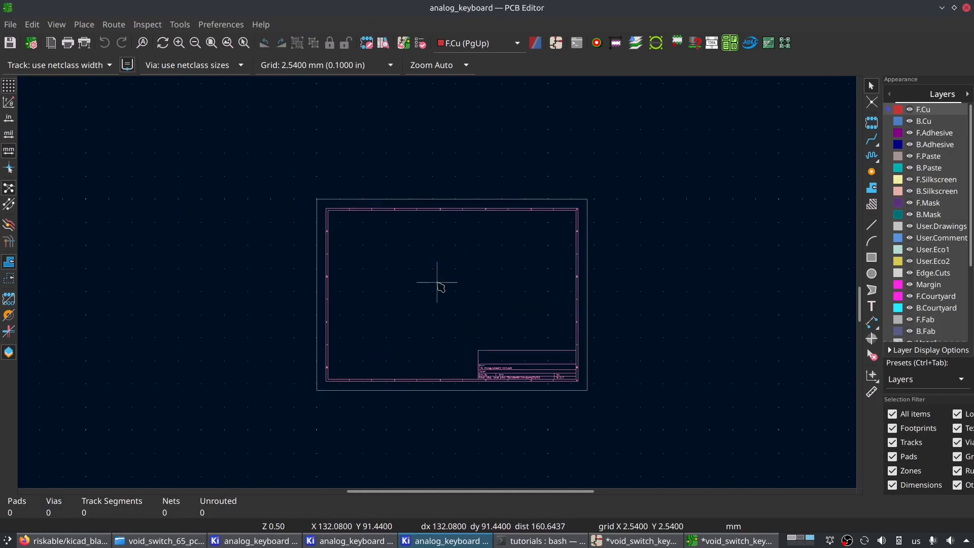
- Set the page size of the board's drawing sheet to A2 420x594mm
middle_click_drag(311, 257, 327, 271)
left_click(10, 25)
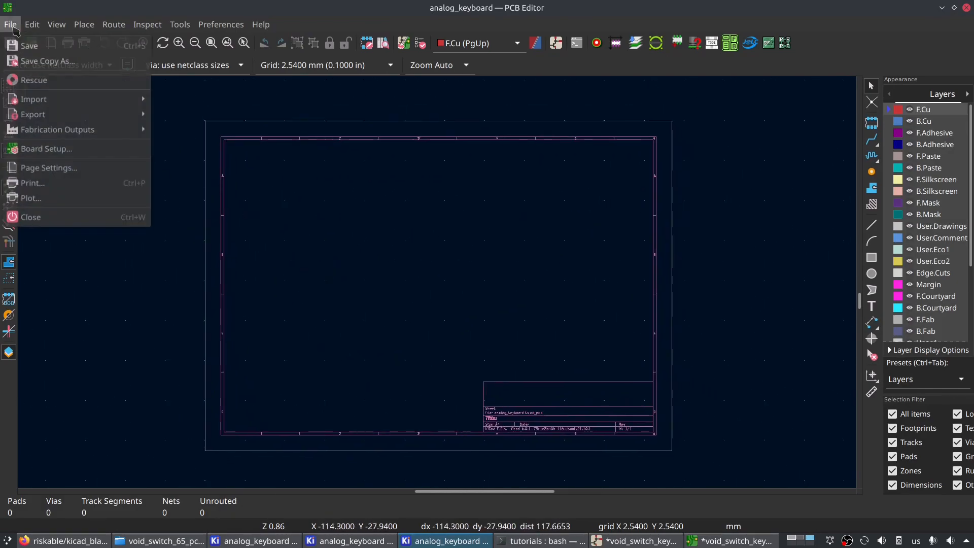
left_click(61, 173)
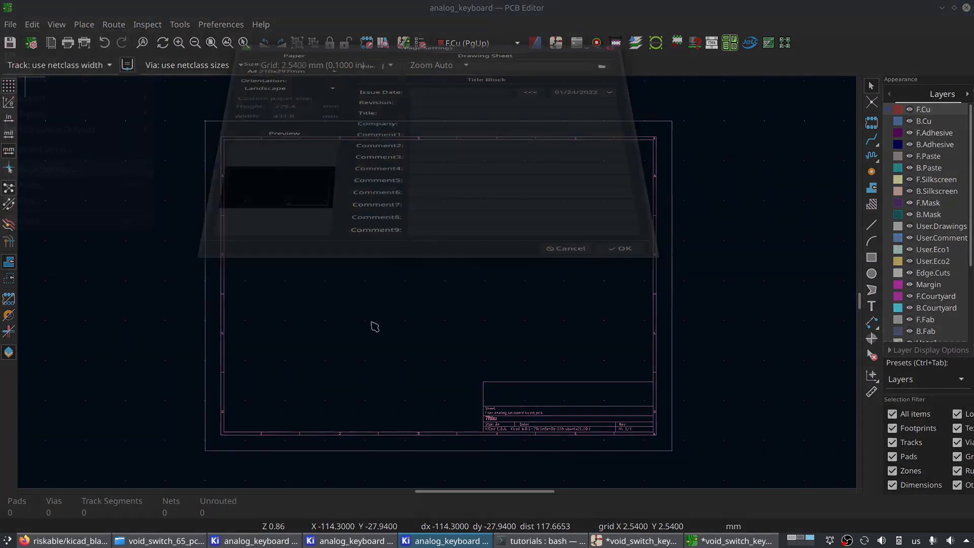
left_click(333, 120)
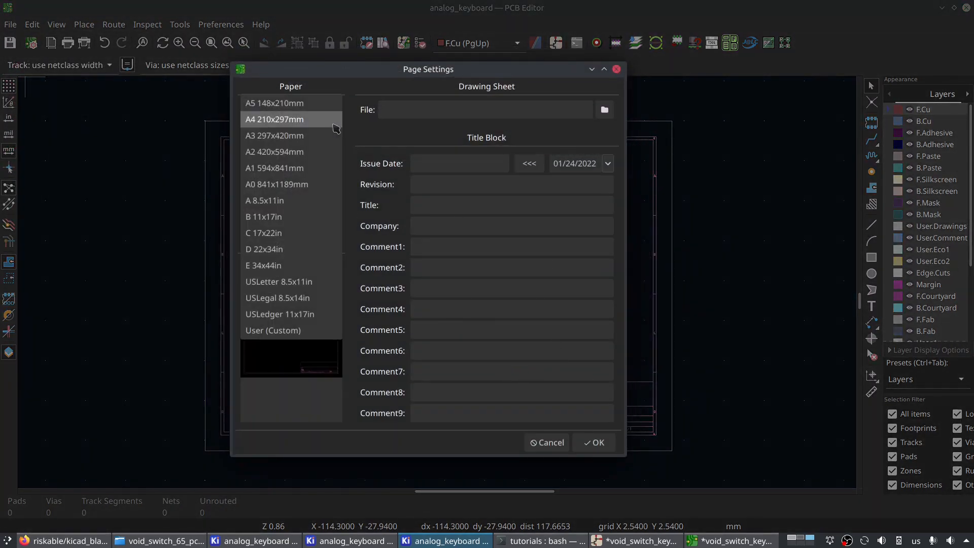
left_click(308, 152)
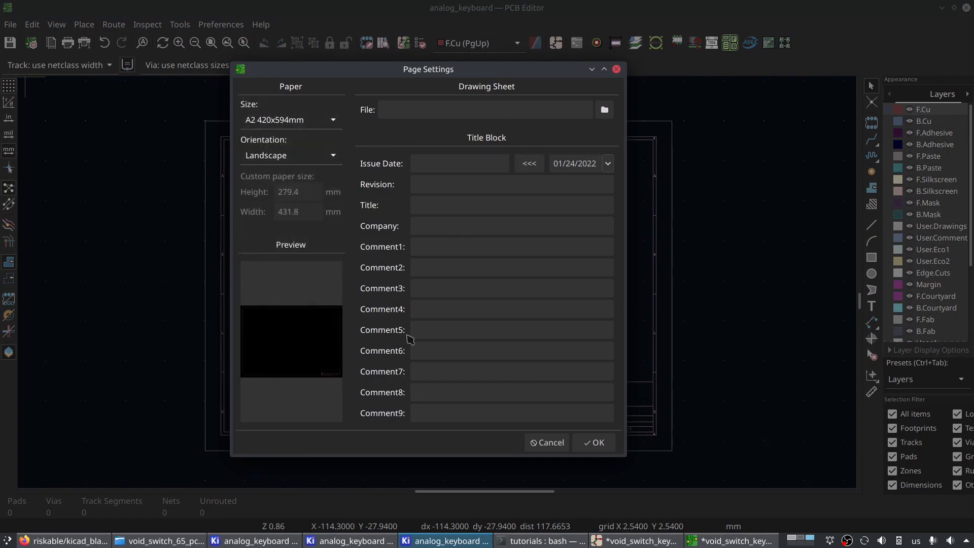
left_click(595, 443)
- Update the PCB from the schematic, replacing footprints with those specified in the schematic
scroll(501, 282, "down", 4)
middle_click_drag(572, 291, 543, 260)
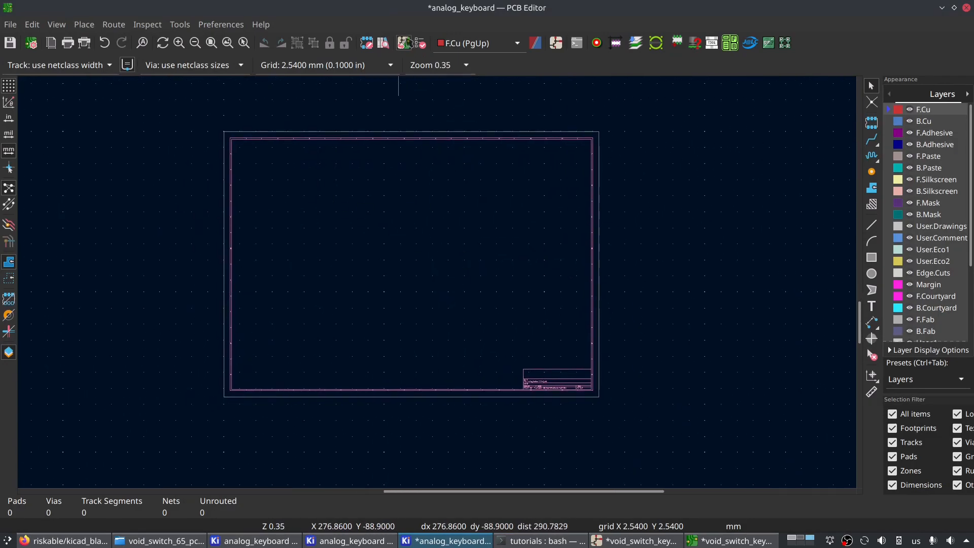
left_click(404, 44)
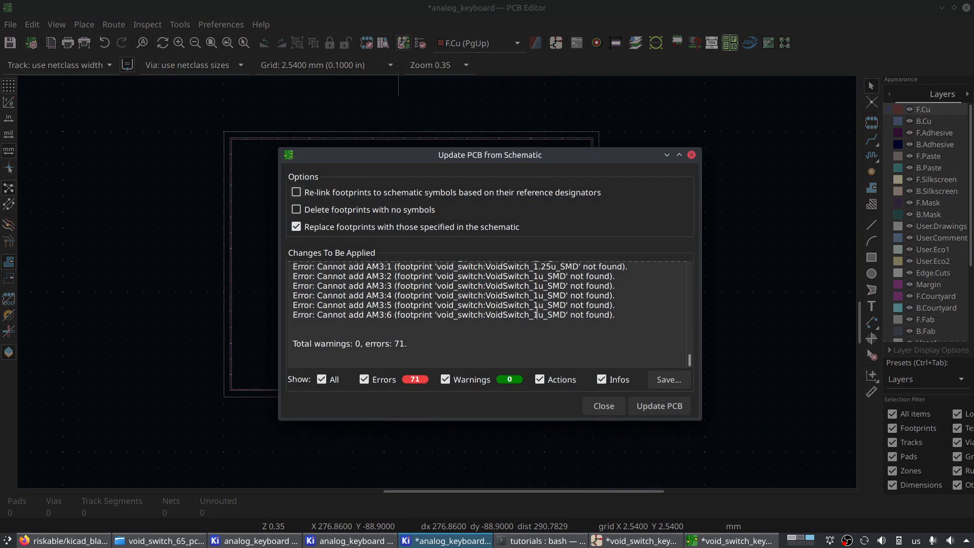
left_click(669, 413)
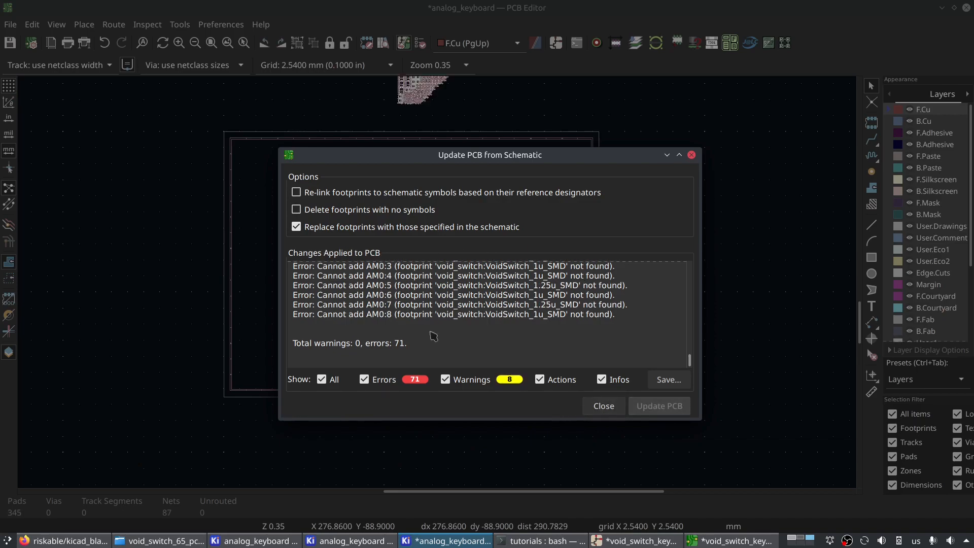
left_click(604, 406)
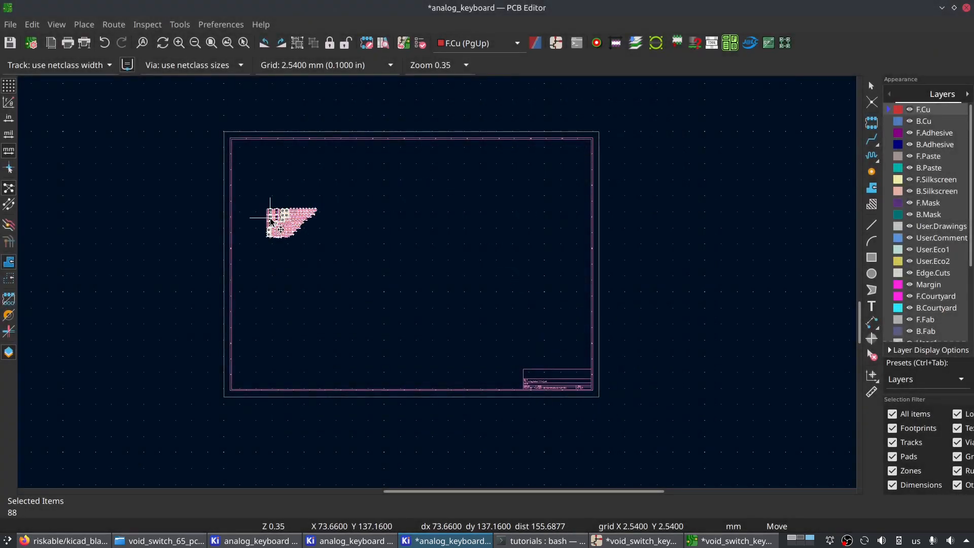
- Place the imported cluster of footprints just above the upper edge of the drawing sheet
left_click(406, 205)
scroll(406, 205, "up", 4)
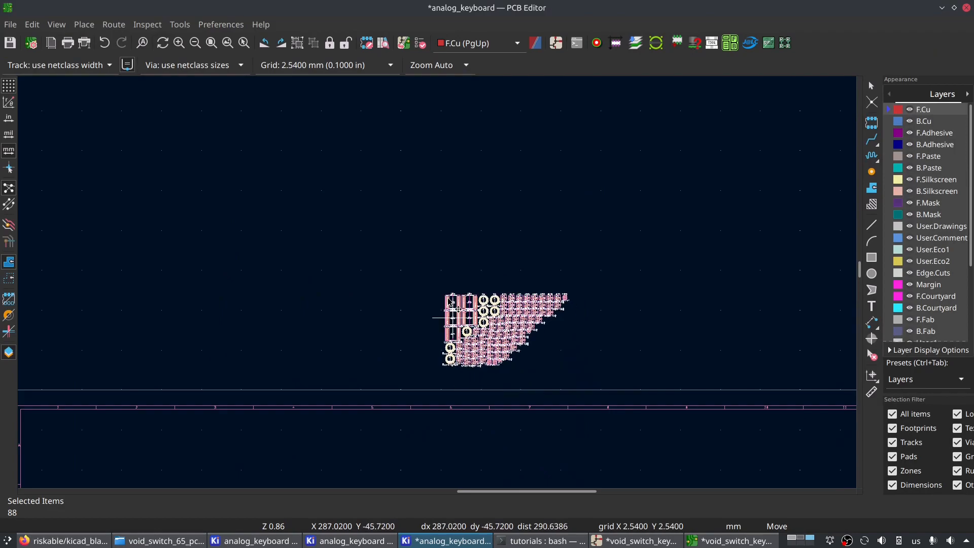
scroll(472, 365, "up", 4)
left_click(509, 220)
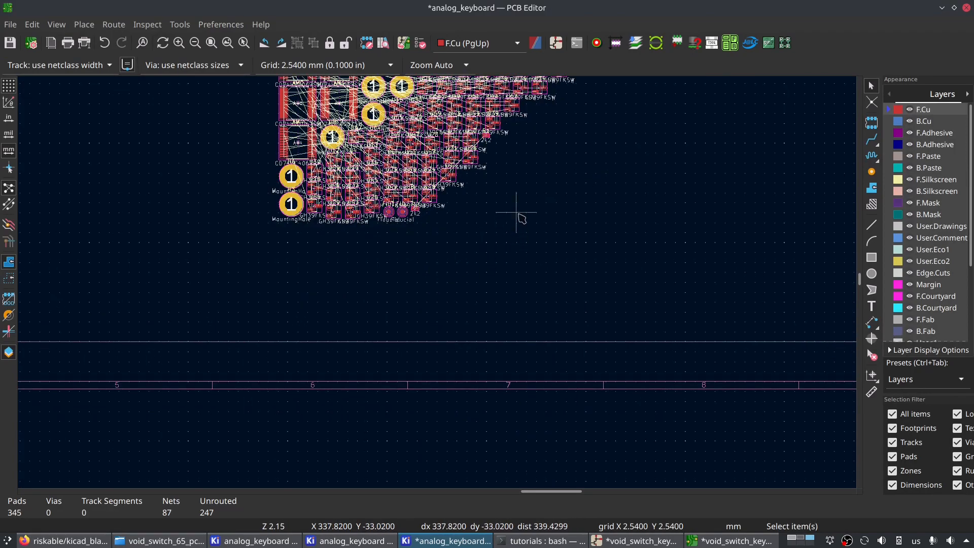
scroll(510, 213, "up", 3)
scroll(438, 283, "down", 4)
middle_click_drag(416, 298, 478, 366)
scroll(478, 365, "up", 5)
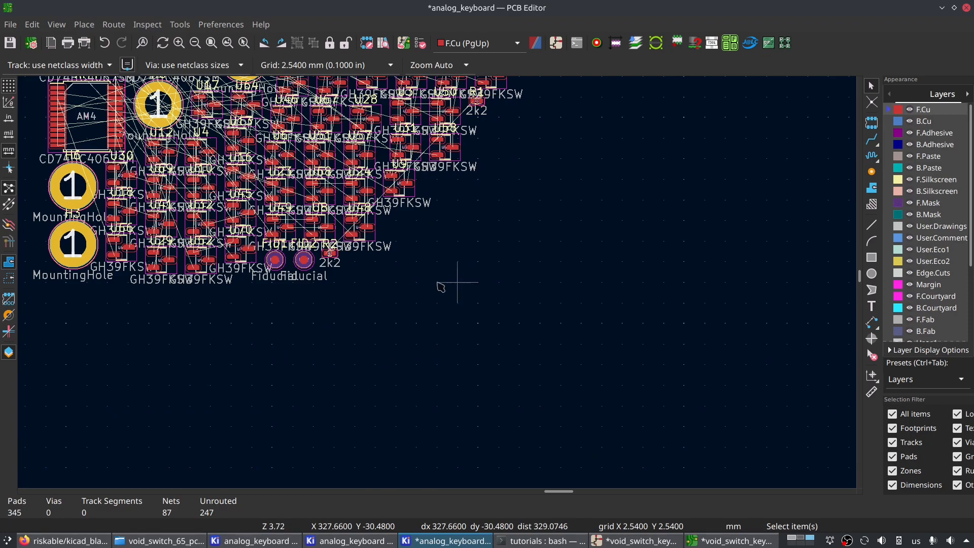
scroll(406, 282, "down", 3)
middle_click_drag(326, 136, 329, 267)
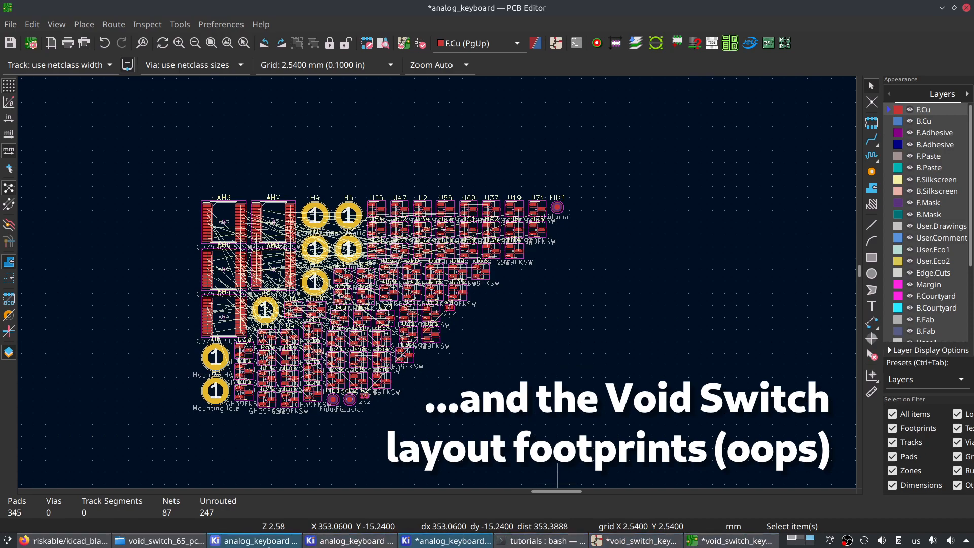
- Switch to the analog_keyboard schematic, open the properties of Black Pill symbol U1 and browse the libraries for its footprint
left_click(346, 541)
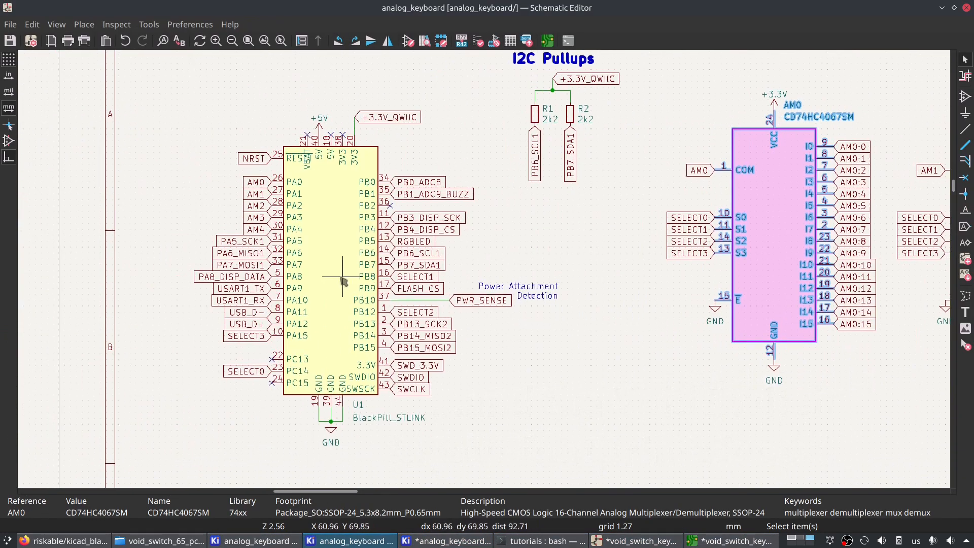
double_click(347, 281)
left_click(394, 248)
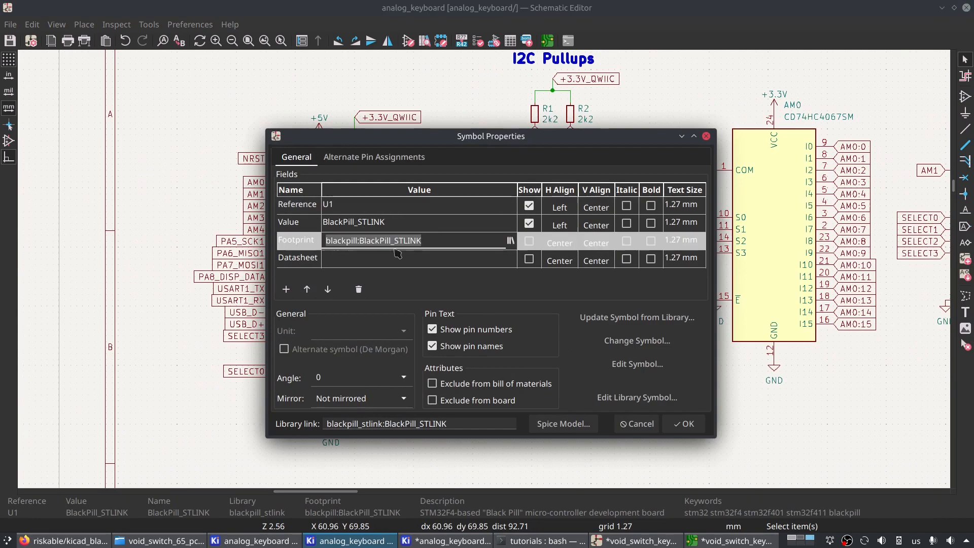
left_click(510, 239)
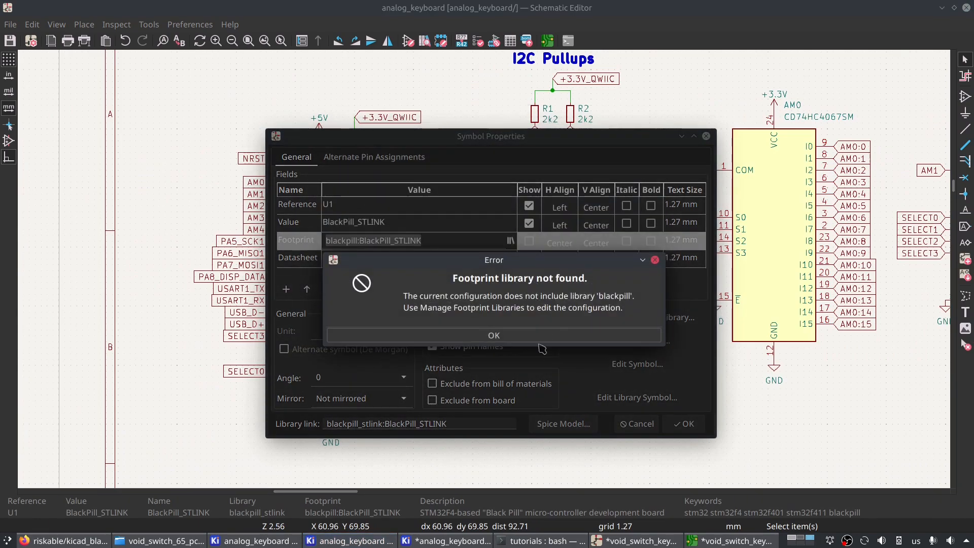
left_click(487, 317)
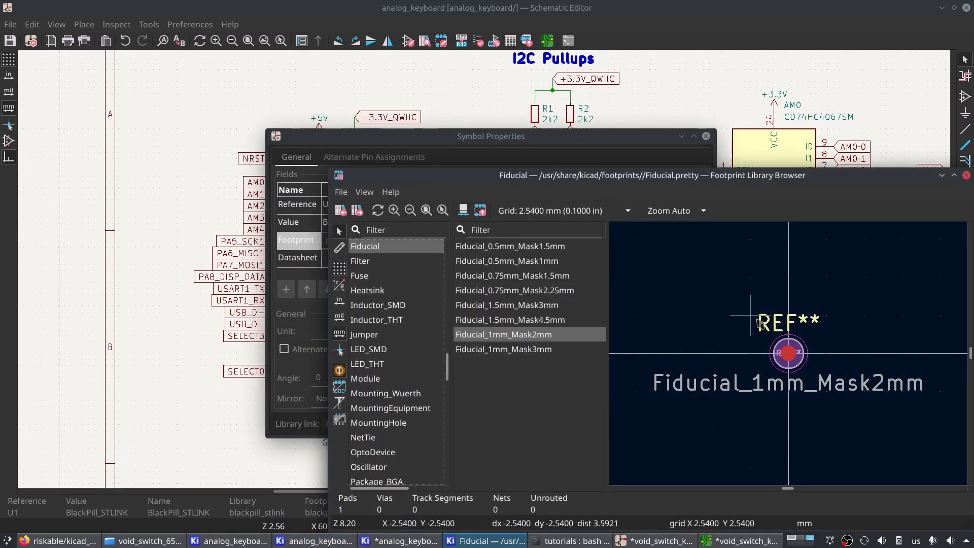
- Filter the libraries by "blac", assign footprint BlackPill:BlackPill_STLINK to symbol U1 and apply the properties
left_click(410, 231)
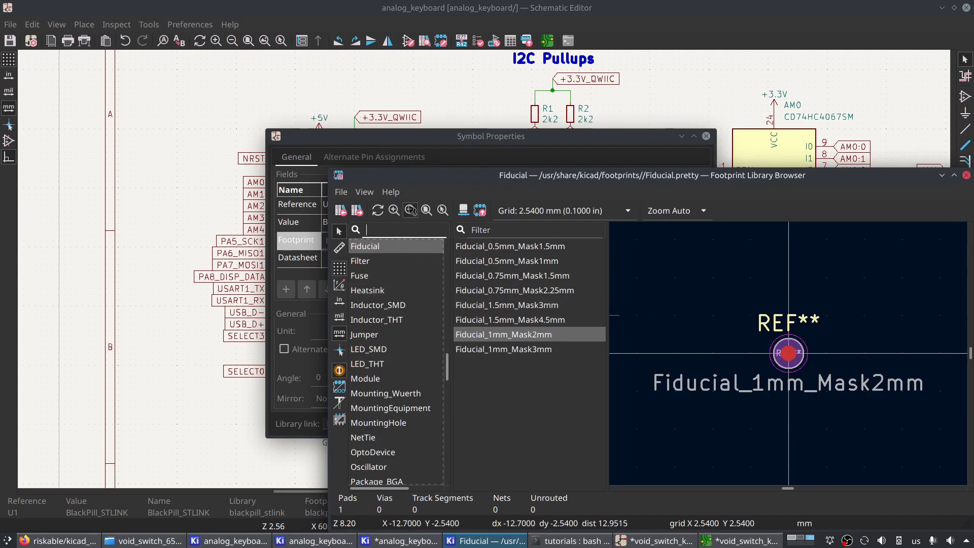
type("black")
left_click(388, 247)
double_click(509, 248)
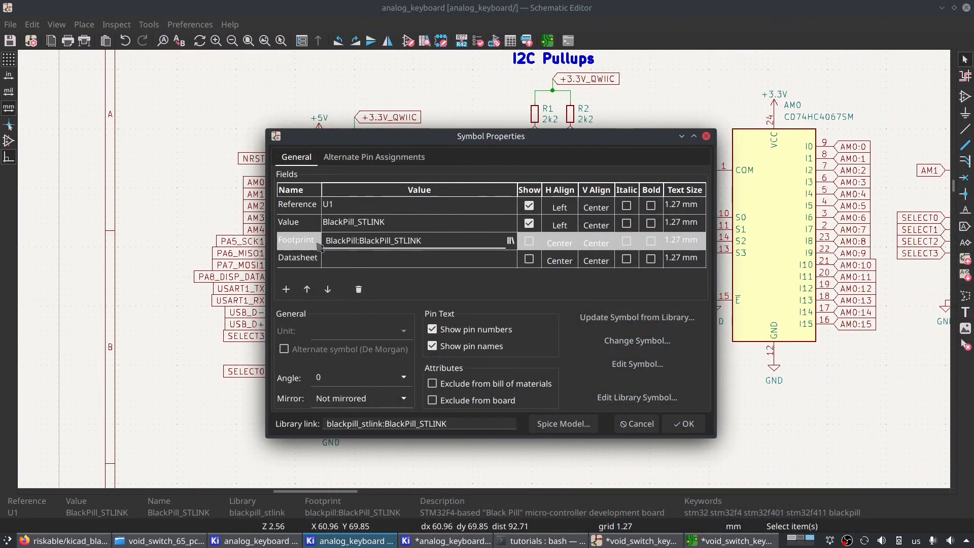
left_click(457, 228)
left_click(448, 246)
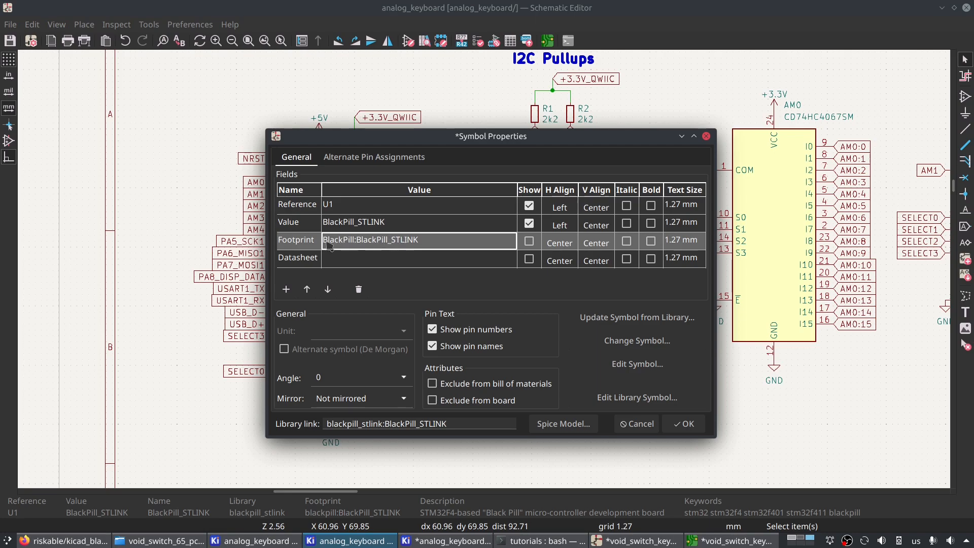
left_click(411, 244)
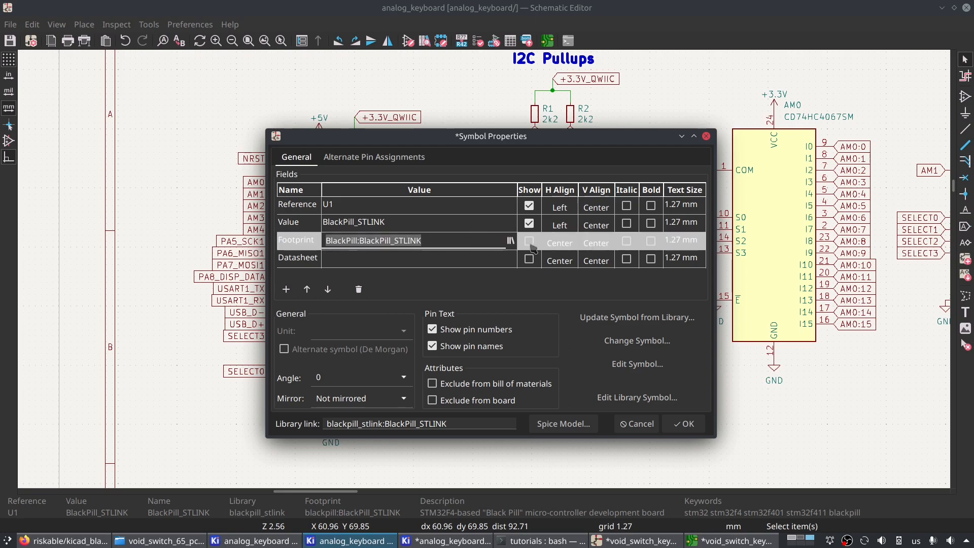
left_click(693, 428)
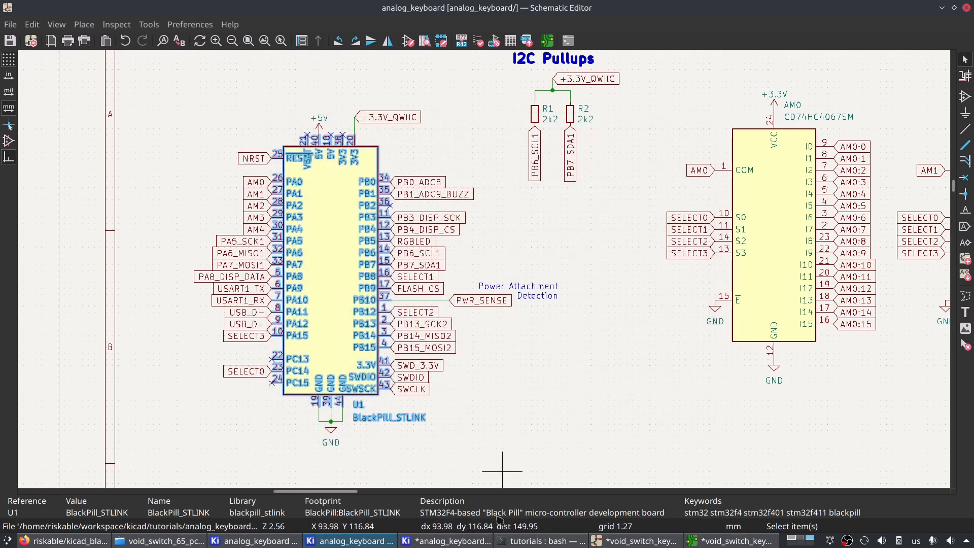
- Return to the analog_keyboard board and update it from the schematic again to bring in the Black Pill footprint
left_click(731, 541)
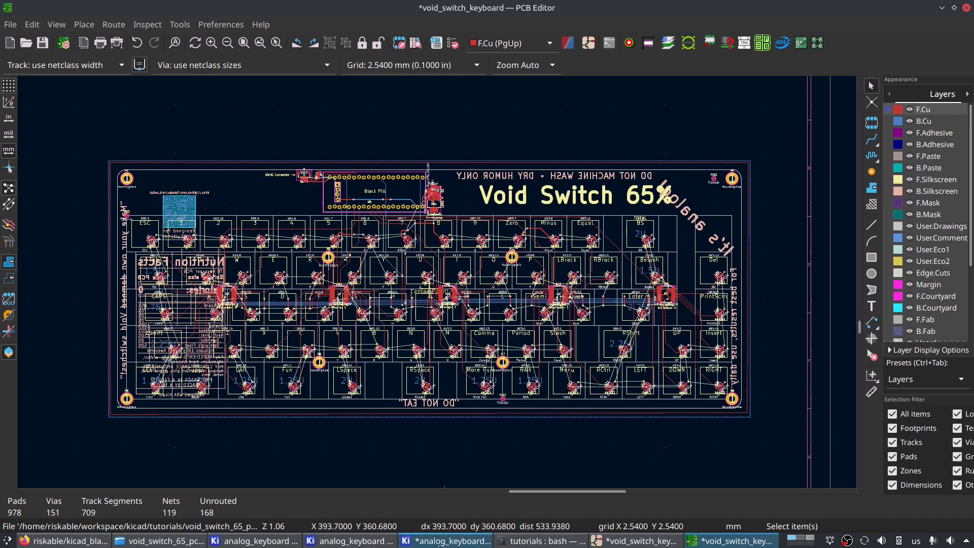
left_click(430, 541)
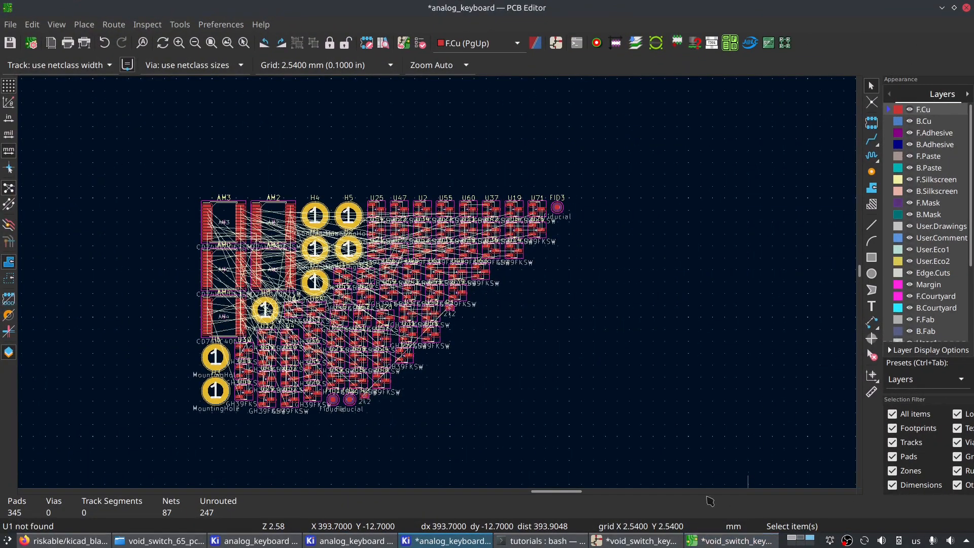
scroll(467, 251, "down", 3)
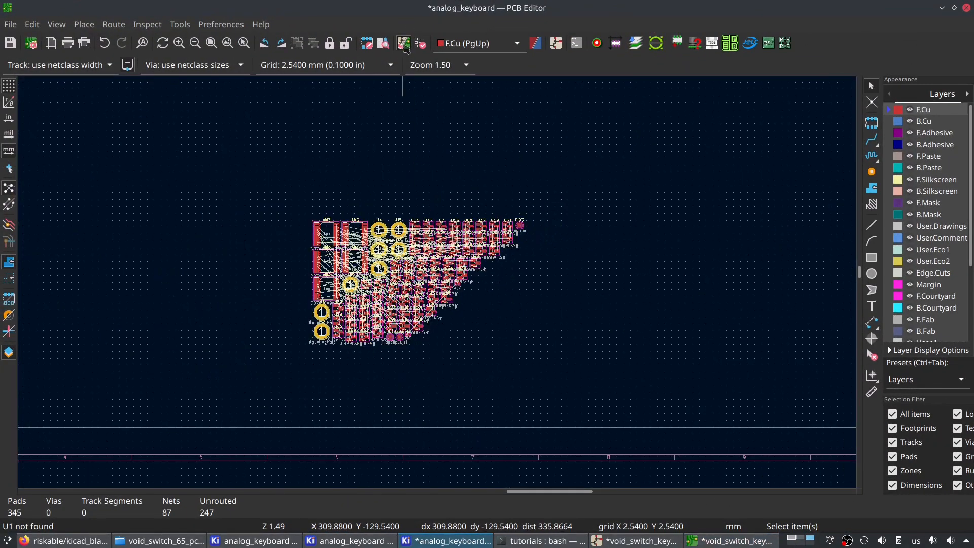
left_click(405, 44)
left_click(659, 406)
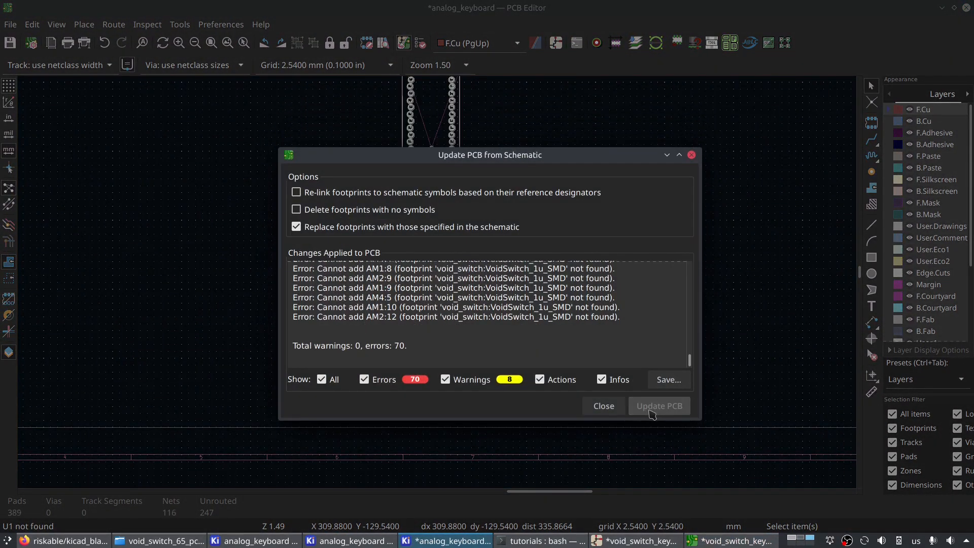
left_click(604, 406)
- Place the Black Pill footprint inside the drawing sheet, below the footprint cluster
scroll(406, 378, "down", 5)
scroll(442, 325, "up", 4)
scroll(446, 208, "down", 3)
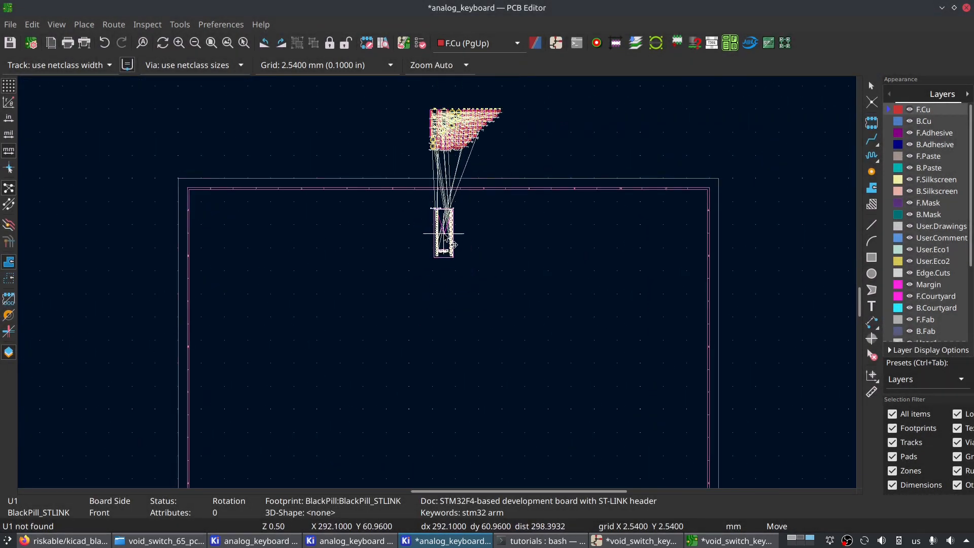
left_click(426, 291)
scroll(563, 330, "up", 2)
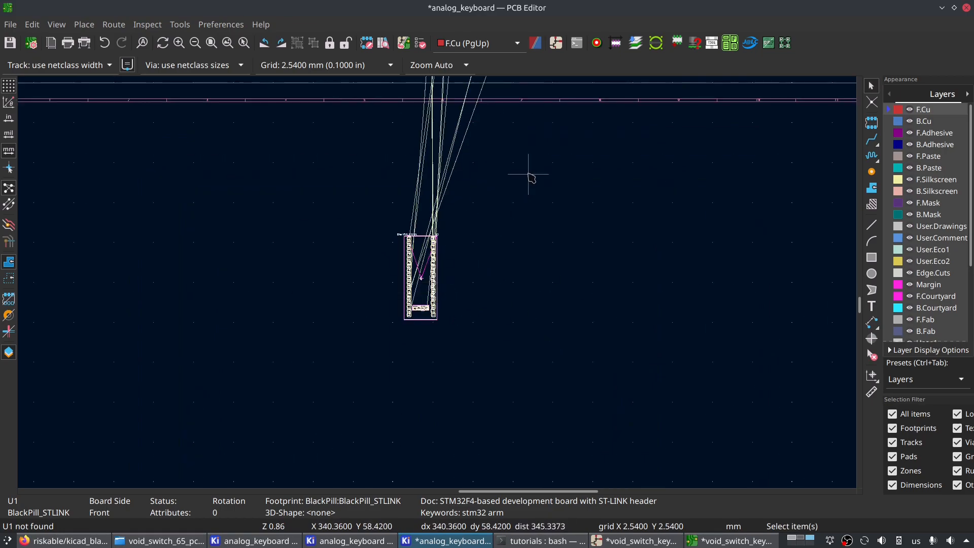
scroll(531, 177, "up", 4, "shift")
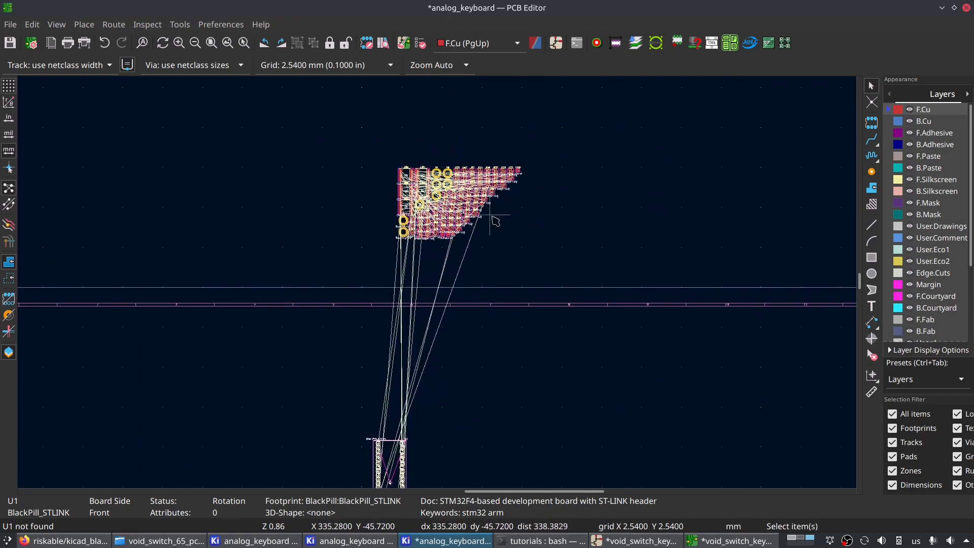
scroll(481, 226, "down", 3)
scroll(432, 281, "up", 3)
middle_click_drag(422, 356, 502, 211)
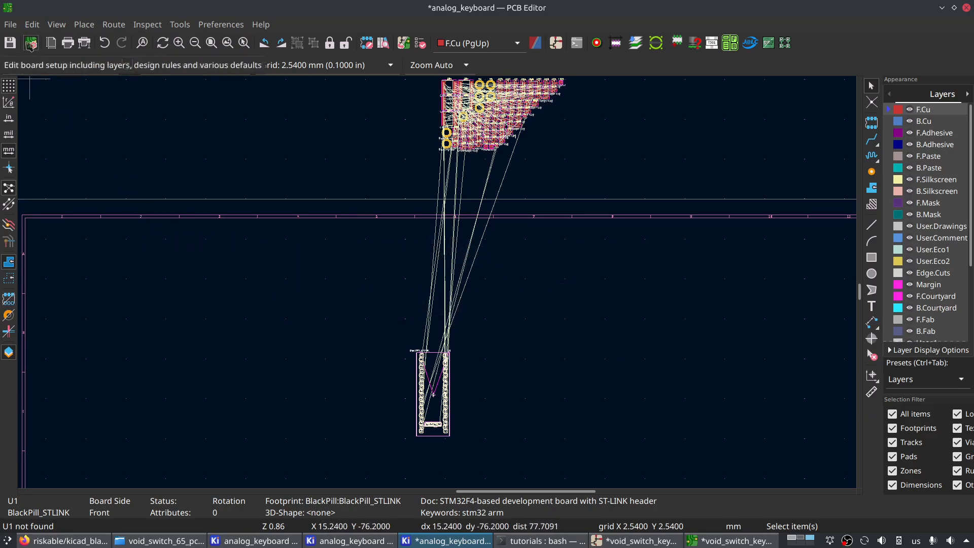
- Open the board setup, view the physical stackup and set the board's copper finish to ENIG
left_click(10, 24)
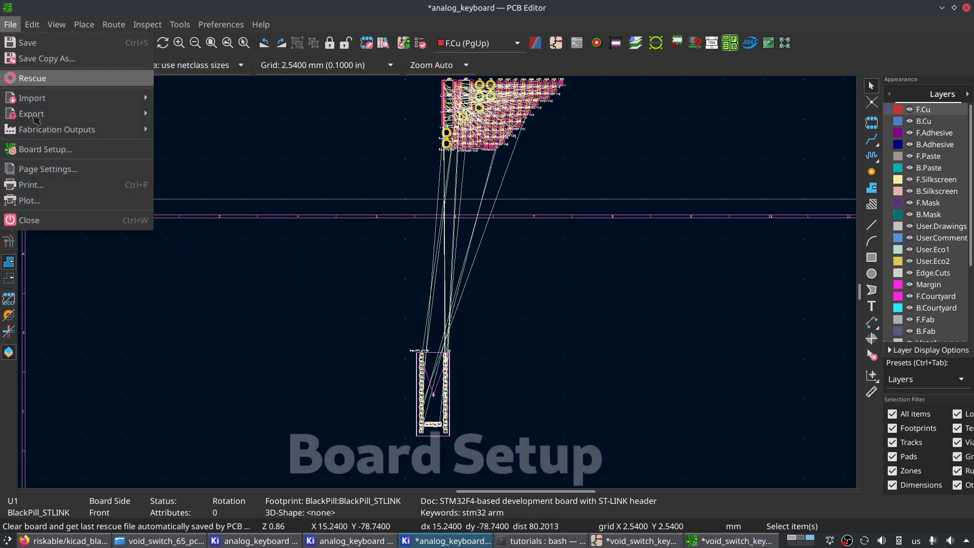
left_click(46, 149)
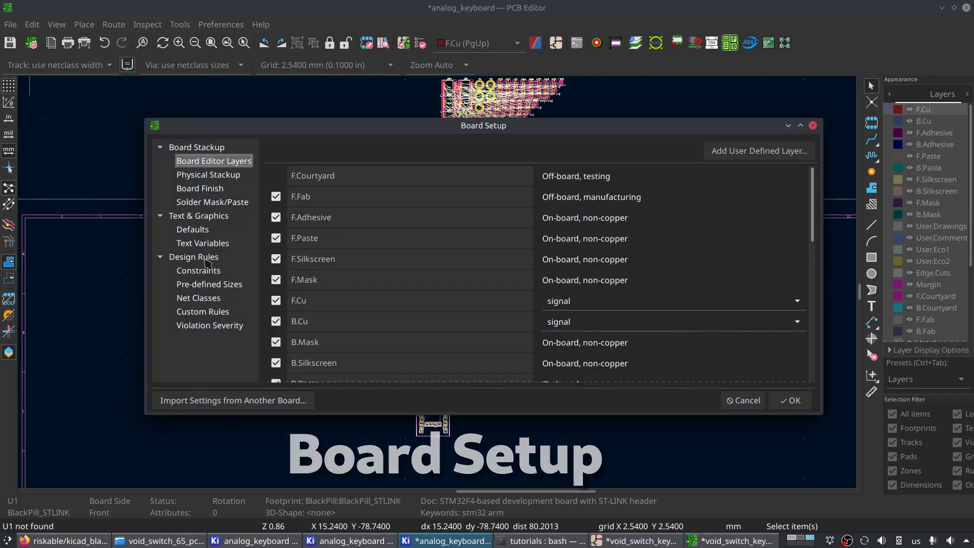
left_click(205, 172)
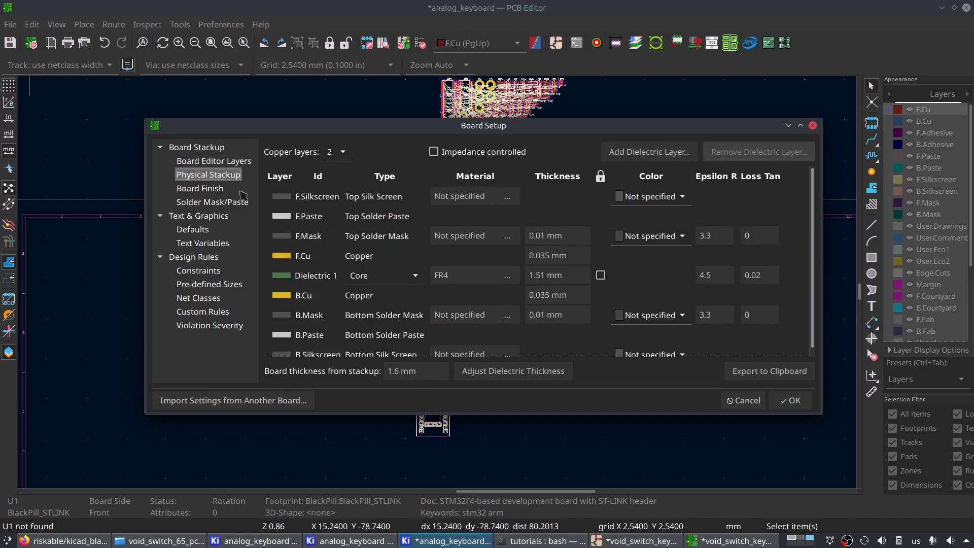
left_click(209, 192)
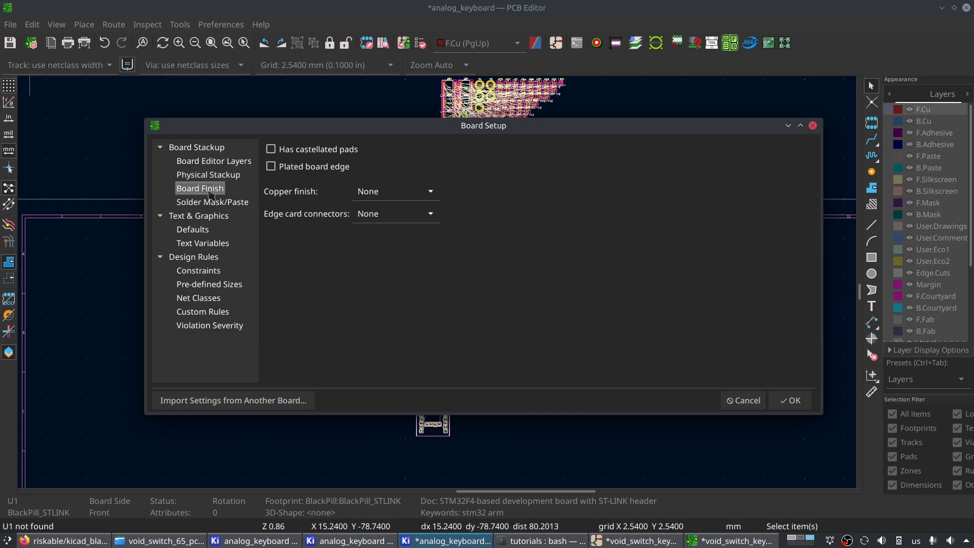
left_click(415, 196)
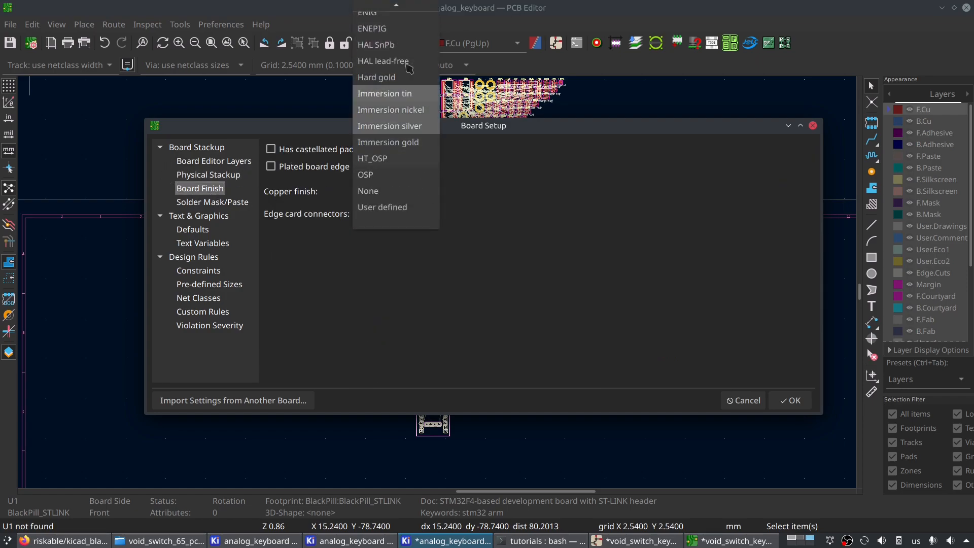
left_click(385, 26)
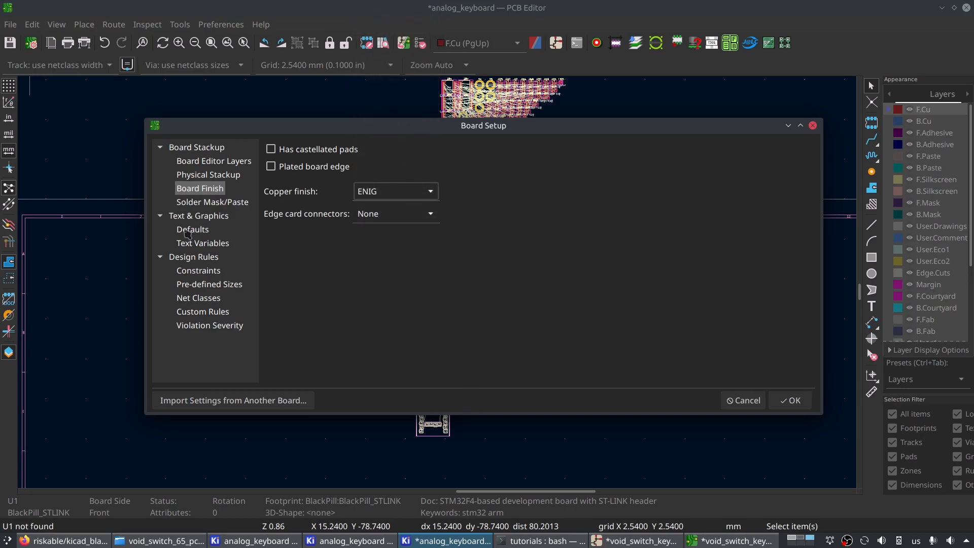
- Review the board setup's solder mask/paste settings, text and graphics defaults, text variables and design rule constraints
left_click(211, 202)
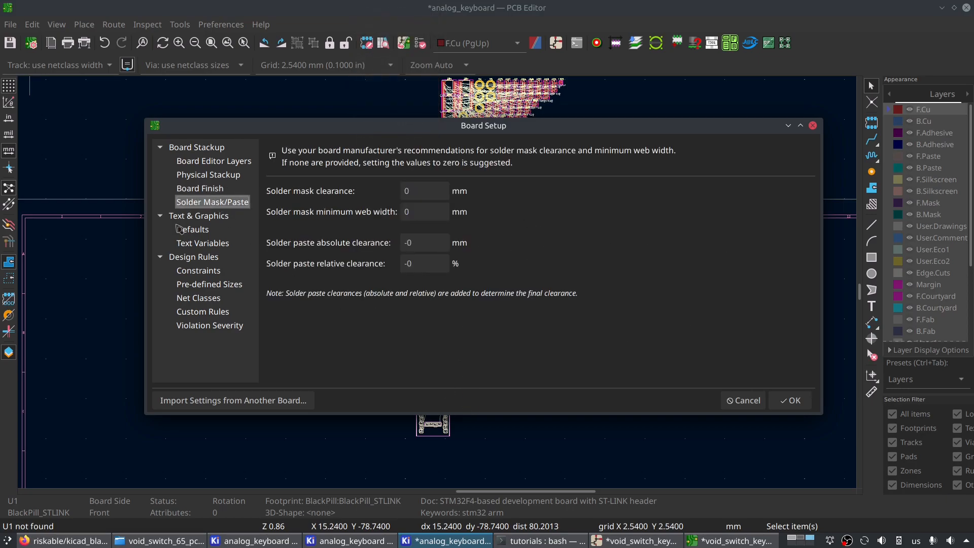
left_click(194, 229)
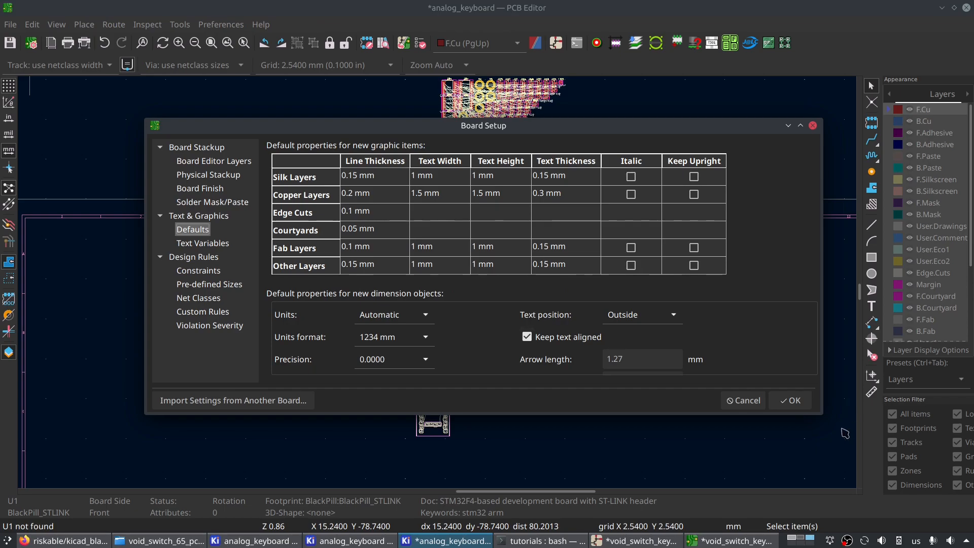
left_click_drag(819, 408, 834, 483)
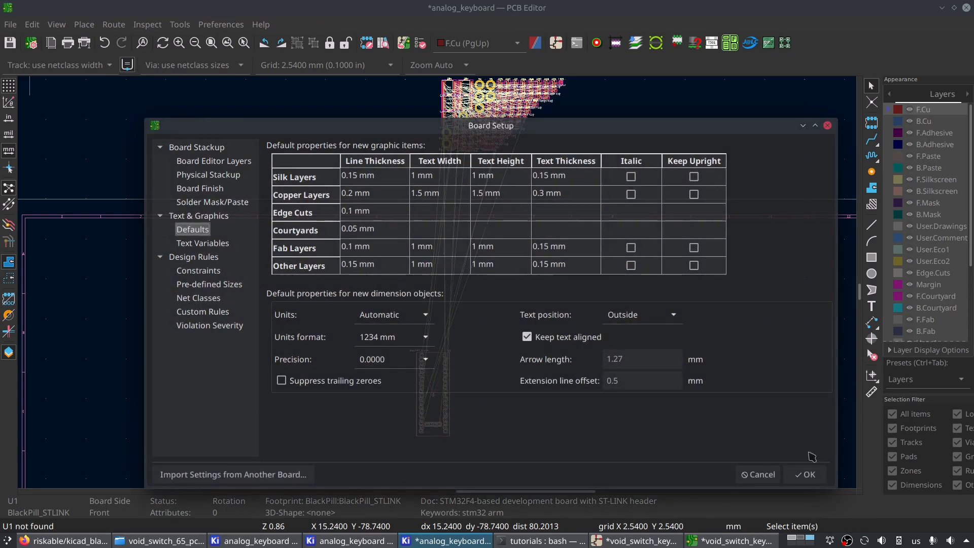
left_click(231, 246)
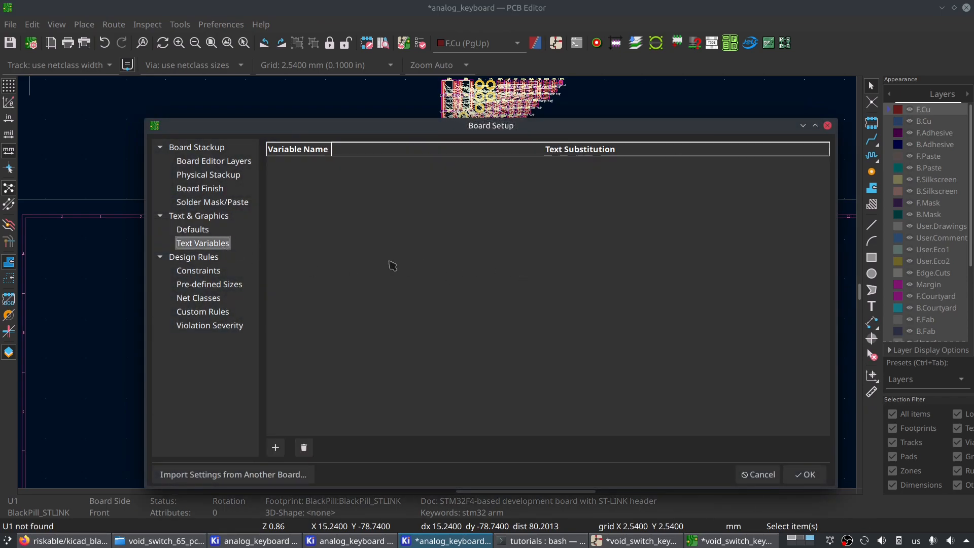
left_click(209, 271)
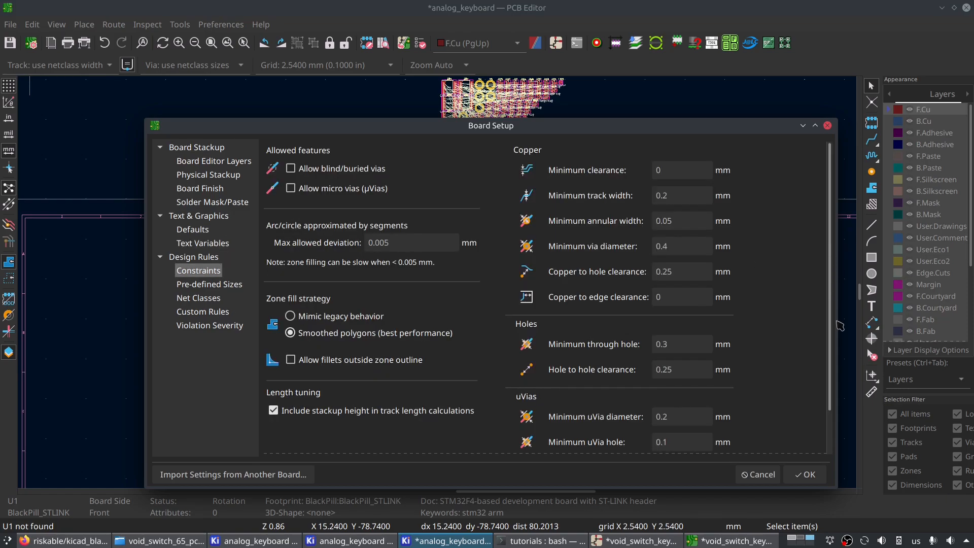
scroll(834, 315, "down", 2)
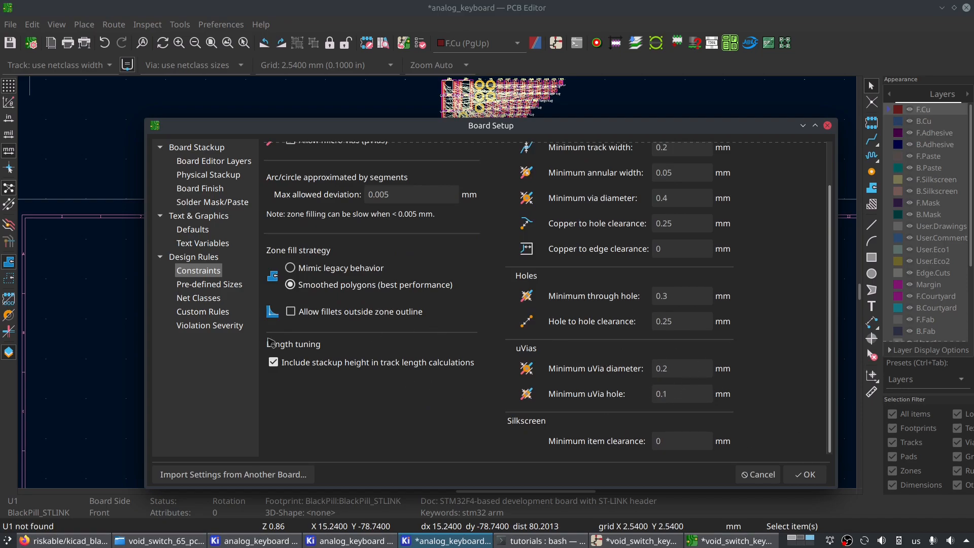
- Add pre-defined track widths of .25mm and .4mm to the board's design rules
left_click(209, 285)
left_click(284, 447)
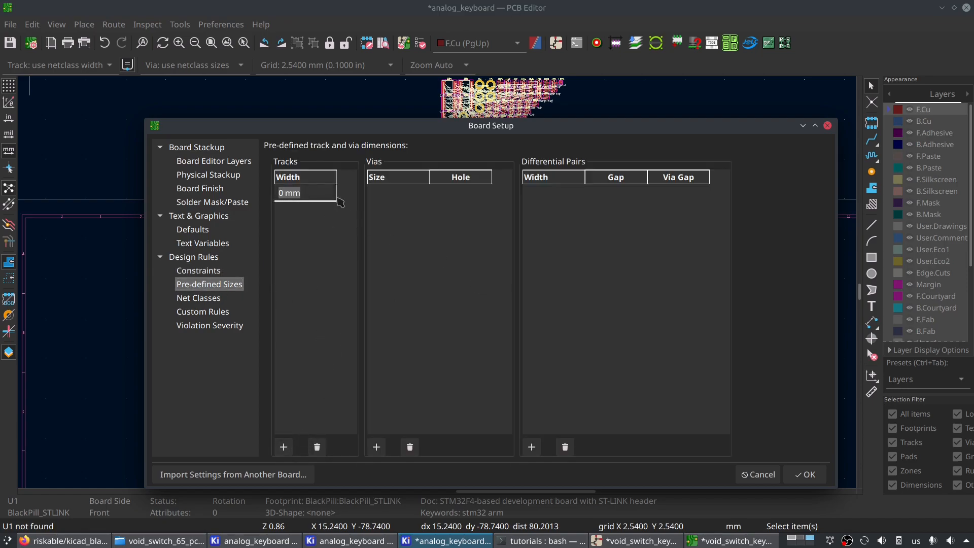
type("25")
key("Return")
left_click(284, 447)
type(".4mm")
key("Return")
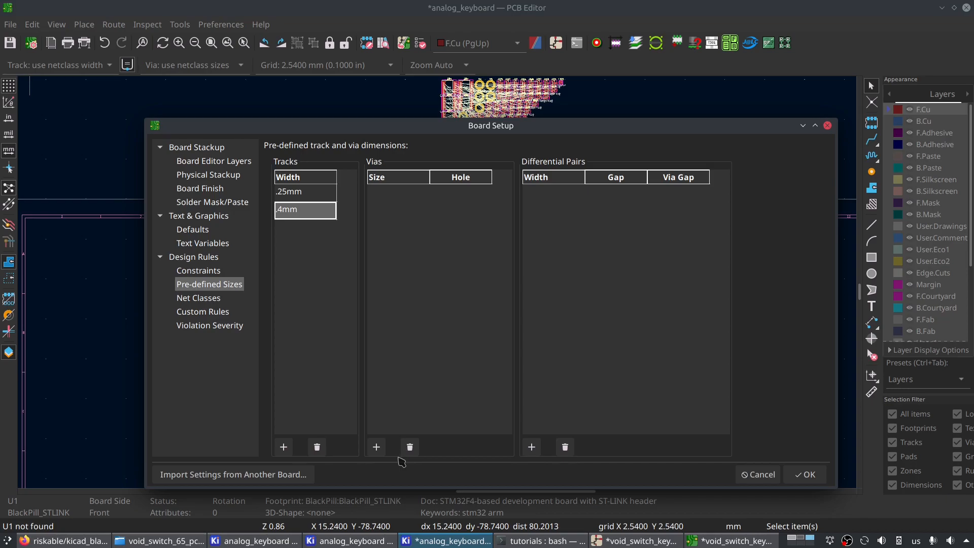
- Add a pre-defined via with size 0.6 and a 0.3mm hole
left_click(376, 447)
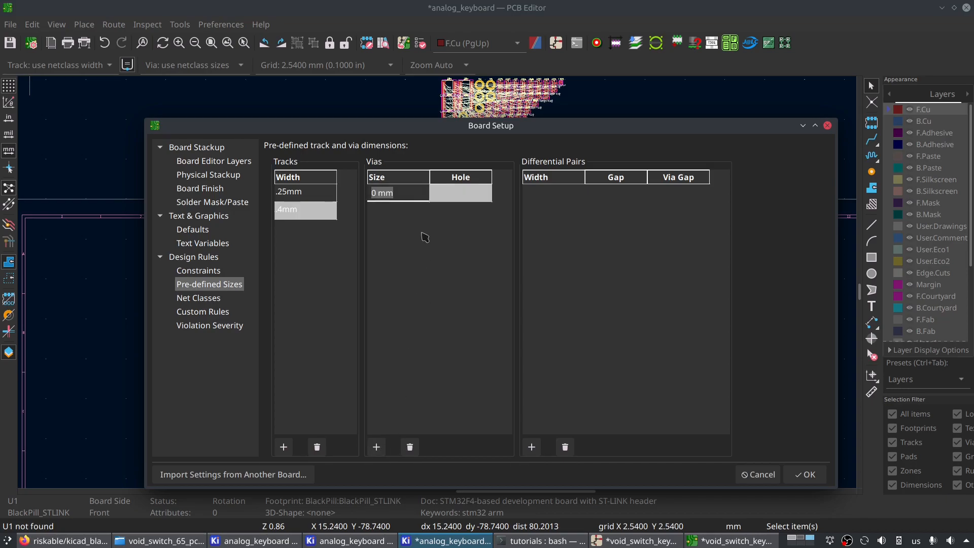
type("0.6")
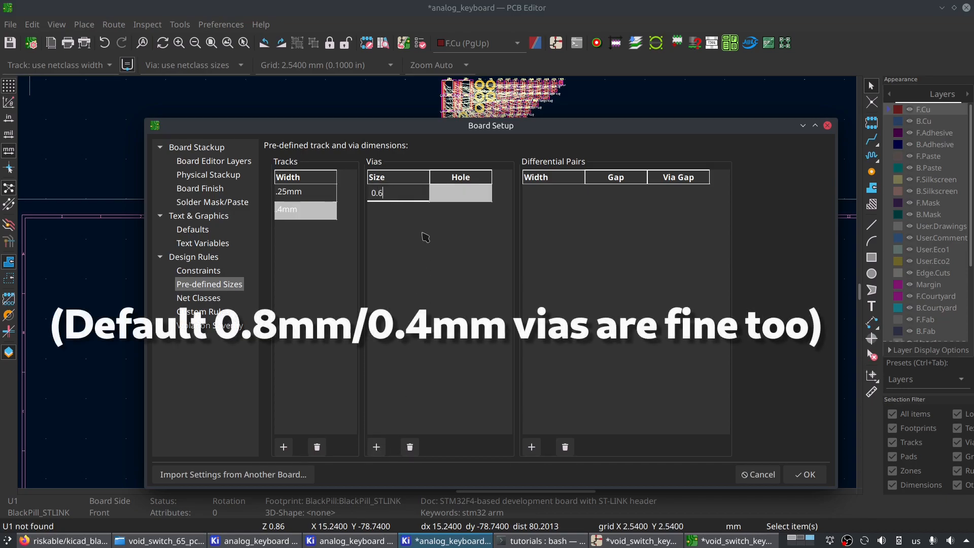
key("Tab")
type("0")
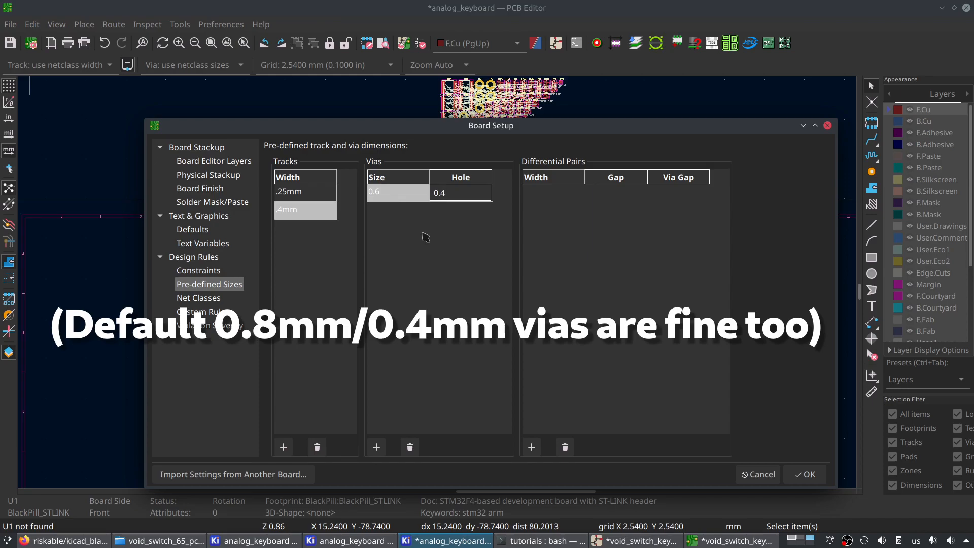
type(".3mm")
key("Return")
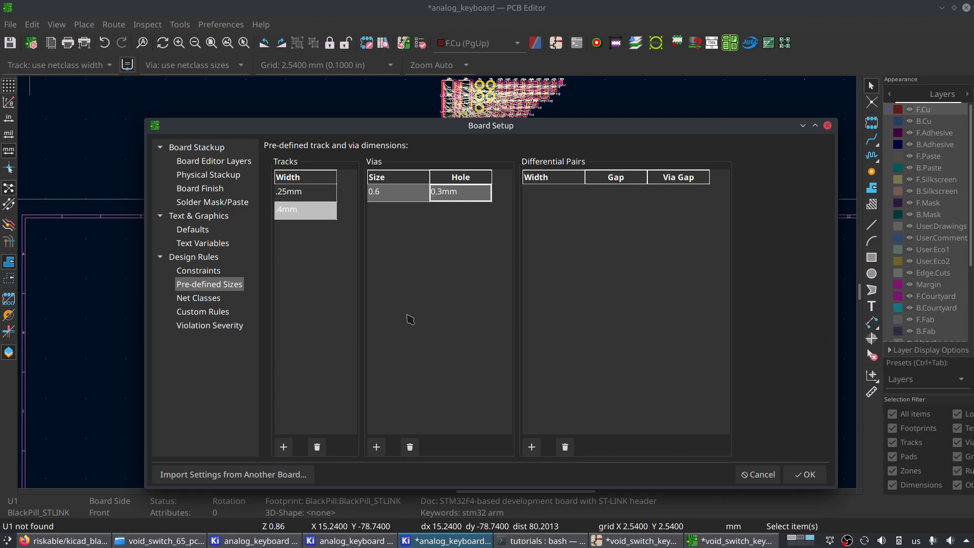
- Compare the Default net class's track and via values with the pre-defined sizes
left_click(211, 300)
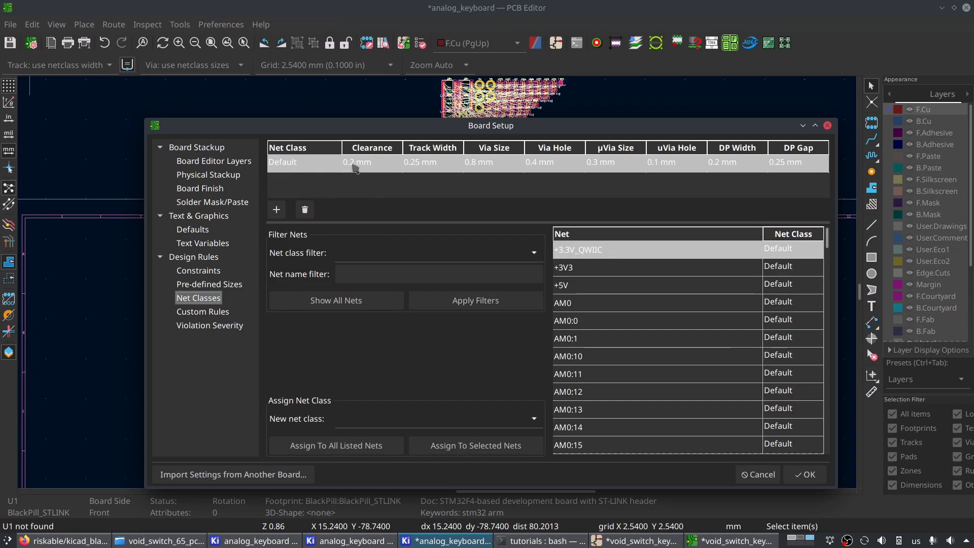
left_click(440, 164)
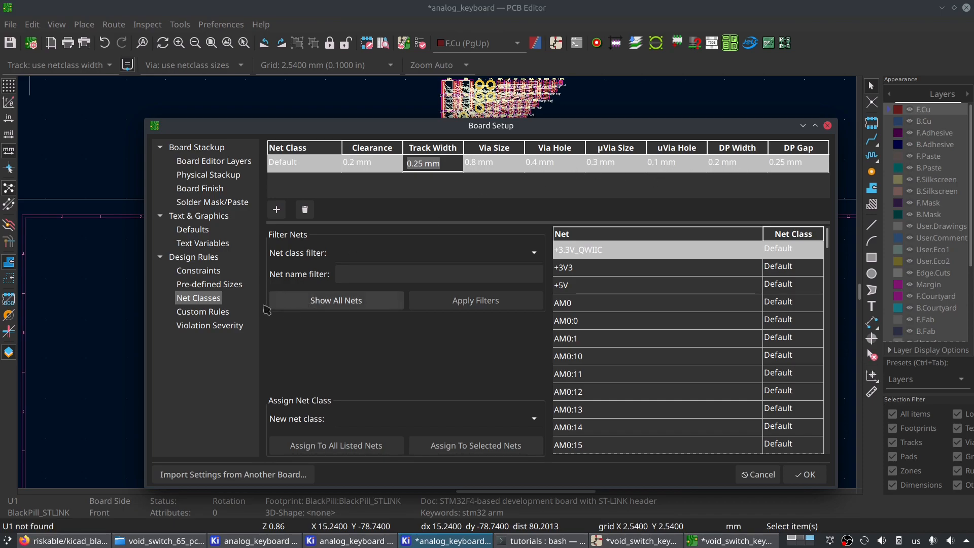
left_click(219, 285)
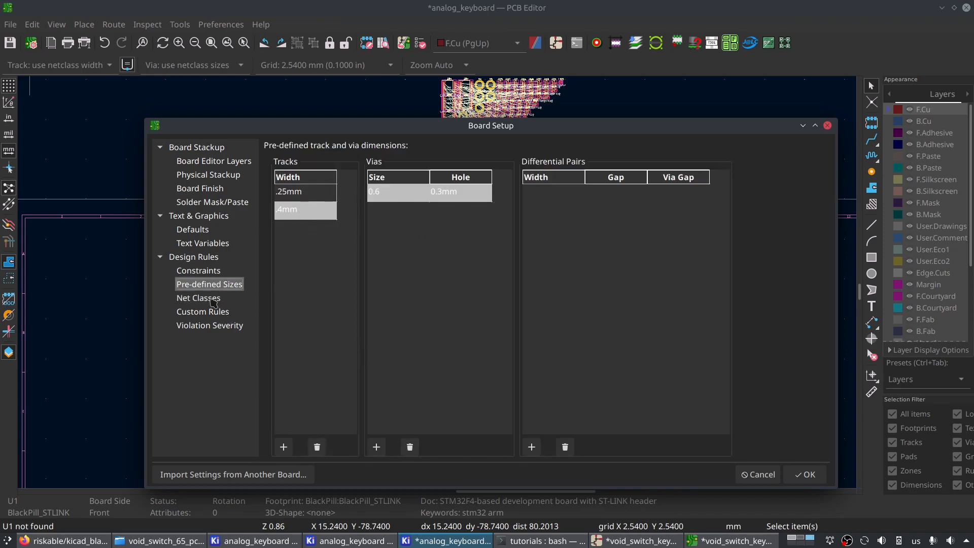
left_click(213, 303)
left_click(223, 285)
left_click(197, 298)
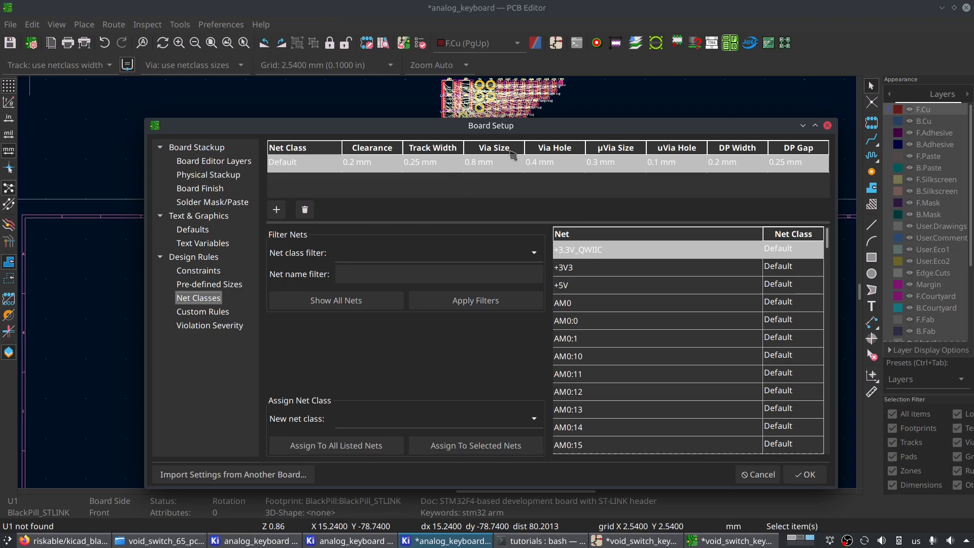
- Add a net class named Power with a track width of 0.4 mm
left_click(276, 210)
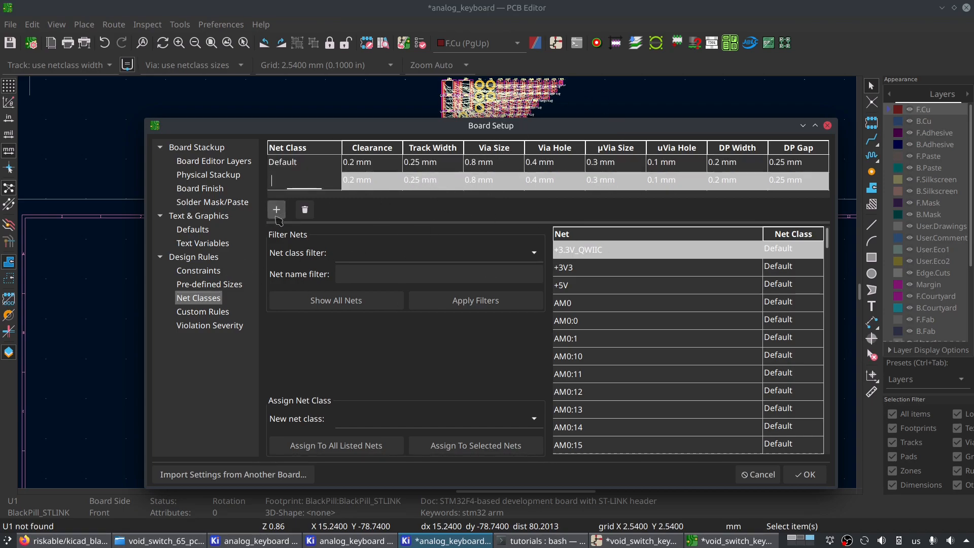
left_click(296, 179)
type("Power")
left_click(419, 181)
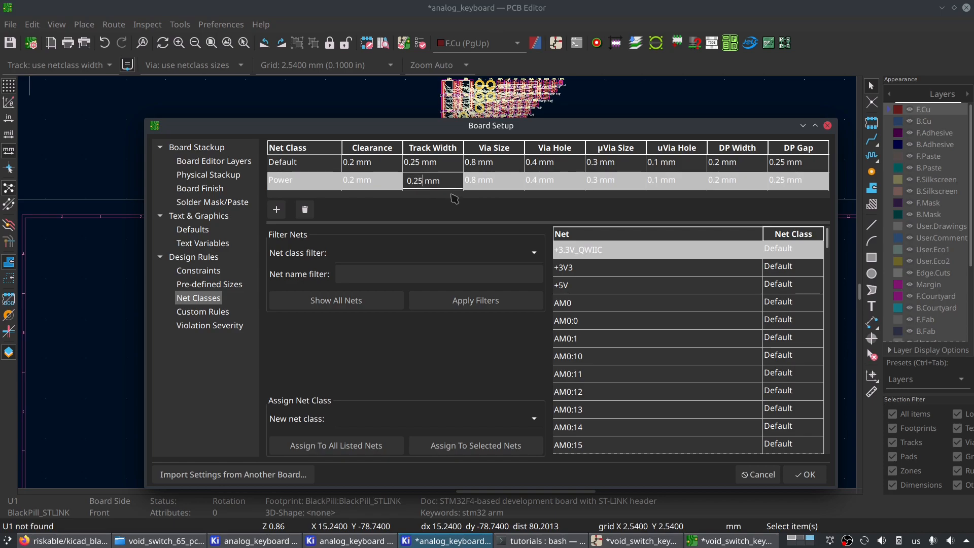
left_click(550, 181)
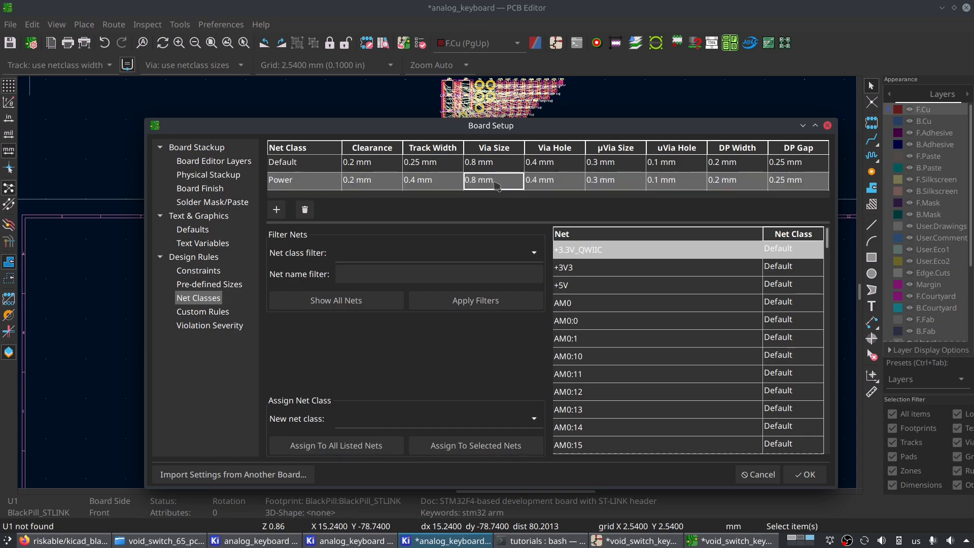
- Set the Default net class's via size to 0.6 mm and its via hole to 0.3 mm
left_click(516, 163)
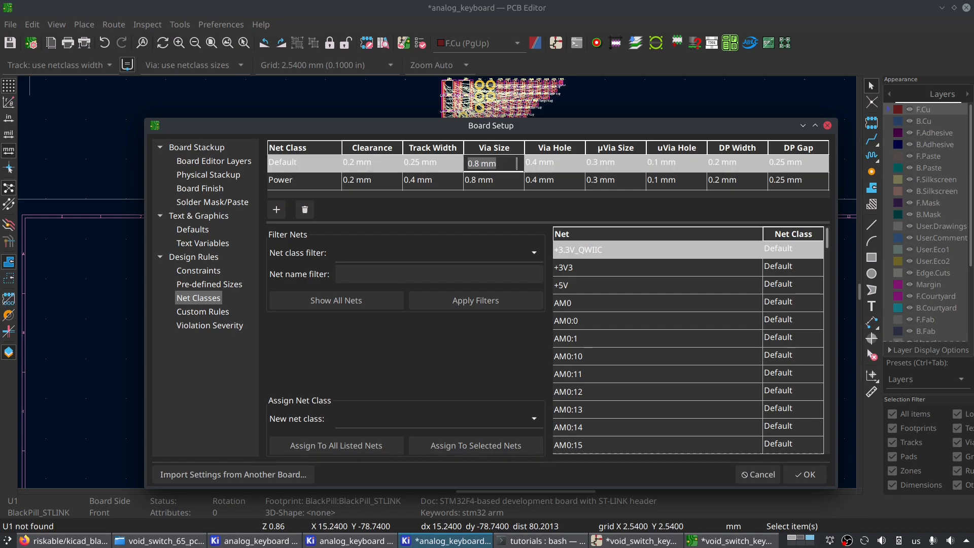
left_click(473, 169)
left_click(539, 163)
left_click(540, 167)
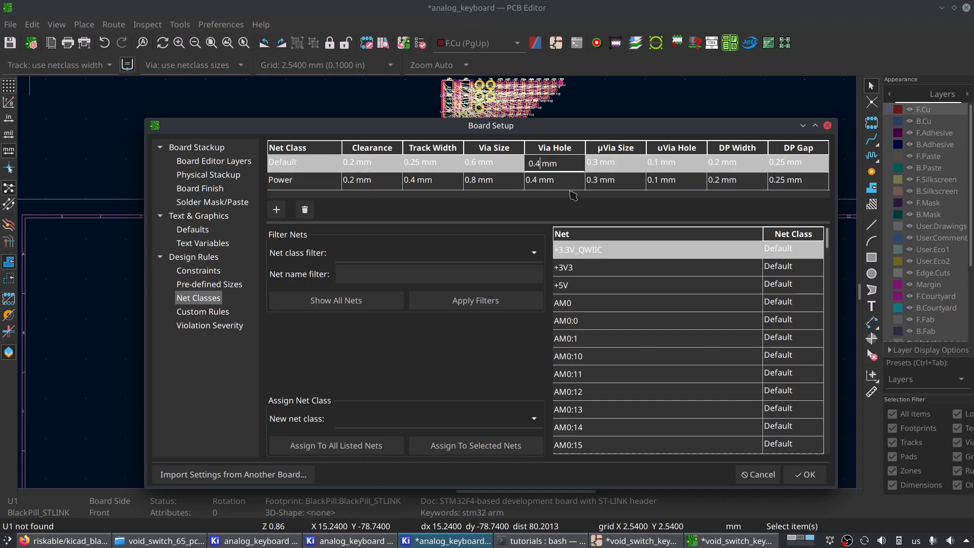
type("3")
key("Return")
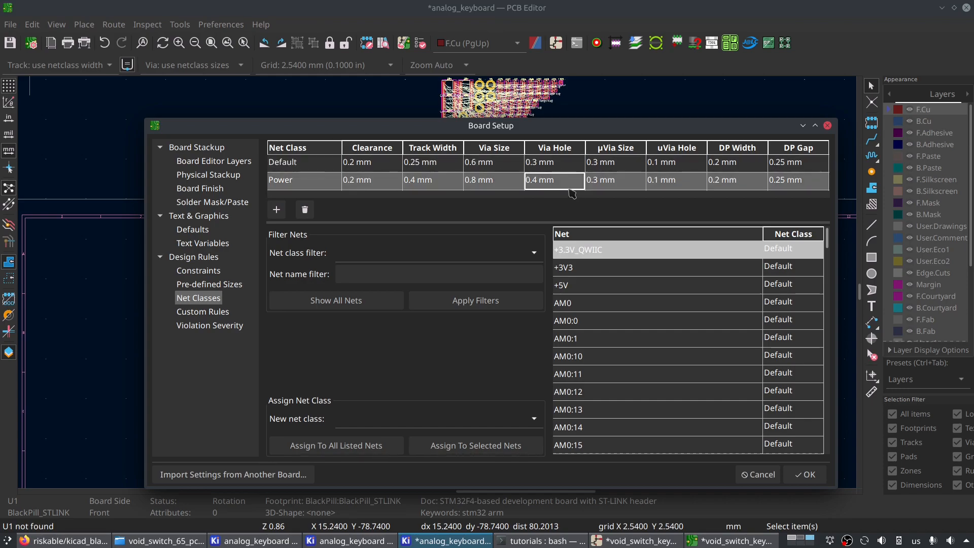
- Set the Power net class's via size to 0.6 mm and its via hole to 0.3 mm
left_click(483, 179)
left_click(479, 181)
key("BackSpace")
left_click(544, 180)
left_click(540, 180)
key("BackSpace")
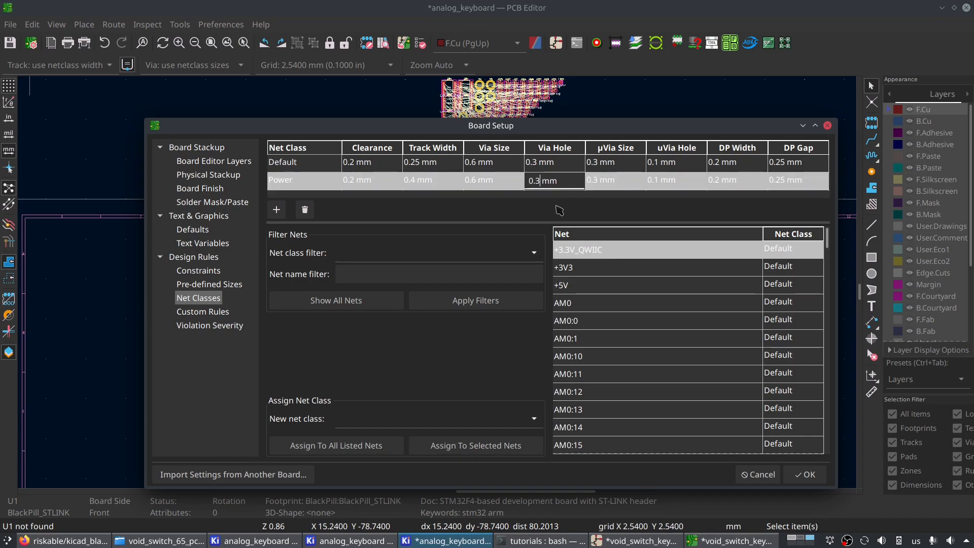
type("3")
key("Return")
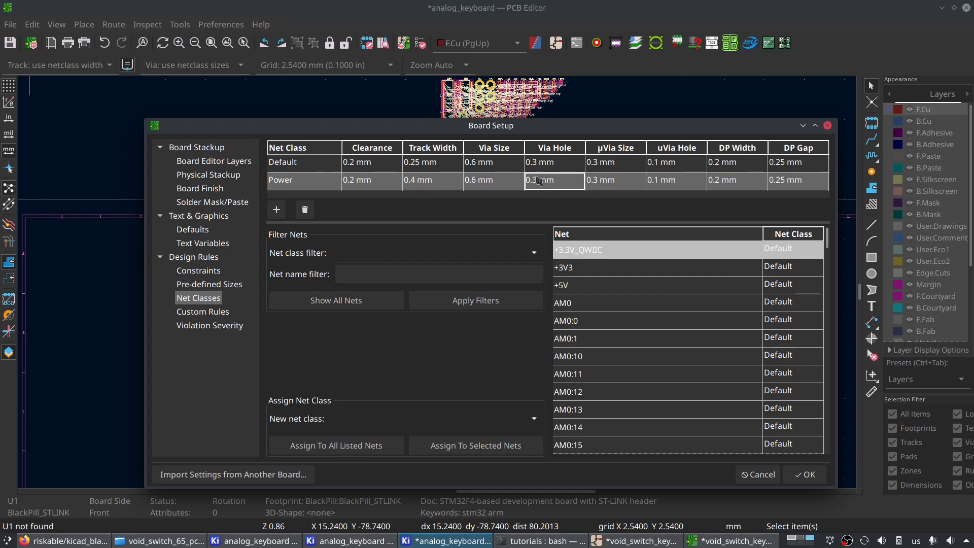
- Review the Default and Power net class entries, including the Default clearance, with the setup dialog moved higher
left_click_drag(538, 125, 530, 92)
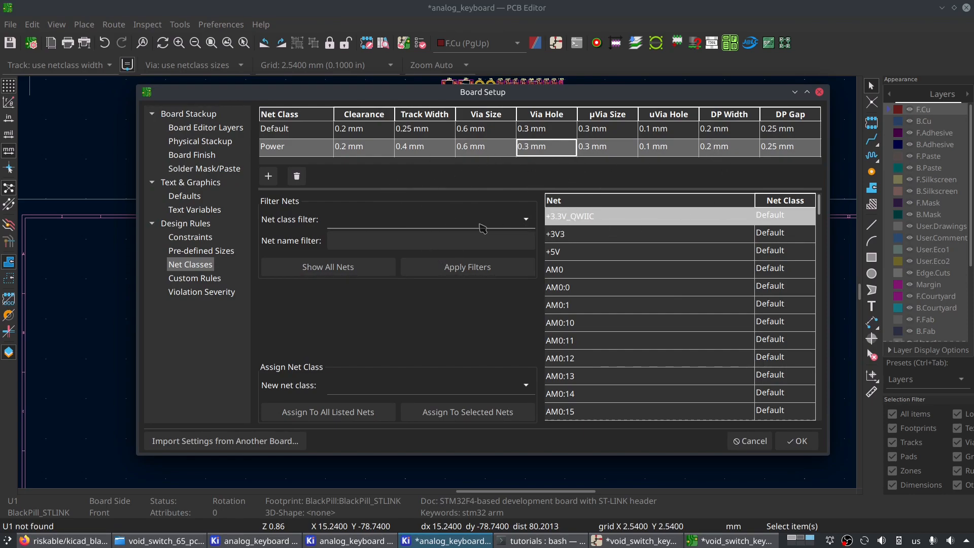
left_click(305, 131)
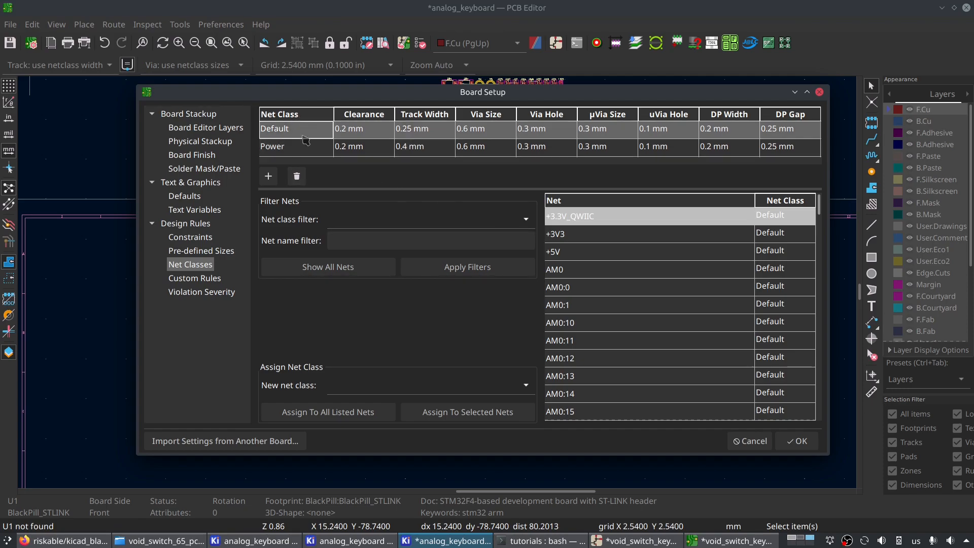
left_click(310, 148)
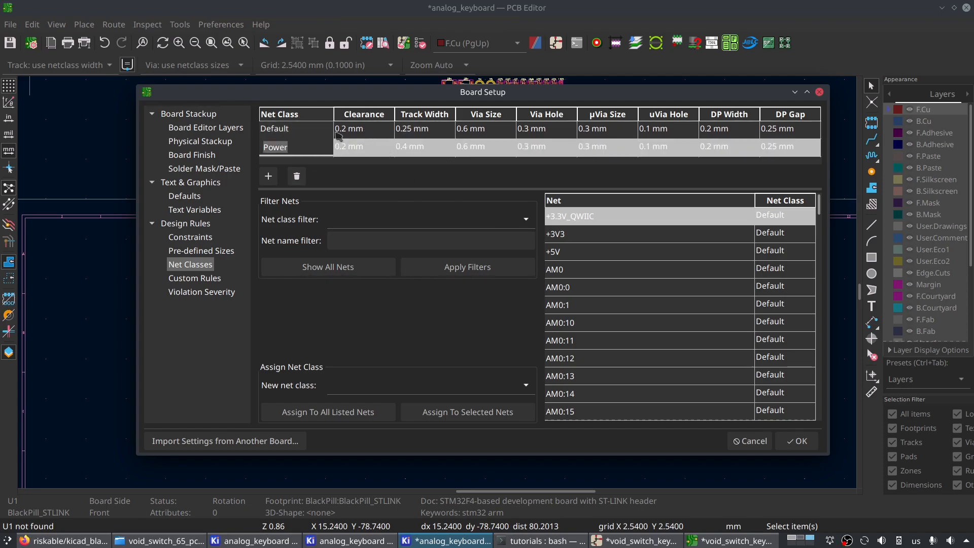
left_click(358, 133)
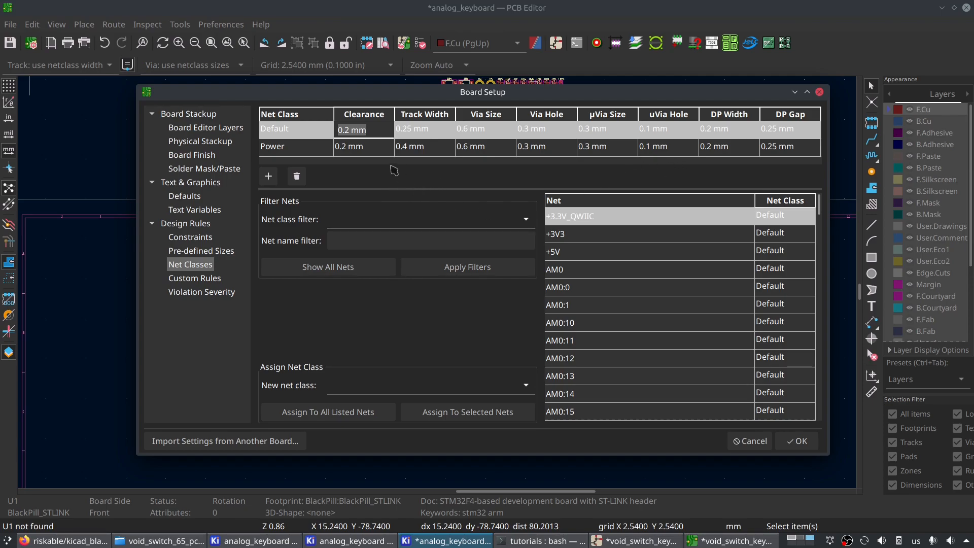
left_click(315, 153)
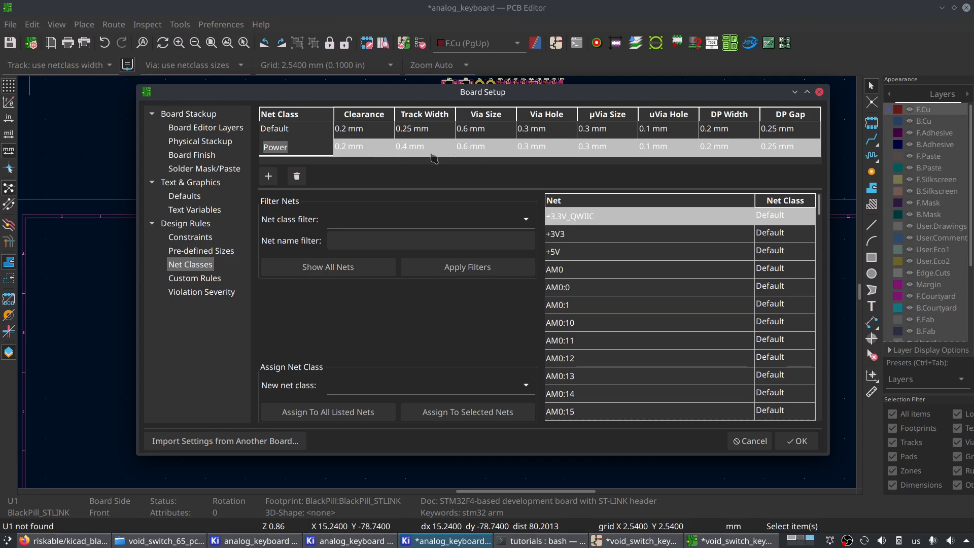
left_click(310, 134)
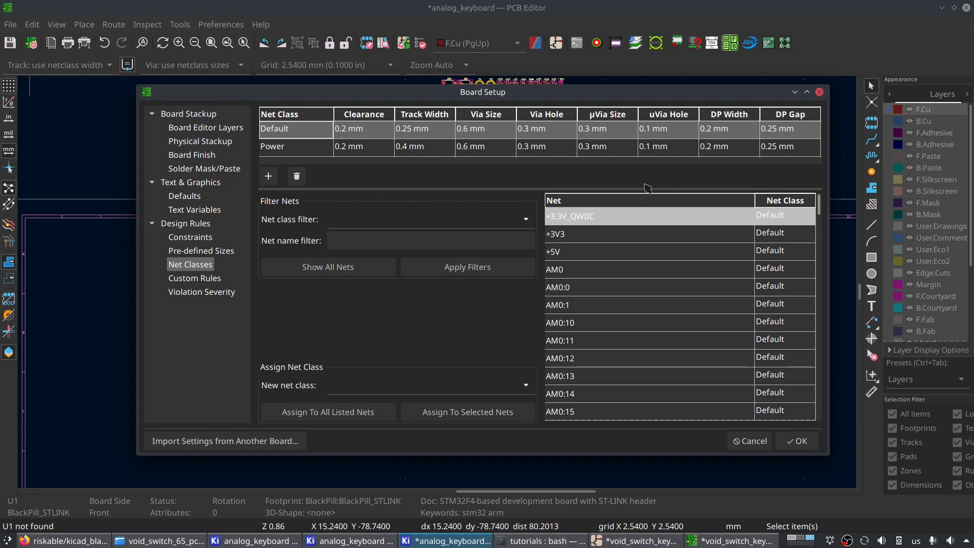
- Set the net class filter to Power
left_click(422, 218)
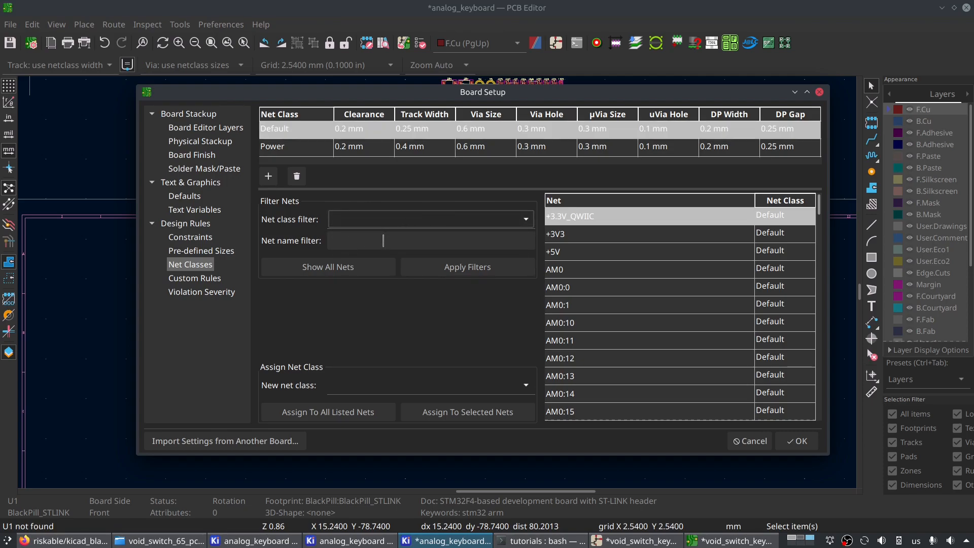
left_click(366, 219)
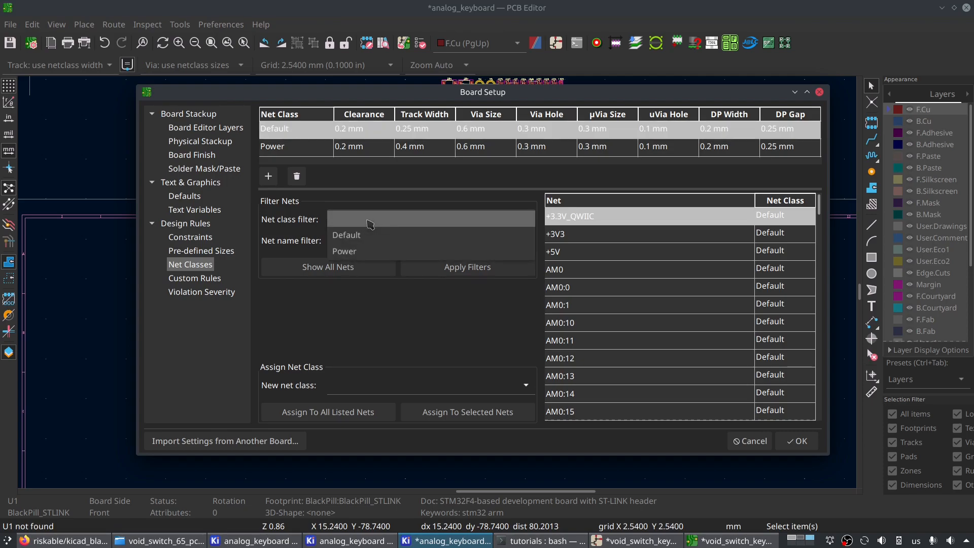
left_click(385, 253)
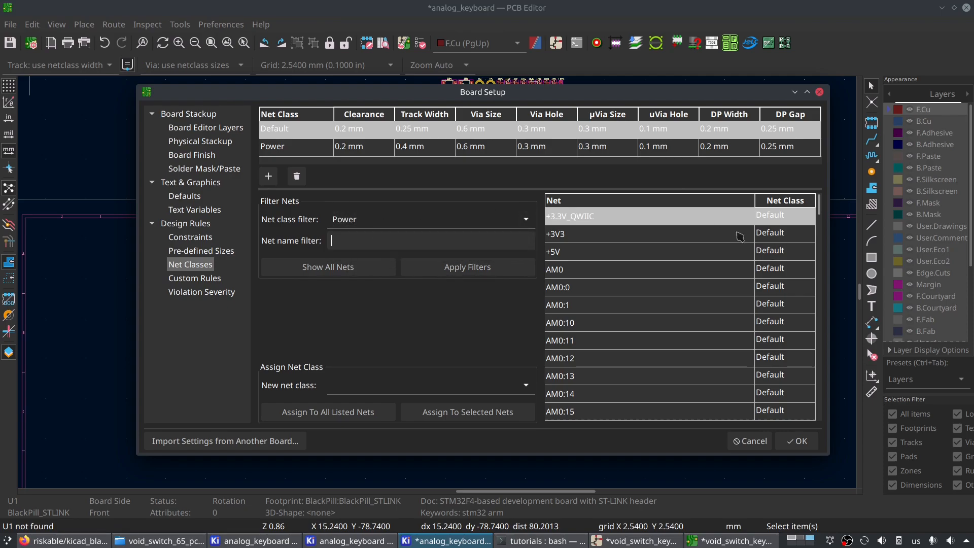
- Assign the +3V3 and +3.3V_QWIIC nets to the Power net class
left_click(637, 239)
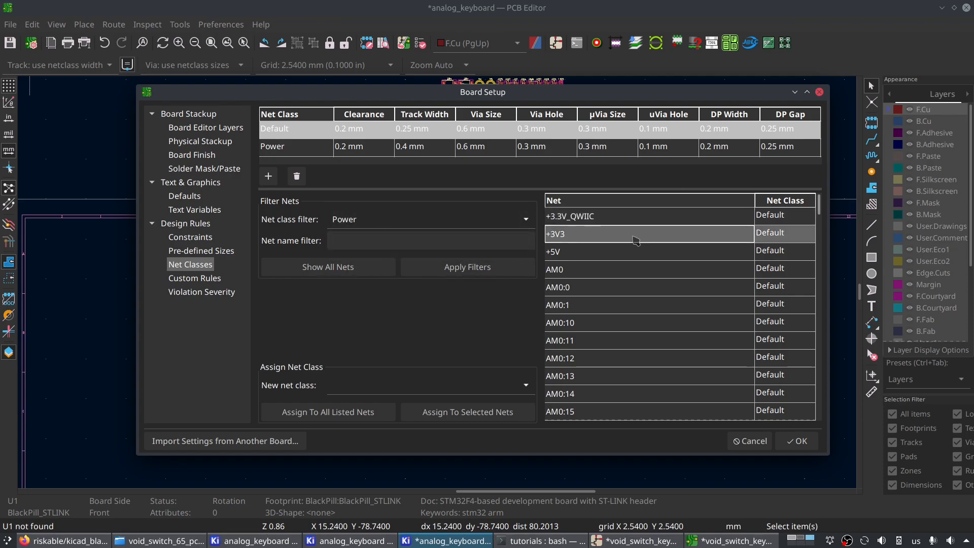
left_click(780, 234)
left_click(807, 236)
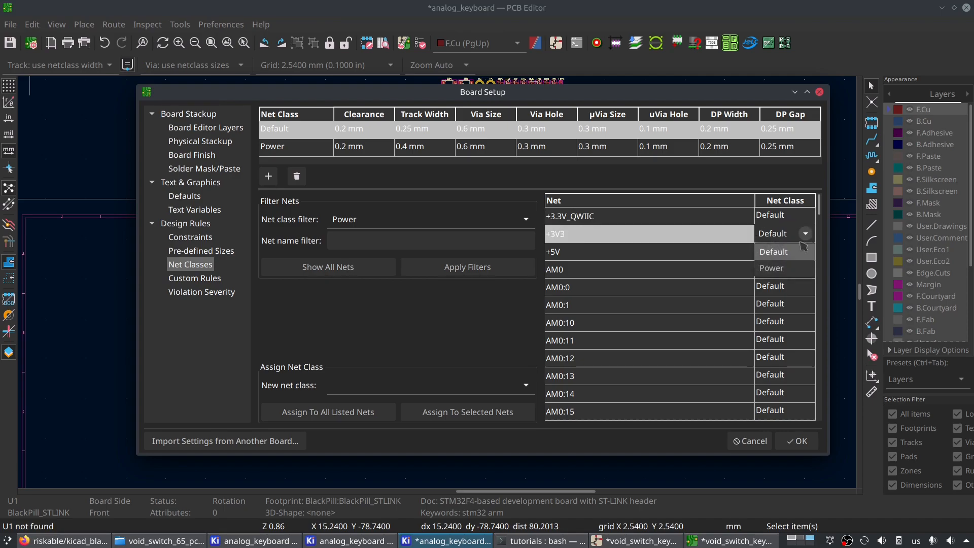
left_click(770, 268)
left_click(806, 216)
left_click(807, 217)
left_click(771, 250)
- Filter the net list to Default-class nets matching AM and choose Default as the new net class
left_click(437, 234)
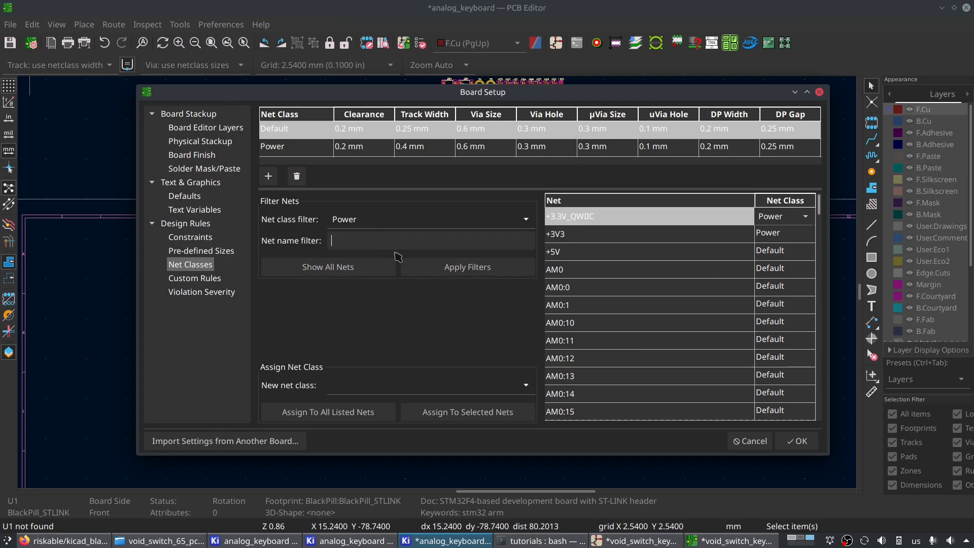
key("Return")
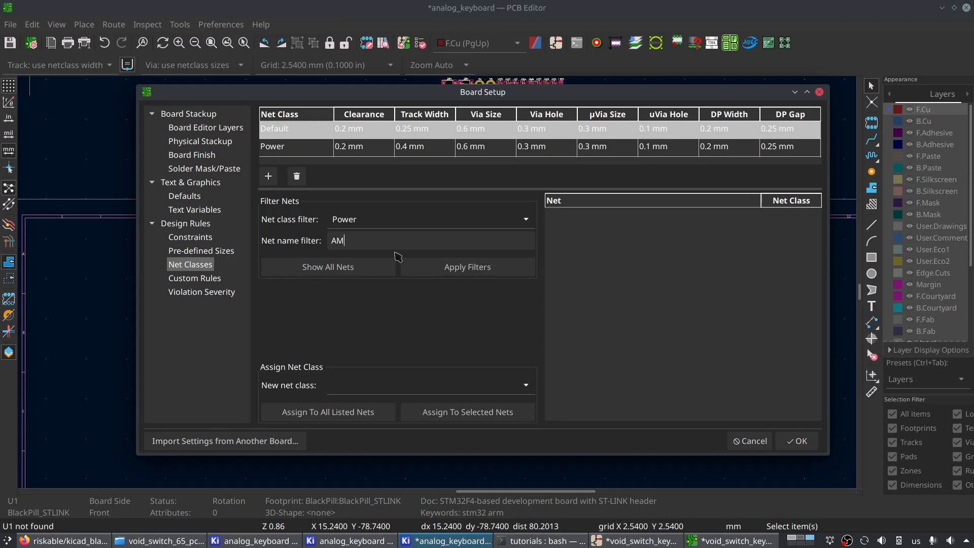
left_click(389, 227)
left_click(394, 174)
key("Return")
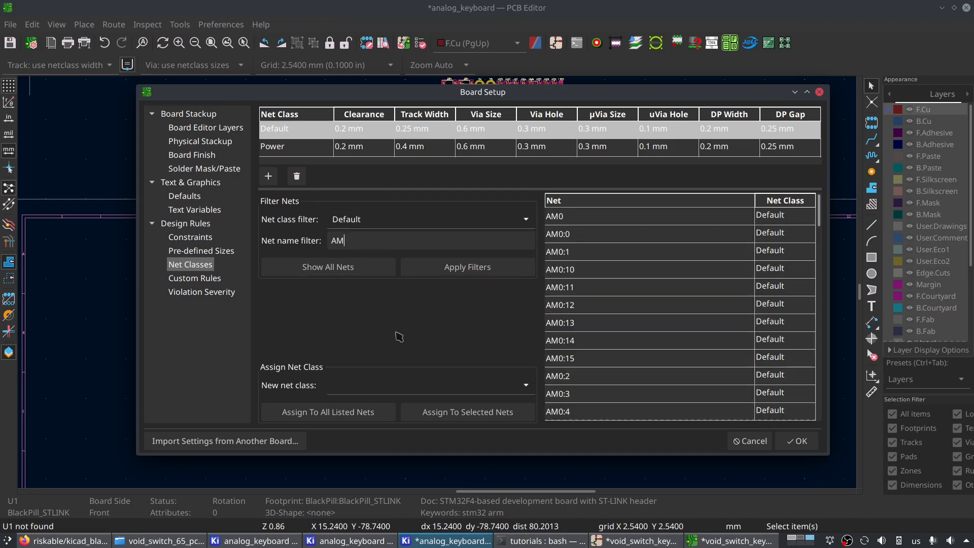
left_click(383, 392)
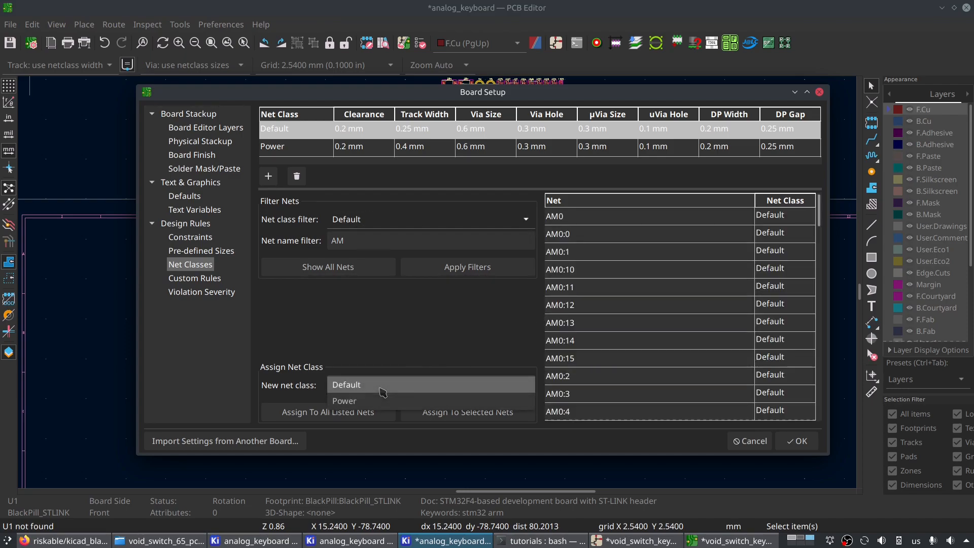
left_click(383, 391)
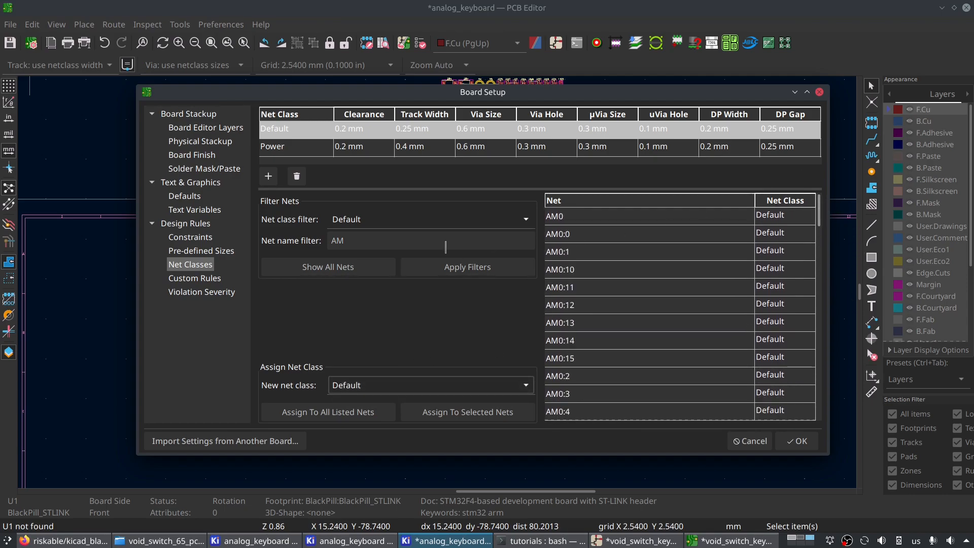
- Filter the nets by the name GND and the Power class, and show all nets again
left_click(396, 229)
left_click(395, 235)
key("Tab")
type("GND")
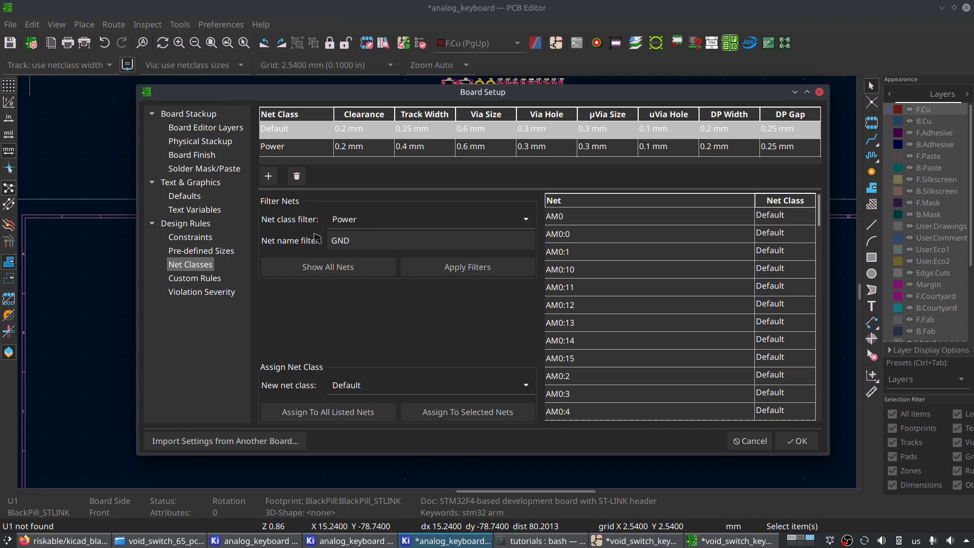
key("Return")
left_click(326, 267)
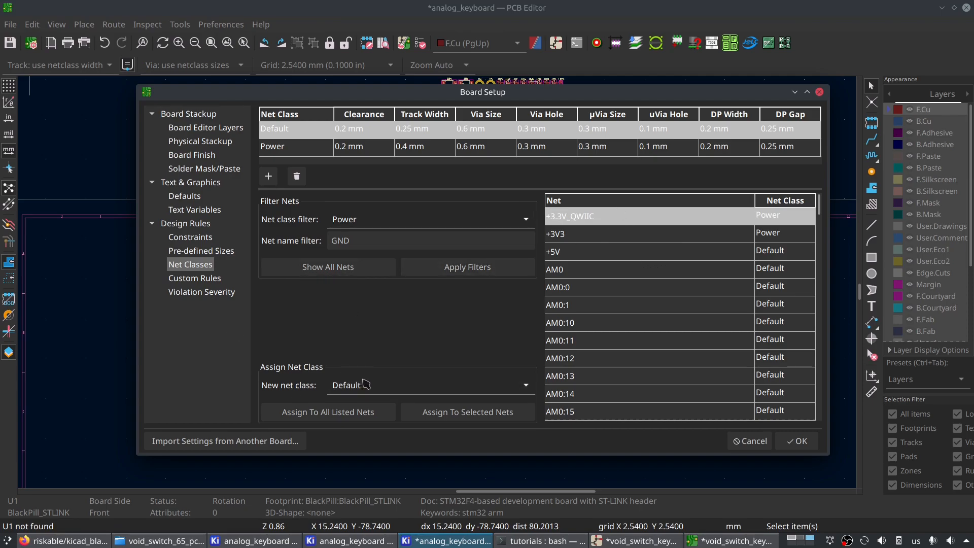
left_click(370, 246)
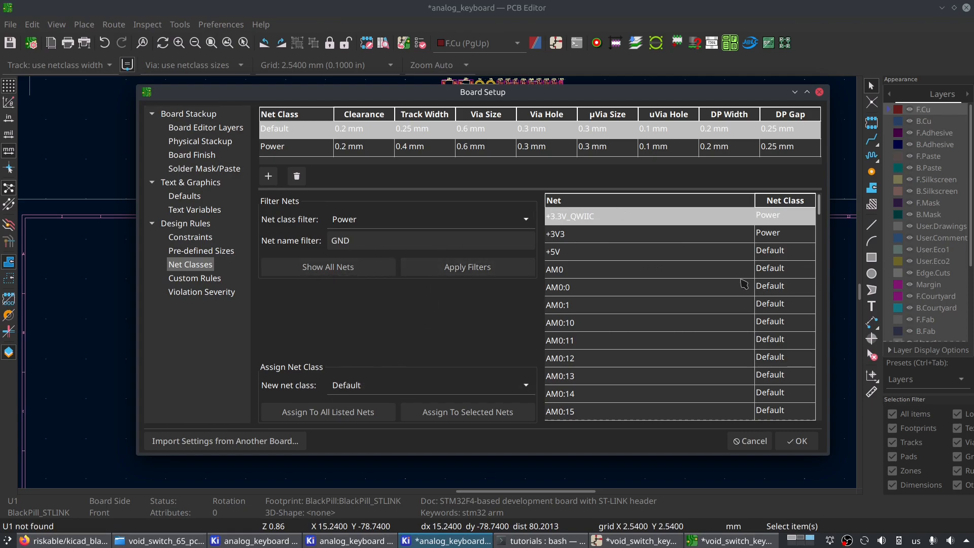
- Assign the +5V net to the Power net class
scroll(795, 241, "down", 3)
scroll(796, 241, "up", 3)
left_click(798, 256)
left_click(798, 254)
left_click(805, 251)
left_click(788, 284)
- Assign the GND net to the Power net class
left_click_drag(819, 206, 819, 348)
left_click(792, 340)
left_click(804, 341)
left_click(805, 340)
left_click(802, 376)
- Look through the end of the net list, including the USB_D+ and USB_D- nets, for other power nets
left_click_drag(820, 355, 835, 421)
left_click(602, 292)
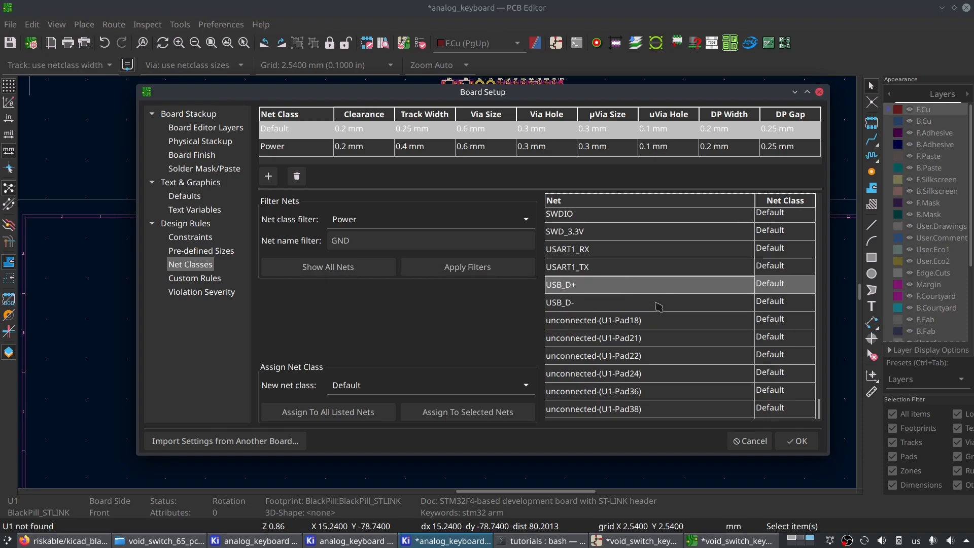
left_click(623, 298)
left_click(595, 283)
left_click(615, 306)
left_click(621, 287)
left_click(635, 303)
scroll(622, 306, "up", 3)
scroll(622, 306, "down", 1)
- Assign the SWD_3.3V net to the Power net class and accept the board setup
left_click(622, 306)
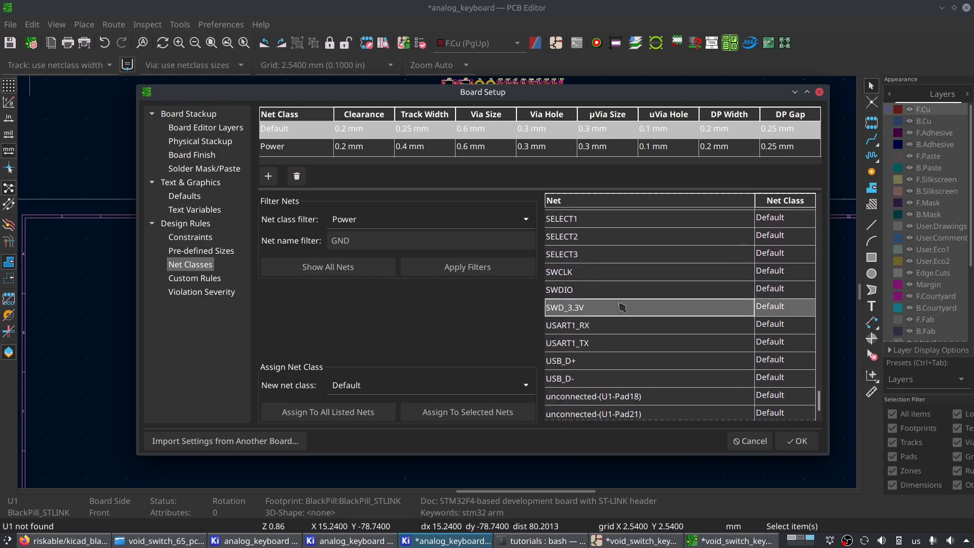
left_click(787, 308)
scroll(789, 320, "up", 5)
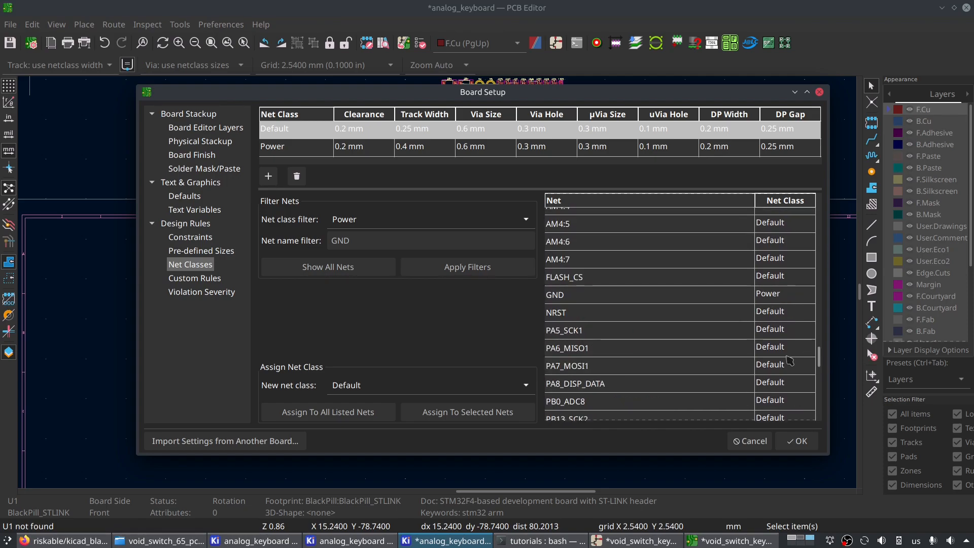
scroll(807, 350, "down", 5)
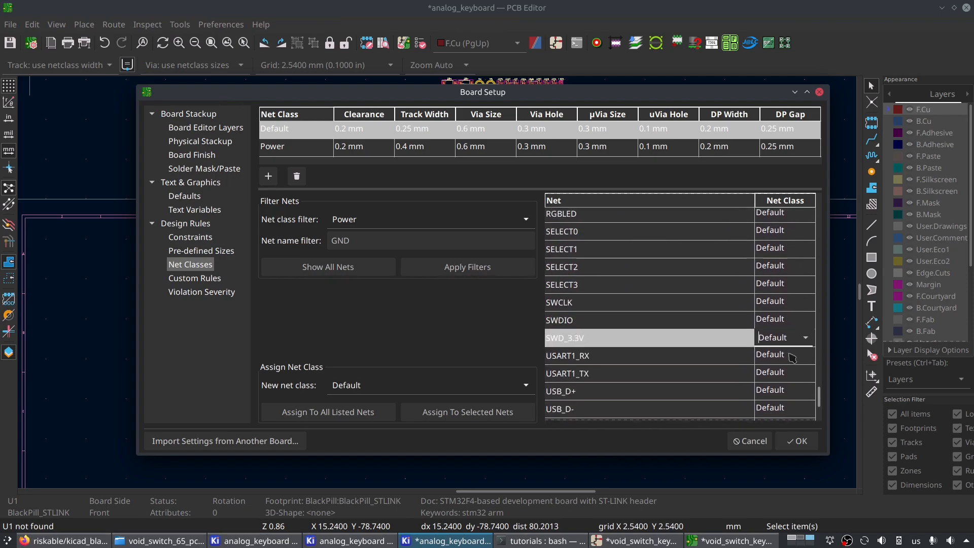
left_click(804, 338)
left_click(771, 374)
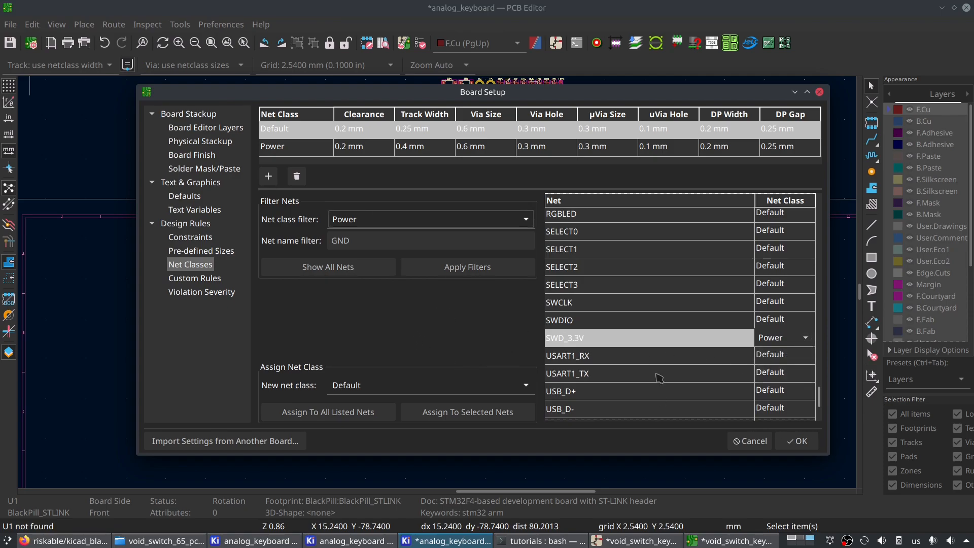
left_click(797, 441)
- Check the track width options with U1's +5V and GND pads in view, without changing the selection
scroll(441, 287, "up", 5)
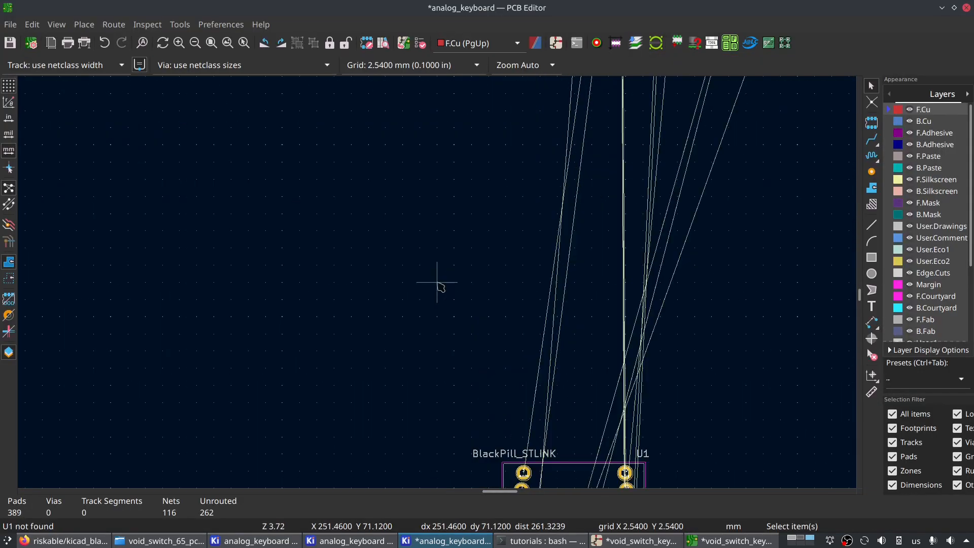
scroll(440, 287, "up", 4)
scroll(441, 287, "up", 2)
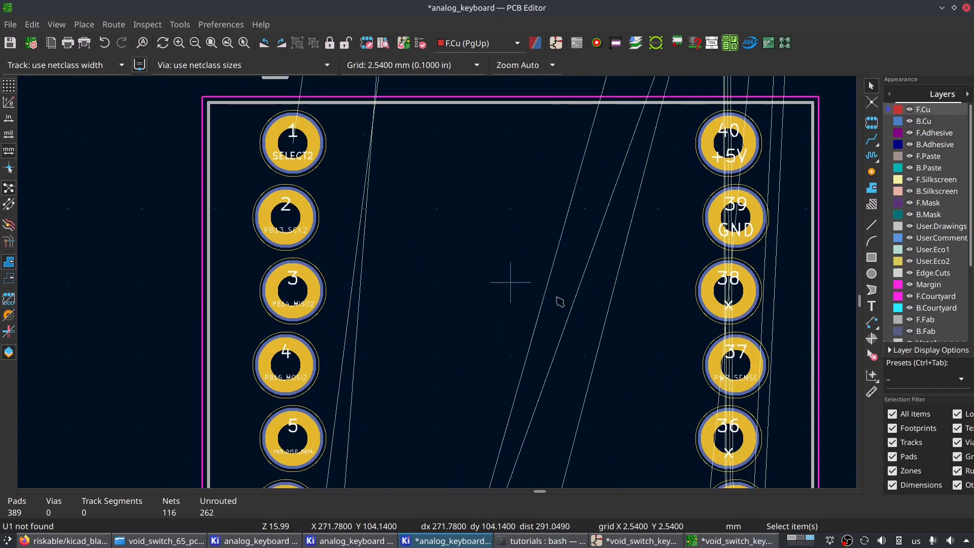
middle_click_drag(705, 264, 298, 296)
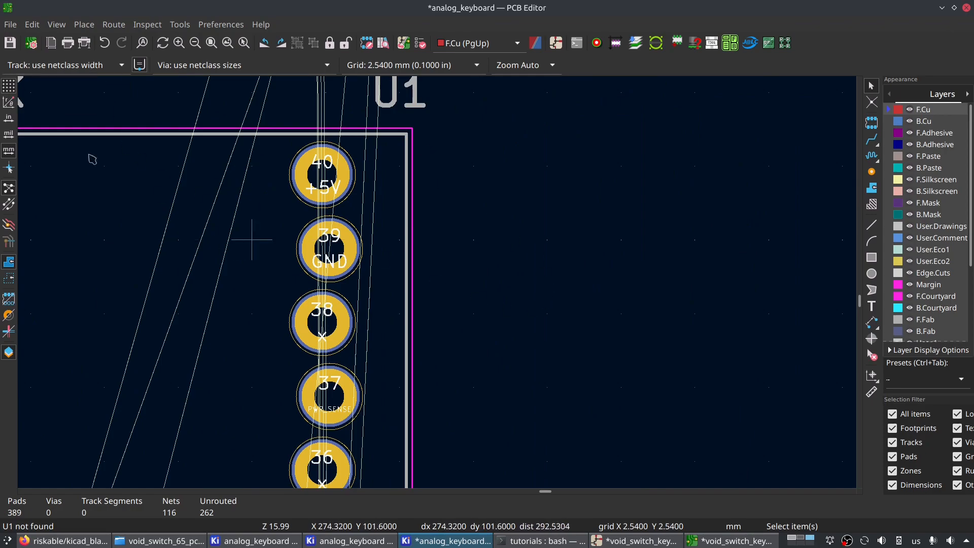
left_click(88, 65)
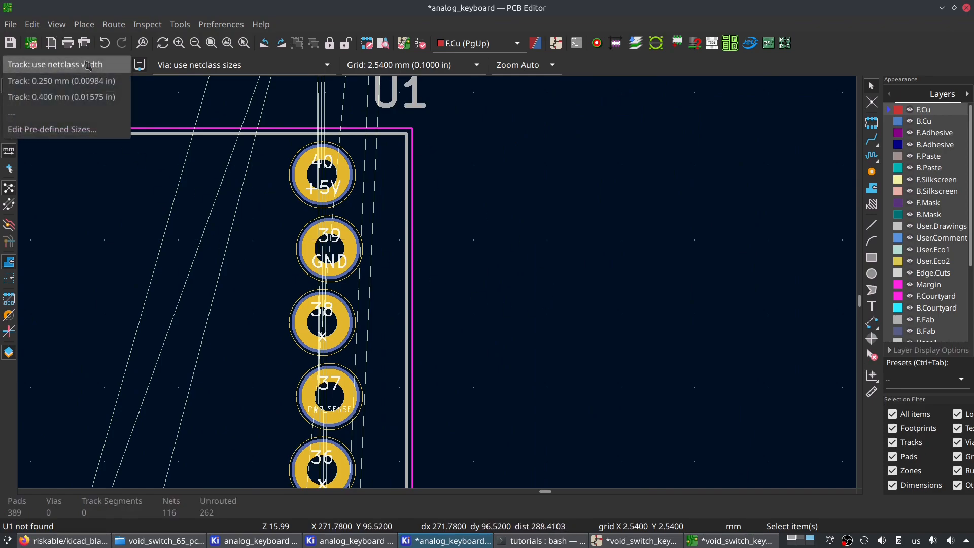
left_click(348, 255)
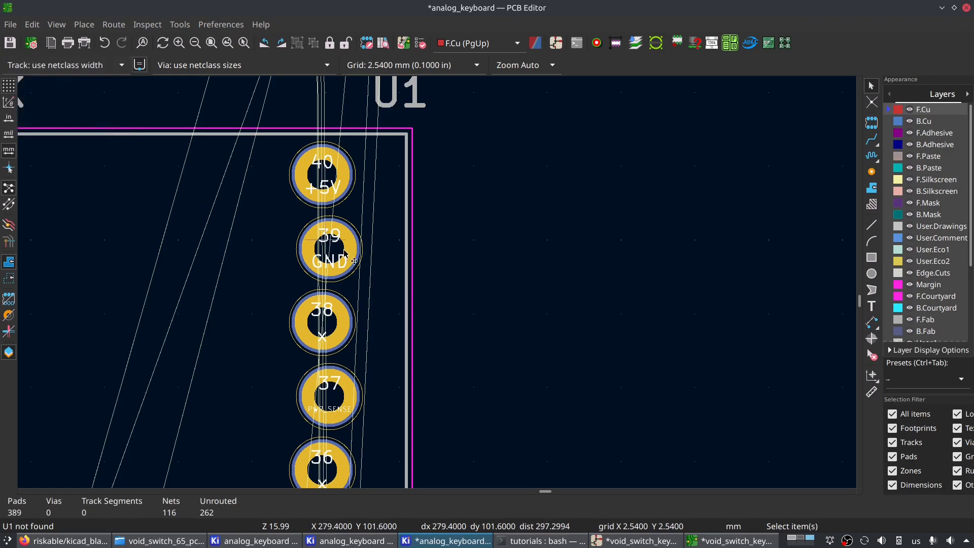
- Route a test GND track on F.Cu from U1's pad 39 out beyond the module's outline
left_click(350, 253)
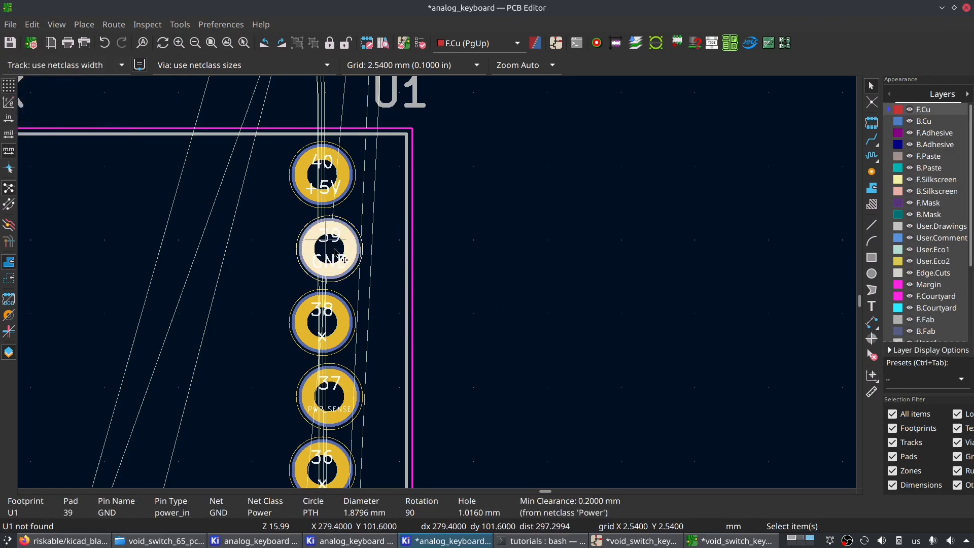
key("x")
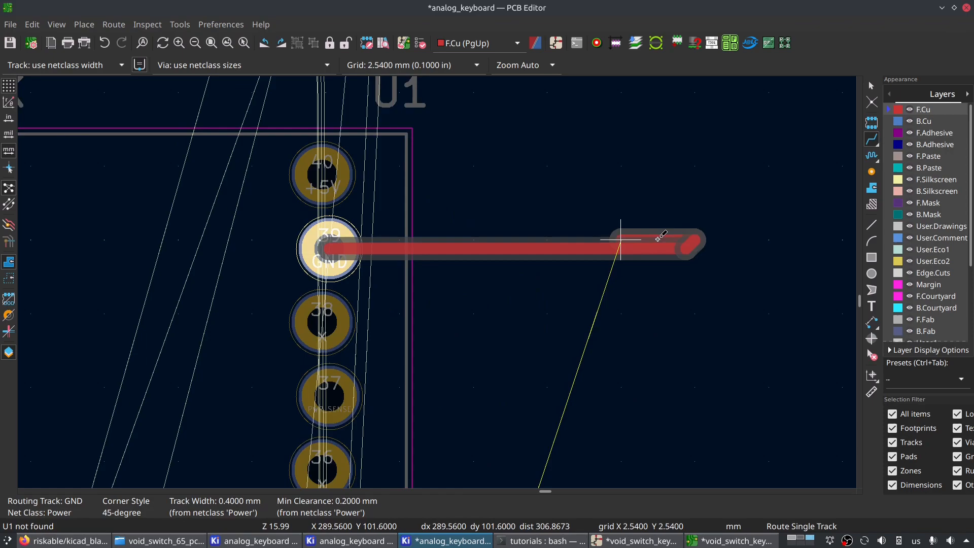
left_click(621, 164)
key("Escape")
key("Escape")
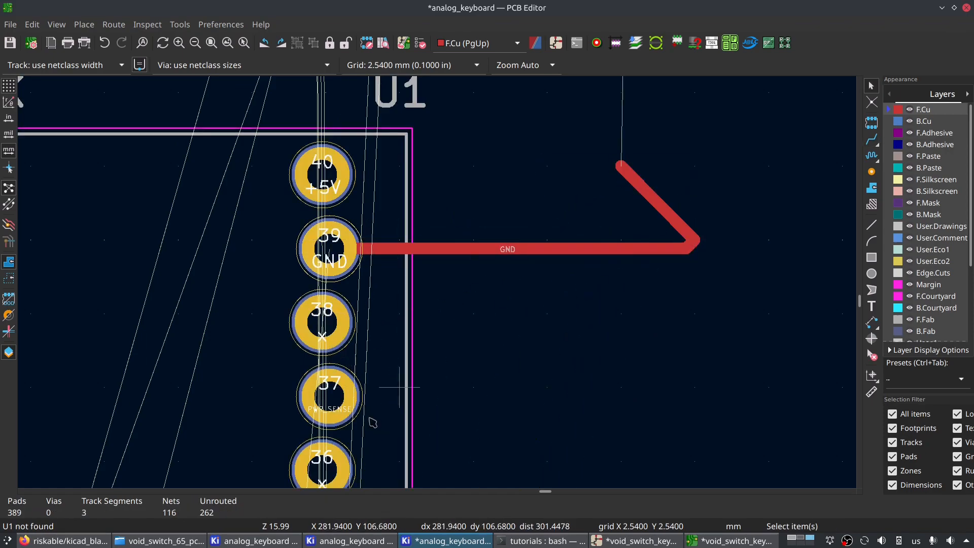
- Try routing a track from U1's PWR_SENSE pad 37, cancel it, and undo the GND test track
left_click(338, 403)
key("x")
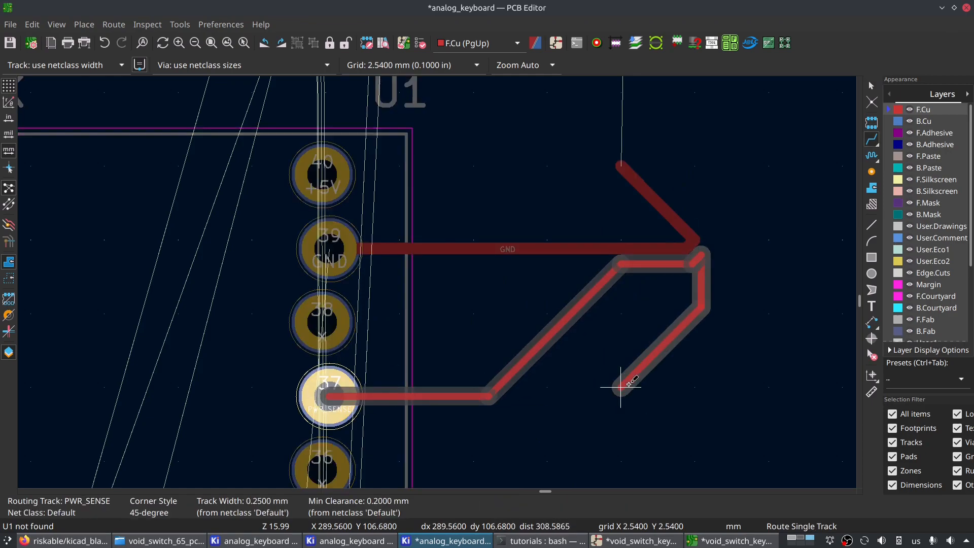
key("Escape")
scroll(406, 252, "down", 4)
scroll(441, 274, "up", 3)
key("ctrl+z")
key("ctrl+z")
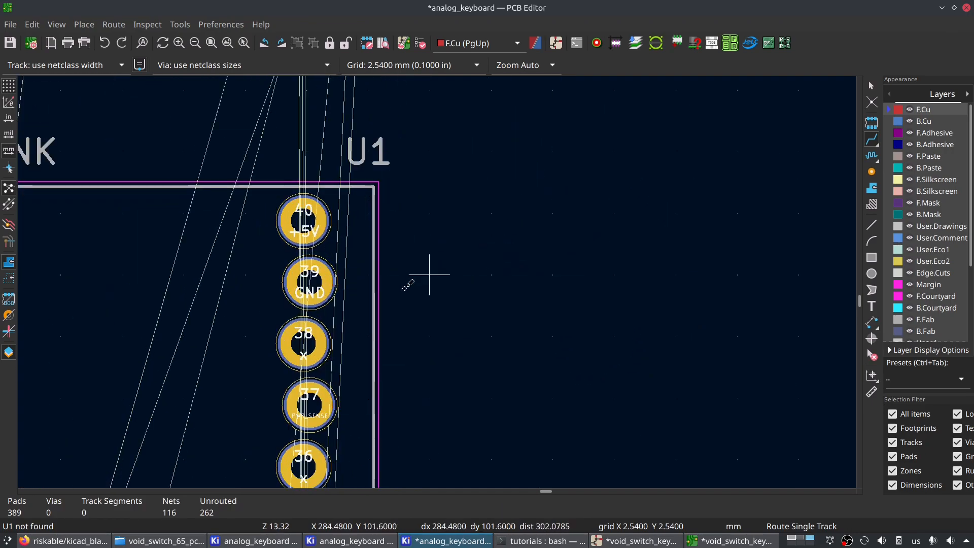
- Set the user defined grid's X and Y sizes to 19.05/4 mm
scroll(441, 285, "down", 5)
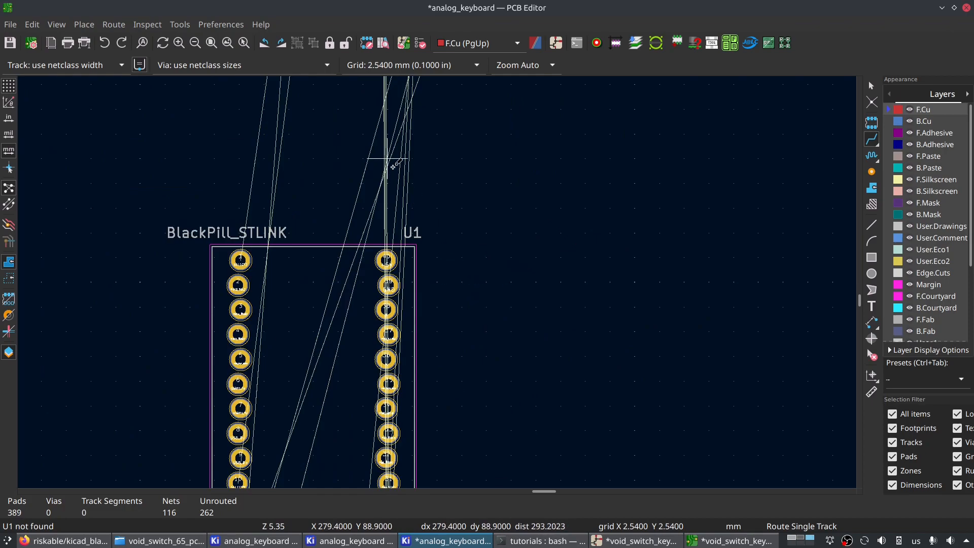
left_click(446, 70)
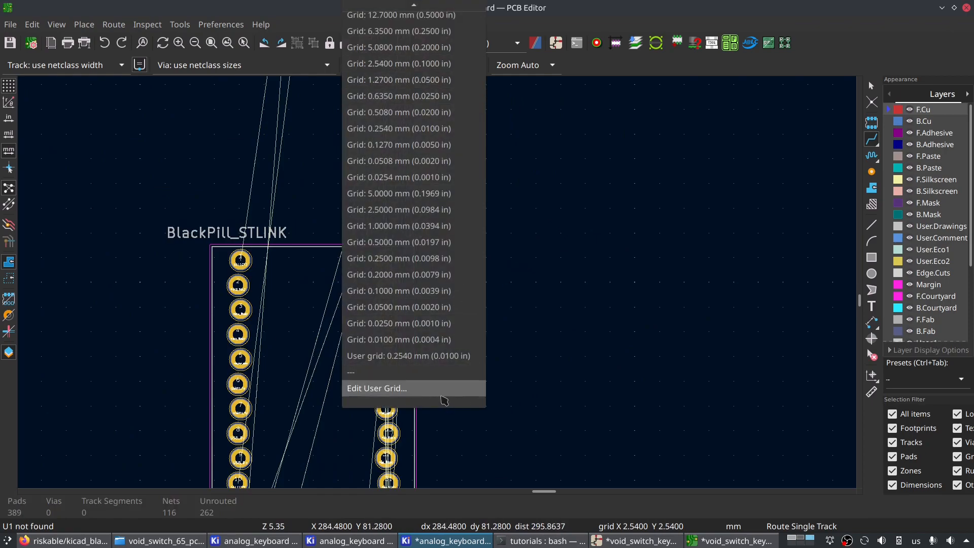
left_click(437, 389)
left_click(605, 240)
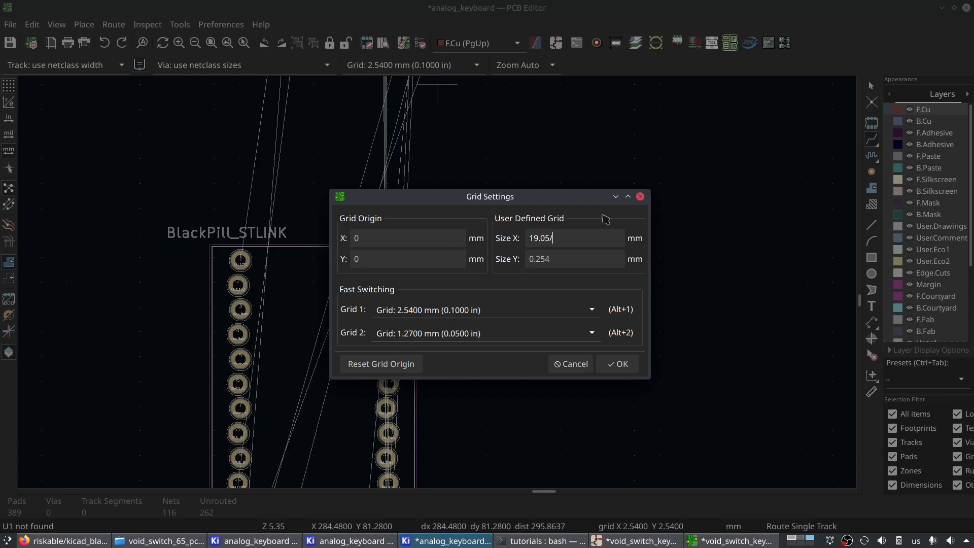
key("Tab")
type("19")
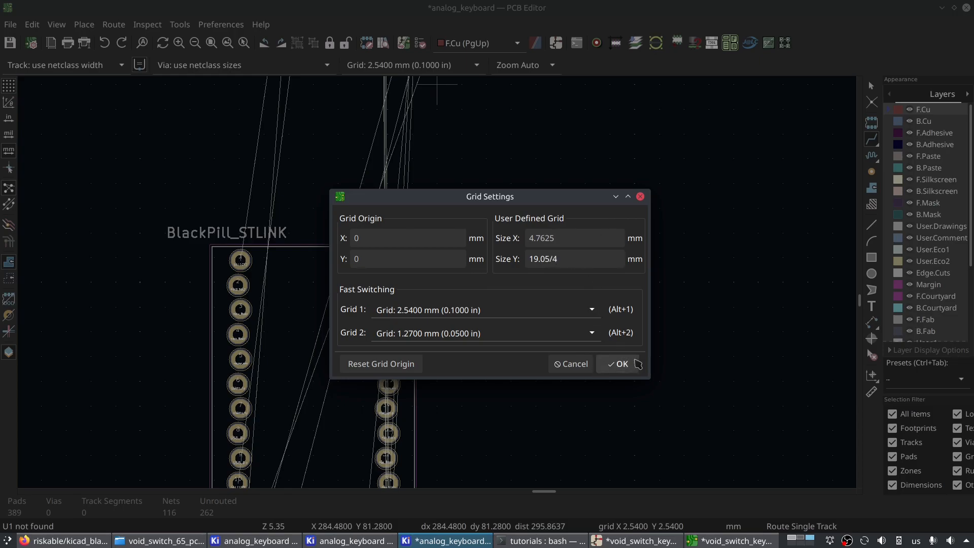
left_click(618, 364)
- Examine the U1 module and the cluster of imported footprints above the sheet frame
scroll(500, 243, "down", 8)
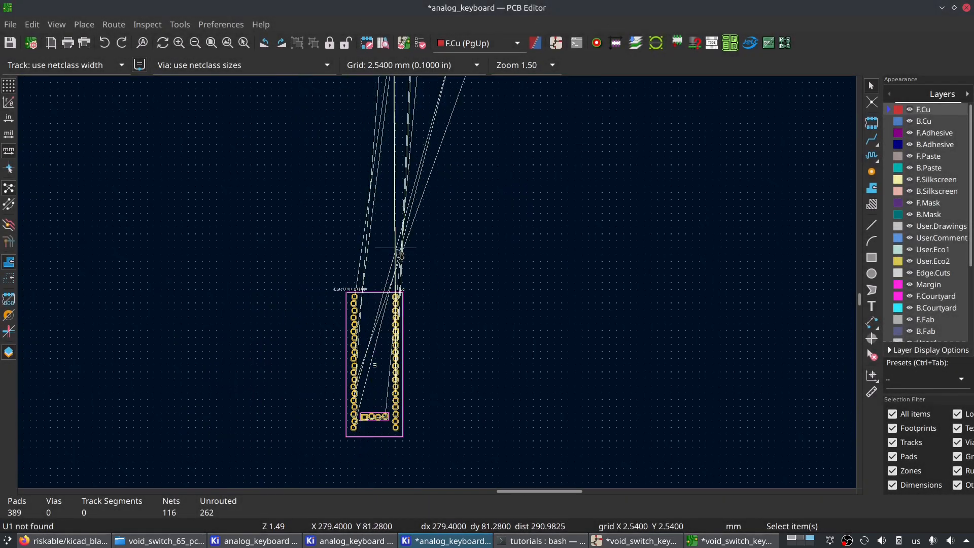
scroll(414, 346, "down", 3)
scroll(380, 394, "down", 3)
scroll(431, 263, "up", 9)
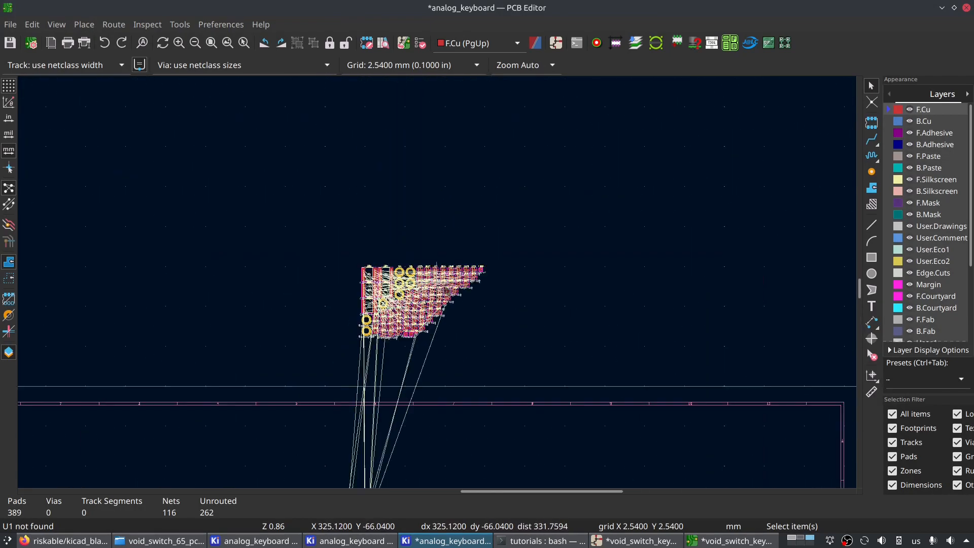
scroll(438, 284, "up", 1)
scroll(438, 283, "down", 1)
middle_click_drag(404, 347, 465, 245)
- Switch to the void_switch_keyboard schematic and examine the footprint assigned to the ESC key symbol
left_click(730, 541)
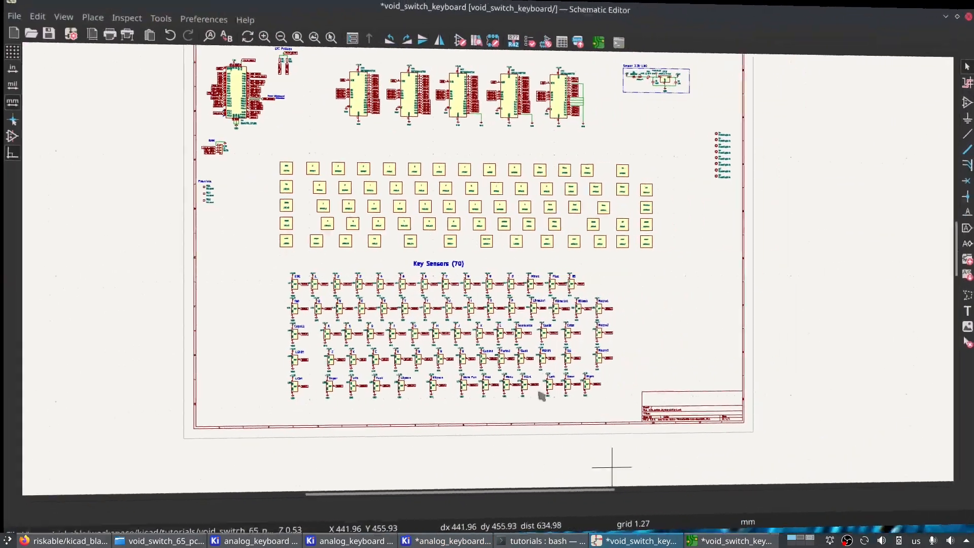
double_click(274, 171)
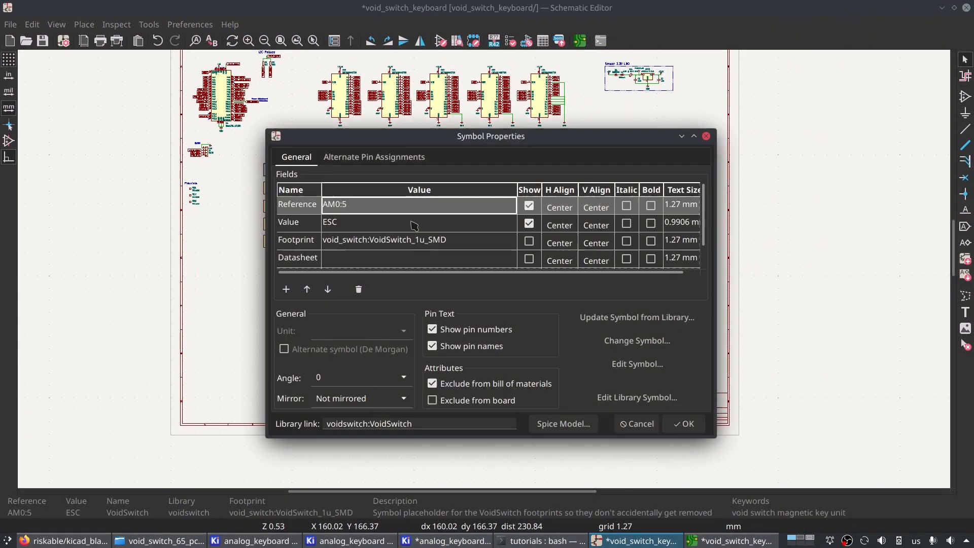
left_click(379, 244)
left_click(380, 246)
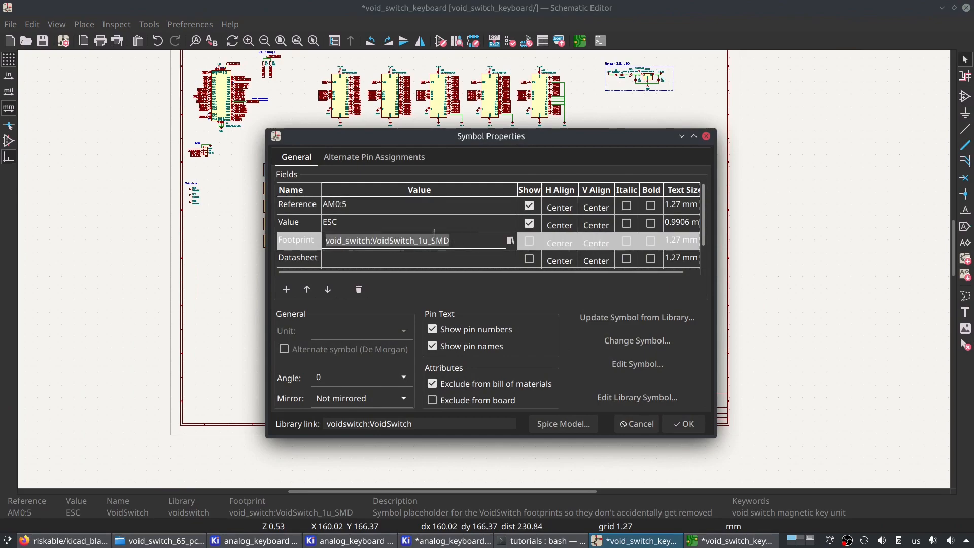
left_click(339, 241)
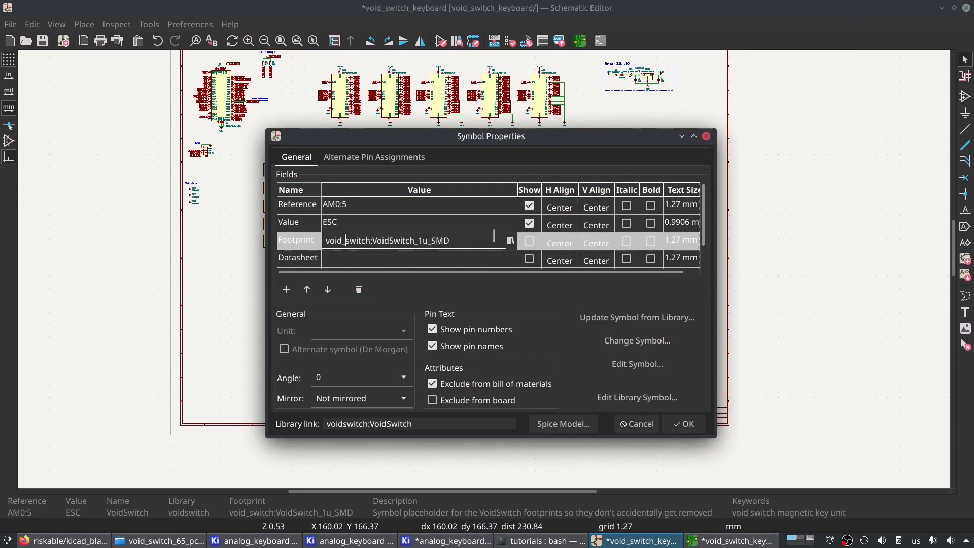
- Browse the footprint libraries from the ESC symbol's footprint field, filter them by "void", and close the library browser
left_click(512, 243)
left_click(474, 339)
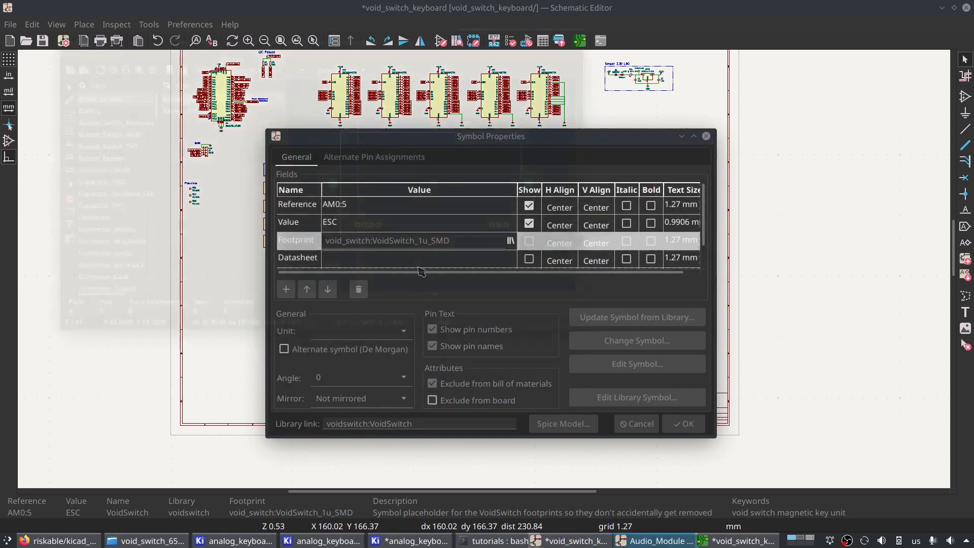
left_click(66, 61)
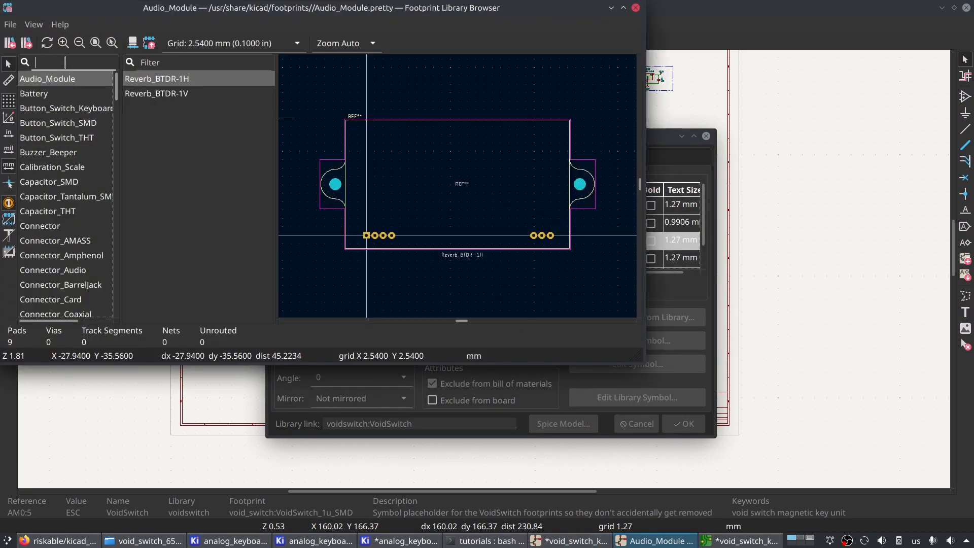
type("void")
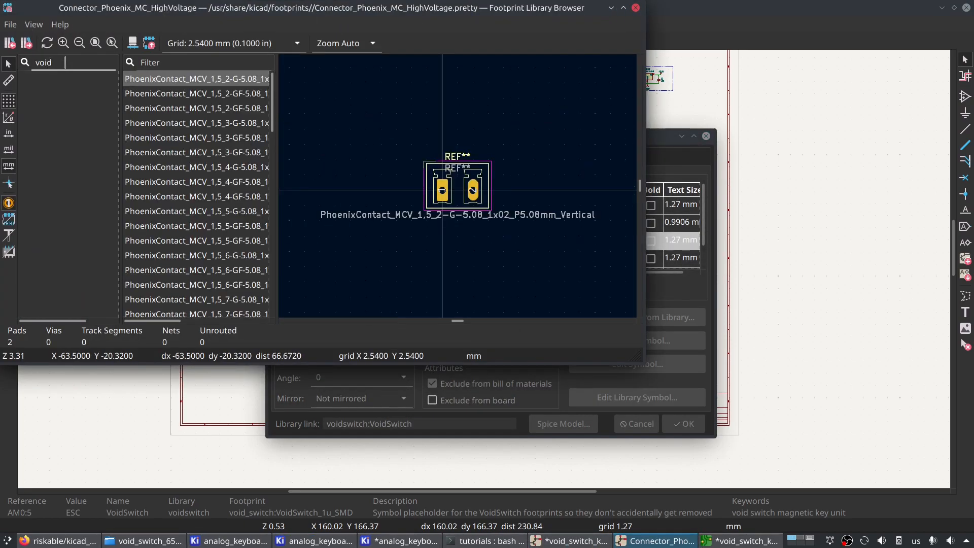
type("w")
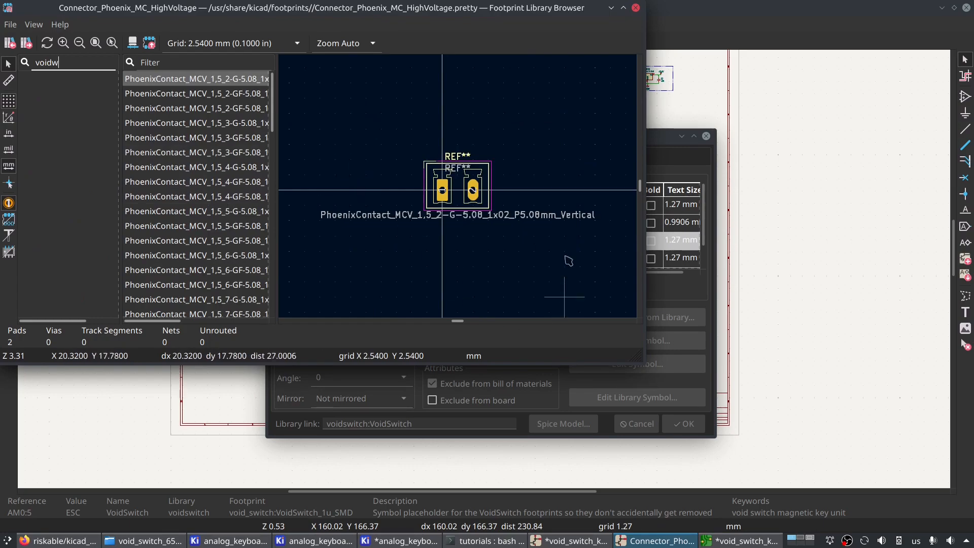
left_click(635, 7)
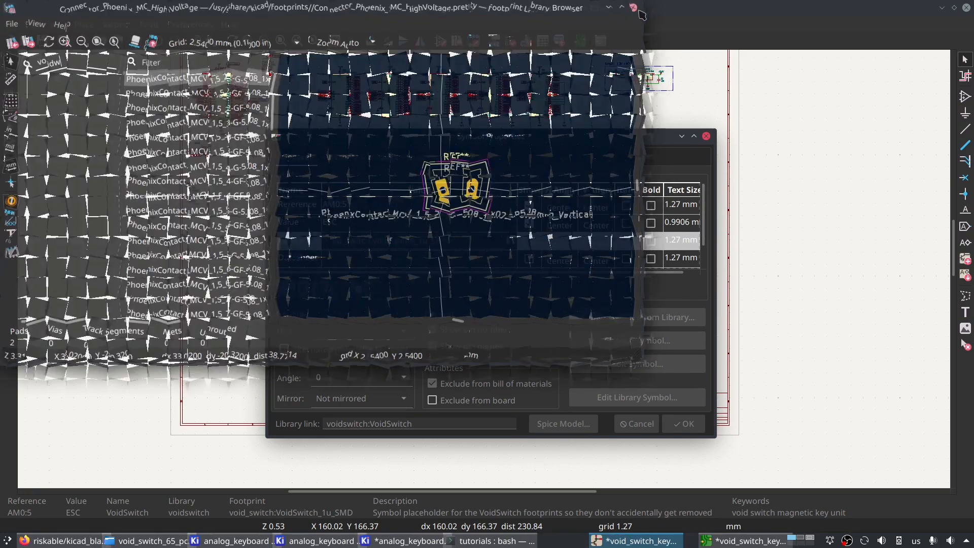
- Inspect the library prefix in the ESC symbol's footprint name and dismiss its properties without changes
left_click(372, 252)
left_click(364, 239)
left_click(371, 240)
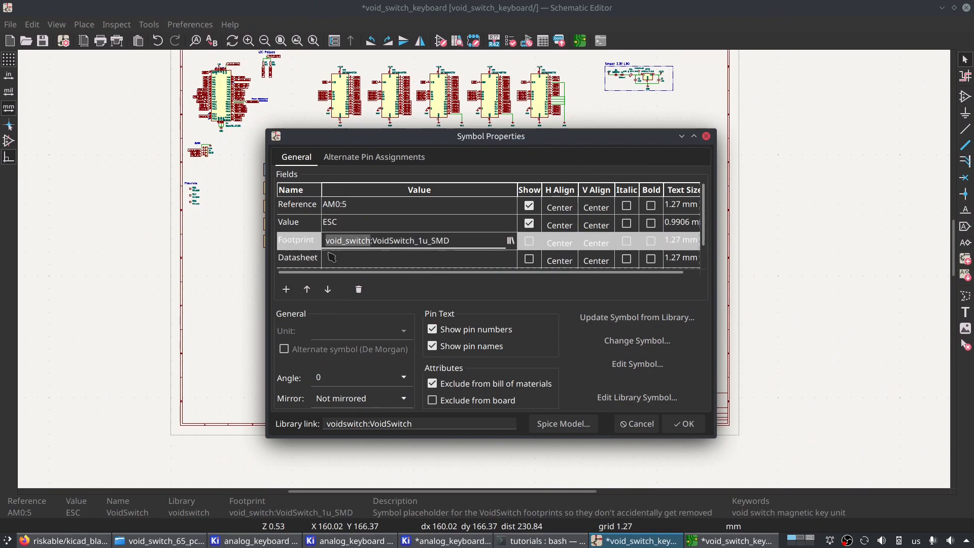
left_click(637, 423)
- Try to add a project-specific symbol library from the void_switch_kicad folder
left_click(190, 25)
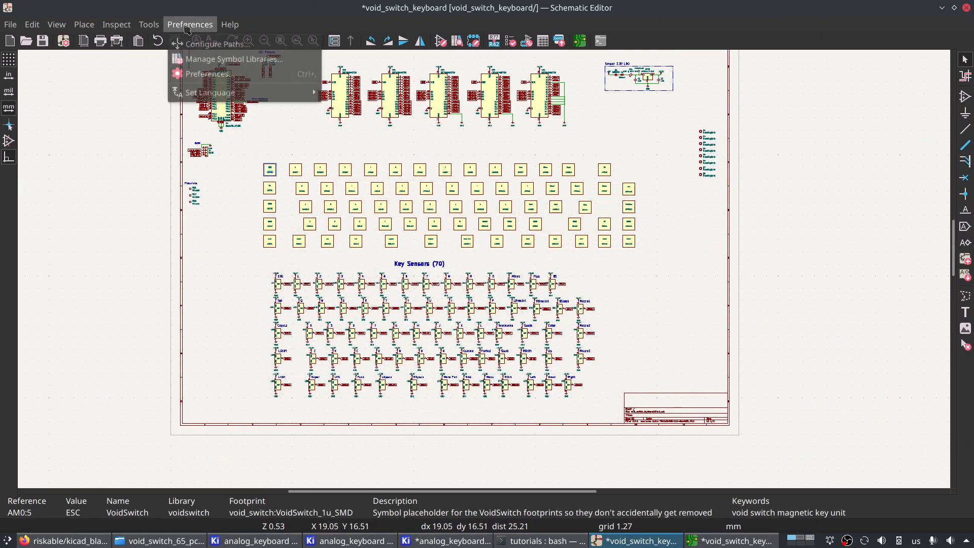
left_click(233, 72)
left_click(369, 156)
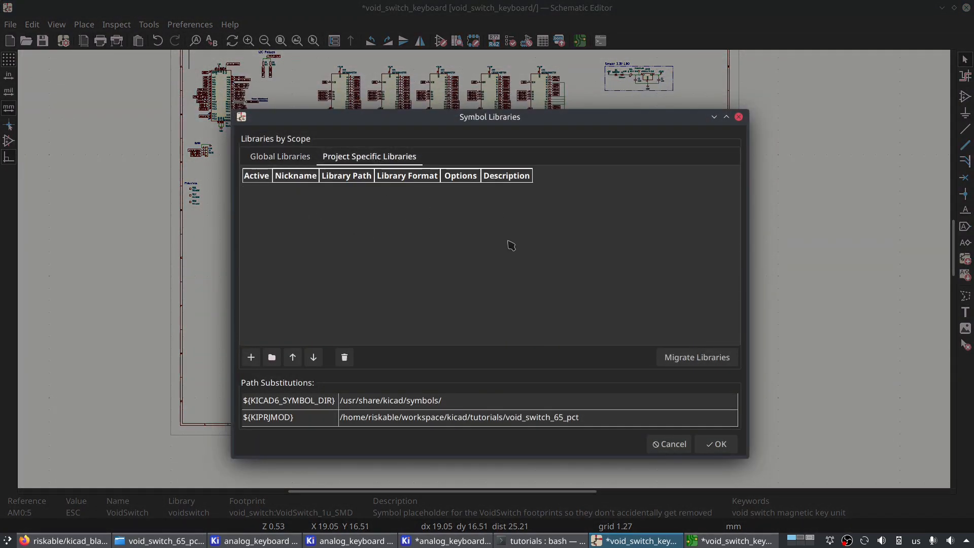
left_click(272, 358)
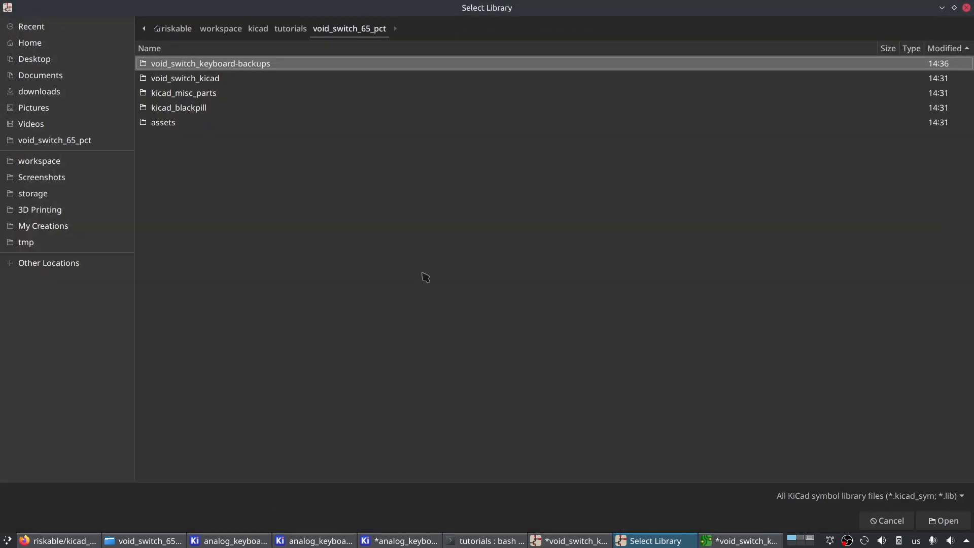
double_click(225, 83)
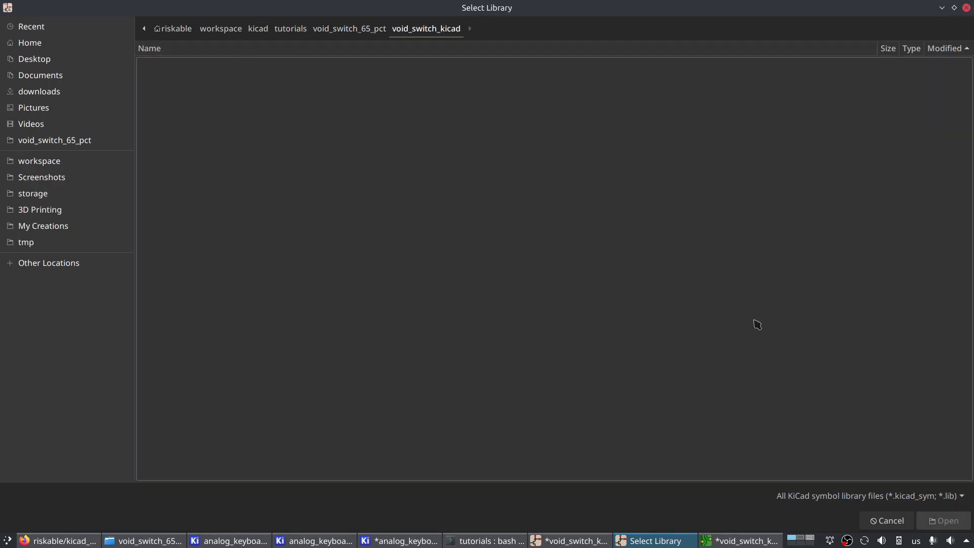
left_click(227, 52)
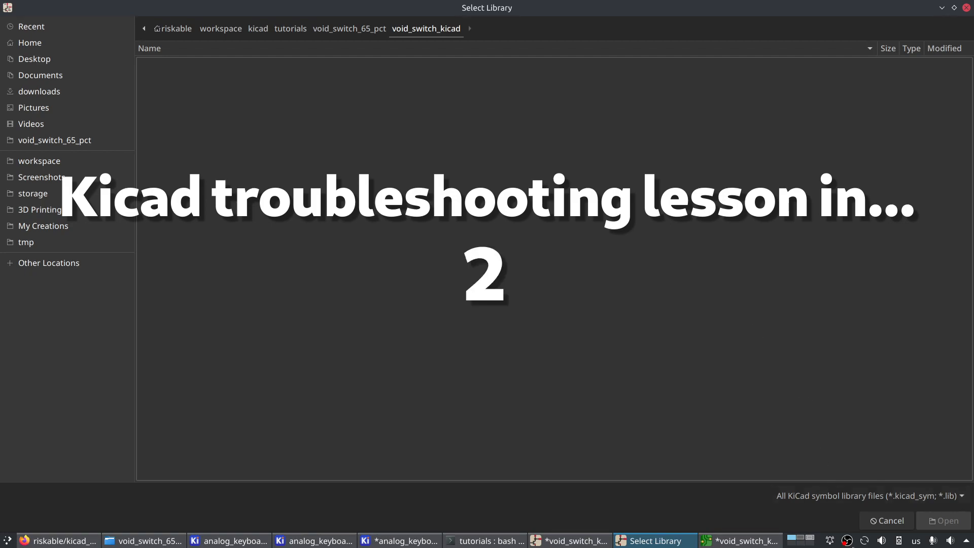
right_click(847, 540)
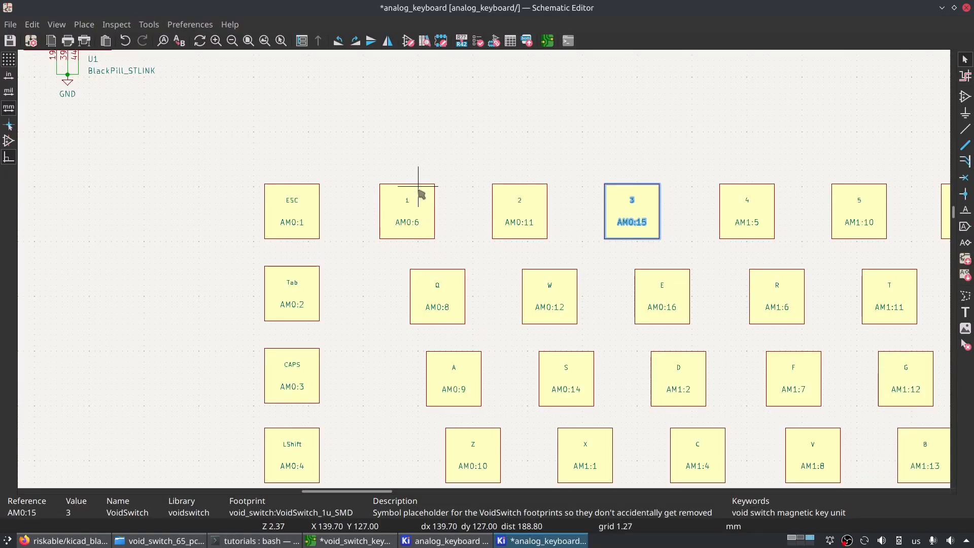
- In the analog_keyboard schematic, check the library prefix of the 3 key symbol's footprint and cancel its properties
double_click(614, 204)
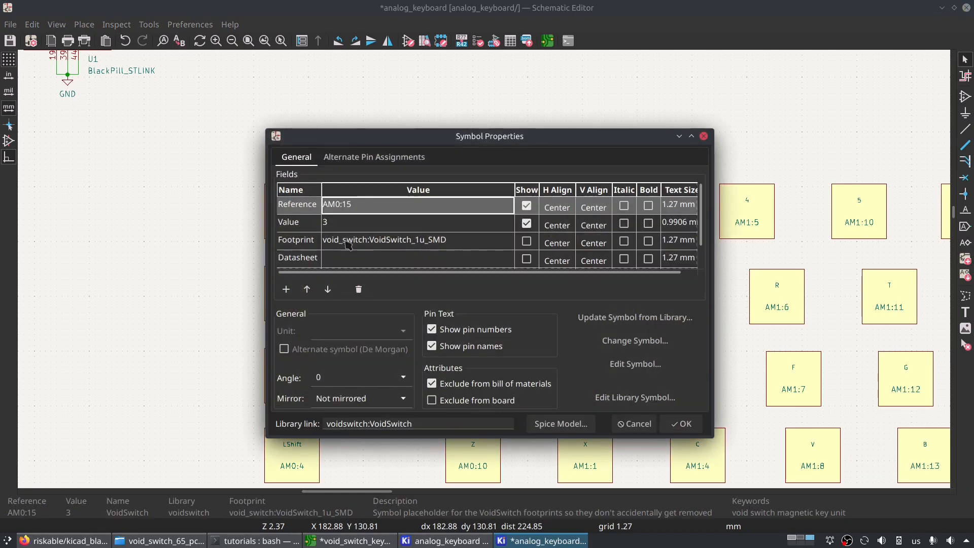
left_click(356, 243)
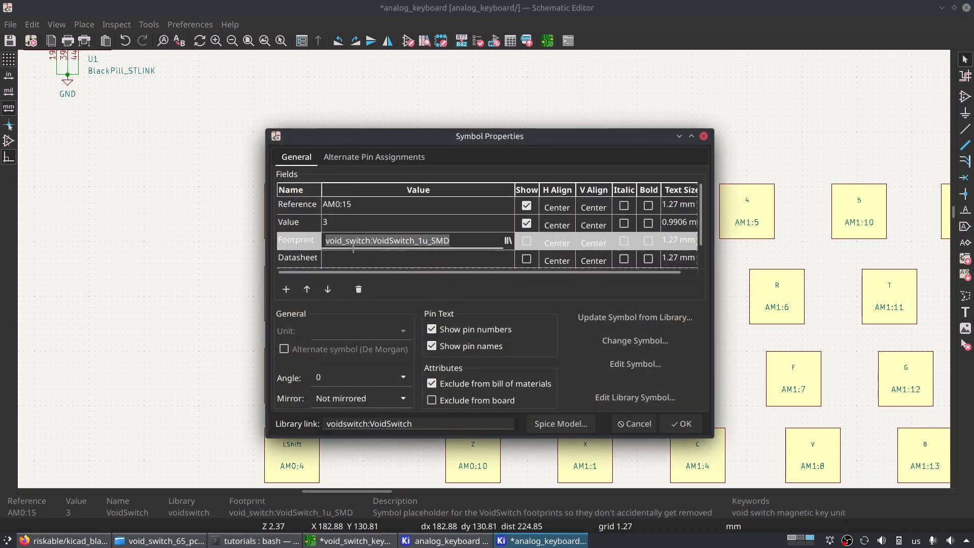
left_click(345, 244)
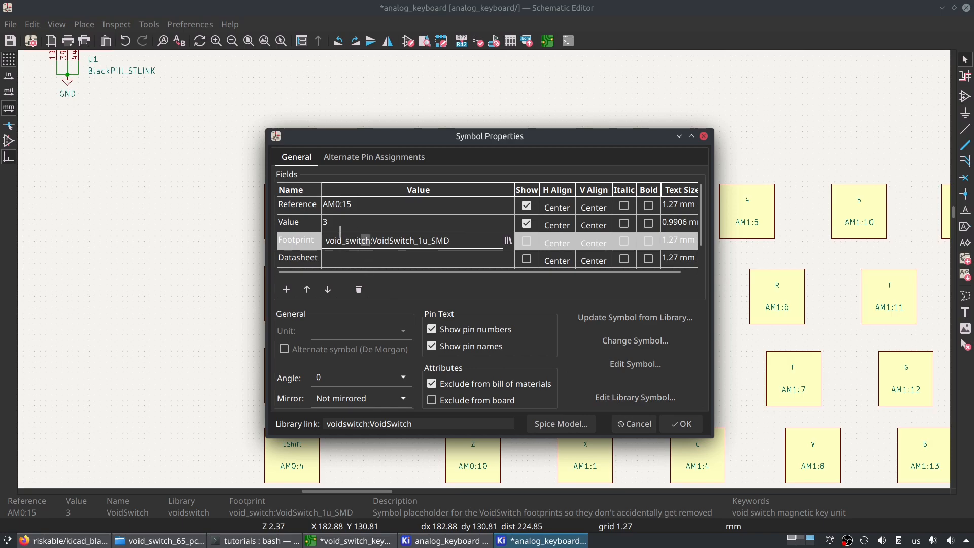
left_click(634, 424)
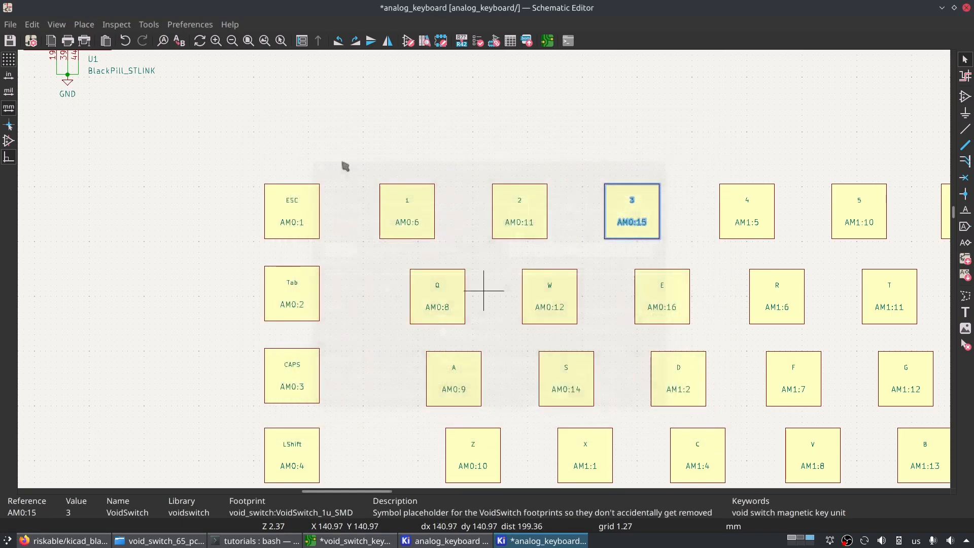
- Inspect the nickname of the voidswitch entry among the project-specific symbol libraries
left_click(192, 26)
left_click(203, 59)
left_click(370, 157)
double_click(288, 208)
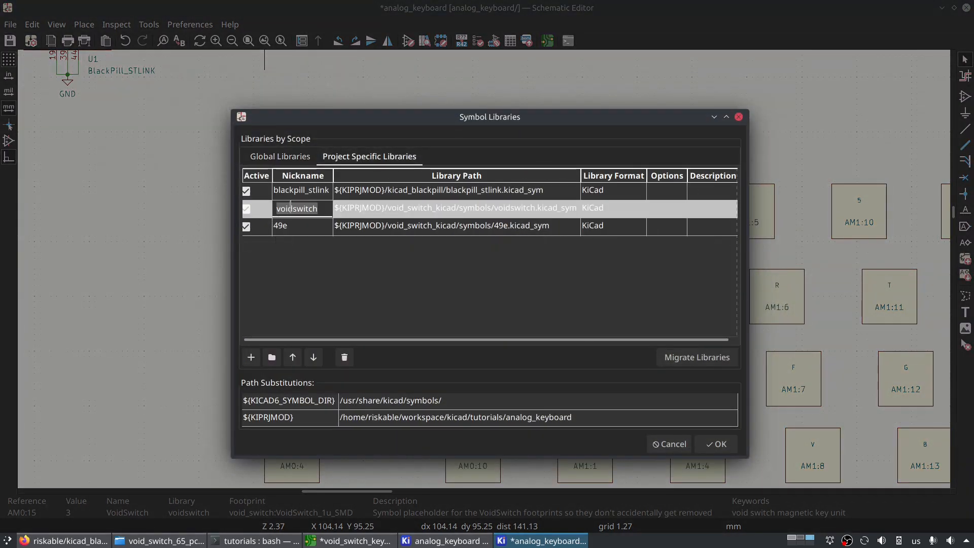
left_click(293, 209)
- Examine the file name in the voidswitch library's path and dismiss the symbol library settings without changes
double_click(503, 210)
left_click(493, 208)
left_click_drag(482, 208, 521, 208)
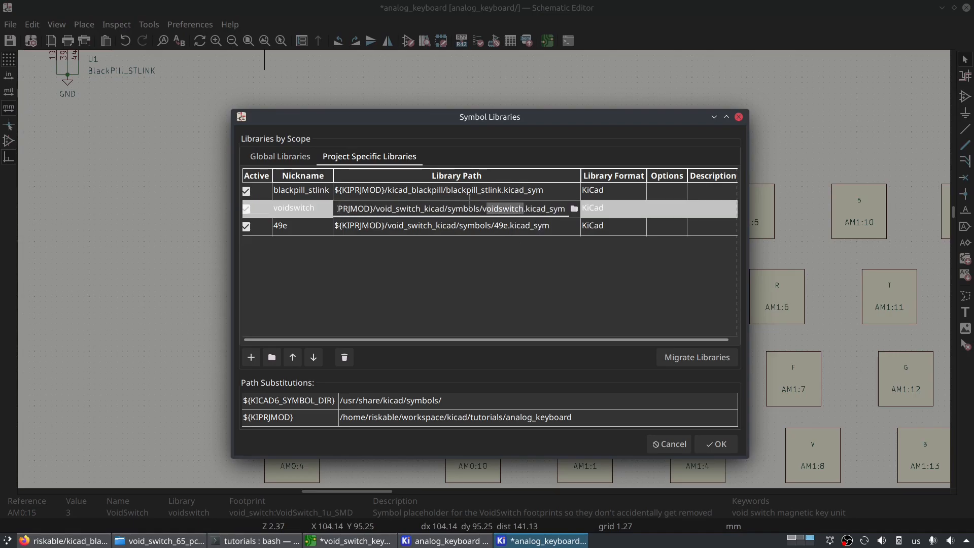
left_click(470, 208)
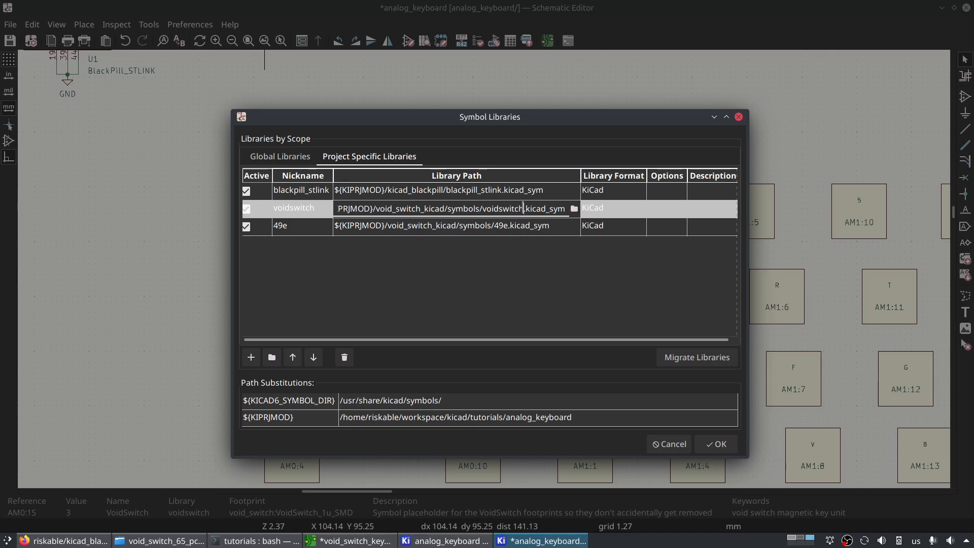
key("shift+Home")
key("Left")
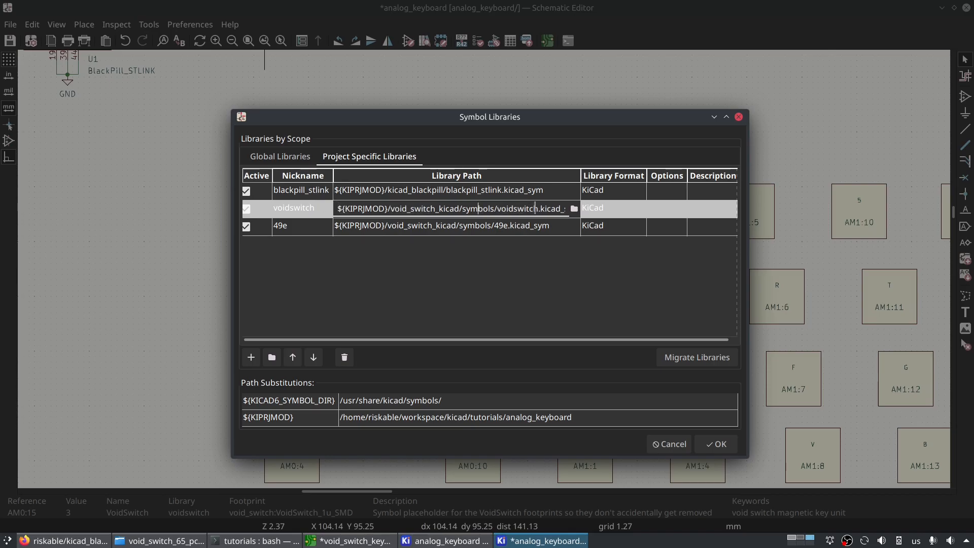
left_click_drag(498, 208, 546, 208)
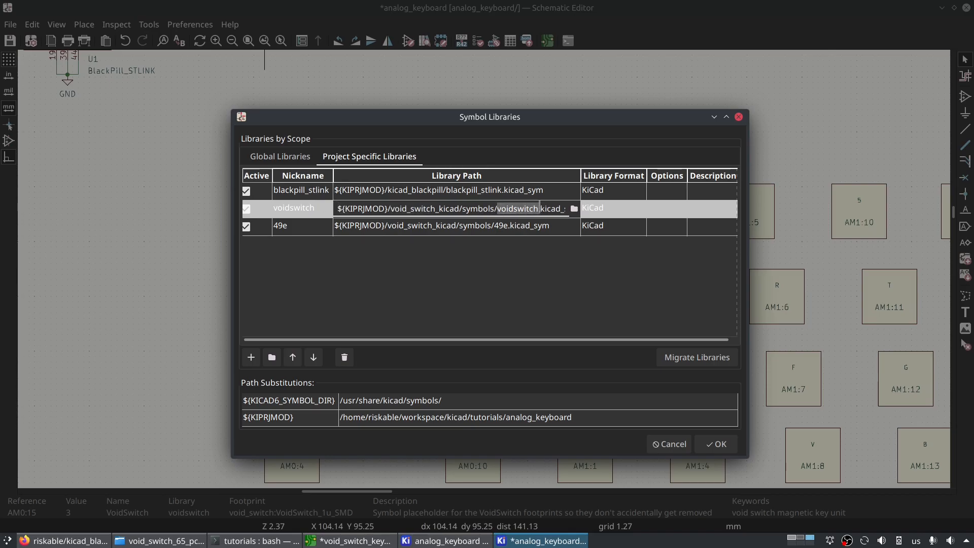
left_click(496, 211)
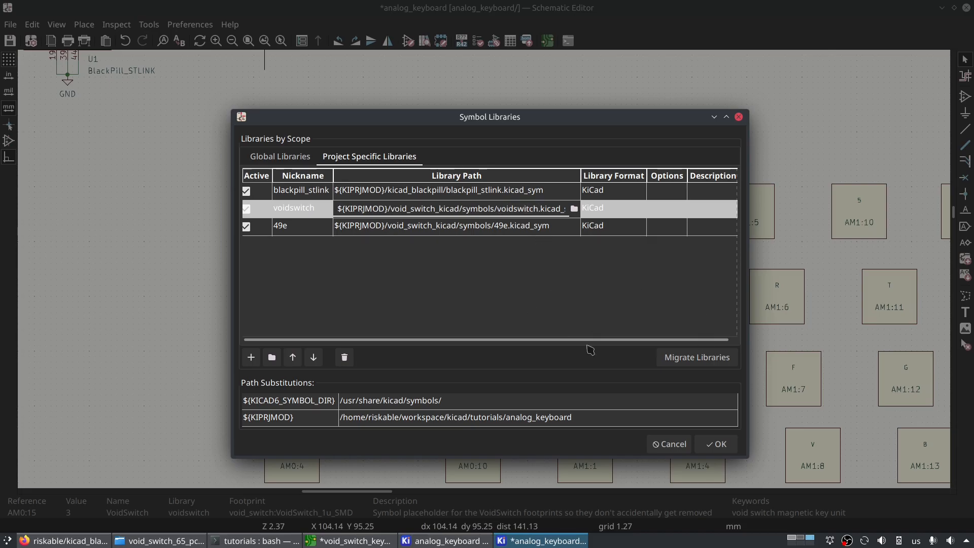
left_click(670, 444)
- Review the Change Symbols options for the ESC key, matching by library identifier voidswitch:VoidSwitch, and close them without changing anything
double_click(308, 218)
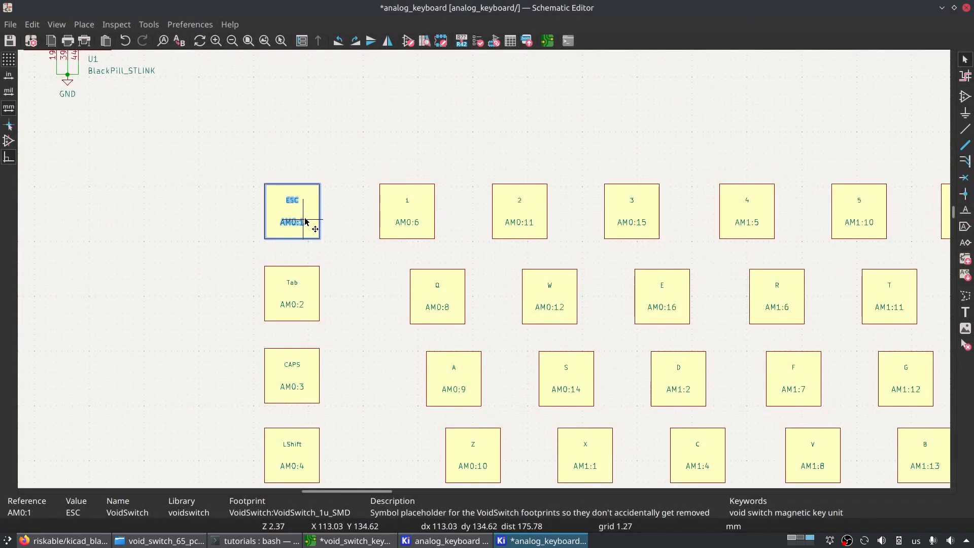
left_click(636, 340)
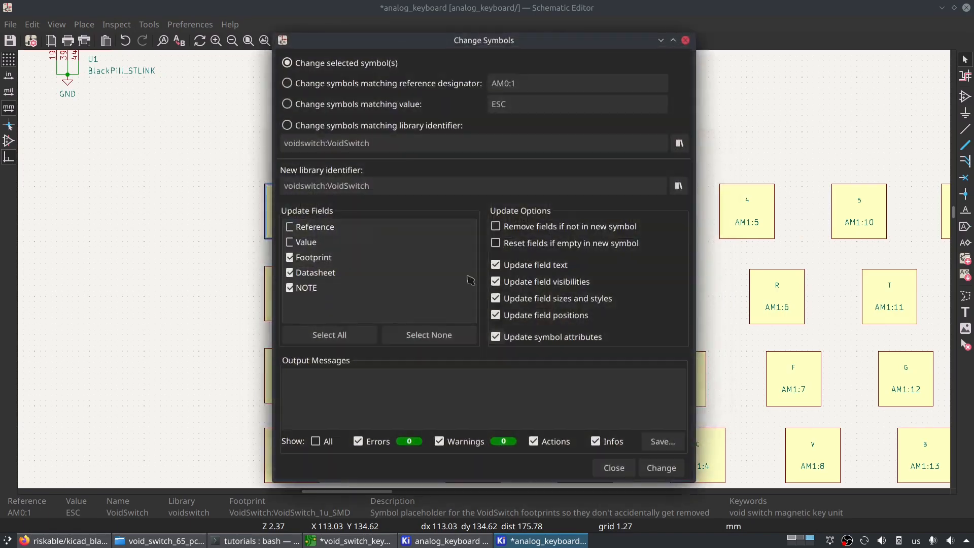
left_click(287, 126)
left_click_drag(386, 142, 261, 138)
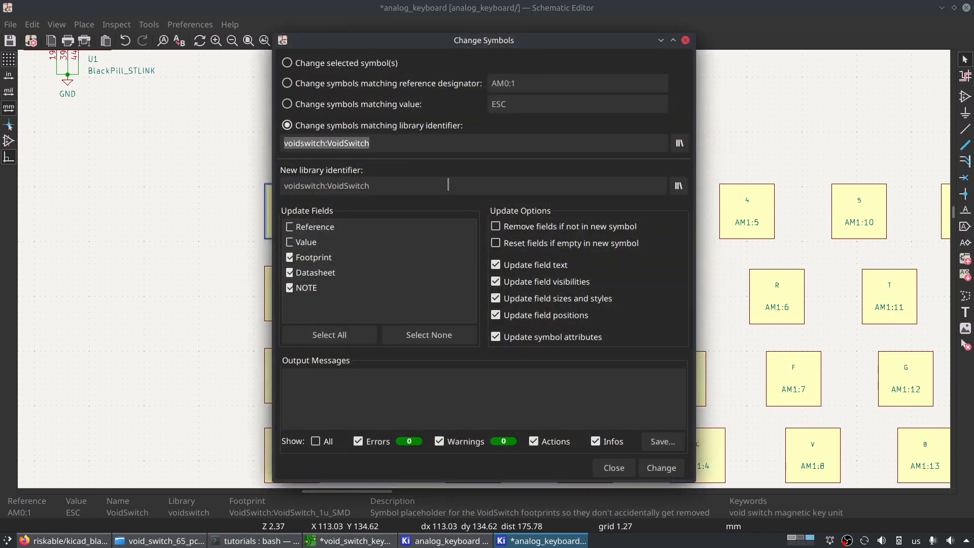
left_click(401, 145)
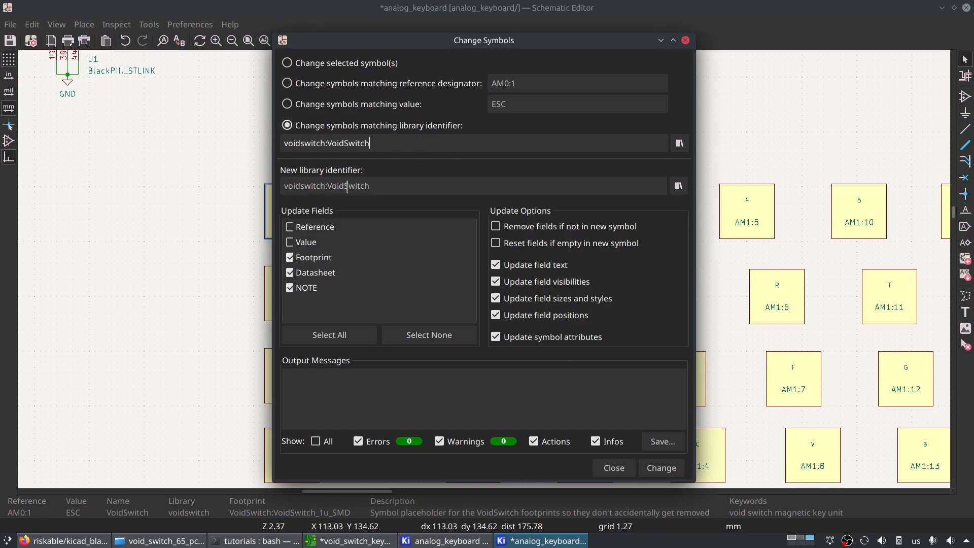
left_click(286, 125)
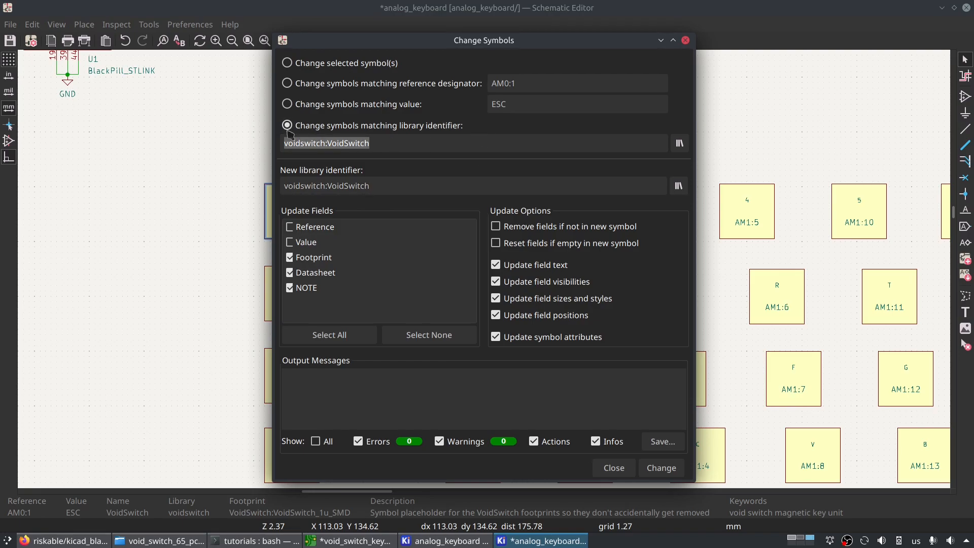
left_click(614, 468)
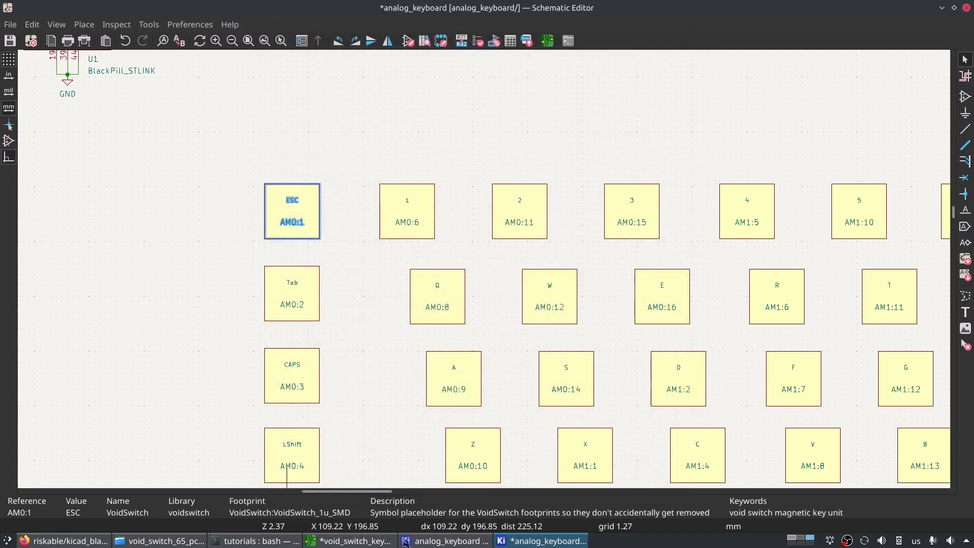
- Close the schematic discarding its unsaved changes, and open analog_keyboard.kicad_sch in a text editor
left_click(966, 8)
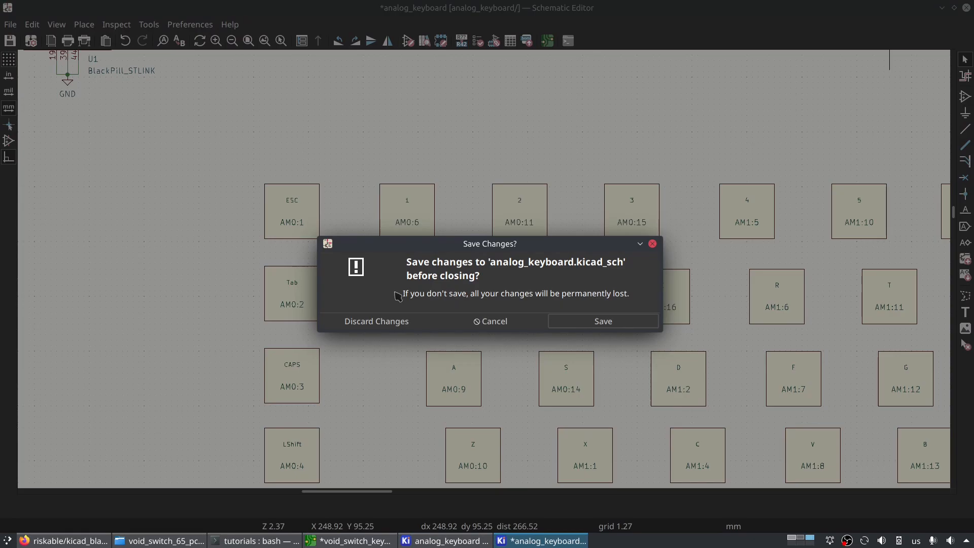
left_click(396, 321)
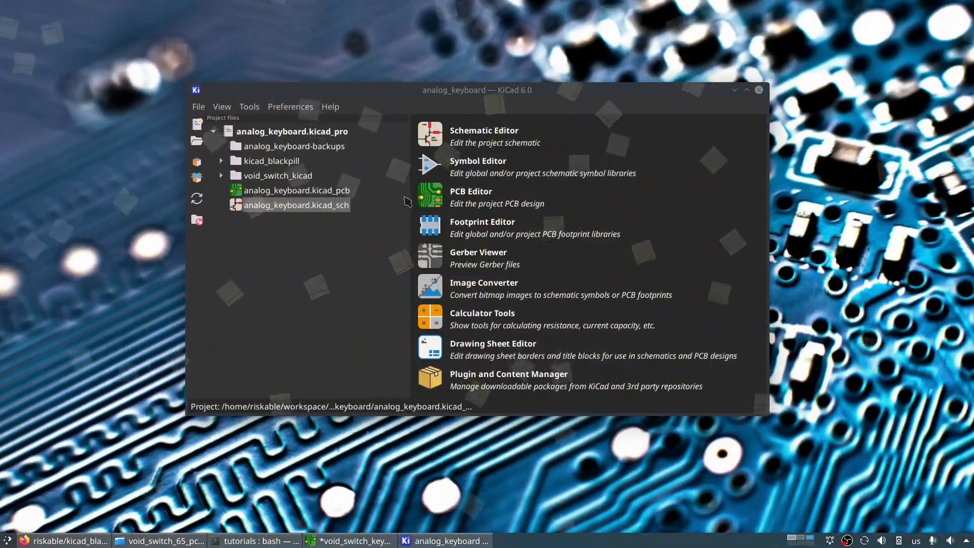
right_click(263, 209)
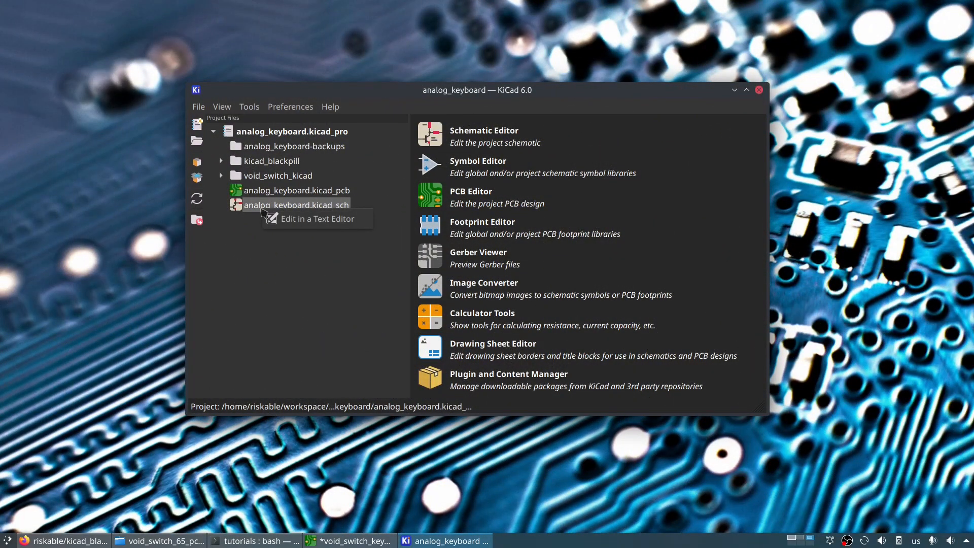
left_click(314, 219)
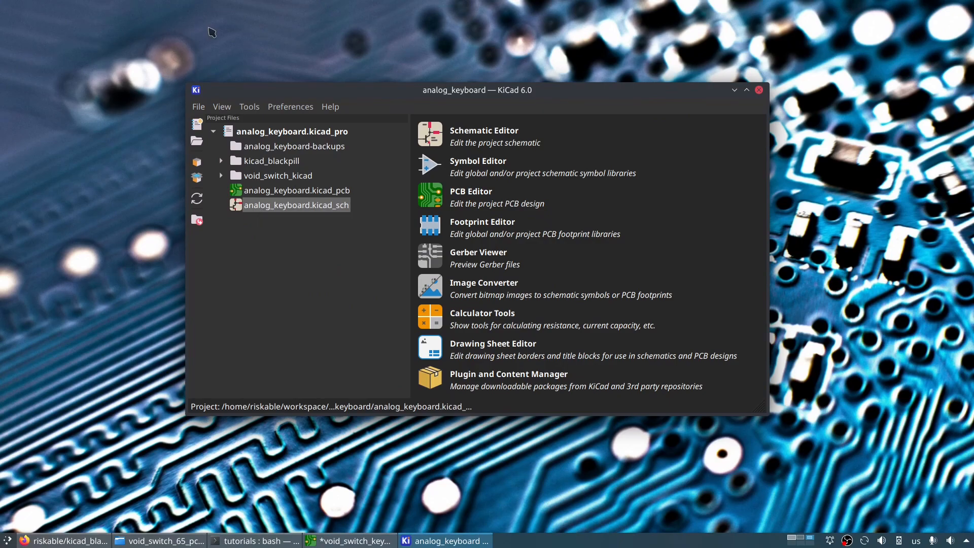
left_click_drag(908, 192, 809, 59)
left_click(512, 154)
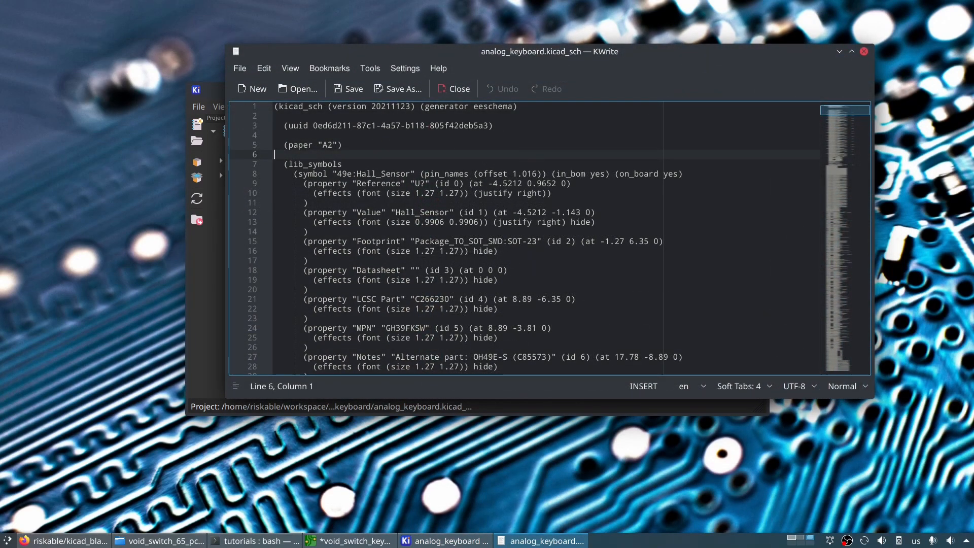
- Replace every void_switch:VoidSwitch_1u_SMD in the schematic file with VoidSwitch:VoidSwitch_1u_SMD, then save and close the file
key("ctrl+r")
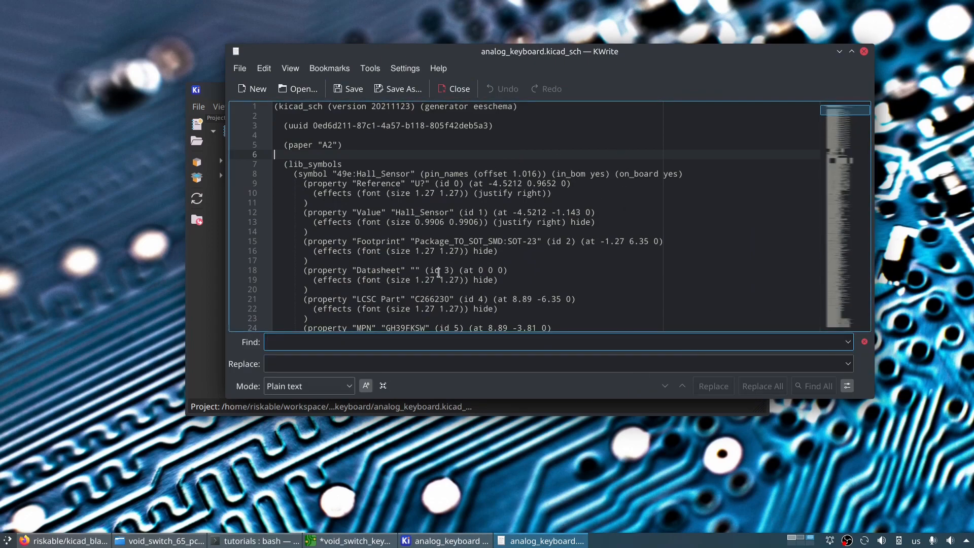
key("super+v")
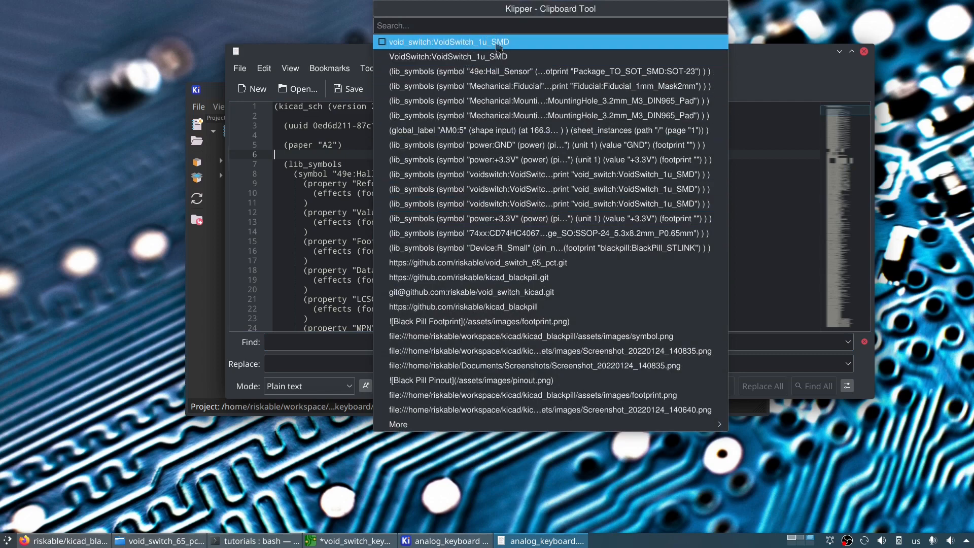
left_click(493, 43)
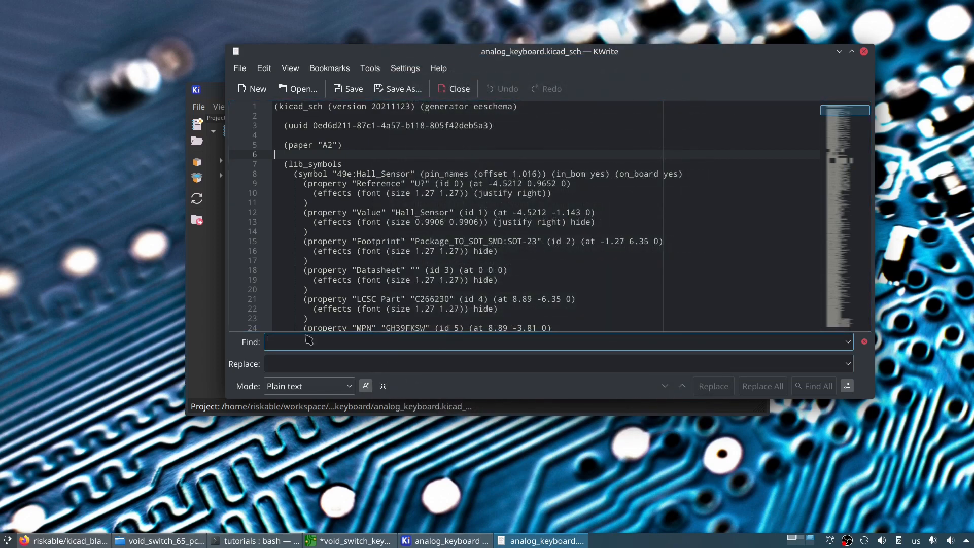
type("void_switch:VoidSwitch_1u_SMD")
key("super+v")
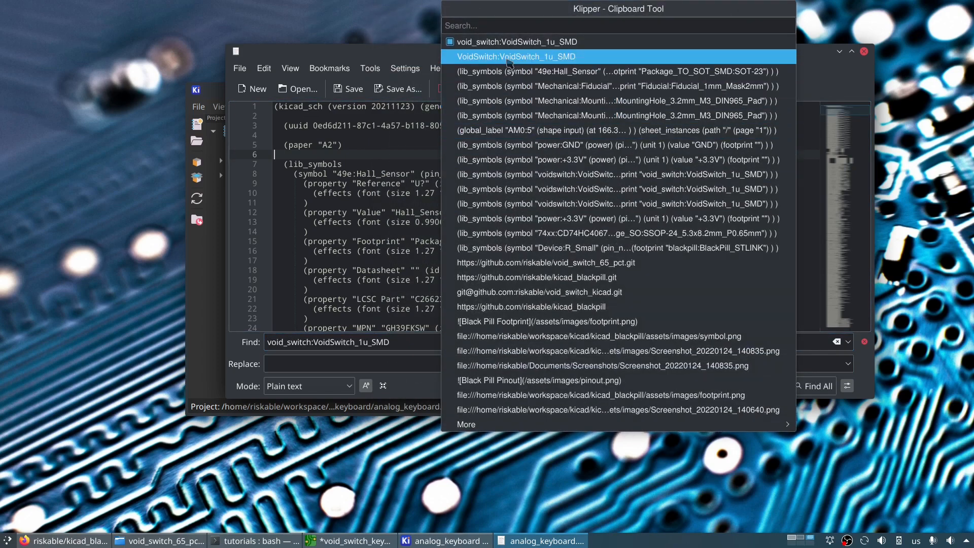
key("Tab")
type("VoidSwitch:VoidSwitch_1u_SMD")
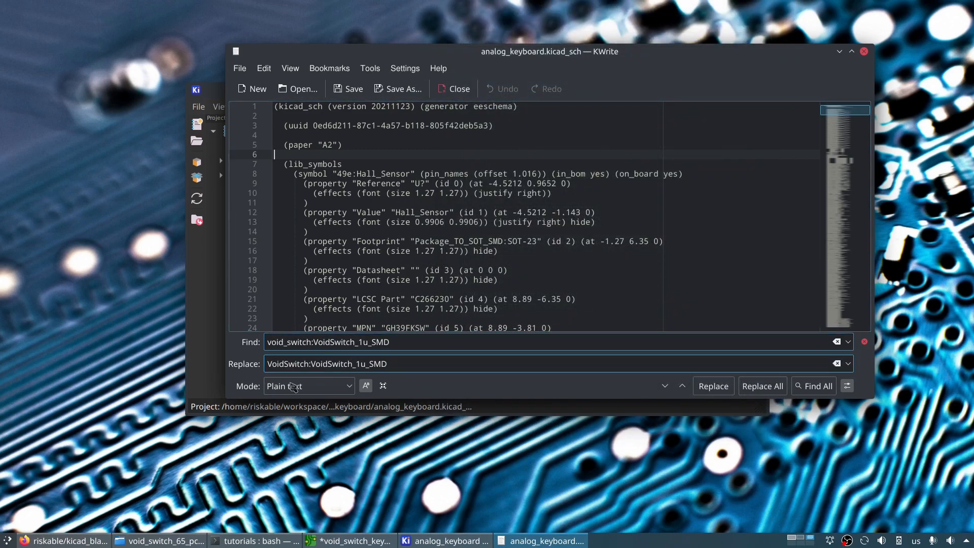
left_click(775, 391)
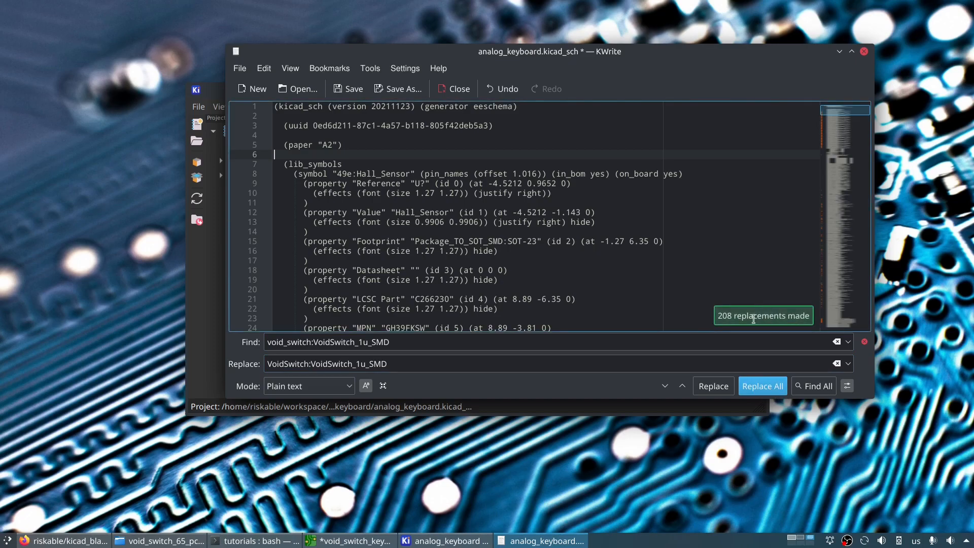
left_click(350, 89)
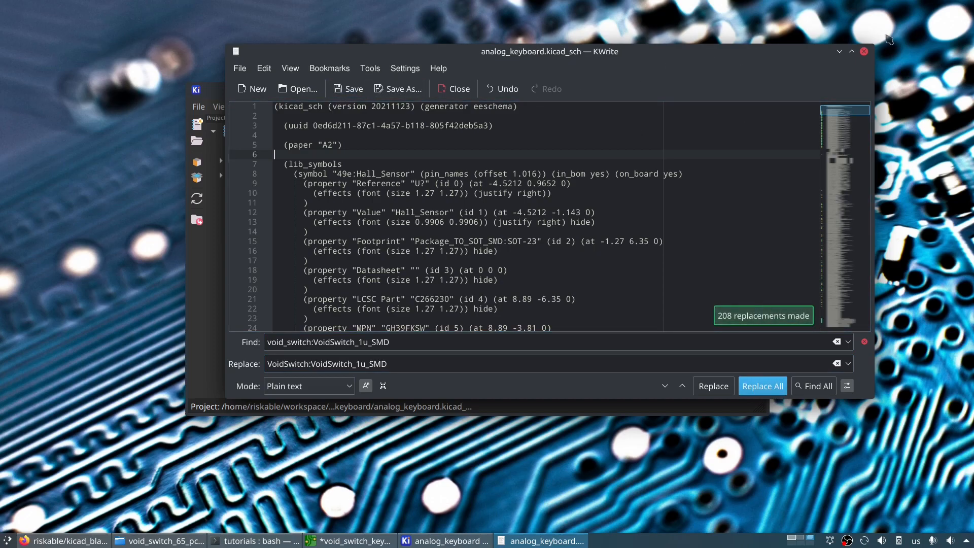
left_click(865, 51)
- Reopen the schematic, check that the 4 key's footprint is found in the footprint library browser, and save the schematic
double_click(296, 205)
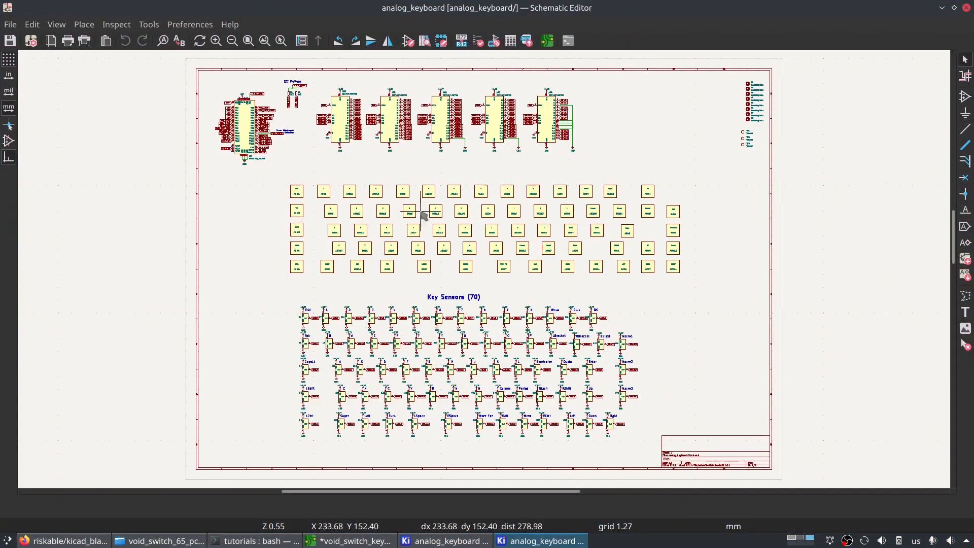
double_click(428, 213)
left_click(394, 244)
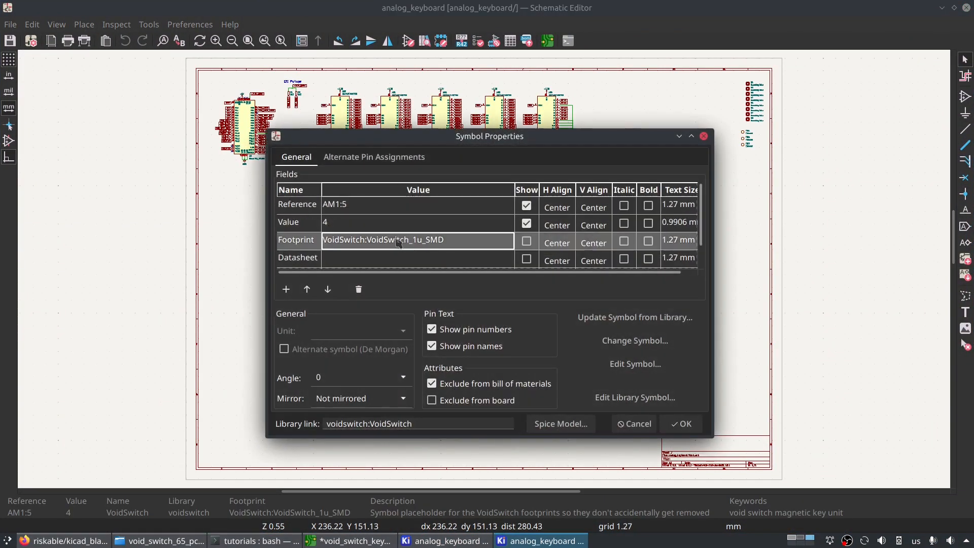
left_click(508, 242)
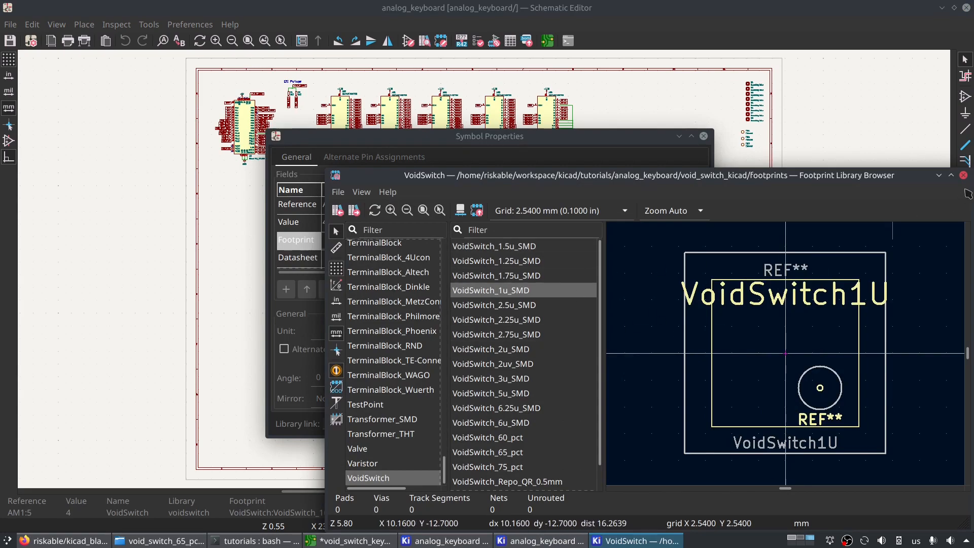
left_click(964, 175)
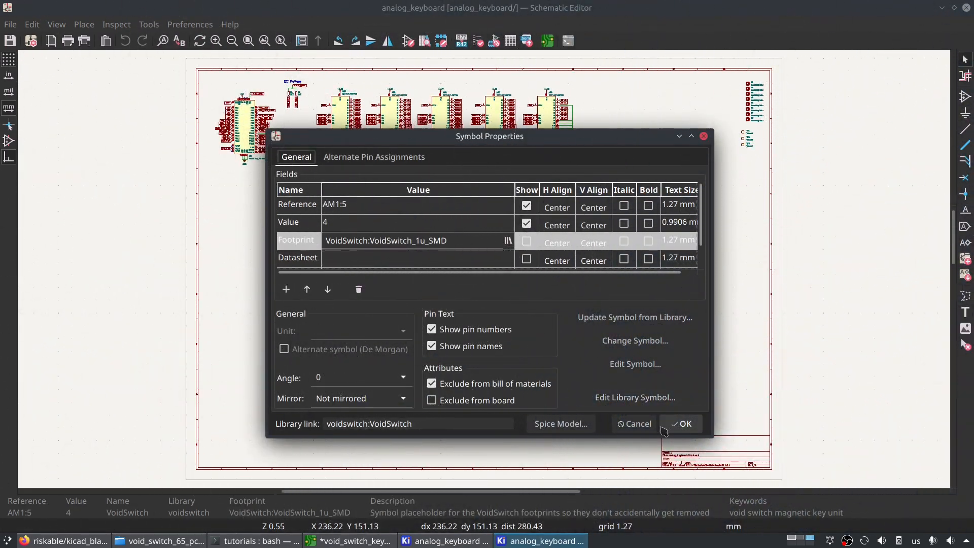
left_click(681, 424)
key("ctrl+s")
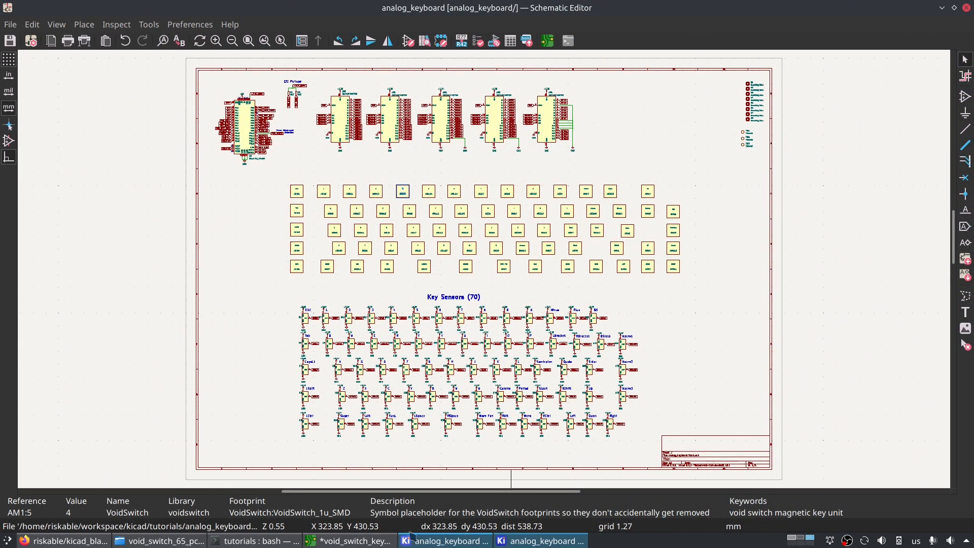
- Open analog_keyboard.kicad_pcb and update the board from the schematic, replacing footprints with those specified in the schematic
left_click(542, 541)
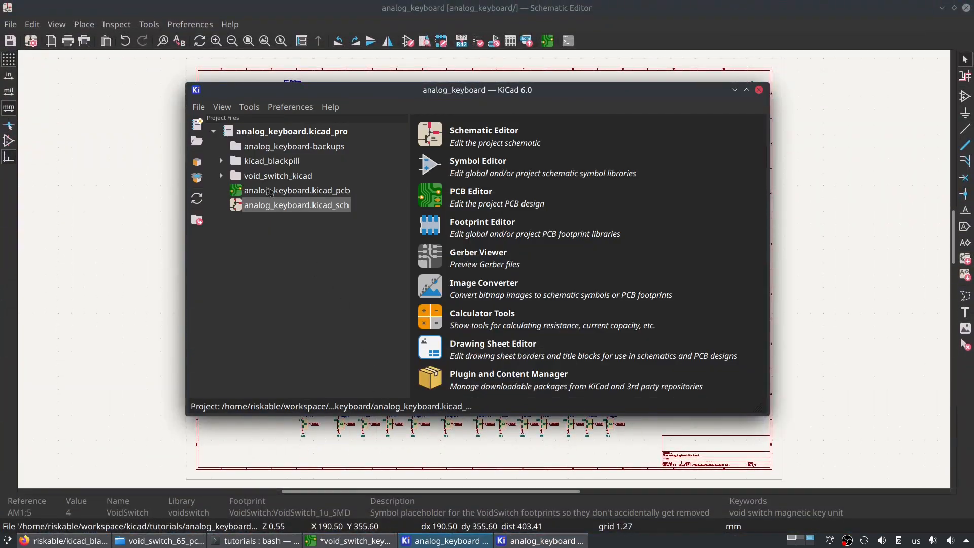
double_click(269, 192)
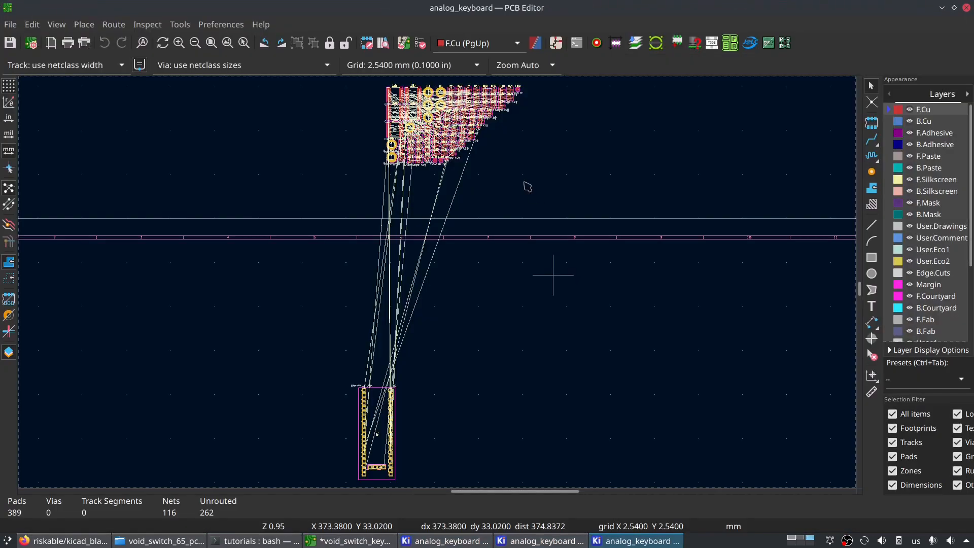
left_click(403, 43)
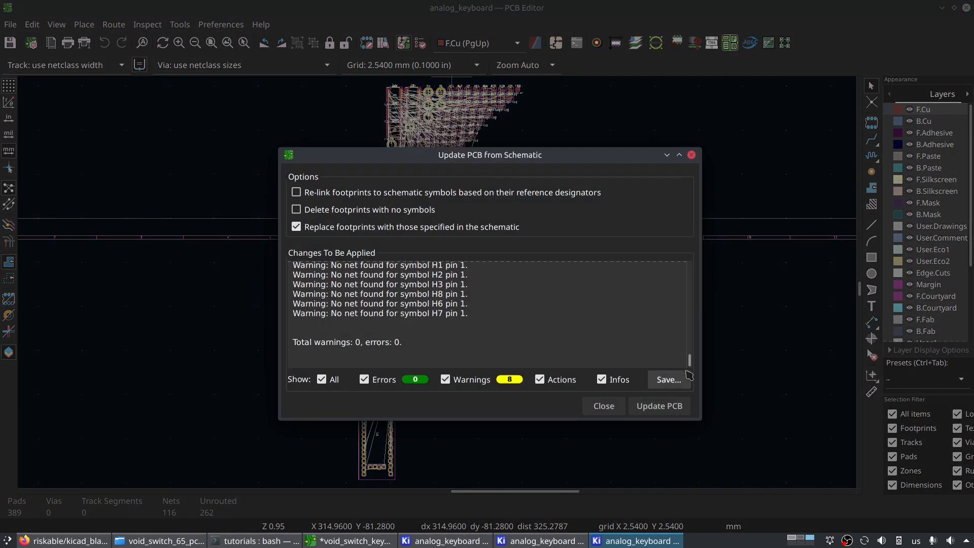
left_click(671, 401)
left_click(601, 404)
- Place the imported block of VoidSwitch key footprints inside the sheet, just below the BlackPill module, and clear the selection
scroll(578, 249, "down", 3)
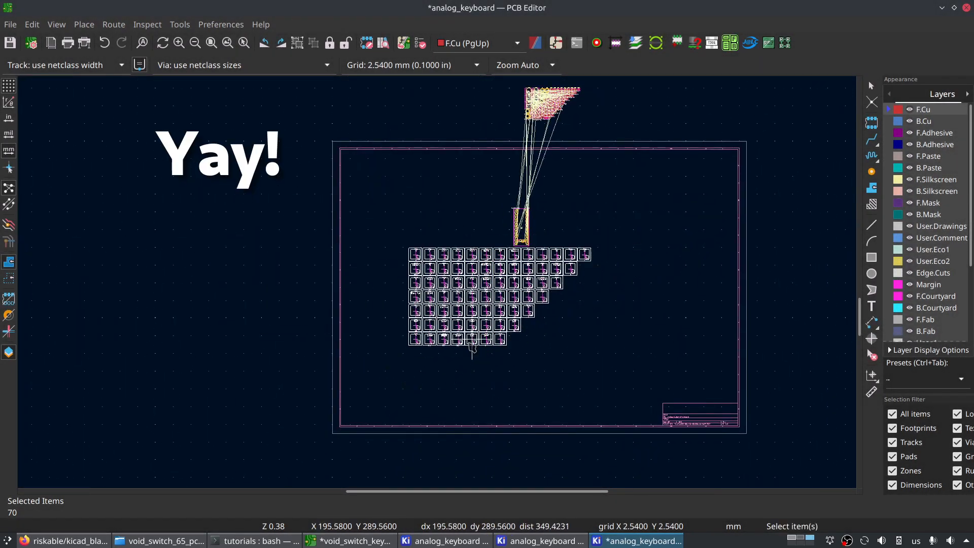
left_click(436, 305)
scroll(439, 299, "up", 5)
scroll(408, 278, "up", 2)
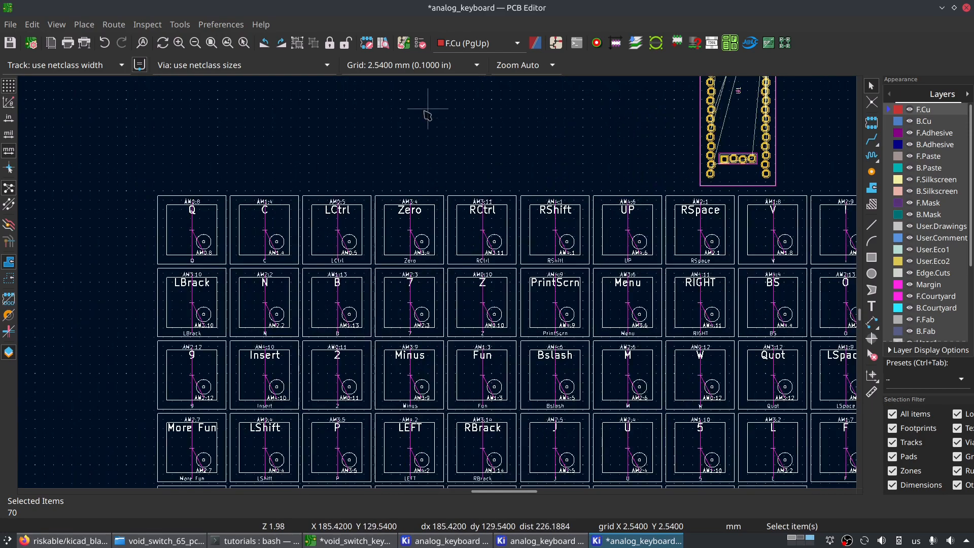
middle_click_drag(489, 161, 415, 171)
key("Escape")
- Rotate the BlackPill_STLINK footprint by 90 degrees so it lies horizontally above the key footprints
middle_click_drag(648, 356, 493, 180)
scroll(356, 288, "down", 2)
middle_click_drag(426, 193, 452, 288)
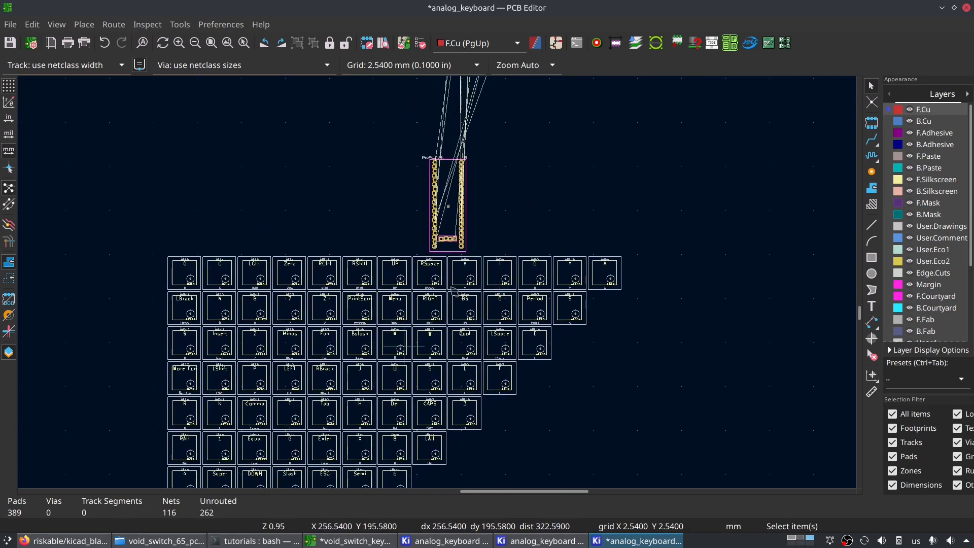
left_click(456, 233)
key("r")
scroll(445, 203, "up", 3)
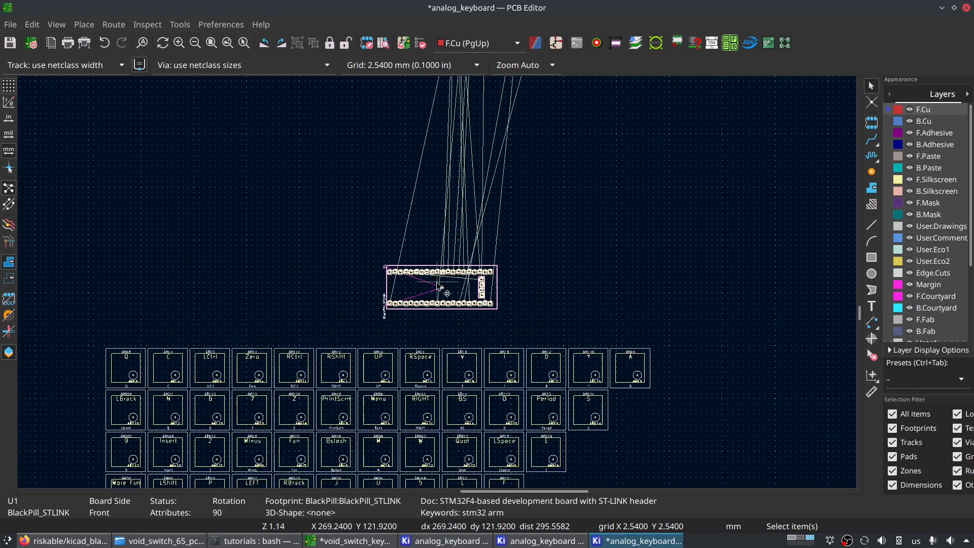
- Examine the unplaced components above the sheet and look through the block of key footprints for the ESC key
scroll(415, 197, "down", 3)
middle_click_drag(434, 455, 443, 258)
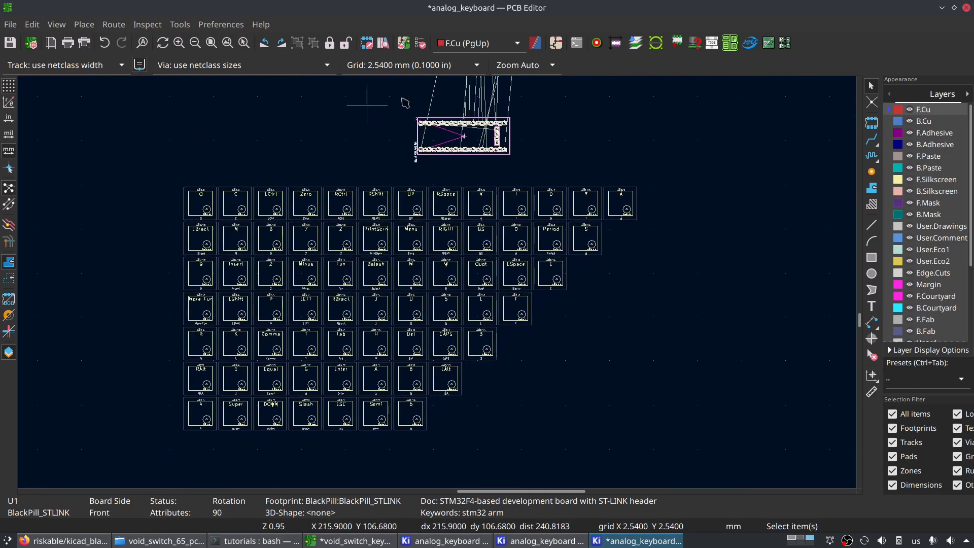
middle_click_drag(370, 238, 492, 243)
middle_click_drag(563, 341, 537, 523)
middle_click_drag(669, 147, 616, 245)
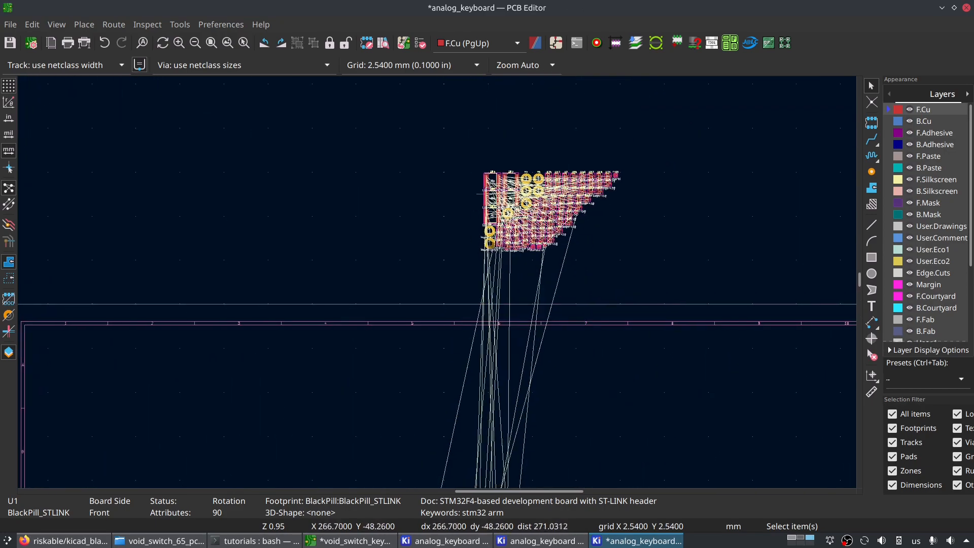
scroll(439, 287, "up", 2)
scroll(340, 251, "up", 4)
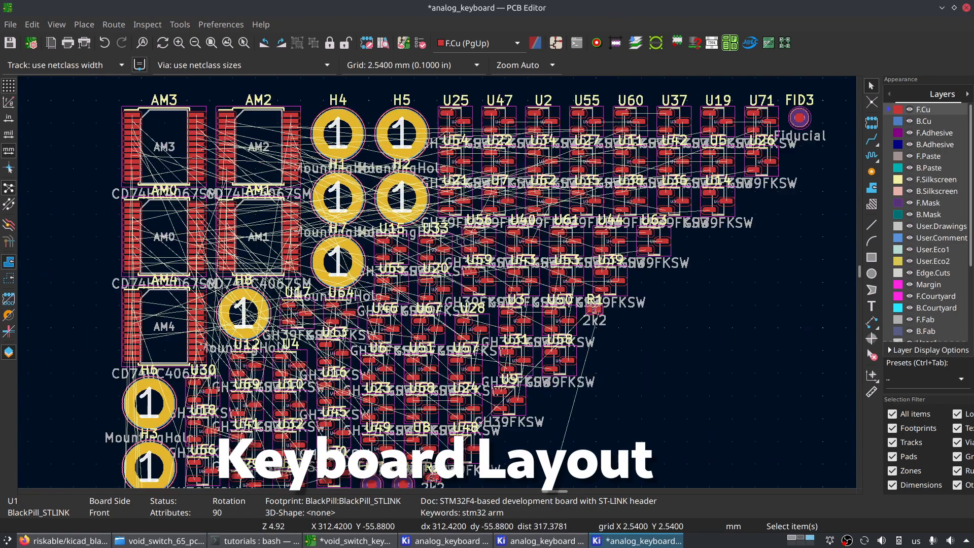
scroll(459, 211, "down", 5)
middle_click_drag(427, 459, 463, 121)
middle_click_drag(353, 430, 377, 182)
middle_click_drag(347, 387, 489, 108)
scroll(489, 107, "down", 2)
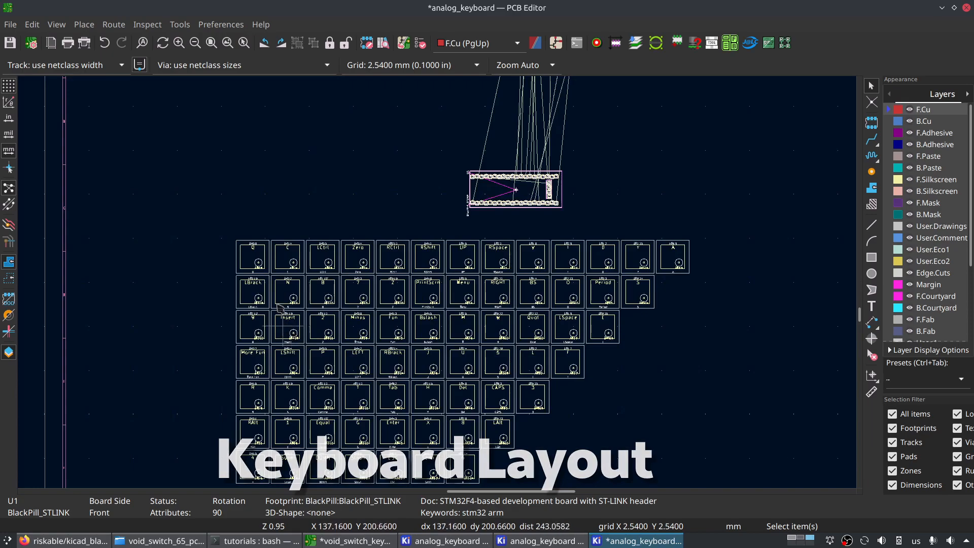
scroll(459, 203, "up", 4)
scroll(456, 188, "down", 5)
middle_click_drag(543, 396, 393, 184)
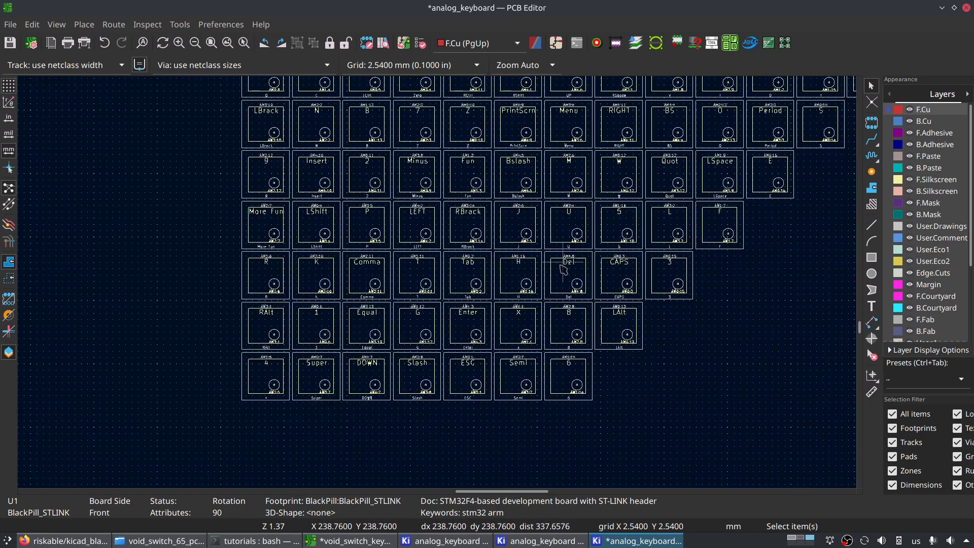
middle_click_drag(645, 174, 597, 242)
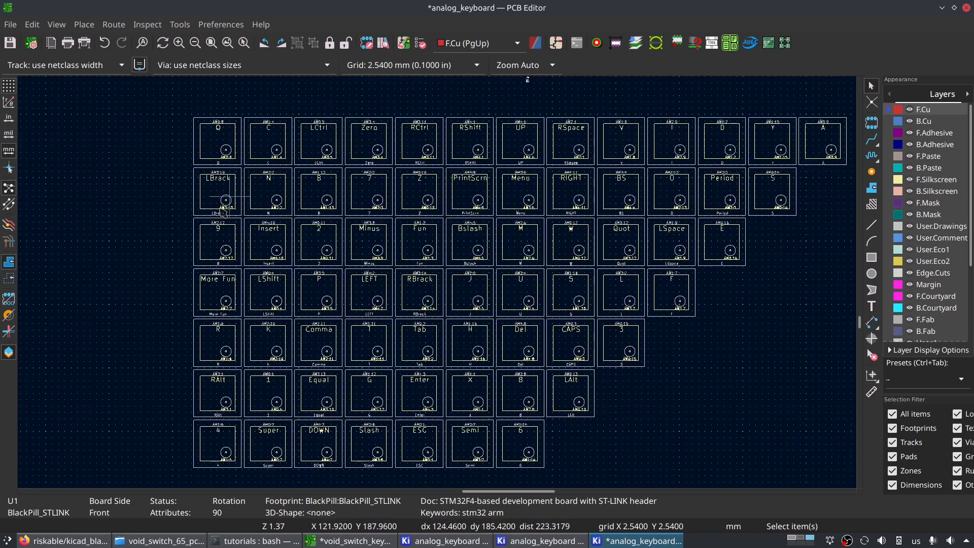
- Move the ESC key footprint out of the block to the empty area near the sheet's left border, above the other keys
left_click(424, 448)
key("m")
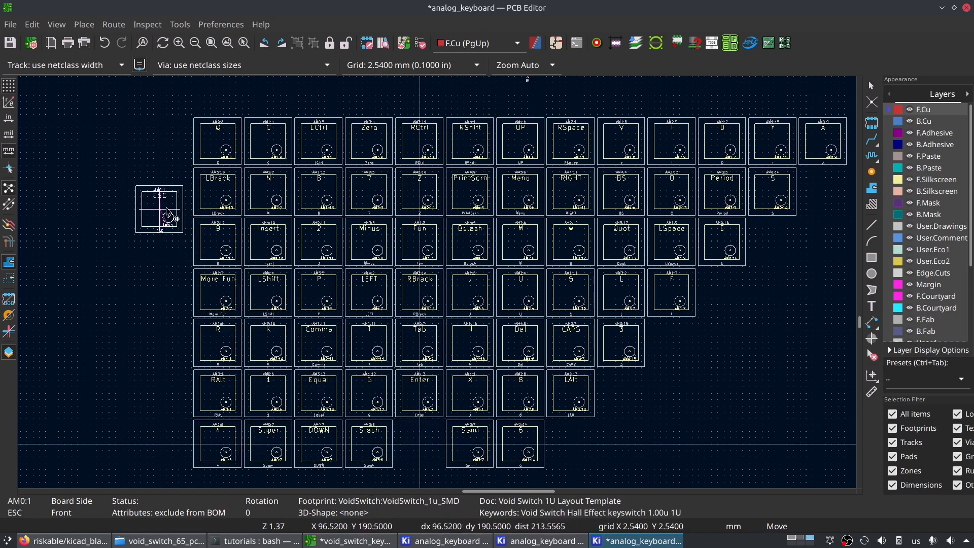
left_click(488, 209)
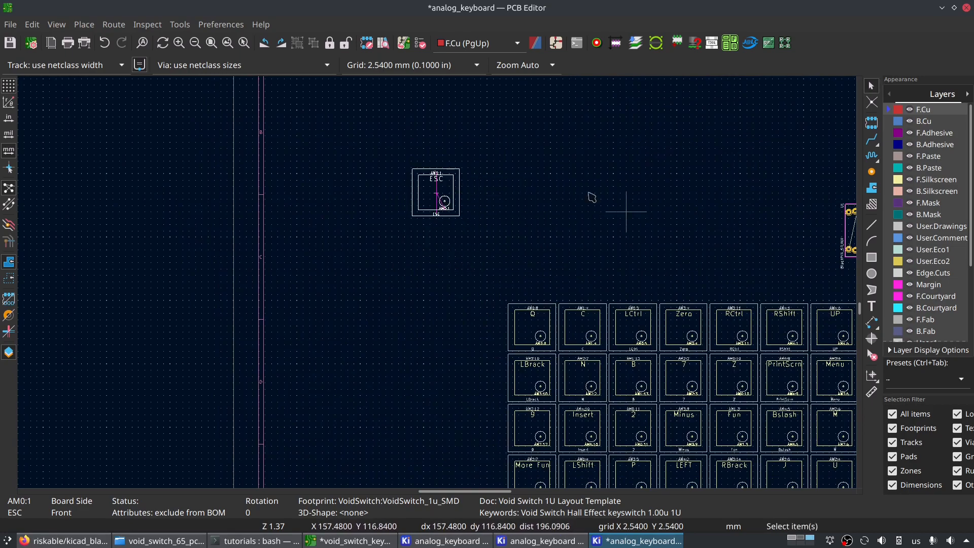
- Switch the board grid to the user grid of 4.7625 mm (0.1875 in)
middle_click_drag(481, 207, 383, 234)
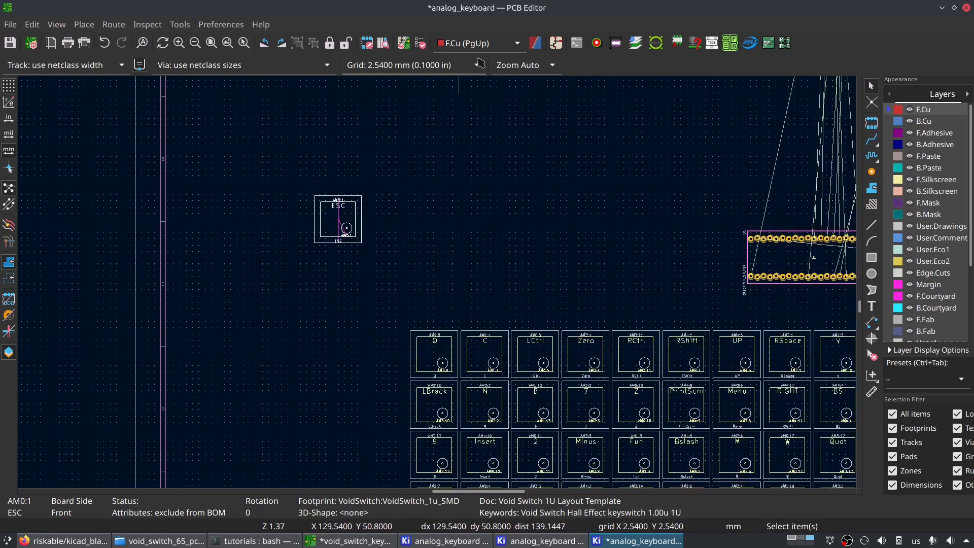
left_click(392, 66)
left_click(248, 116)
key("n")
key("n")
key("n")
key("n")
key("n")
key("n")
key("n")
key("n")
key("n")
key("n")
key("n")
key("n")
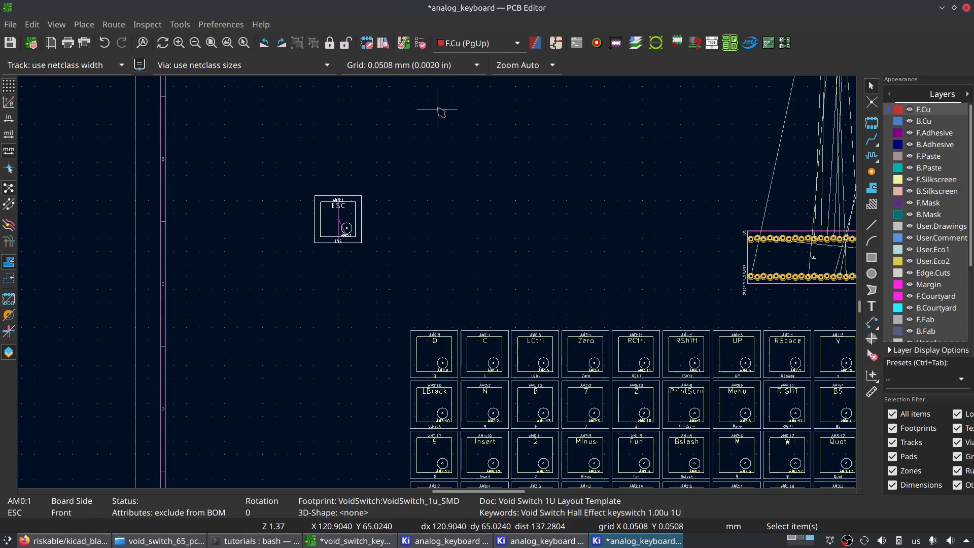
key("n")
key("n")
key("n")
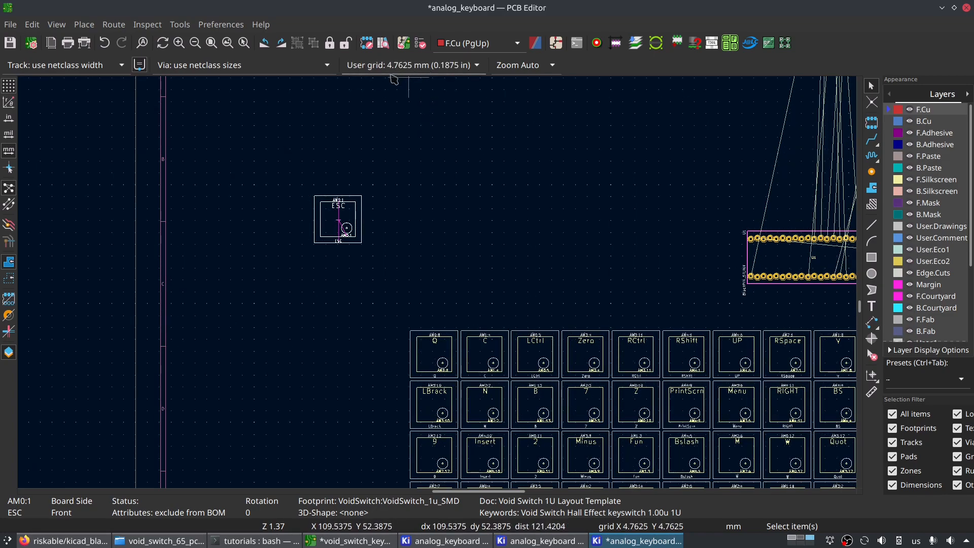
- Cycle the board grid to a finer spacing and back to the 4.7625 mm user grid
key("shift+n")
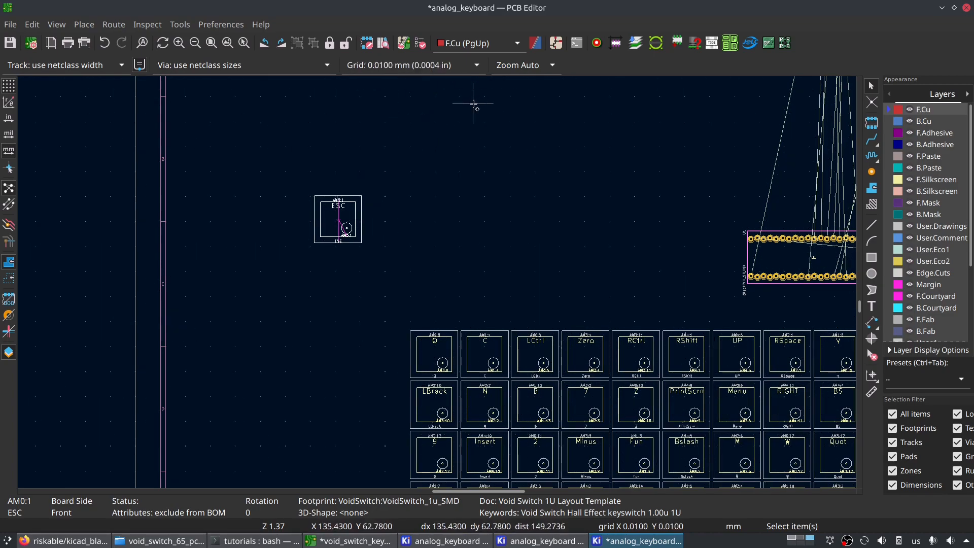
key("n")
key("n")
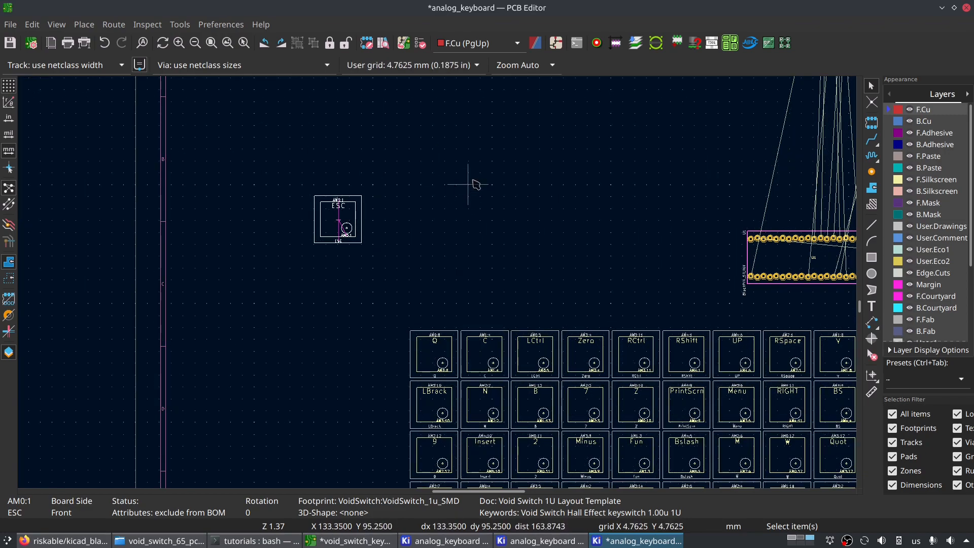
- Move the 1 key footprint out of the block to the empty area just beside the ESC key
left_click(421, 370)
middle_click_drag(634, 363, 468, 306)
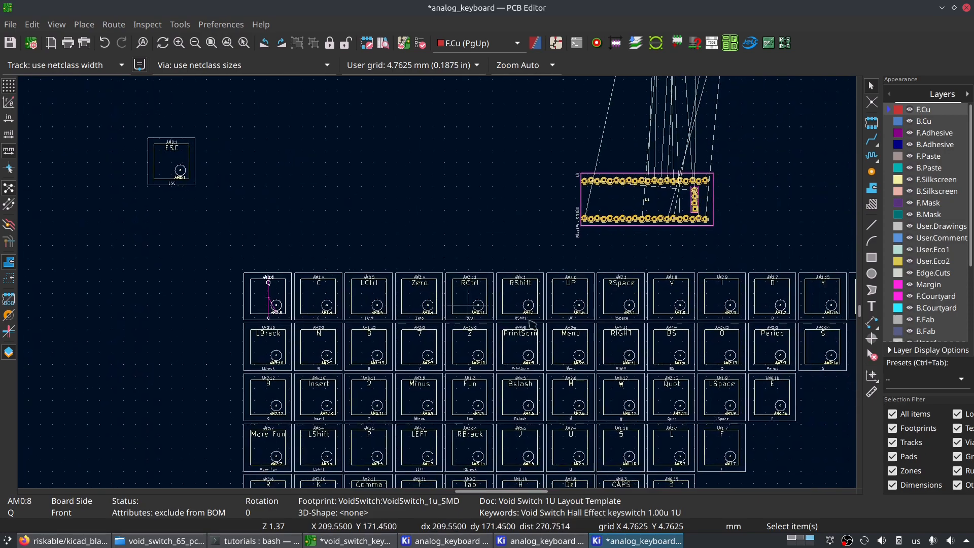
middle_click_drag(512, 449, 487, 306)
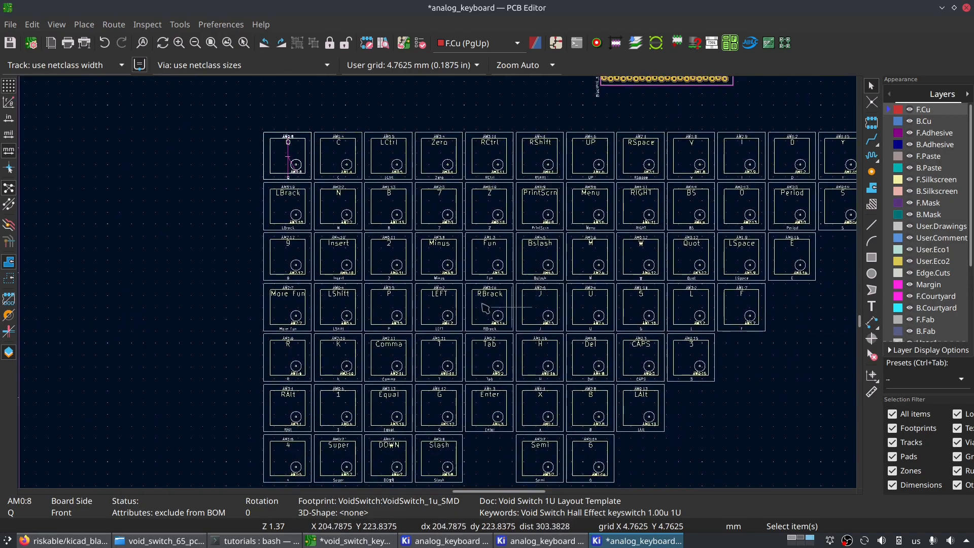
left_click(336, 428)
key("m")
middle_click_drag(192, 135, 220, 405)
scroll(265, 307, "up", 4)
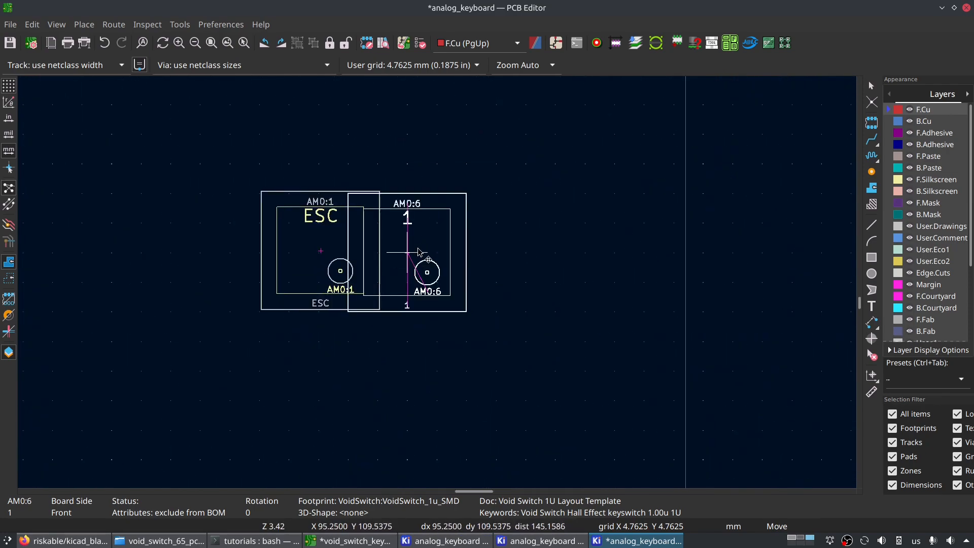
left_click(505, 227)
- Try moving the ESC key footprint freely on a 0.0250 mm grid, and return to the 4.7625 mm user grid
left_click(313, 250)
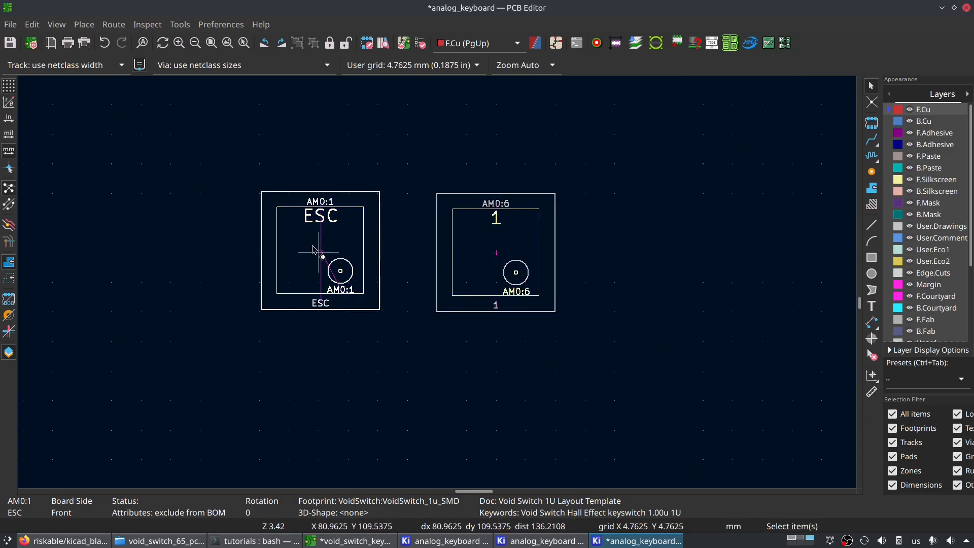
left_click(431, 71)
left_click(401, 27)
key("m")
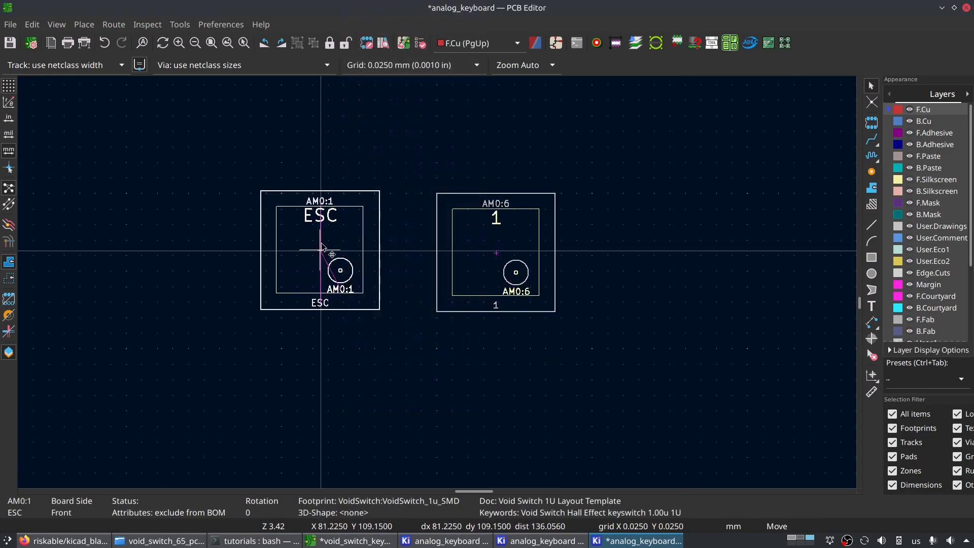
left_click(175, 234)
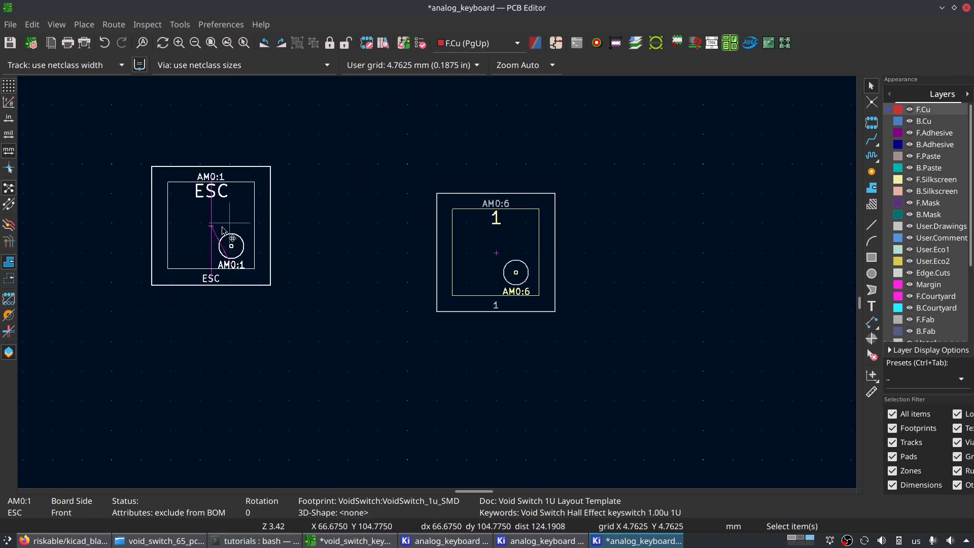
- Move the ESC key footprint on the 4.7625 mm grid up into the sheet's upper-left corner area
key("m")
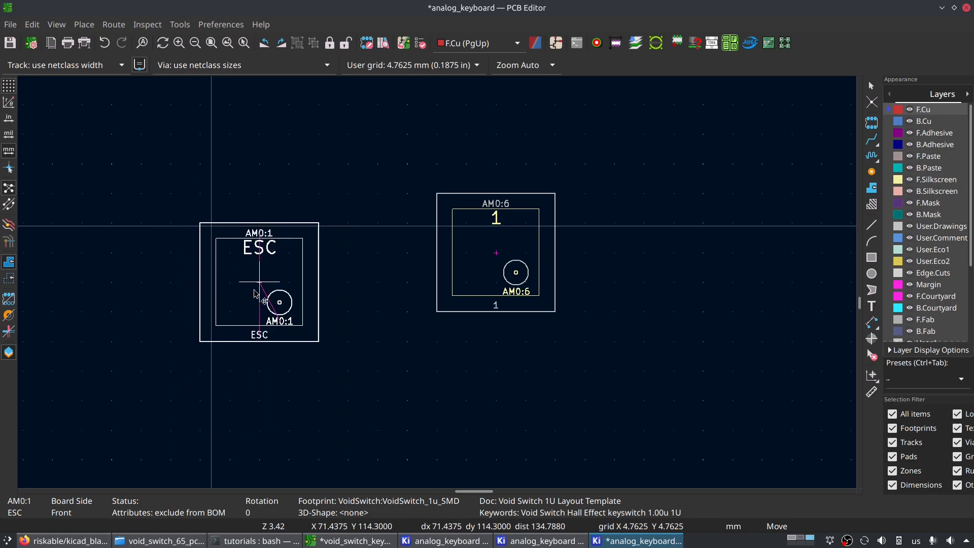
left_click(140, 184)
middle_click_drag(180, 207, 292, 349)
key("m")
middle_click_drag(226, 185, 488, 432)
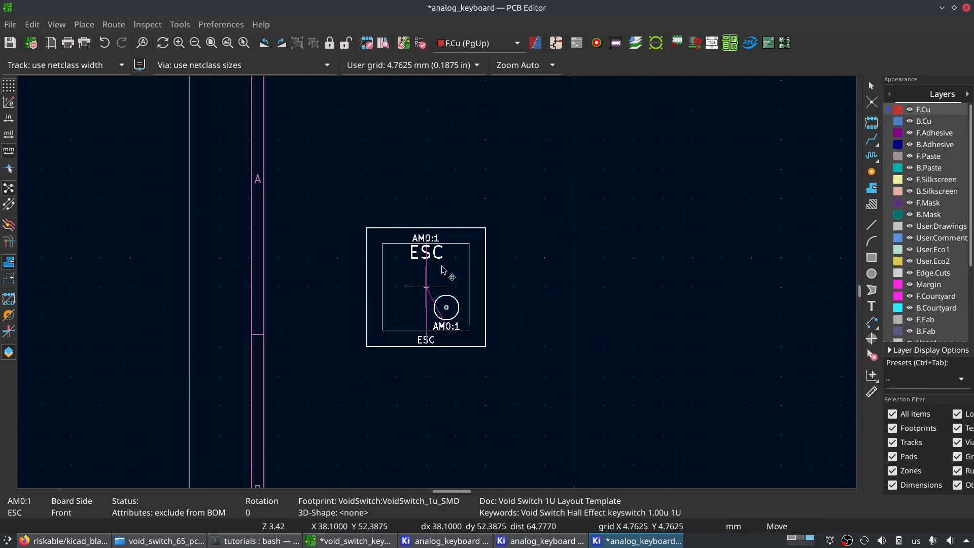
scroll(436, 280, "down", 3)
scroll(464, 295, "up", 2)
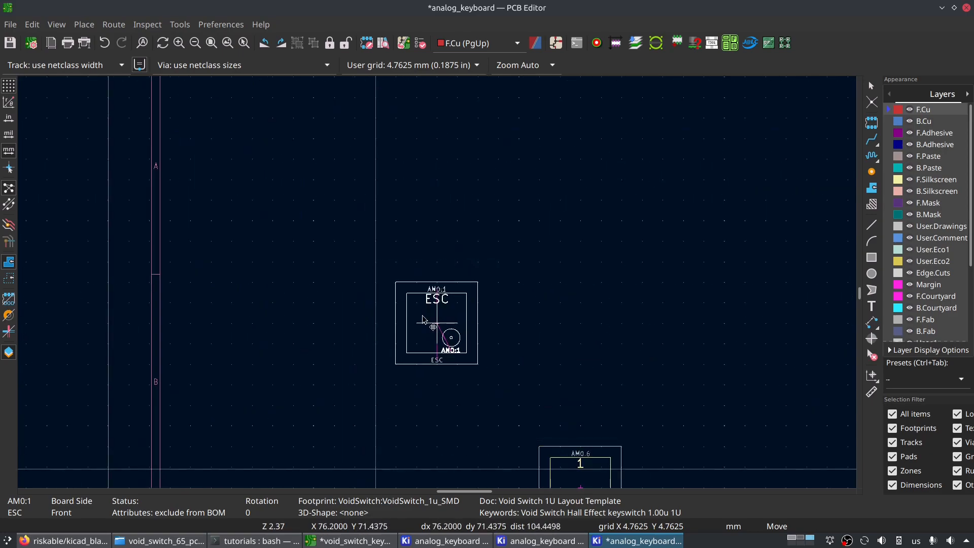
left_click(386, 231)
- Move the 1 key footprint so its outline sits flush against the right edge of the ESC key
left_click(581, 466)
left_click(462, 225)
scroll(496, 416, "down", 3)
scroll(419, 240, "up", 4)
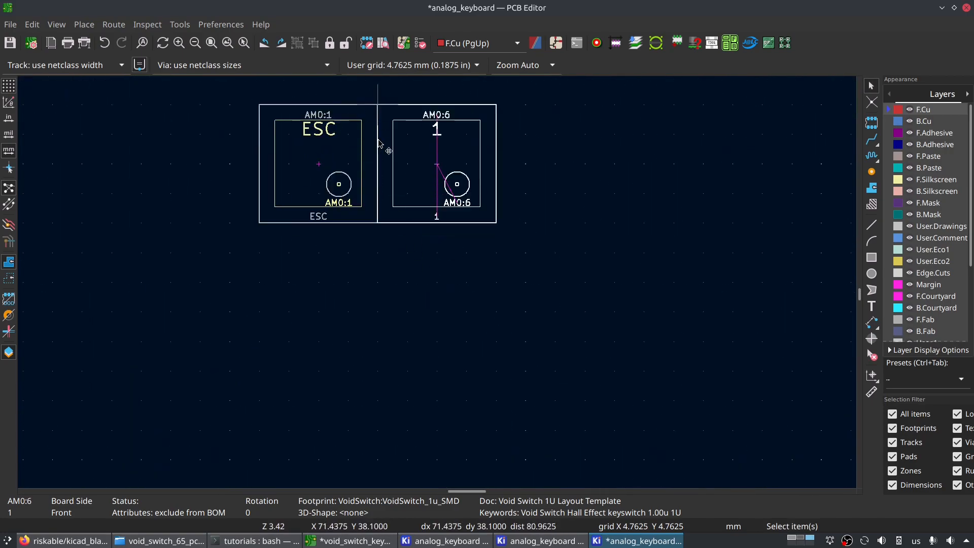
- Move the 2 key footprint out of the block and place it flush against the right edge of the 1 key
scroll(557, 313, "down", 5)
middle_click_drag(539, 365, 454, 194)
scroll(457, 320, "up", 3)
middle_click_drag(420, 282, 404, 257)
key("m")
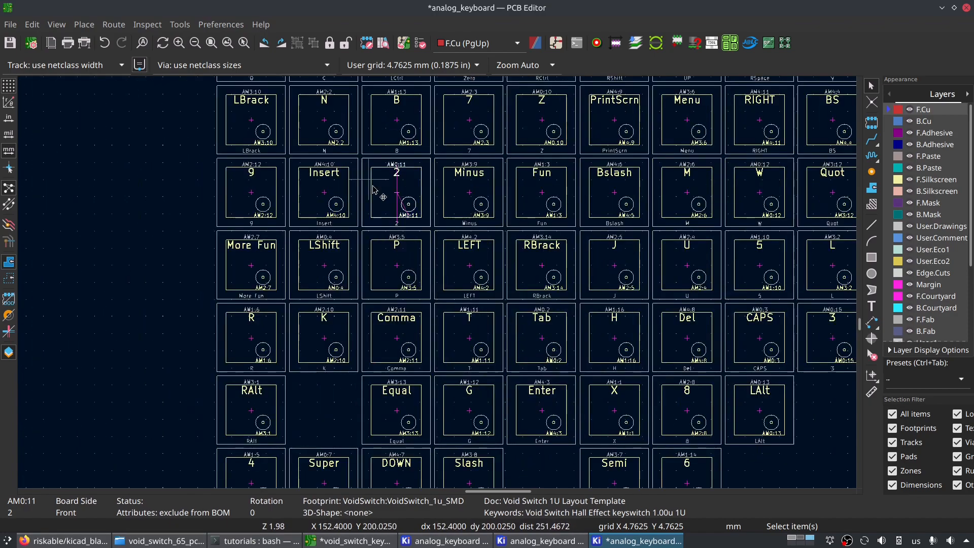
middle_click_drag(357, 115, 391, 477)
middle_click_drag(315, 239, 339, 444)
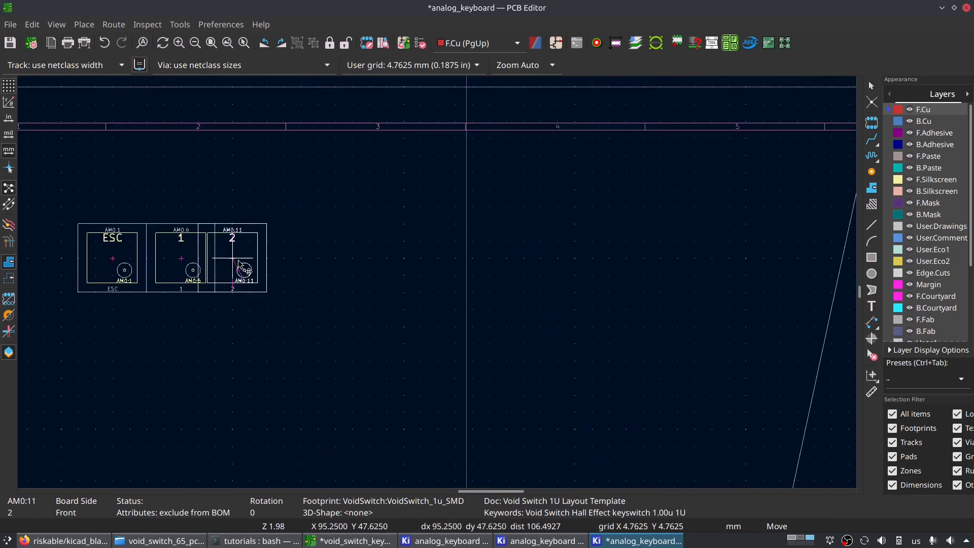
left_click(249, 258)
- Examine how the outlines of the ESC, 1 and 2 key footprints align along their shared edges
scroll(376, 294, "down", 3)
scroll(417, 305, "up", 3)
scroll(434, 288, "down", 3)
scroll(440, 287, "up", 4)
middle_click_drag(438, 283, 637, 399)
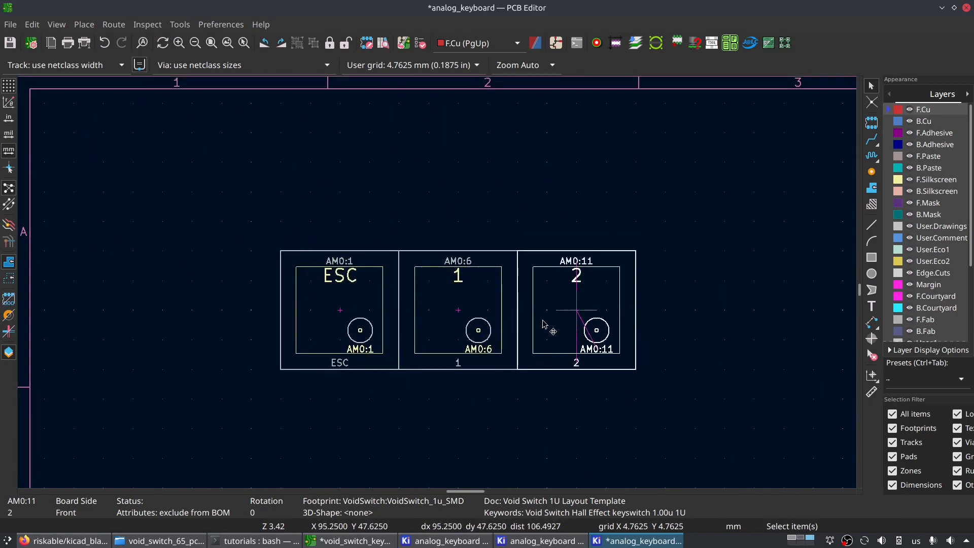
scroll(430, 290, "up", 3)
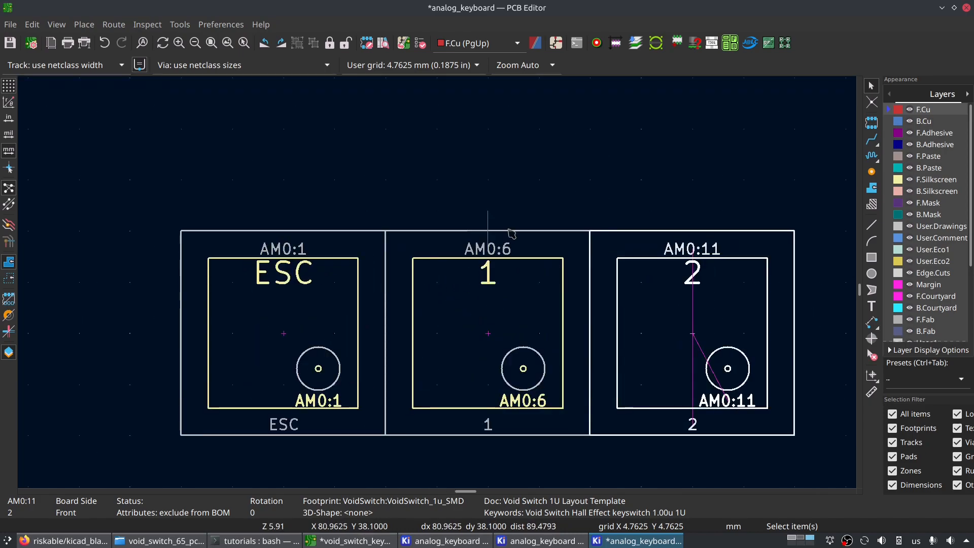
scroll(572, 270, "down", 4)
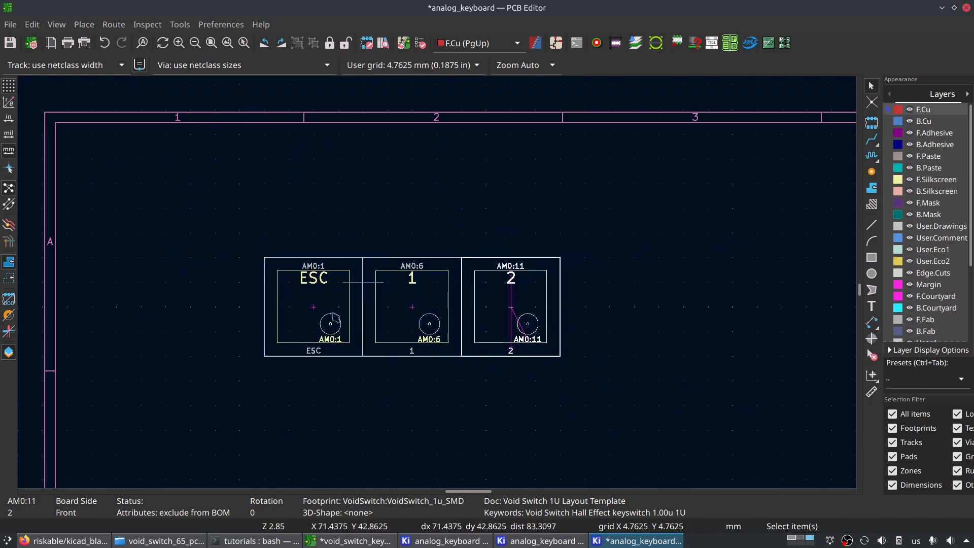
scroll(353, 303, "up", 4)
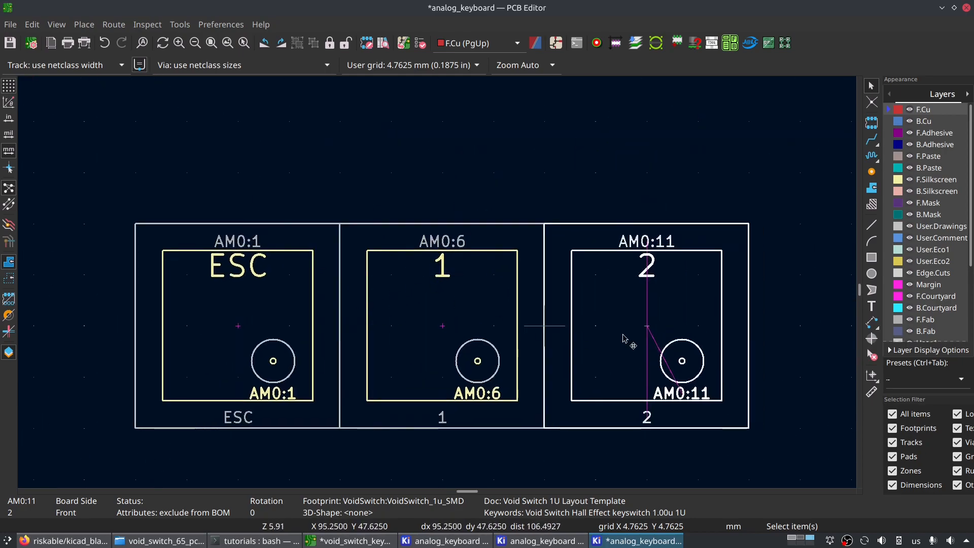
scroll(623, 300, "down", 8)
- Examine the cluster of unplaced multiplexers, mounting holes and GH39FKSW sensors above the sheet
middle_click_drag(374, 182, 375, 179)
middle_click_drag(489, 407, 331, 339)
middle_click_drag(485, 223, 256, 500)
middle_click_drag(480, 193, 478, 414)
scroll(492, 307, "up", 5)
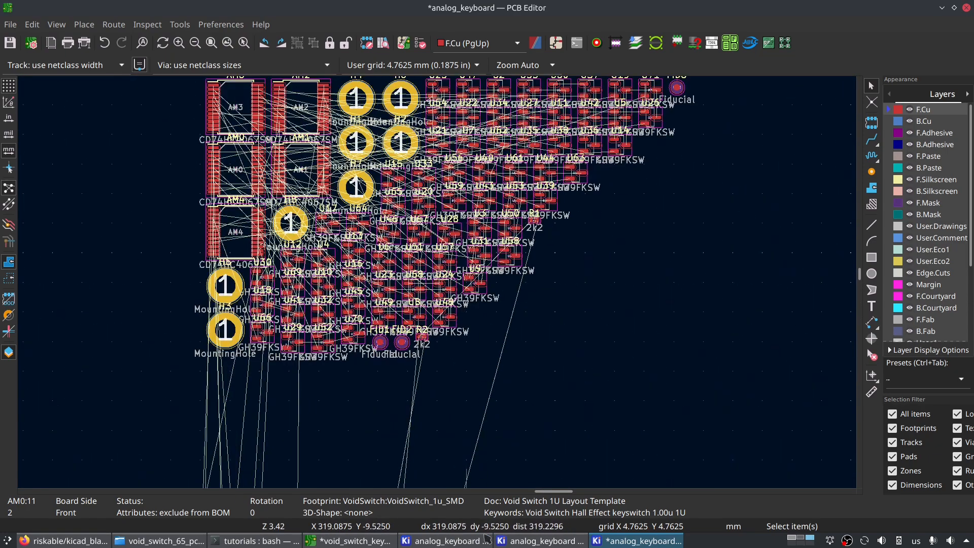
middle_click_drag(525, 164, 518, 296)
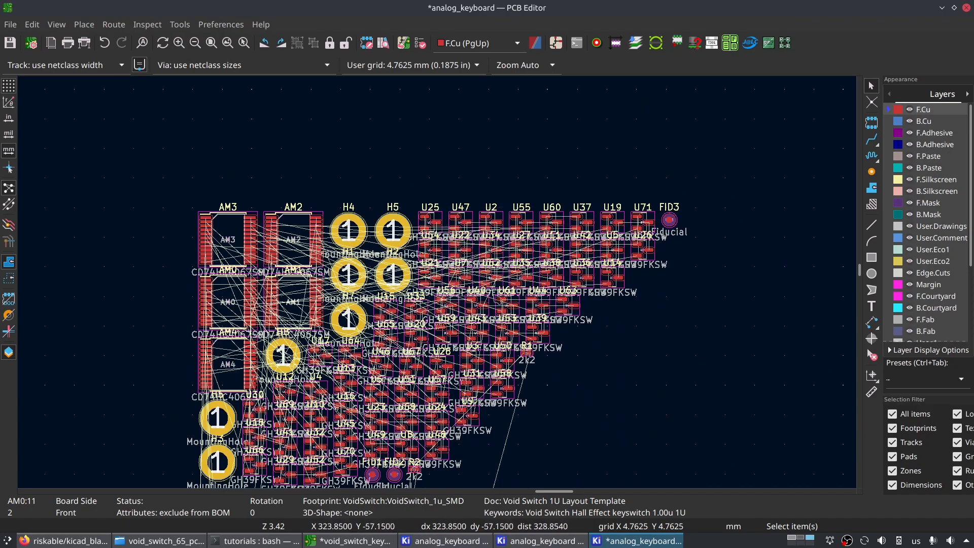
- Review the Board Setup pages for physical stackup, board finish, solder mask, text defaults, text variables and design-rule constraints
left_click(11, 24)
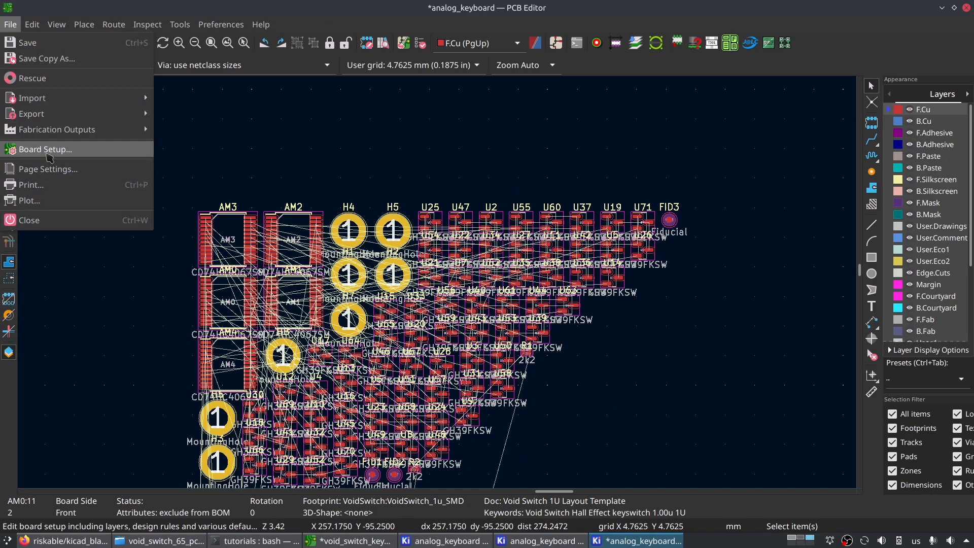
left_click(48, 152)
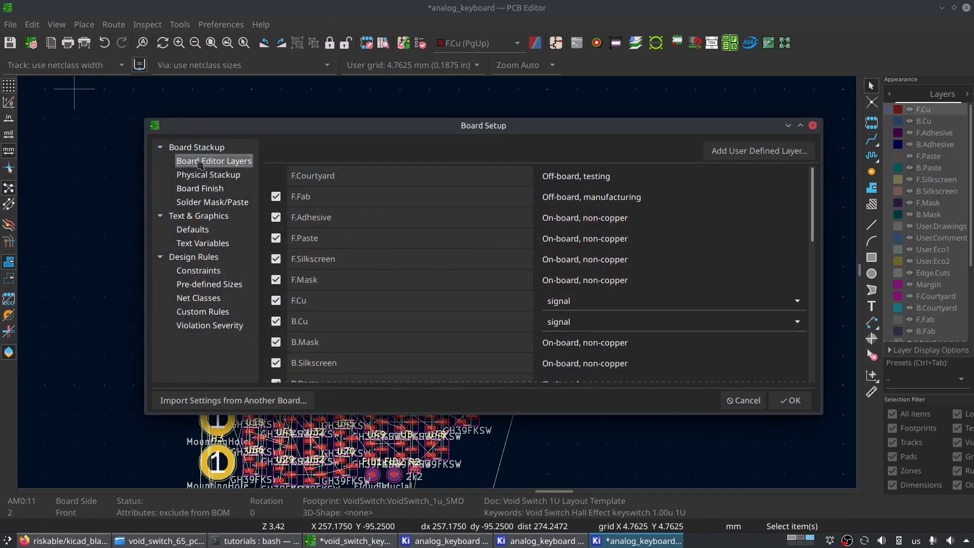
left_click(199, 175)
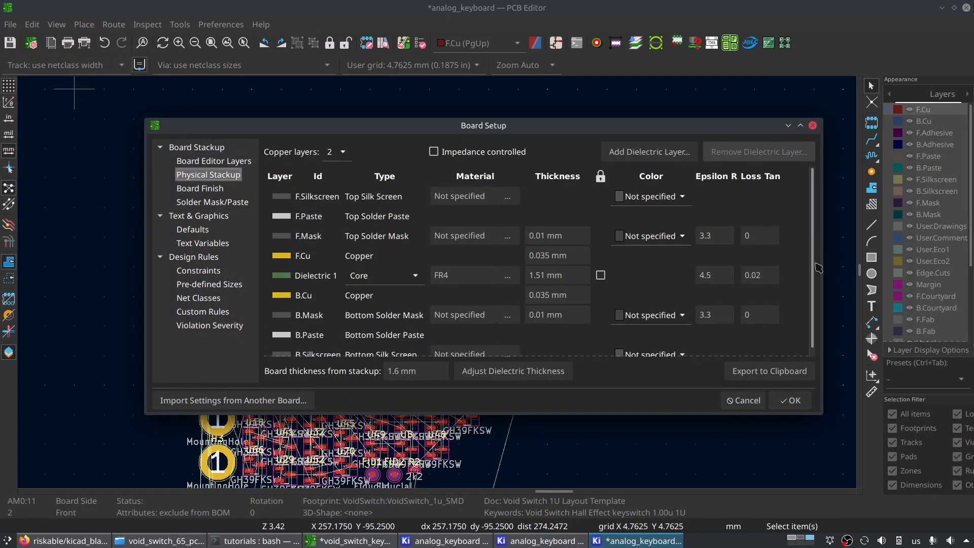
scroll(817, 257, "down", 1)
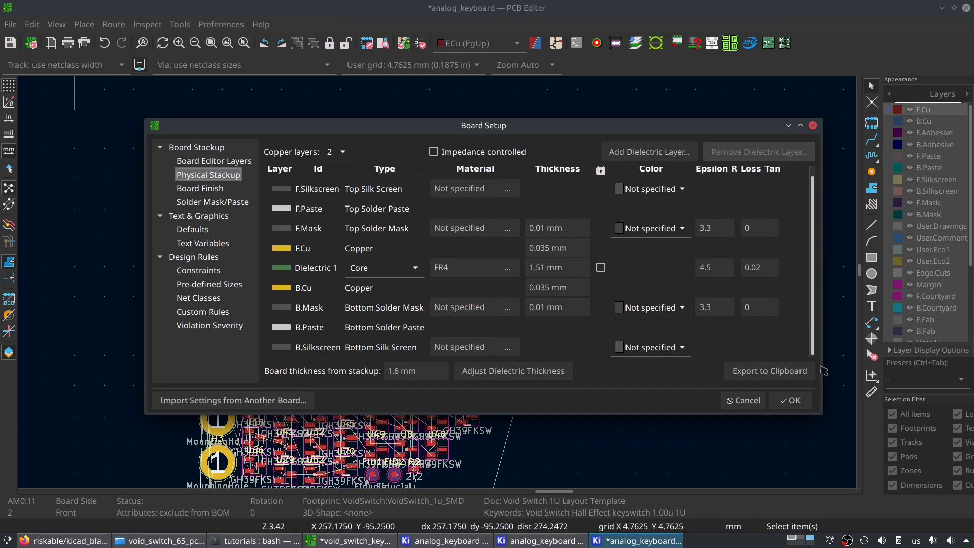
left_click(193, 189)
left_click(193, 202)
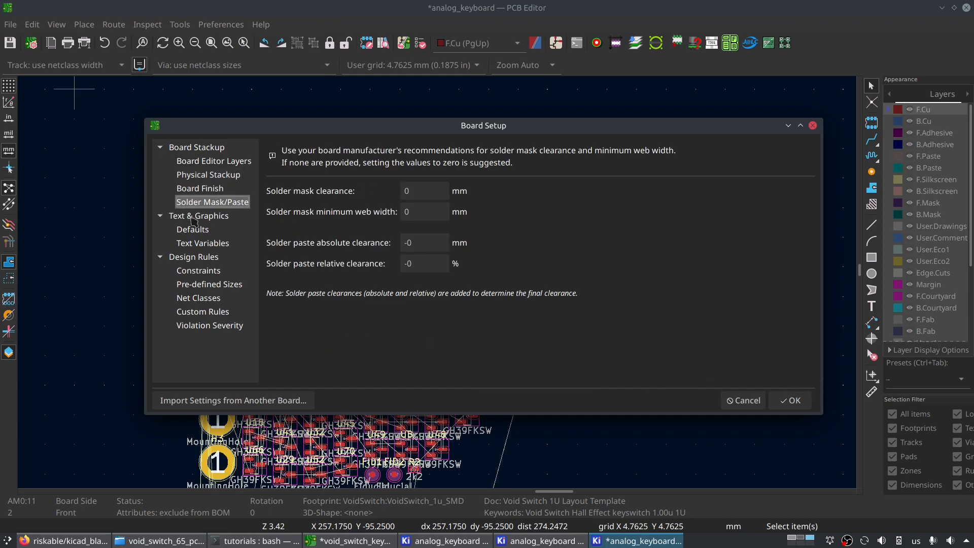
left_click(195, 243)
left_click(197, 231)
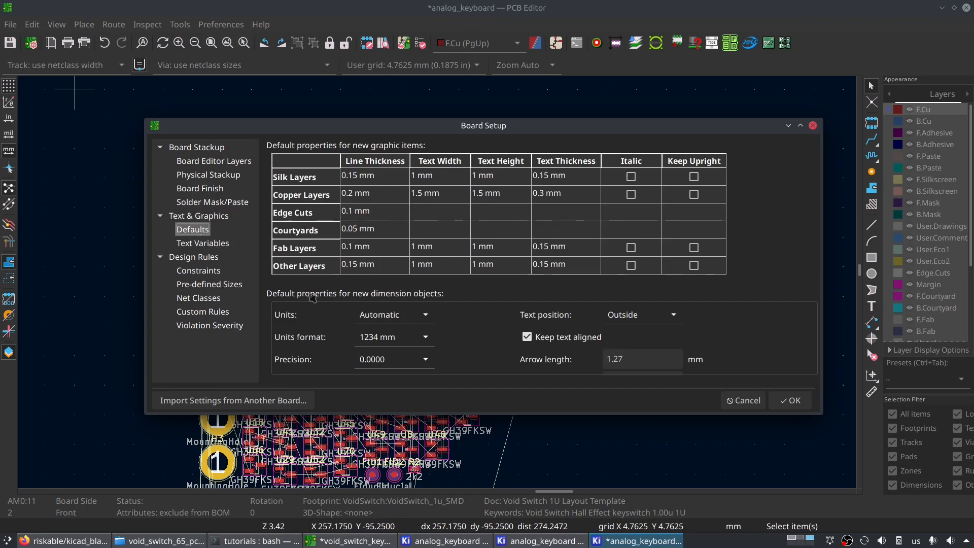
left_click(187, 245)
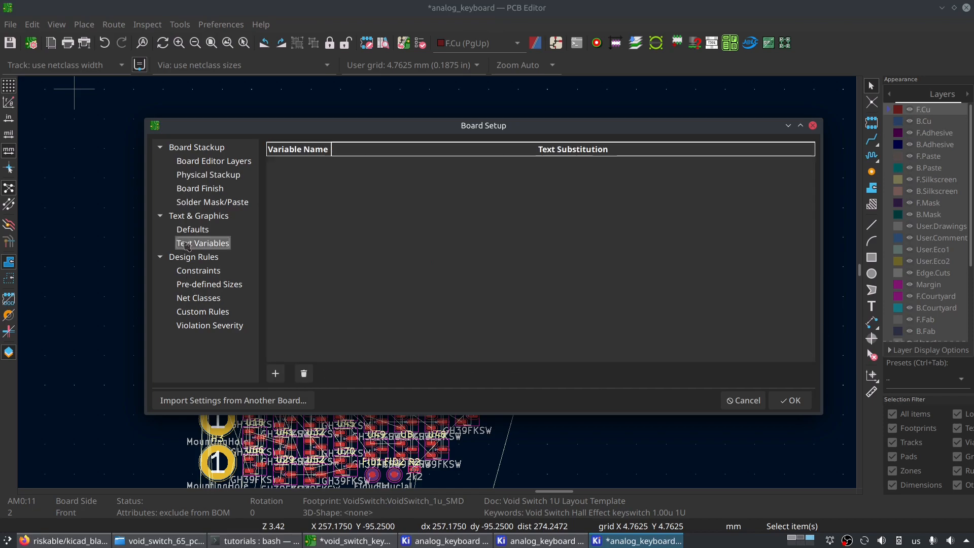
left_click(199, 272)
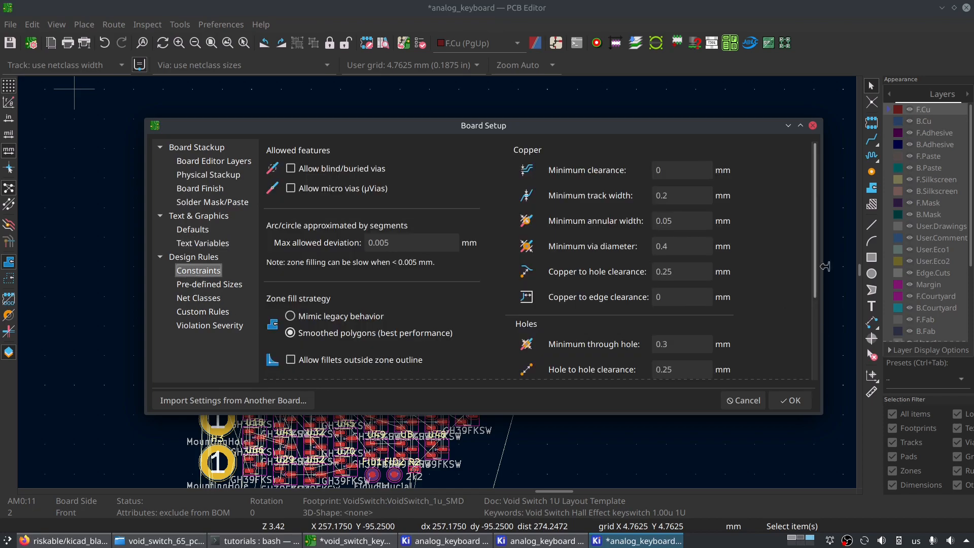
scroll(798, 243, "down", 3)
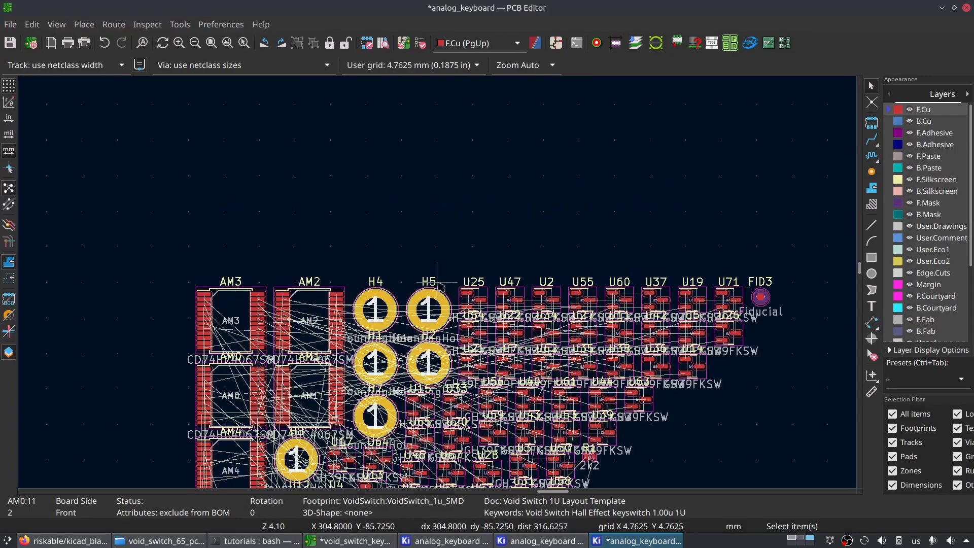
- Move sensor U25 to the empty area above the component cluster, rotating it through a full turn in 45-degree steps
scroll(437, 282, "up", 3)
left_click(502, 316)
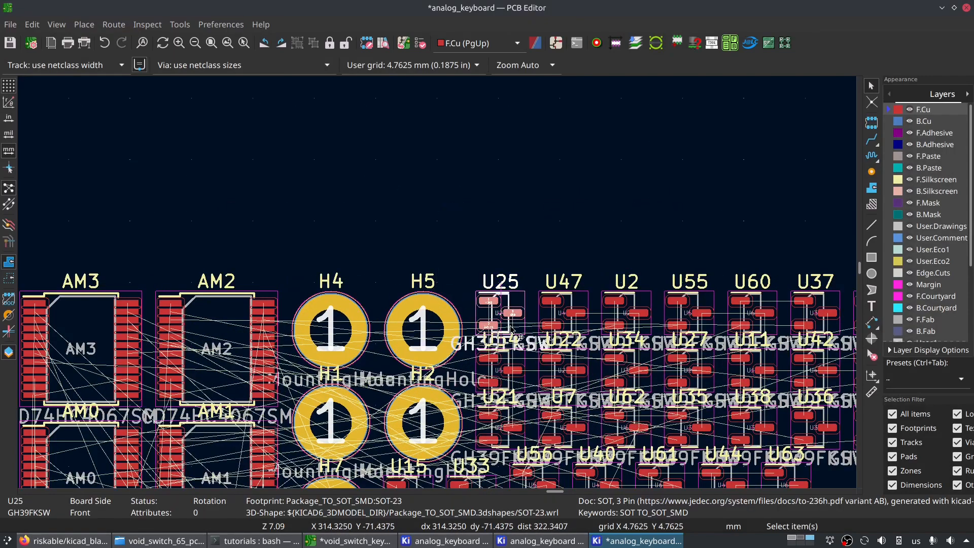
key("m")
key("r")
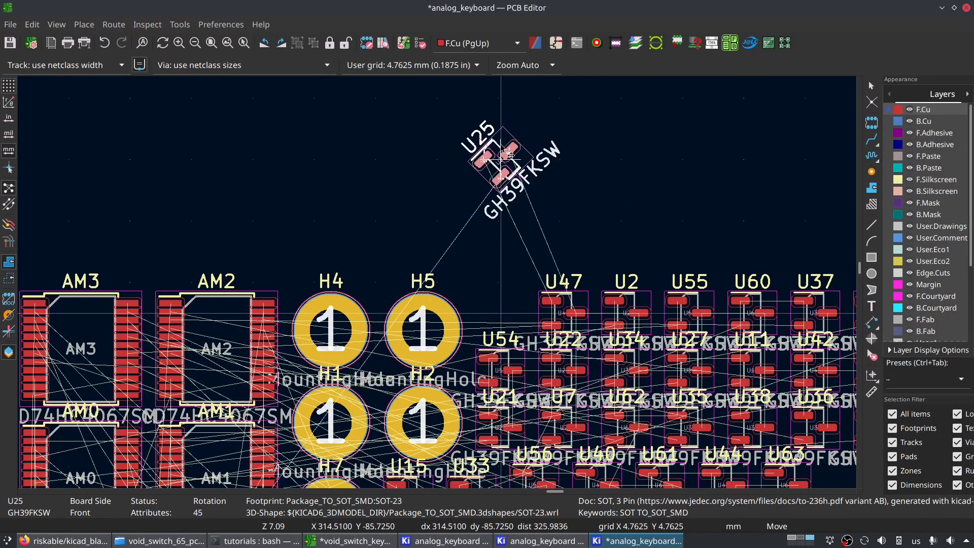
key("r")
key("r")
key("r")
key("r")
key("r")
key("r")
key("r")
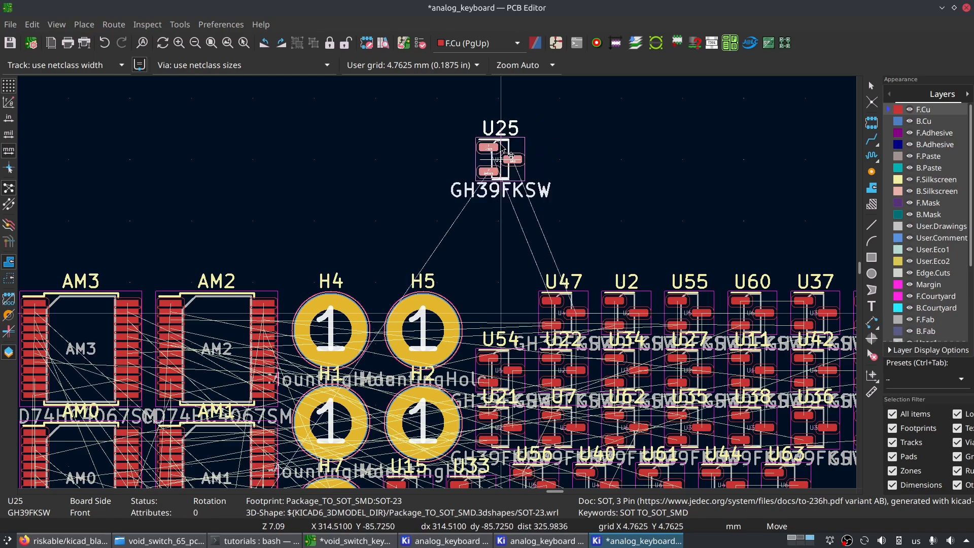
left_click(510, 154)
- Switch to the Schematic Editor and examine the hall sensor symbols in the key rows
scroll(436, 241, "down", 4)
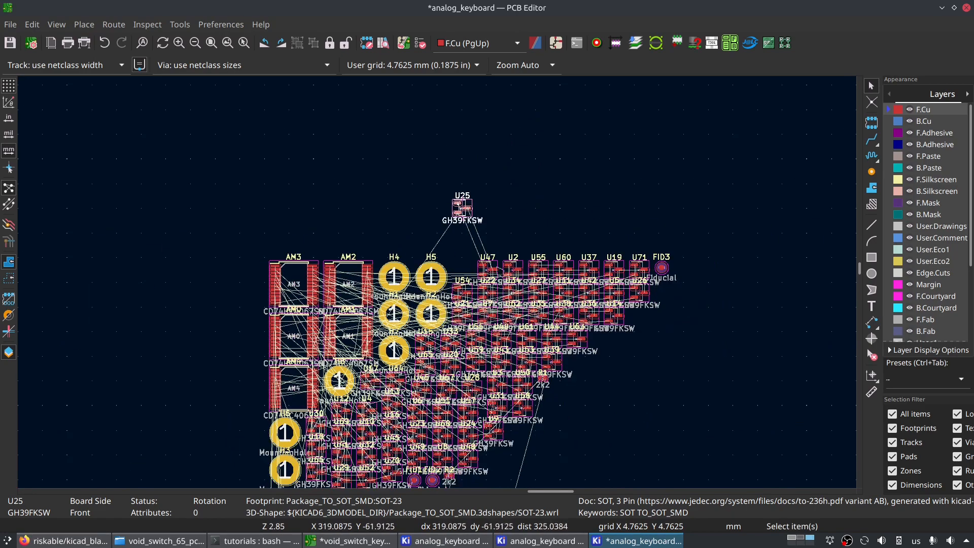
middle_click_drag(526, 321, 550, 192)
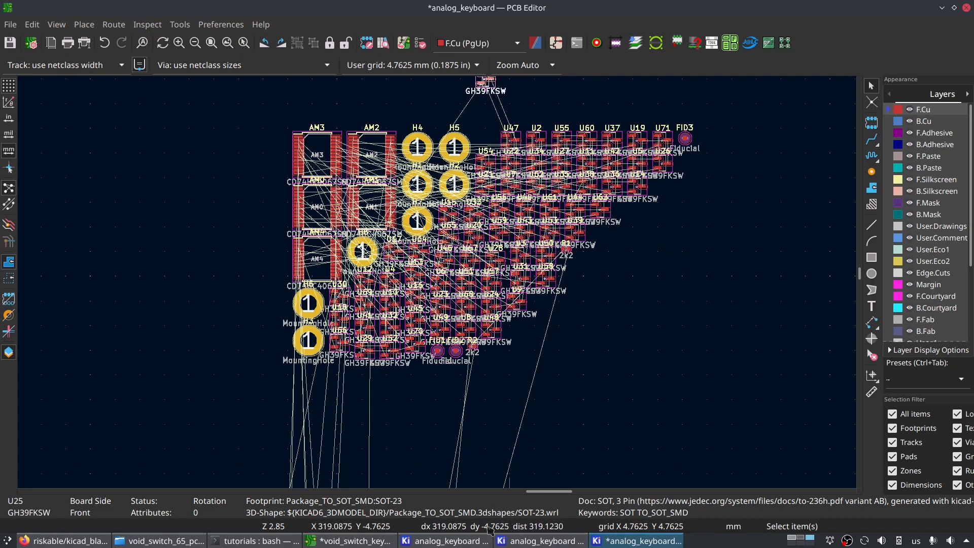
left_click(540, 541)
scroll(485, 268, "down", 4)
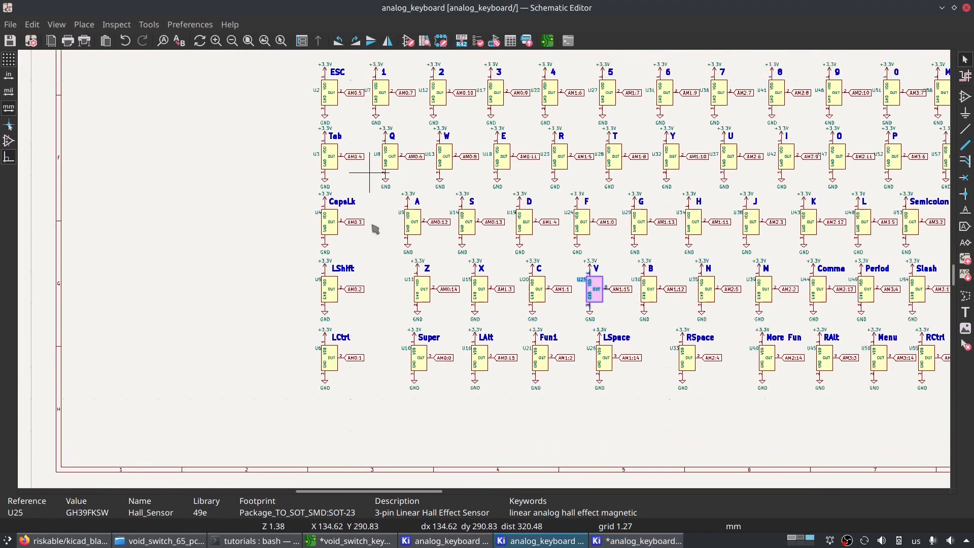
- Select the ESC key's hall sensor U2 in the schematic and start moving its footprint in the PCB Editor
left_click(315, 249)
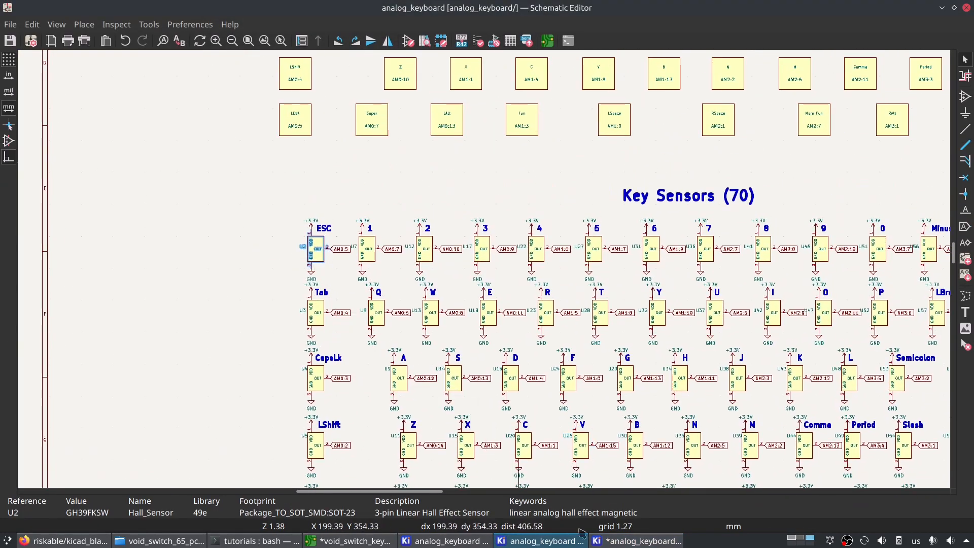
left_click(638, 542)
key("m")
scroll(424, 312, "down", 3)
scroll(435, 261, "down", 4)
scroll(536, 342, "up", 5)
scroll(437, 290, "up", 7)
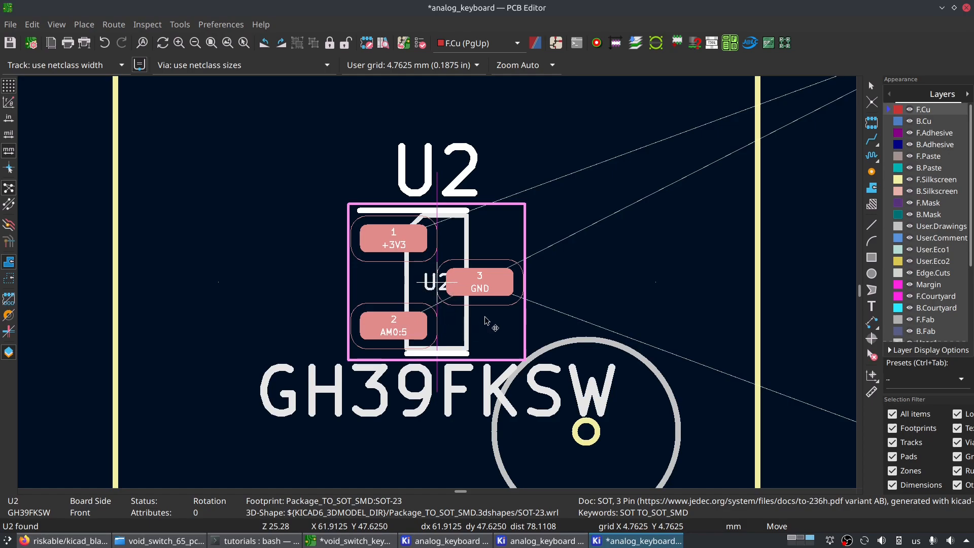
- Try to position U2 over the circle in the ESC switch footprint on the 4.7625 mm grid
middle_click_drag(593, 435, 505, 260)
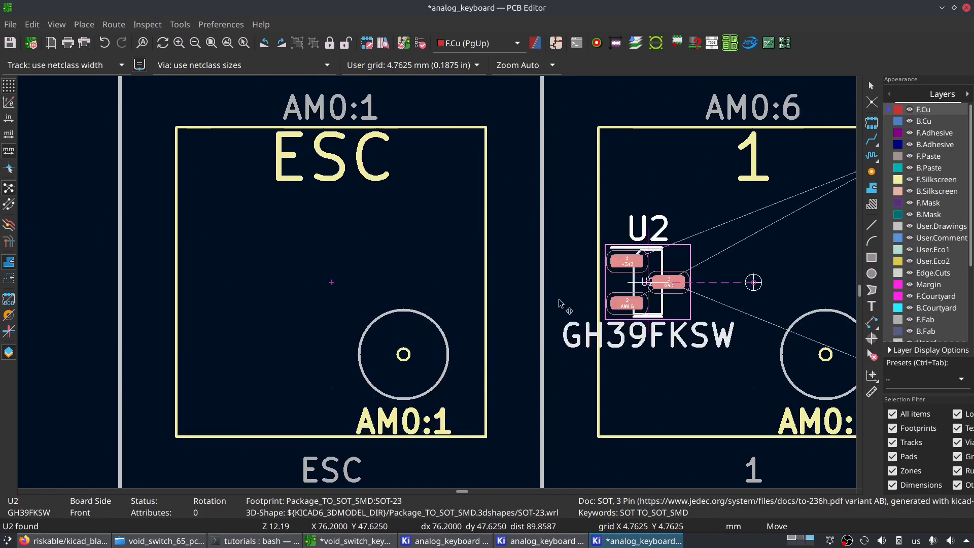
scroll(334, 224, "down", 3)
scroll(339, 263, "up", 10)
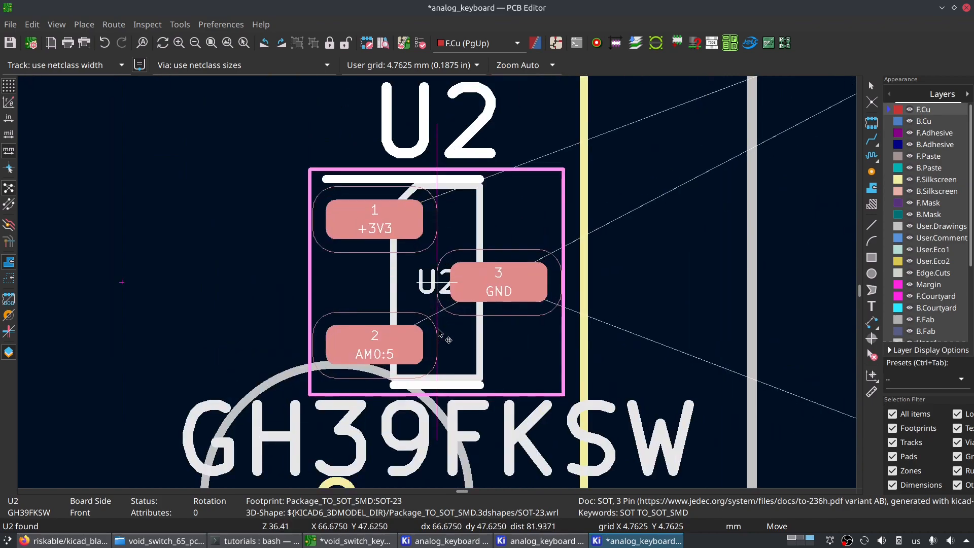
scroll(435, 321, "down", 4)
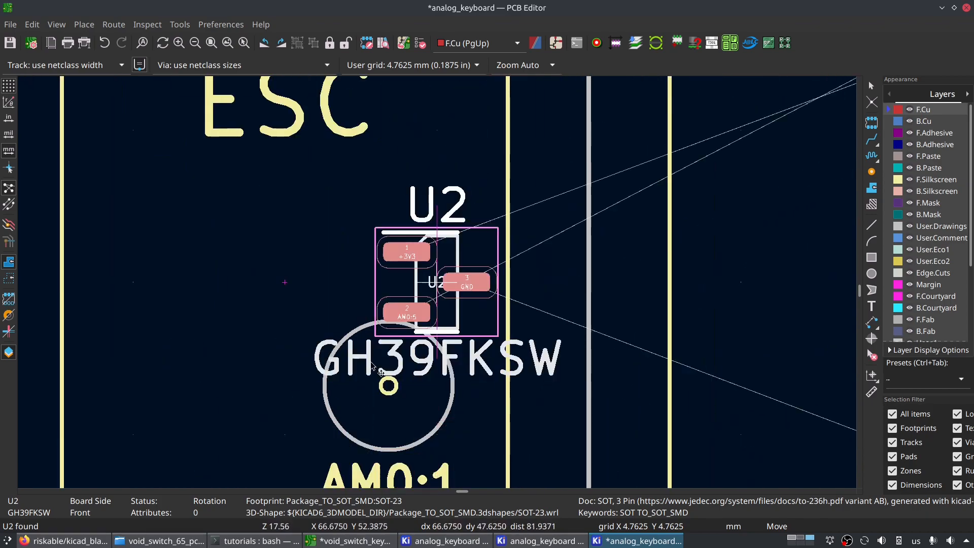
scroll(435, 283, "down", 5)
scroll(431, 287, "up", 6)
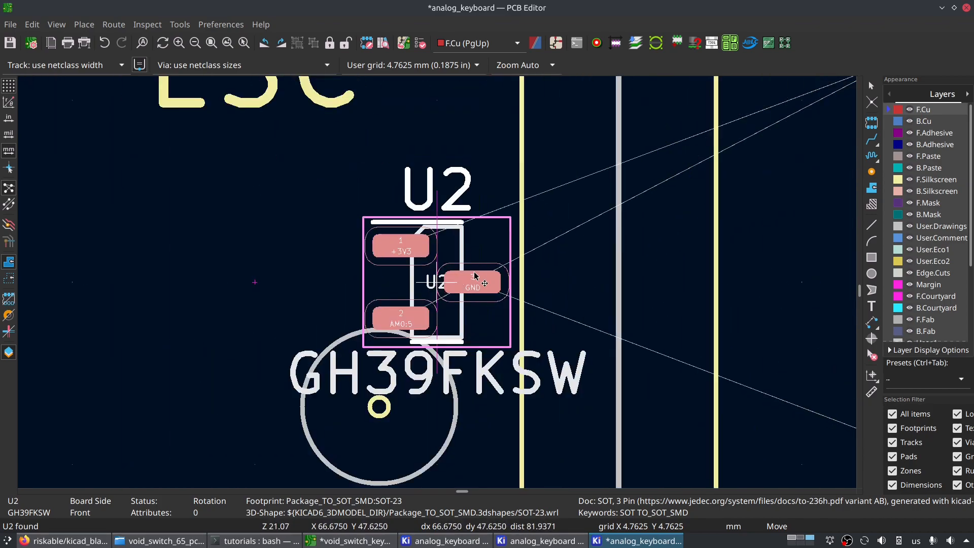
- Try finer grids of 0.05 mm and 0.025 mm for centring U2 on the ESC key's circle
key("shift+n")
key("shift+n")
key("shift+n")
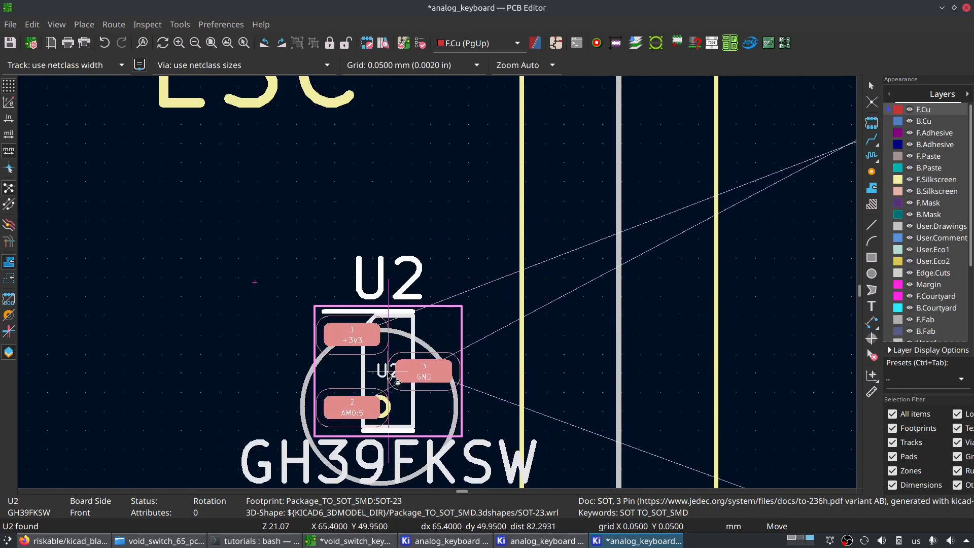
scroll(389, 406, "up", 2)
key("n")
scroll(435, 283, "up", 2)
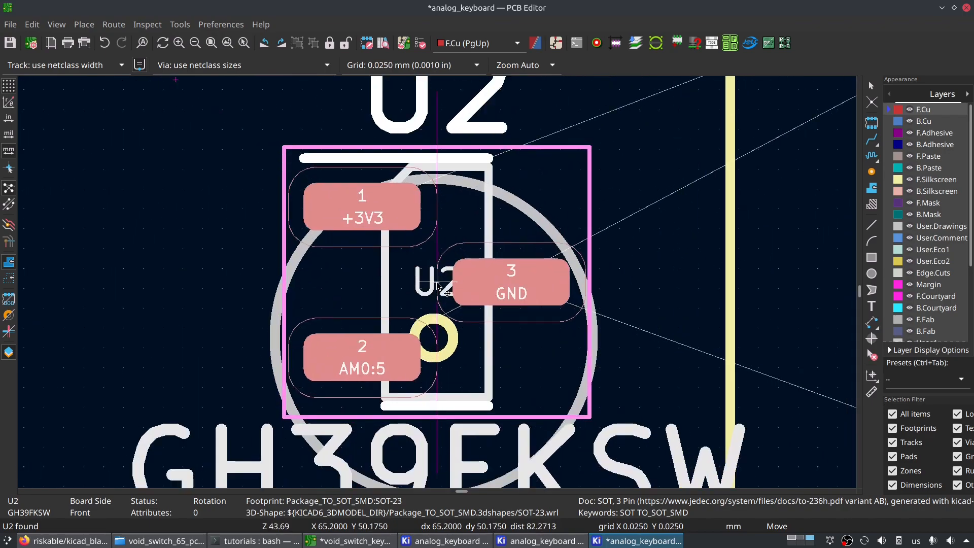
key("shift+n")
key("n")
key("n")
key("n")
key("n")
key("n")
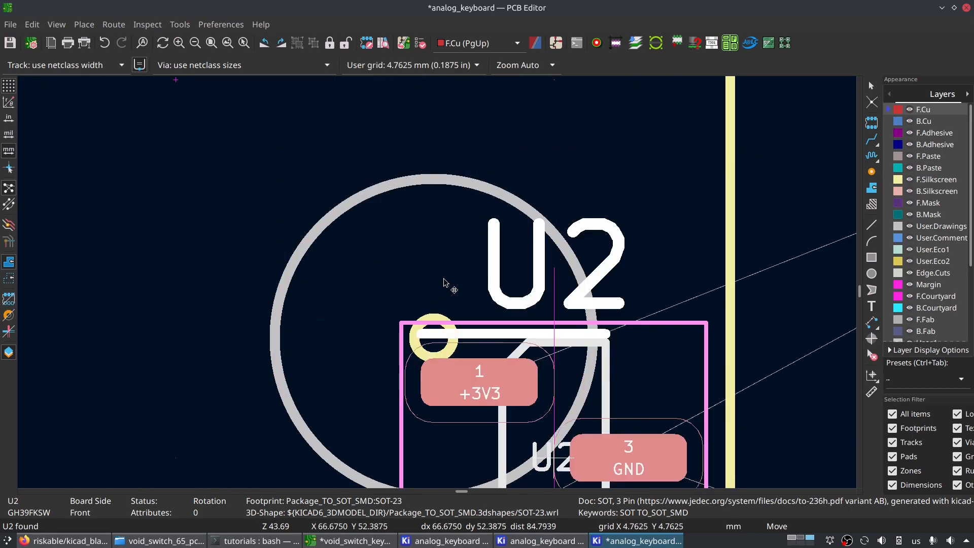
- Set the grid to 0.01 mm and bring U2 over the small ring in the ESC key's circle
key("shift+n")
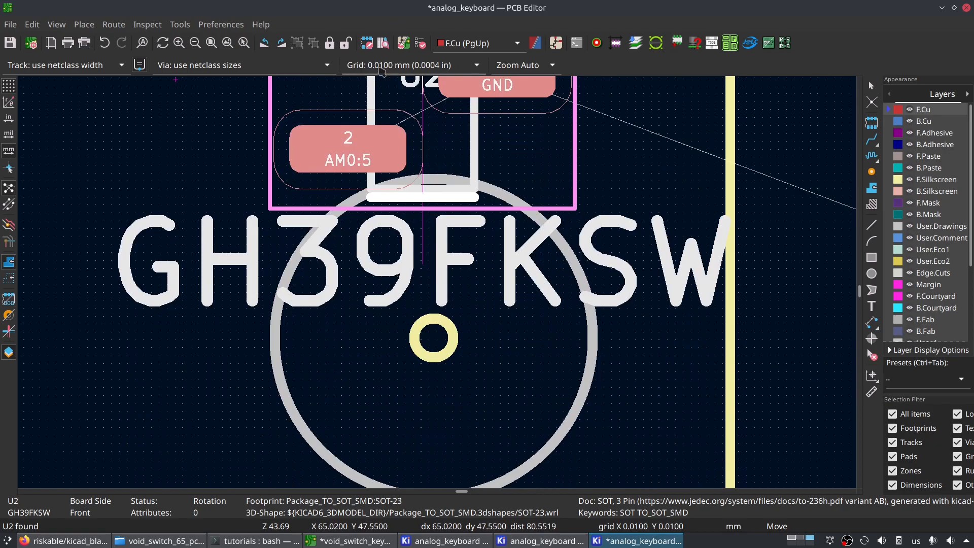
scroll(449, 276, "up", 6)
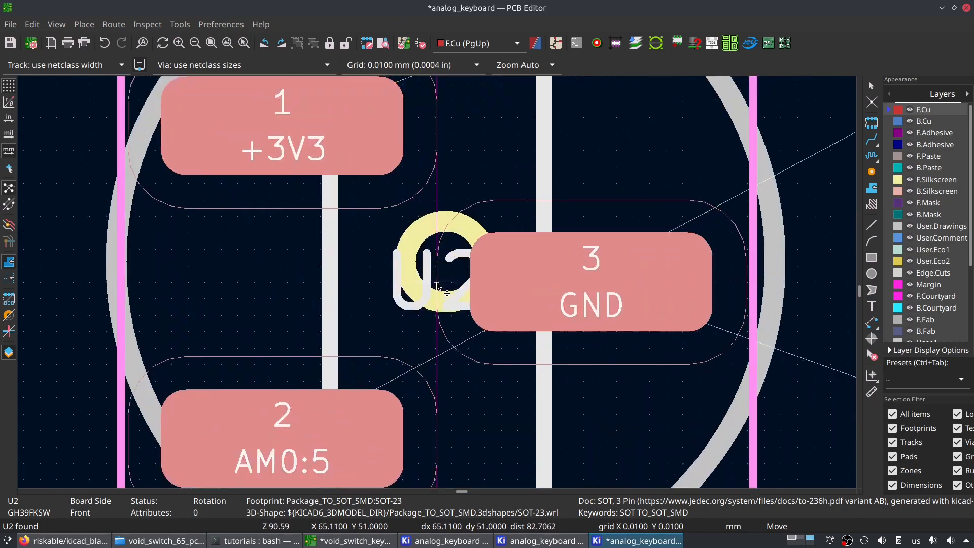
scroll(449, 276, "down", 4)
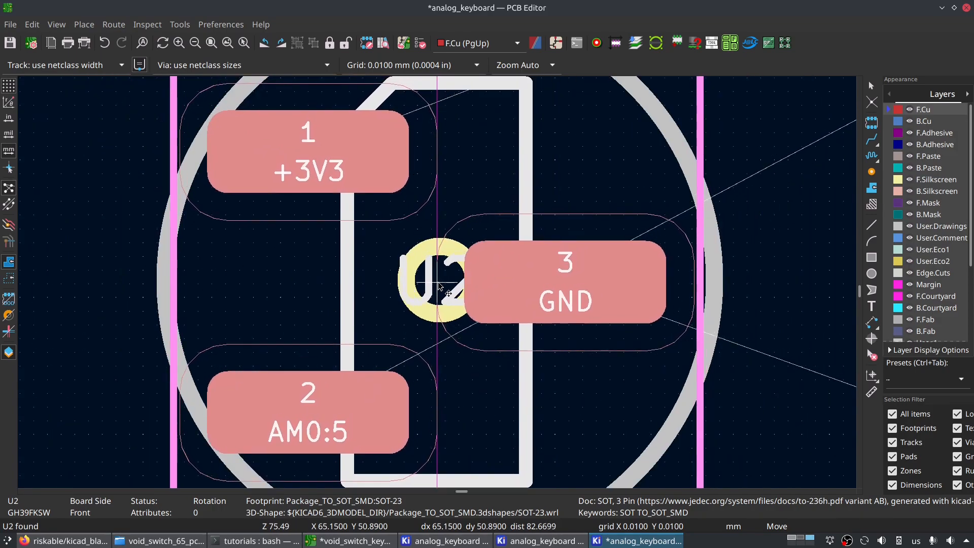
- Try to align U2 with the ESC key's small ring on the 0.1 mm grid
key("shift+n")
key("shift+n")
key("shift+n")
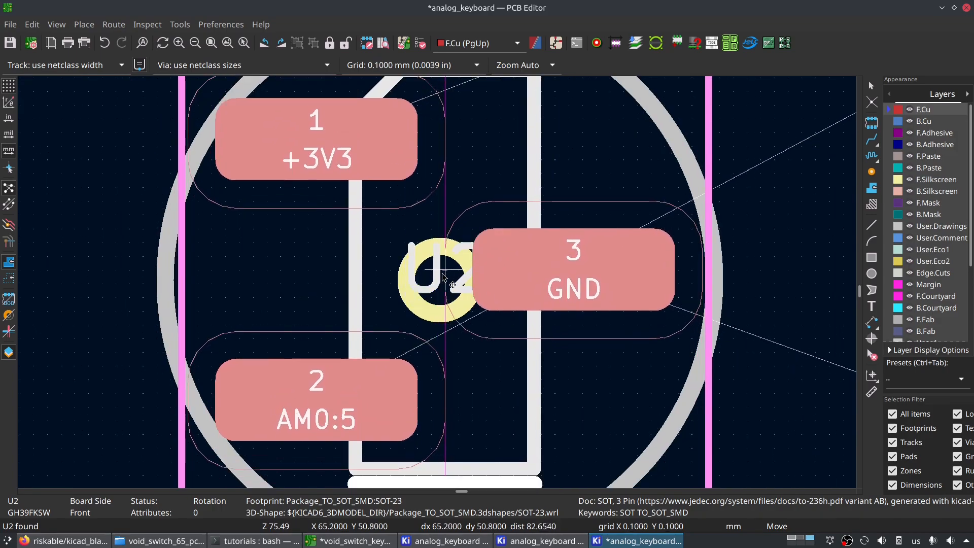
scroll(443, 279, "up", 3)
key("n")
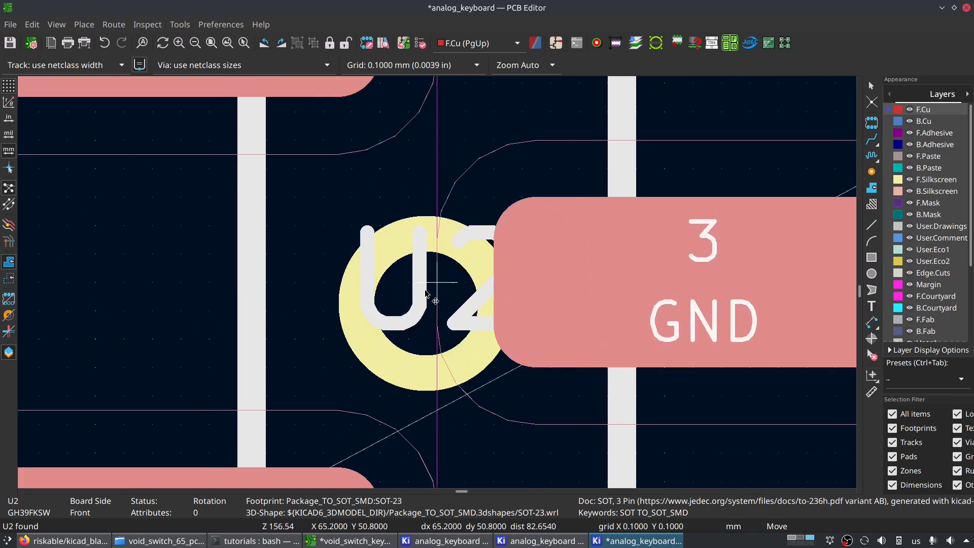
- Return the grid to 0.01 mm and place U2 centred on the ESC key's small ring
key("n")
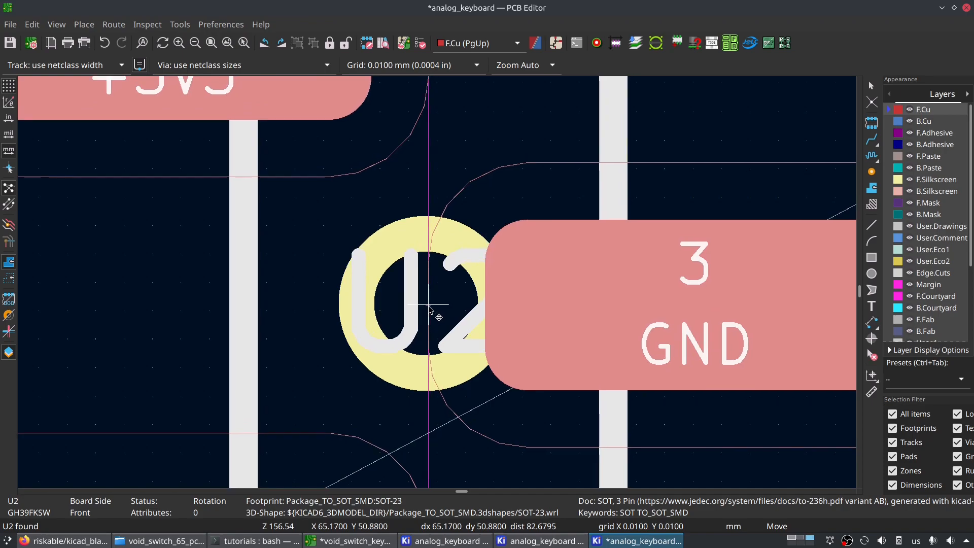
scroll(424, 305, "down", 5)
scroll(441, 280, "up", 2)
scroll(447, 279, "up", 3)
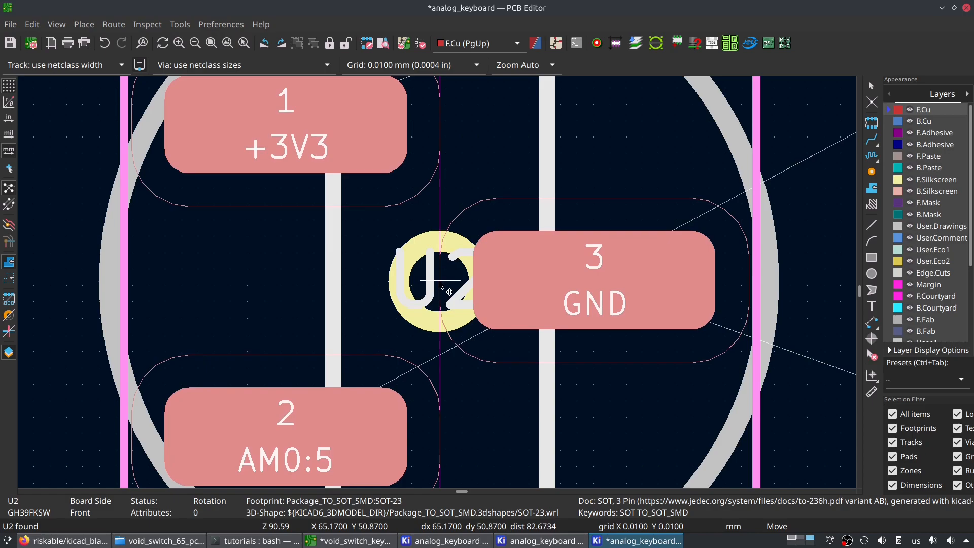
scroll(444, 287, "up", 3)
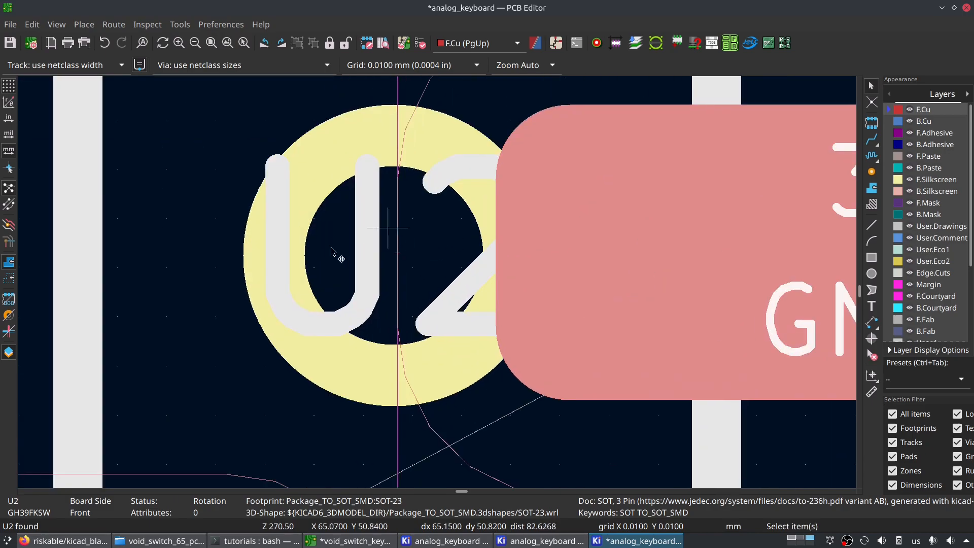
- Rotate U2 in 45-degree steps through a full turn and leave it oriented at 45 degrees
scroll(373, 218, "down", 20)
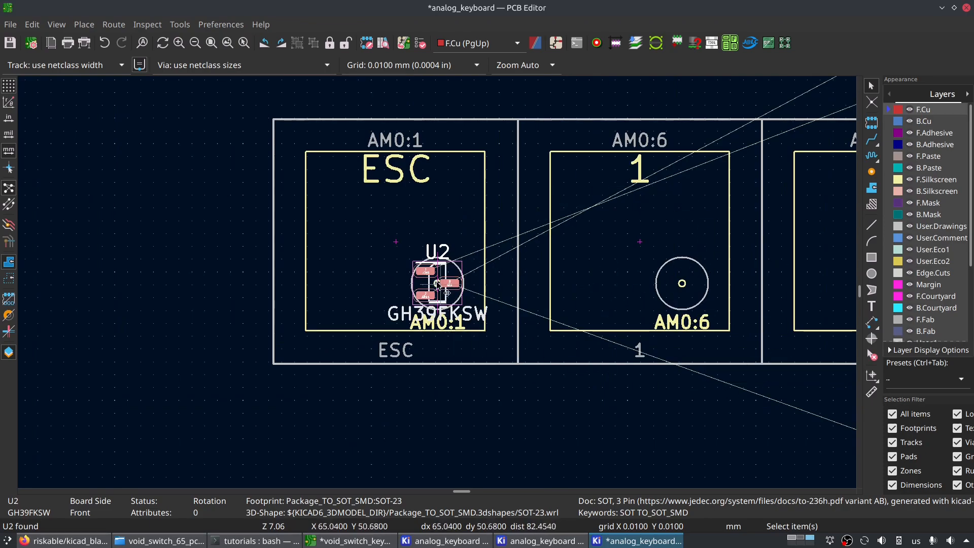
scroll(439, 284, "up", 3)
key("r")
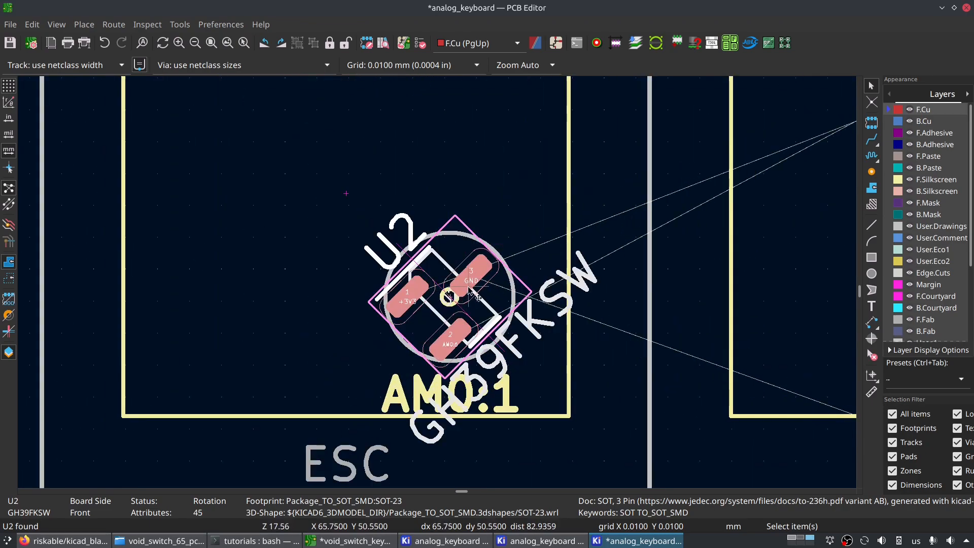
key("r")
key("r")
key("r")
key("r")
key("r")
key("r")
key("r")
key("r")
key("r")
key("r")
key("r")
key("r")
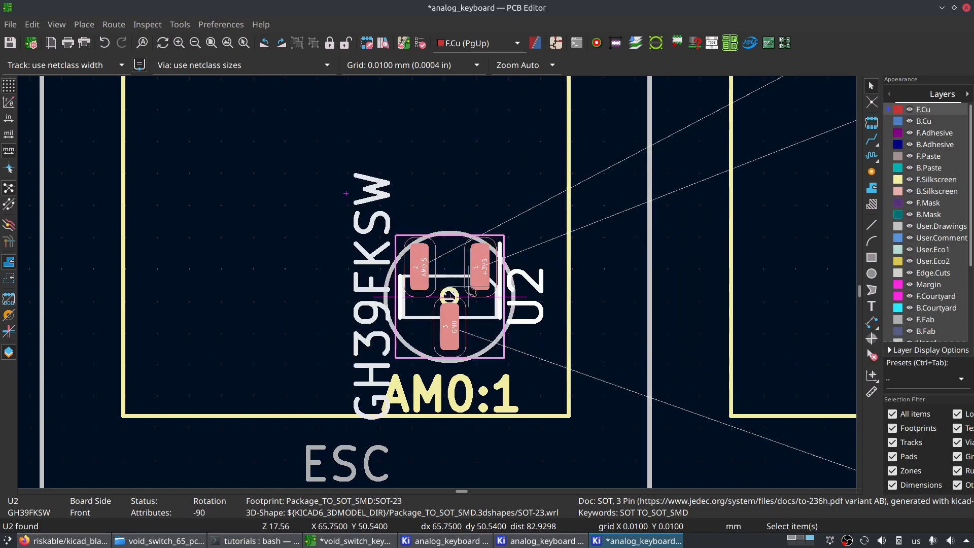
key("r")
key("r")
key("r")
key("r")
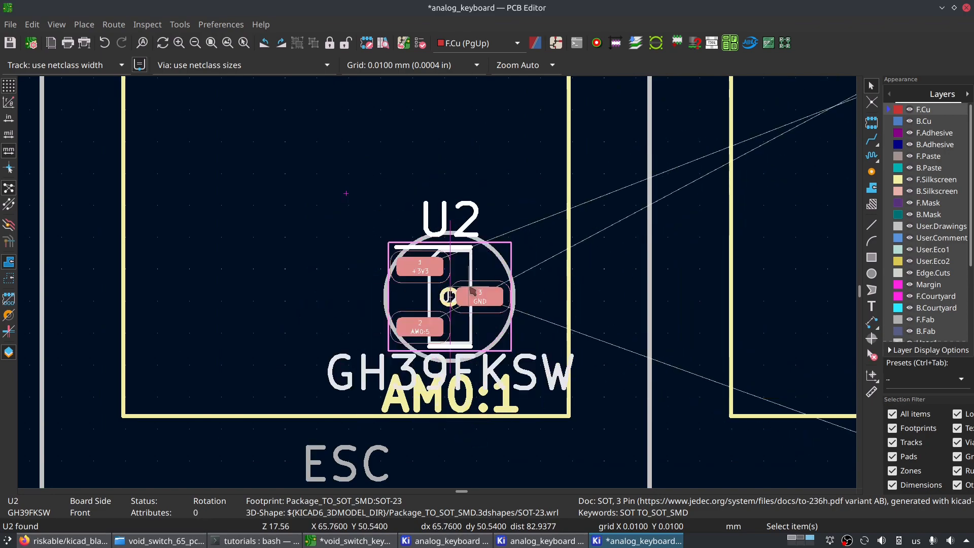
middle_click_drag(578, 237, 469, 261)
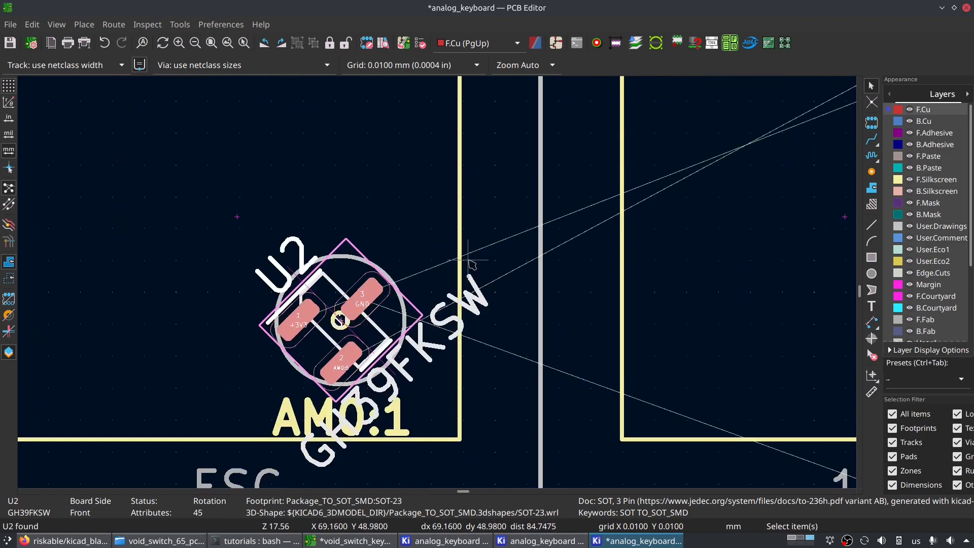
- Hide the F.Fab layer to remove the fabrication outlines and labels around U2 and the switches
scroll(296, 238, "up", 4)
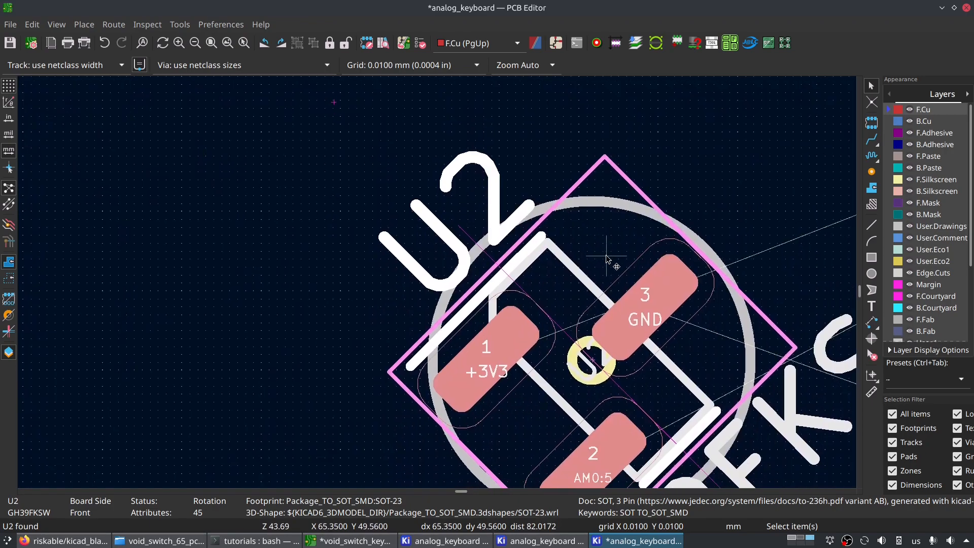
scroll(423, 218, "down", 5)
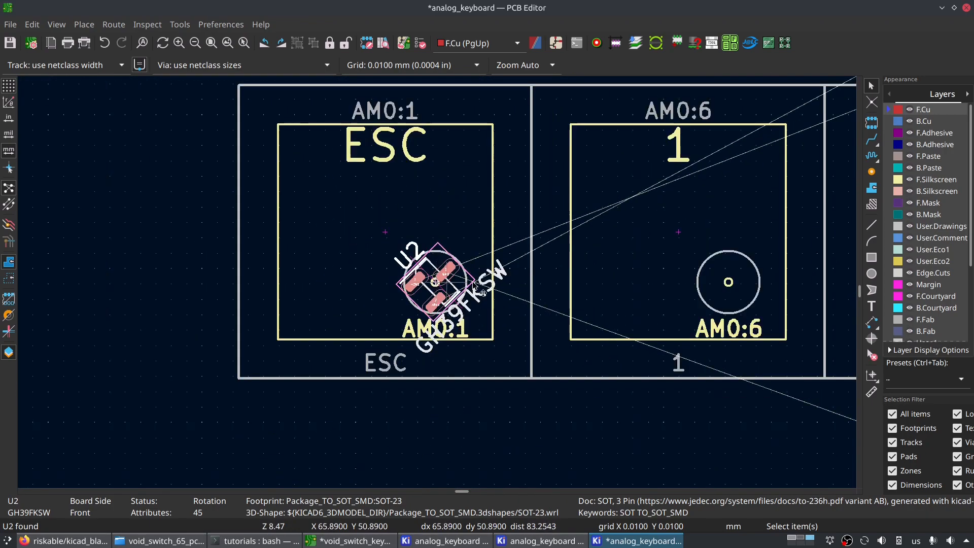
scroll(406, 289, "up", 3)
middle_click_drag(319, 229, 484, 313)
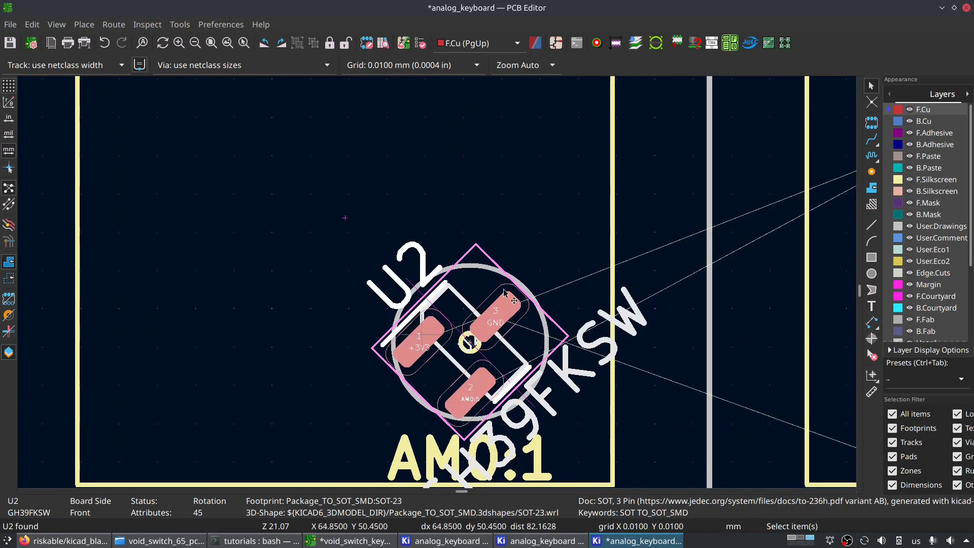
middle_click_drag(594, 353, 534, 249)
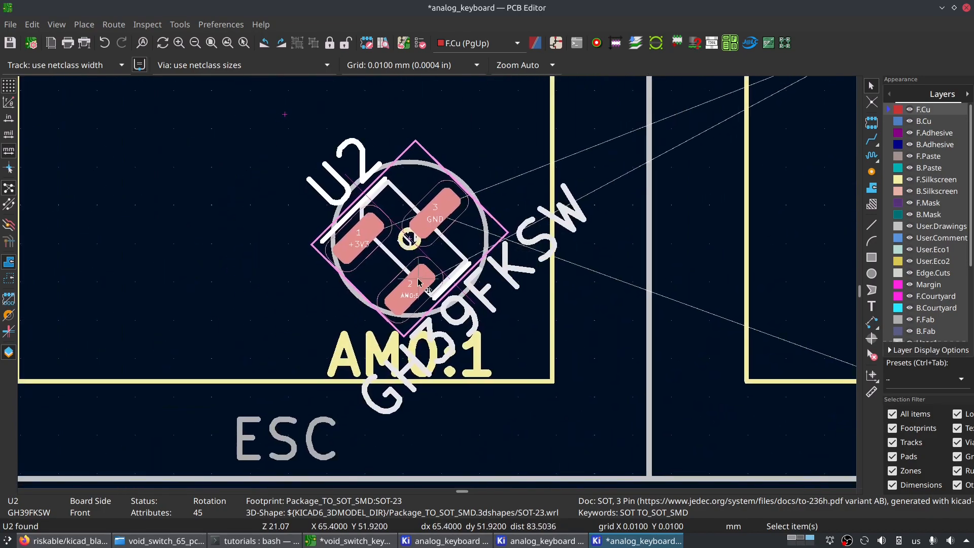
scroll(417, 254, "down", 4)
scroll(438, 288, "up", 2)
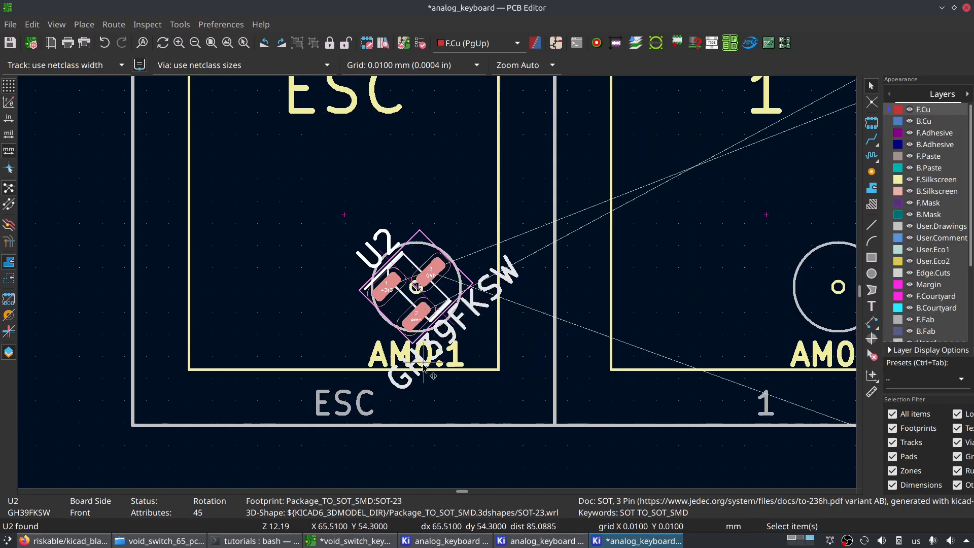
scroll(909, 292, "down", 2)
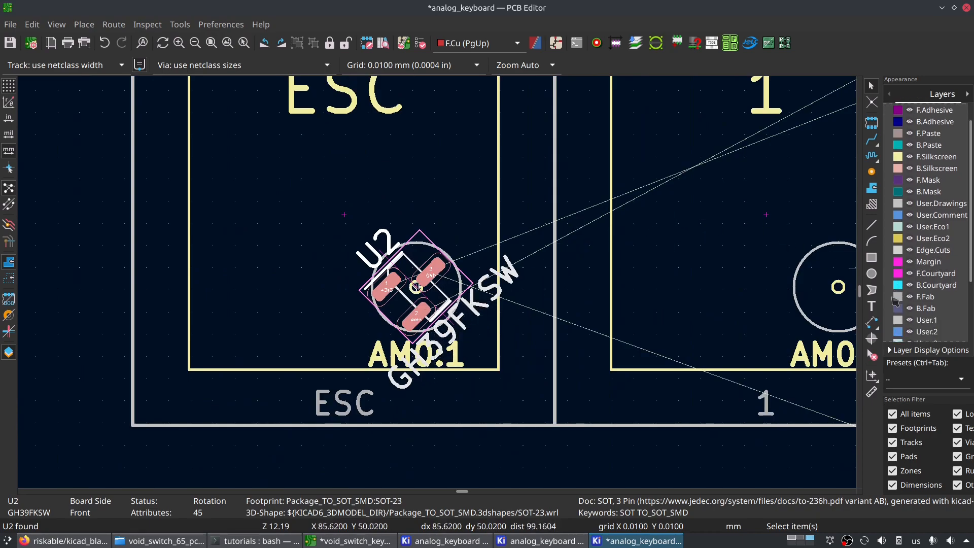
left_click(910, 297)
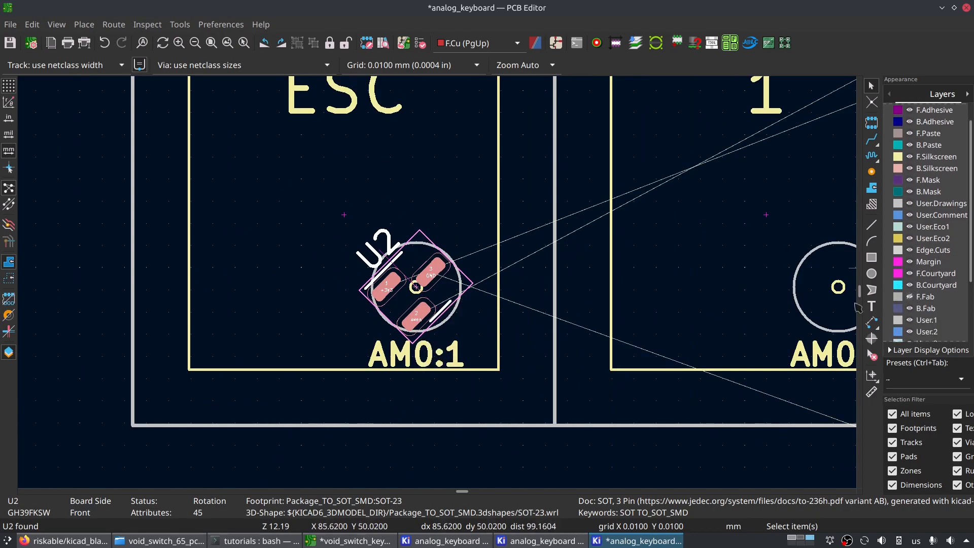
- Examine how U2's rotated pads, courtyard and reference text fit the circle in the ESC key
scroll(400, 344, "down", 4)
scroll(400, 344, "up", 6)
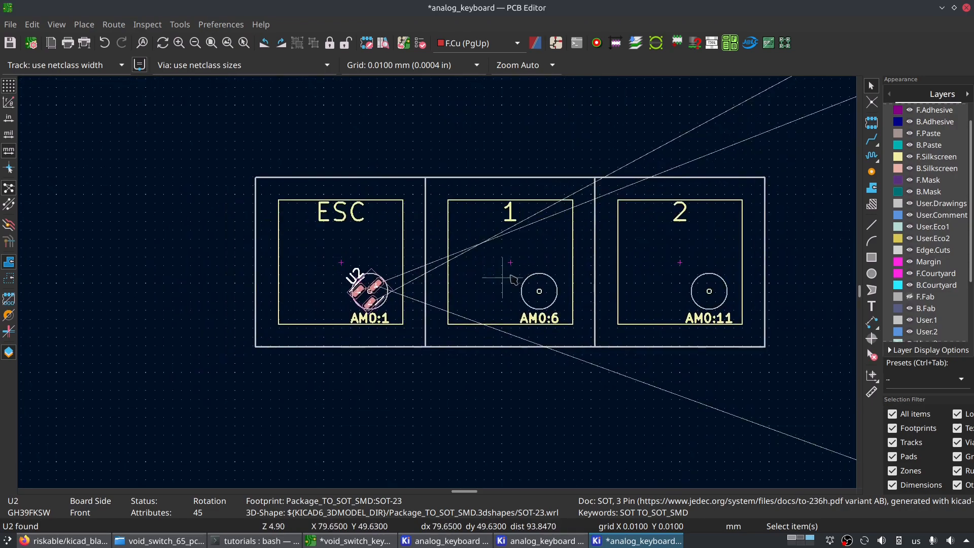
scroll(439, 287, "up", 3)
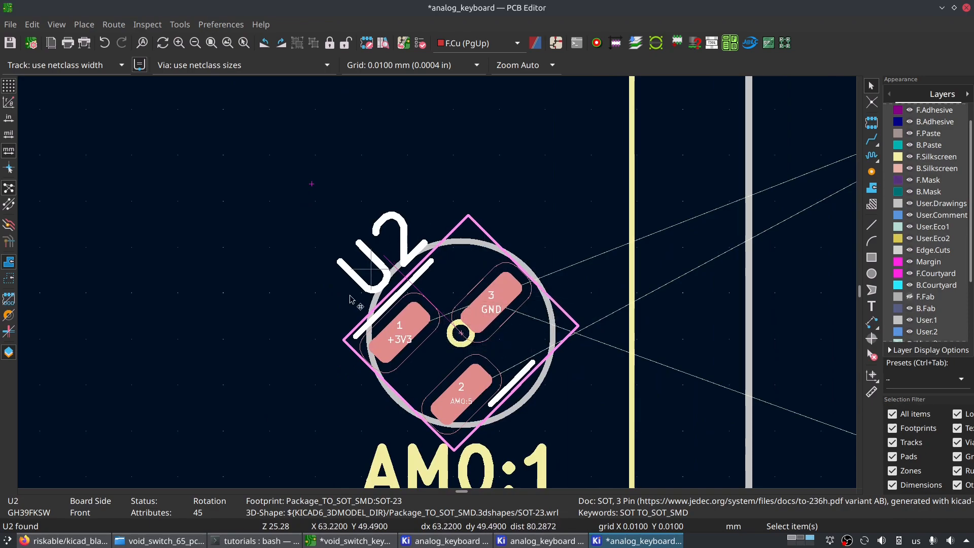
scroll(448, 287, "down", 4)
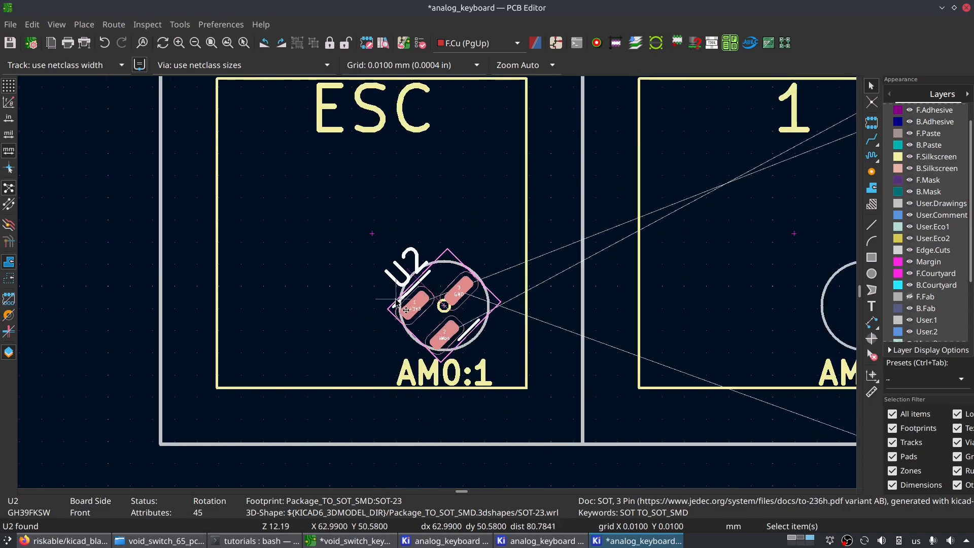
scroll(440, 292, "up", 5)
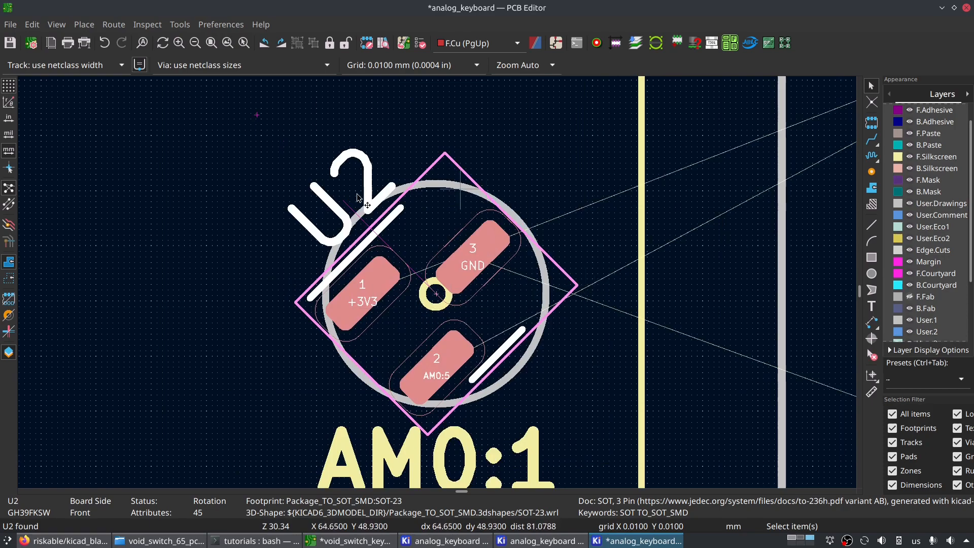
scroll(385, 274, "down", 5)
scroll(457, 314, "up", 3)
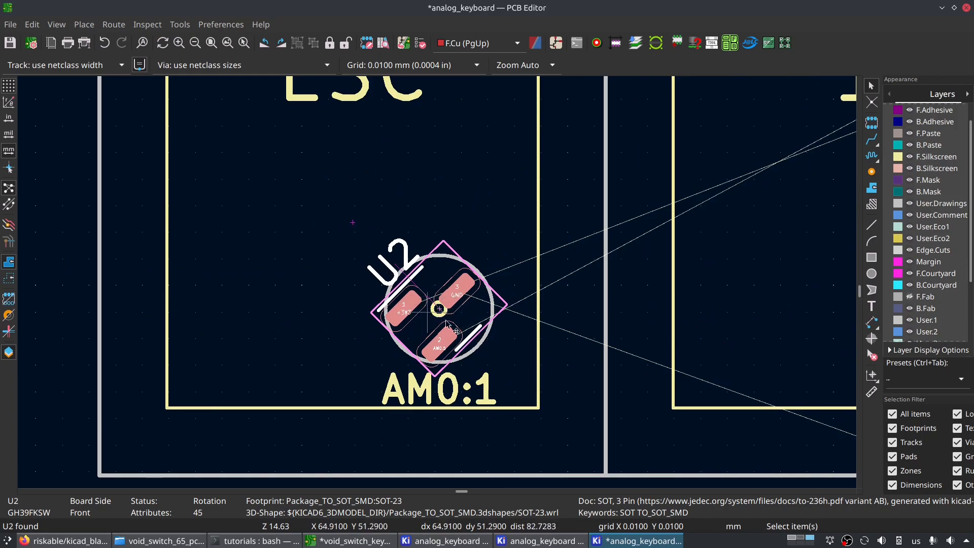
scroll(436, 286, "down", 5)
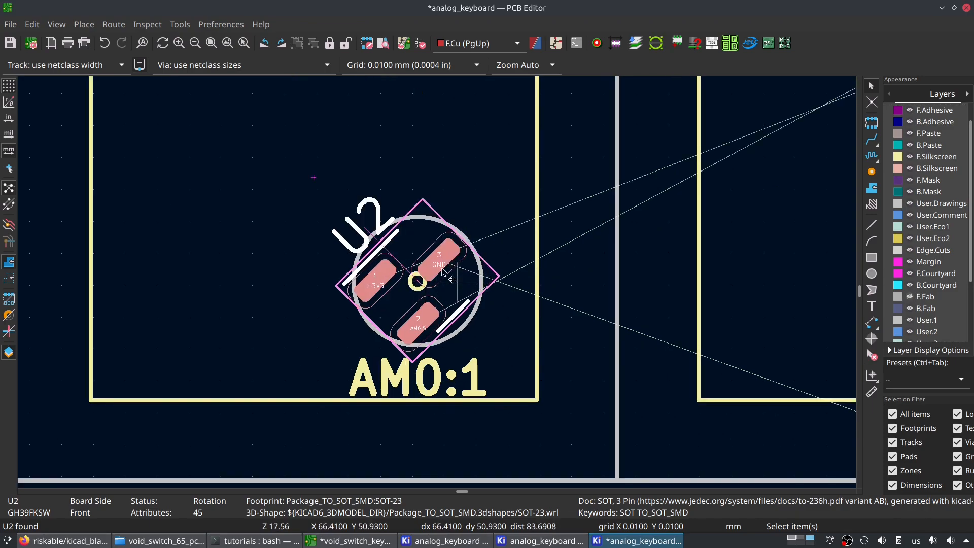
- Save the board layout with U2 placed on the ESC key
scroll(445, 291, "down", 3)
middle_click_drag(579, 233, 300, 376)
middle_click_drag(304, 426, 411, 264)
scroll(355, 285, "up", 5)
key("ctrl+s")
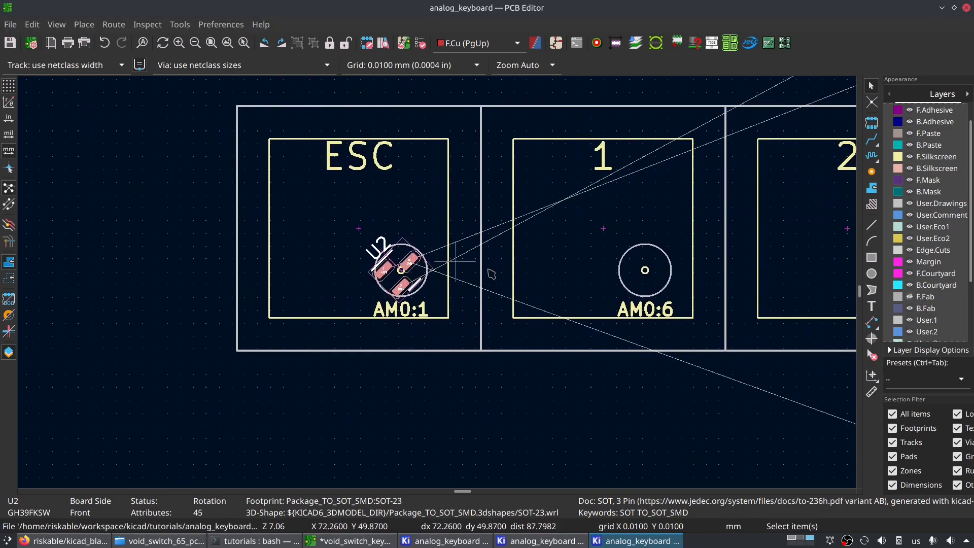
- Select U7, the hall sensor of key 1, through the schematic and carry its footprint over to the ESC key on the board
left_click(542, 540)
left_click(648, 299)
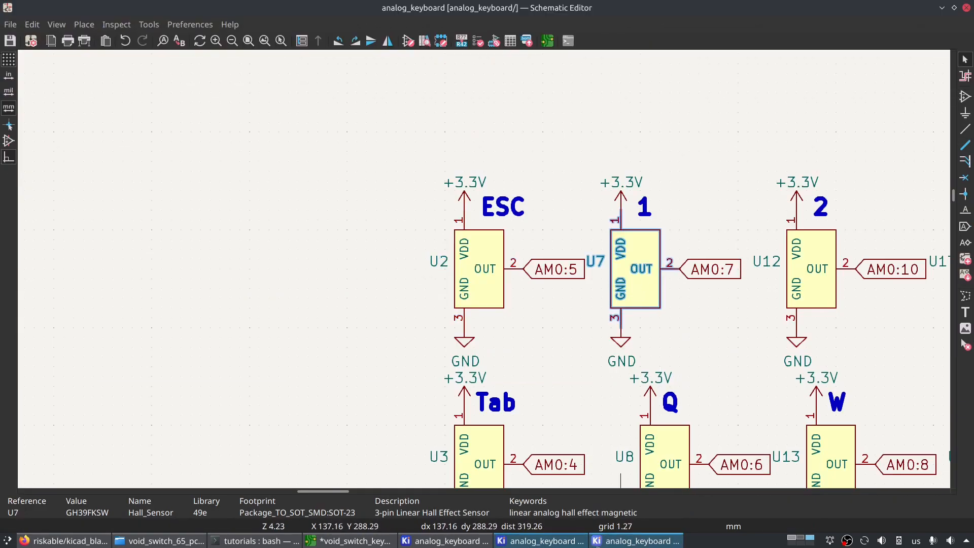
scroll(433, 277, "down", 3)
key("m")
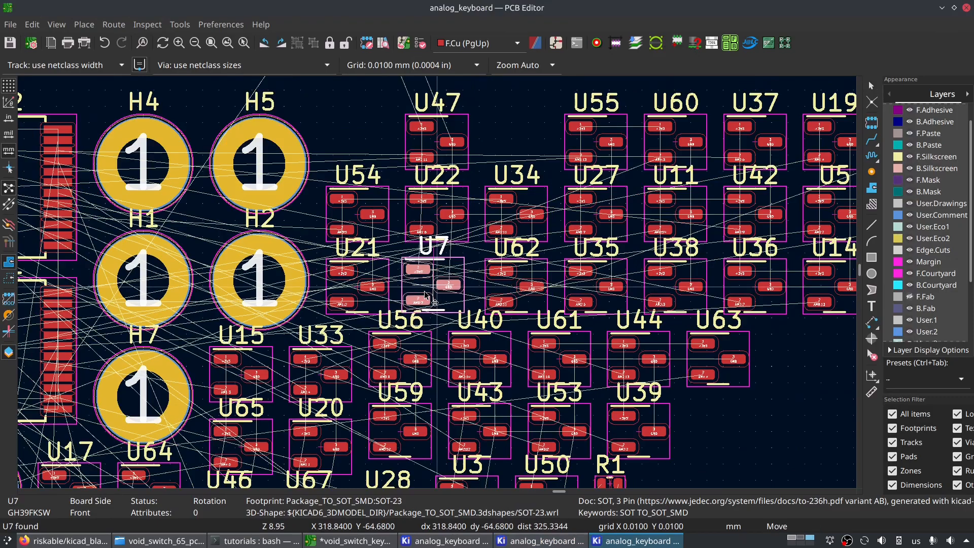
scroll(512, 242, "down", 5)
middle_click_drag(329, 397, 527, 177)
middle_click_drag(269, 397, 447, 145)
mouse_move(363, 426)
middle_mouse_down()
mouse_move(377, 389)
mouse_move(792, 243)
middle_mouse_up()
mouse_move(191, 245)
middle_mouse_down()
mouse_move(696, 222)
mouse_move(816, 185)
middle_mouse_up()
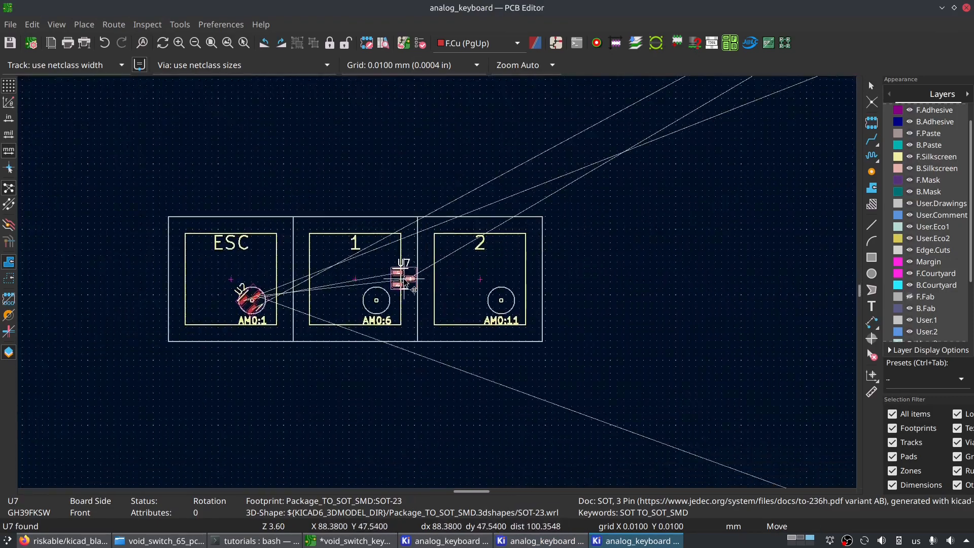
scroll(389, 282, "up", 8)
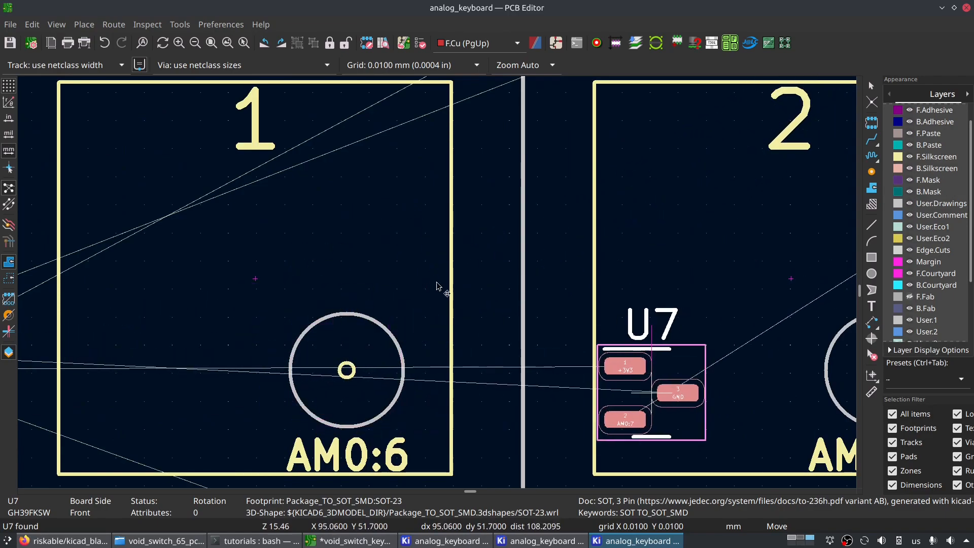
scroll(95, 147, "down", 3)
middle_click_drag(54, 265, 415, 288)
scroll(416, 291, "up", 5)
- Rotate U7 to 45 degrees, switch to the 4.7625 mm user grid and place U7 exactly over U2 on the ESC key
key("r")
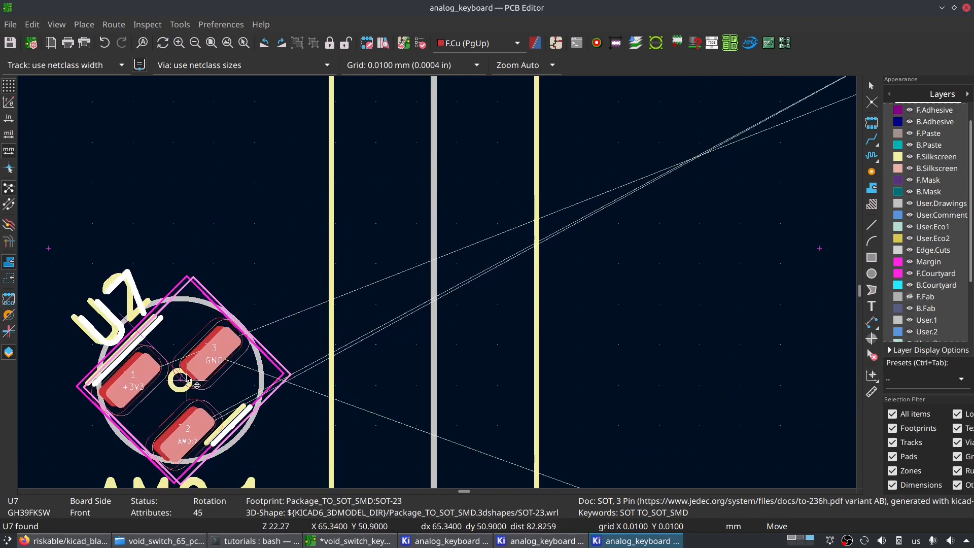
key("n")
scroll(416, 284, "down", 5)
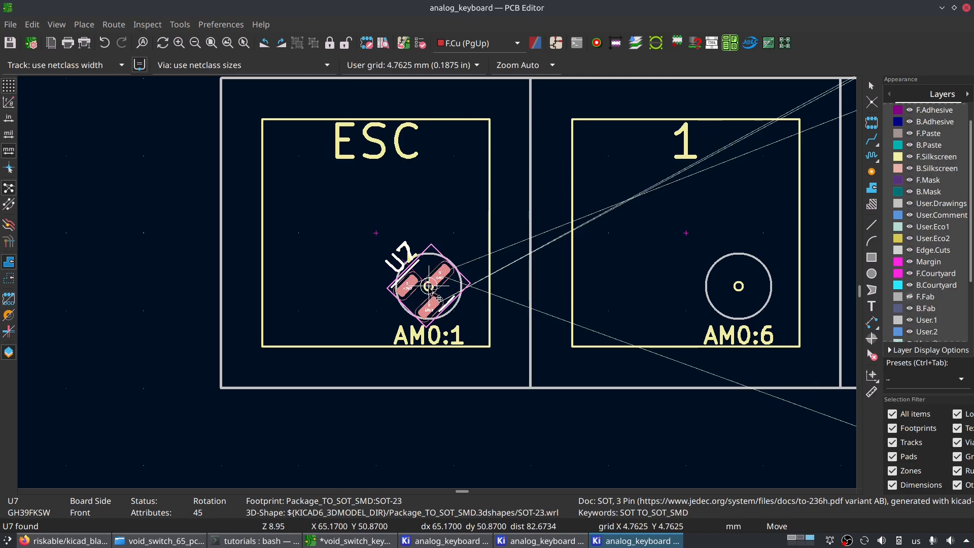
scroll(430, 290, "up", 5)
scroll(434, 278, "down", 5)
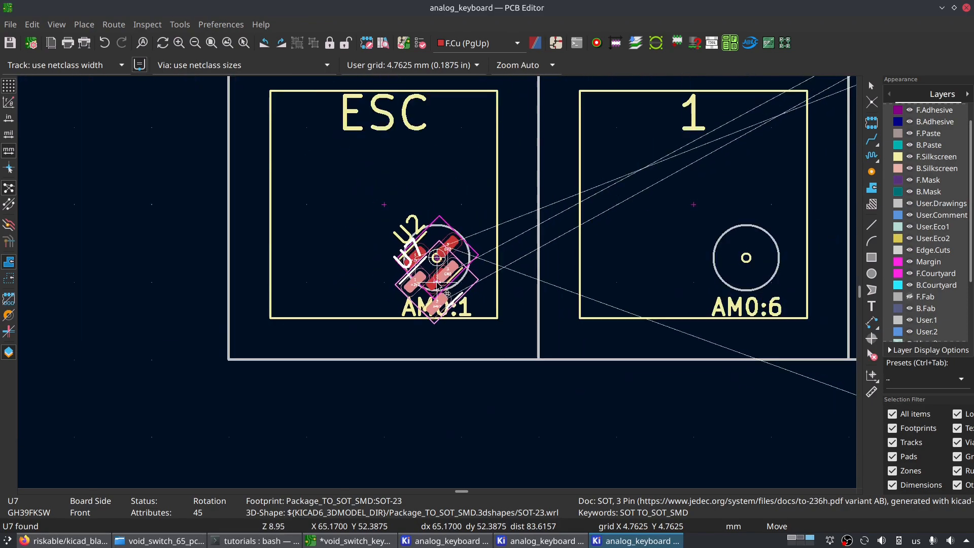
left_click(437, 258)
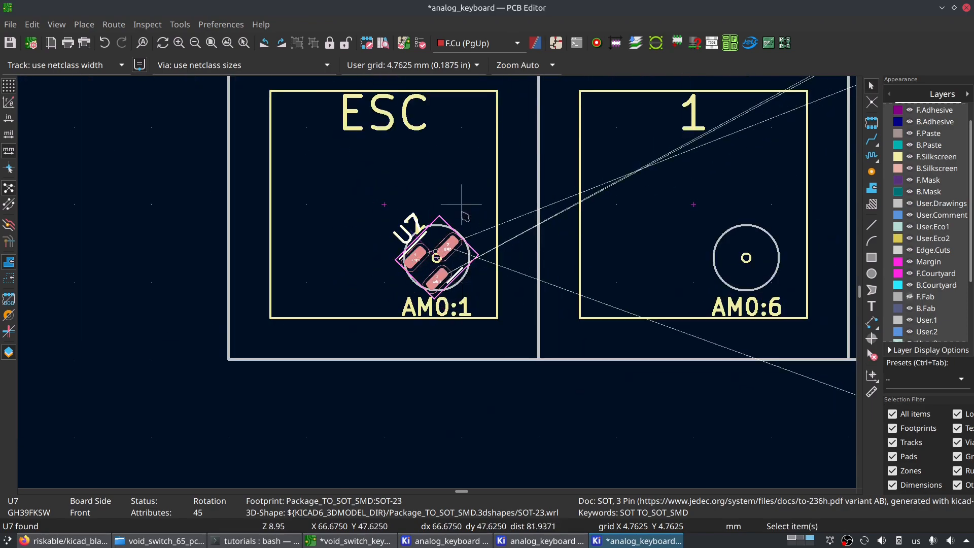
- Move U7 exactly 19.05 mm in X and 0 mm in Y onto key 1's sensor circle
scroll(441, 283, "up", 5)
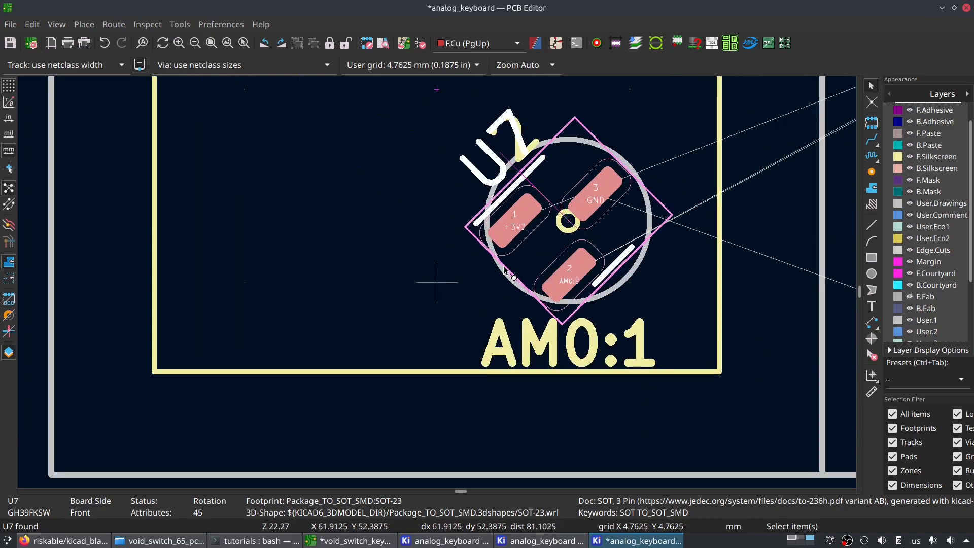
scroll(437, 282, "down", 4)
key("ctrl+m")
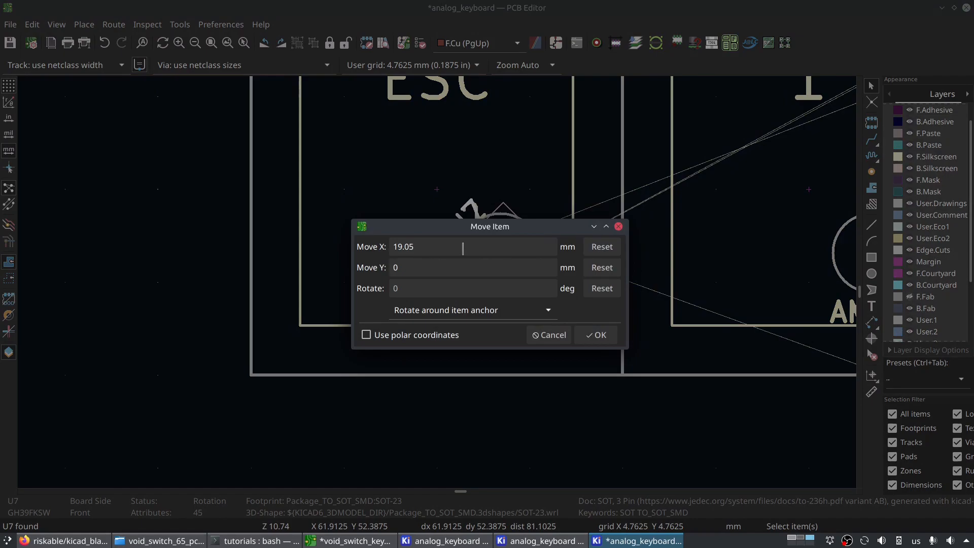
left_click(597, 334)
middle_click_drag(756, 266, 379, 325)
scroll(379, 326, "down", 6)
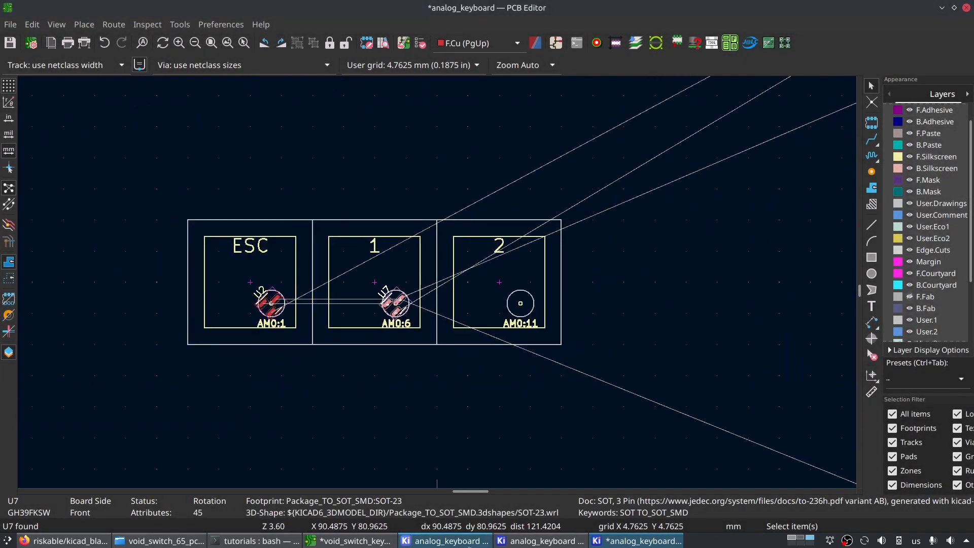
- Select U12, the hall sensor of key 2, through the schematic, pick up its footprint and rotate it to 45 degrees
left_click(543, 541)
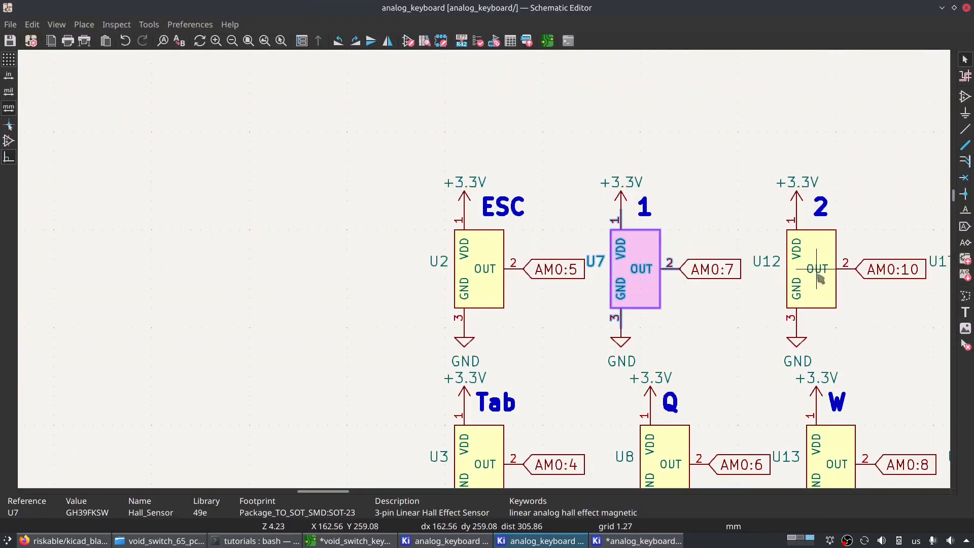
left_click(820, 295)
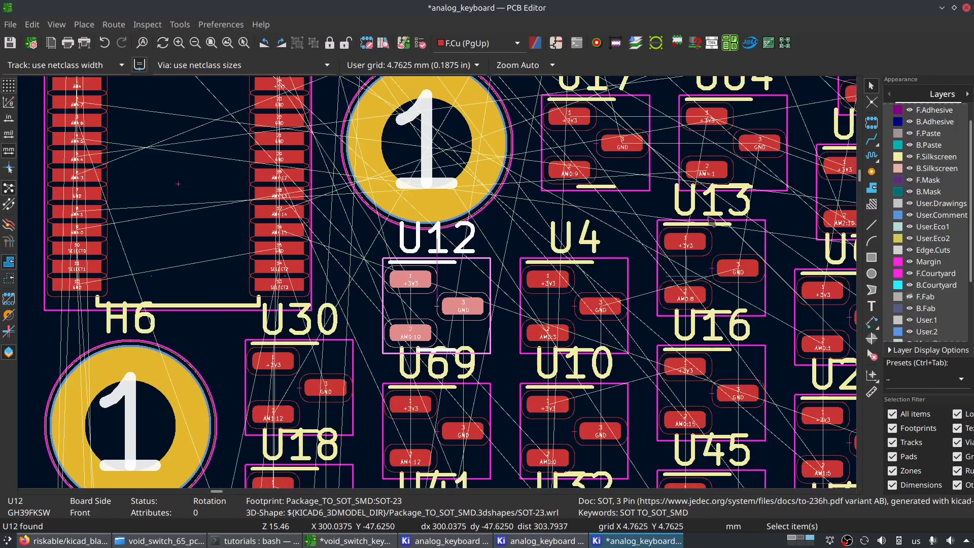
key("m")
scroll(228, 307, "down", 5)
key("r")
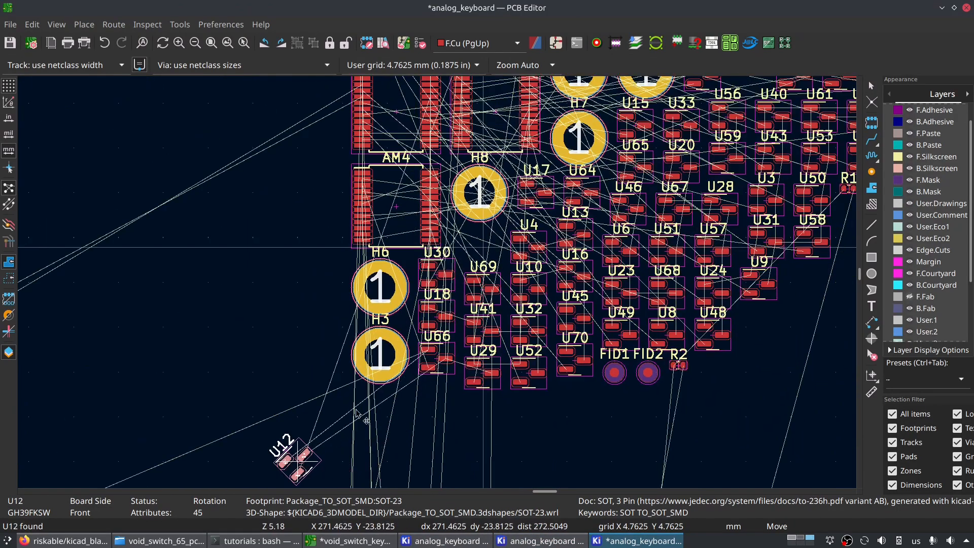
- Place U12 exactly over U7 on key 1 and shift it 19.05 mm in X onto key 2's sensor circle
scroll(226, 327, "down", 4)
middle_click_drag(418, 328, 863, 54)
scroll(371, 236, "up", 8)
scroll(568, 185, "down", 3)
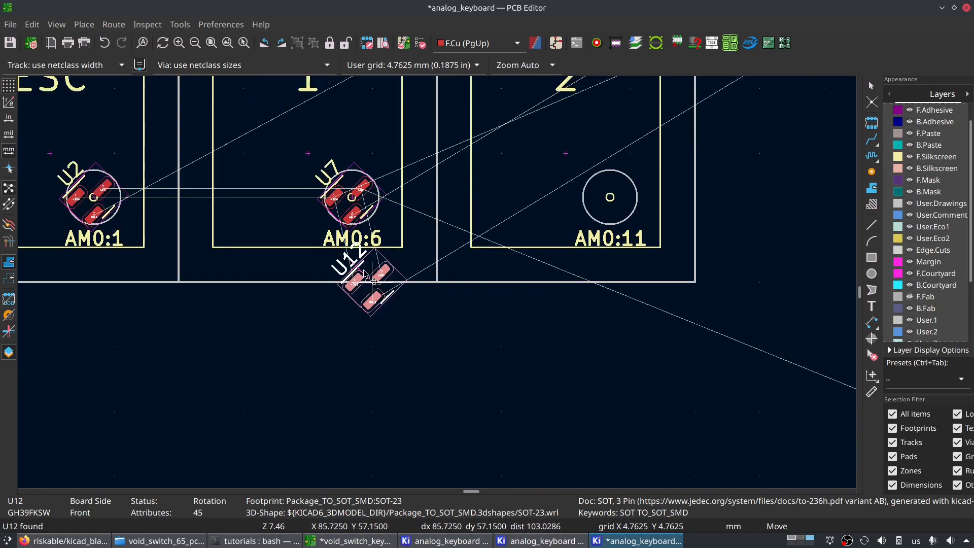
left_click(353, 203)
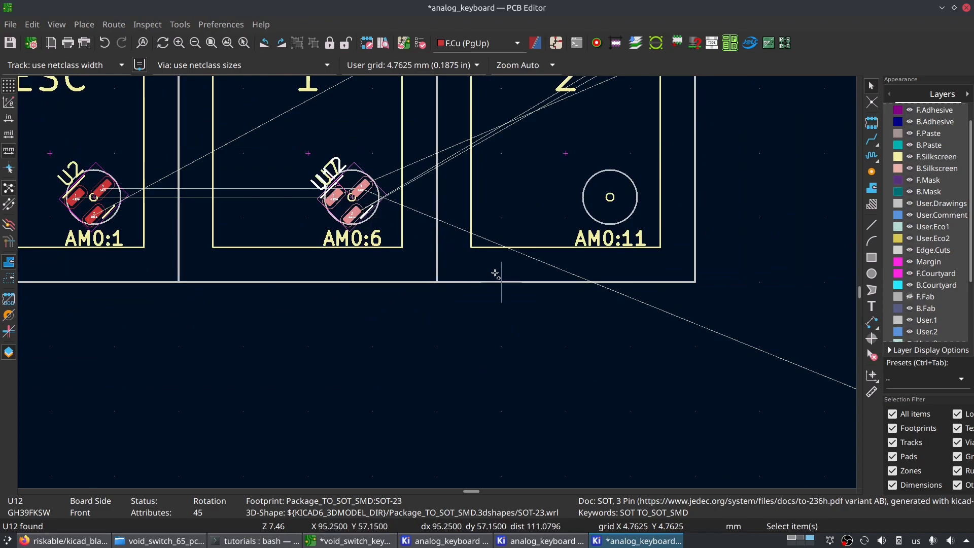
key("ctrl+m")
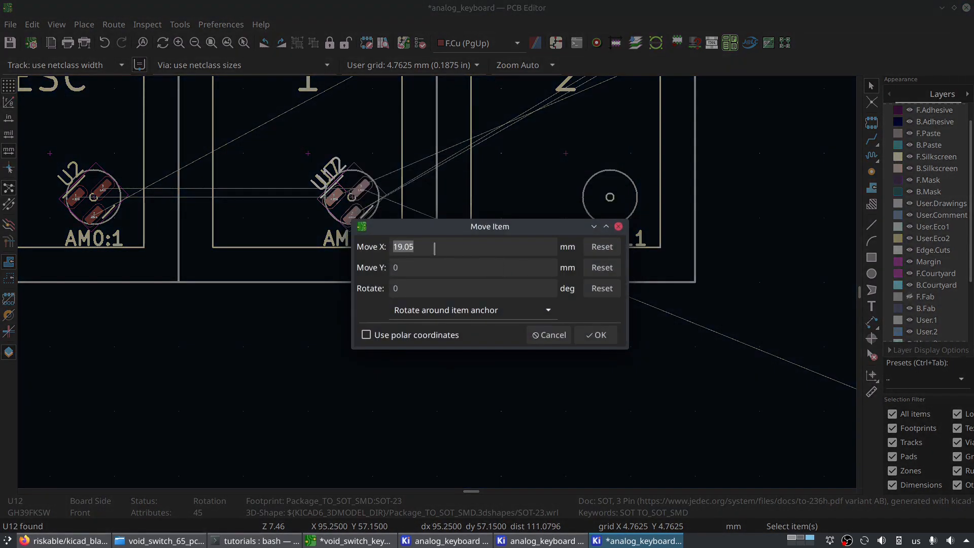
left_click(596, 335)
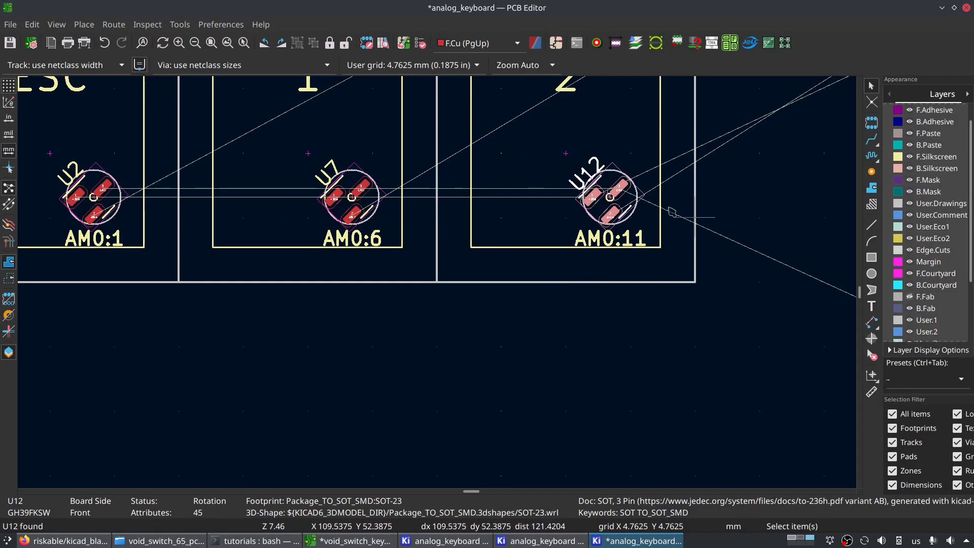
- Look through the block of unplaced key switch footprints for the Tab switch
scroll(682, 210, "down", 3)
scroll(711, 248, "down", 3)
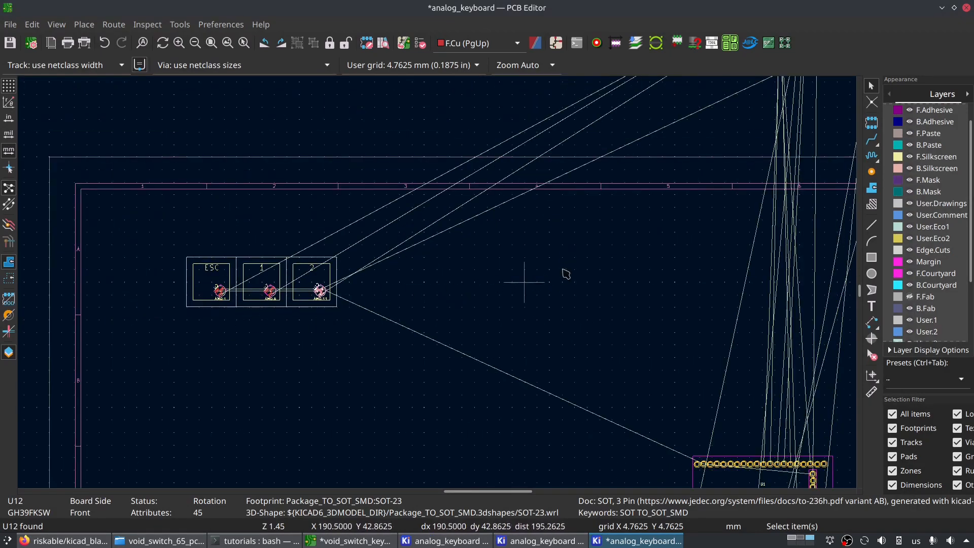
scroll(562, 275, "down", 3)
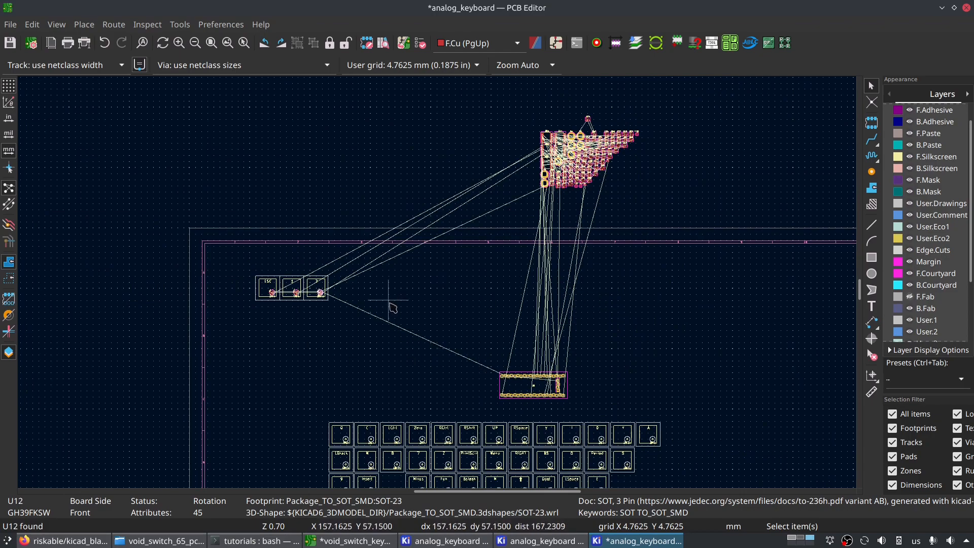
scroll(315, 325, "up", 5)
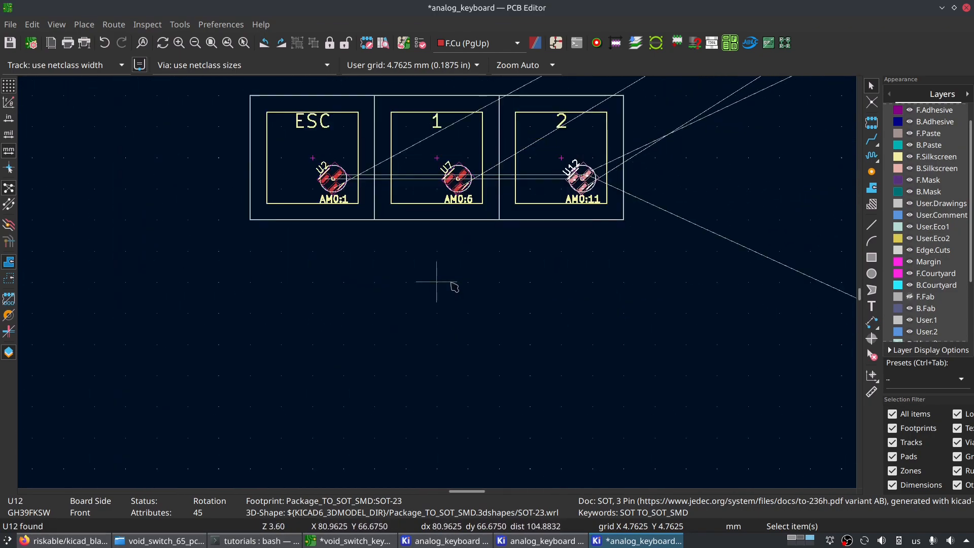
scroll(454, 288, "down", 6)
scroll(499, 279, "up", 2)
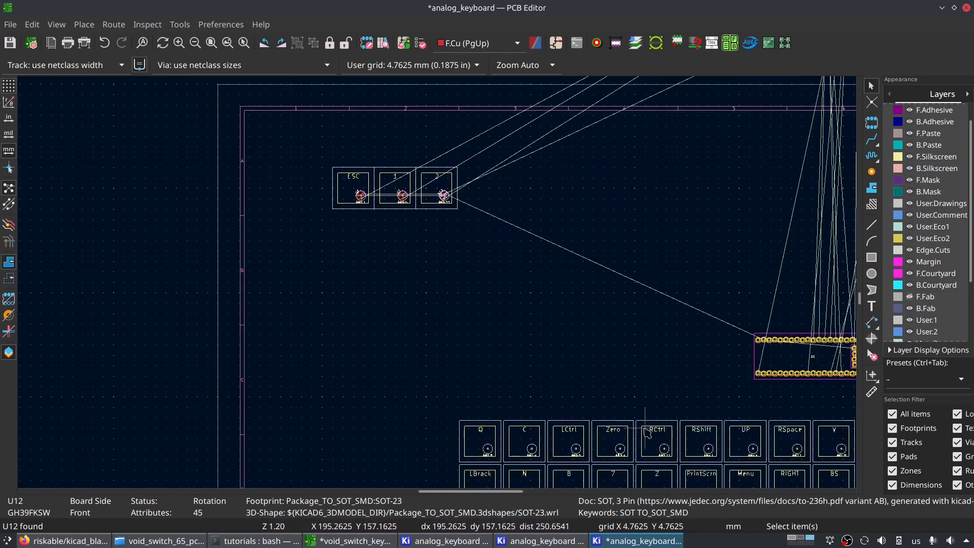
middle_click_drag(649, 433, 316, 175)
middle_click_drag(334, 250, 292, 120)
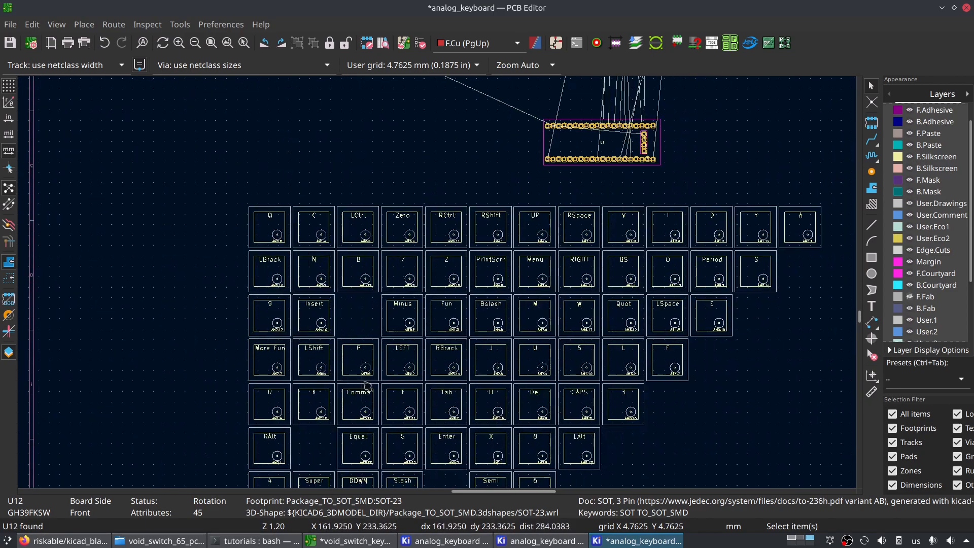
scroll(437, 285, "up", 4)
scroll(439, 287, "down", 5)
middle_click_drag(702, 355, 485, 325)
scroll(485, 325, "up", 1)
middle_click_drag(600, 179, 587, 325)
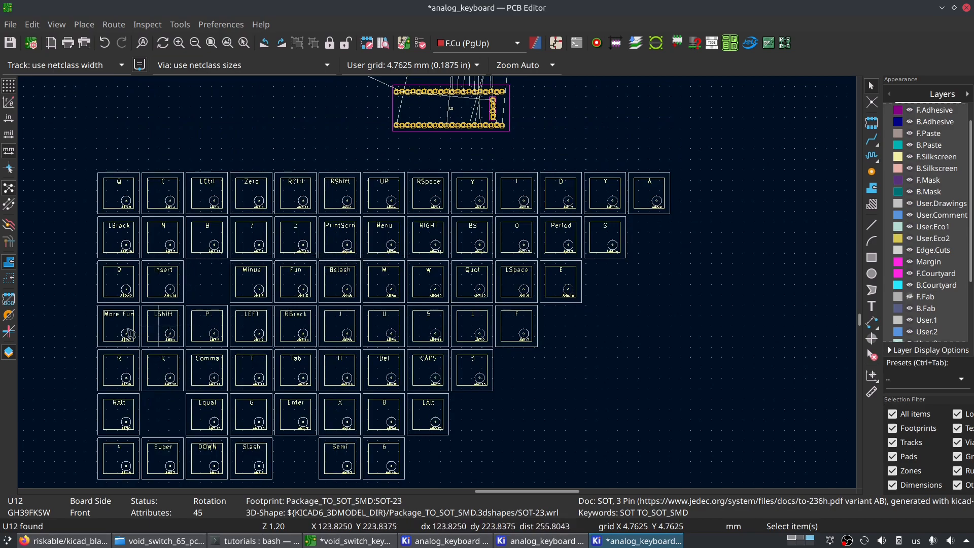
middle_click_drag(257, 388, 349, 325)
scroll(349, 359, "up", 1)
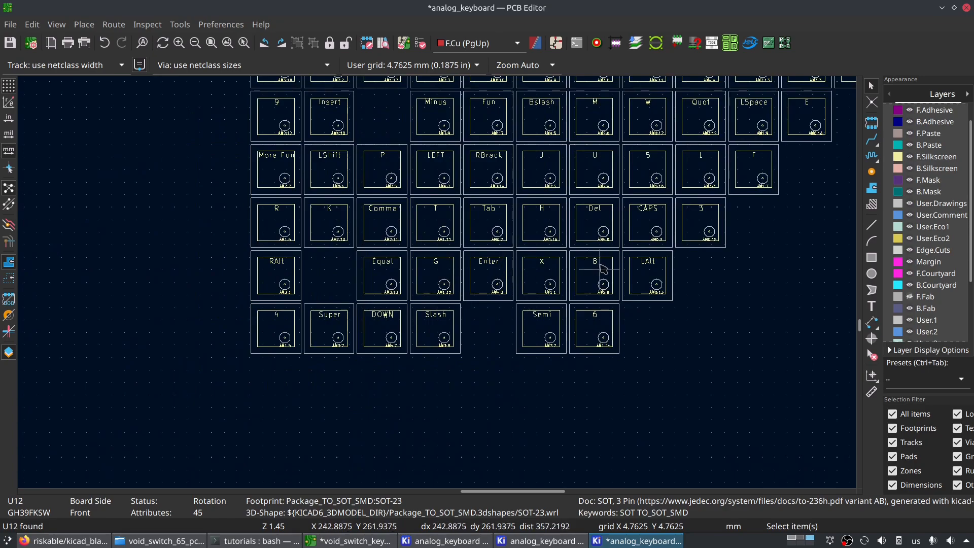
middle_click_drag(656, 243, 576, 272)
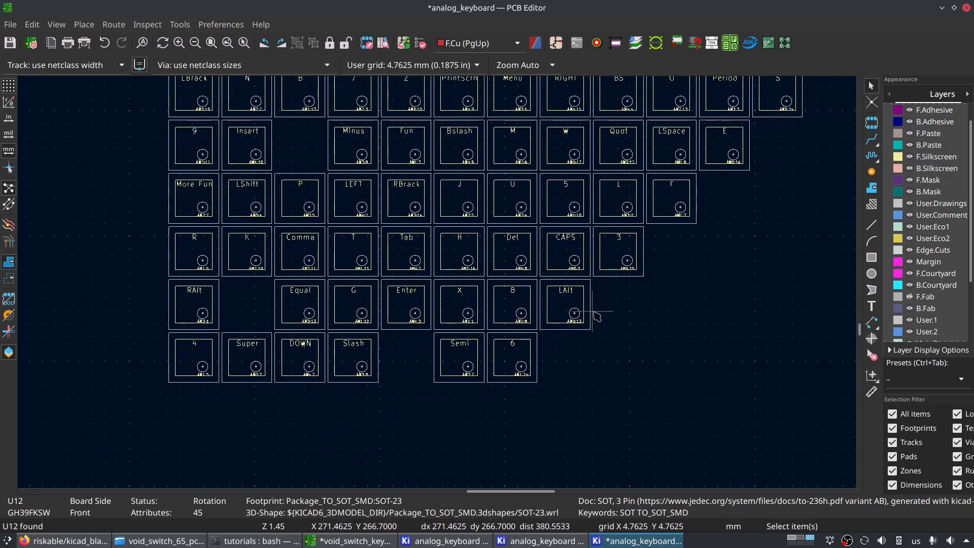
middle_click_drag(607, 145, 496, 255)
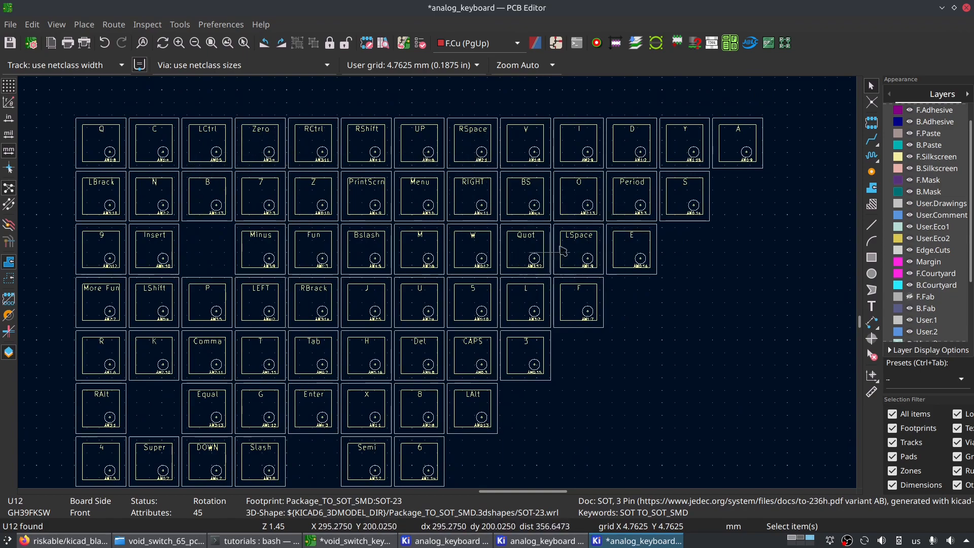
middle_click_drag(390, 370, 446, 302)
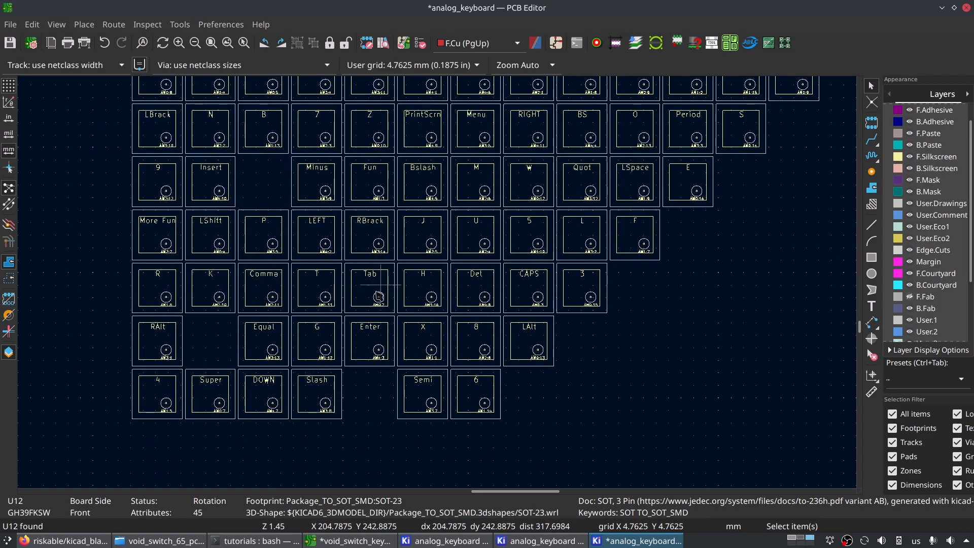
- Move the Tab switch footprint directly below the ESC switch, with their outlines touching and left edges aligned
left_click(375, 292)
middle_click_drag(206, 122, 274, 429)
middle_click_drag(237, 196, 284, 392)
scroll(287, 354, "up", 4)
middle_click_drag(186, 284, 546, 341)
left_click(396, 307)
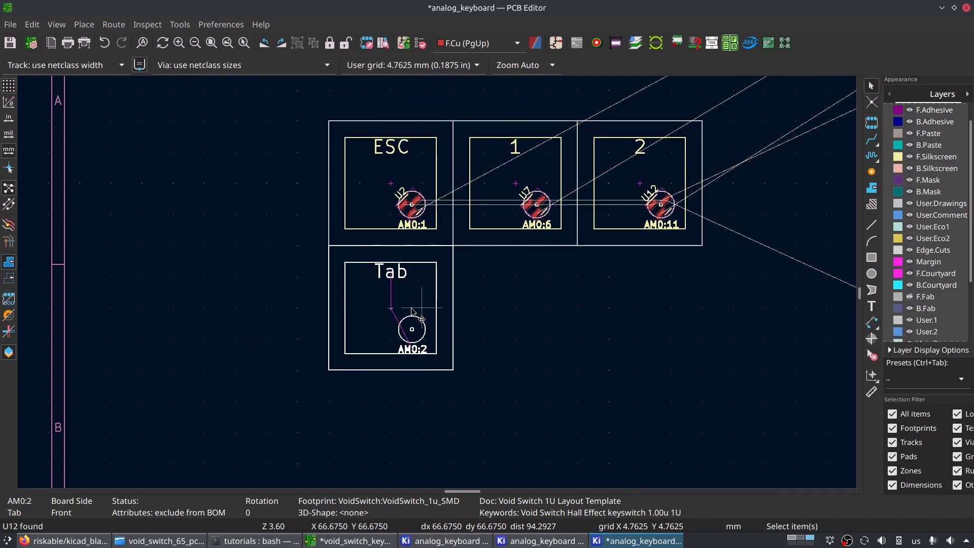
key("m")
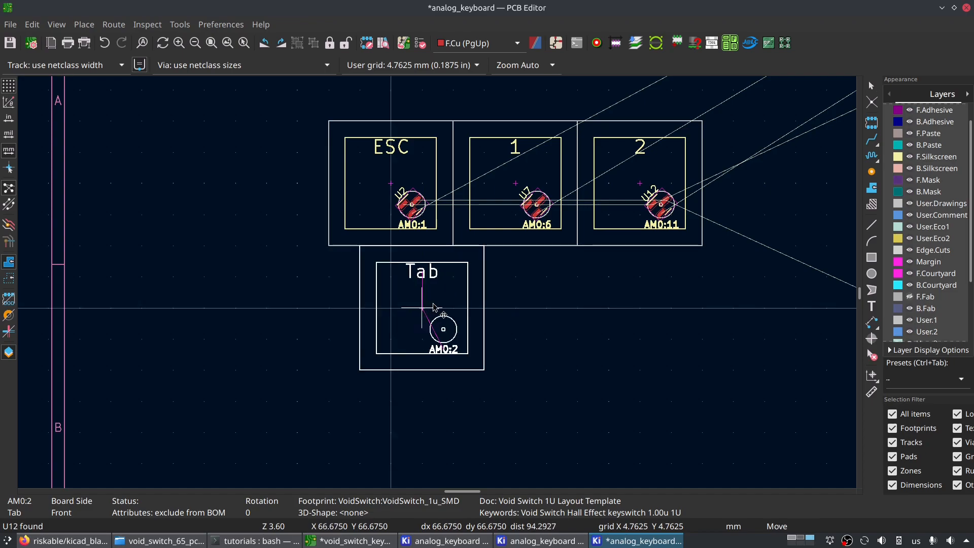
left_click(403, 323)
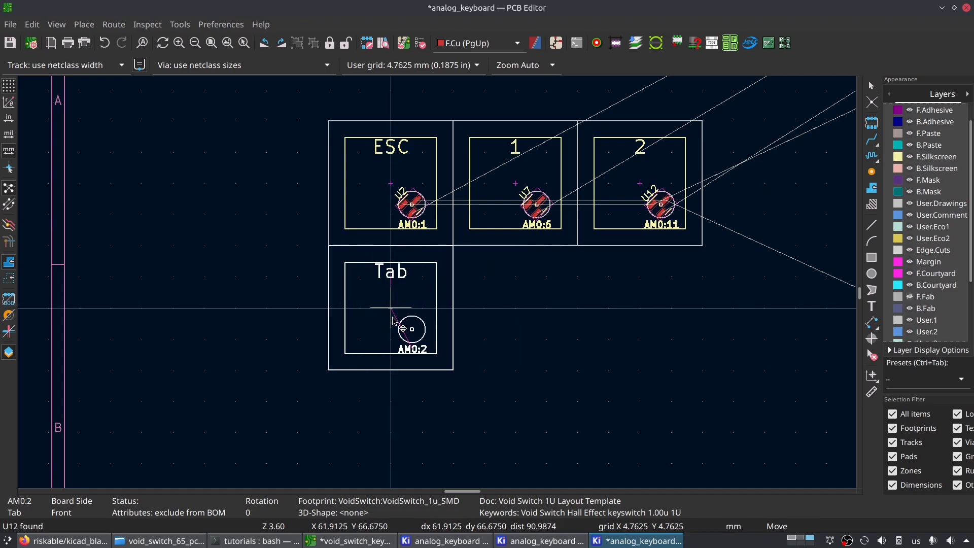
- Assign the VoidSwitch_1.75u_SMD footprint to the Tab key symbol in the schematic
key("alt+Tab")
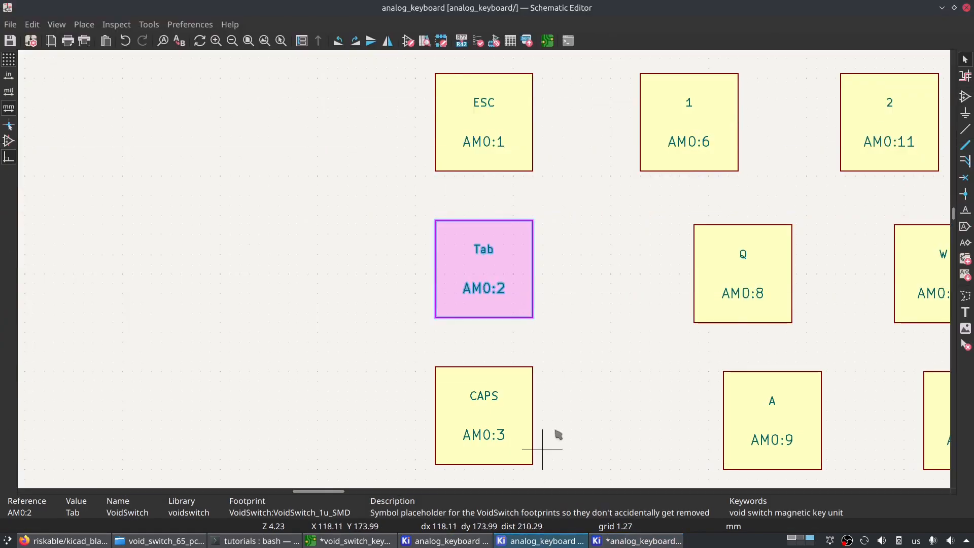
double_click(507, 272)
left_click(384, 240)
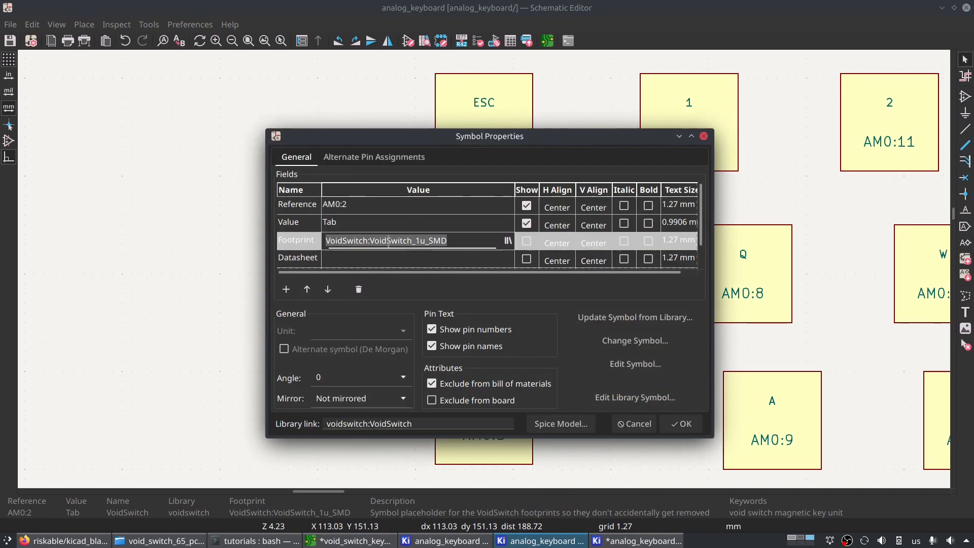
left_click(419, 239)
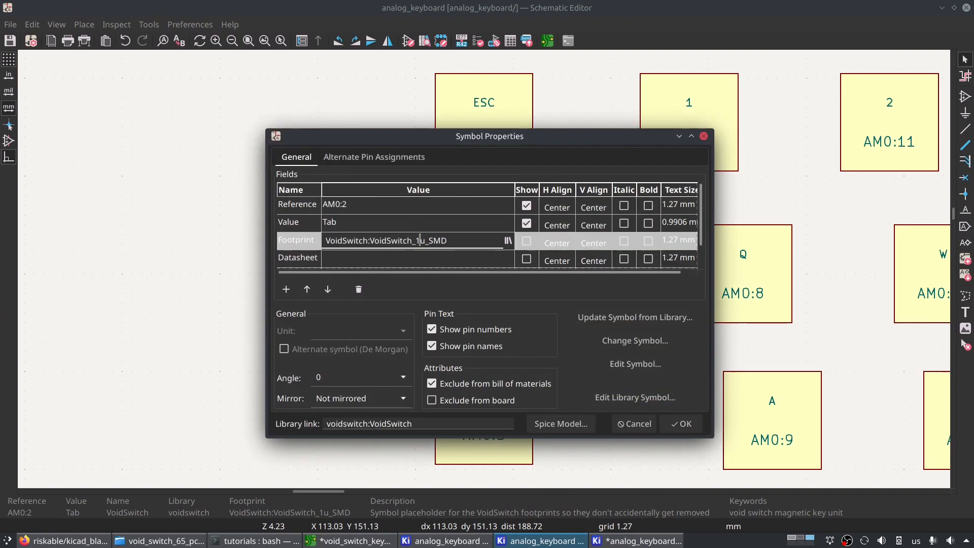
left_click(508, 241)
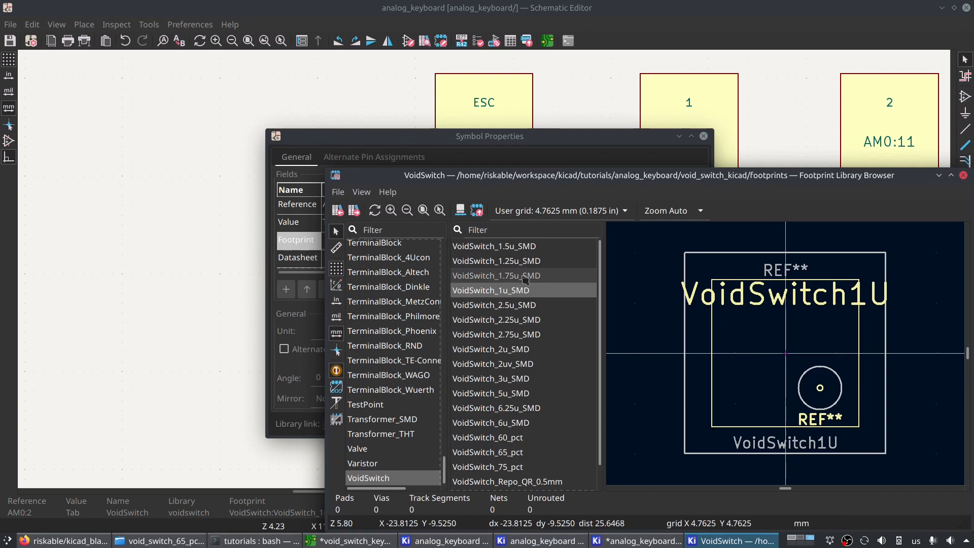
double_click(524, 277)
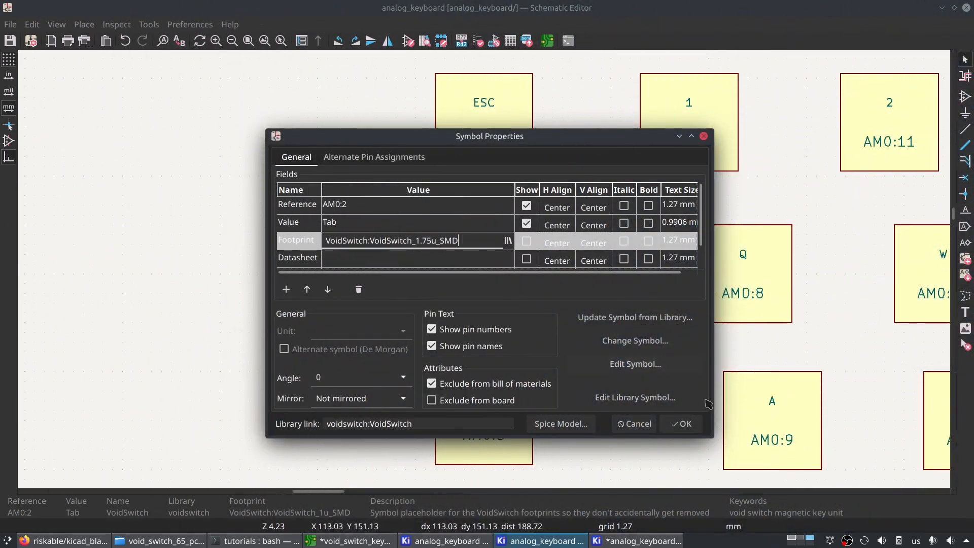
left_click(682, 424)
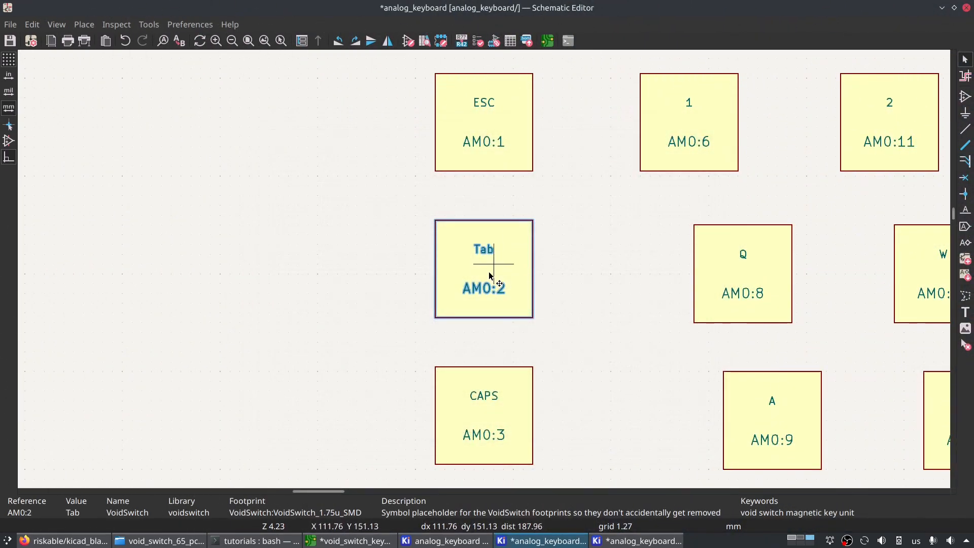
- Check the Tab key's size on the void_switch_keyboard board and assign VoidSwitch_1.5u_SMD to the Tab symbol in the analog_keyboard schematic
left_click(353, 541)
scroll(511, 311, "down", 2)
middle_click_drag(437, 398, 445, 256)
left_click(439, 317)
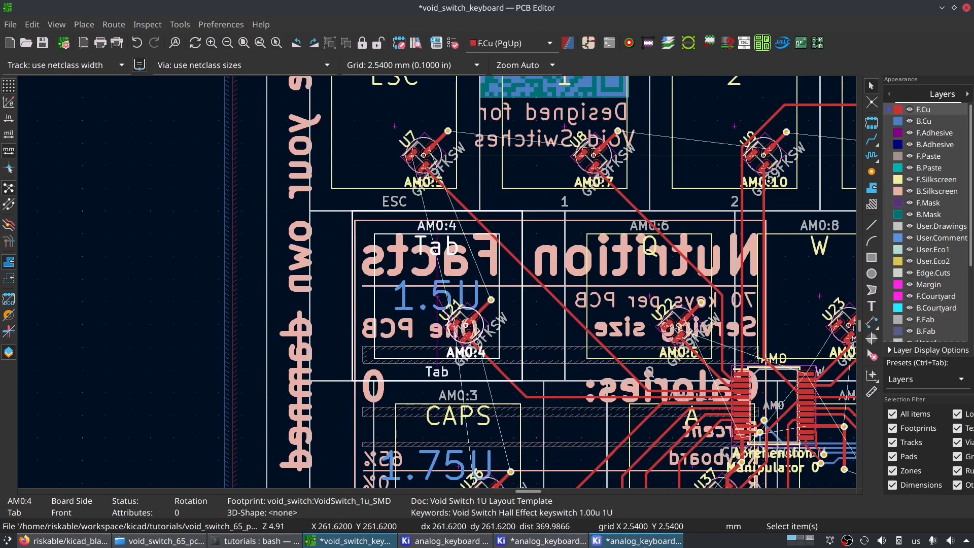
left_click(632, 541)
left_click(533, 541)
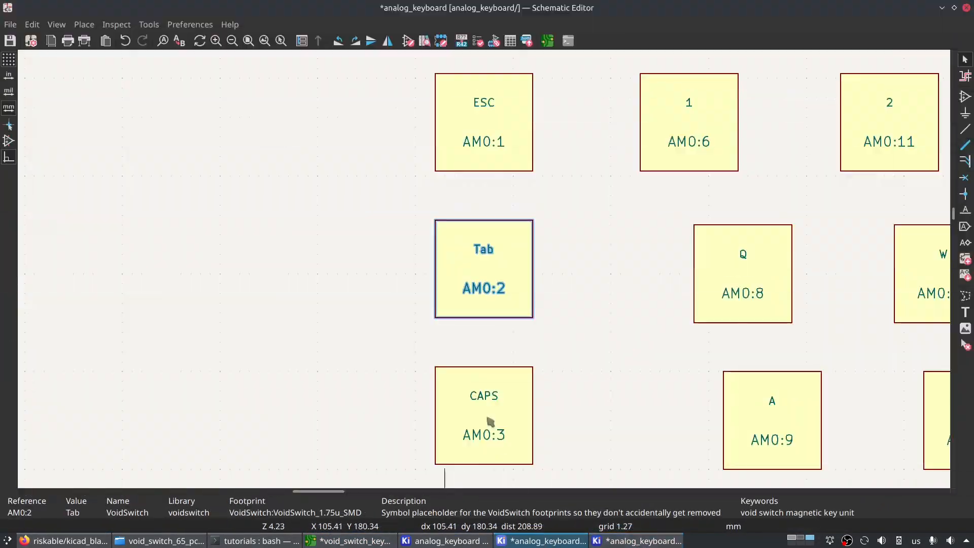
double_click(503, 304)
left_click(509, 241)
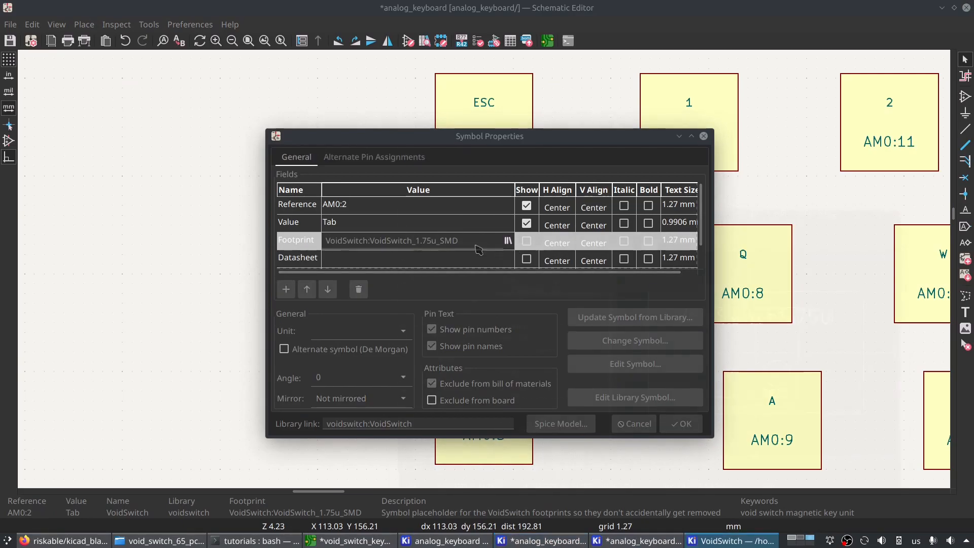
double_click(527, 248)
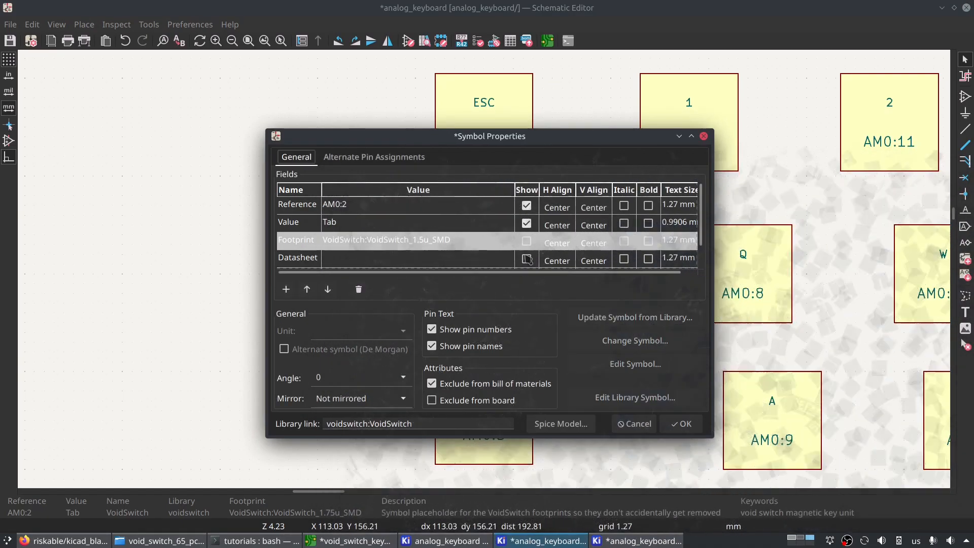
left_click(681, 422)
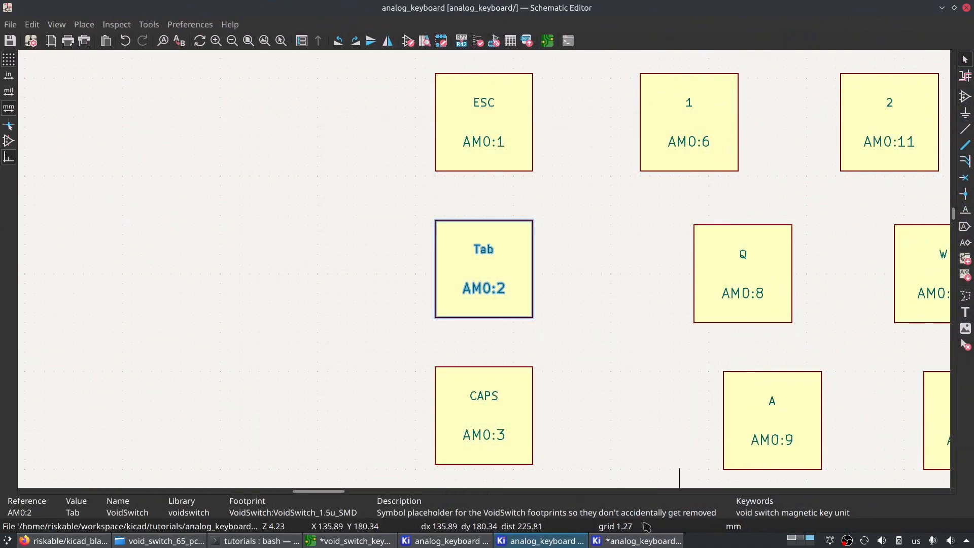
- Update the analog_keyboard PCB from the schematic to apply the Tab switch's new footprint
left_click(648, 545)
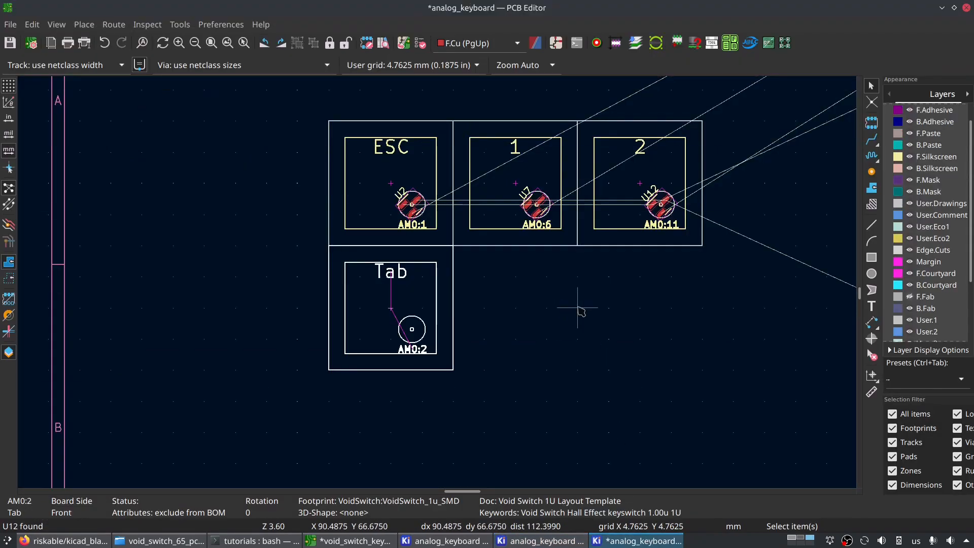
left_click(406, 44)
left_click(661, 405)
left_click(607, 405)
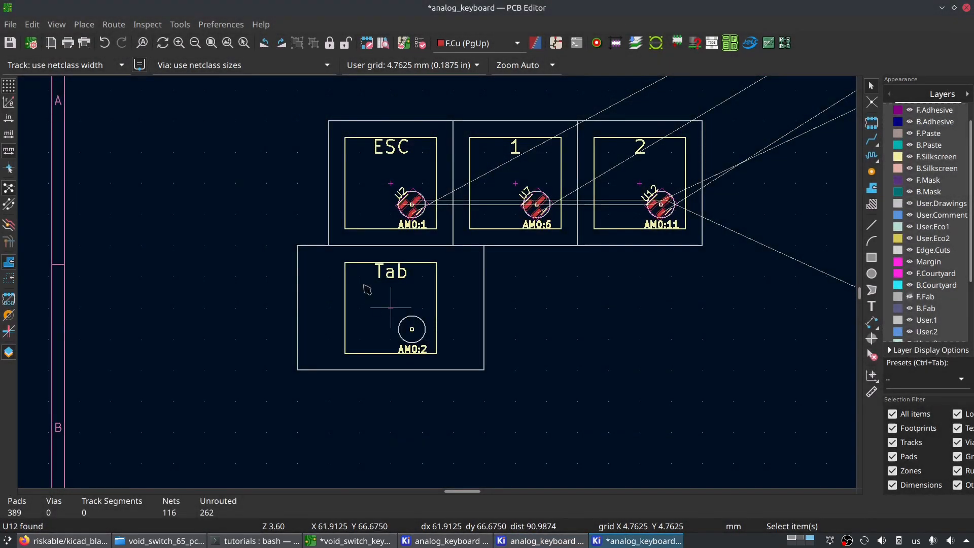
- Move the 1.5U Tab switch footprint sideways until its left edge aligns with the ESC switch's left edge
left_click(417, 289)
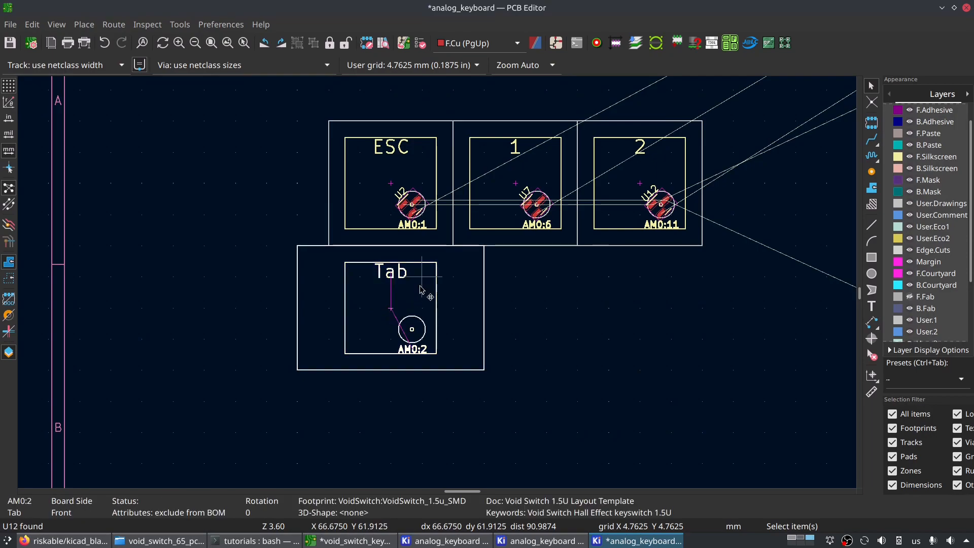
scroll(406, 309, "up", 2)
key("m")
left_click(439, 288)
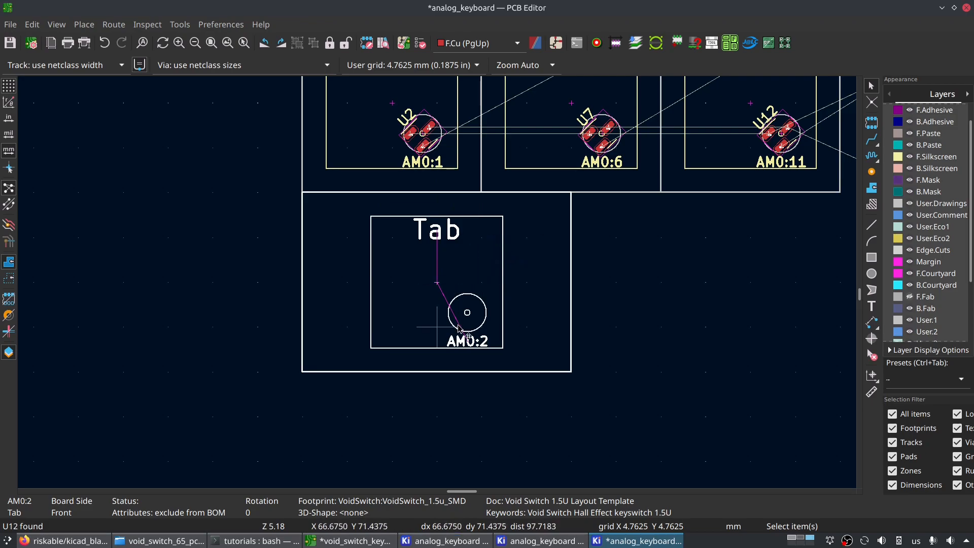
- Open the exact-move settings for the Tab switch footprint
key("ctrl+m")
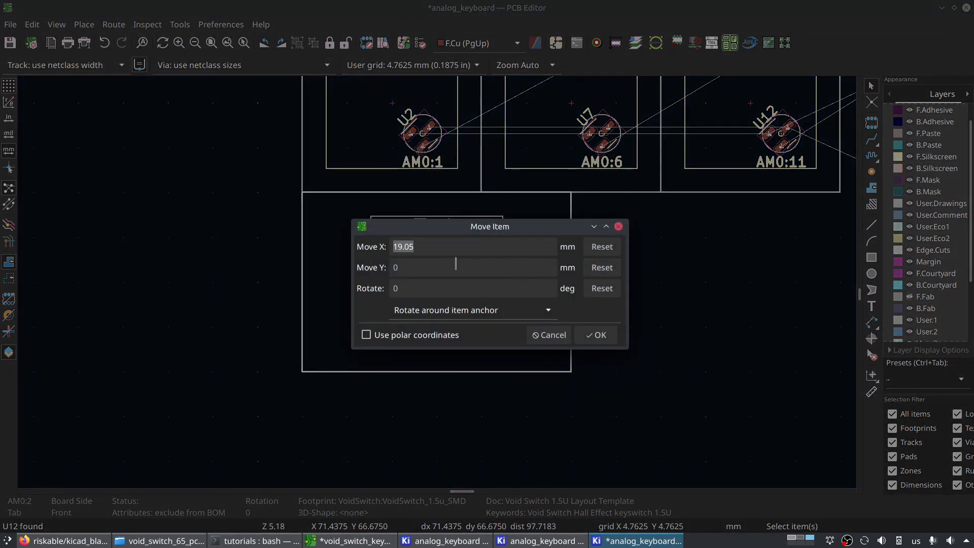
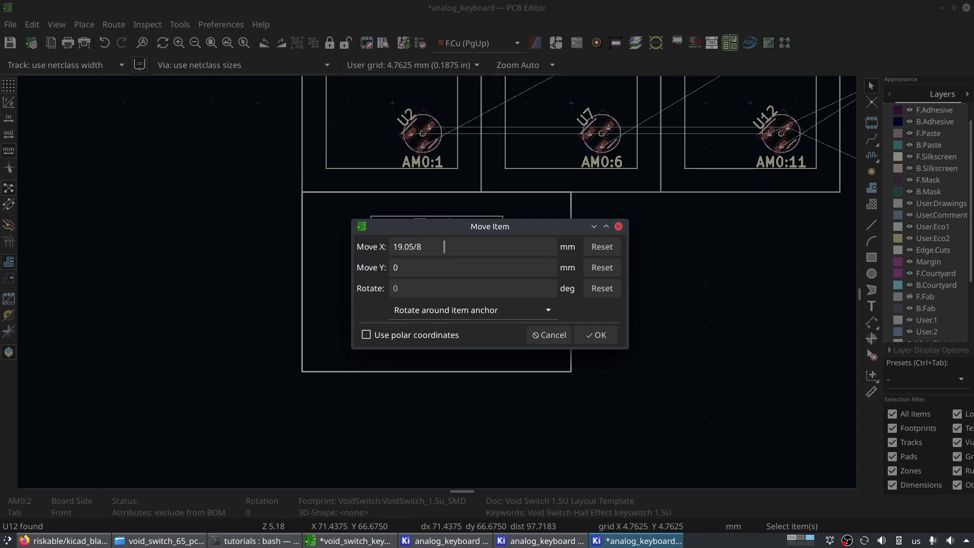
- Dismiss the exact-move settings without moving the Tab switch and look through the unplaced switch footprints for the CAPS key
left_click(548, 335)
scroll(503, 345, "down", 4)
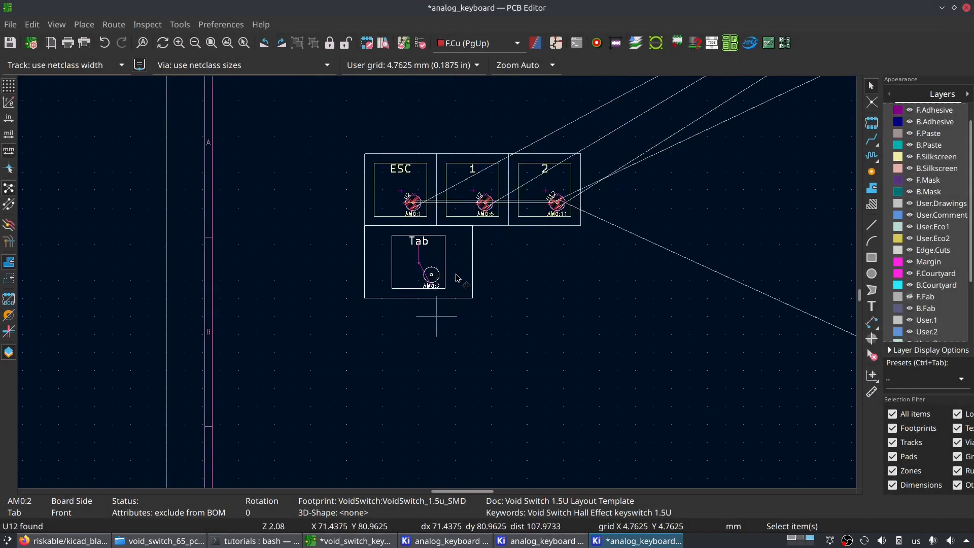
middle_click_drag(471, 240, 457, 269)
scroll(448, 318, "down", 3)
middle_click_drag(555, 398, 280, 137)
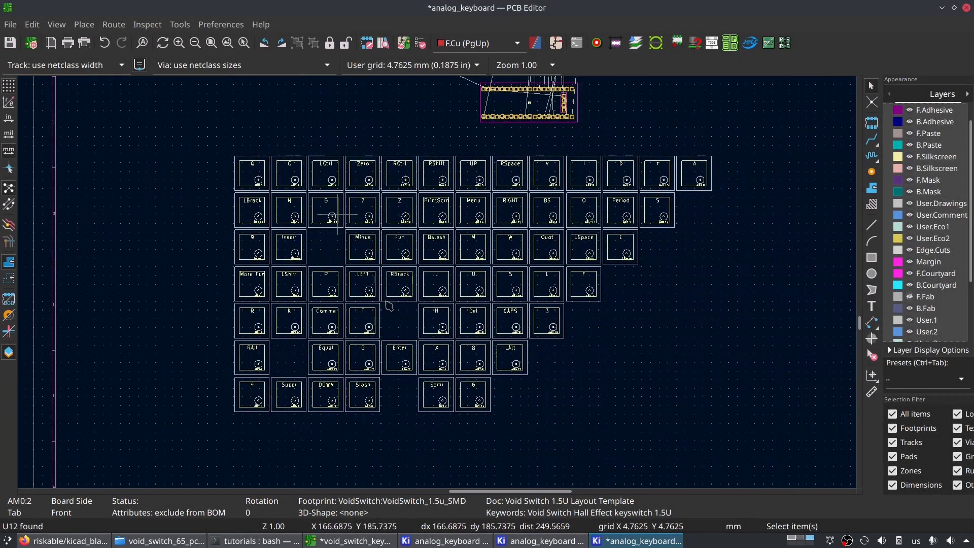
scroll(380, 282, "up", 2)
middle_click_drag(583, 324, 483, 333)
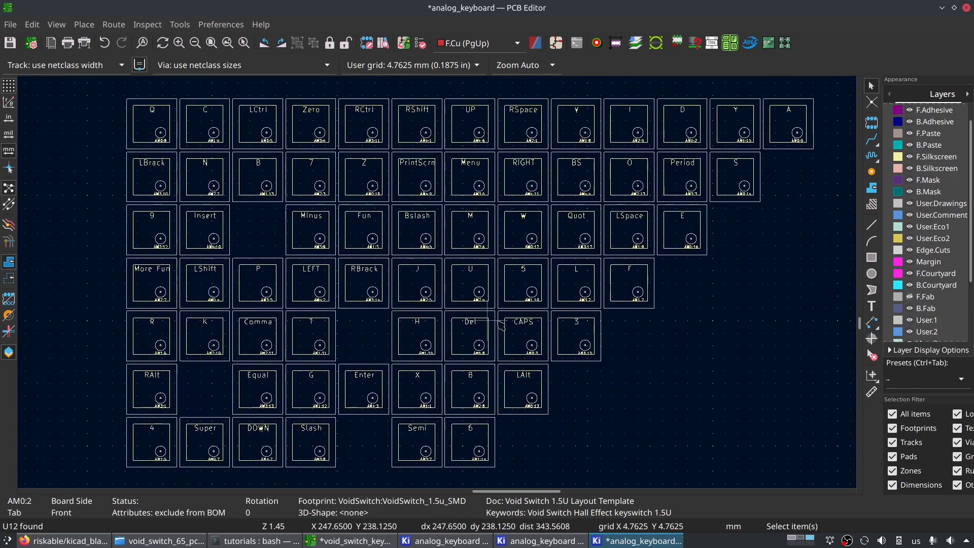
middle_click_drag(579, 302, 571, 266)
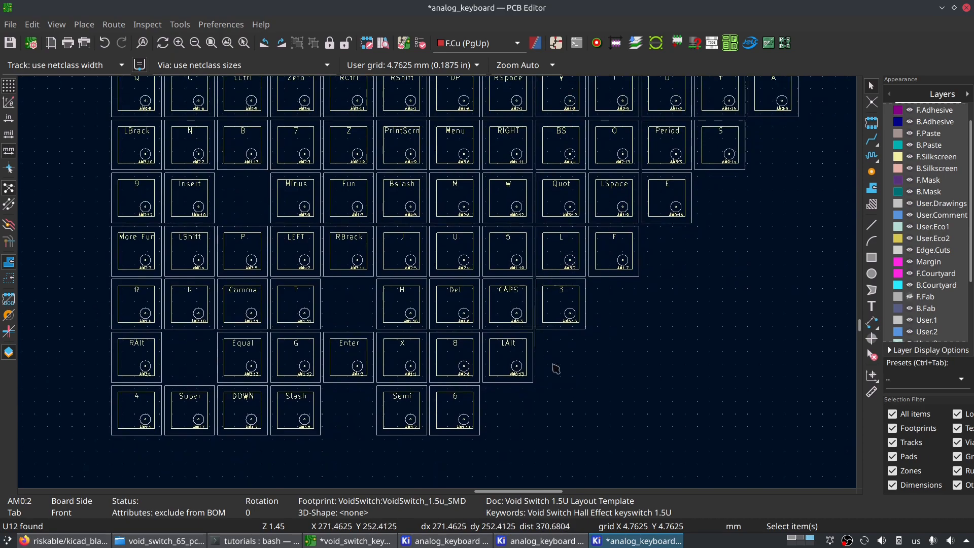
- Select the CAPS symbol in the analog_keyboard schematic and place its switch footprint on the PCB directly below the Tab switch
left_click(540, 540)
left_click(457, 291)
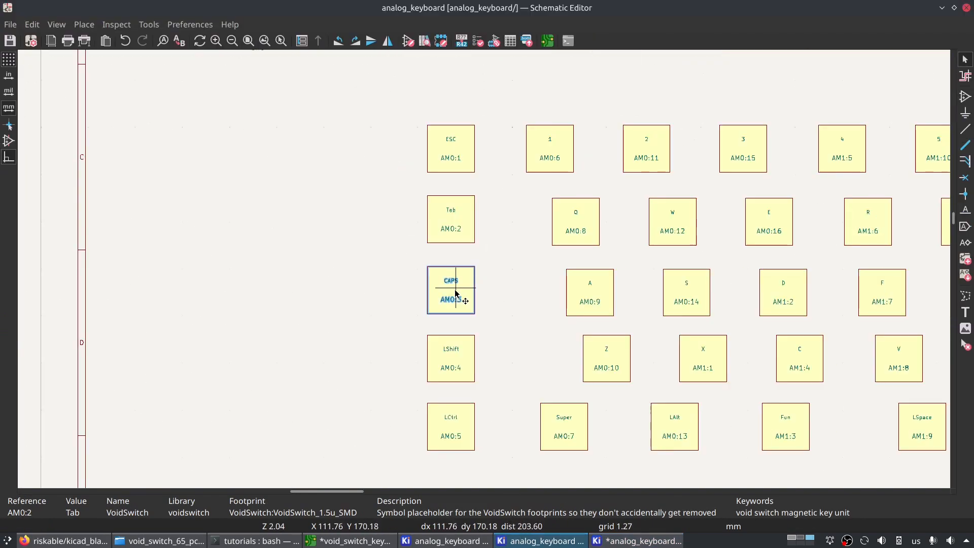
scroll(487, 272, "down", 3)
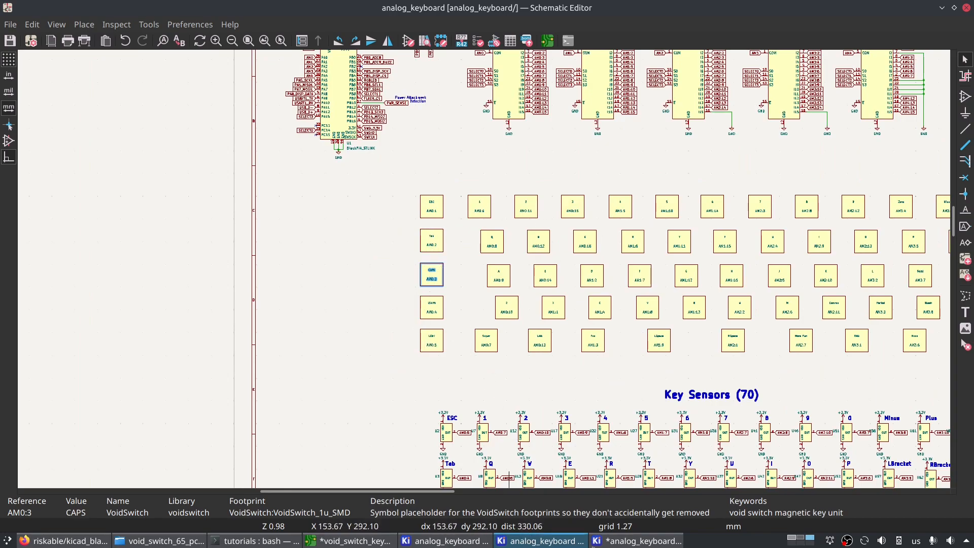
left_click(593, 543)
scroll(442, 294, "down", 3)
key("m")
middle_click_drag(269, 259, 655, 464)
scroll(328, 310, "down", 3)
middle_click_drag(405, 195, 430, 407)
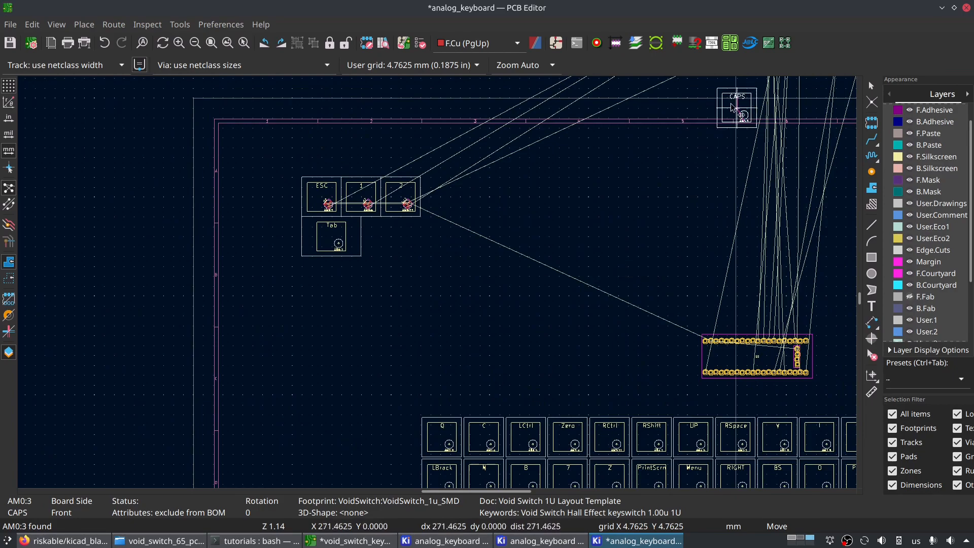
scroll(429, 325, "down", 3)
scroll(435, 283, "up", 3)
scroll(511, 219, "up", 3)
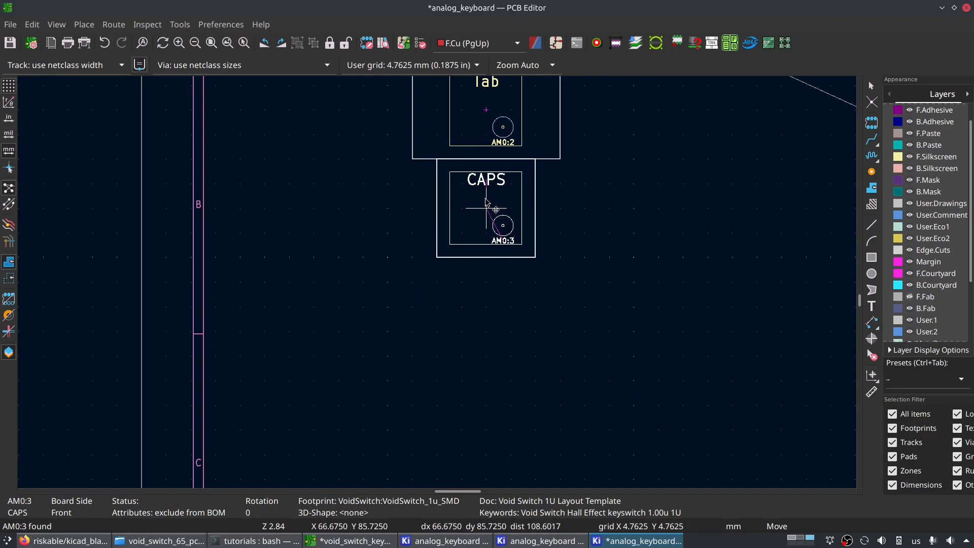
left_click(487, 205)
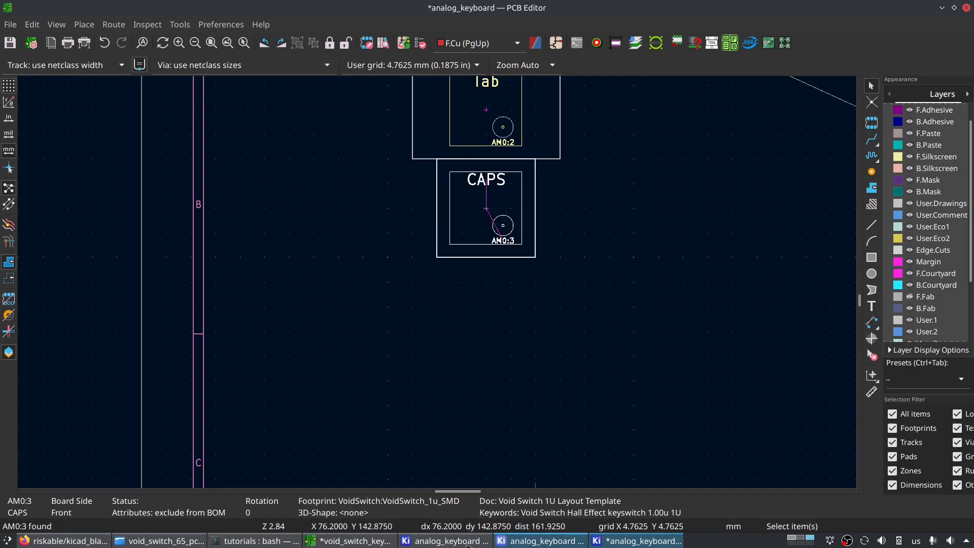
- Check the CAPS key's size on the void_switch_keyboard board, assign VoidSwitch_1.75u_SMD to the CAPS symbol in the analog_keyboard schematic, and save
left_click(365, 542)
scroll(437, 285, "down", 1)
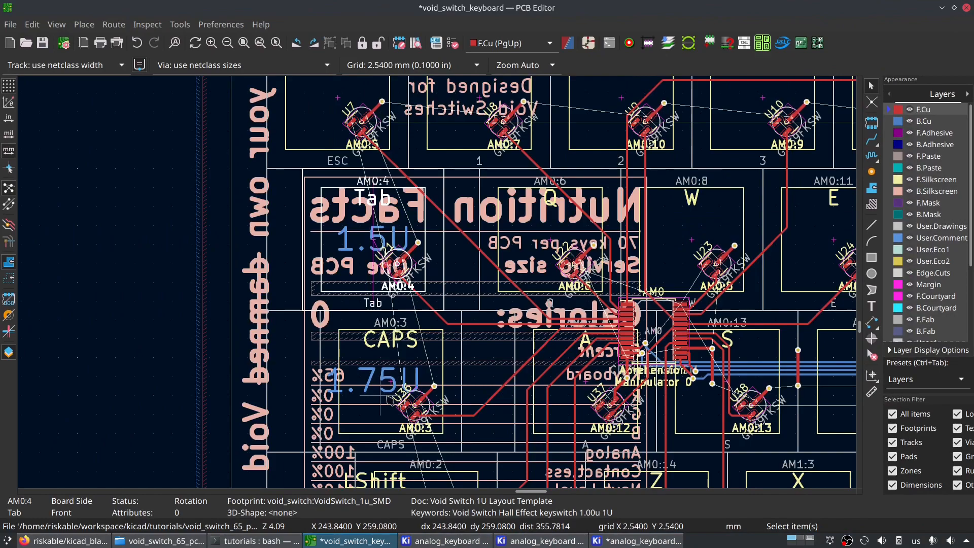
left_click(544, 542)
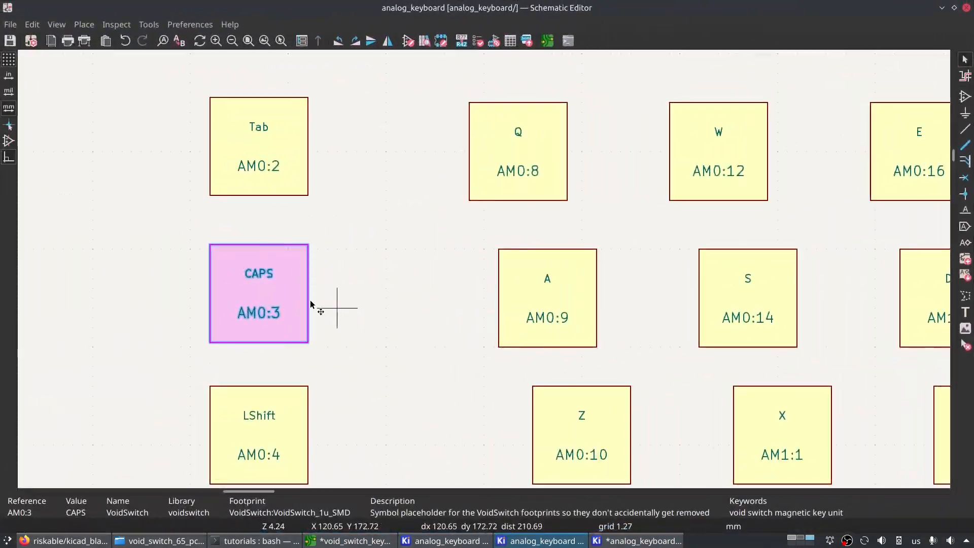
double_click(353, 304)
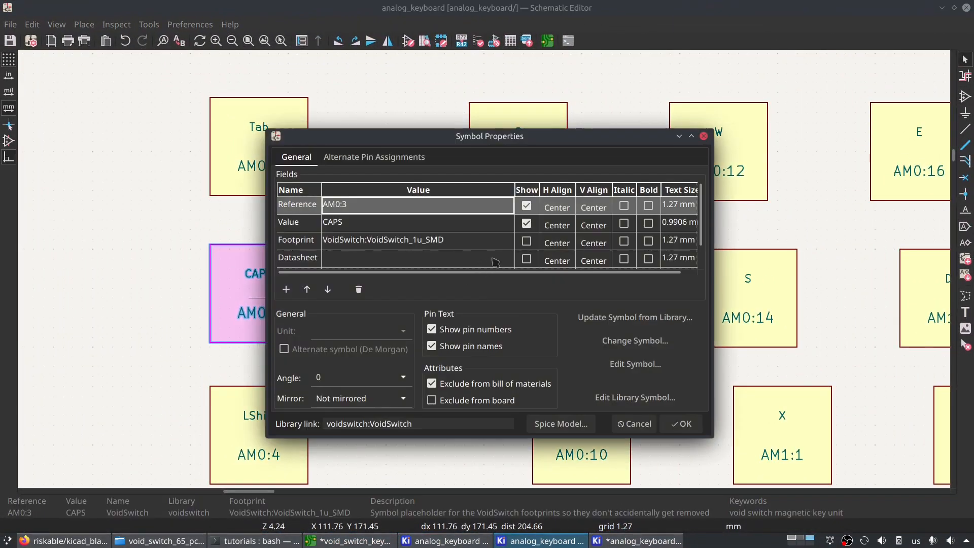
left_click(469, 241)
left_click(508, 241)
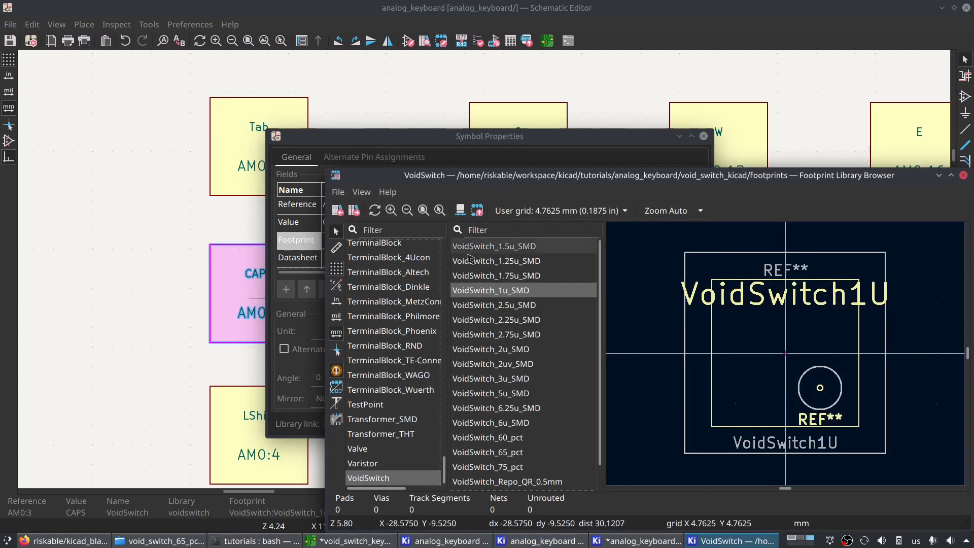
double_click(555, 282)
left_click(681, 425)
key("ctrl+s")
- Update the analog_keyboard PCB from the schematic to apply the CAPS switch's new footprint
left_click(618, 541)
left_click(420, 44)
left_click(660, 406)
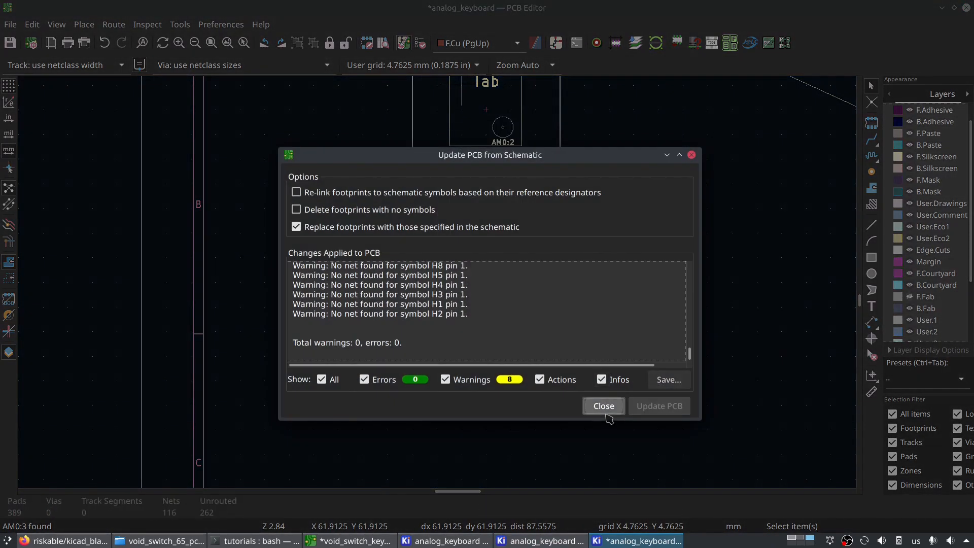
left_click(605, 408)
- Move the CAPS switch footprint exactly 19.05/8 mm in X and 0 mm in Y to align its left edge with the Tab switch
scroll(440, 285, "down", 3)
scroll(437, 274, "up", 4)
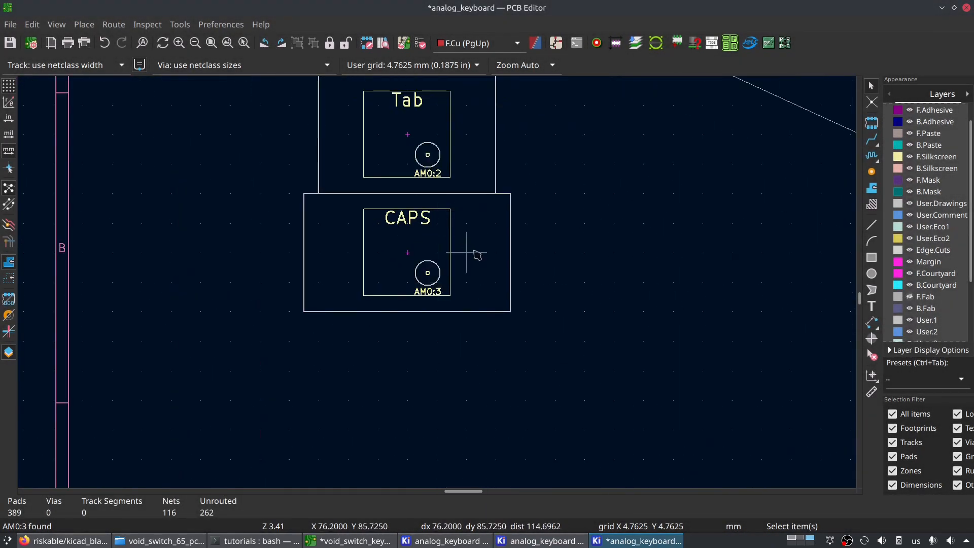
scroll(472, 250, "up", 1)
left_click(440, 283)
middle_click_drag(396, 153, 384, 257)
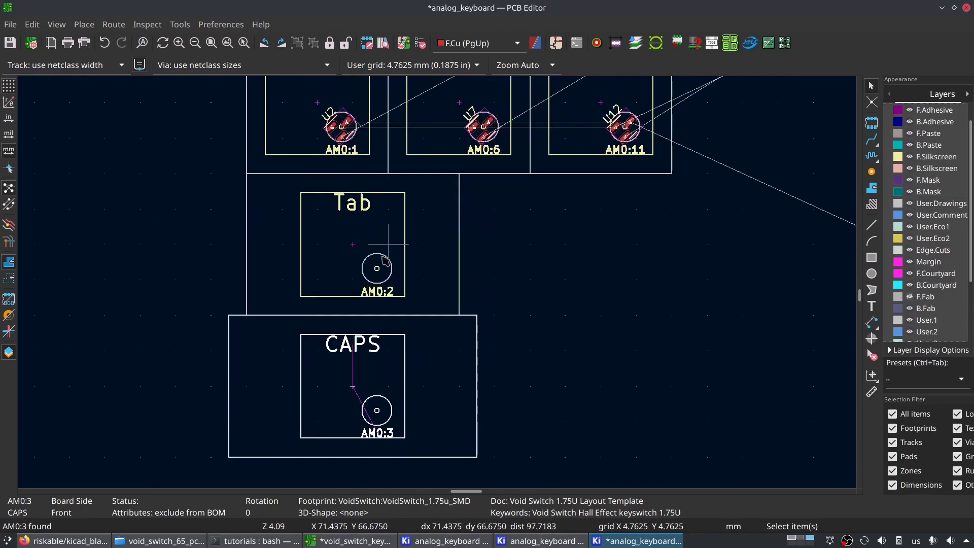
key("m")
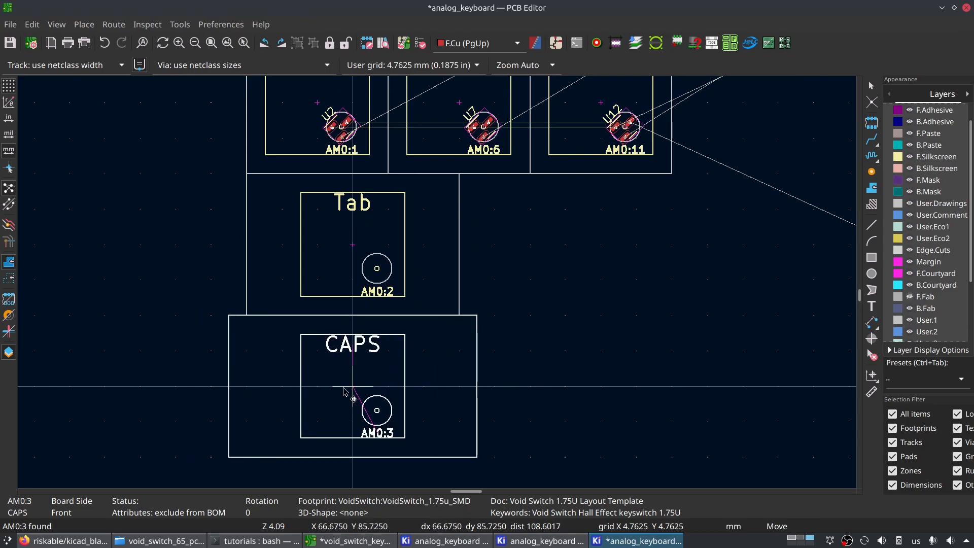
left_click(348, 396)
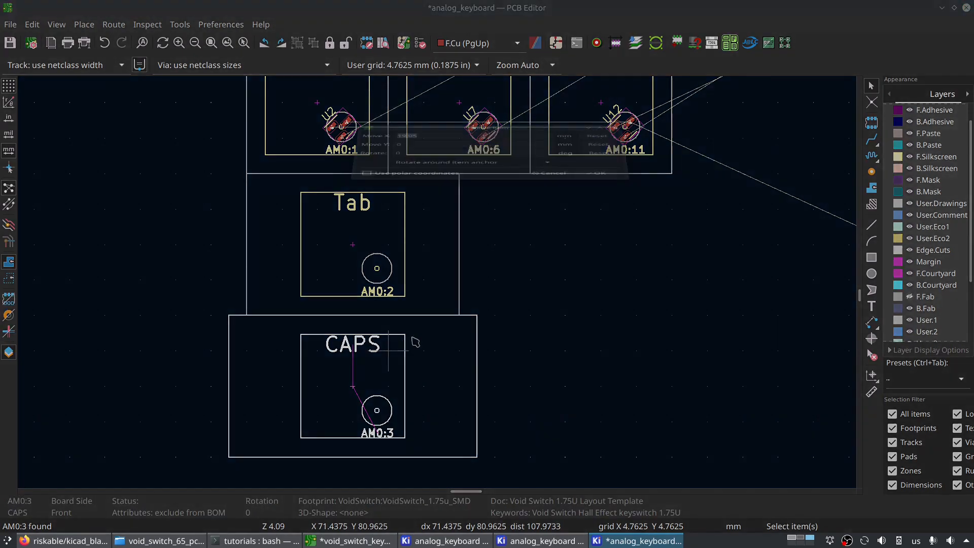
key("shift+m")
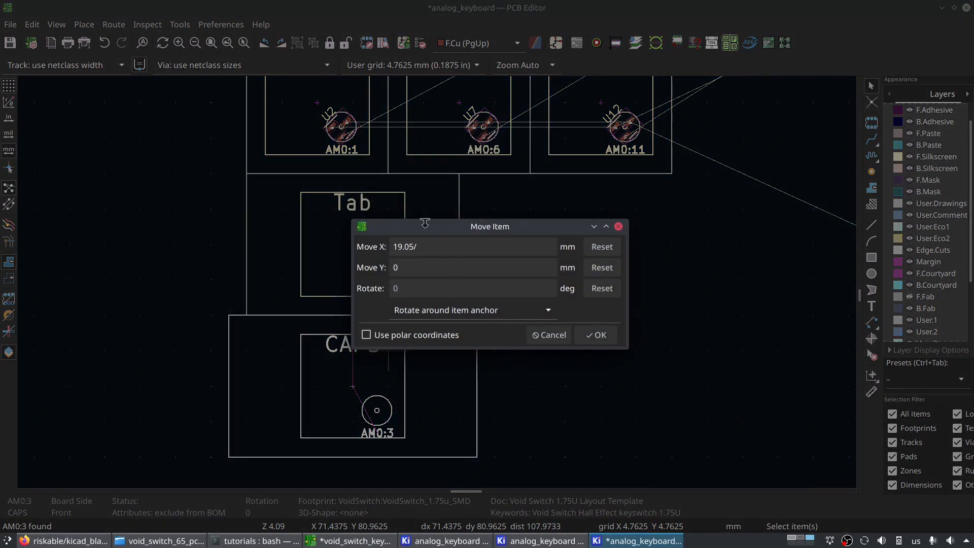
key("Return")
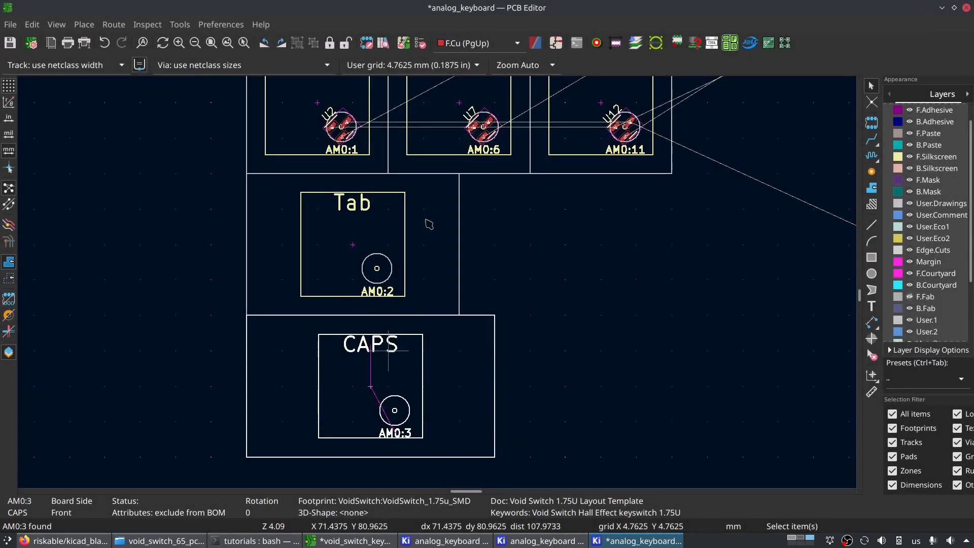
- Find the CapsLk hall sensor U4 in the schematic and bring its footprint on the PCB over to the ESC and Tab switches
scroll(444, 332, "down", 4)
middle_click_drag(441, 329, 418, 301)
scroll(418, 304, "up", 4)
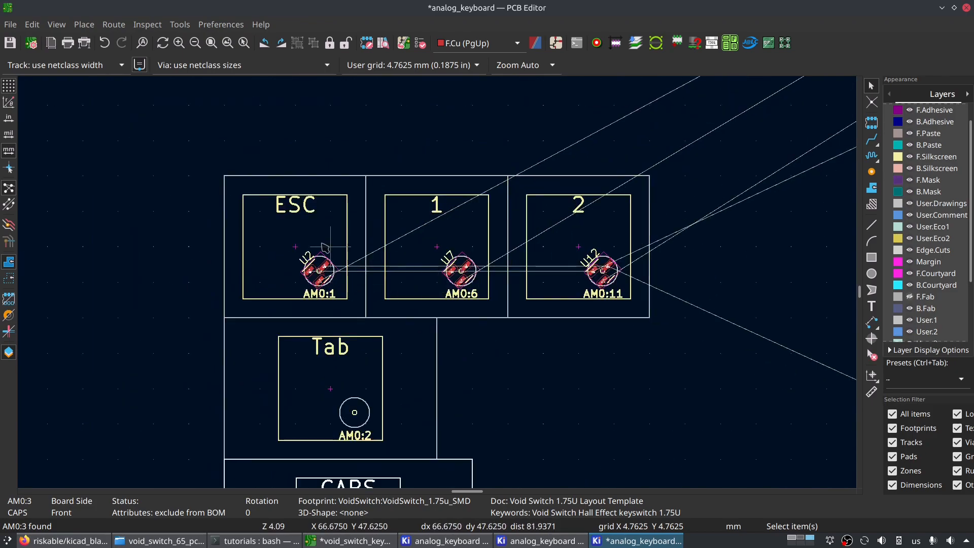
left_click(539, 540)
scroll(483, 271, "down", 4)
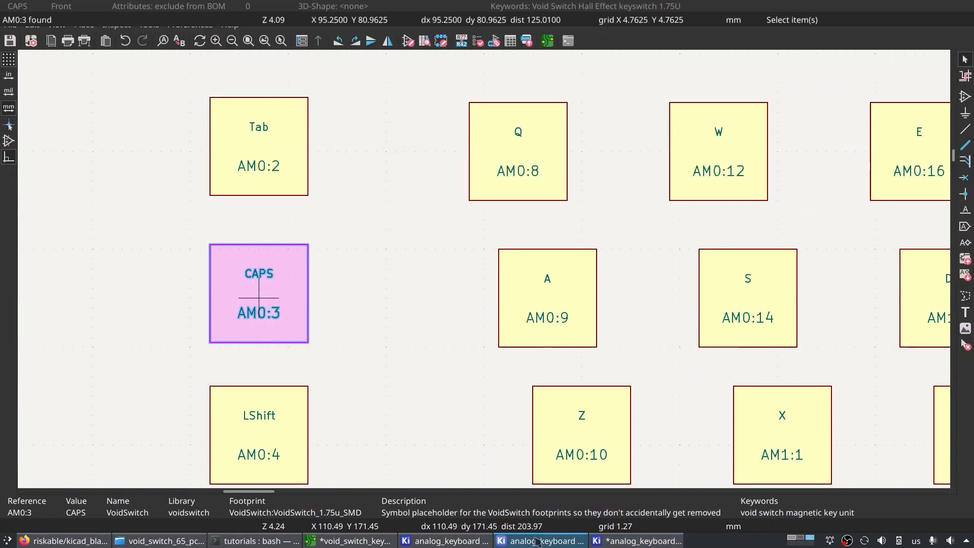
middle_click_drag(589, 345, 503, 88)
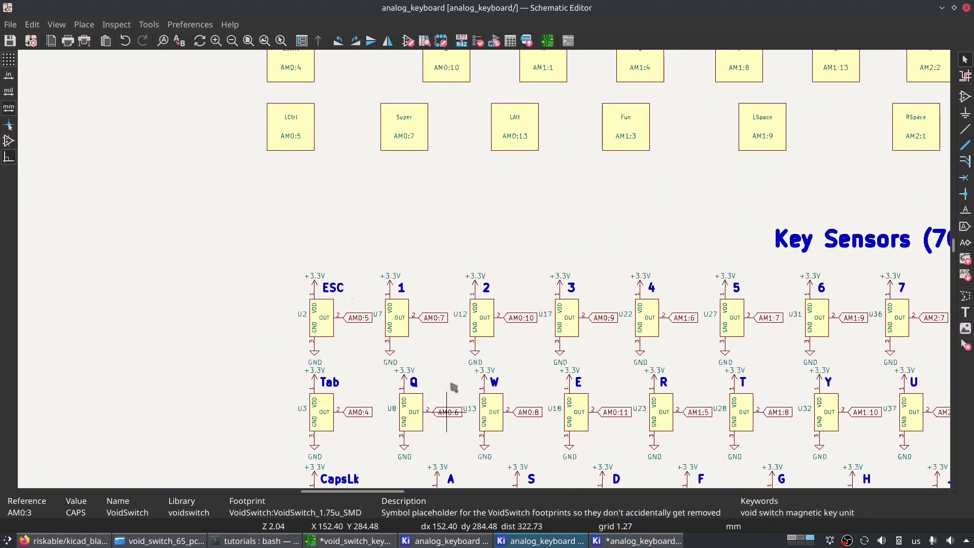
middle_click_drag(449, 410, 466, 209)
left_click(338, 332)
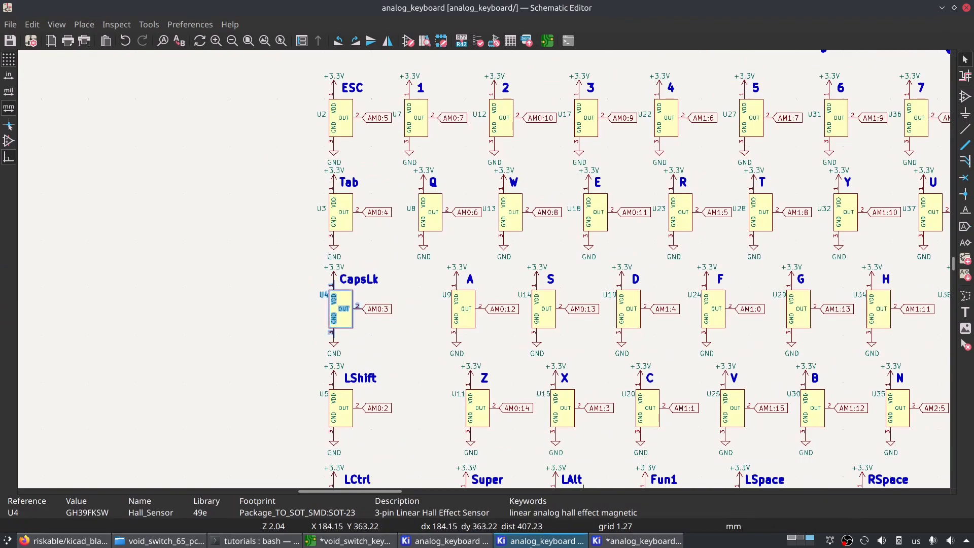
key("m")
scroll(412, 283, "down", 9)
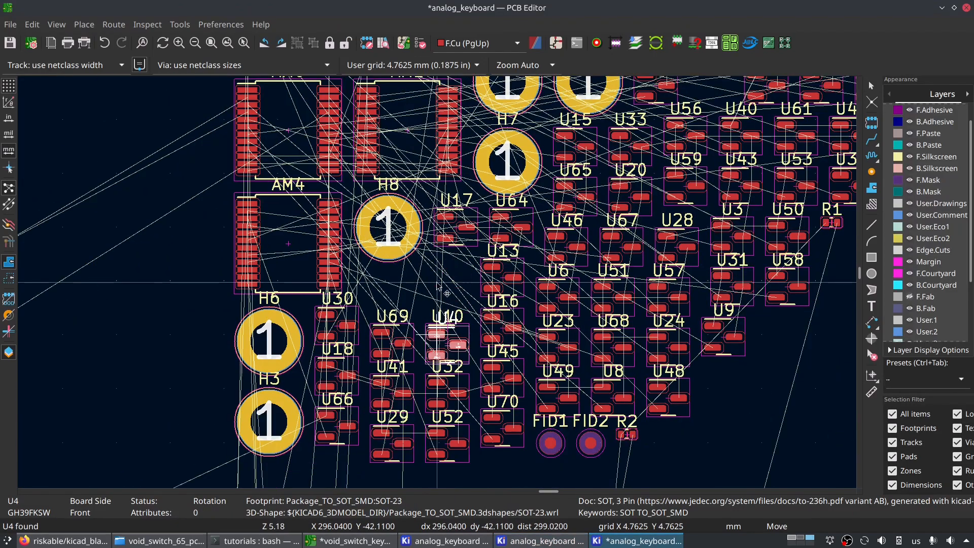
scroll(441, 284, "up", 7)
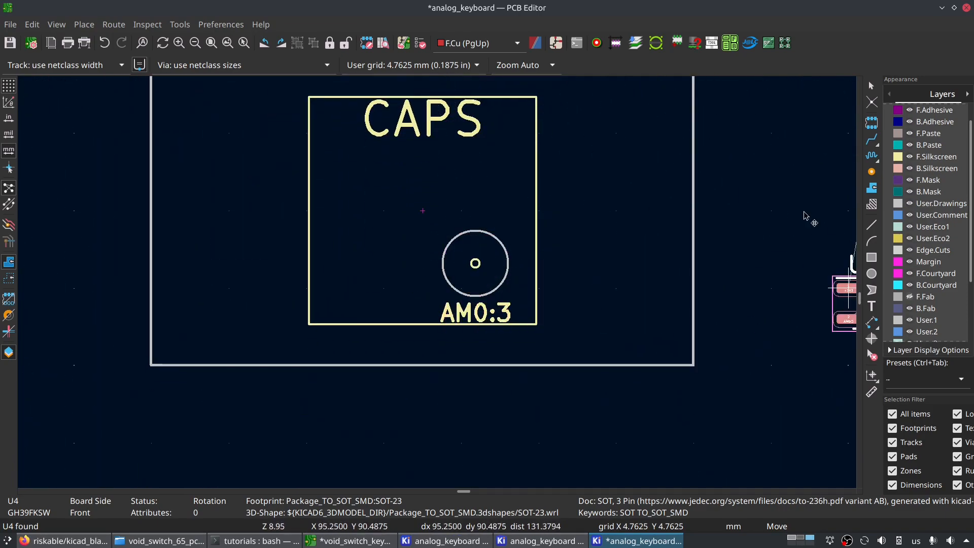
scroll(446, 219, "down", 3)
middle_click_drag(421, 96, 447, 335)
scroll(448, 337, "up", 2)
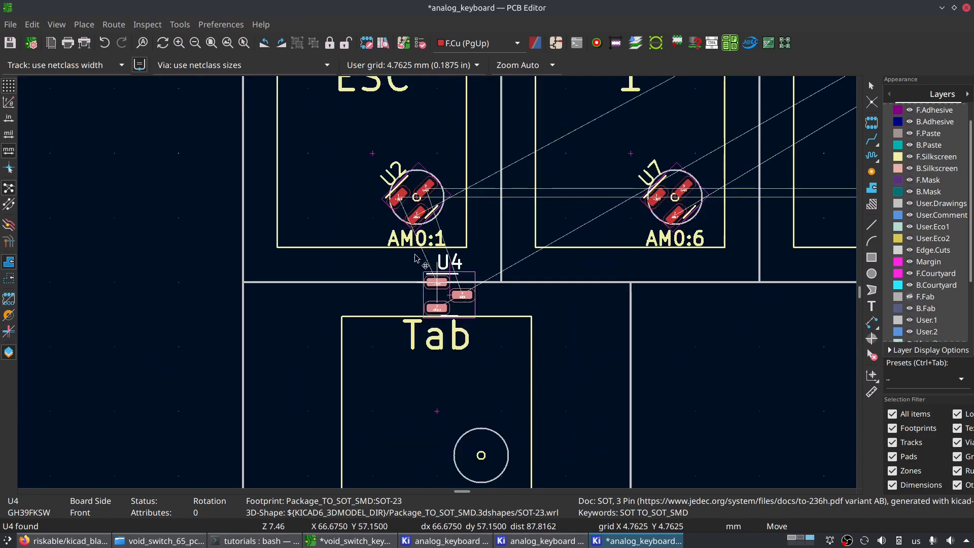
- Rotate sensor U4 to 45 degrees and centre it on the ESC switch's sensor circle, directly over U2
key("r")
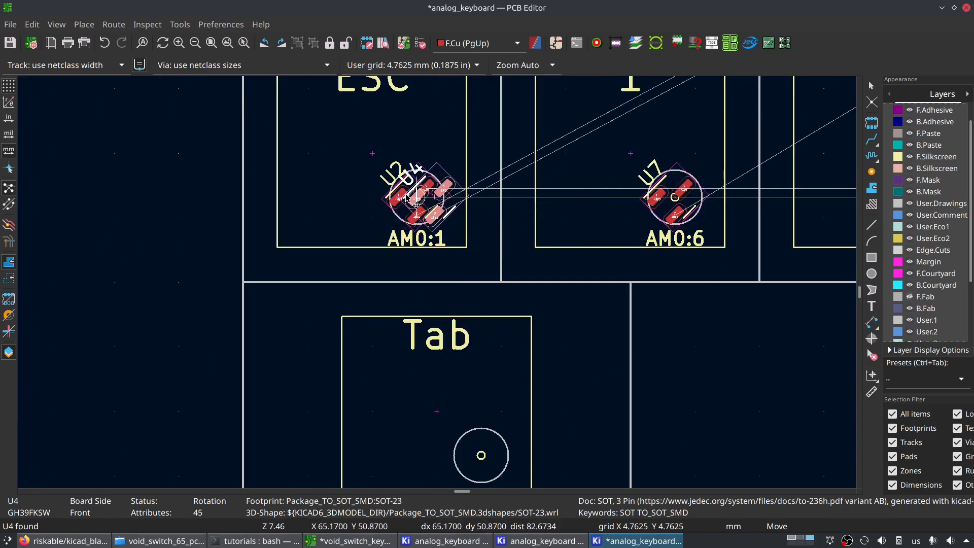
left_click(565, 160)
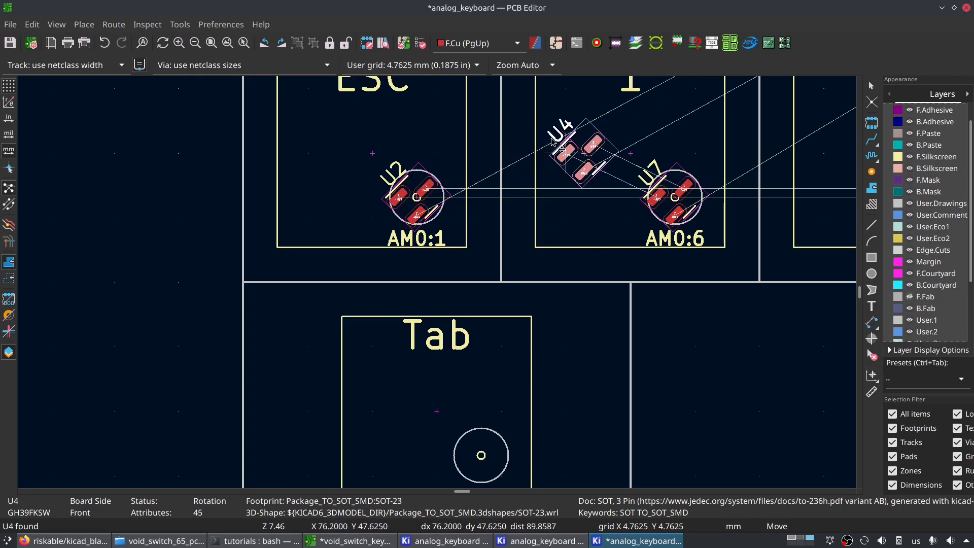
scroll(571, 155, "up", 3)
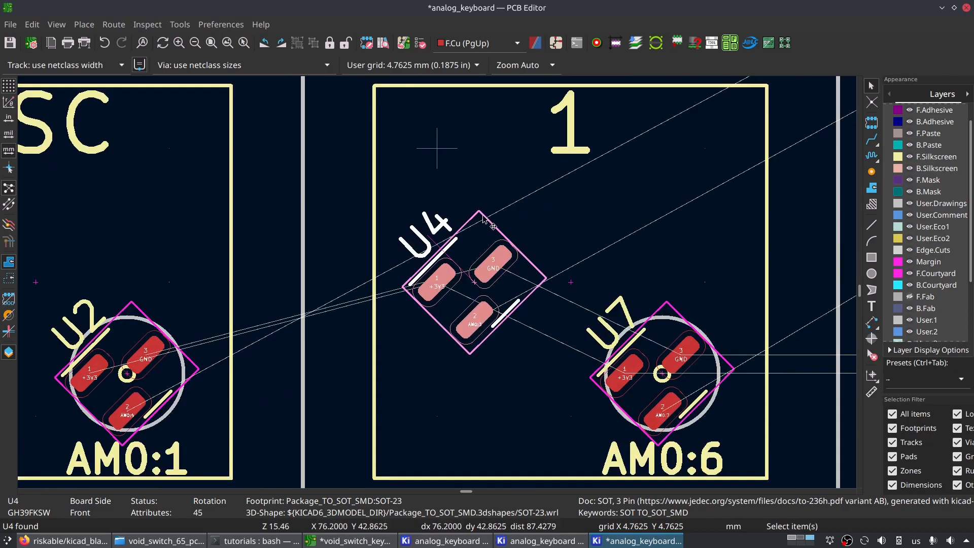
left_click_drag(474, 214, 408, 221)
scroll(407, 219, "down", 2)
left_click(409, 221)
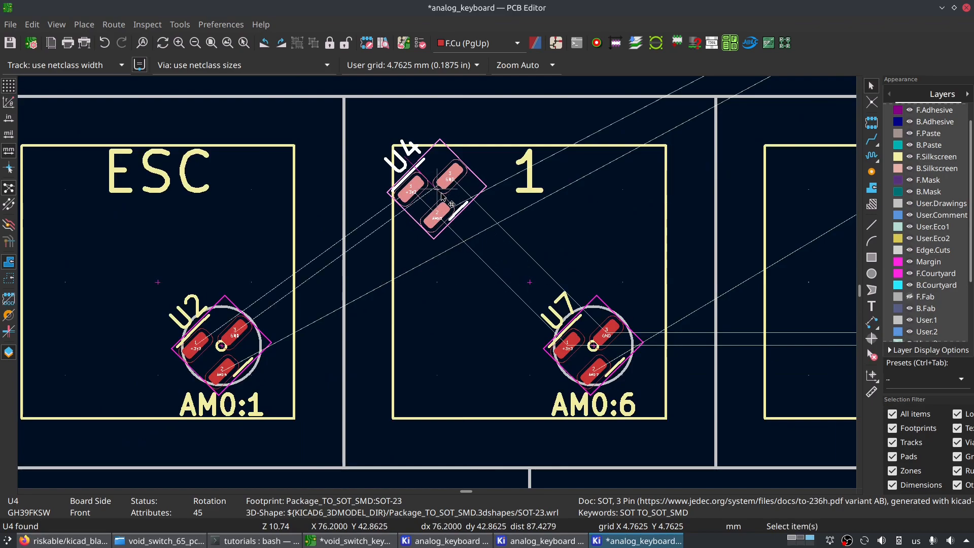
left_click_drag(432, 196, 223, 346)
- Move sensor U4 exactly 0 mm in X and 19.05*2 mm in Y, down to the CAPS switch's row
key("ctrl+shift+m")
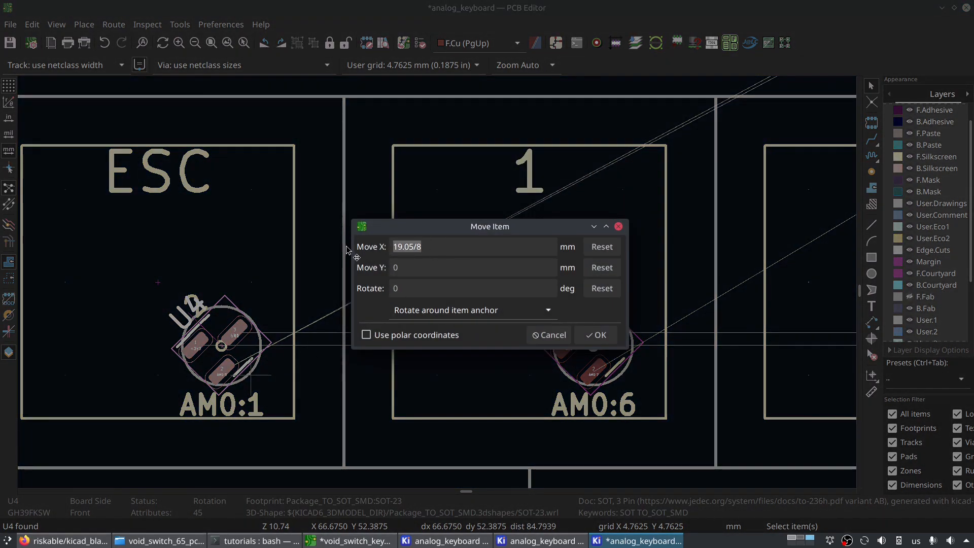
type("19")
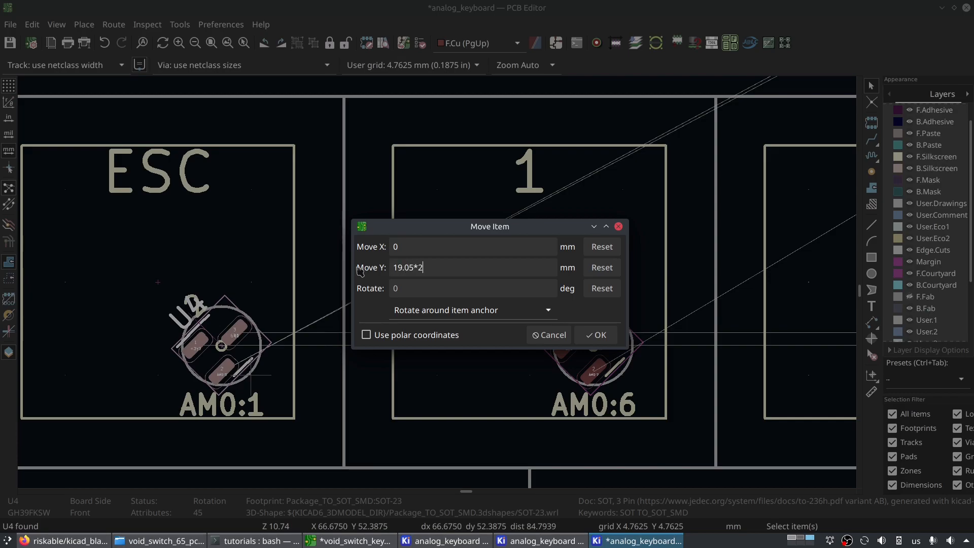
type(".05*2")
key("Return")
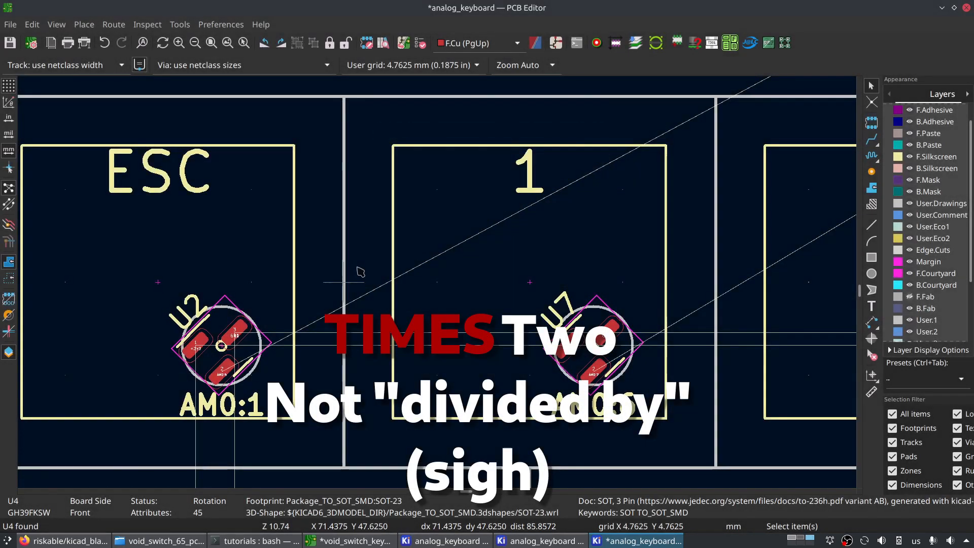
scroll(588, 294, "down", 3)
scroll(396, 293, "down", 4, "shift")
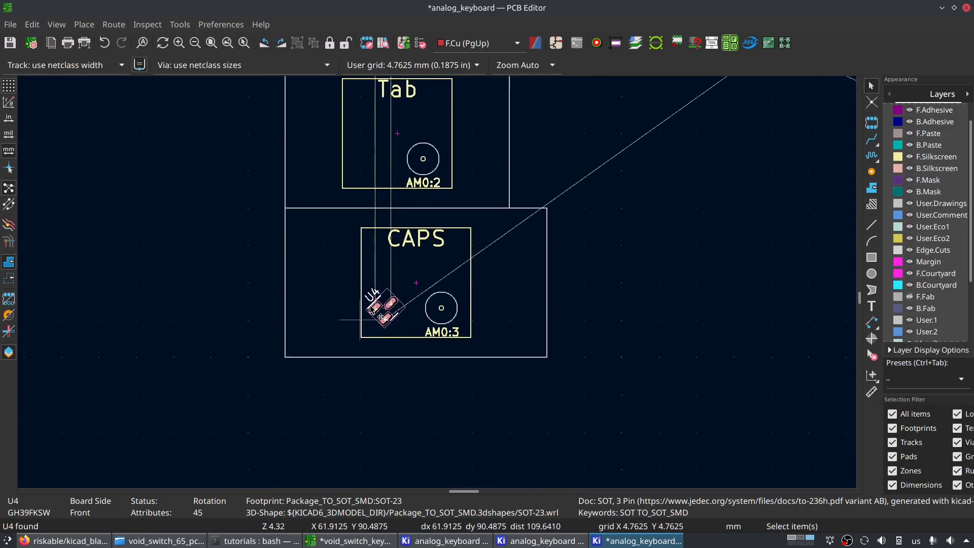
- Move sensor U4 exactly in X by two fractions of 19.05 mm, with 0 mm in Y, onto the CAPS switch's sensor circle, and save the board
scroll(396, 292, "up", 2)
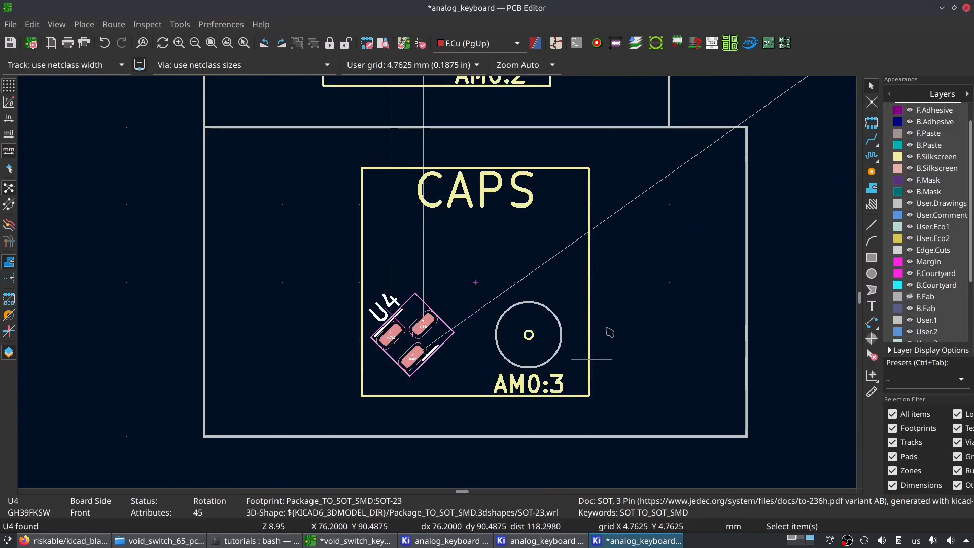
key("ctrl+m")
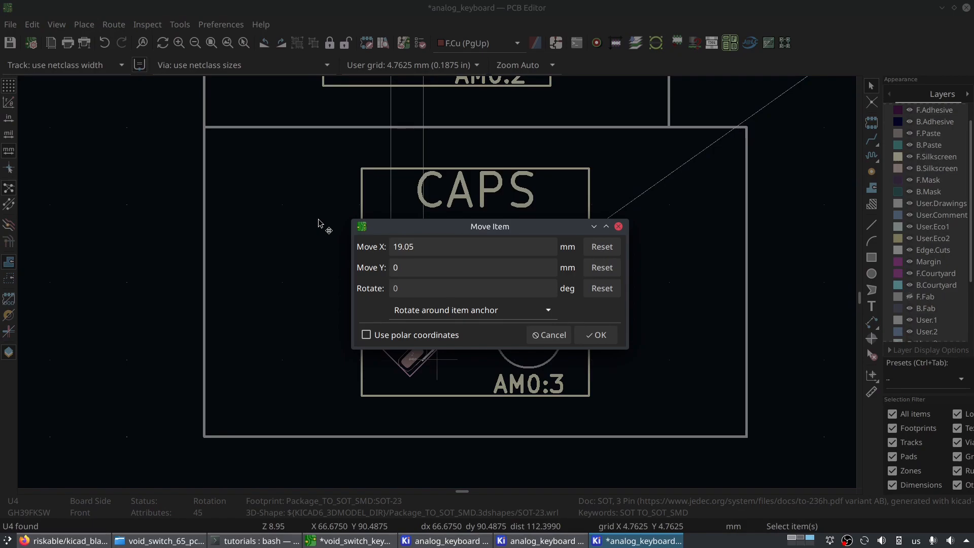
key("Return")
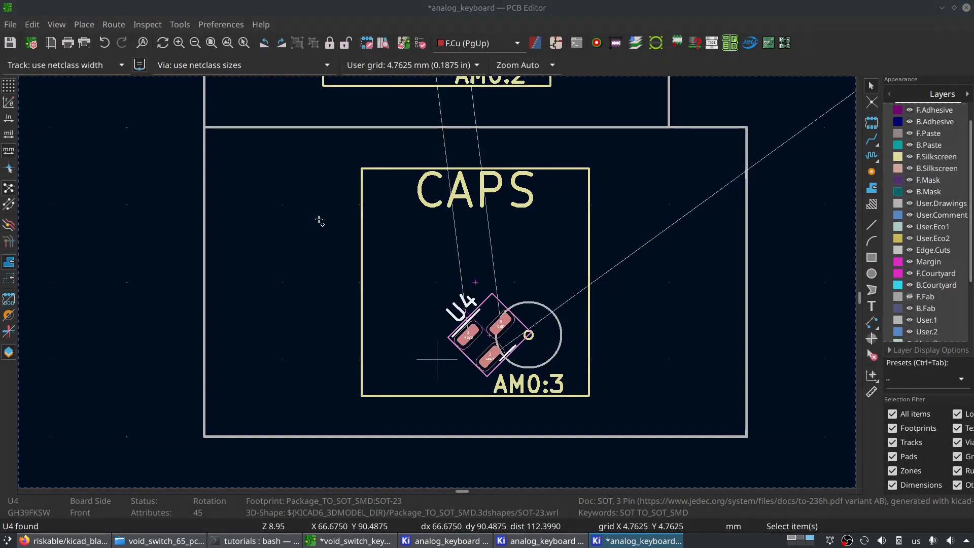
key("ctrl+m")
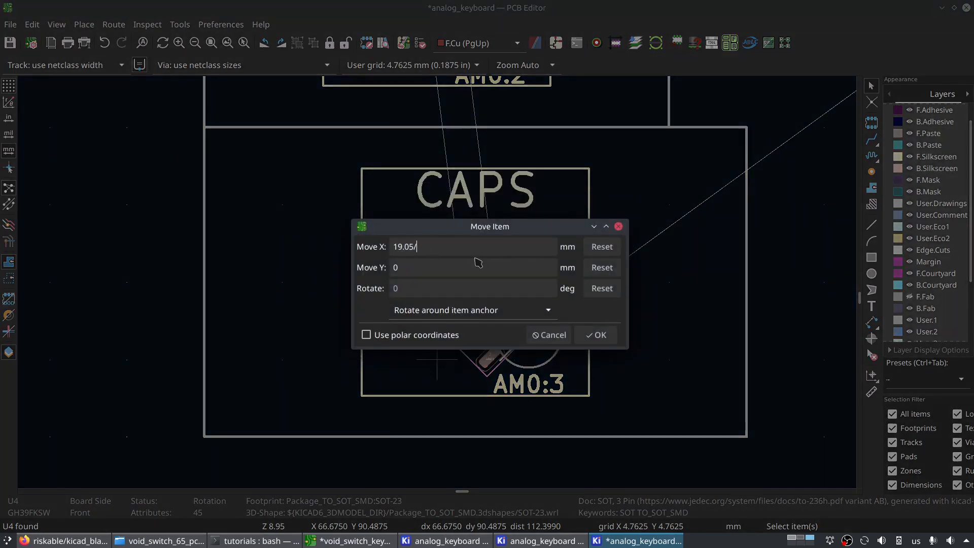
key("Return")
scroll(449, 317, "down", 5)
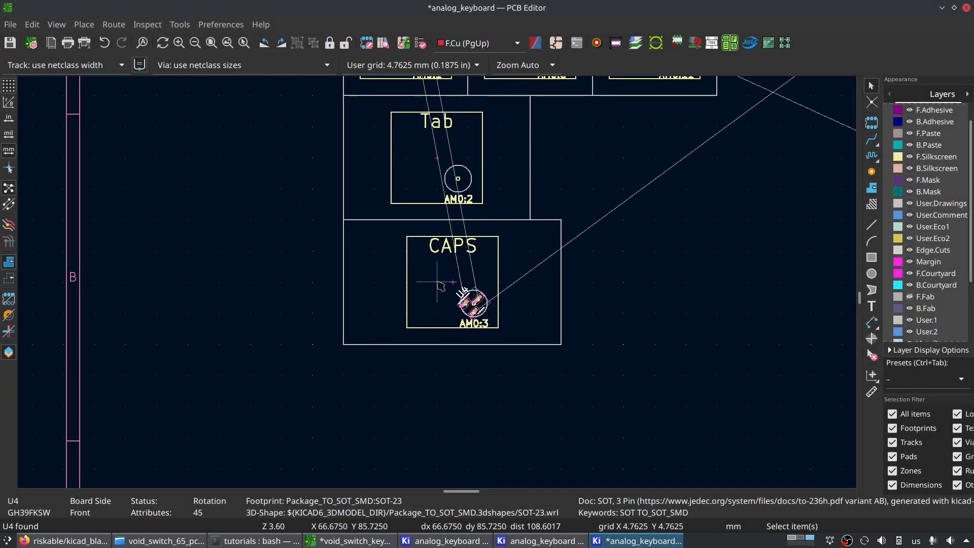
middle_click_drag(487, 193, 393, 198)
key("ctrl+s")
- Review the switch rows laid out so far, the controller footprint and the remaining unplaced switches
scroll(655, 202, "down", 1)
scroll(437, 282, "down", 4)
middle_click_drag(524, 247, 374, 365)
middle_click_drag(524, 234, 532, 220)
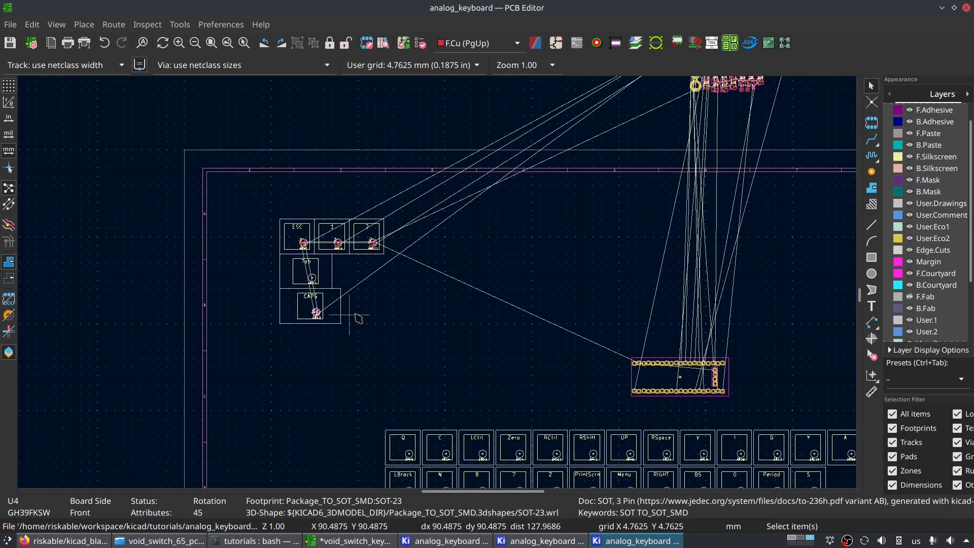
middle_click_drag(607, 390, 532, 199)
middle_click_drag(457, 114, 469, 244)
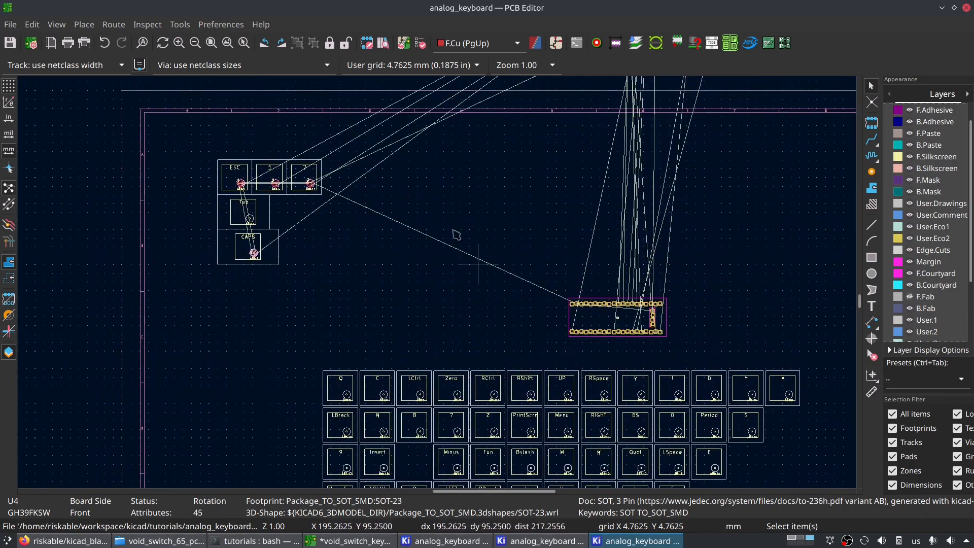
middle_click_drag(407, 287, 324, 308)
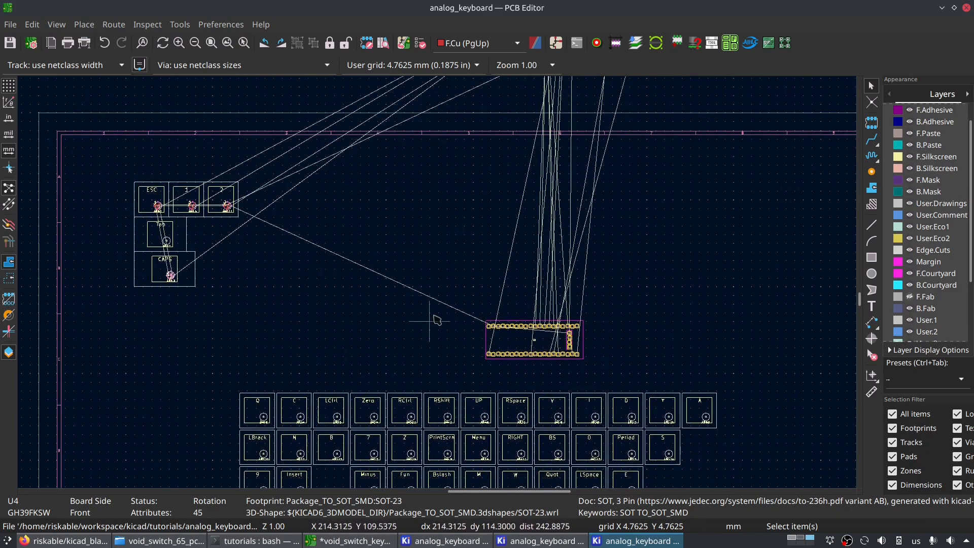
middle_click_drag(438, 321, 475, 420)
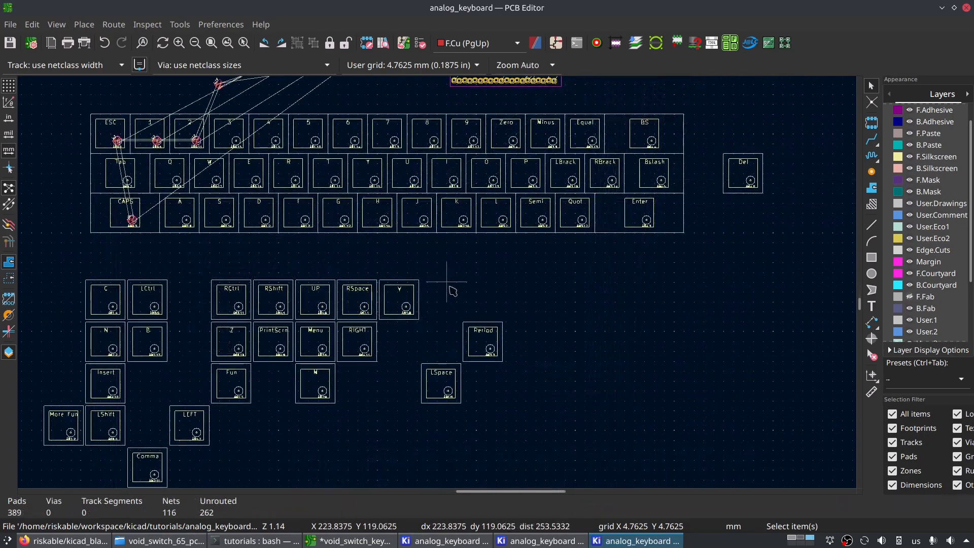
scroll(475, 318, "up", 2)
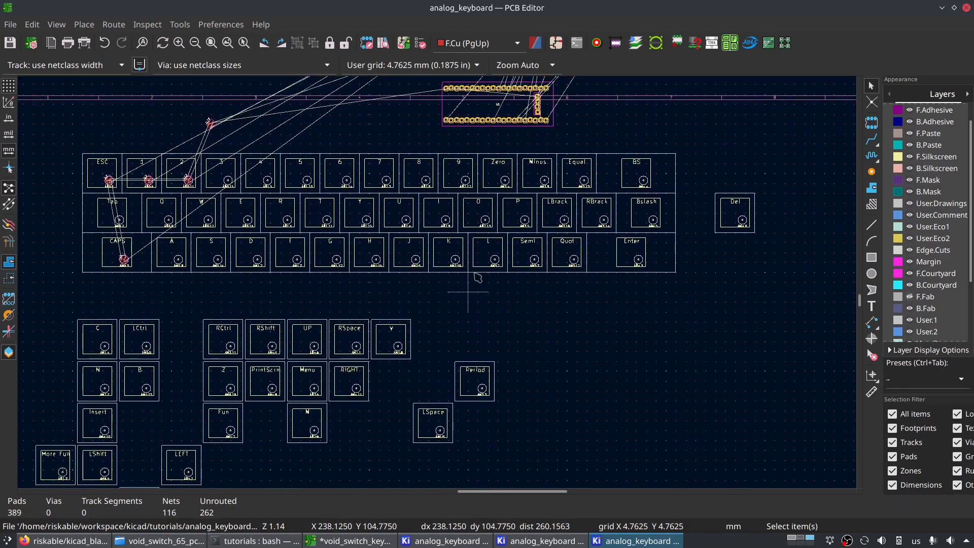
middle_click_drag(529, 314, 579, 360)
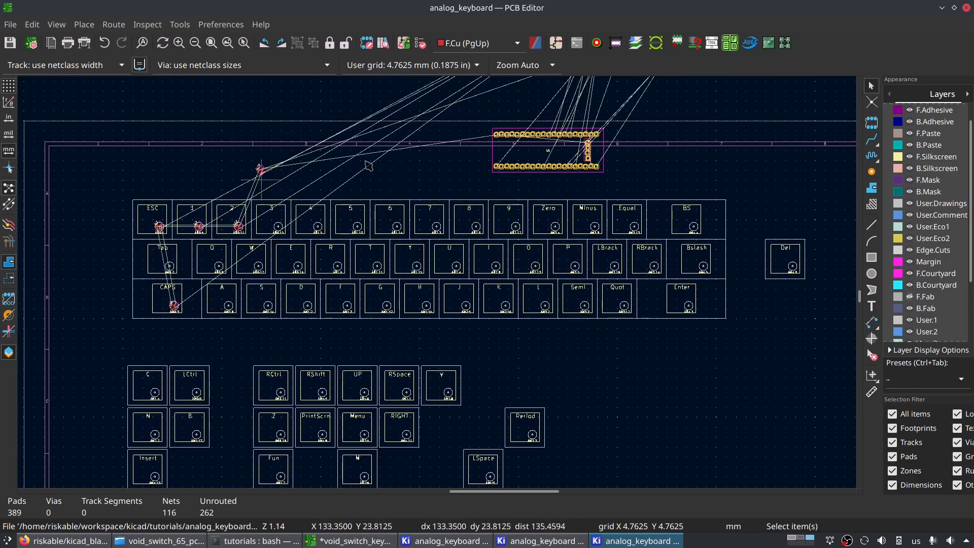
middle_click_drag(538, 220, 416, 404)
middle_click_drag(480, 274, 567, 217)
middle_click_drag(347, 429, 313, 328)
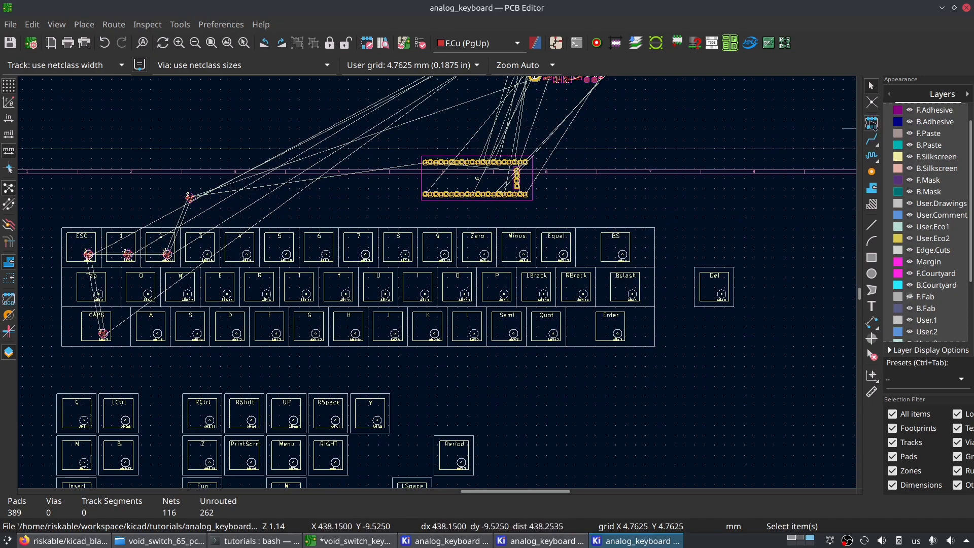
- Start adding a footprint, search the library for "void" and browse the VoidSwitch sizes and layout templates
left_click(873, 123)
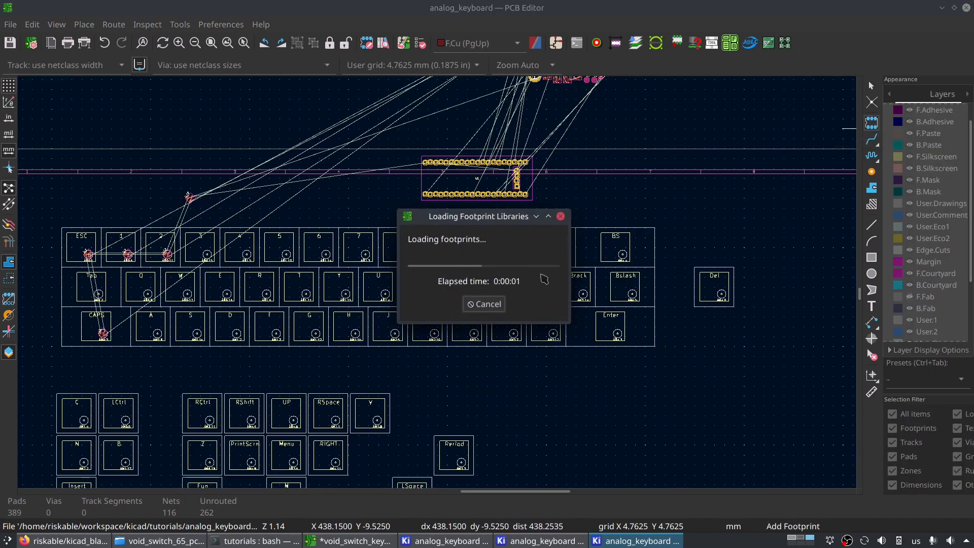
type("void")
scroll(329, 257, "down", 3)
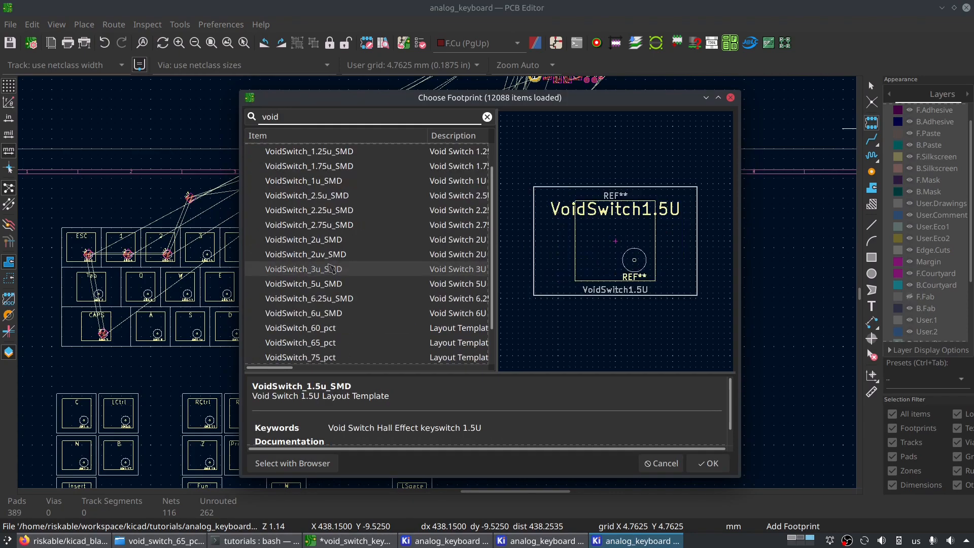
left_click(327, 269)
left_click(335, 284)
left_click(339, 301)
left_click(341, 315)
left_click(343, 299)
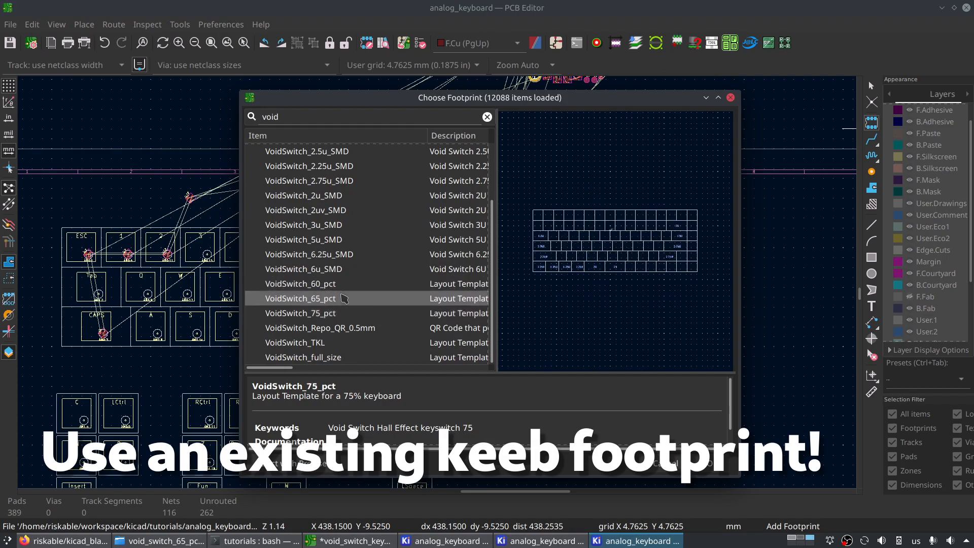
- Preview the VoidSwitch 60%, 65%, 75%, TKL and full-size keyboard layout templates
left_click(345, 285)
left_click(346, 313)
left_click(344, 299)
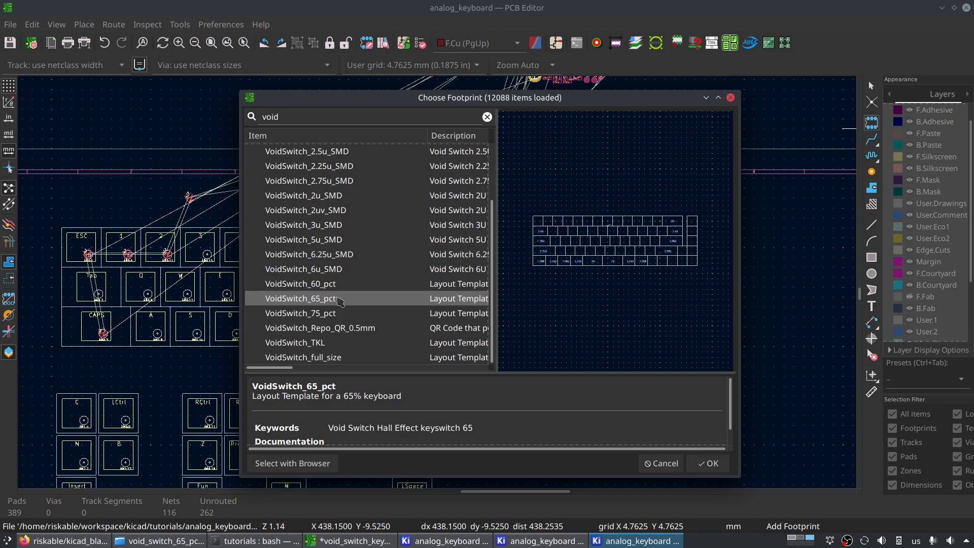
key("Down")
key("Down")
key("Down")
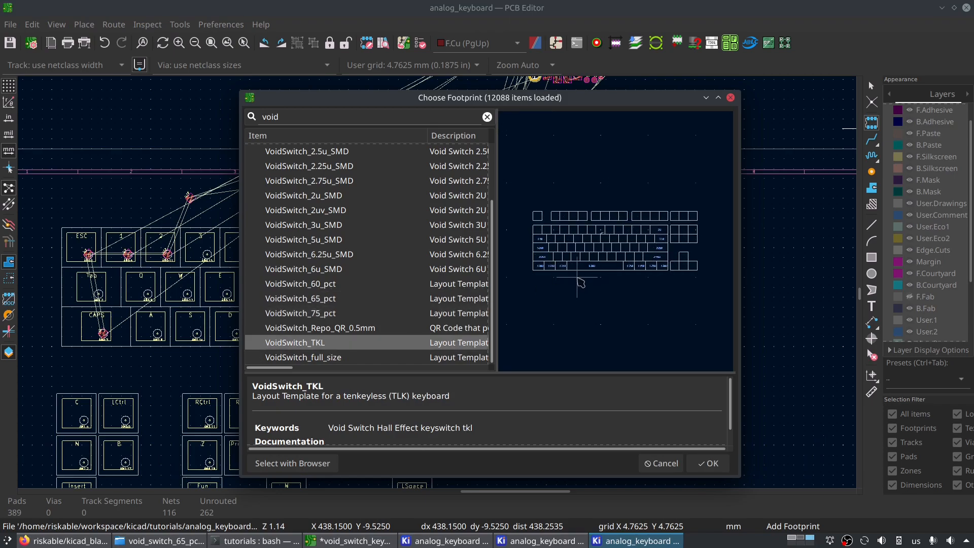
left_click(339, 361)
left_click(343, 348)
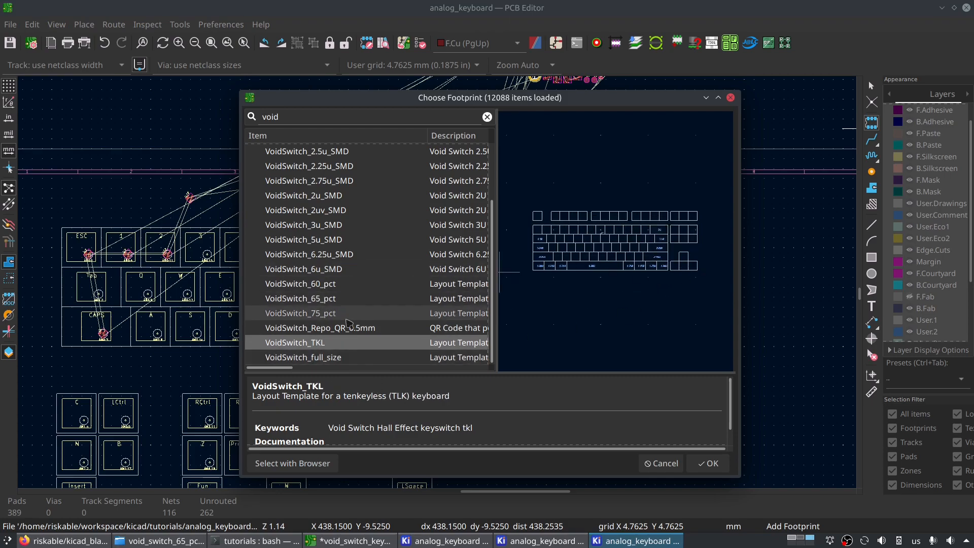
- Place the VoidSwitch_65_pct layout template so its key outlines line up with the switch rows already laid out
left_click(347, 300)
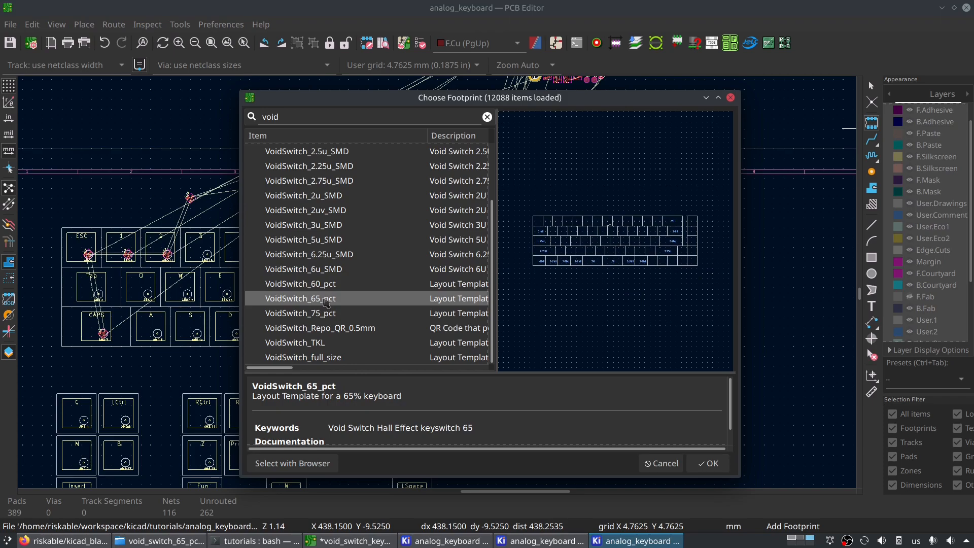
double_click(326, 299)
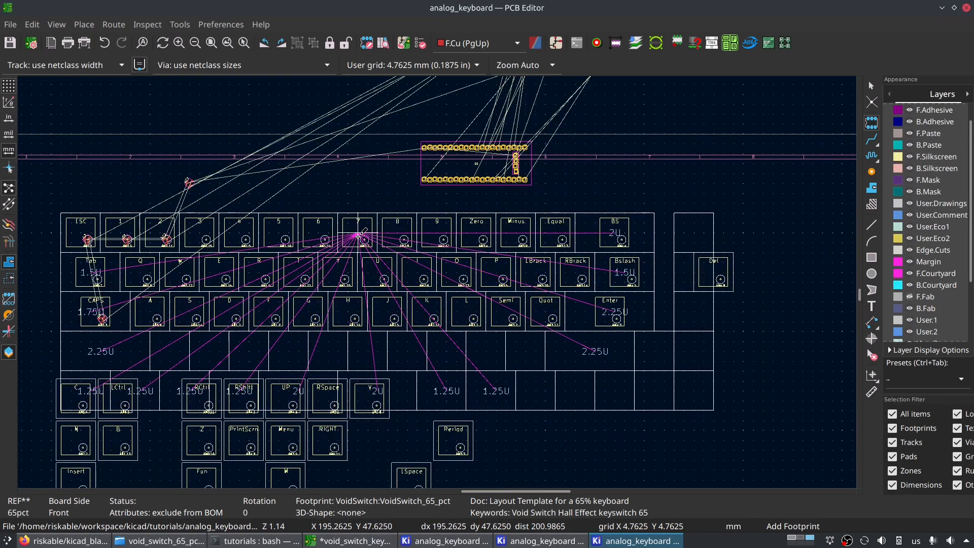
left_click(358, 235)
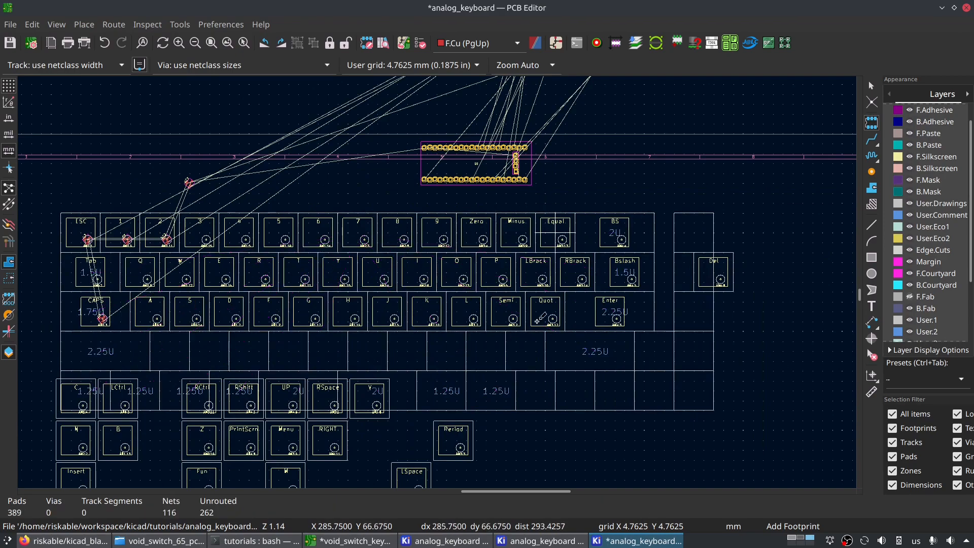
key("Escape")
- Make User.Eco1 the active layer and look through the board's layer list
scroll(440, 282, "up", 4)
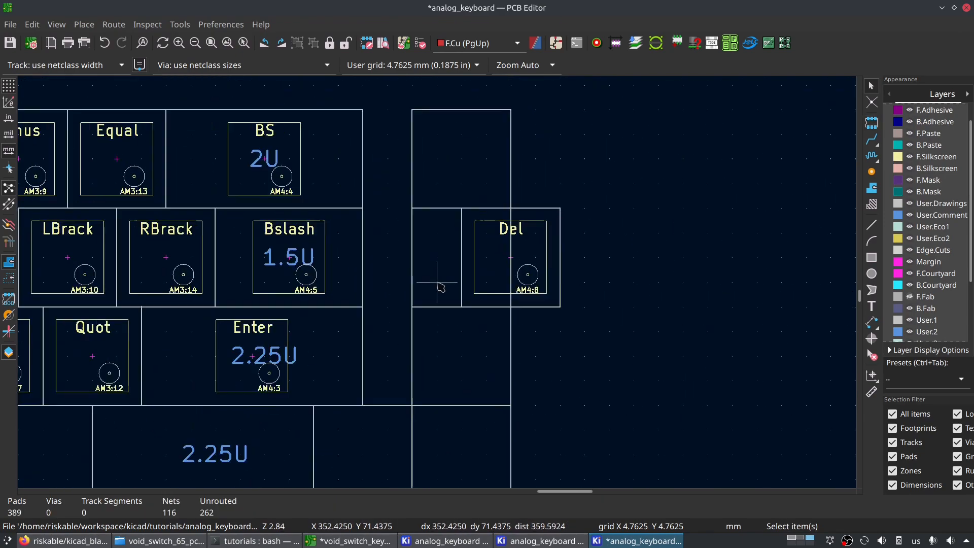
scroll(923, 210, "down", 2)
left_click(918, 204)
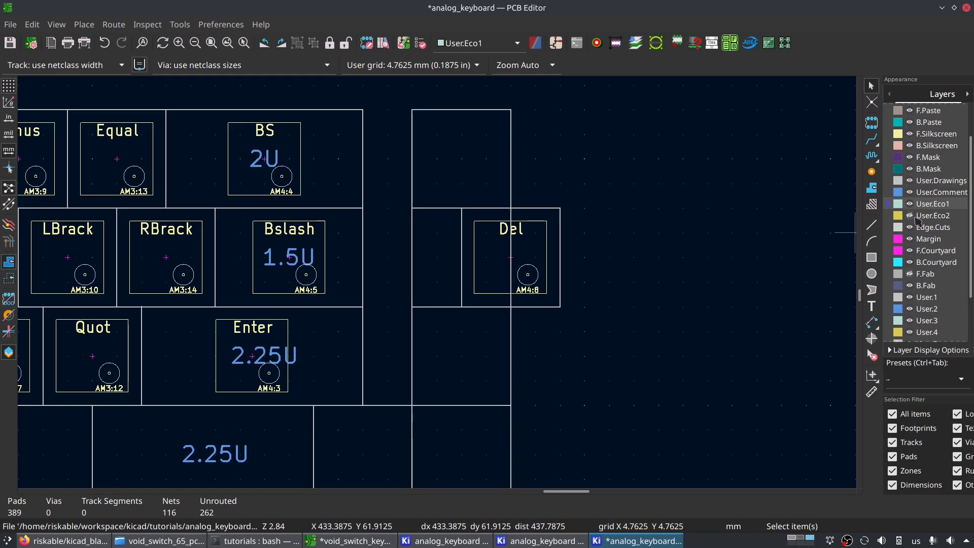
scroll(924, 292, "down", 3)
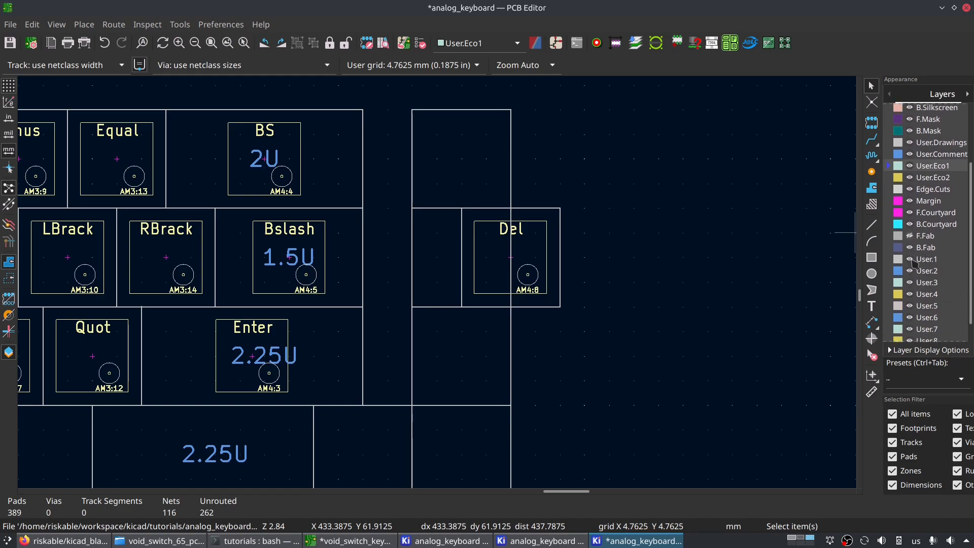
scroll(913, 262, "up", 5)
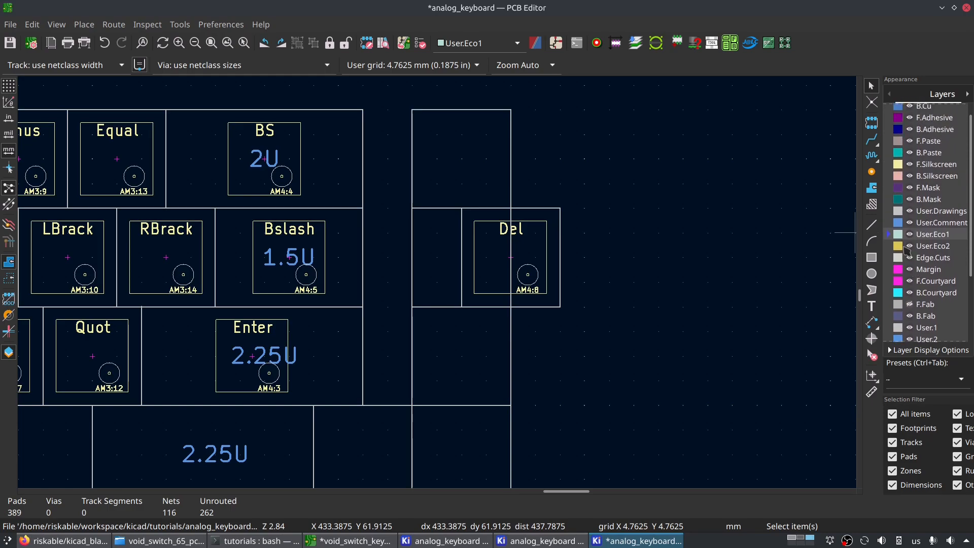
scroll(383, 293, "down", 6)
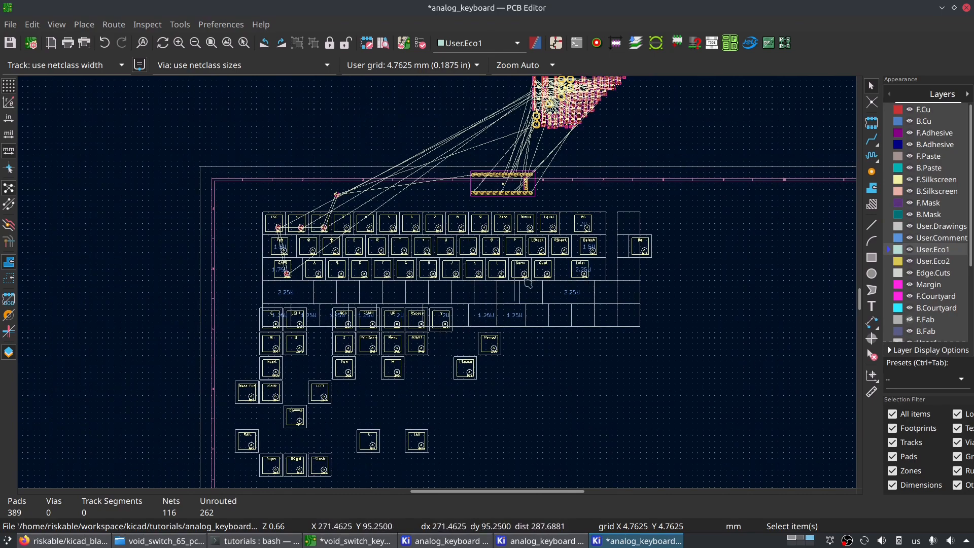
- Move the Del switch footprint left into the second-row 1U slot of the 65% template's separate right-hand column
scroll(607, 271, "up", 3)
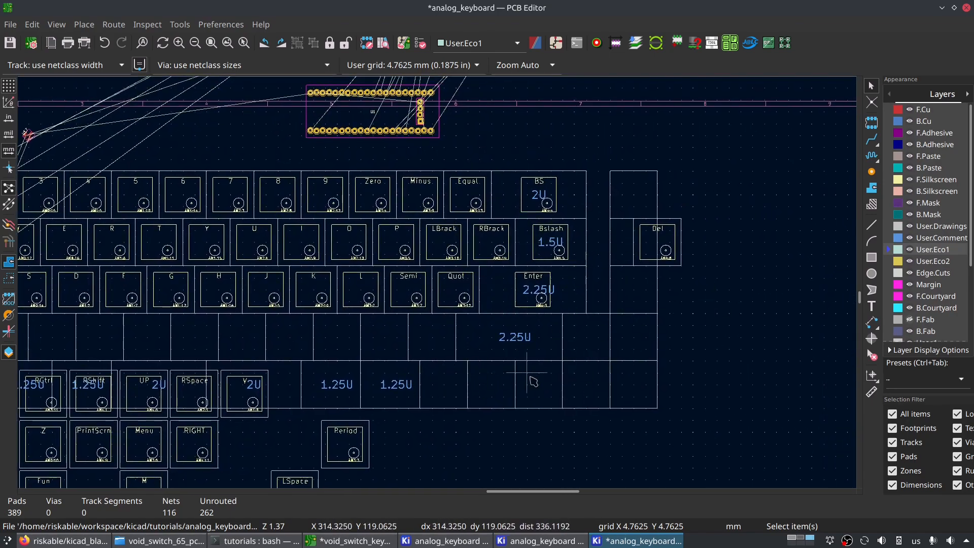
left_click(523, 378)
middle_click_drag(271, 285, 291, 255)
key("Escape")
scroll(598, 310, "up", 3)
left_click(528, 253)
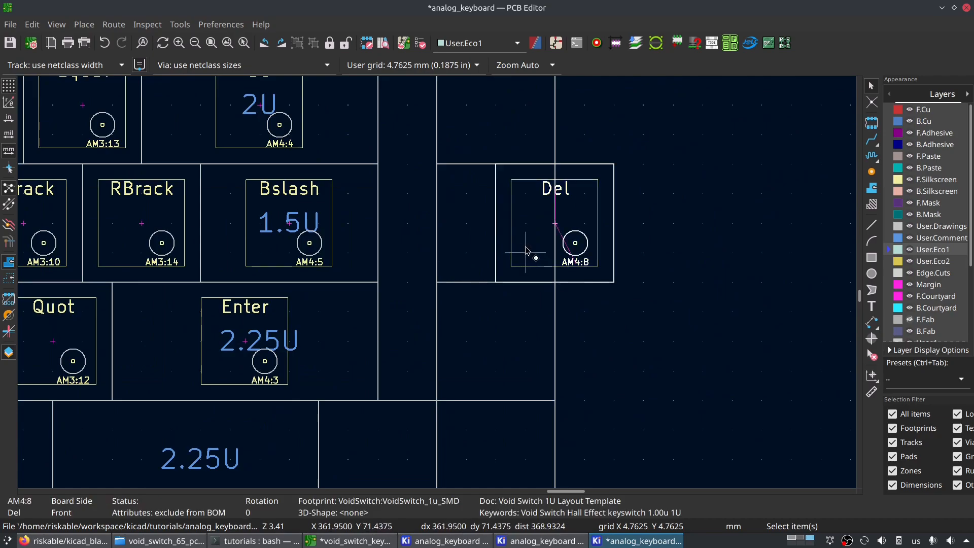
scroll(637, 226, "down", 5)
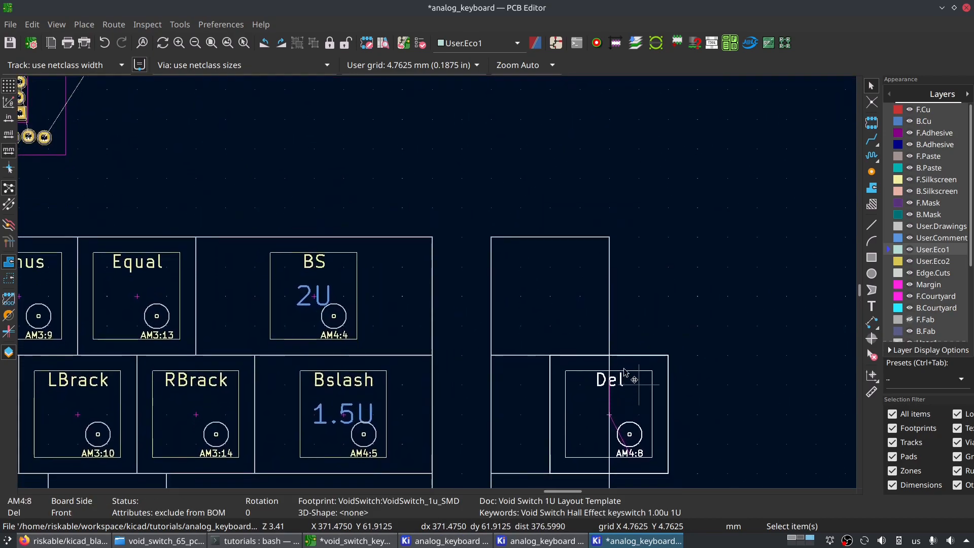
scroll(544, 266, "up", 2)
middle_click_drag(543, 262, 569, 273)
scroll(552, 218, "up", 3)
left_click_drag(439, 284, 392, 294)
left_click(387, 298)
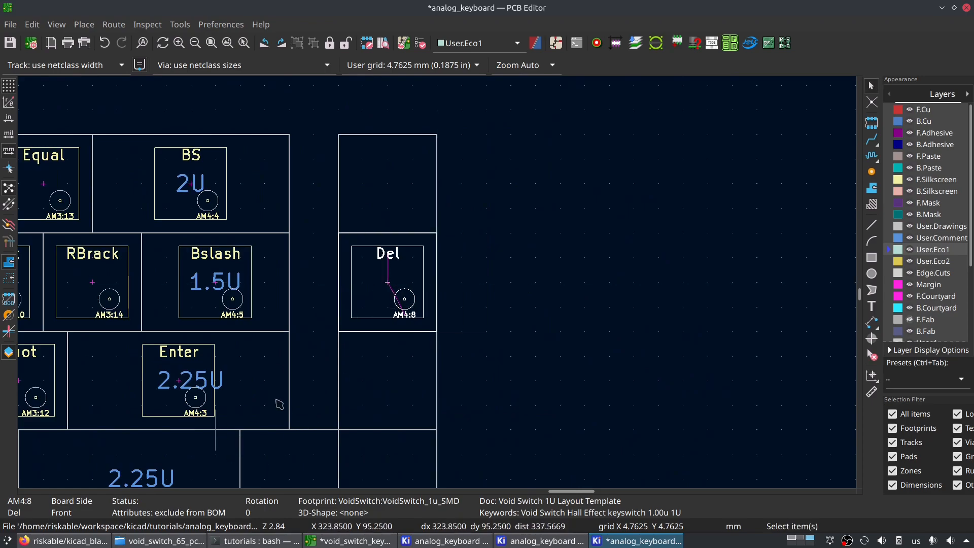
- Select the RShift symbol in the Schematic Editor and locate its footprint in the PCB Editor
scroll(424, 307, "down", 4)
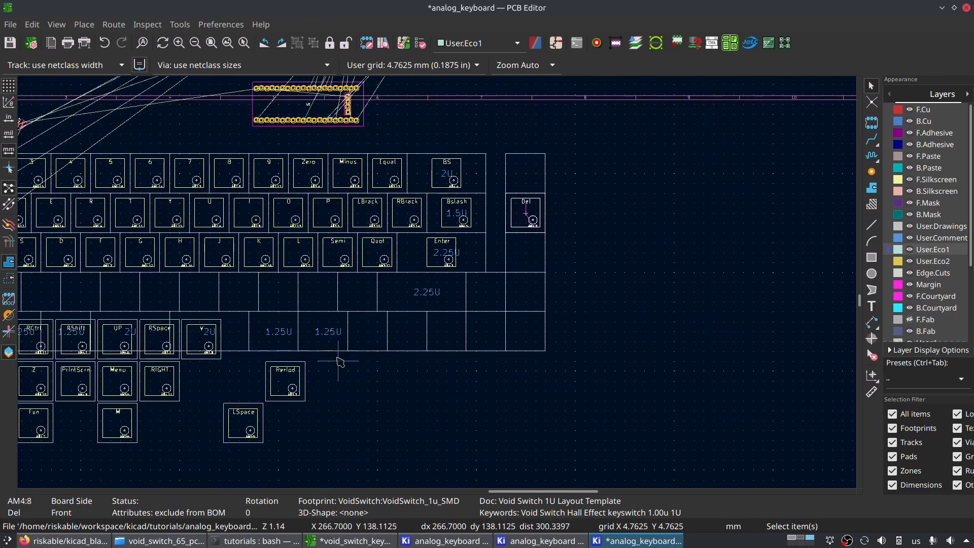
left_click(515, 539)
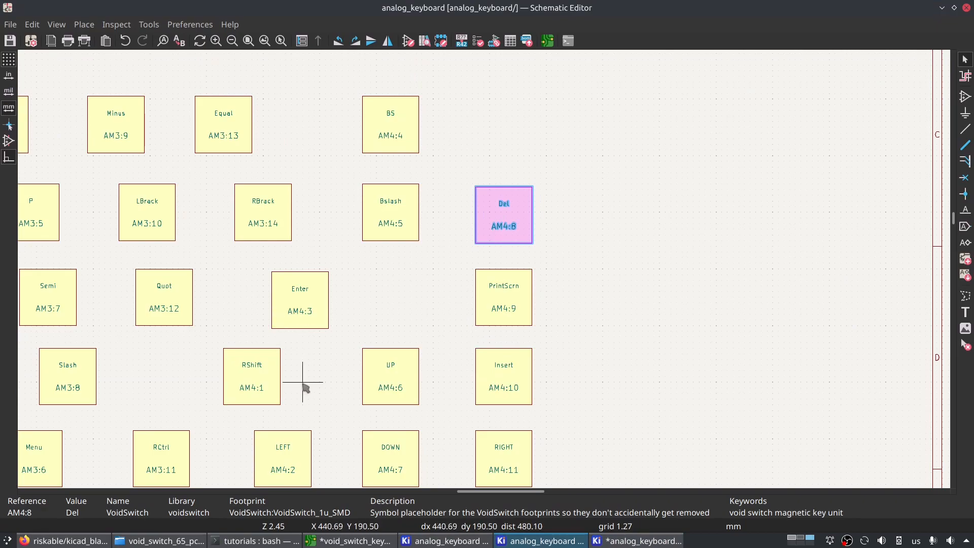
middle_click_drag(306, 389, 420, 353)
left_click(382, 345)
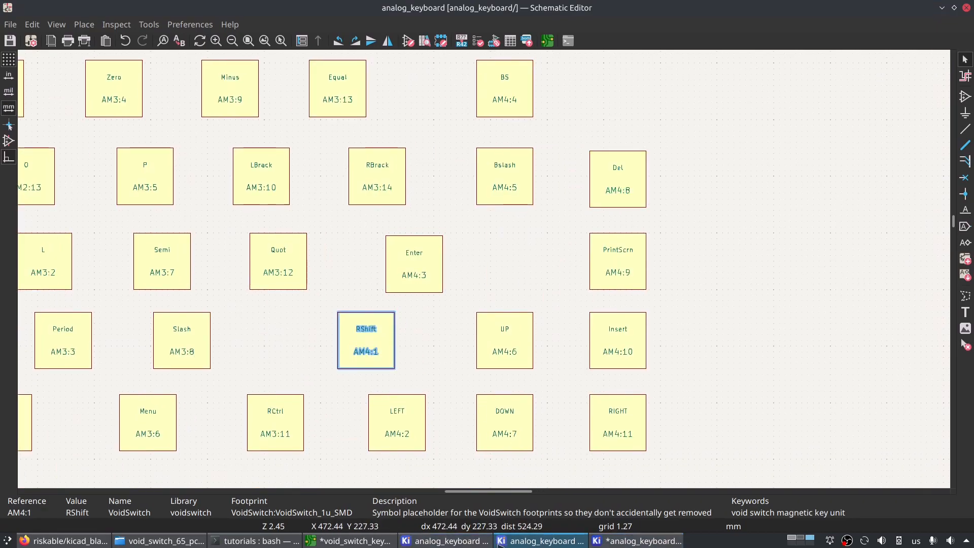
left_click(635, 540)
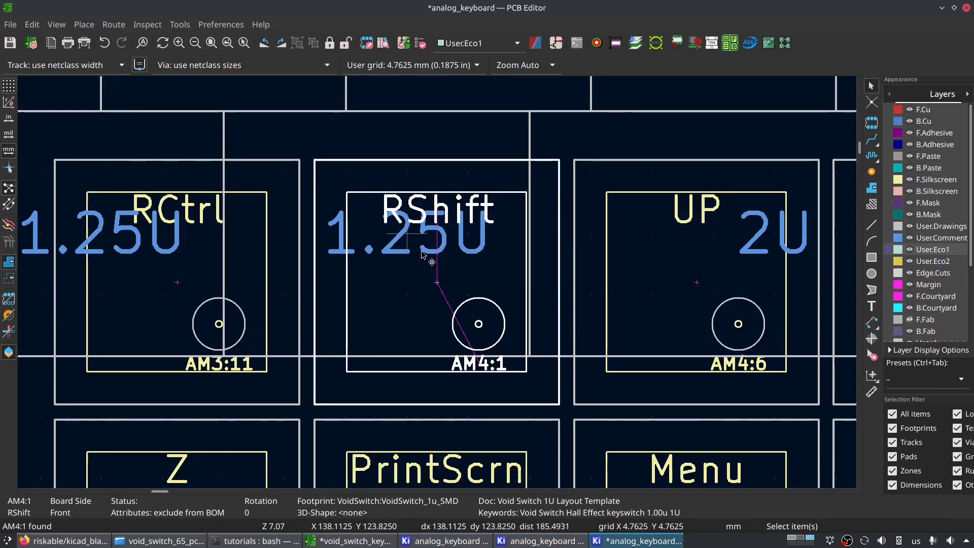
- In the Schematic Editor, change the RShift symbol's footprint to VoidSwitch_2.25u_SMD to suit the template's 2.25U slot
scroll(421, 252, "down", 3)
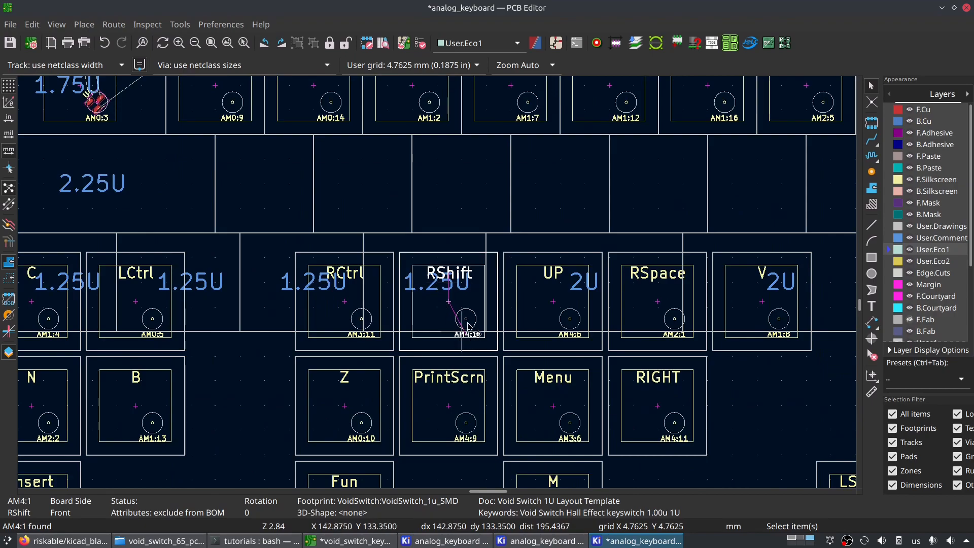
key("alt+Tab")
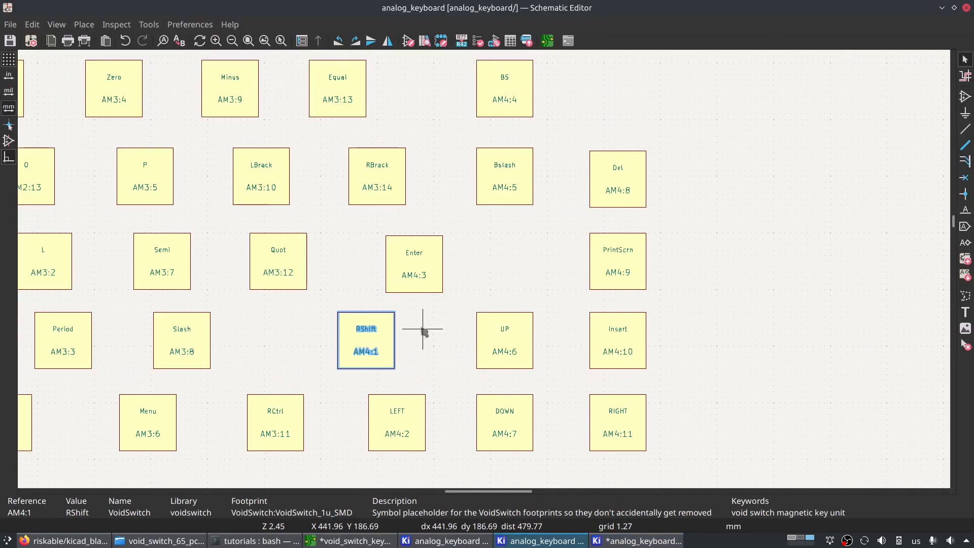
left_click(614, 542)
middle_click_drag(638, 235, 553, 300)
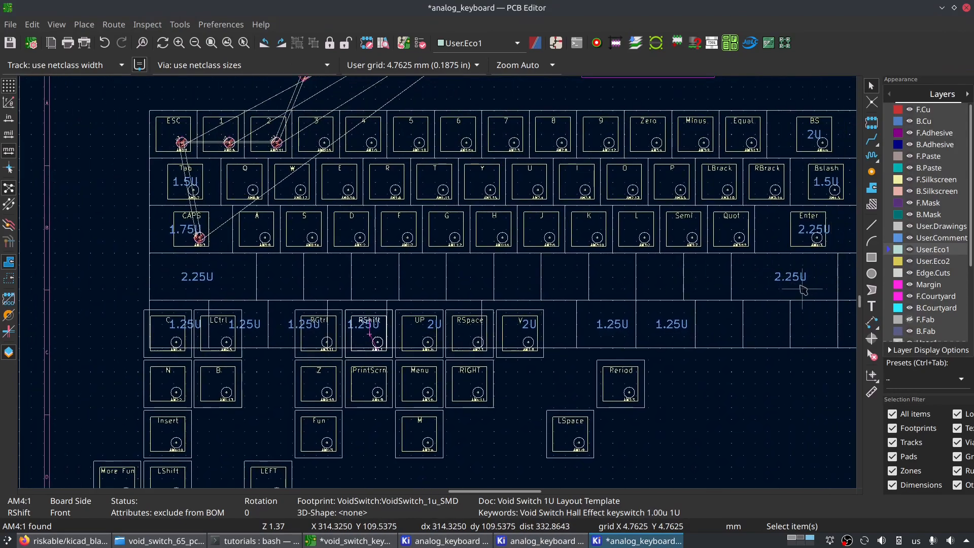
middle_click_drag(803, 289, 533, 351)
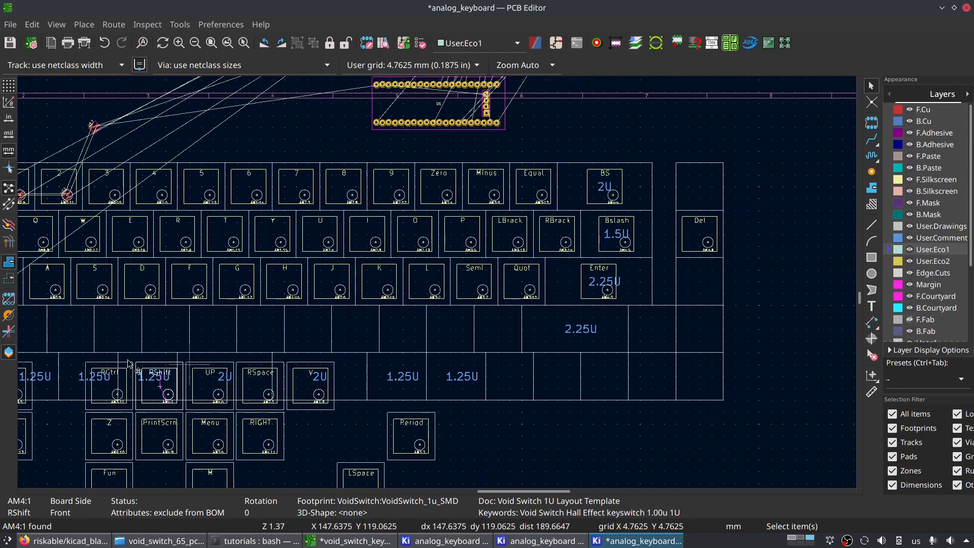
scroll(580, 305, "up", 3)
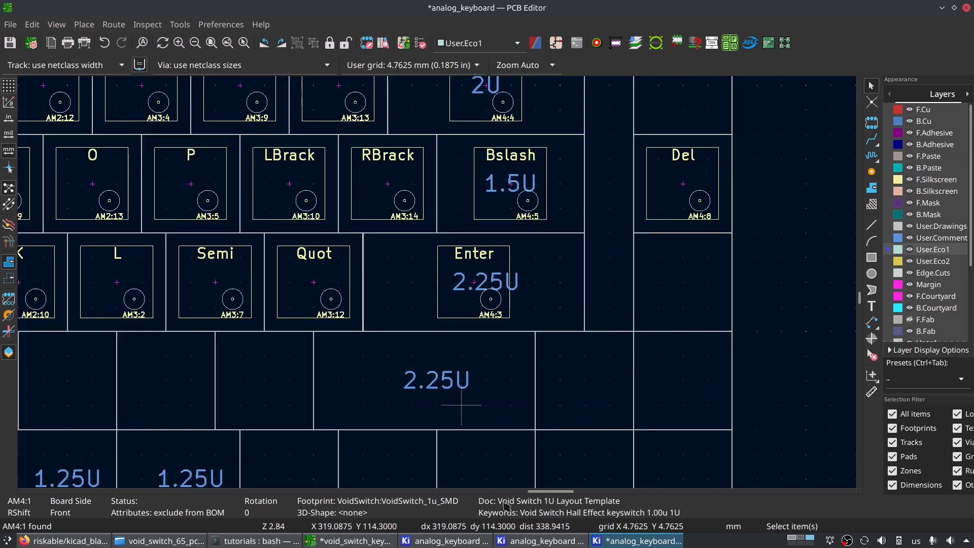
left_click(517, 541)
key("e")
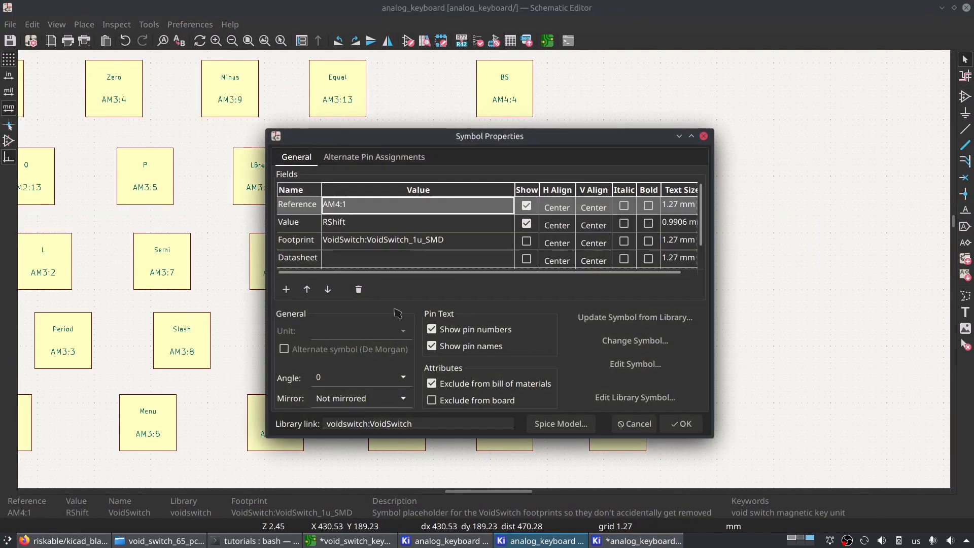
left_click(491, 244)
left_click(508, 240)
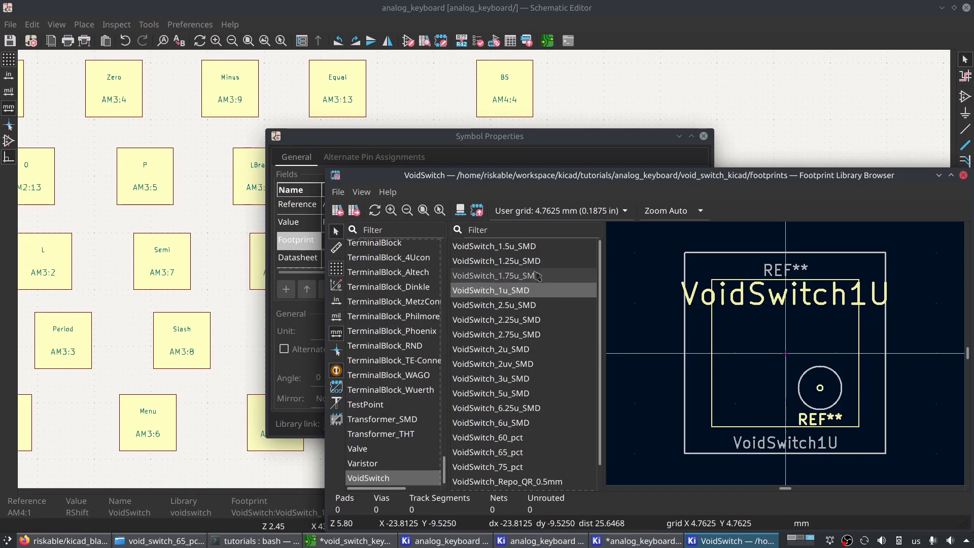
double_click(496, 319)
left_click(674, 419)
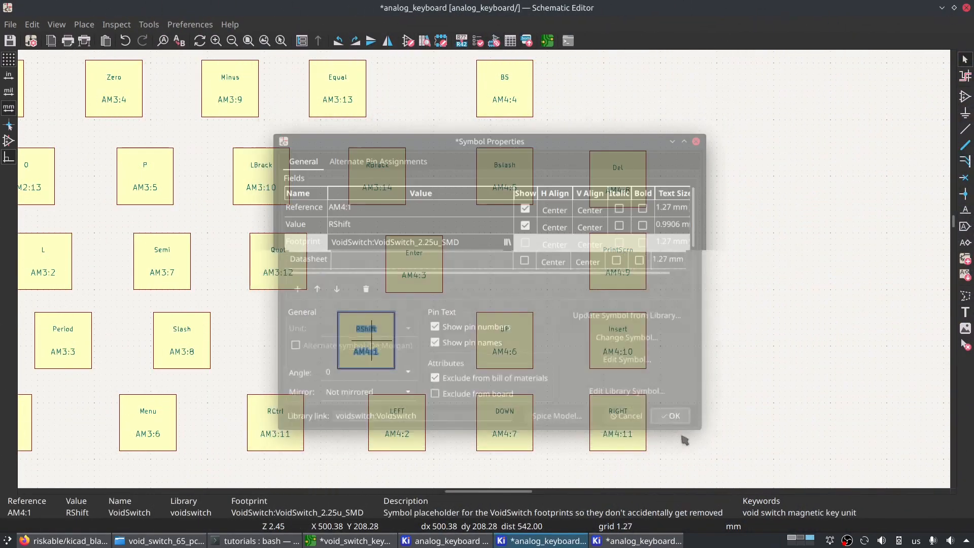
- In the PCB Editor, update the board from the schematic with deletion of footprints with no symbols enabled
left_click(637, 540)
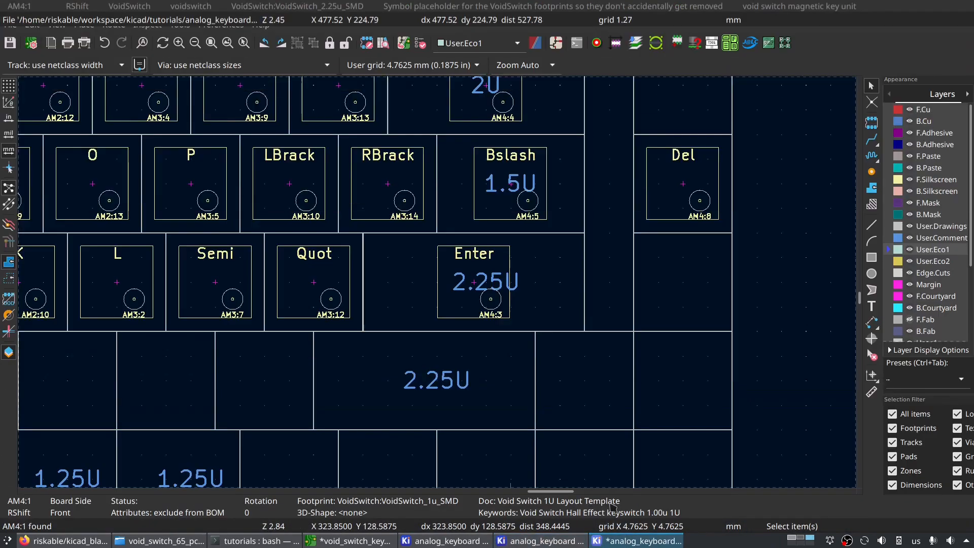
left_click(404, 44)
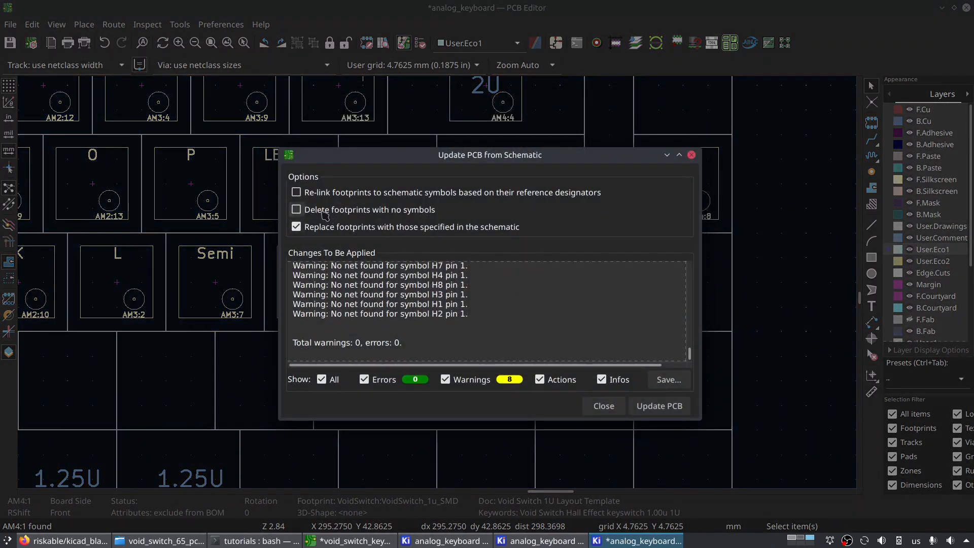
left_click(321, 212)
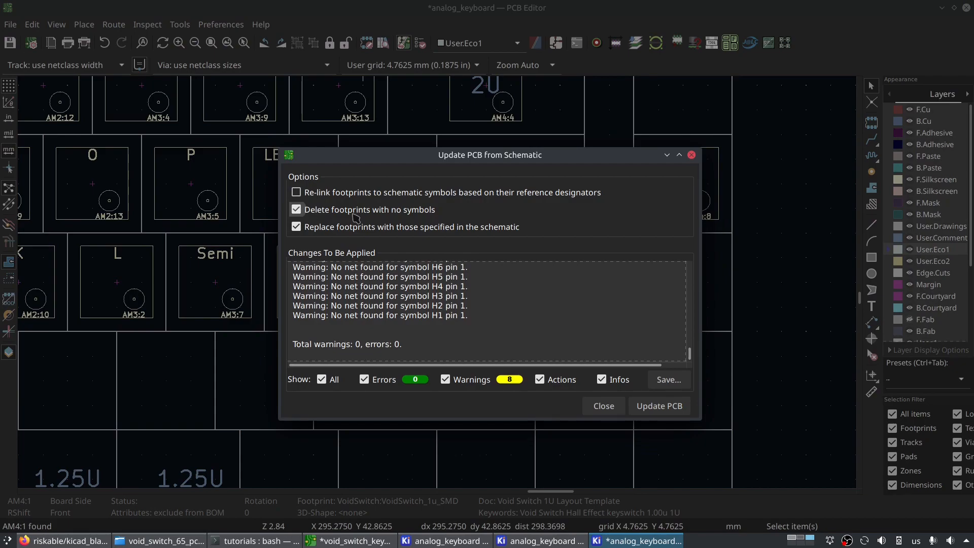
left_click(661, 407)
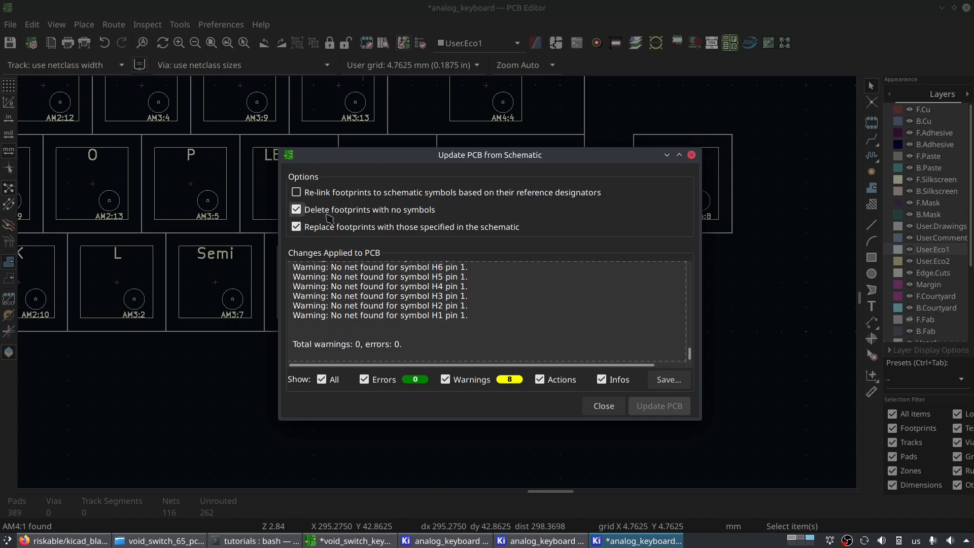
left_click(604, 406)
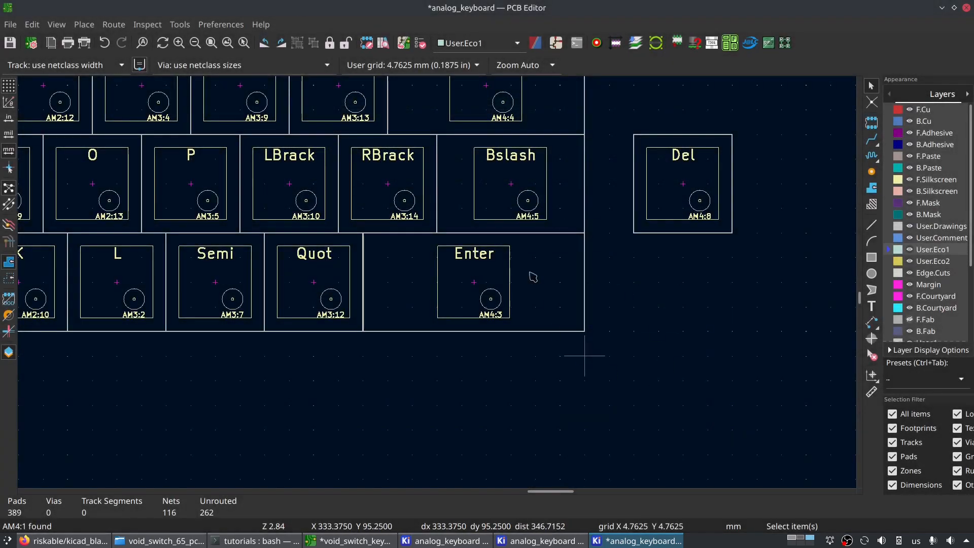
- Check the key rows for the layout template and undo the last board update from the schematic
scroll(441, 286, "down", 3)
scroll(437, 282, "down", 1)
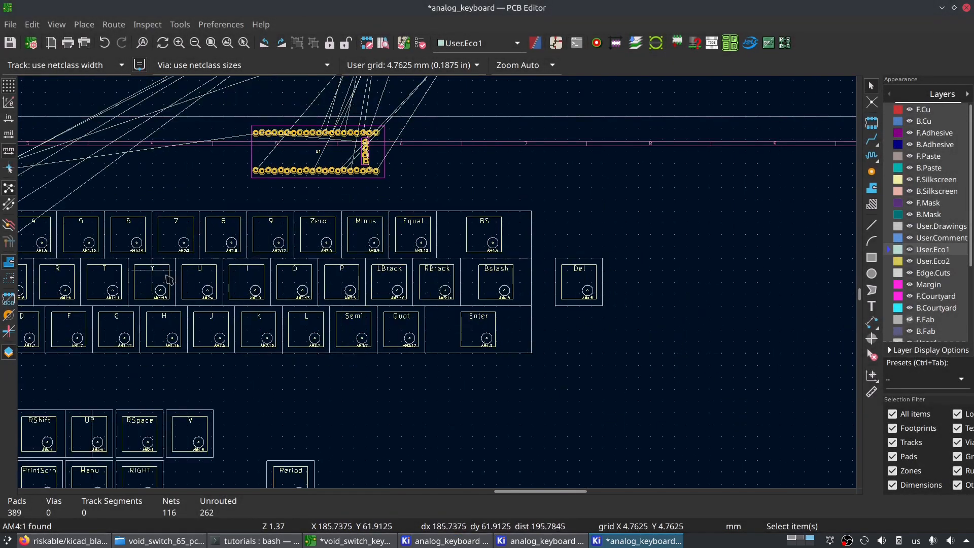
scroll(154, 283, "down", 1)
scroll(369, 298, "up", 1)
scroll(224, 235, "up", 3)
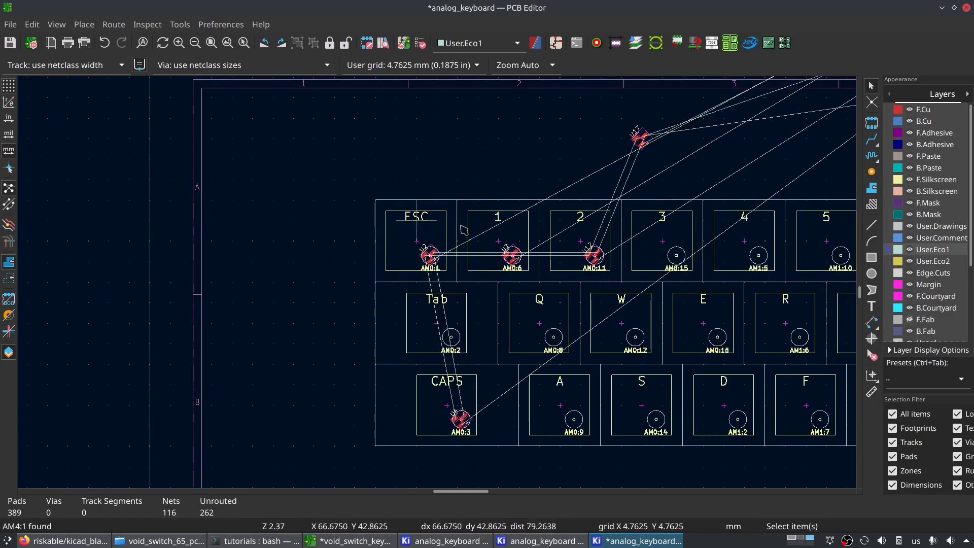
scroll(455, 254, "right", 5)
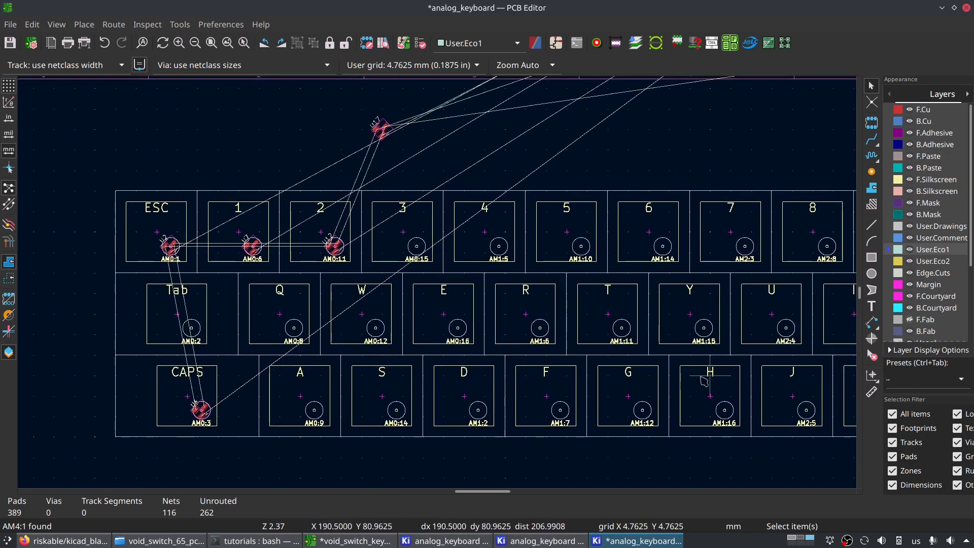
left_click(546, 542)
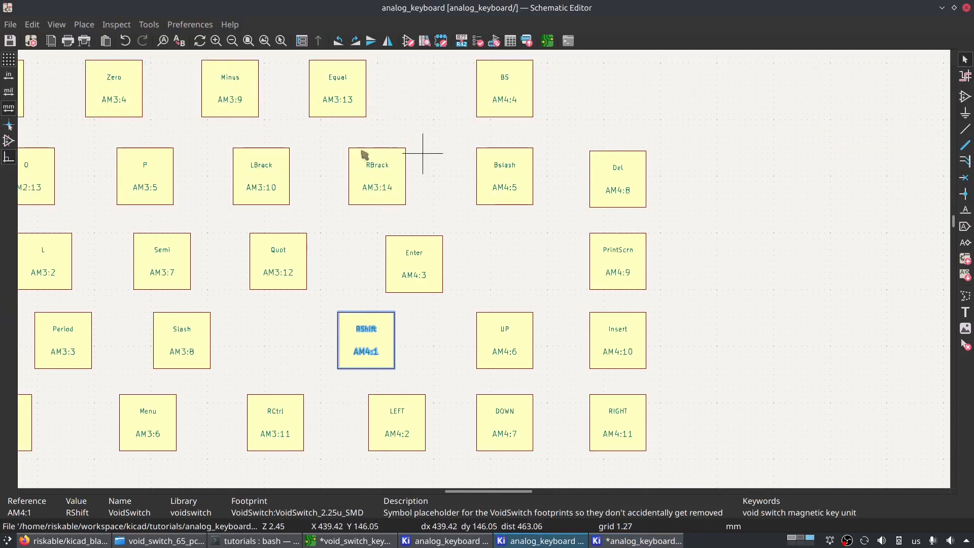
left_click(637, 541)
scroll(475, 270, "down", 3)
key("ctrl+z")
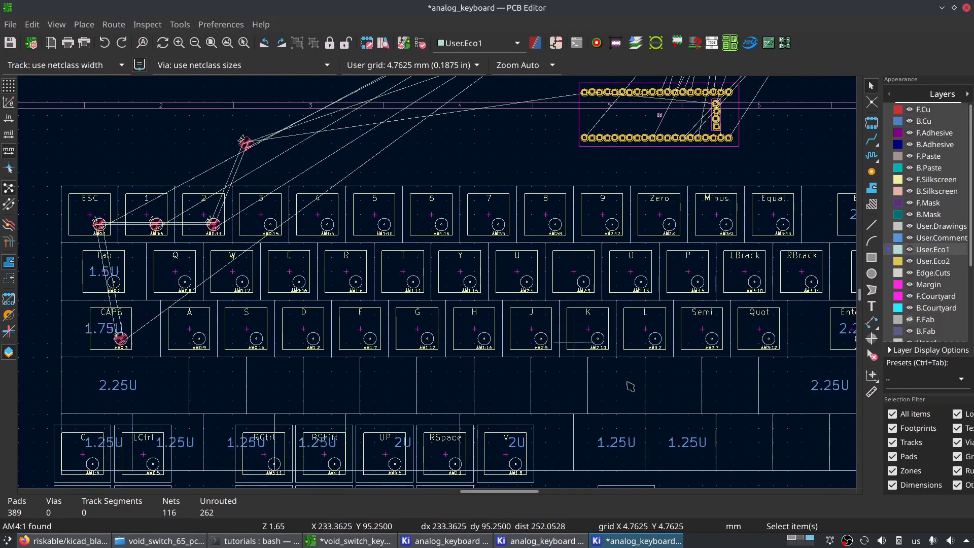
- Update the board from the schematic, replacing changed footprints but not deleting footprints with no symbols
left_click(404, 43)
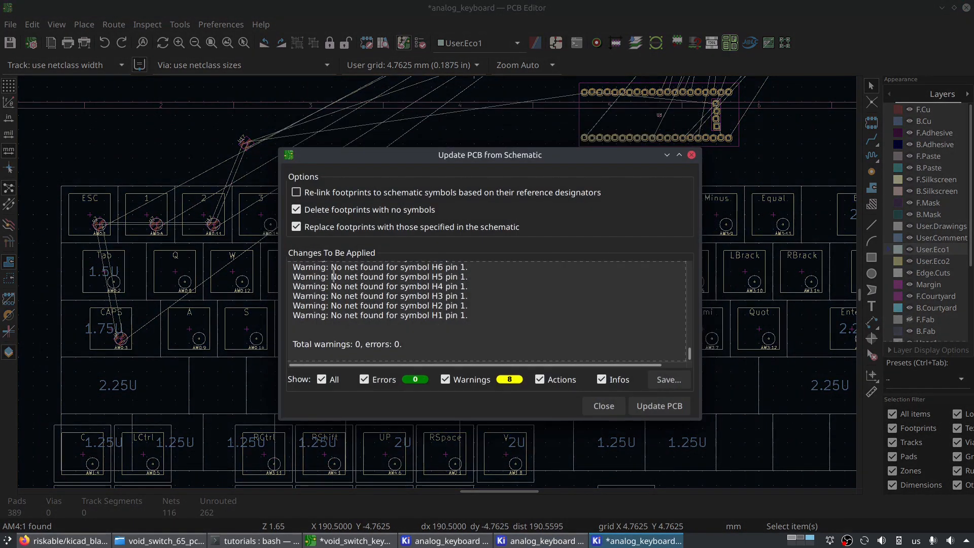
left_click(297, 210)
left_click(657, 406)
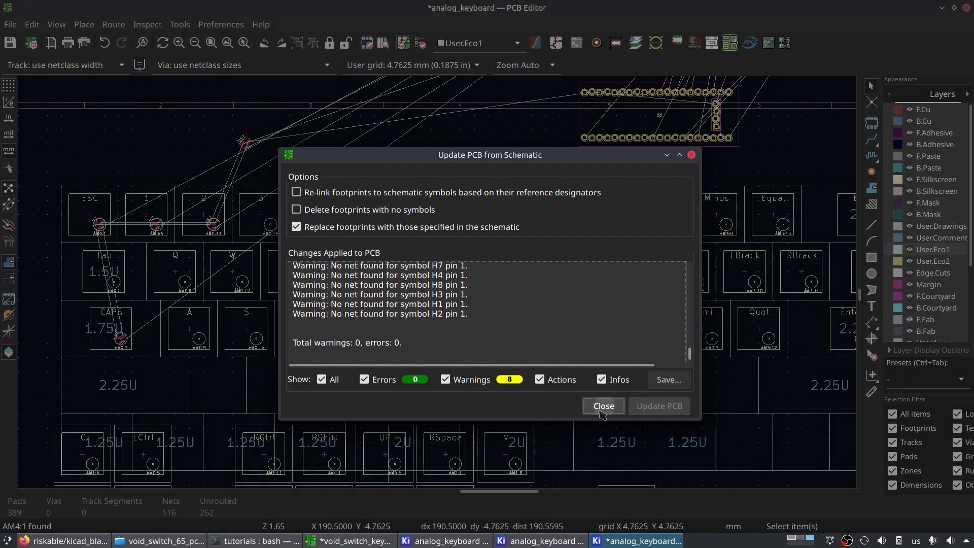
left_click(604, 406)
- Move the RShift footprint into the 2.25U slot near the right end of the template's fourth row
scroll(465, 277, "down", 2)
scroll(703, 273, "up", 3)
scroll(442, 281, "down", 3)
scroll(182, 357, "up", 4)
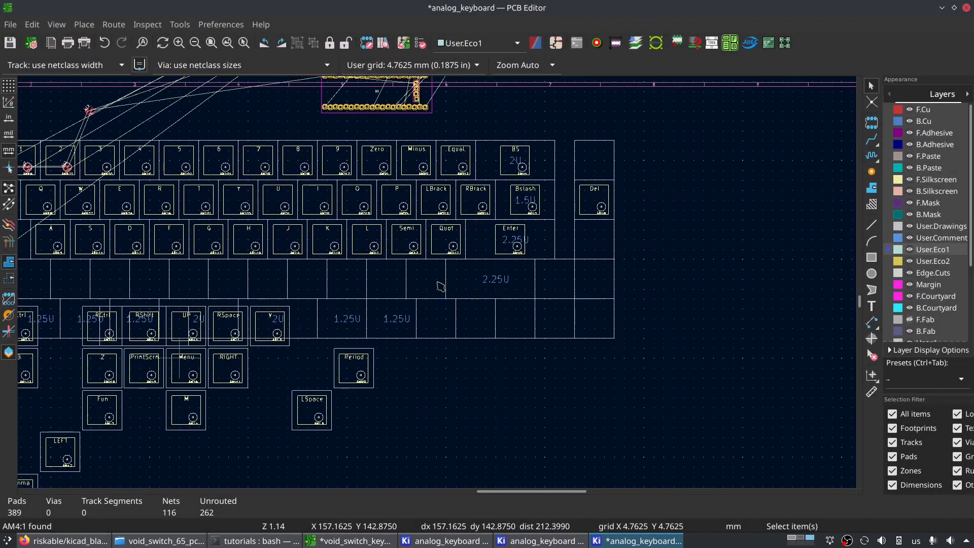
left_click(355, 236)
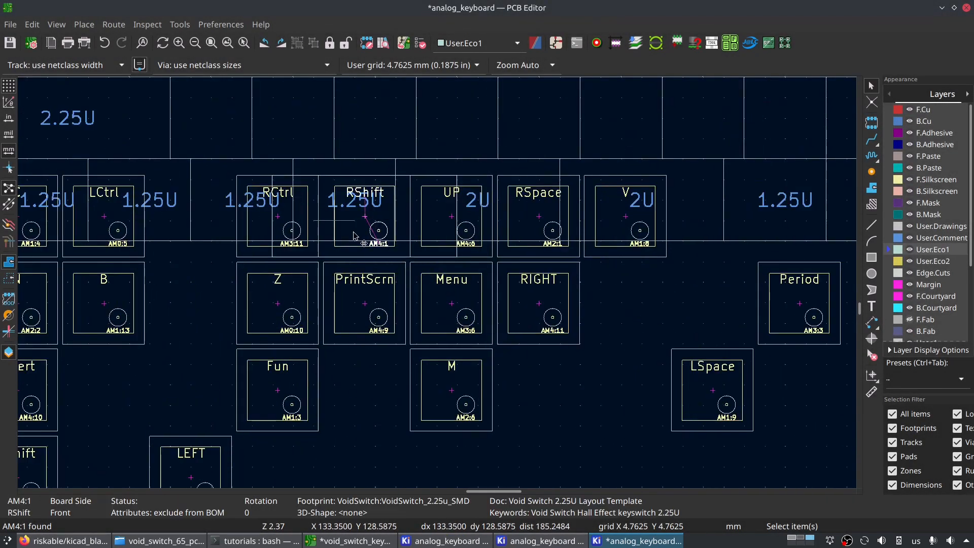
key("m")
middle_click_drag(744, 140, 166, 323)
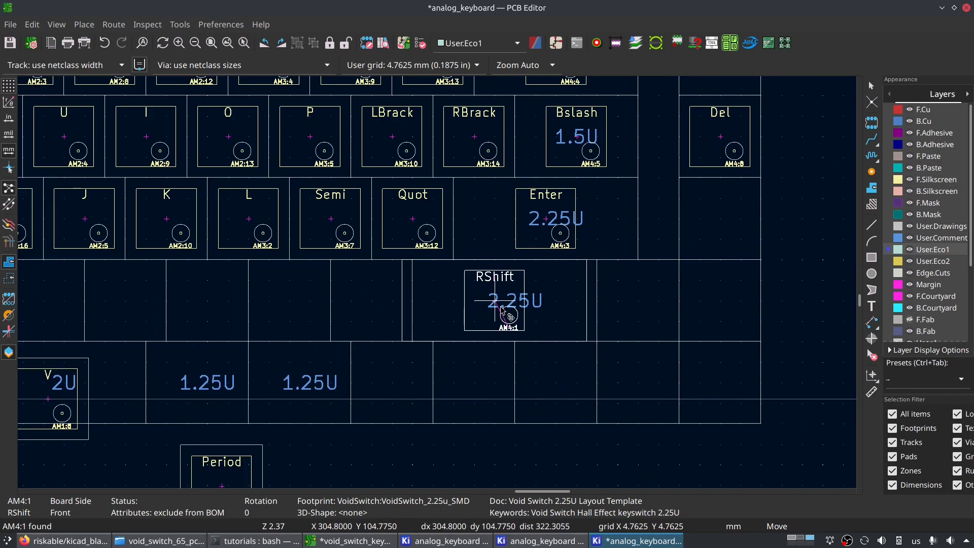
left_click(502, 308)
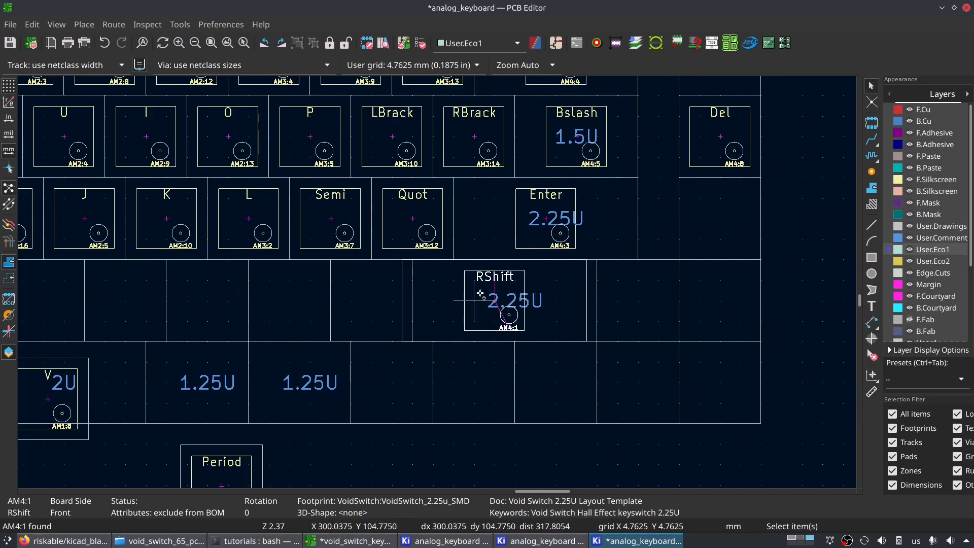
- Shift RShift right by an exact X offset, a fraction of 19.05 mm, to match the 2.25U outline, and save the board
key("shift+m")
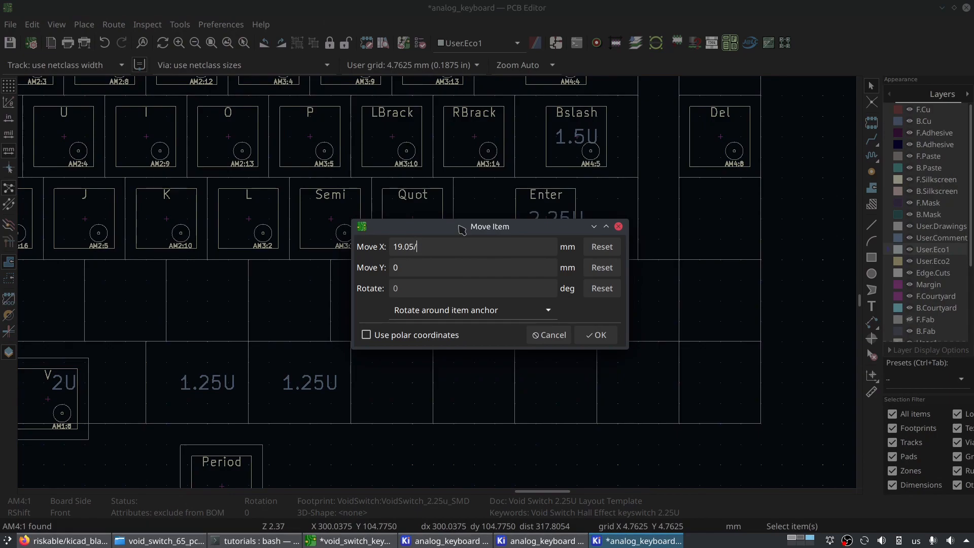
key("Return")
key("ctrl+s")
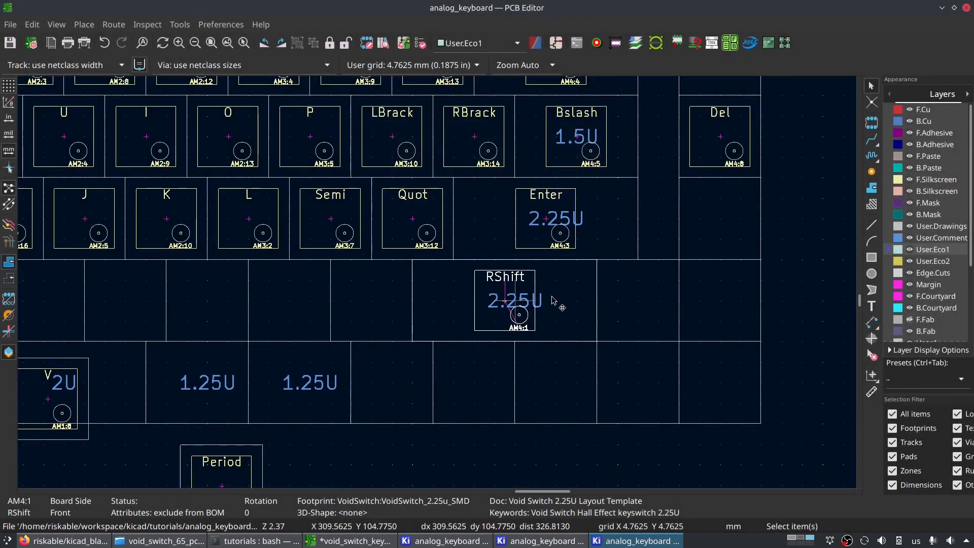
scroll(414, 302, "down", 2)
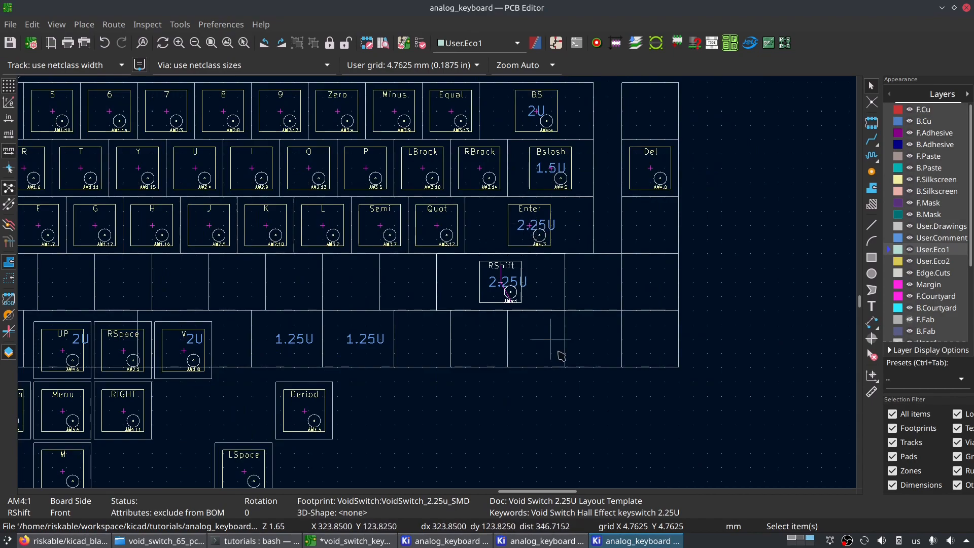
middle_click_drag(555, 349, 660, 375)
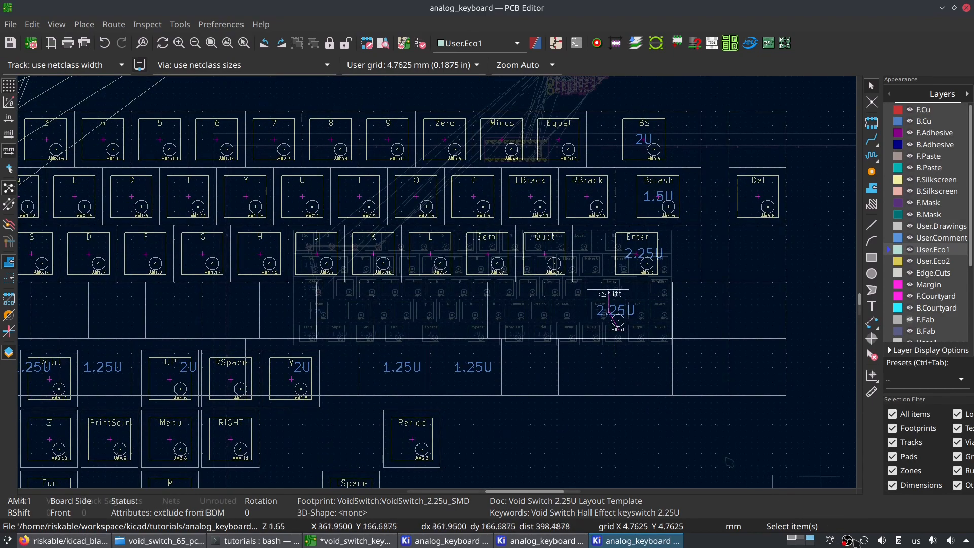
right_click(845, 541)
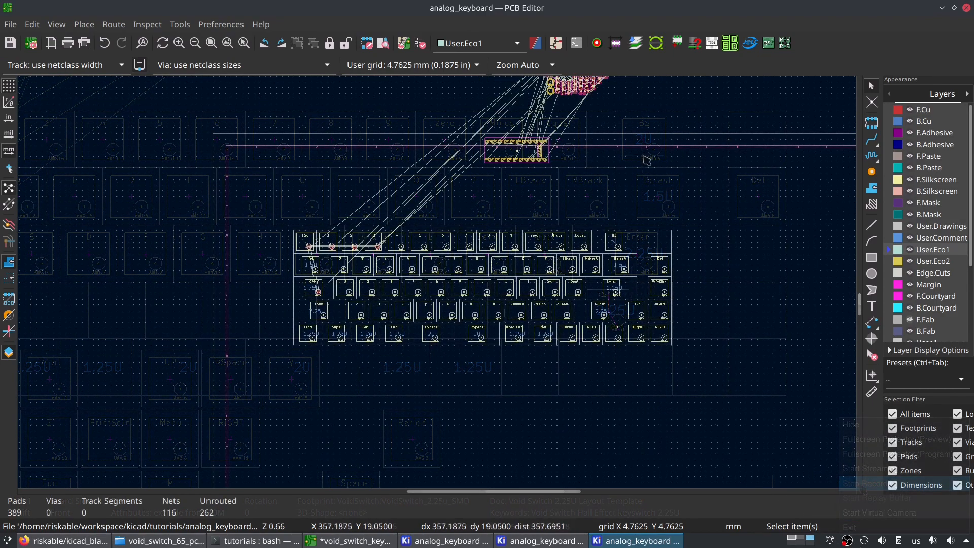
scroll(647, 161, "up", 4)
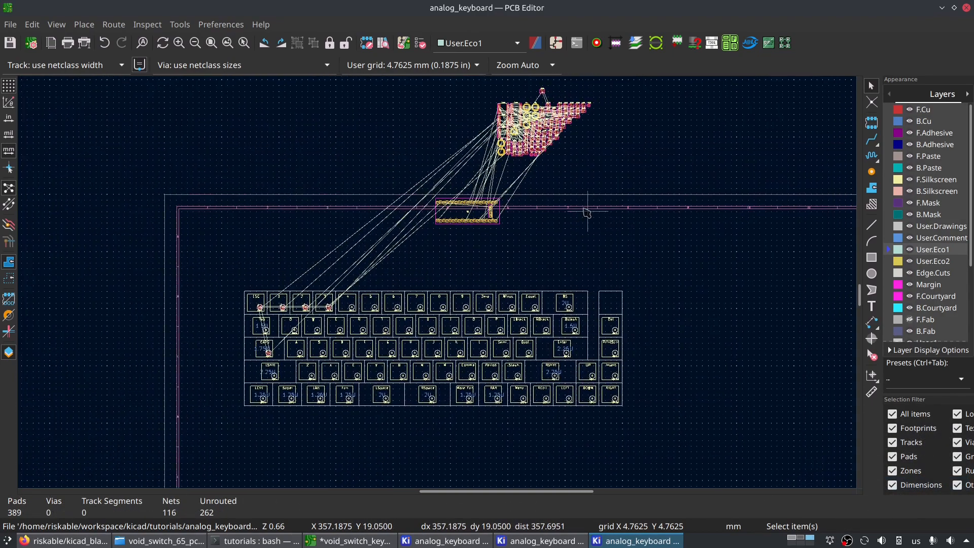
scroll(440, 287, "up", 3)
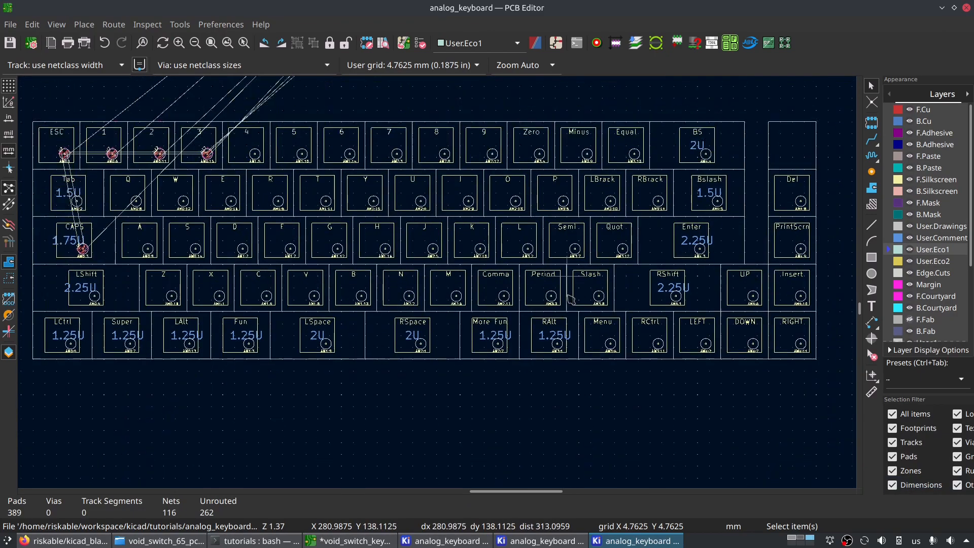
scroll(680, 289, "down", 4)
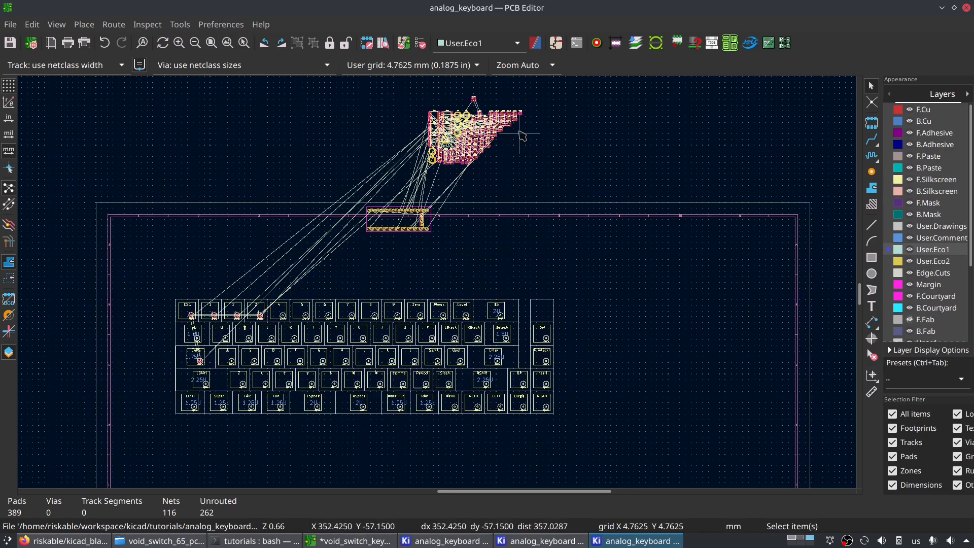
- Look over the unplaced footprints above the sheet and the key footprints filling the 65% template
scroll(488, 207, "up", 4)
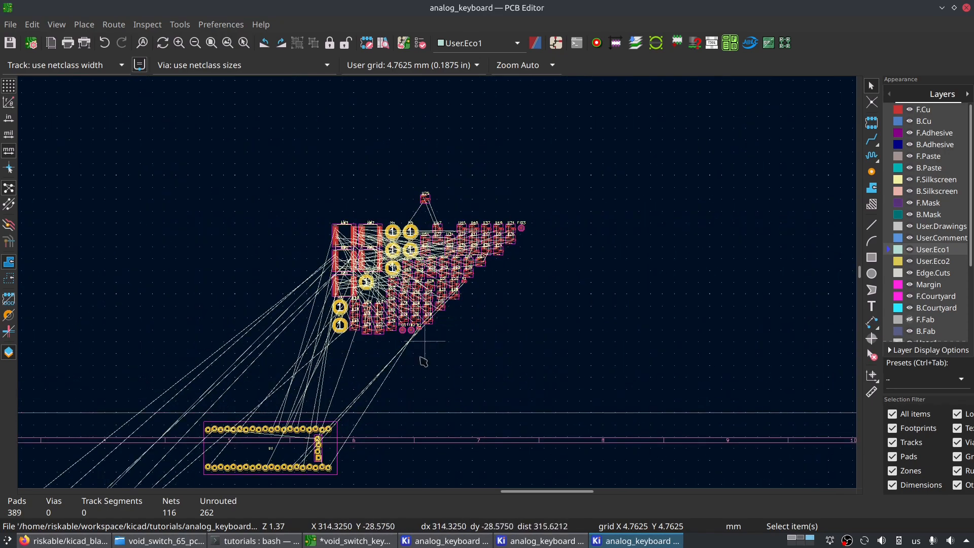
scroll(382, 371, "down", 3)
scroll(435, 280, "down", 3)
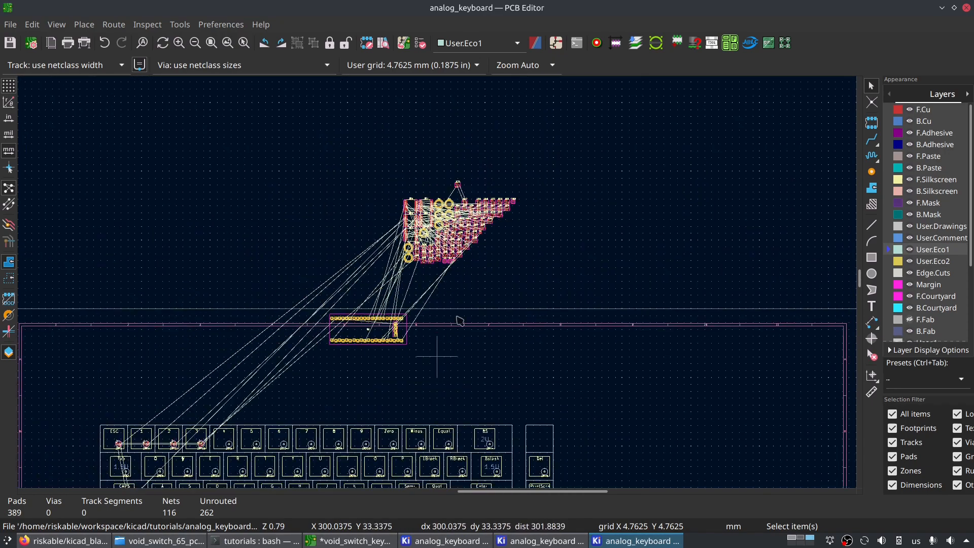
scroll(436, 283, "down", 3)
scroll(436, 283, "left", 3)
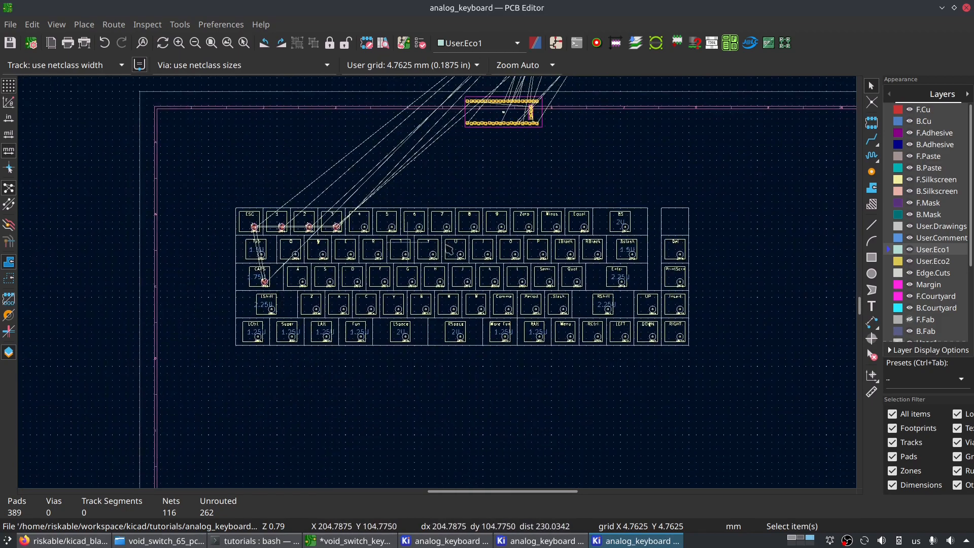
scroll(327, 284, "up", 2)
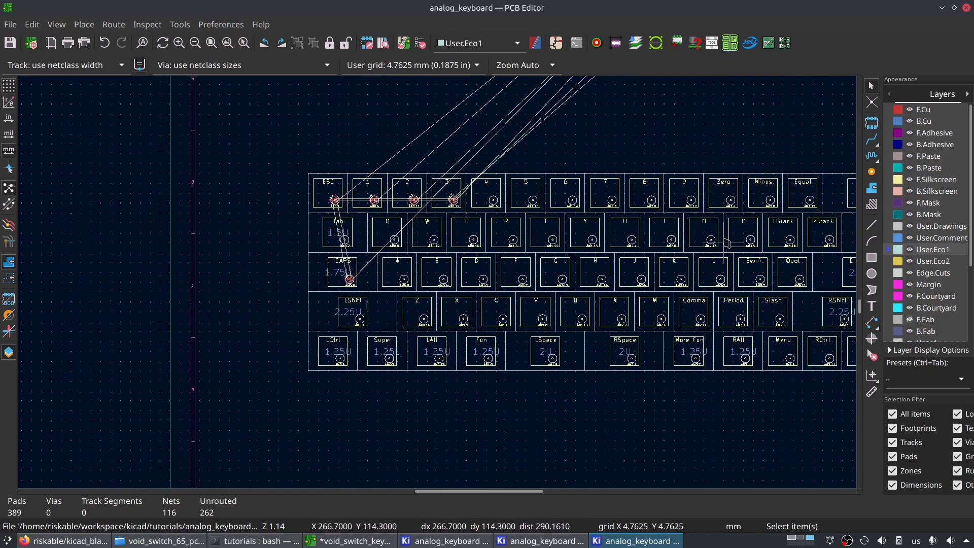
middle_click_drag(463, 153, 561, 187)
scroll(313, 276, "up", 3)
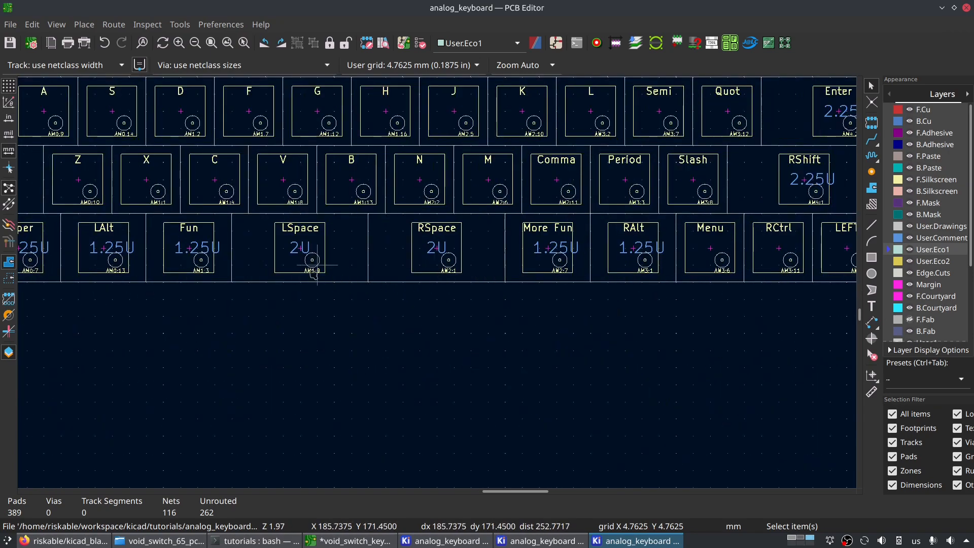
- Inspect the two 2U spacebar footprints, LSpace and RSpace, in the bottom row of the template
left_click(349, 241)
left_click(436, 254)
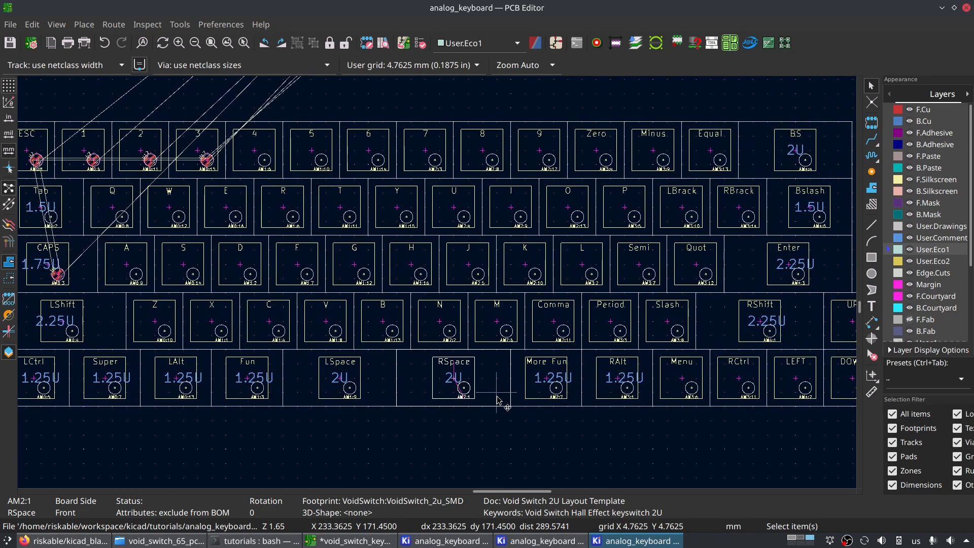
scroll(497, 410, "down", 2)
middle_click_drag(473, 247, 479, 261)
scroll(432, 294, "up", 3)
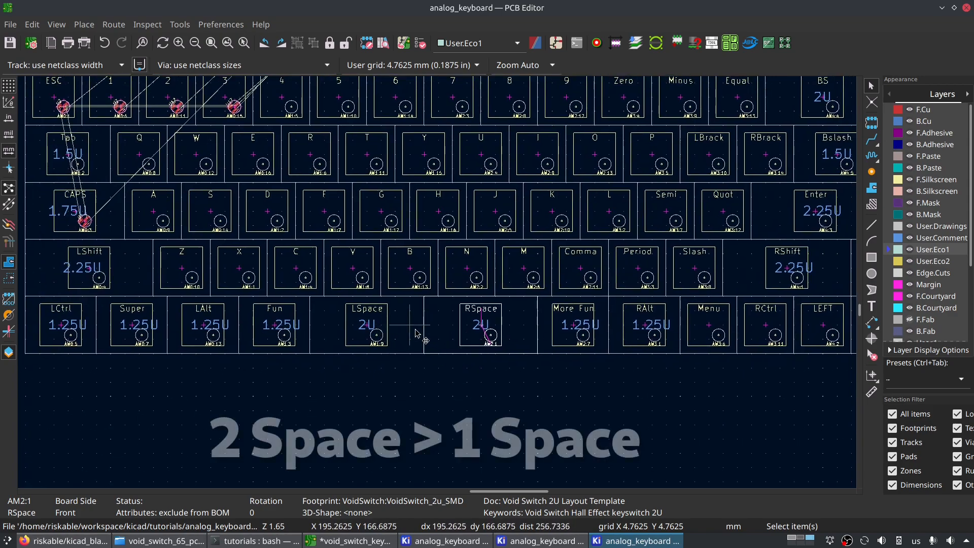
scroll(445, 343, "up", 2)
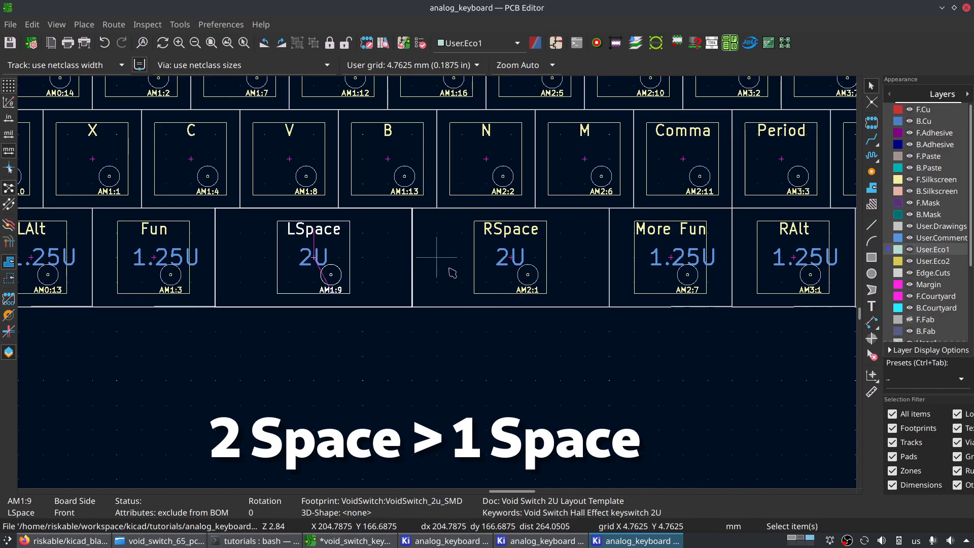
left_click(448, 260)
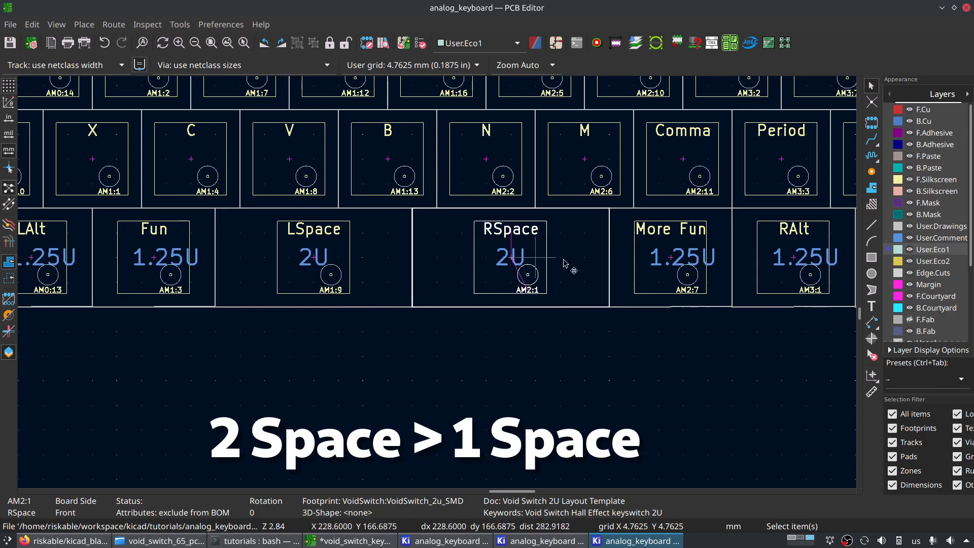
left_click(406, 269)
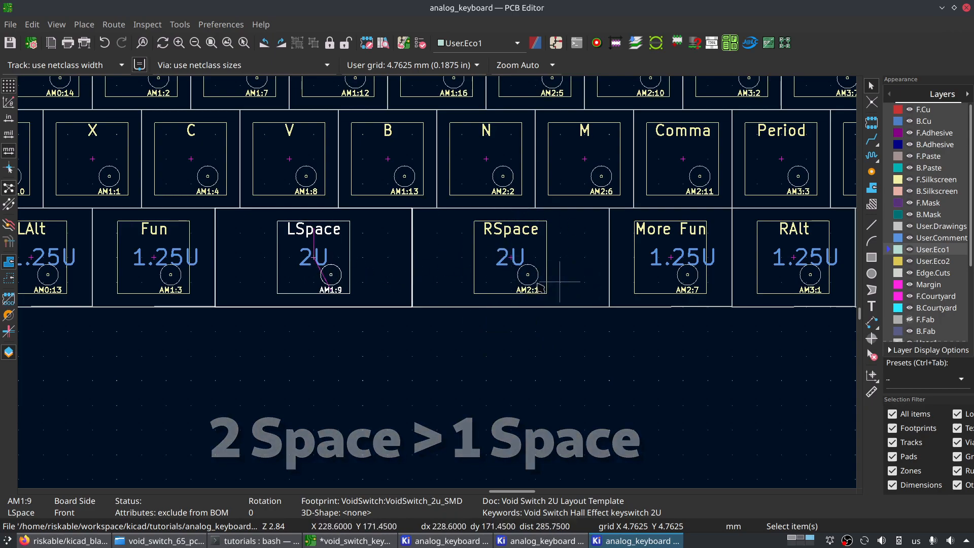
scroll(550, 287, "up", 3)
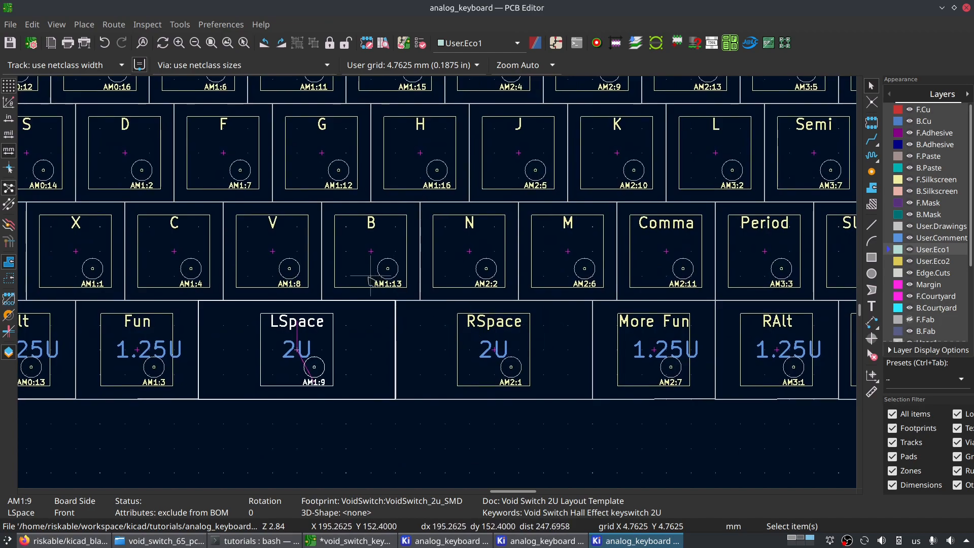
scroll(395, 313, "down", 2)
scroll(436, 289, "up", 3)
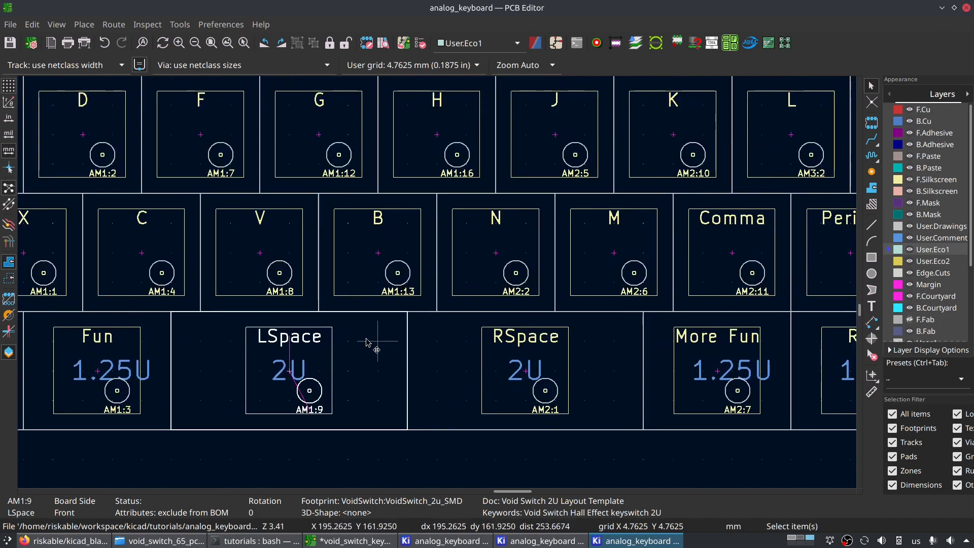
scroll(513, 355, "down", 3)
middle_click_drag(516, 329, 499, 365)
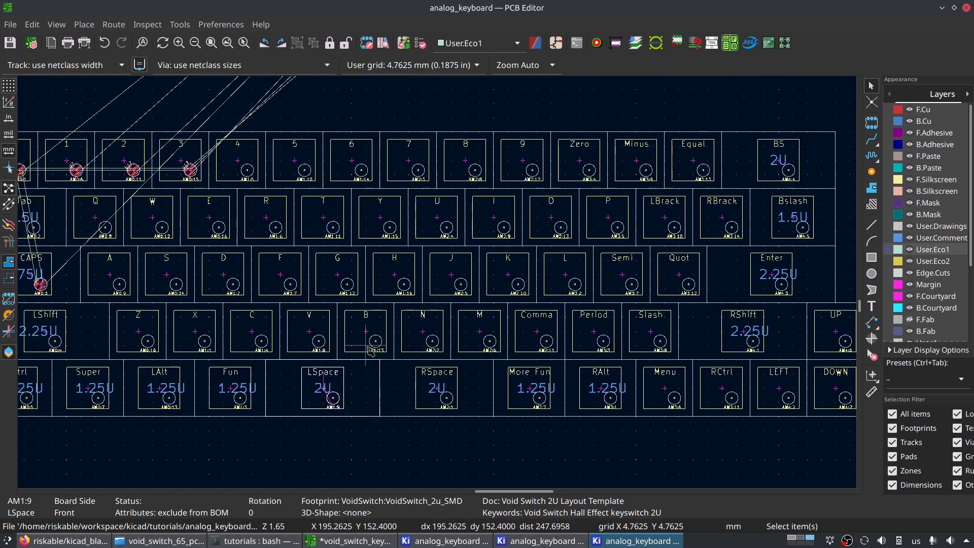
- Examine the 1.25U Fun key footprint beside LSpace and its place in the bottom row
scroll(381, 405, "up", 2)
middle_click_drag(457, 277, 400, 363)
scroll(445, 345, "down", 2)
scroll(437, 282, "up", 1)
scroll(387, 297, "left", 4)
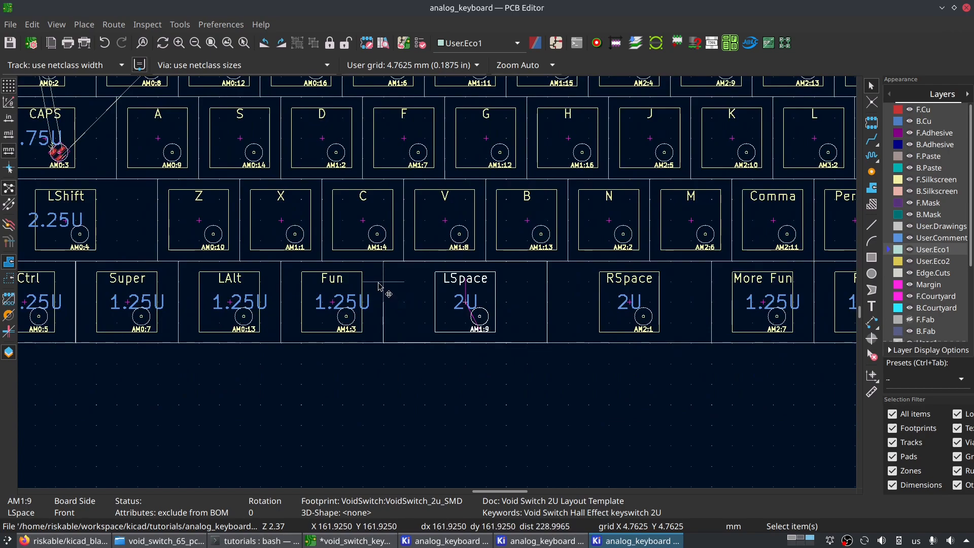
left_click(379, 287)
scroll(445, 283, "up", 2)
scroll(439, 288, "down", 3)
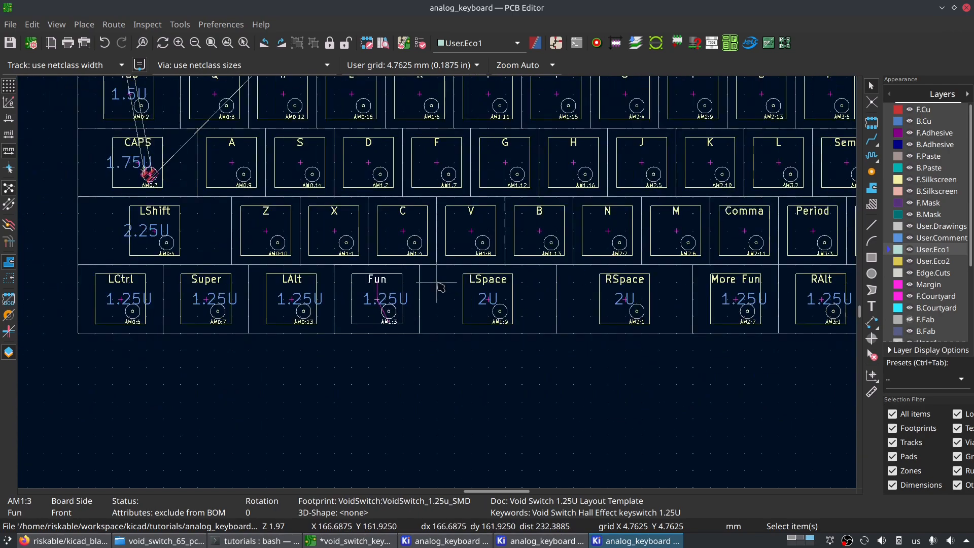
scroll(438, 287, "up", 3)
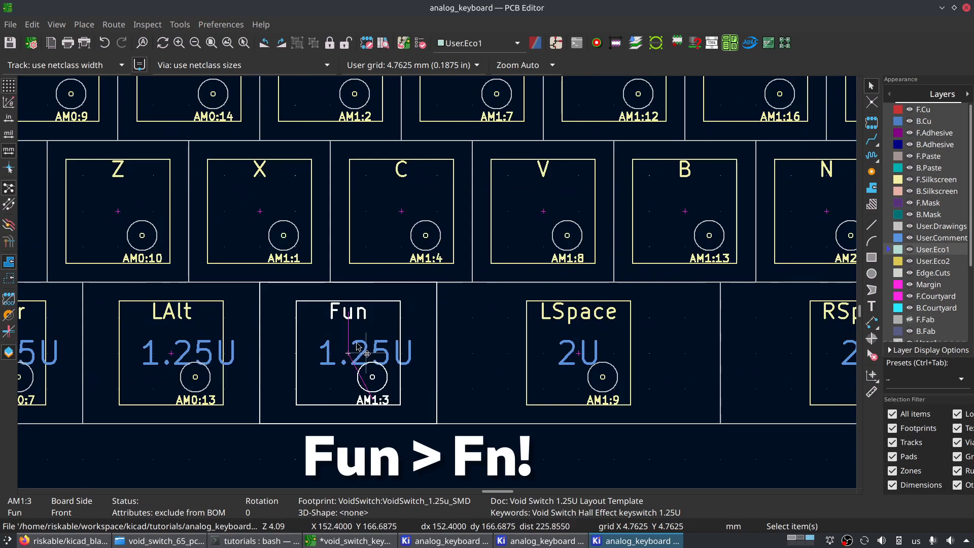
middle_click_drag(354, 326, 680, 502)
left_click_drag(184, 6, 278, 5)
scroll(158, 181, "up", 1)
scroll(438, 283, "down", 5)
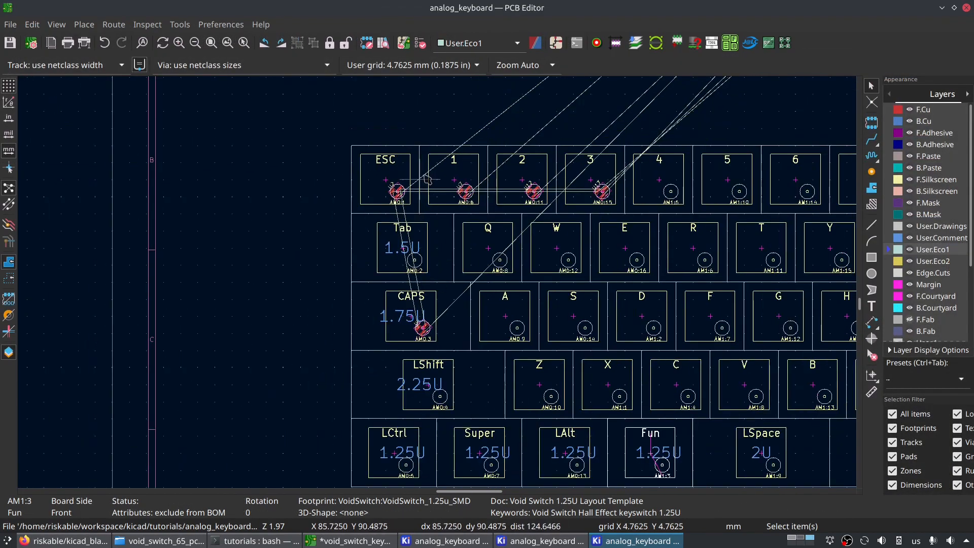
left_click_drag(574, 316, 361, 120)
middle_click_drag(574, 316, 361, 120)
left_click_drag(361, 121, 362, 123)
scroll(479, 260, "up", 4)
middle_click_drag(360, 120, 362, 124)
scroll(480, 259, "up", 4)
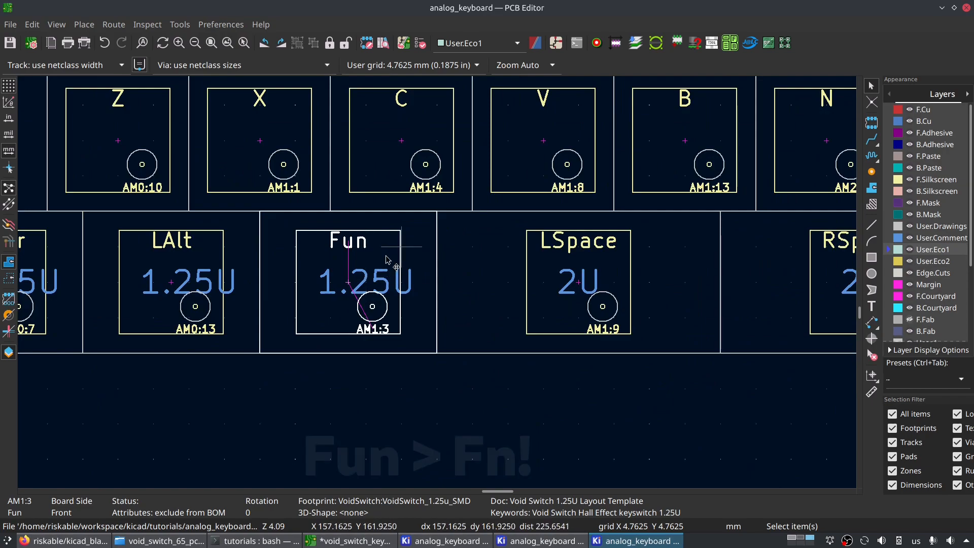
scroll(433, 261, "down", 1)
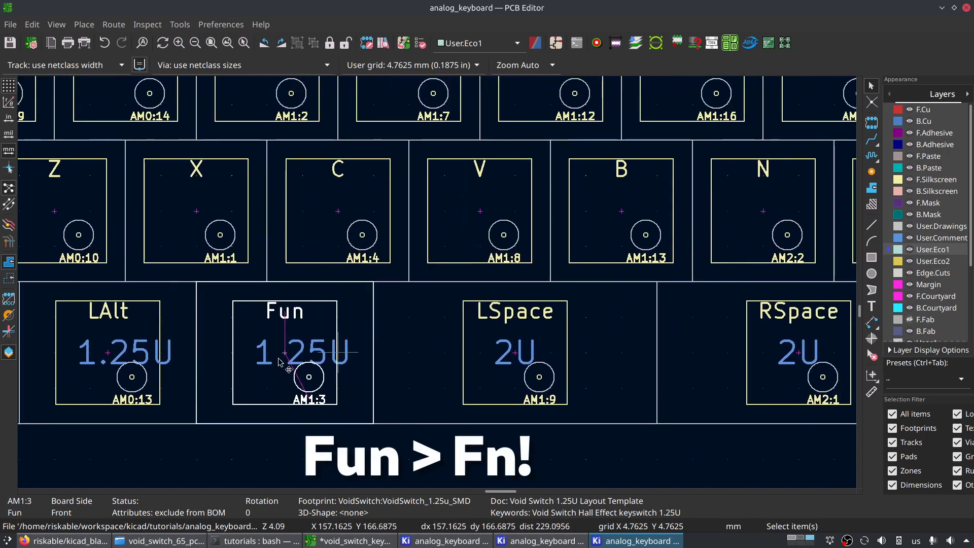
- Check the More Fun footprint next to RSpace and review the fit of the whole key layout
scroll(440, 287, "down", 1)
middle_click_drag(479, 311, 498, 347)
middle_click_drag(607, 349, 426, 337)
scroll(423, 334, "down", 2)
middle_click_drag(722, 256, 714, 315)
scroll(411, 308, "down", 3)
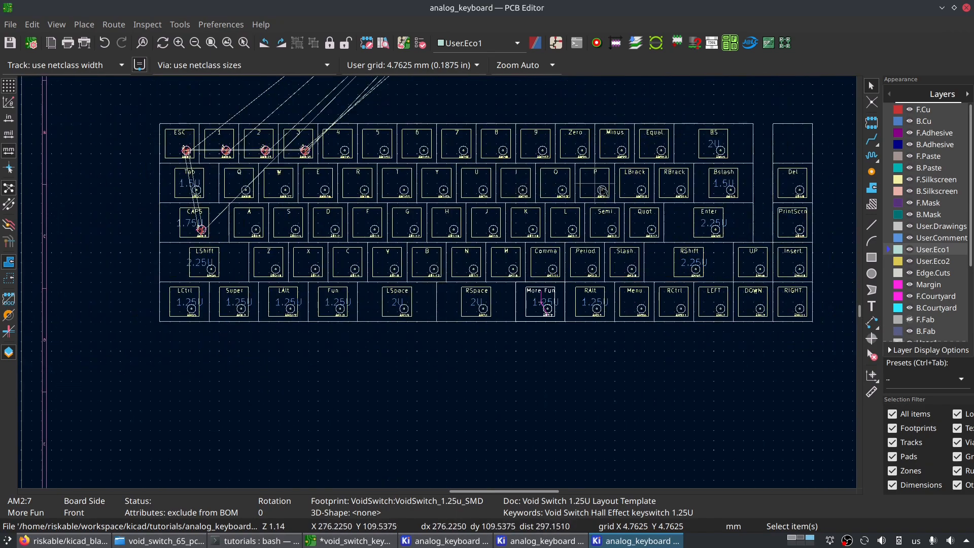
middle_click_drag(610, 262, 596, 294)
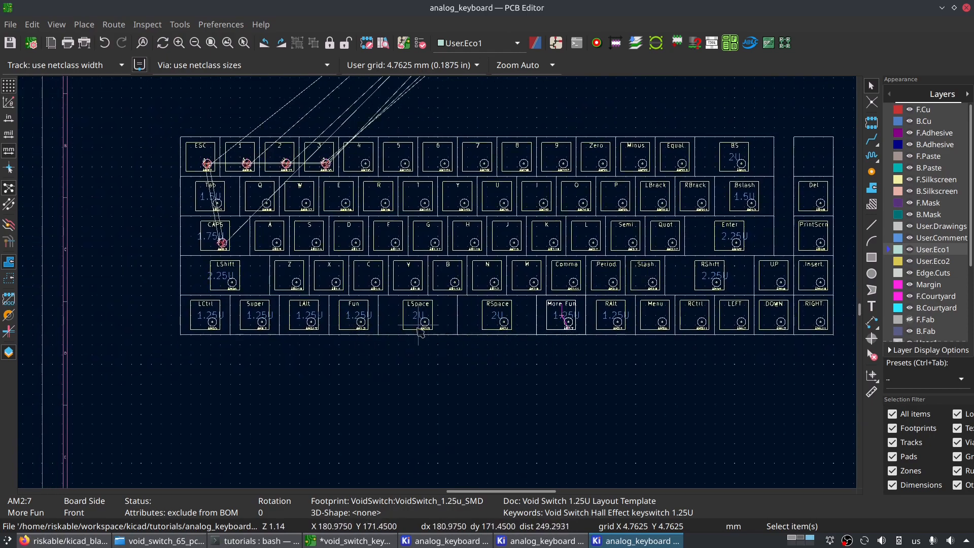
middle_click_drag(580, 271, 518, 308)
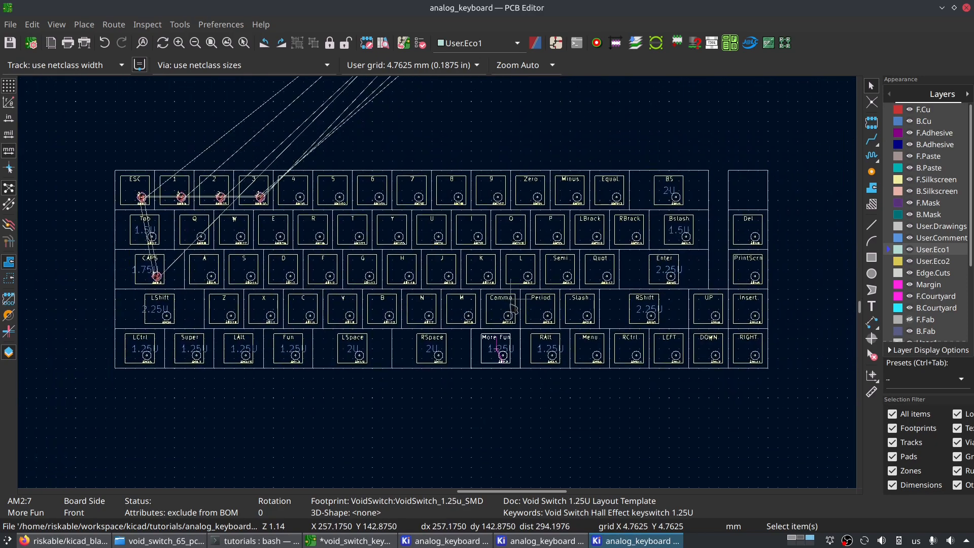
scroll(448, 213, "up", 4)
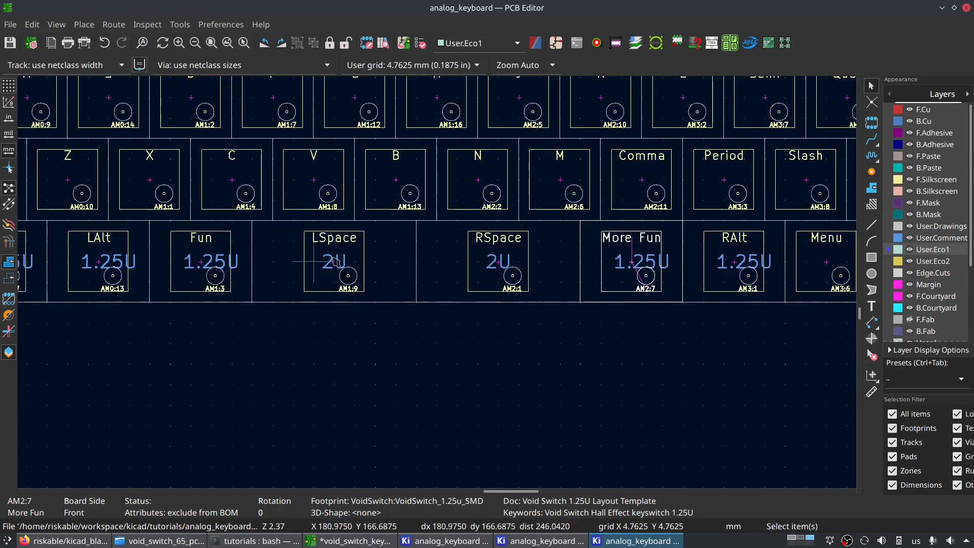
scroll(412, 262, "down", 3)
scroll(440, 287, "up", 3)
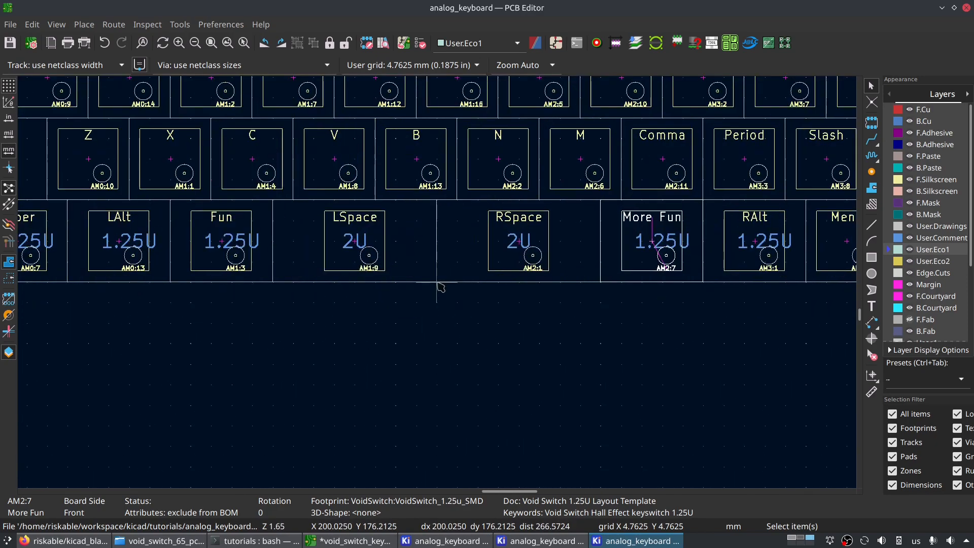
- Check the bottom row's modifier keys, including the 1U Menu footprint, against the template outlines
middle_click_drag(440, 235, 402, 298)
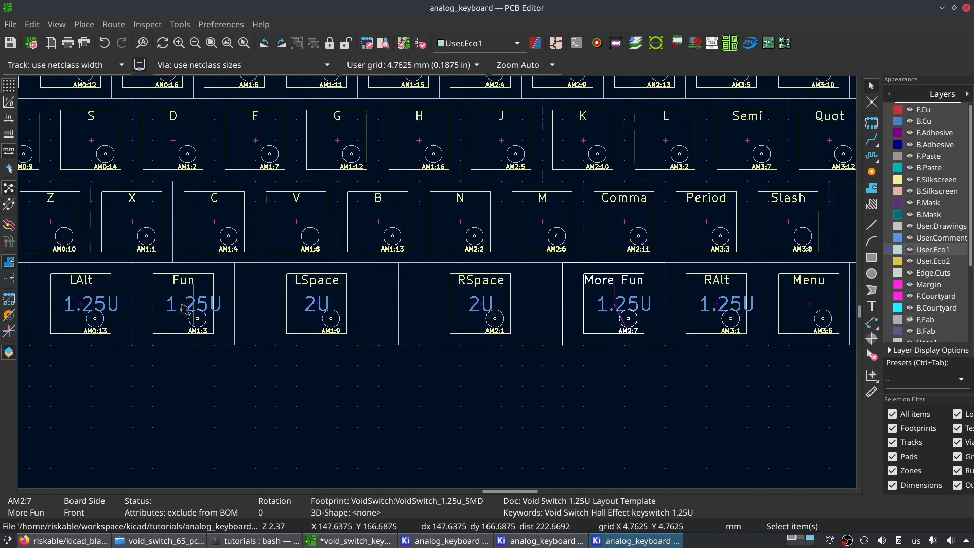
middle_click_drag(457, 309, 164, 341)
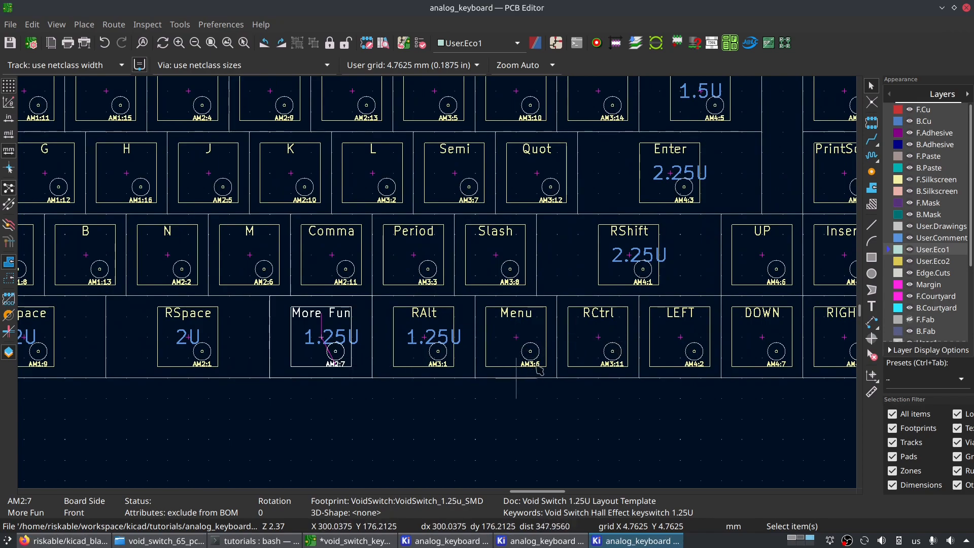
scroll(558, 297, "up", 2)
left_click(519, 355)
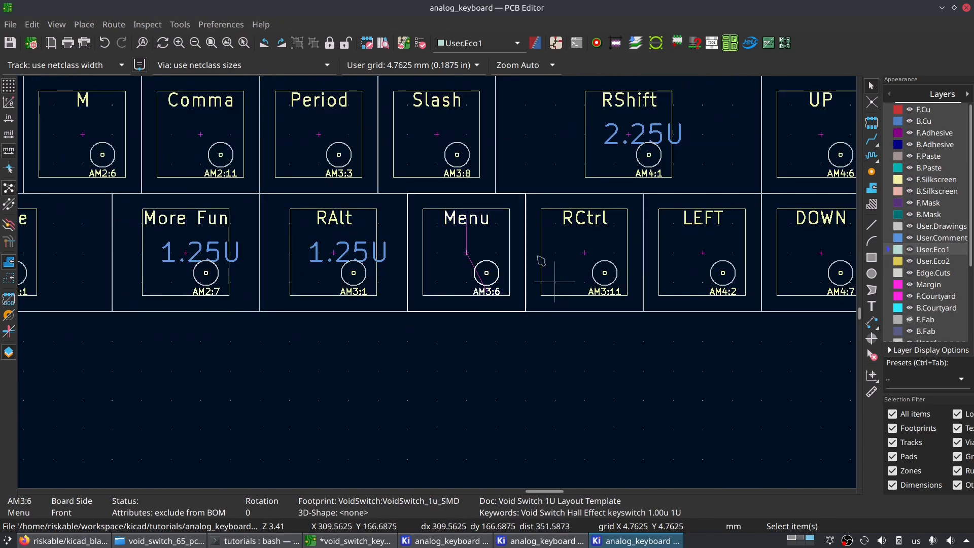
scroll(527, 253, "down", 4)
scroll(438, 283, "up", 4)
scroll(438, 224, "down", 4)
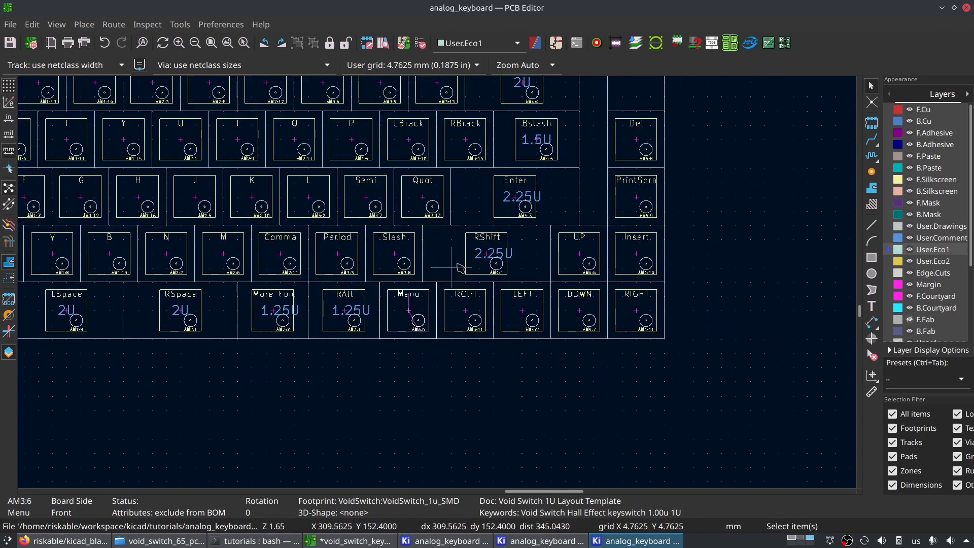
scroll(458, 221, "down", 4)
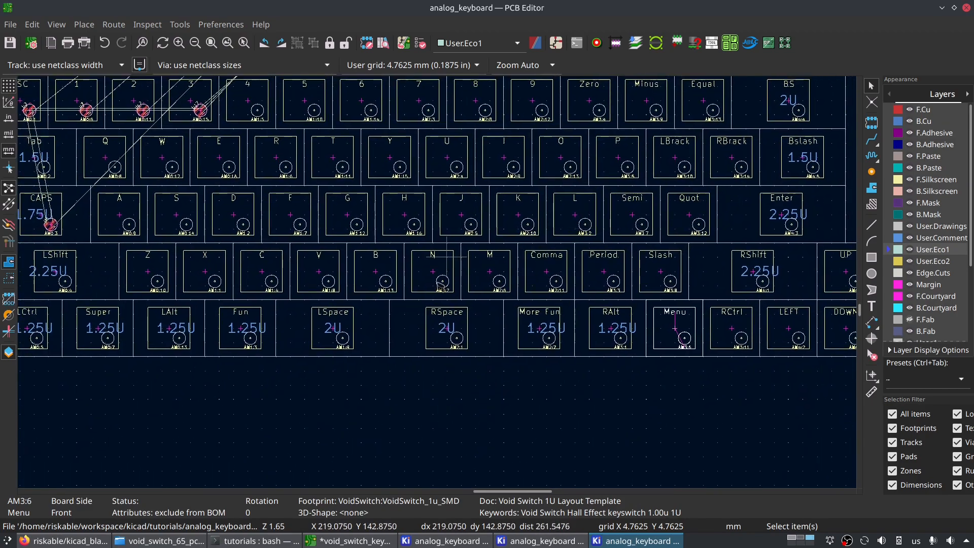
middle_click_drag(478, 97, 417, 214)
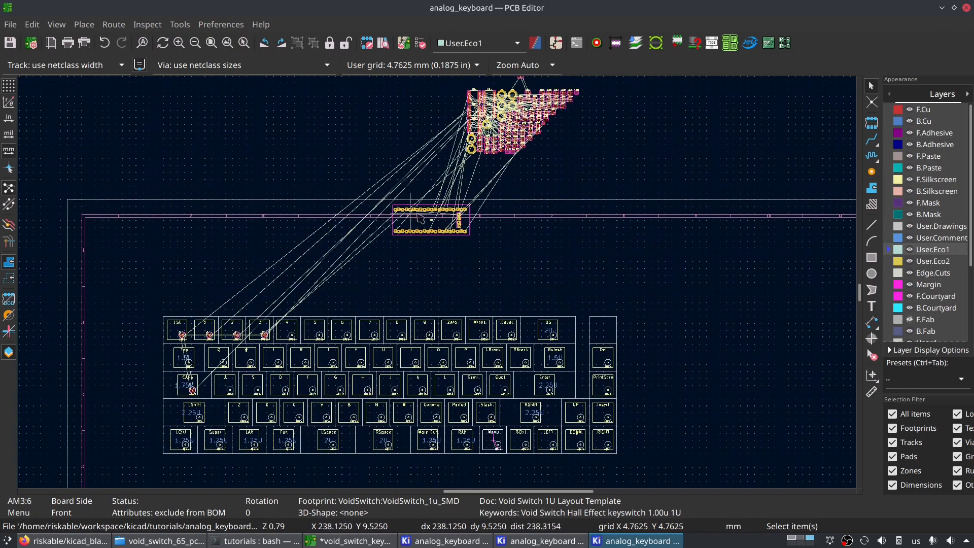
- Move the BlackPill footprint U1 down to just above the number row, around the 7 and 8 keys
left_click(440, 227)
scroll(439, 228, "up", 2)
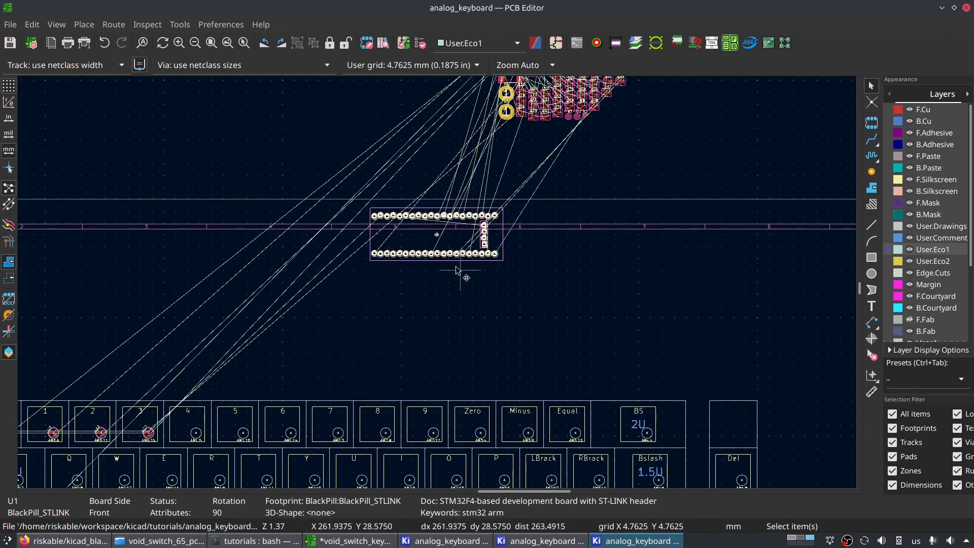
left_click_drag(454, 260, 366, 389)
scroll(366, 368, "up", 3)
scroll(439, 284, "down", 3)
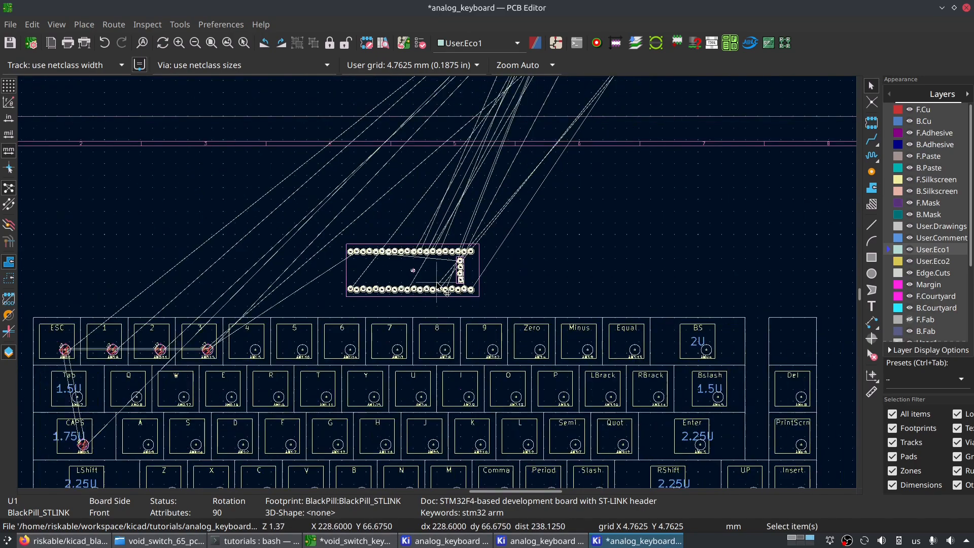
mouse_move(414, 270)
left_mouse_down()
mouse_move(414, 293)
mouse_move(413, 278)
left_mouse_up()
- Switch to the 0.2000 mm grid and nudge the BlackPill slightly left and down, closer to the number row's outline
key("shift+n")
key("shift+n")
key("shift+n")
key("shift+n")
key("shift+n")
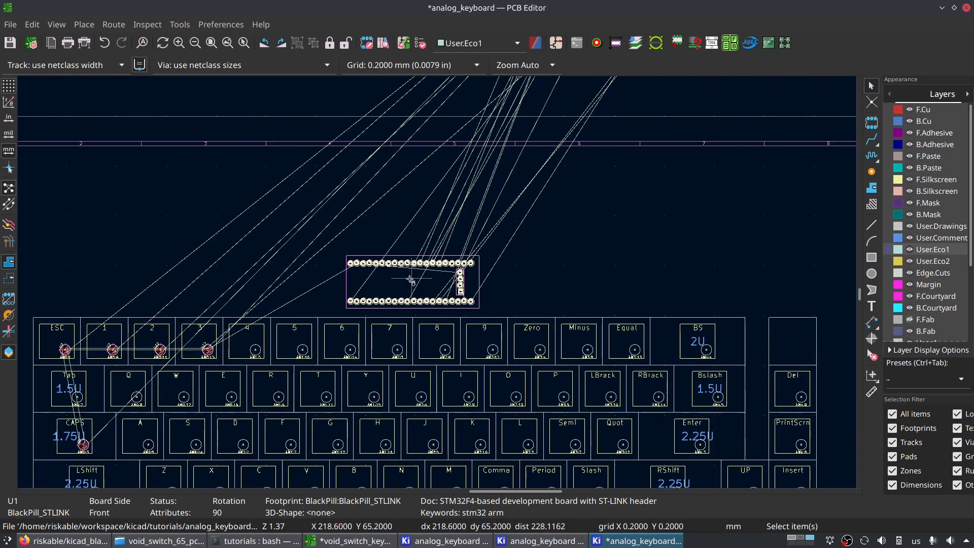
scroll(437, 282, "up", 2)
mouse_move(446, 285)
left_mouse_down()
mouse_move(434, 301)
mouse_move(432, 291)
left_mouse_up()
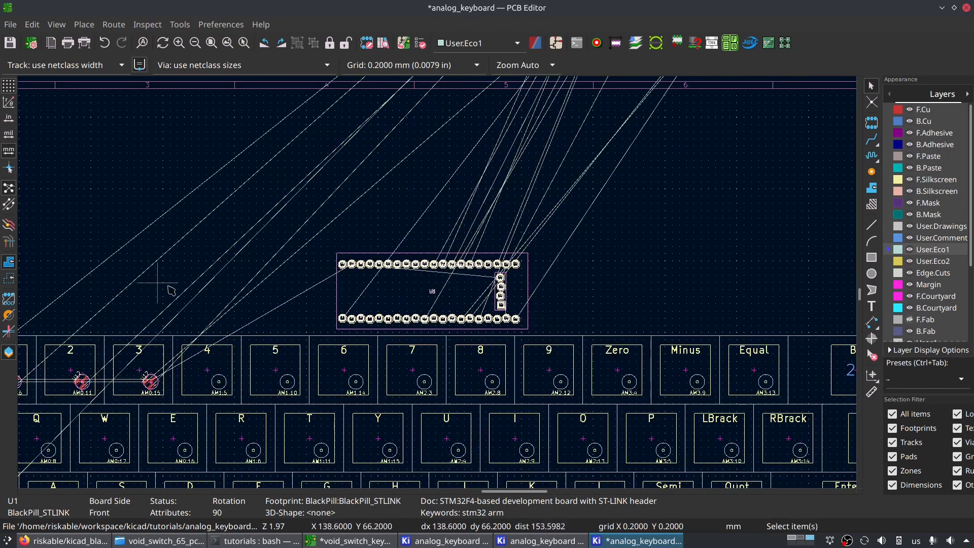
middle_click_drag(162, 286, 343, 251)
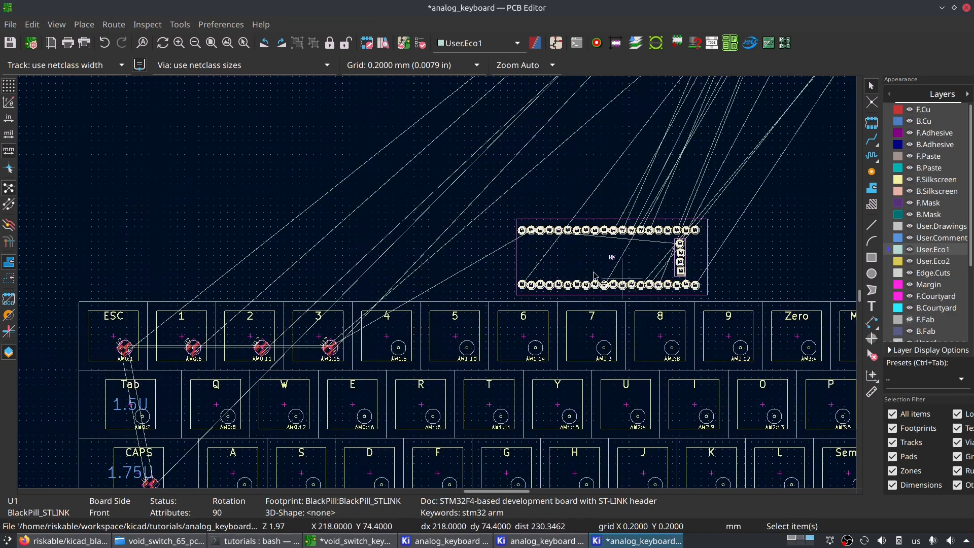
- Check how the BlackPill sits above the number row and survey the whole layout for an alternative location
scroll(439, 284, "down", 4)
middle_click_drag(439, 284, 434, 237)
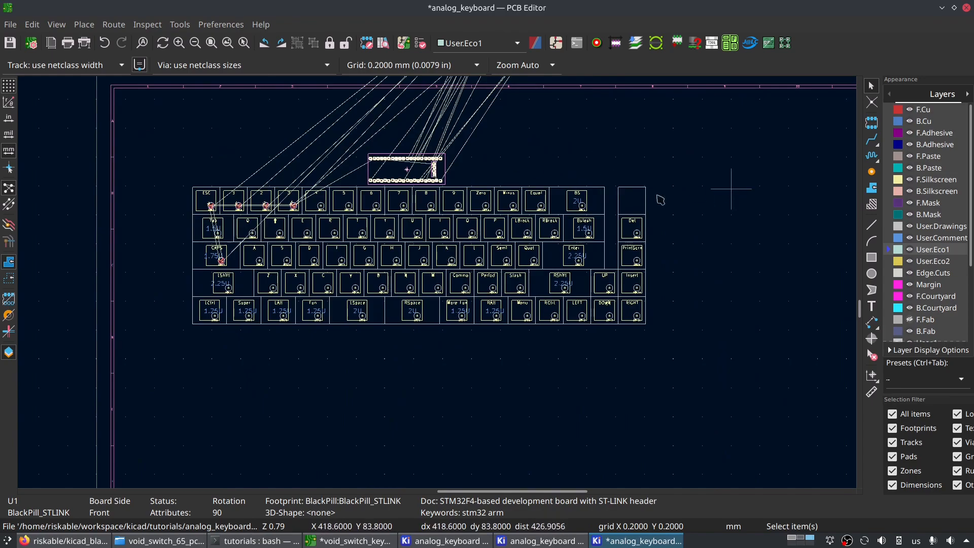
scroll(440, 288, "up", 2)
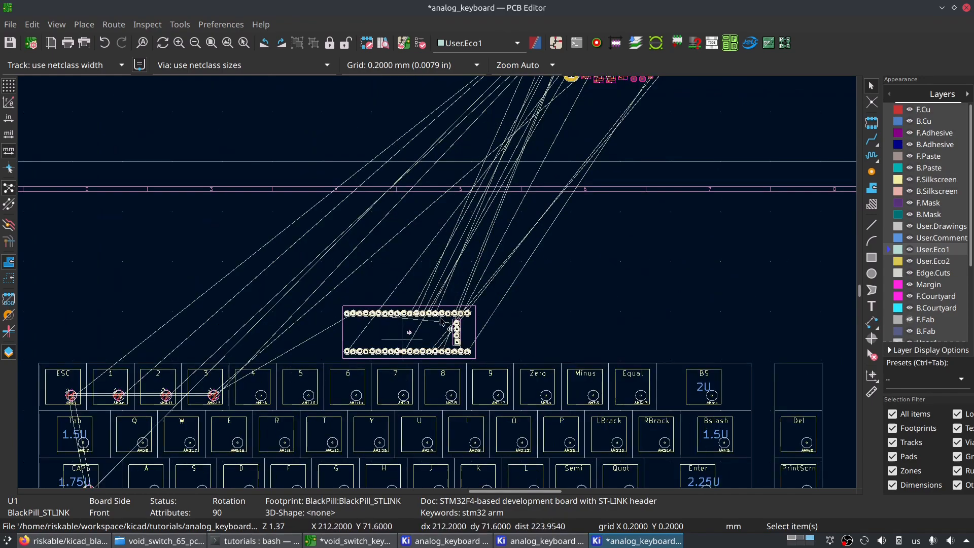
scroll(447, 321, "up", 1)
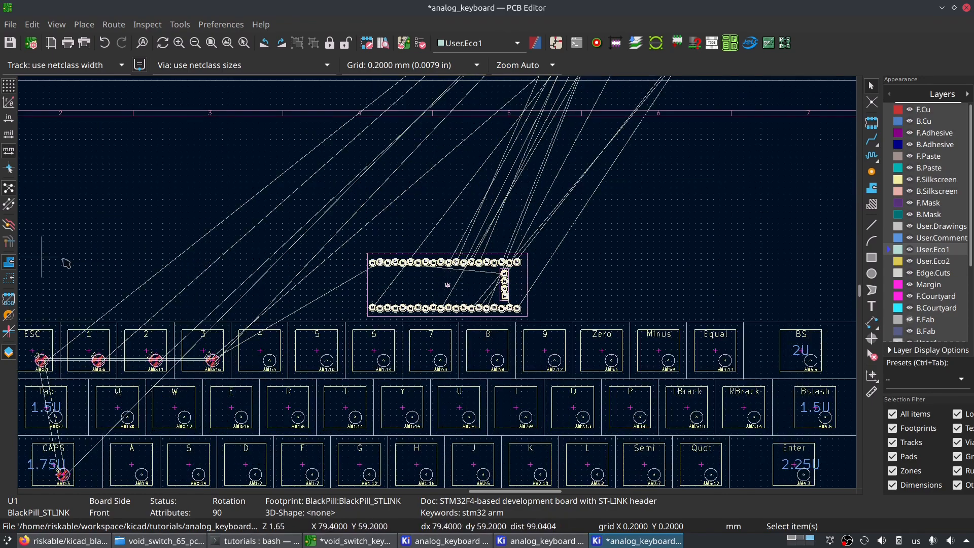
middle_click_drag(737, 286, 510, 260)
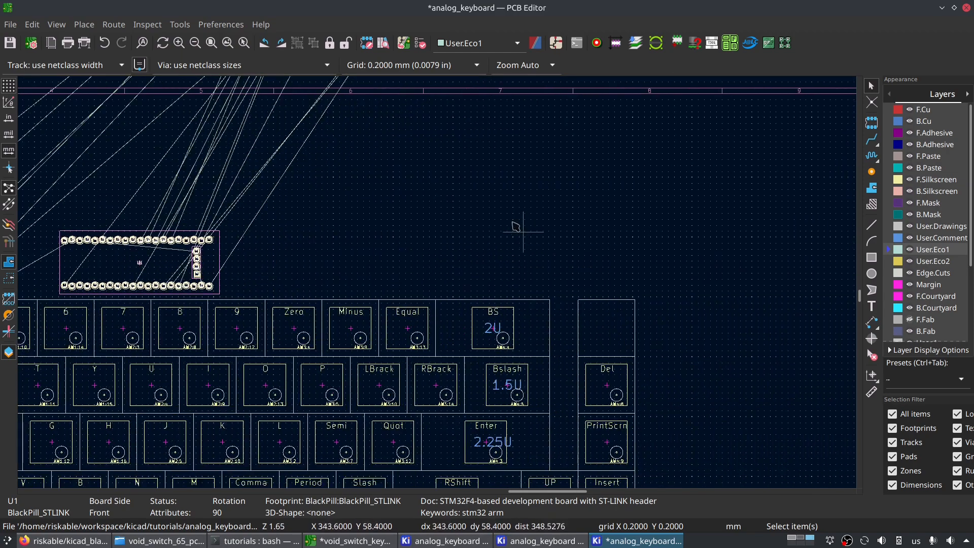
scroll(363, 318, "down", 3)
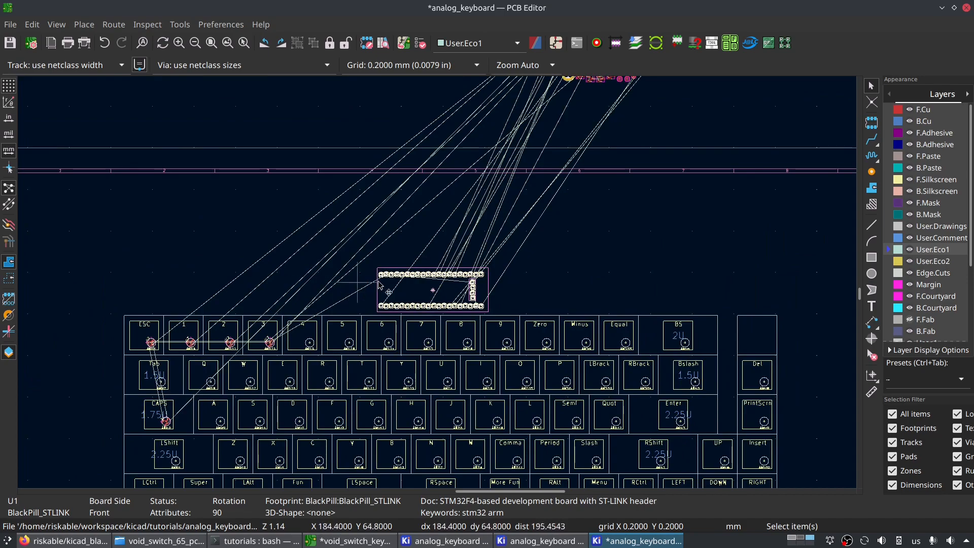
middle_click_drag(521, 369, 472, 268)
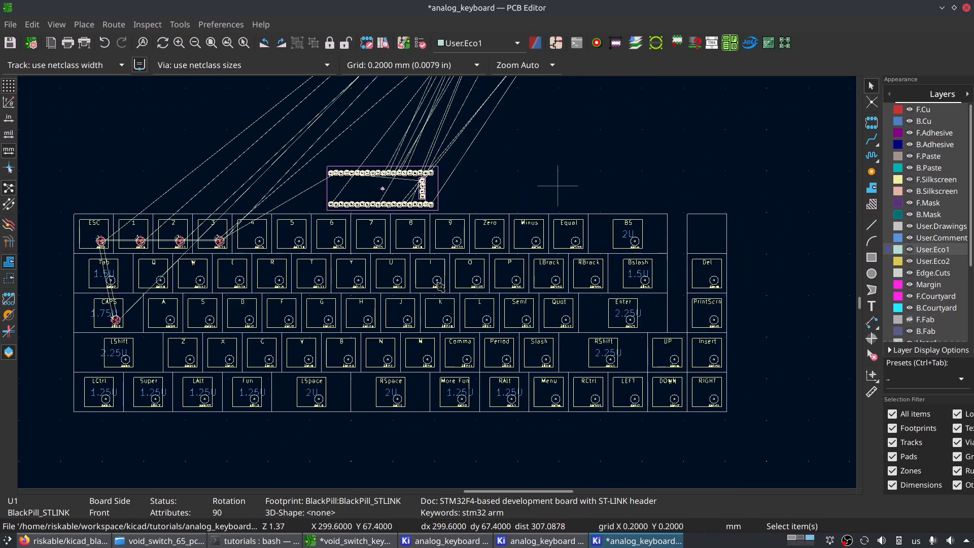
scroll(558, 185, "up", 2)
scroll(376, 309, "down", 2)
middle_click_drag(286, 305, 449, 219)
scroll(442, 250, "up", 4)
scroll(436, 260, "down", 3)
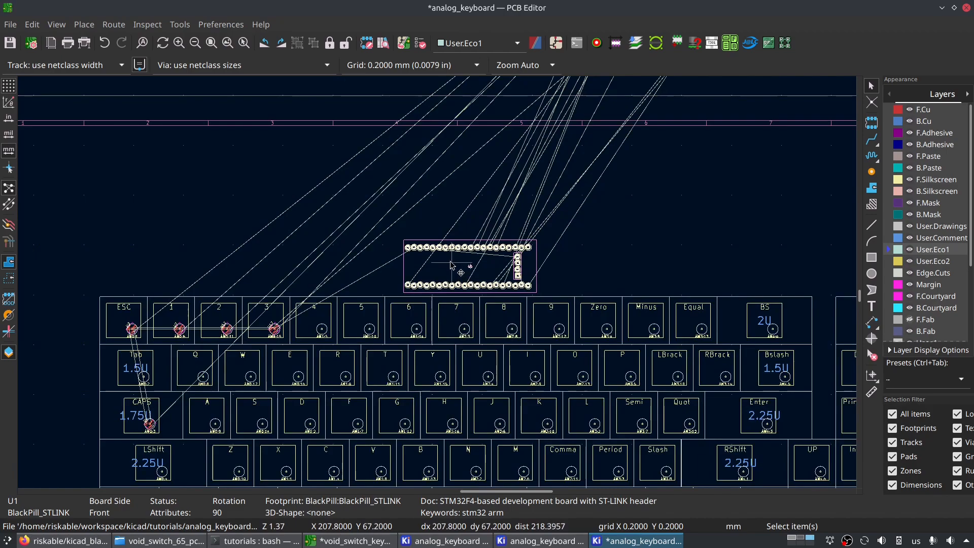
- Move the BlackPill footprint U1 over the Del and PrintScrn column, rotating it upright with its ST-LINK header toward the arrow keys
key("m")
middle_click_drag(654, 343, 310, 316)
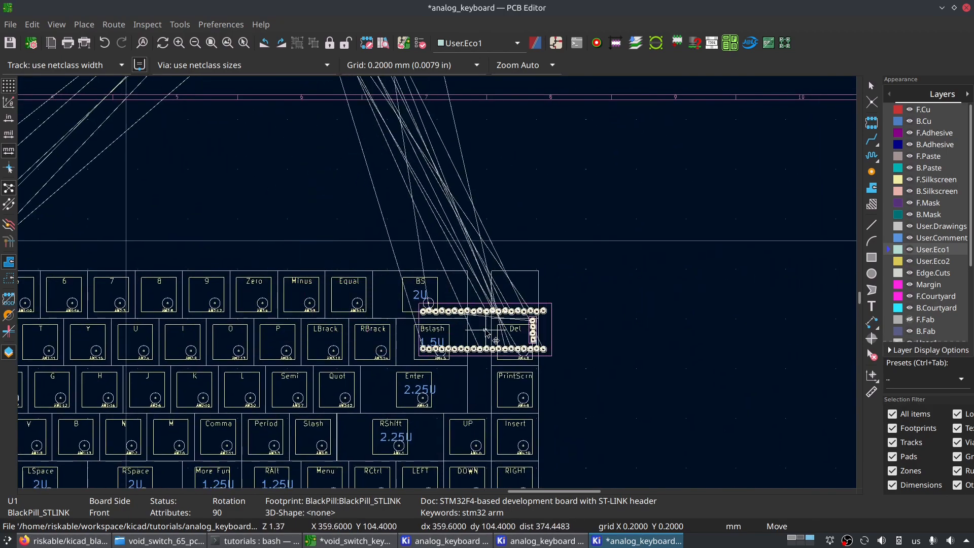
scroll(490, 319, "up", 2)
key("r")
key("r")
key("r")
key("r")
key("r")
key("r")
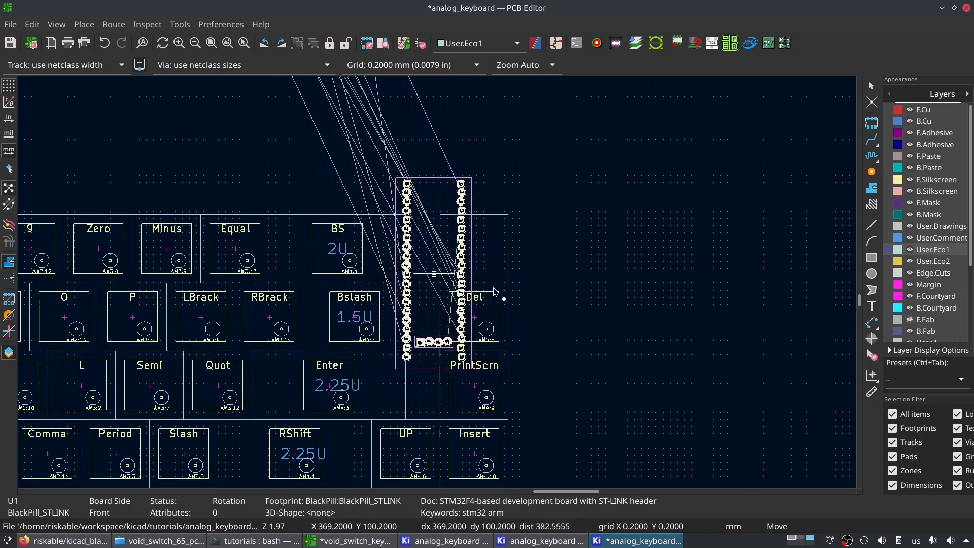
left_click(613, 223)
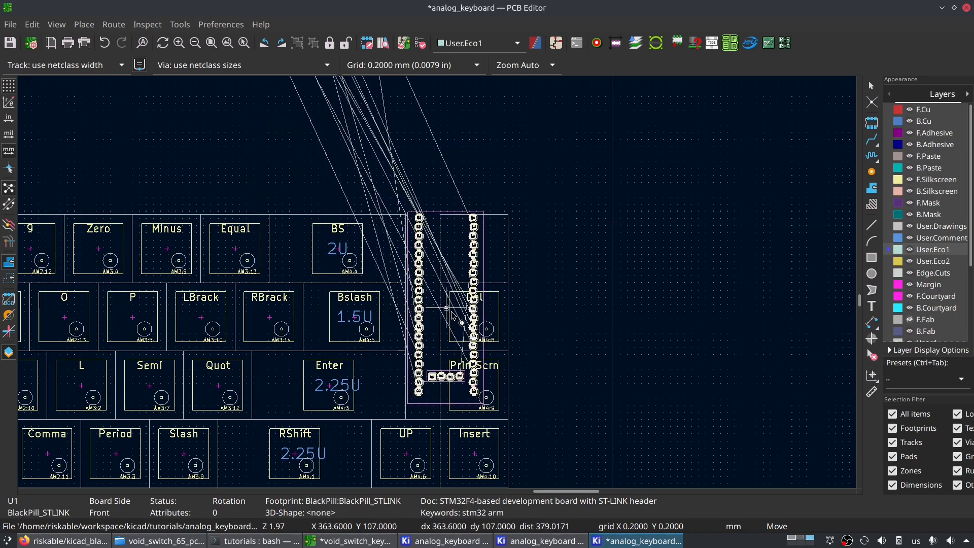
left_click(455, 317)
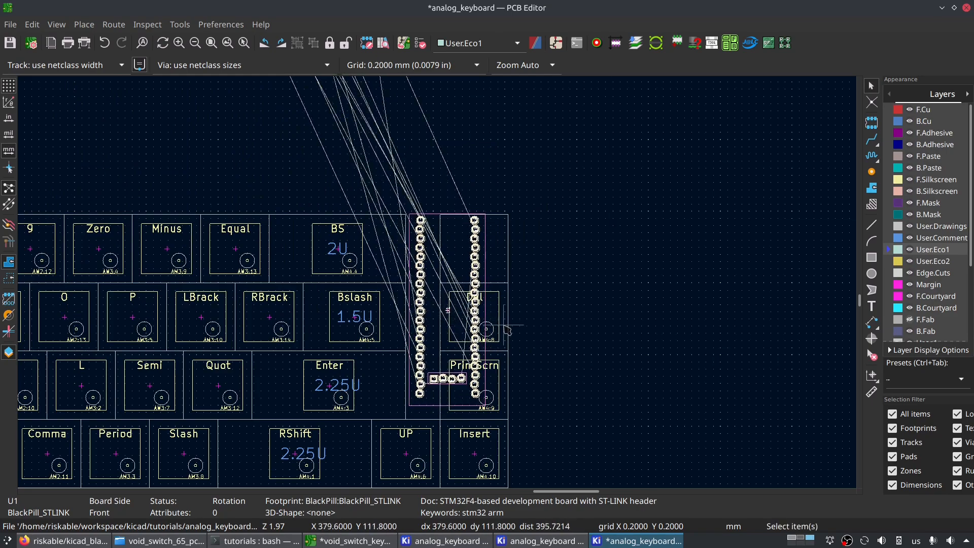
- Shift the Del, PrintScrn and Insert footprints three quarters of a key unit right on the 4.7625 mm user grid
left_click(507, 330)
left_click(507, 335)
left_click(508, 389, "shift")
left_click(511, 453, "shift")
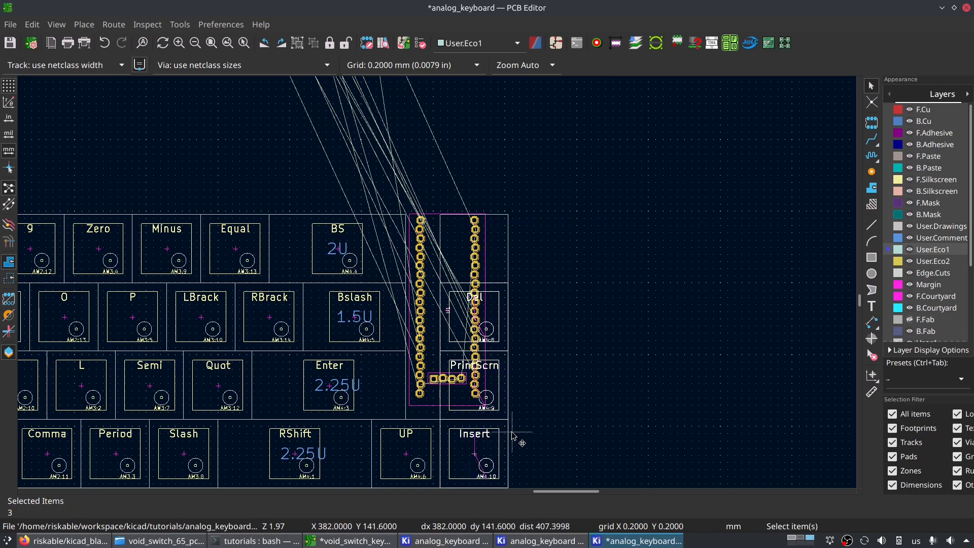
key("m")
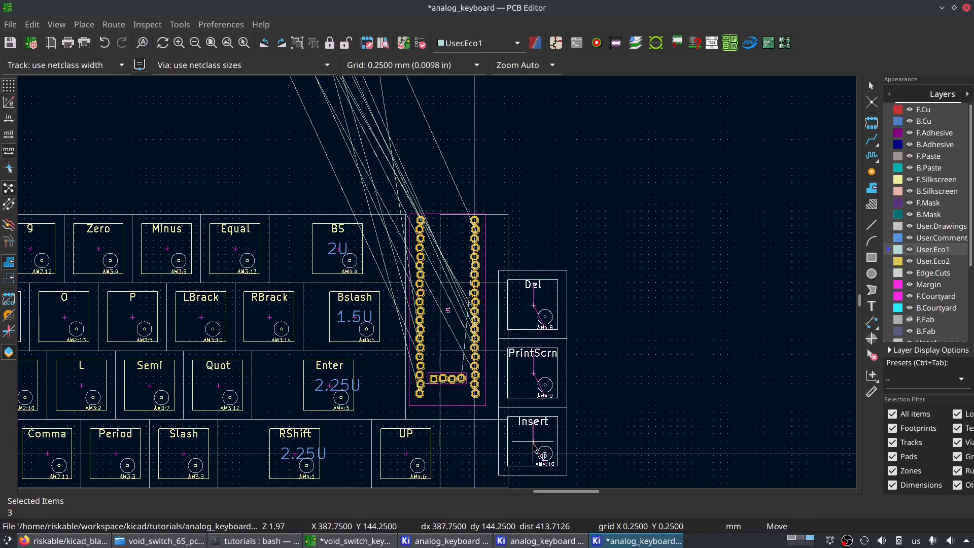
key("shift+n")
key("shift+n")
key("shift+n")
key("shift+n")
key("shift+n")
key("shift+n")
key("shift+n")
key("shift+n")
key("shift+n")
key("shift+n")
key("shift+n")
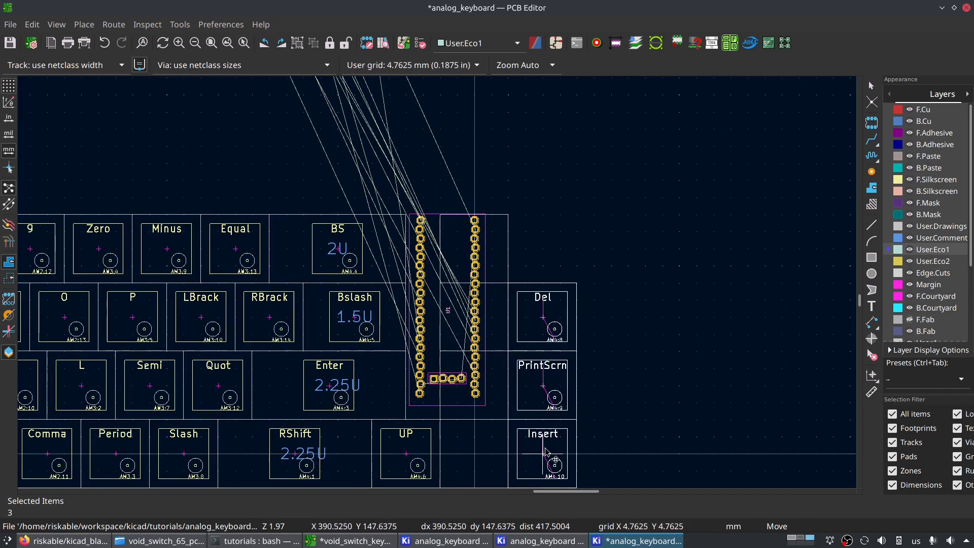
left_click(532, 449)
- Fit the upright BlackPill between Bslash and Del on the 0.0100 mm grid, its courtyard against the Del column's outline
scroll(470, 404, "down", 3, "shift")
scroll(459, 311, "up", 2)
key("m")
left_click(460, 311)
scroll(416, 263, "up", 3, "shift")
left_click(374, 233)
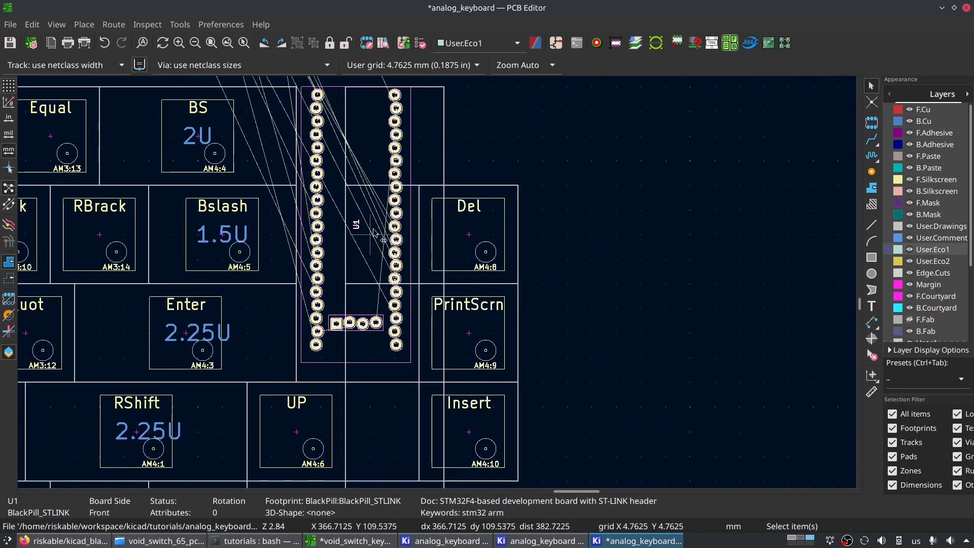
key("shift+n")
key("m")
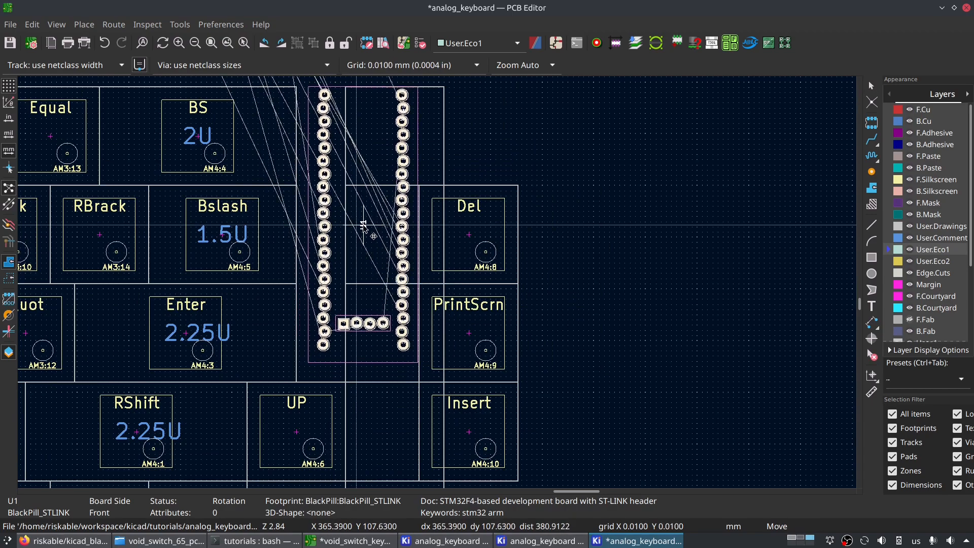
left_click(364, 224)
- Delete the VoidSwitch_65_pct layout template footprint from behind the keys
scroll(421, 234, "down", 4)
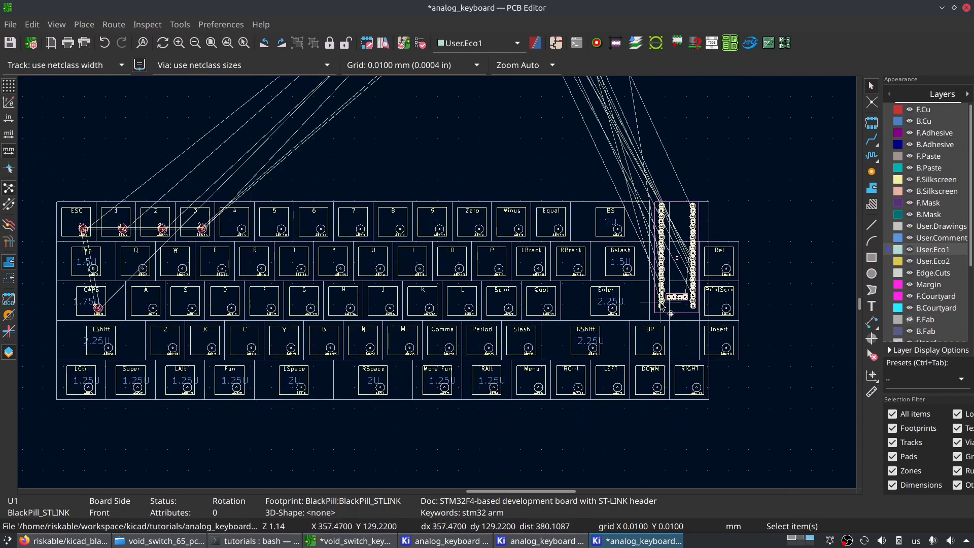
scroll(706, 283, "up", 3)
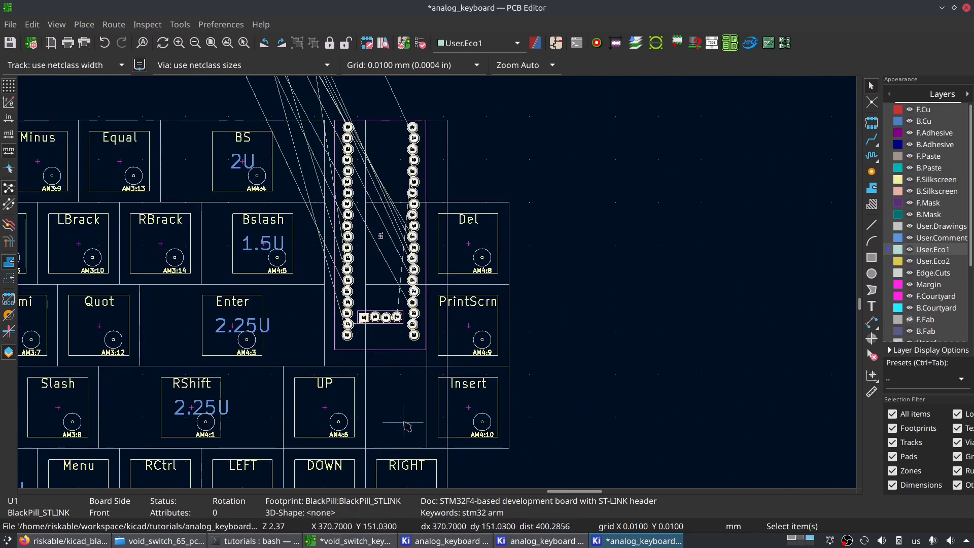
left_click(450, 170)
left_click(447, 163)
scroll(200, 280, "down", 3)
scroll(548, 383, "up", 1)
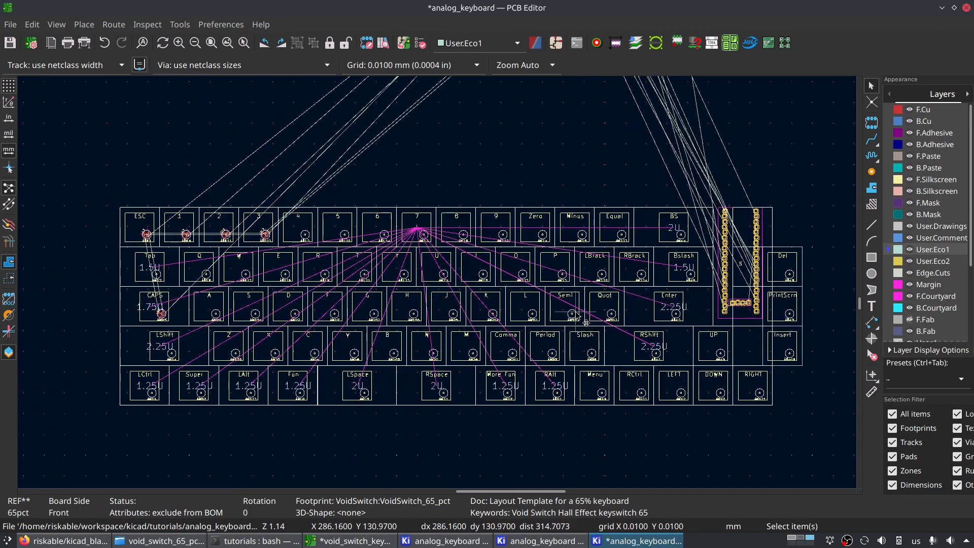
key("Escape")
- Move the UP, LEFT, DOWN and RIGHT footprints together a quarter key unit right and down on the 4.7625 mm user grid
middle_click_drag(628, 323, 532, 341)
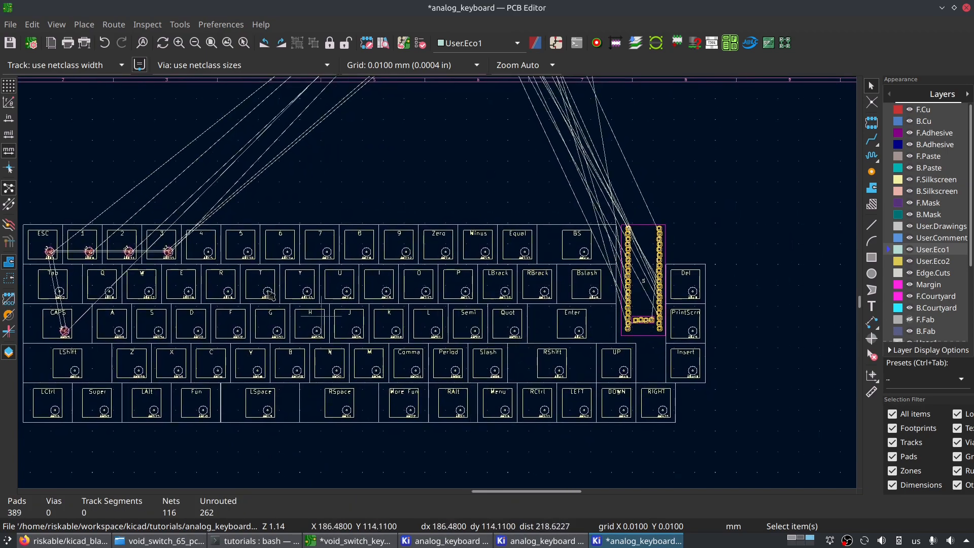
scroll(691, 341, "up", 2)
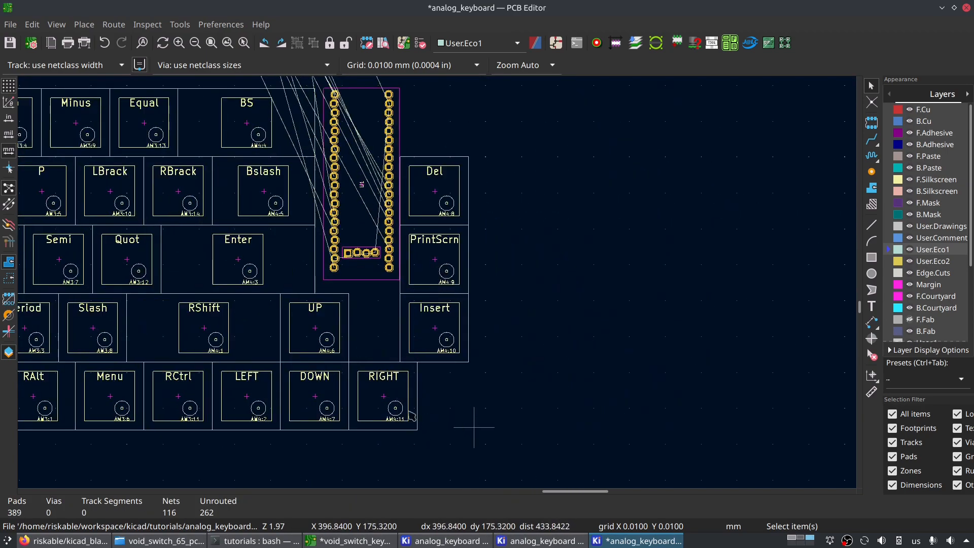
left_click(268, 387)
left_click(335, 364, "shift")
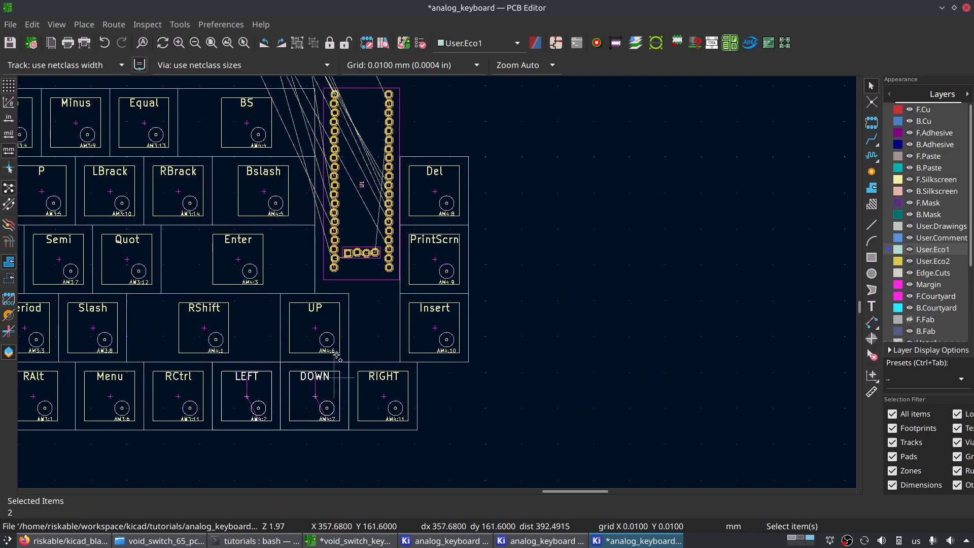
left_click(340, 328, "shift")
left_click(373, 396, "shift")
key("m")
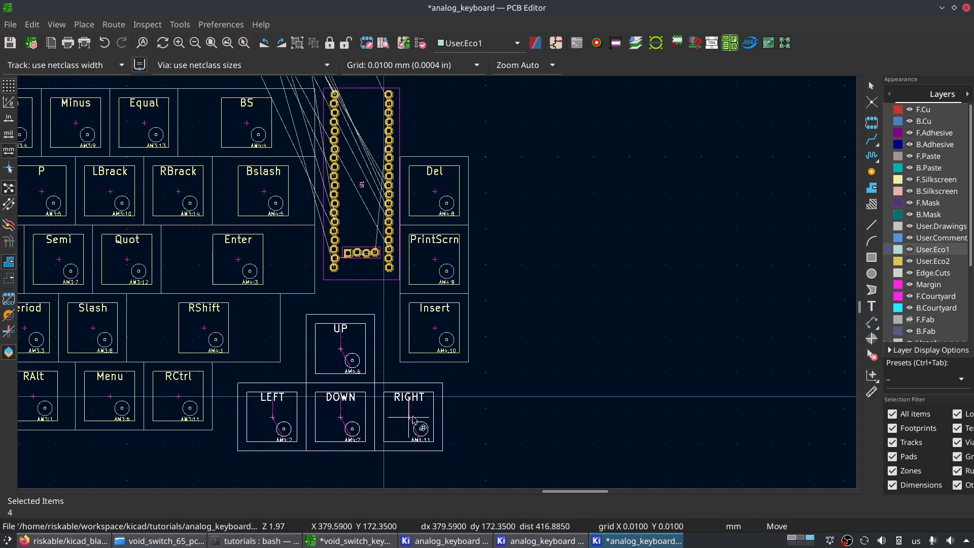
key("n")
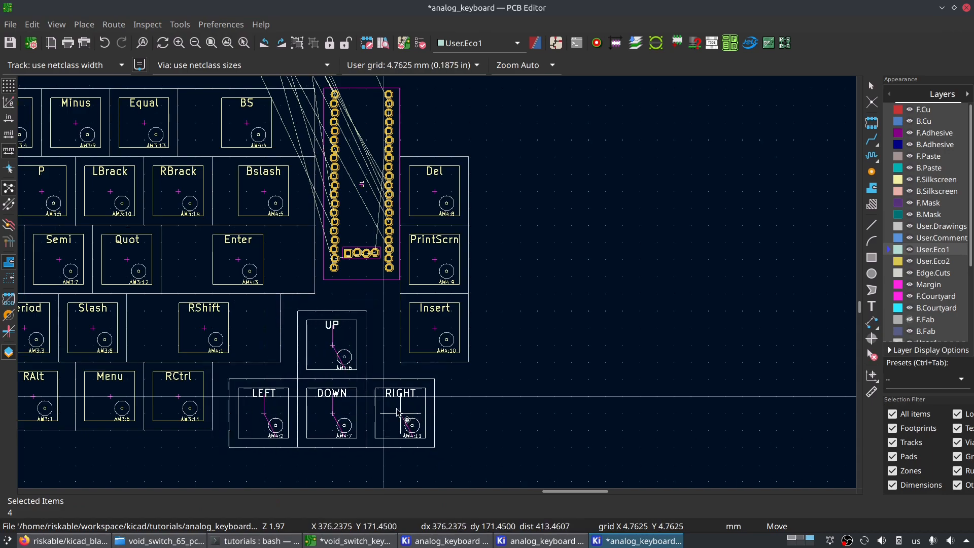
left_click(406, 415)
- Realign the four arrow keys with the bottom row, leaving a half-unit gap between RCtrl and LEFT
scroll(406, 415, "down", 4)
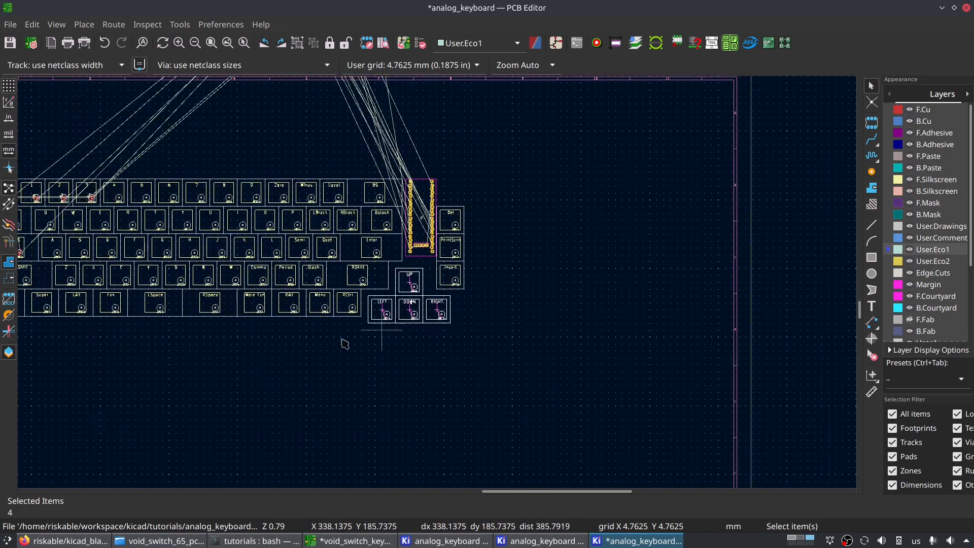
scroll(570, 341, "up", 3)
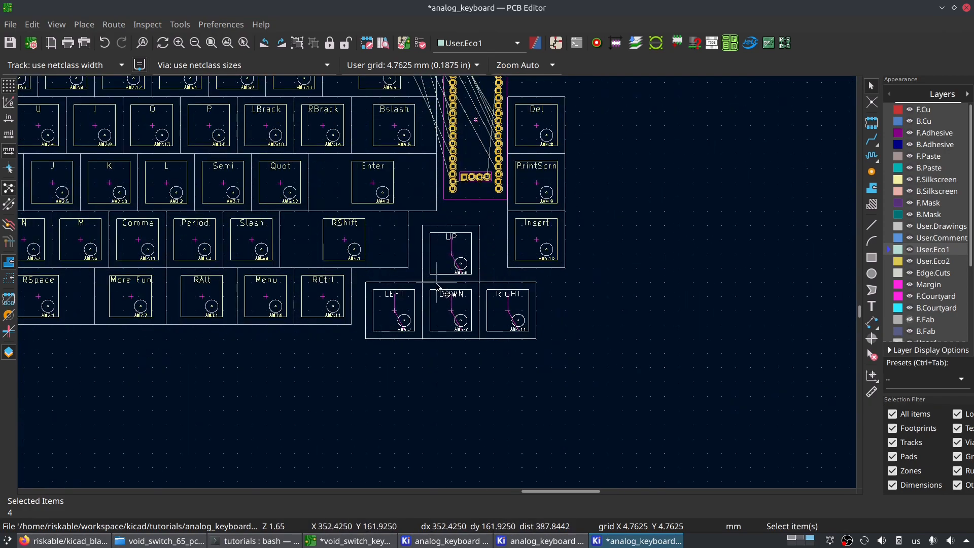
key("m")
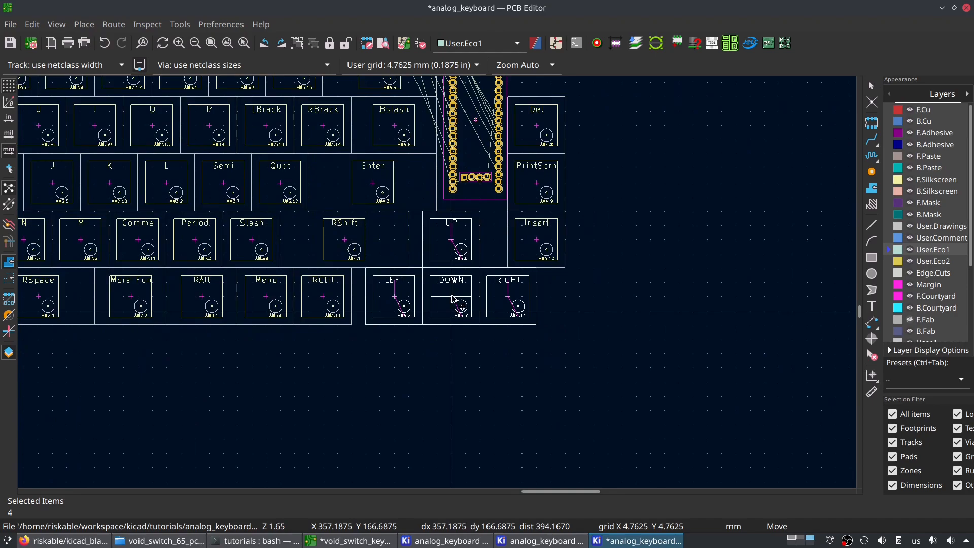
left_click(459, 301)
- Examine the bottom row's spacing between RCtrl and the arrow key cluster
middle_click_drag(424, 283, 380, 445)
middle_click_drag(310, 444, 416, 305)
scroll(419, 306, "up", 3)
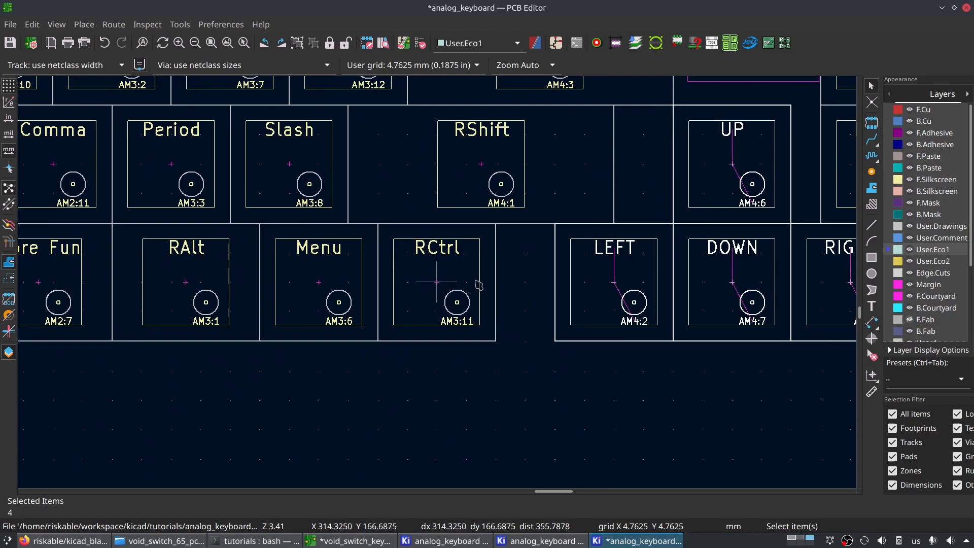
middle_click_drag(469, 282, 440, 282)
scroll(440, 282, "down", 3)
middle_click_drag(339, 260, 337, 312)
middle_click_drag(413, 263, 343, 287)
scroll(344, 287, "down", 4)
middle_click_drag(447, 226, 437, 310)
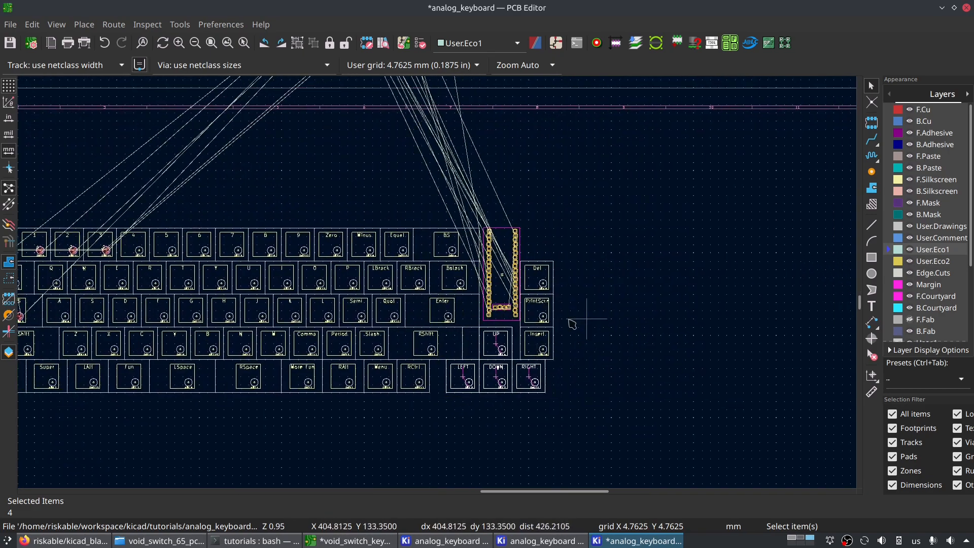
- Review the overall key layout and the BlackPill's fit between the main key block and the Del column
scroll(519, 295, "up", 3)
middle_click_drag(188, 131, 558, 260)
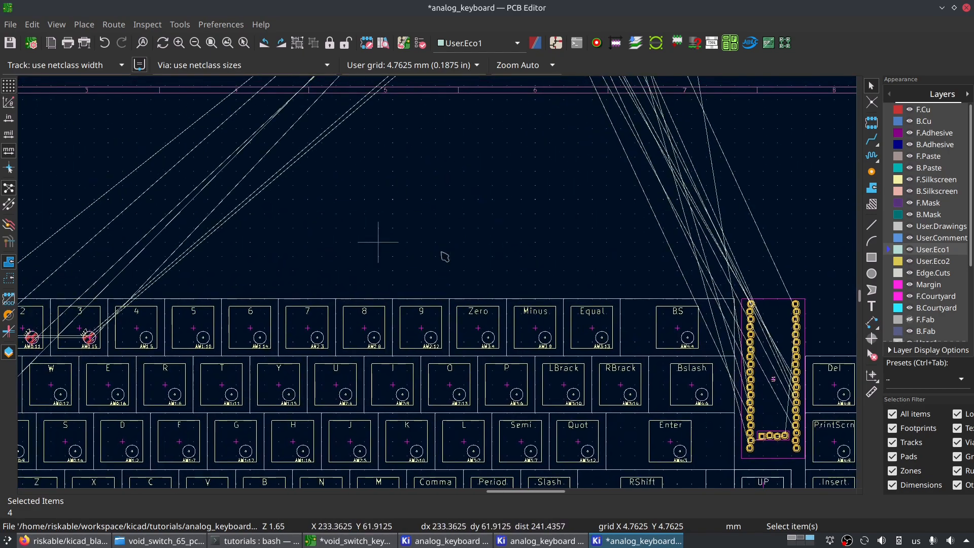
middle_click_drag(763, 380, 537, 283)
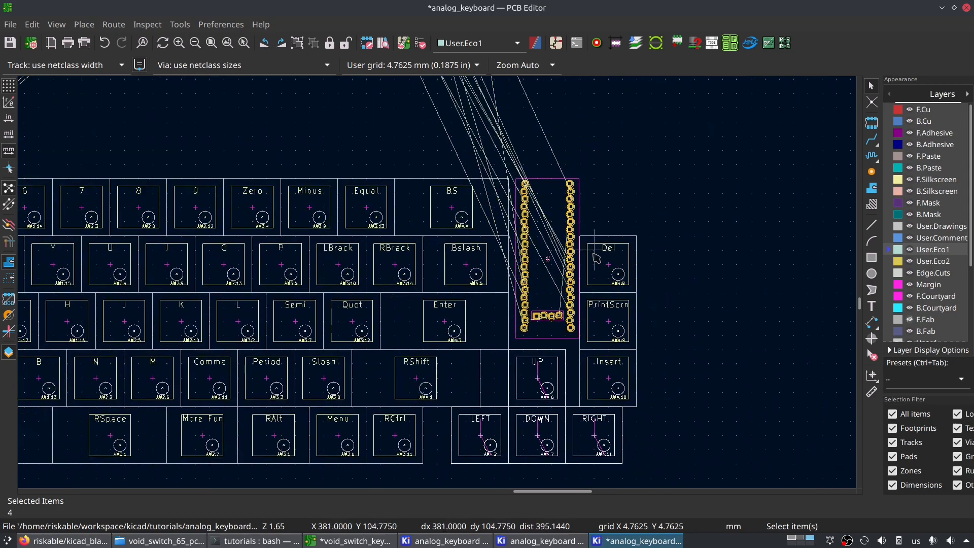
scroll(538, 272, "up", 3)
scroll(351, 300, "down", 5)
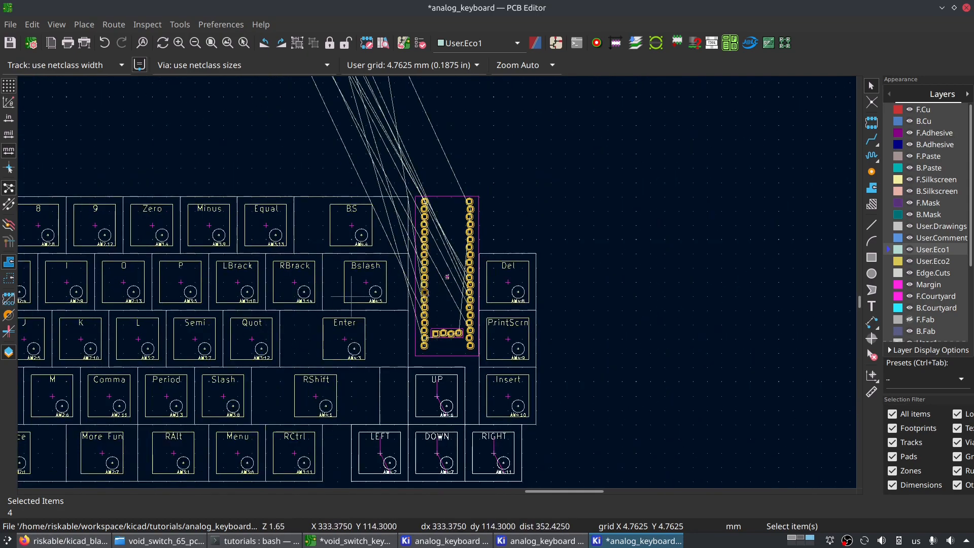
scroll(538, 269, "up", 2)
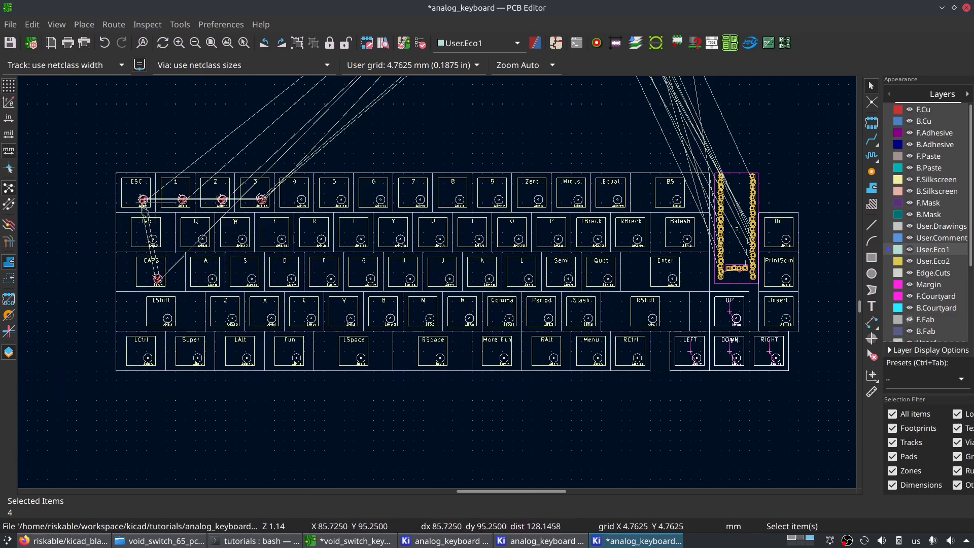
middle_click_drag(693, 246, 533, 278)
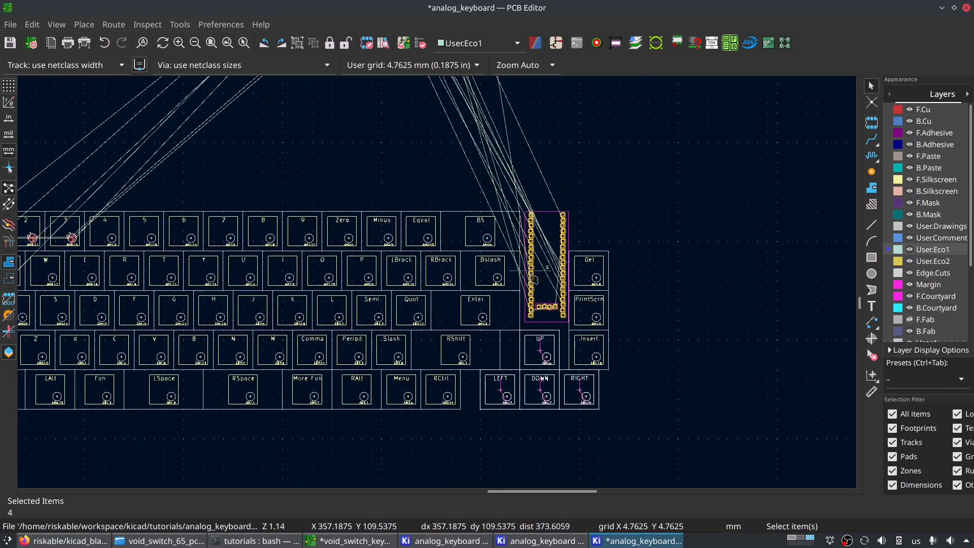
scroll(564, 272, "up", 3)
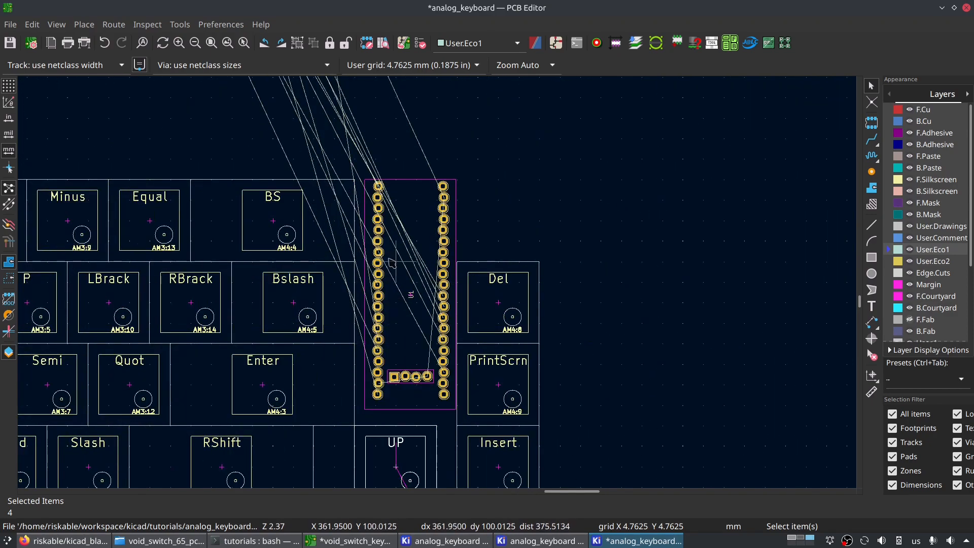
- Move the BlackPill on the 0.0100 mm grid against the main key block's right edge, with its top level with the number row
left_click(417, 325)
key("m")
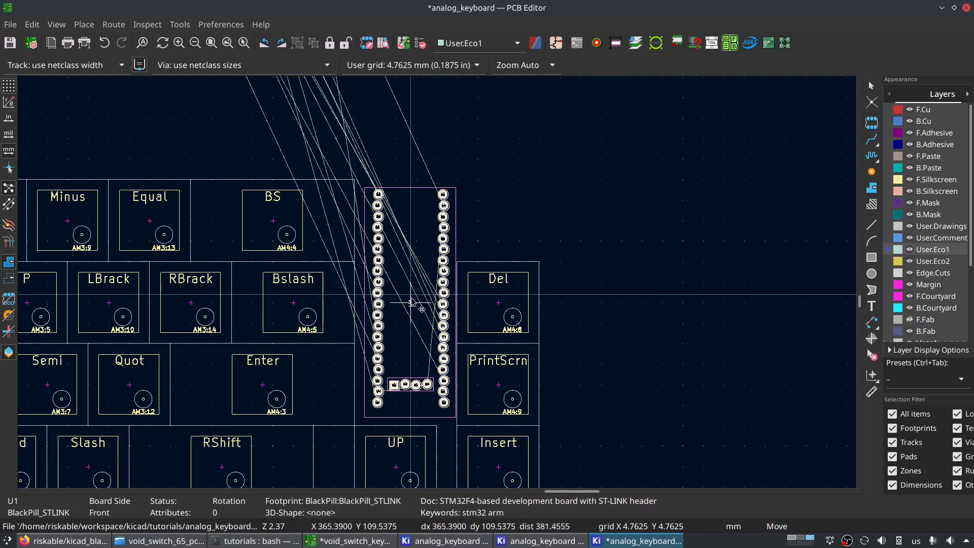
key("shift+n")
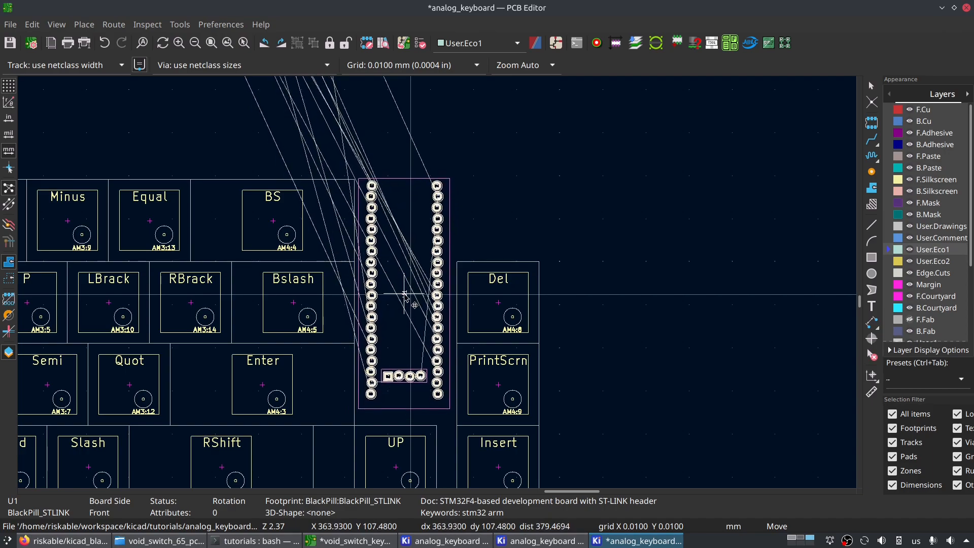
left_click(404, 296)
scroll(323, 345, "down", 3)
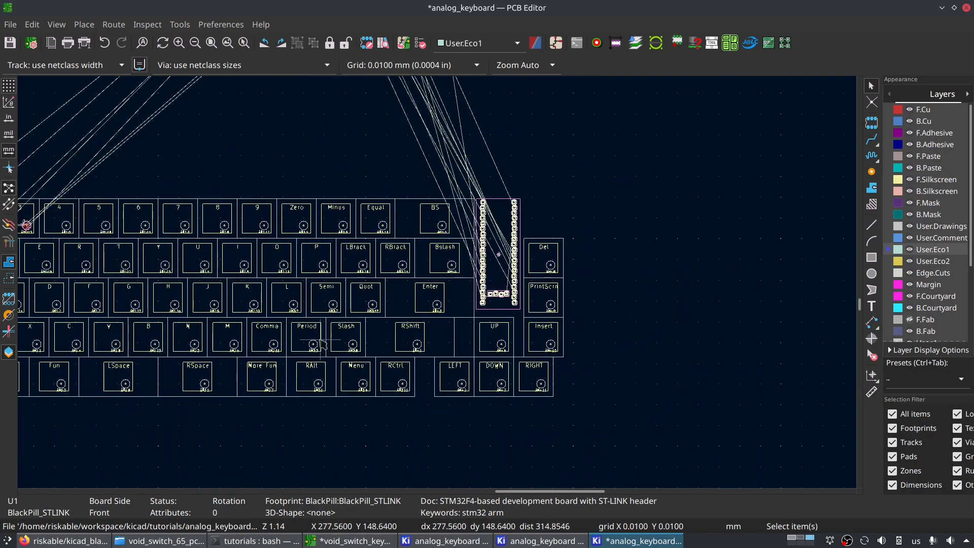
- Review the full key layout and the BlackPill's fit in the gap beside the Del column
middle_click_drag(323, 344, 571, 278)
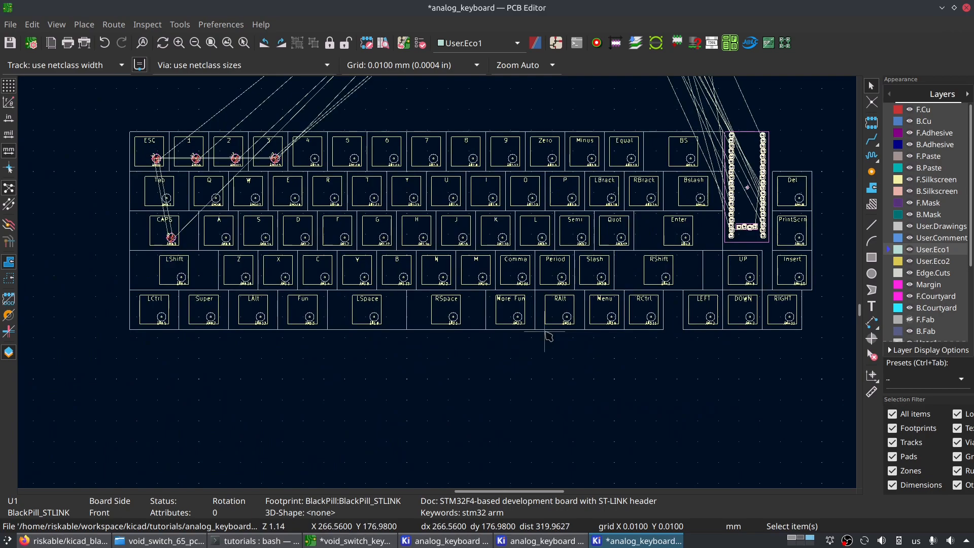
scroll(582, 253, "down", 2)
middle_click_drag(431, 288, 420, 247)
scroll(526, 241, "up", 3)
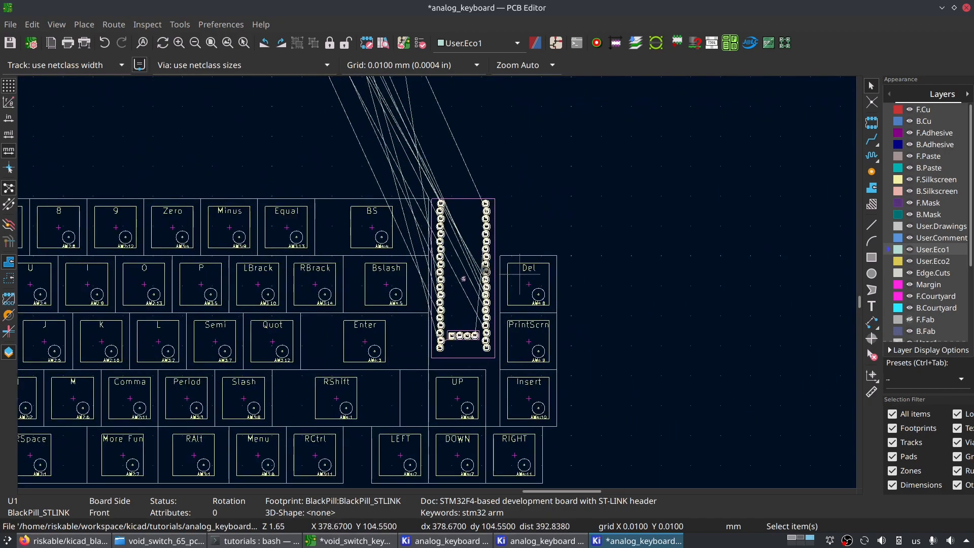
scroll(485, 244, "up", 1)
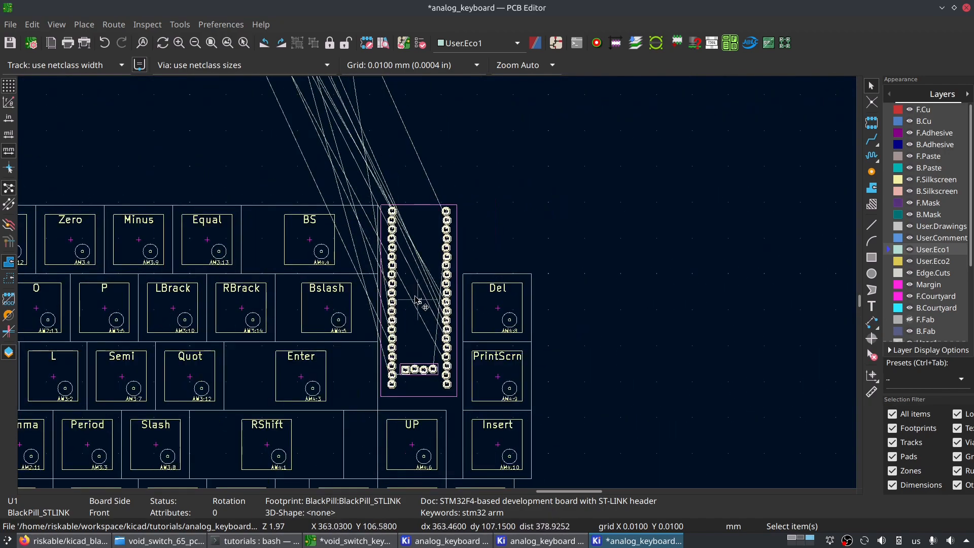
scroll(434, 289, "down", 3)
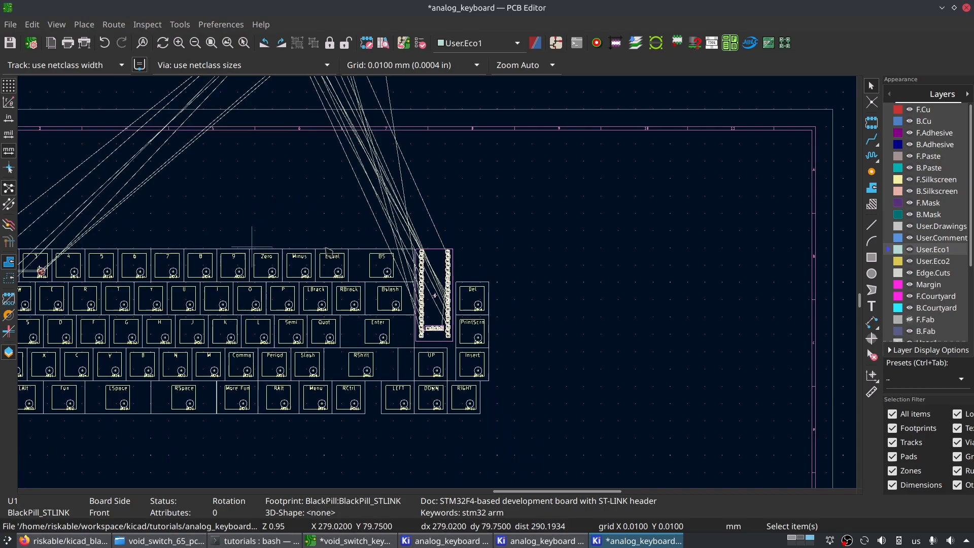
scroll(221, 294, "up", 1)
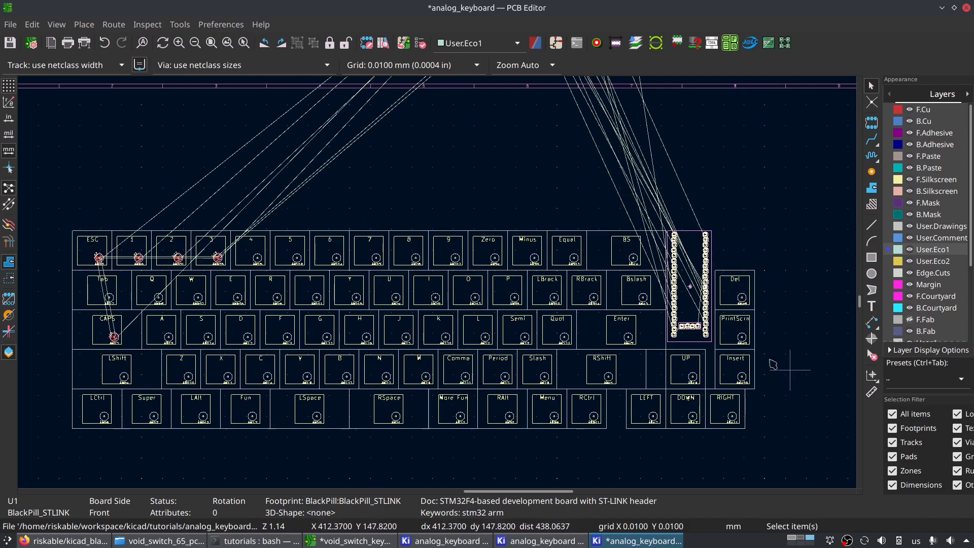
scroll(743, 243, "up", 3)
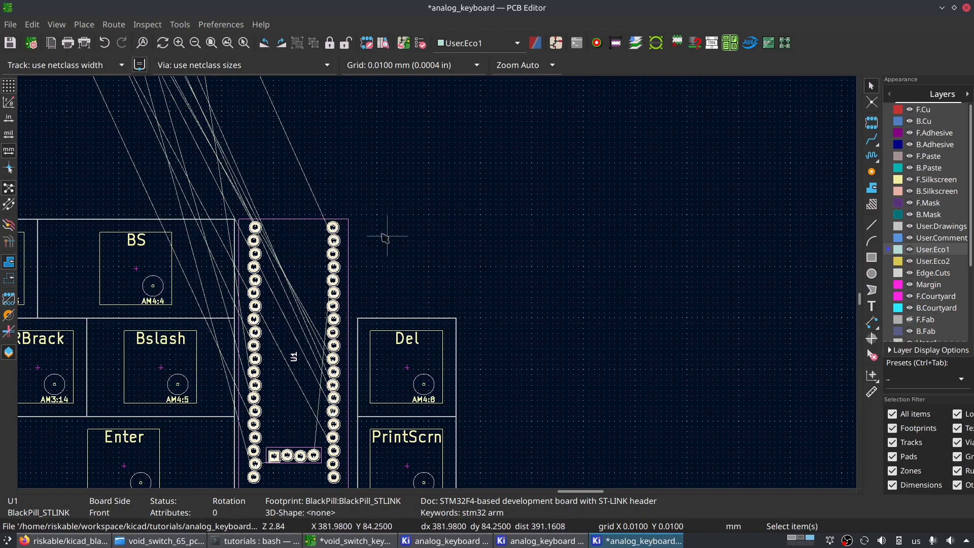
scroll(391, 241, "down", 5)
scroll(487, 273, "up", 4)
scroll(655, 360, "down", 4)
scroll(657, 250, "up", 1)
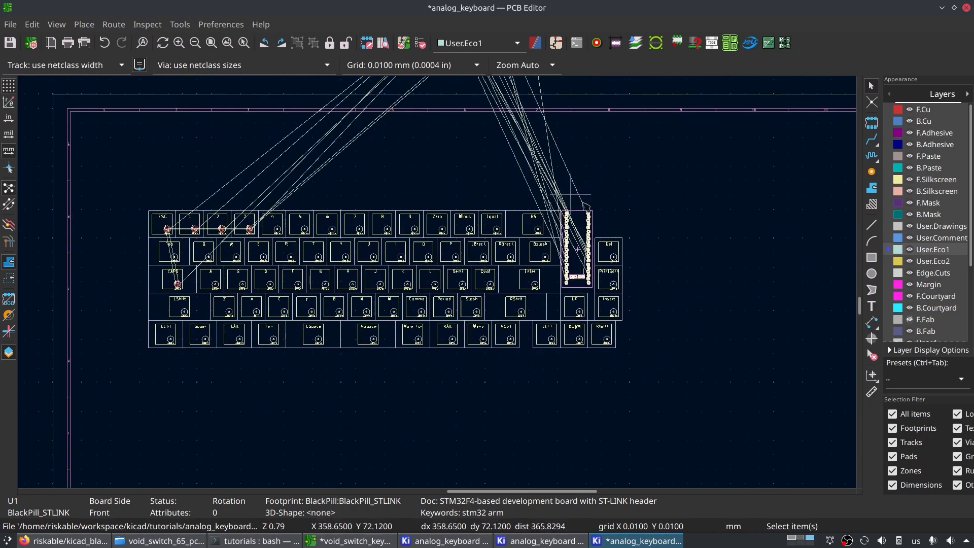
scroll(588, 184, "up", 5)
scroll(437, 282, "down", 4)
middle_click_drag(295, 380, 518, 275)
scroll(409, 296, "up", 1)
scroll(446, 268, "down", 3)
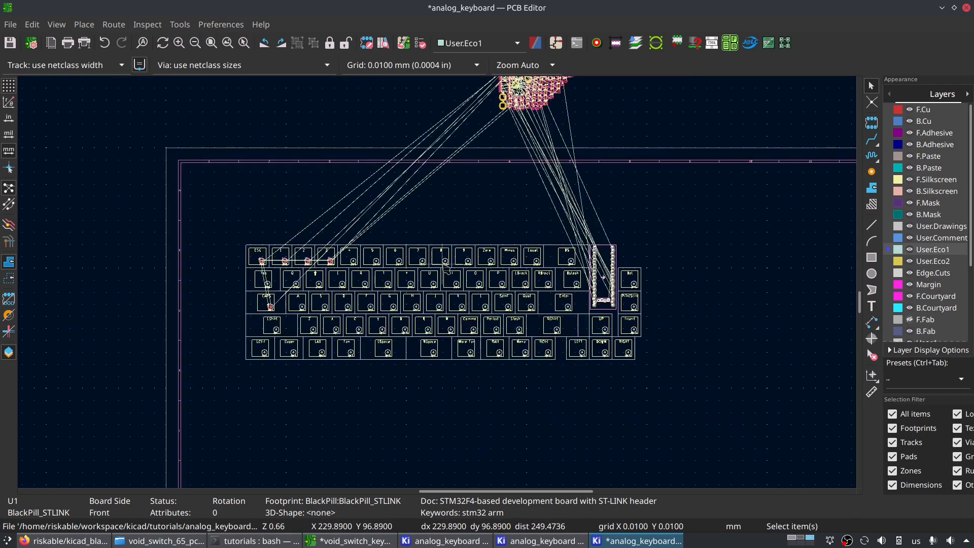
- Examine the cluster of unplaced footprints above the sheet and its ratsnest lines to the keys and the BlackPill
middle_click_drag(612, 221, 516, 257)
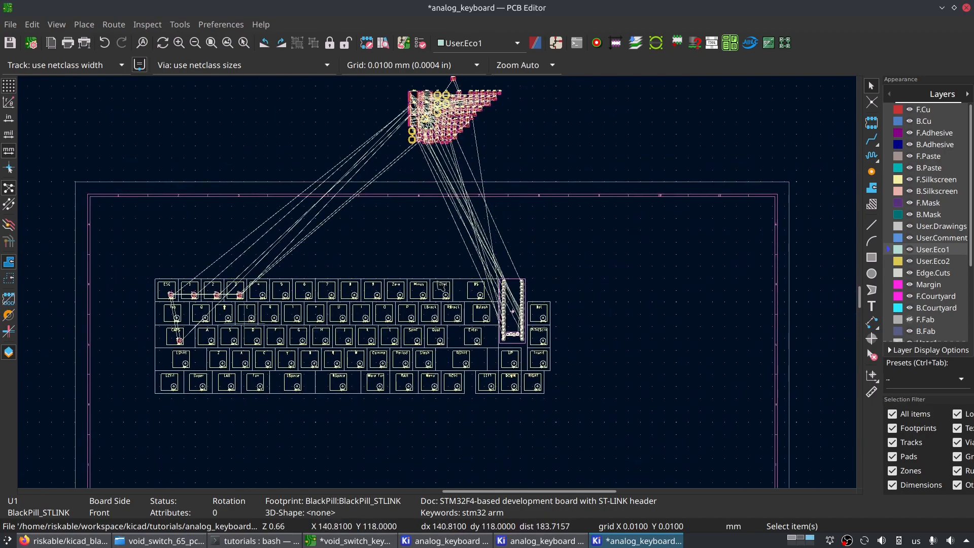
scroll(244, 323, "up", 3)
middle_click_drag(681, 228, 362, 231)
middle_click_drag(304, 176, 359, 173)
scroll(487, 311, "down", 3)
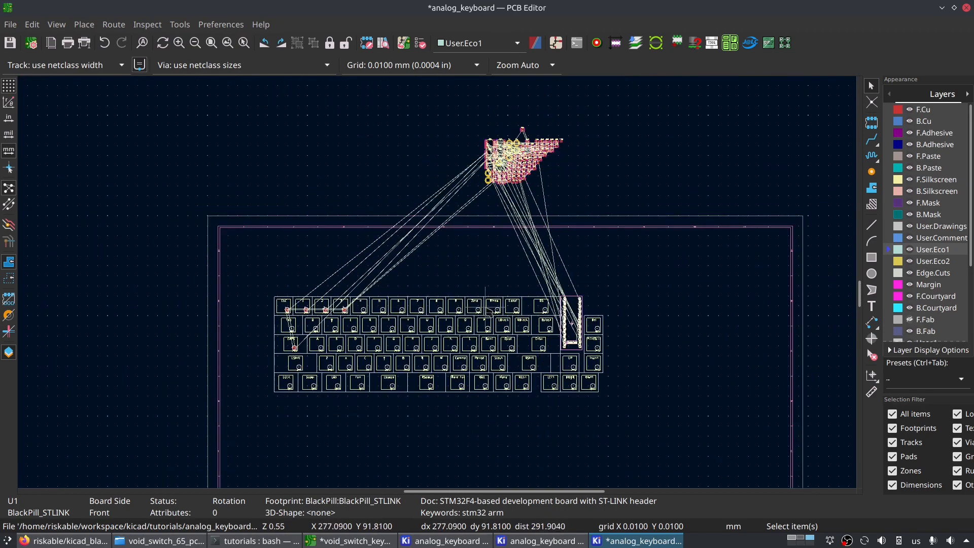
scroll(446, 365, "up", 2)
middle_click_drag(438, 281, 457, 386)
scroll(395, 288, "down", 3)
middle_click_drag(482, 212, 391, 301)
scroll(450, 219, "up", 4)
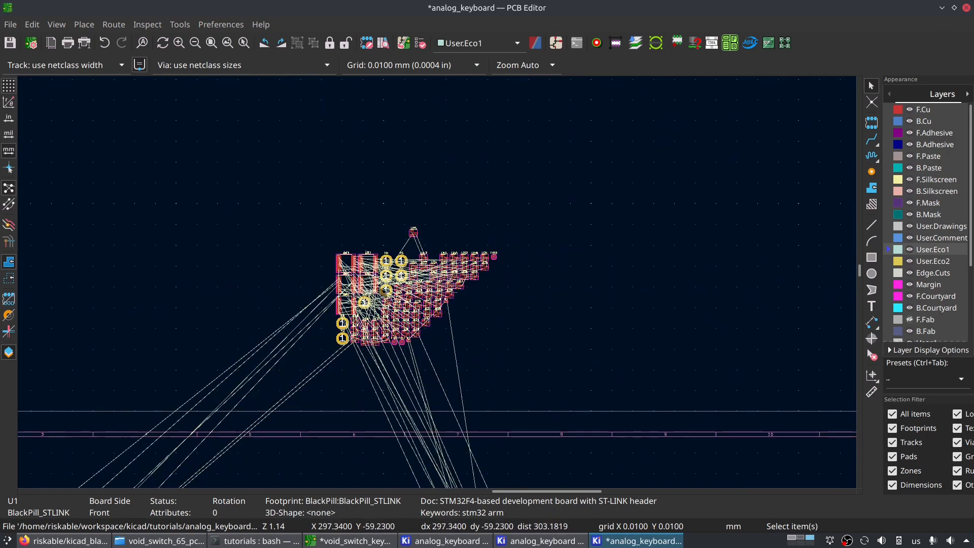
scroll(438, 285, "up", 8)
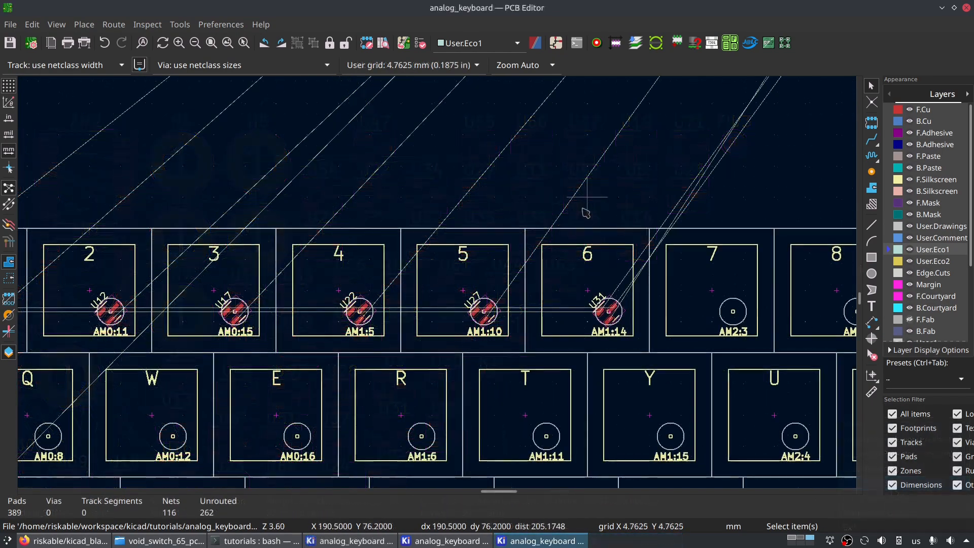
- Switch to the other analog_keyboard board, search the footprints for ws2812 and choose LED_WS2812B_PLCC4_5.0x5.0mm_P3.2mm for placement
mouse_move(415, 262)
middle_mouse_down()
mouse_move(631, 233)
mouse_move(664, 263)
middle_mouse_up()
middle_click_drag(304, 269, 440, 263)
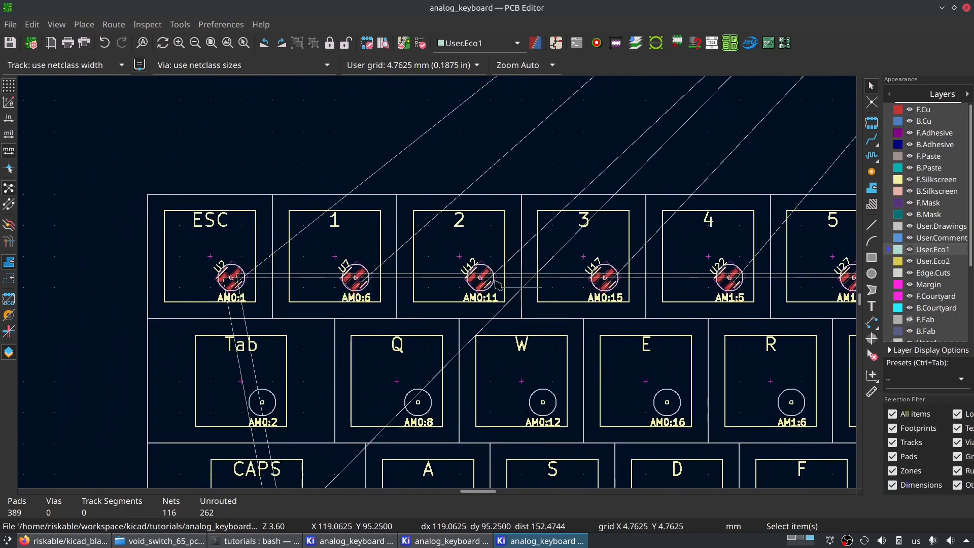
scroll(497, 284, "up", 2)
middle_click_drag(465, 295, 362, 272)
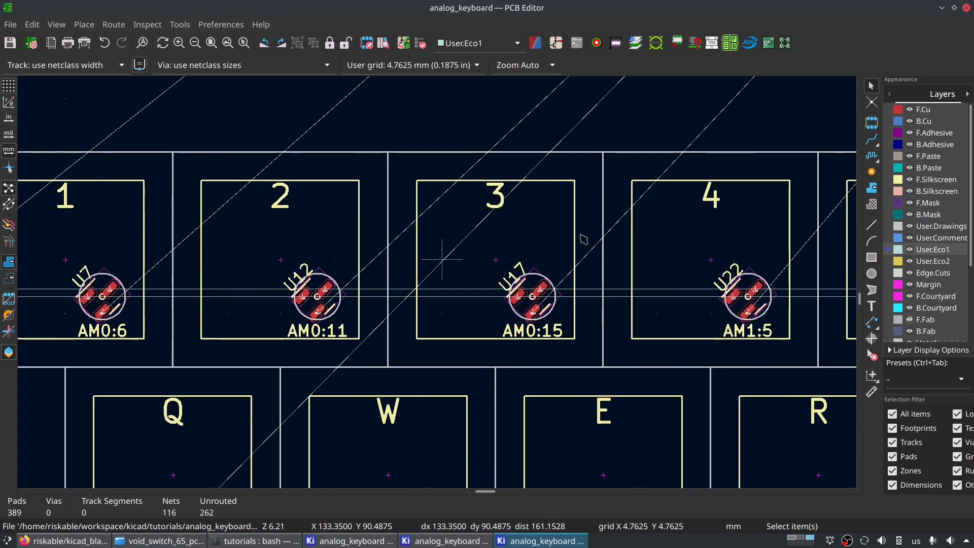
left_click(874, 129)
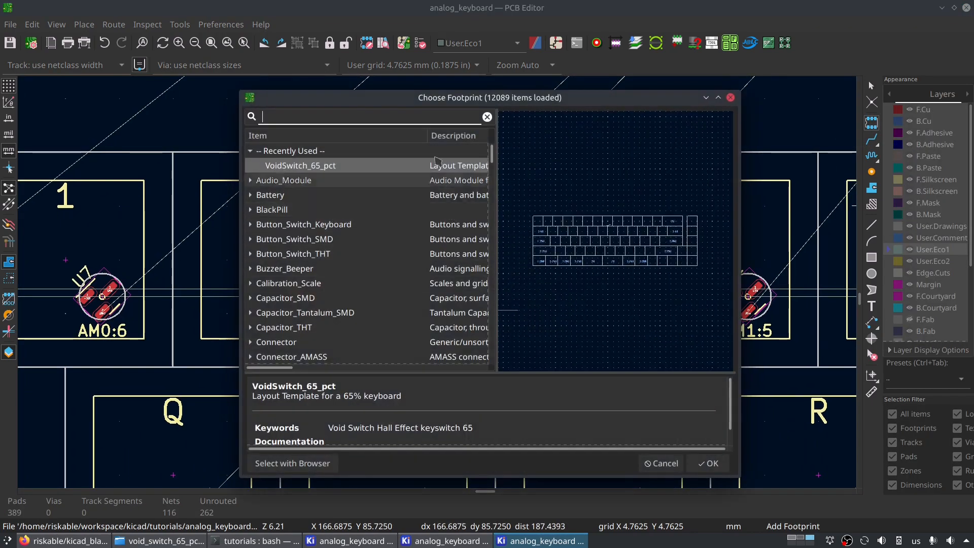
type("ws2812")
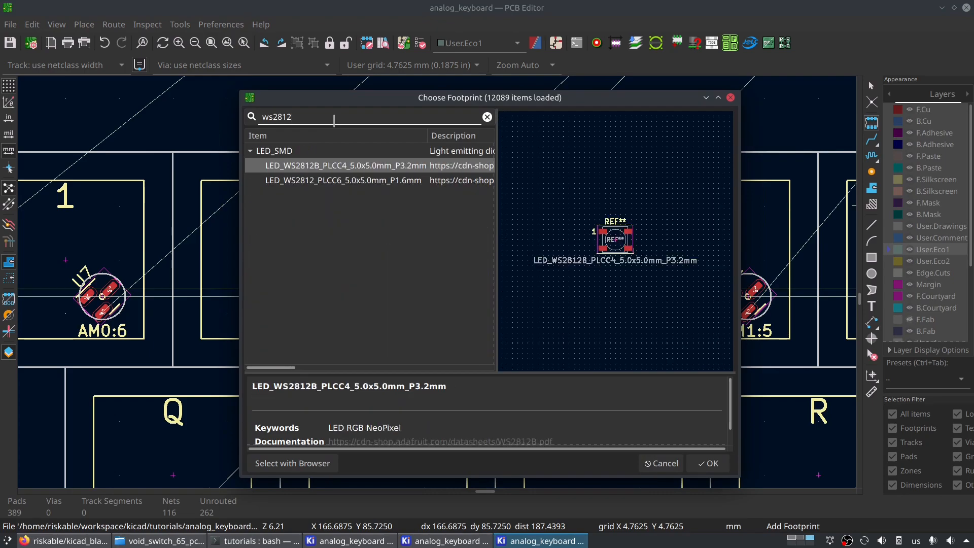
left_click(360, 182)
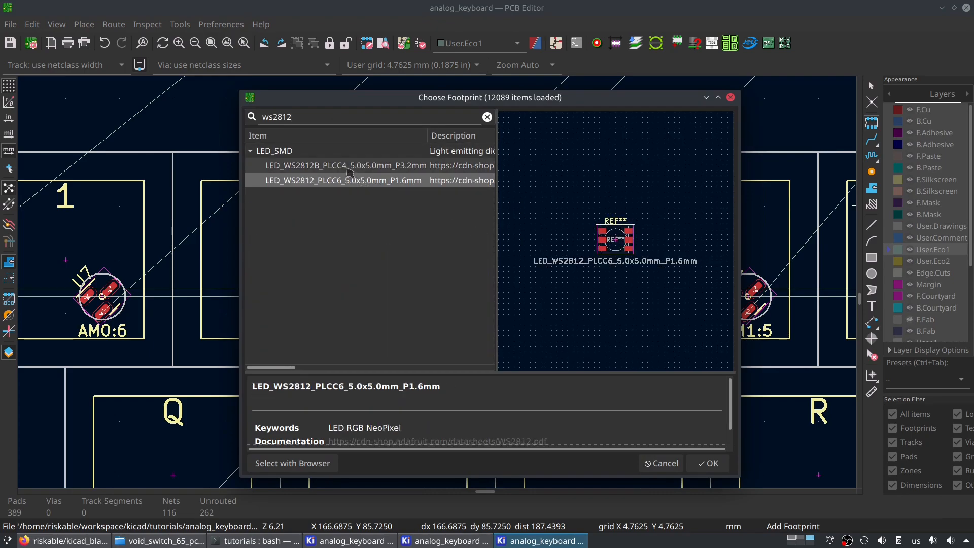
left_click(345, 166)
double_click(345, 166)
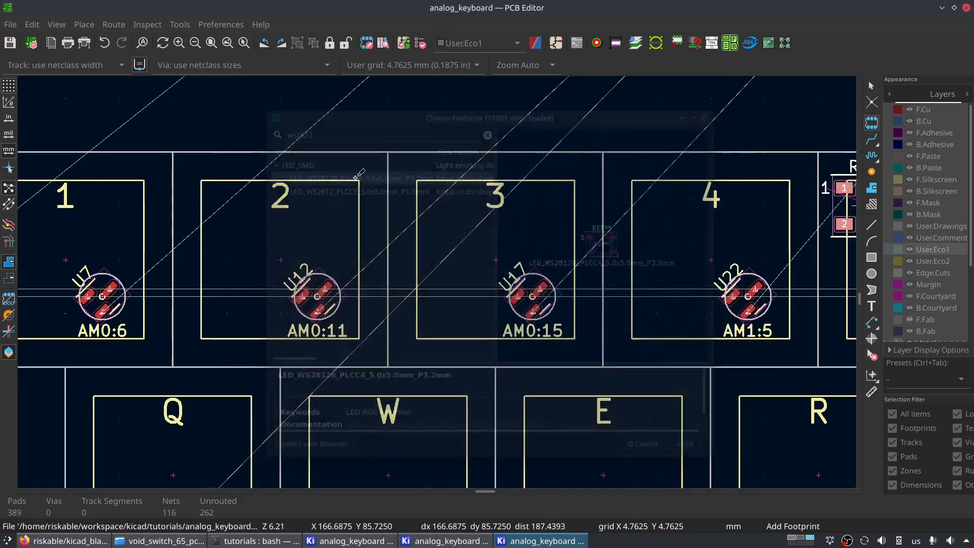
- Rotate the WS2812B LED footprint to 180° and place it above the number row near keys 4 and 5
middle_click_drag(219, 325, 459, 294)
key("r")
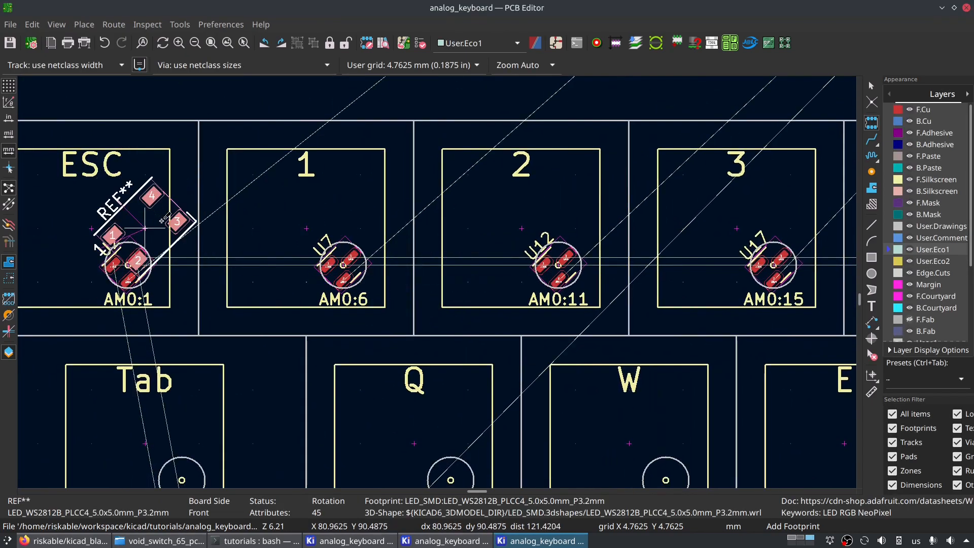
middle_click_drag(161, 222, 686, 201)
middle_click_drag(794, 201, 264, 205)
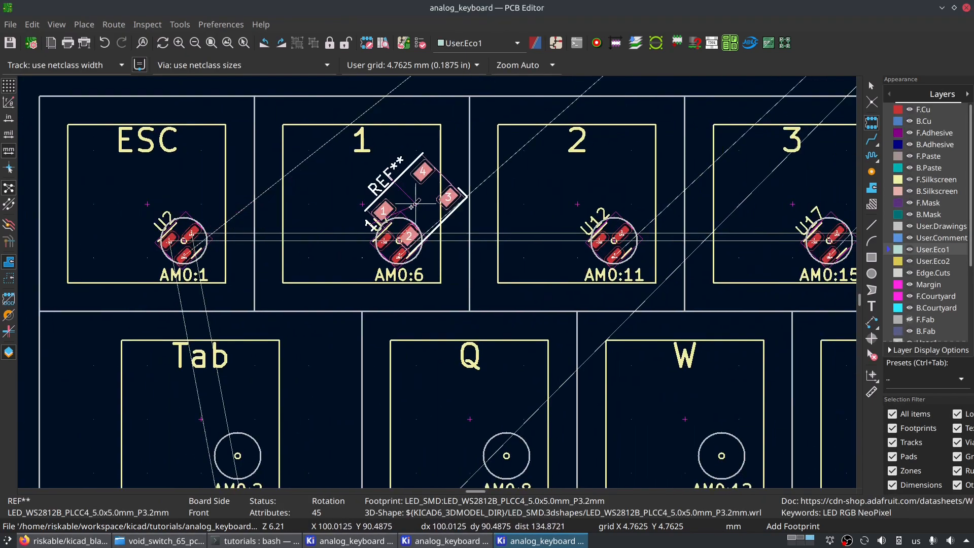
key("r")
key("r")
key("r")
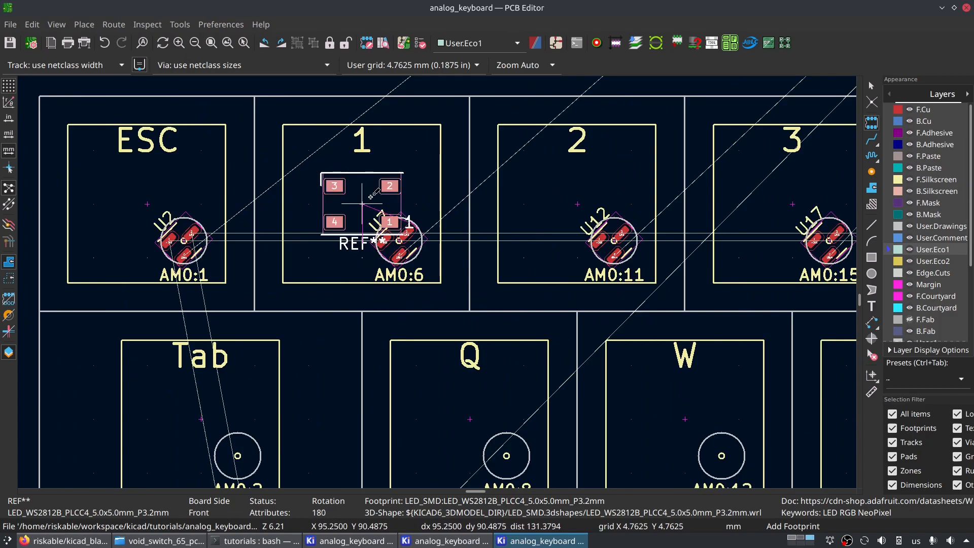
middle_click_drag(792, 152, 145, 169)
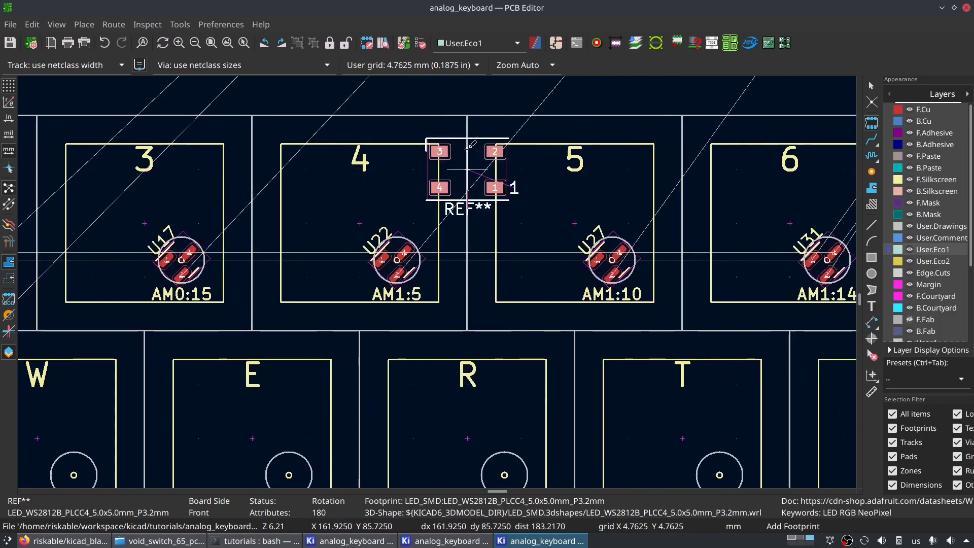
scroll(468, 168, "down", 2)
left_click(455, 217)
scroll(398, 356, "up", 2)
key("Escape")
- Rotate the U22 sensor on key 4 to 0°
left_click(412, 263)
key("r")
key("r")
key("r")
key("r")
key("r")
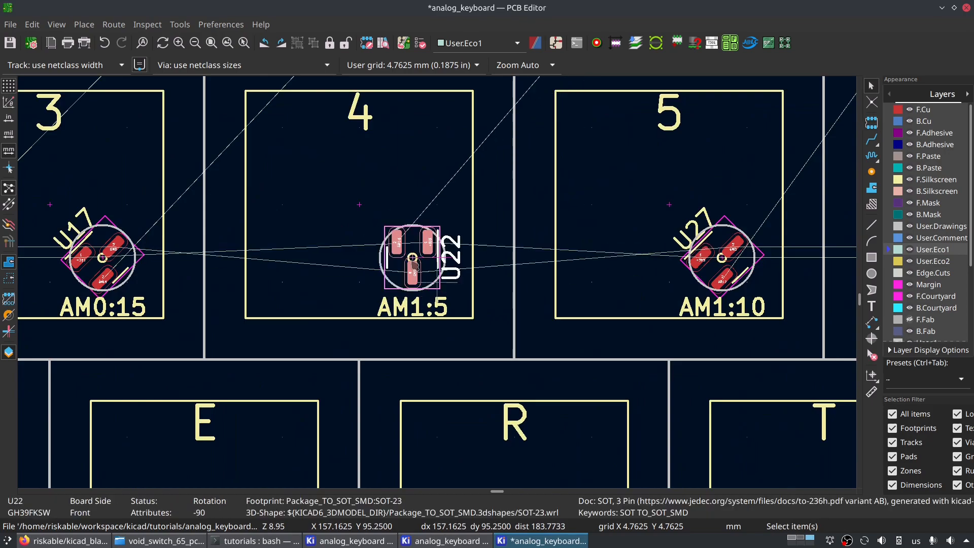
key("r")
key("r")
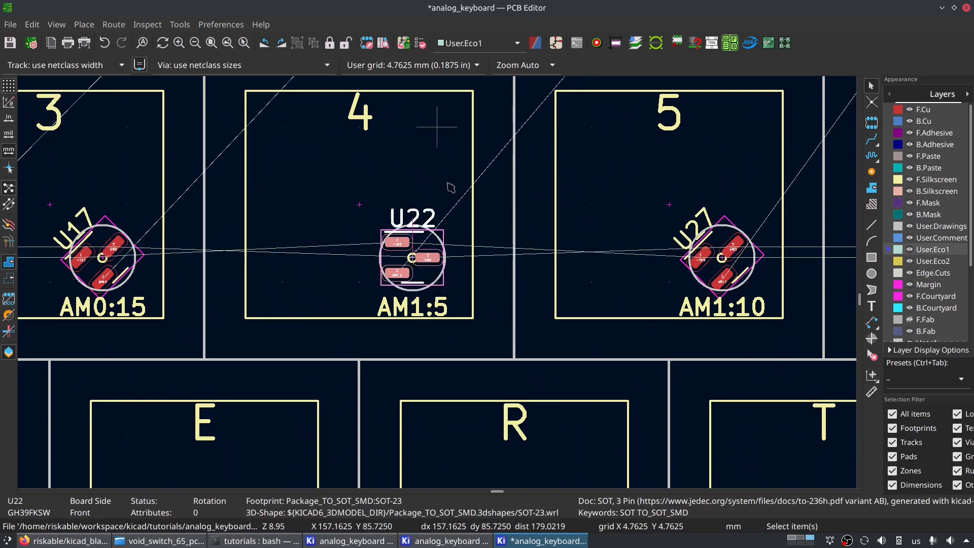
- Move the WS2812B LED footprint to the centre of key 4 and rotate it to -135°
middle_click_drag(453, 162, 404, 437)
left_click(462, 263)
key("m")
middle_click_drag(302, 476, 374, 203)
left_click(378, 216)
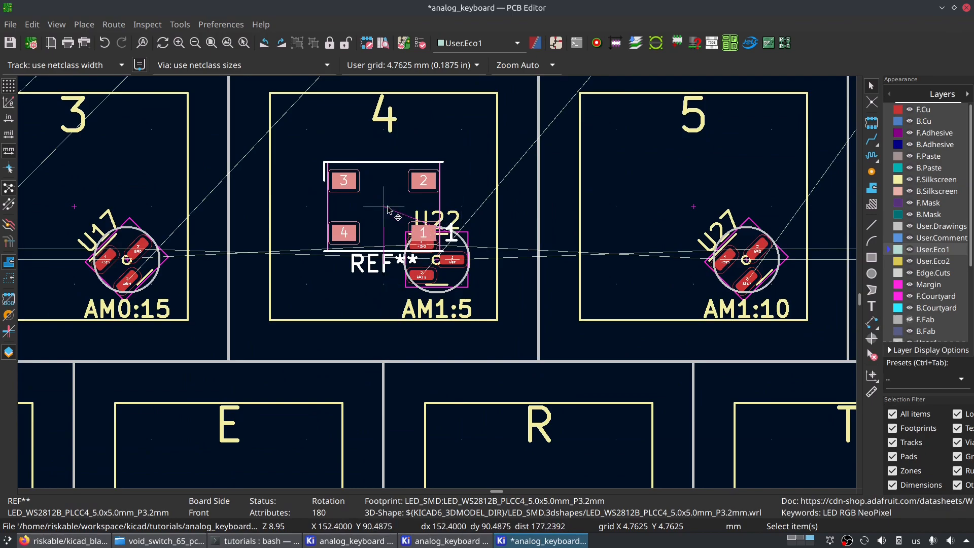
key("r")
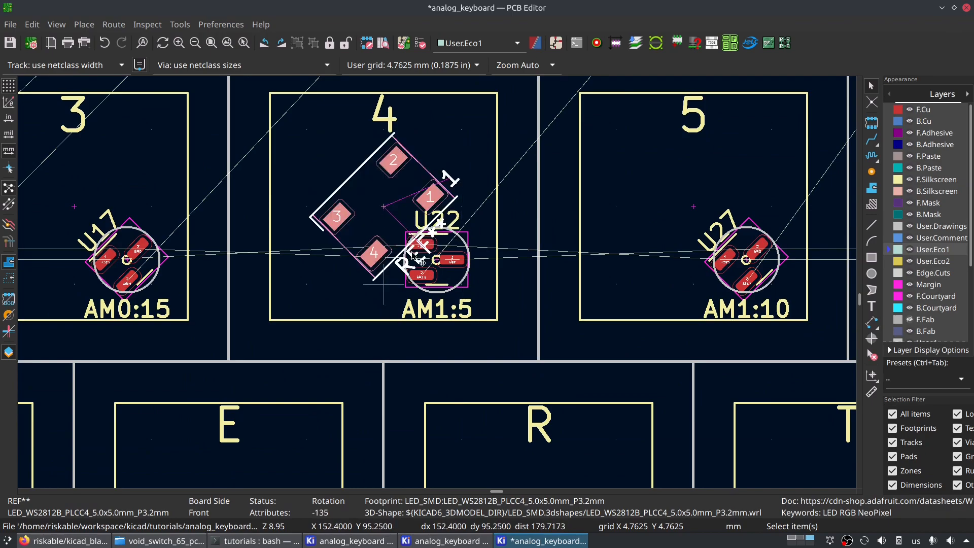
- Rotate the U22 sensor on key 4 to 45° and check its clearance to the LED footprint
scroll(421, 232, "up", 2)
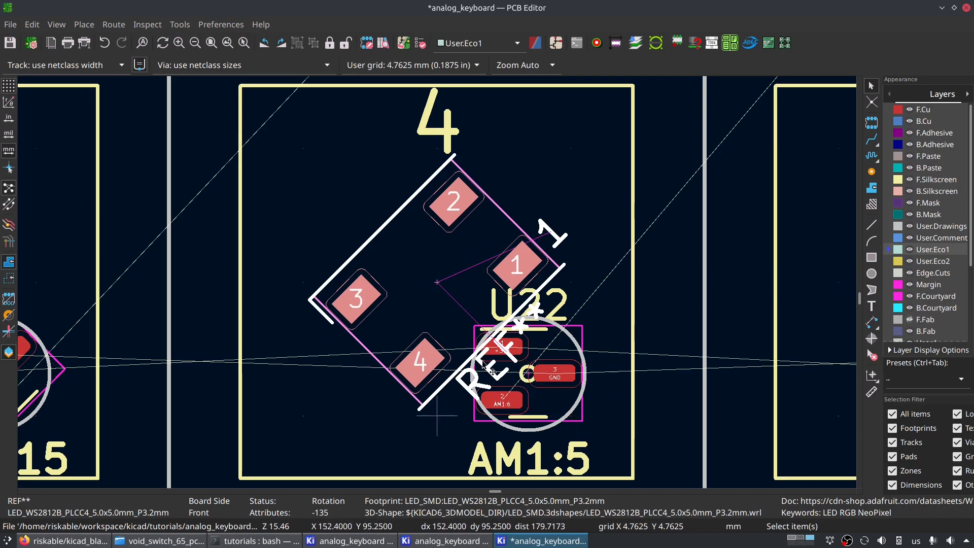
scroll(465, 345, "up", 3)
scroll(447, 278, "down", 2)
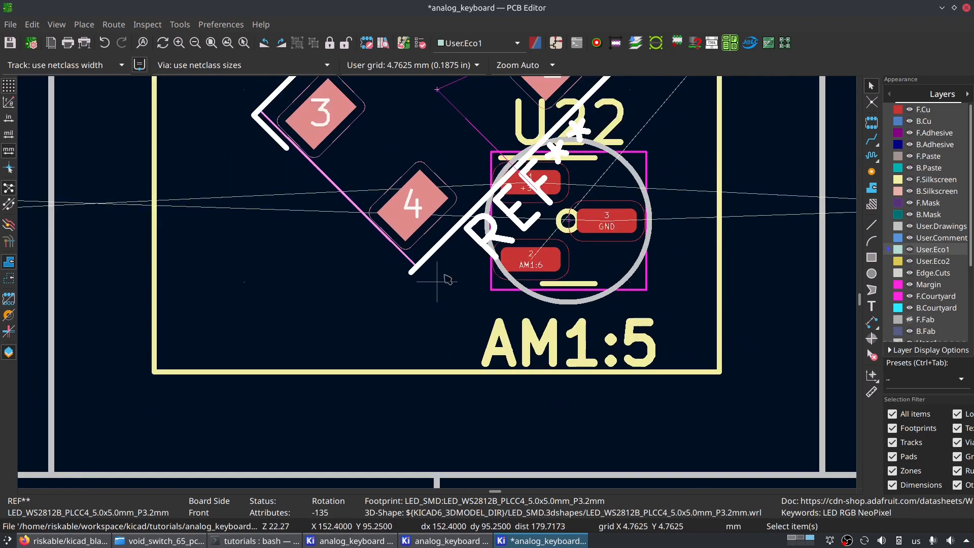
scroll(447, 278, "up", 1)
scroll(387, 406, "up", 1)
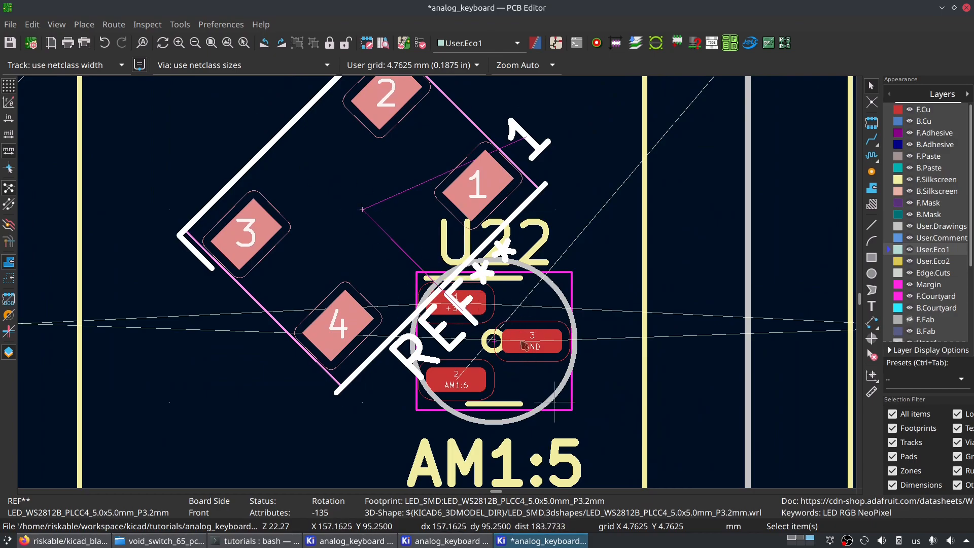
left_click(488, 351)
key("r")
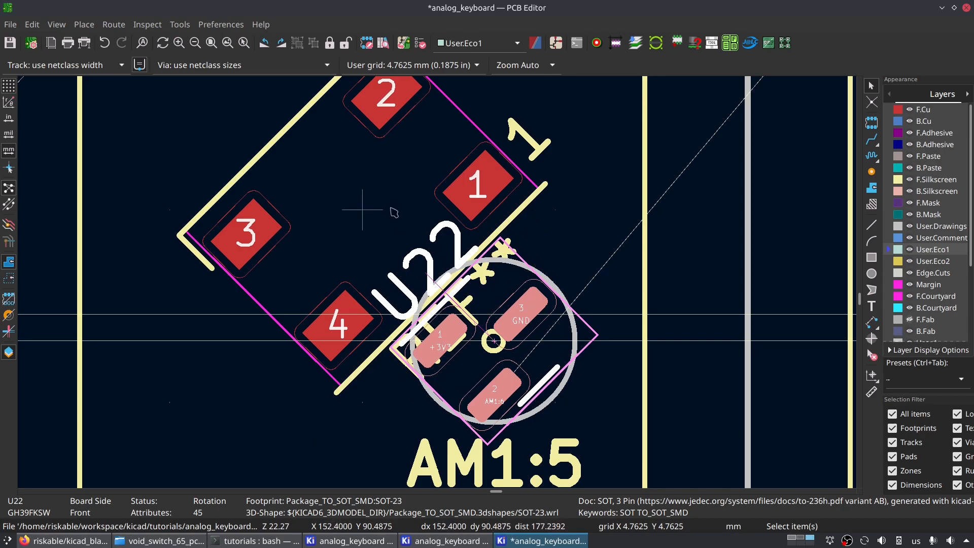
scroll(504, 262, "down", 2)
scroll(504, 262, "up", 2)
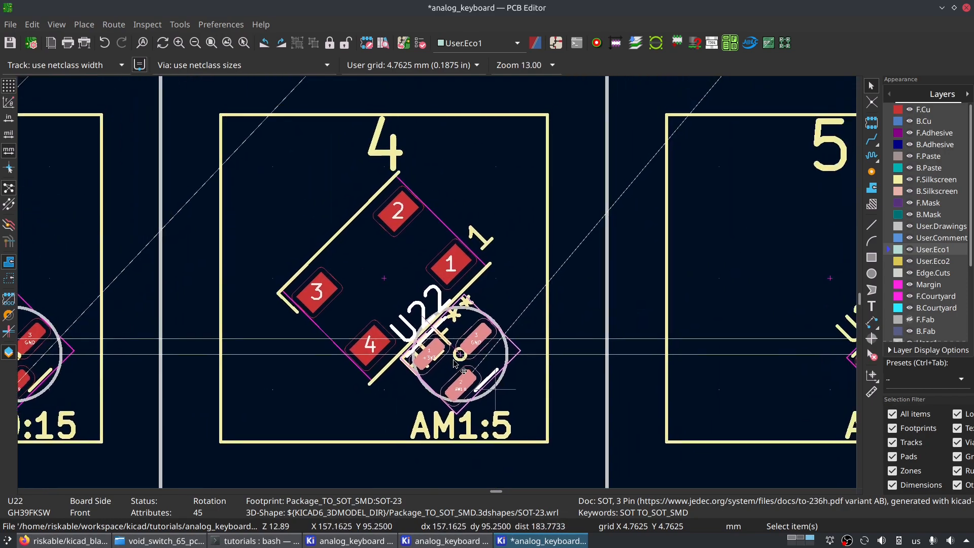
scroll(438, 283, "up", 3)
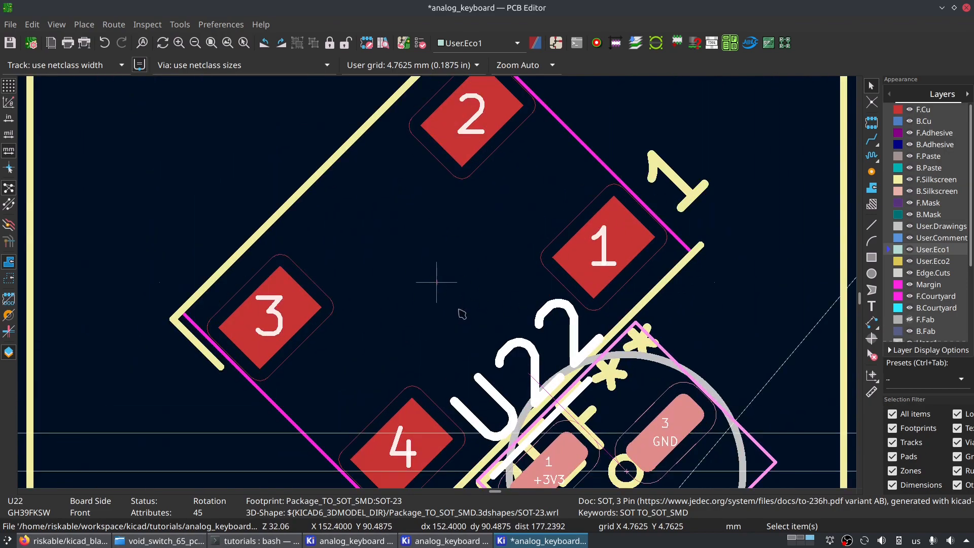
- Examine the clearance between the U22 sensor and the WS2812B LED footprint on key 4
scroll(573, 291, "down", 3)
scroll(488, 334, "down", 2)
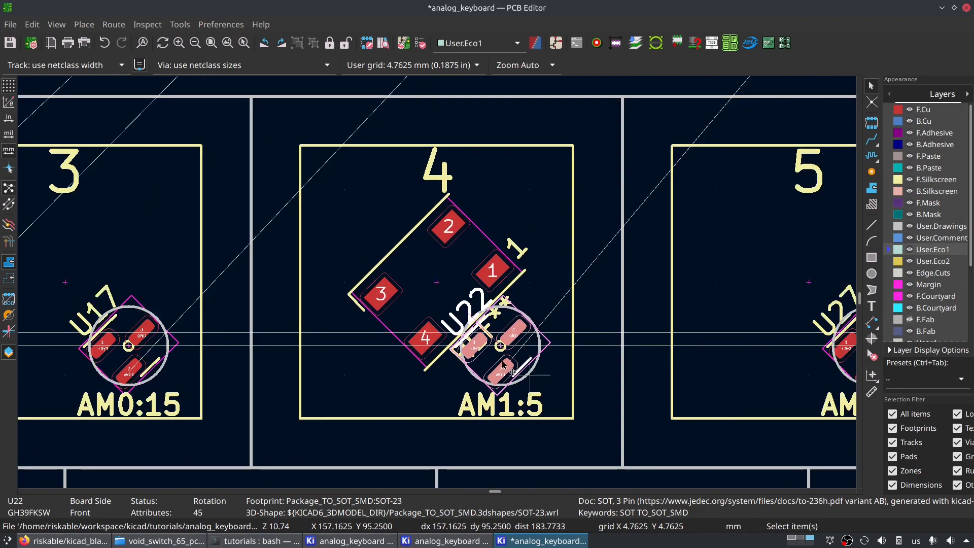
scroll(438, 286, "up", 2)
scroll(330, 287, "down", 3)
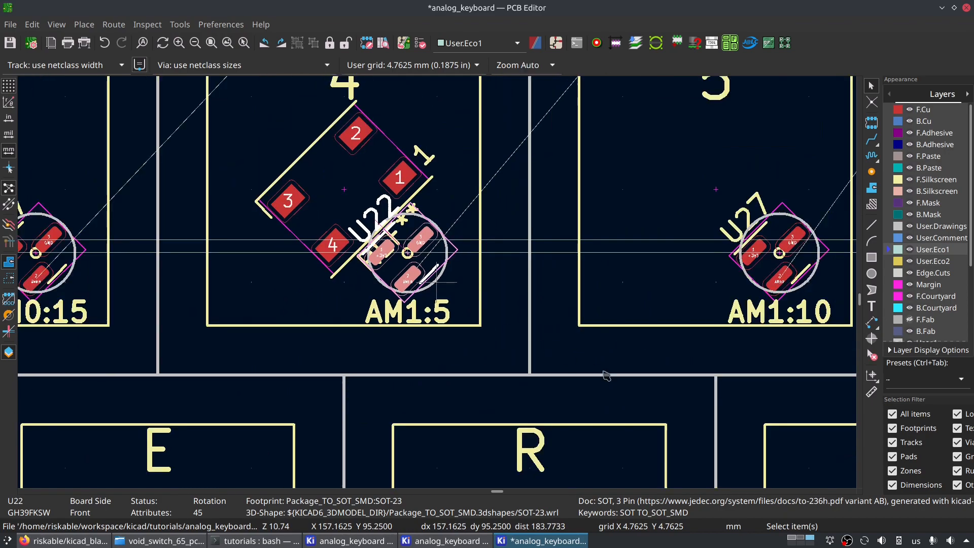
scroll(538, 312, "up", 1)
scroll(538, 312, "up", 3)
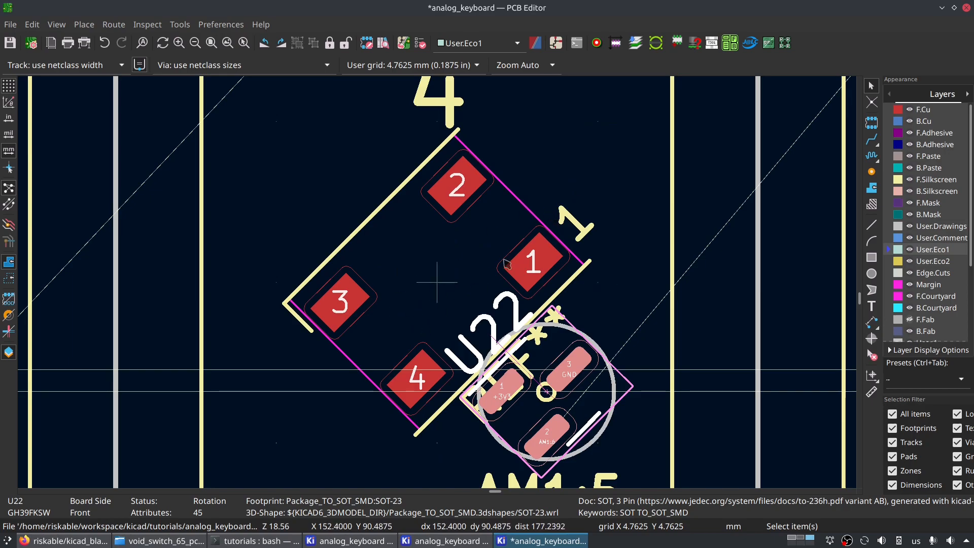
- Remove the WS2812B LED test footprint from key 4 and save the board
left_click(435, 274)
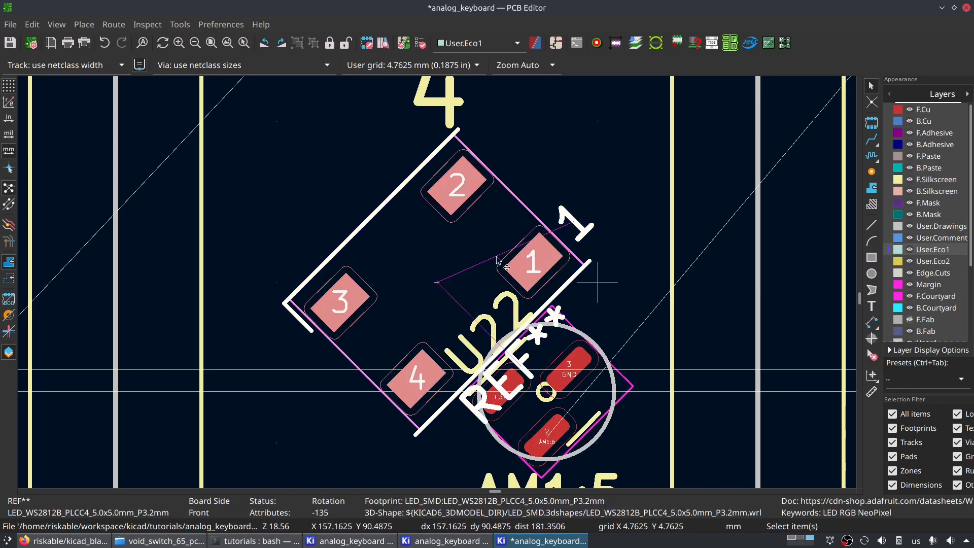
scroll(437, 286, "down", 3)
scroll(437, 286, "up", 2)
scroll(437, 285, "up", 2)
scroll(437, 286, "down", 2)
scroll(437, 284, "down", 2)
scroll(436, 284, "up", 3)
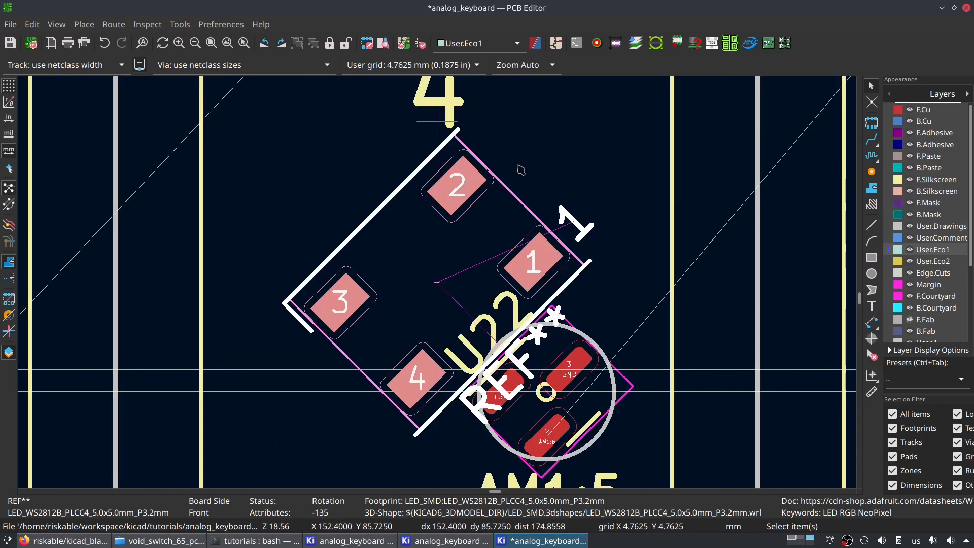
scroll(451, 269, "down", 4)
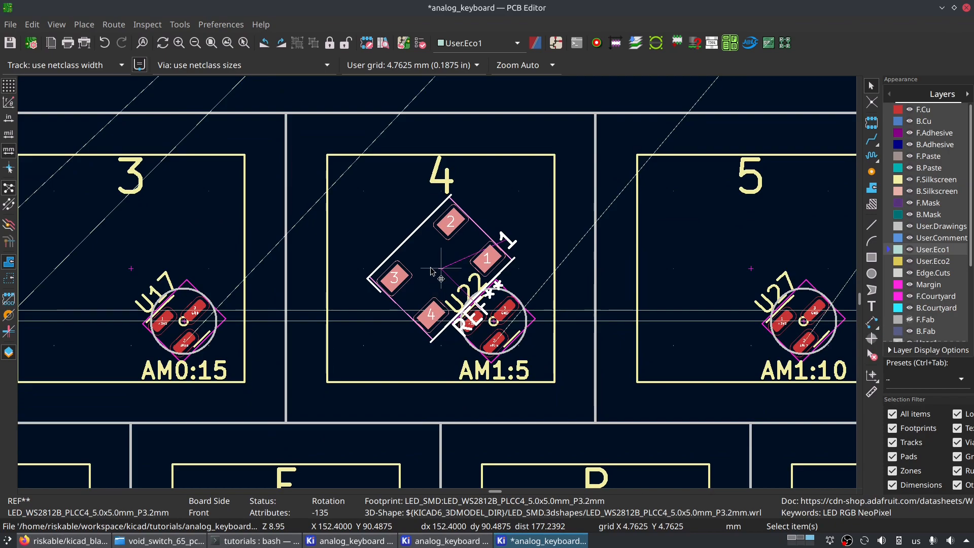
scroll(471, 292, "down", 1)
key("Escape")
middle_click_drag(514, 289, 576, 213)
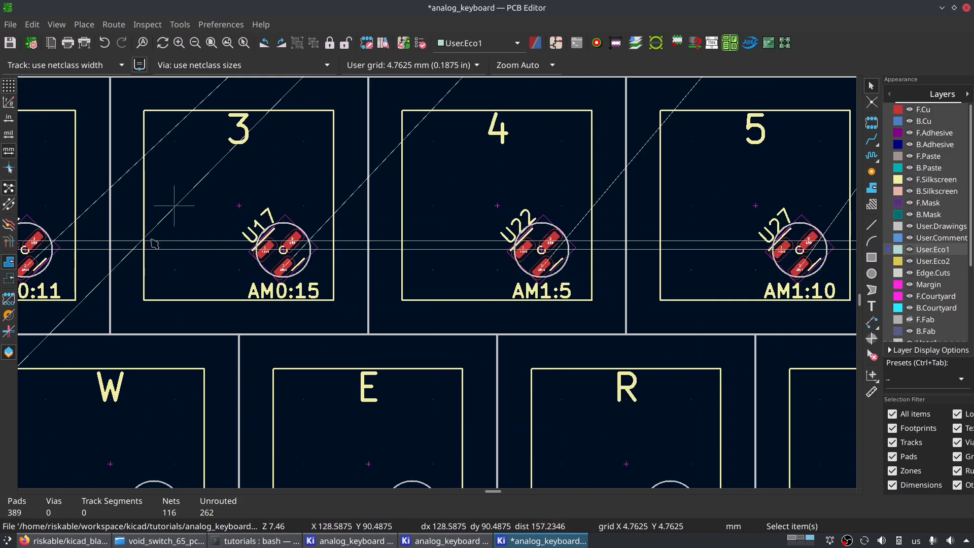
scroll(523, 330, "up", 2)
middle_click_drag(438, 447, 429, 321)
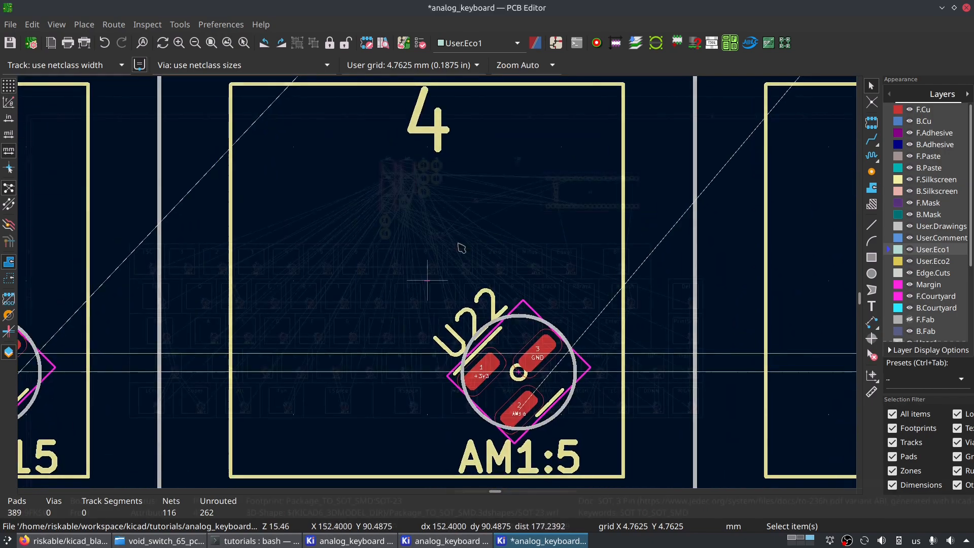
scroll(462, 247, "down", 8)
key("ctrl+s")
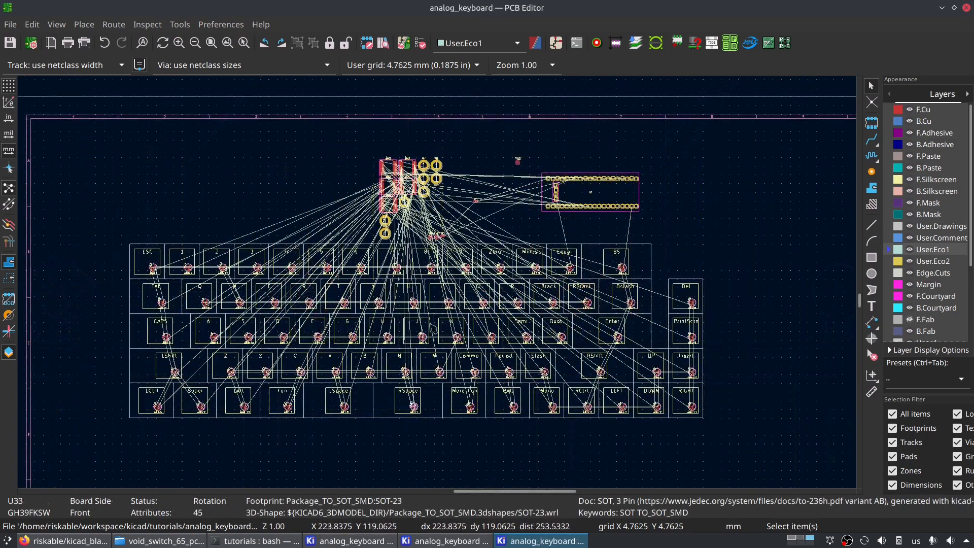
- Examine the key block's ratsnest and the AM0 to AM4 multiplexer footprints clustered above the number row
scroll(506, 323, "up", 4)
middle_click_drag(506, 324, 430, 219)
scroll(573, 397, "down", 3)
middle_click_drag(573, 397, 631, 358)
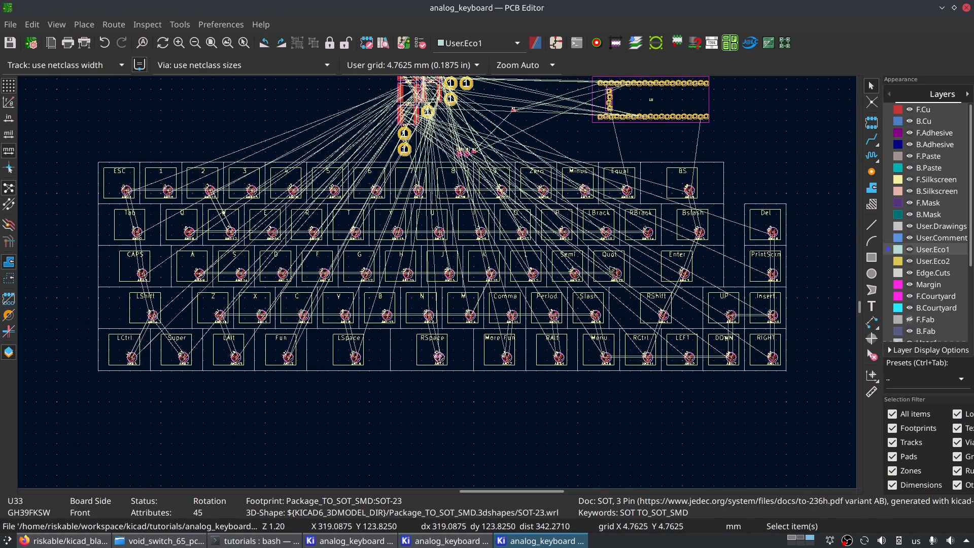
scroll(633, 266, "up", 4)
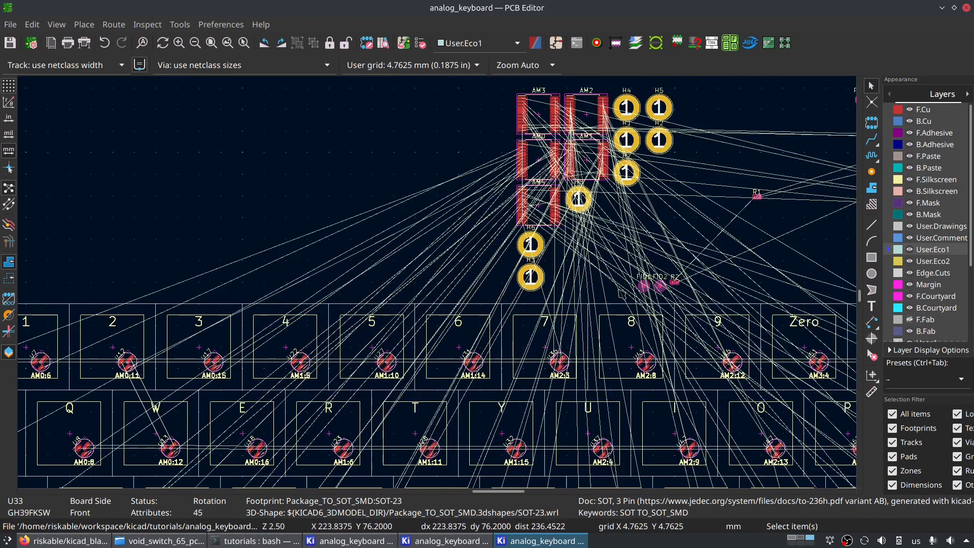
middle_click_drag(727, 275, 665, 84)
scroll(612, 241, "down", 3)
middle_click_drag(612, 241, 429, 243)
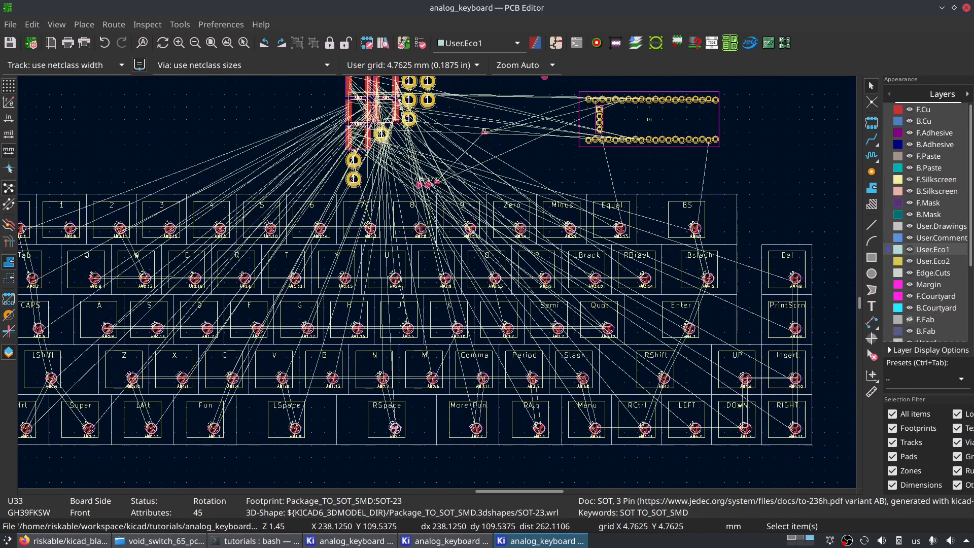
left_click(363, 134)
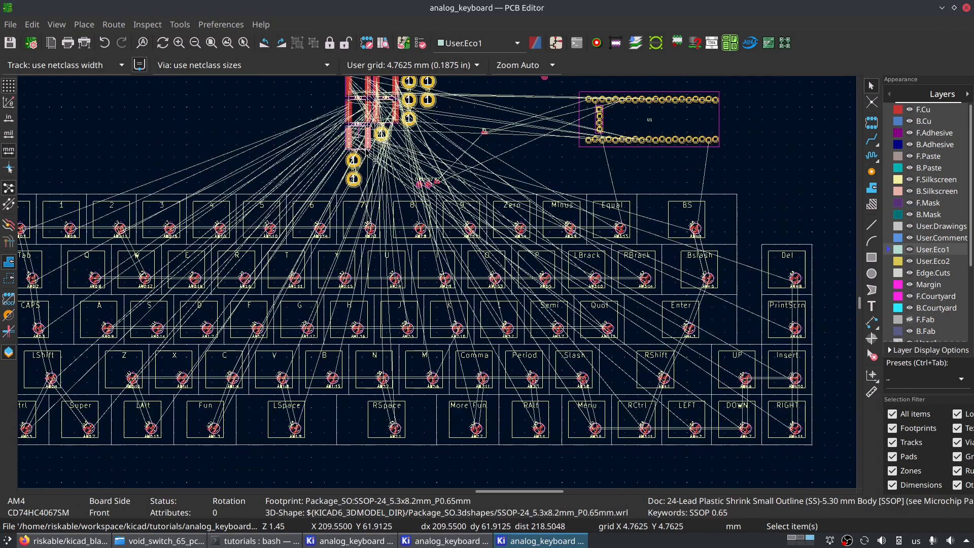
scroll(363, 109, "up", 4)
scroll(440, 284, "up", 3)
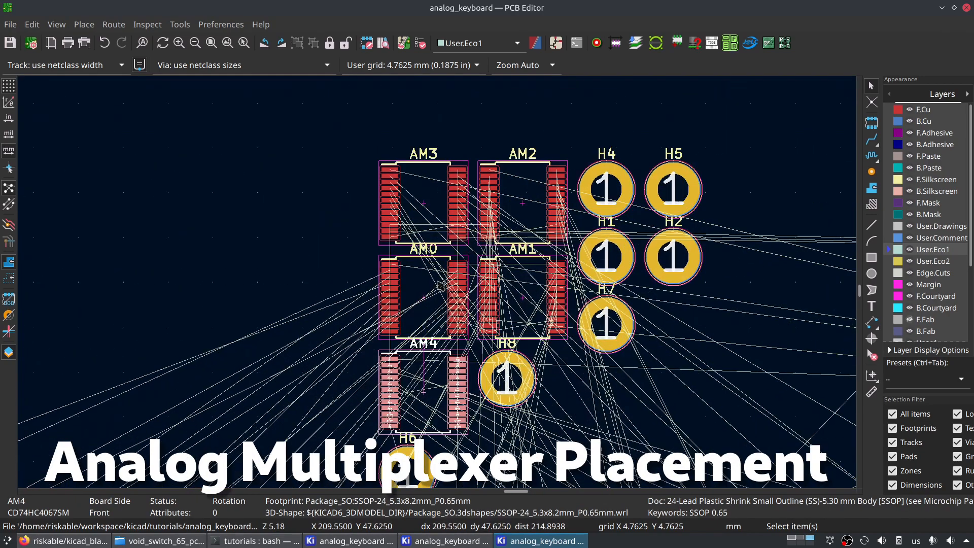
- Move the AM0 multiplexer from the cluster into the key block between keys W, A and S, keeping it at 0°
scroll(426, 318, "down", 5)
key("m")
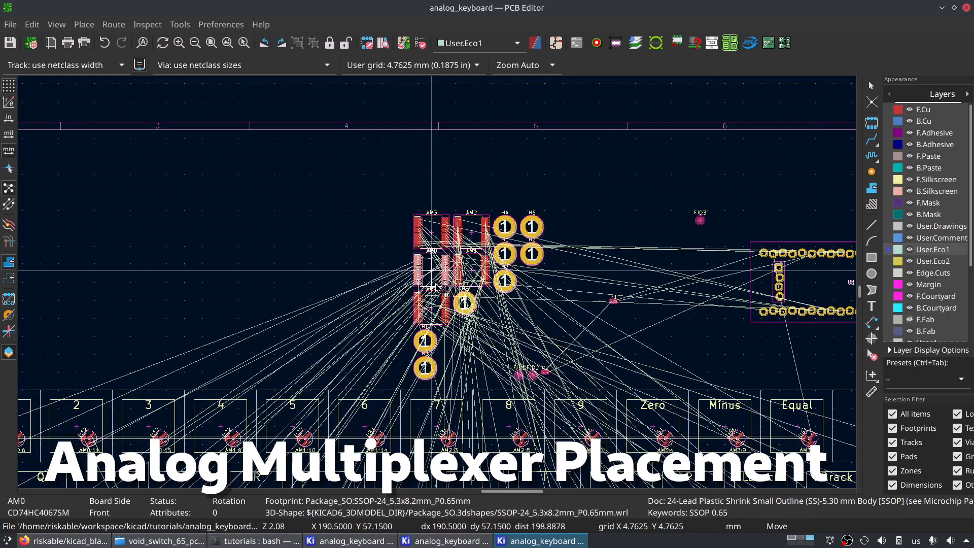
scroll(368, 312, "down", 4)
middle_click_drag(370, 395, 377, 221)
key("r")
key("r")
key("r")
key("r")
key("r")
key("r")
key("r")
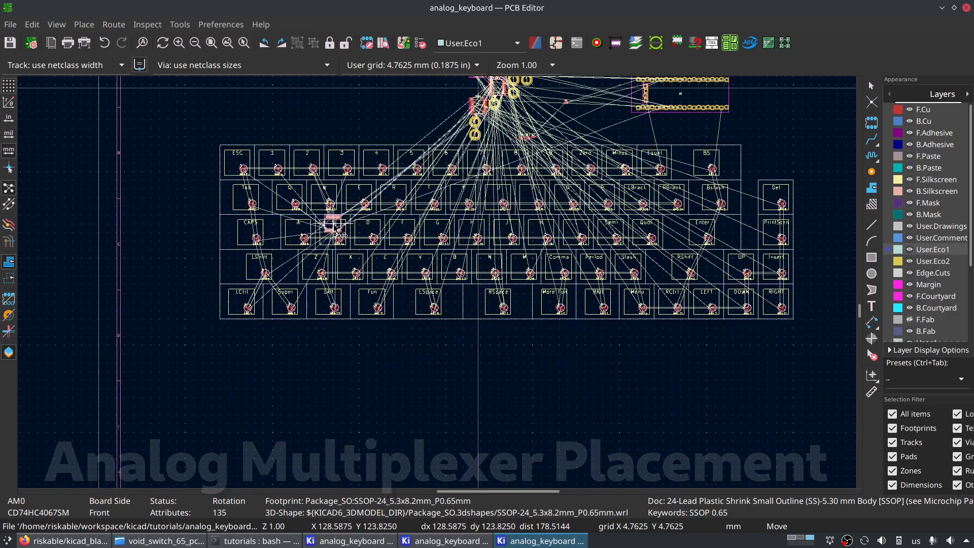
key("r")
scroll(326, 220, "up", 4)
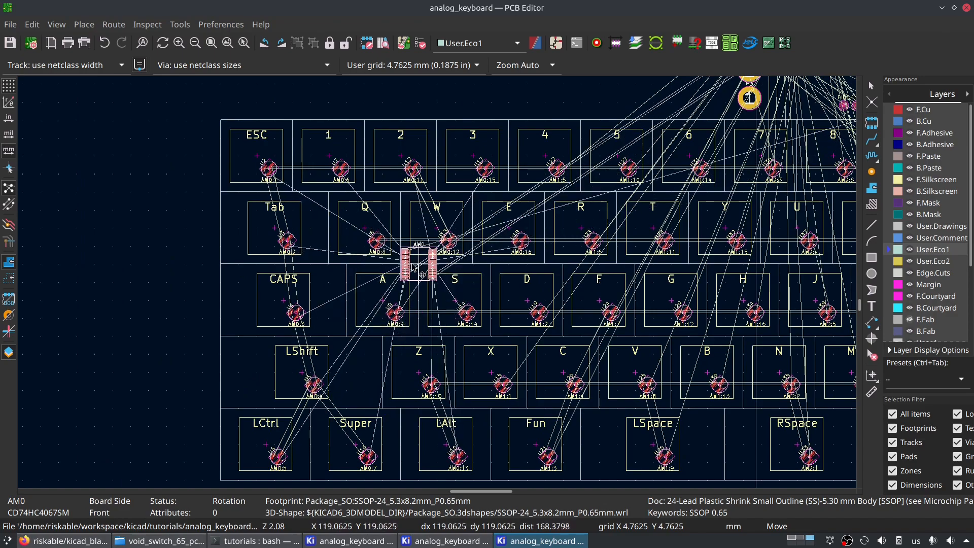
- Rotate the AM0 multiplexer to 45° and place it between keys A and S
scroll(396, 279, "up", 4)
scroll(439, 287, "down", 3)
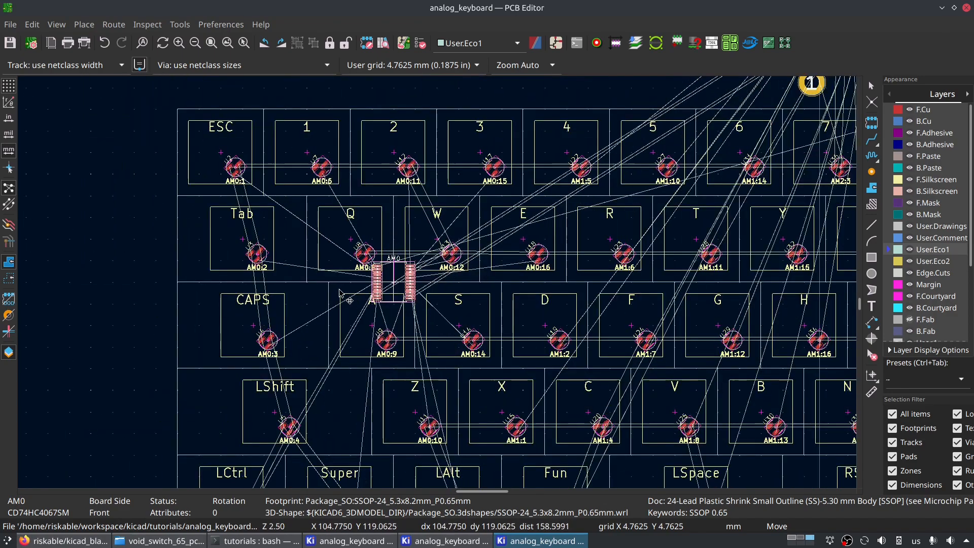
scroll(567, 307, "down", 3)
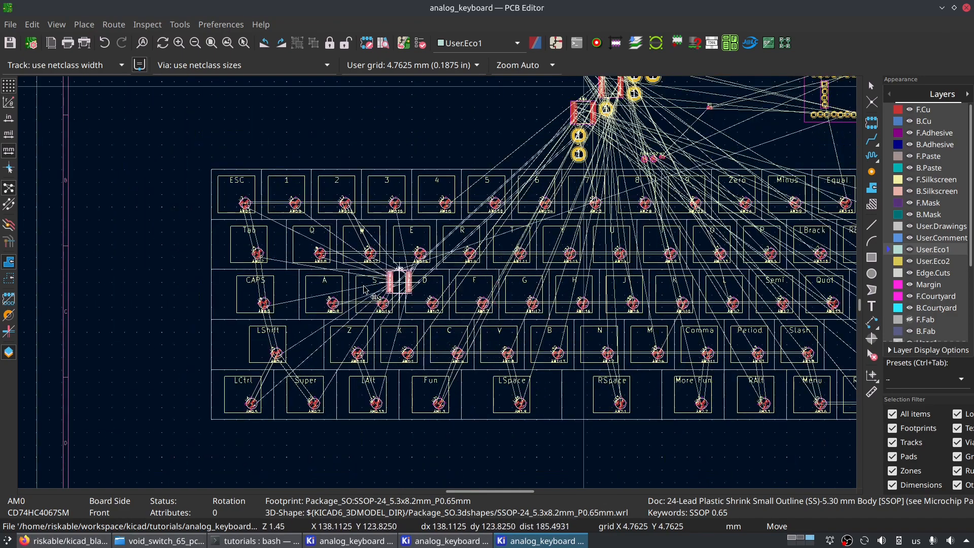
scroll(489, 284, "up", 3)
key("r")
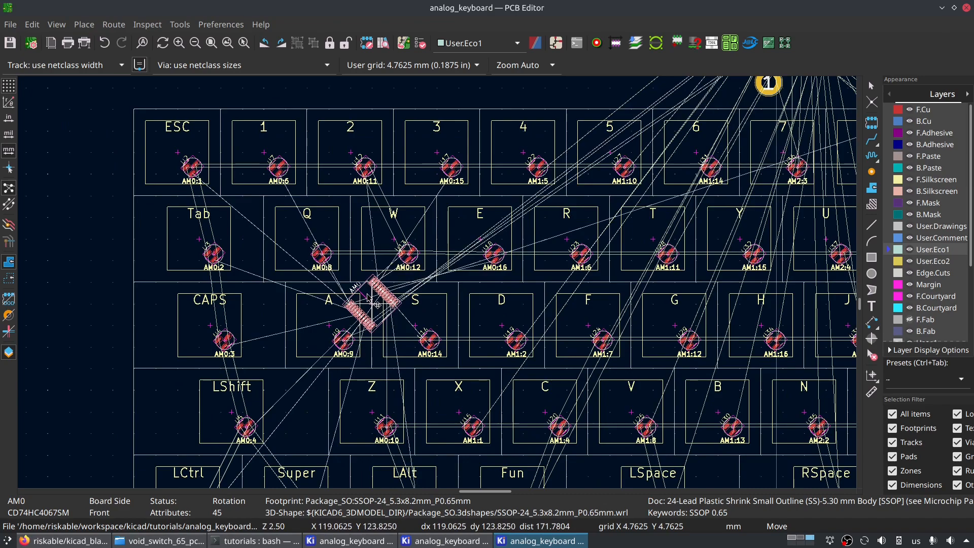
left_click(377, 305)
scroll(395, 252, "up", 3)
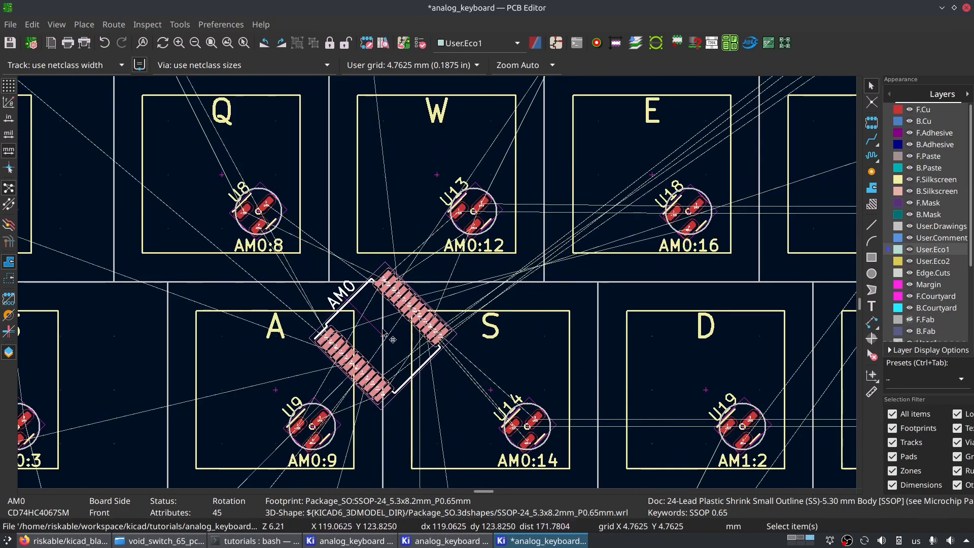
- Try the AM0 multiplexer at -45° and return it to 0°
key("r")
key("r")
key("r")
key("r")
key("r")
key("r")
key("r")
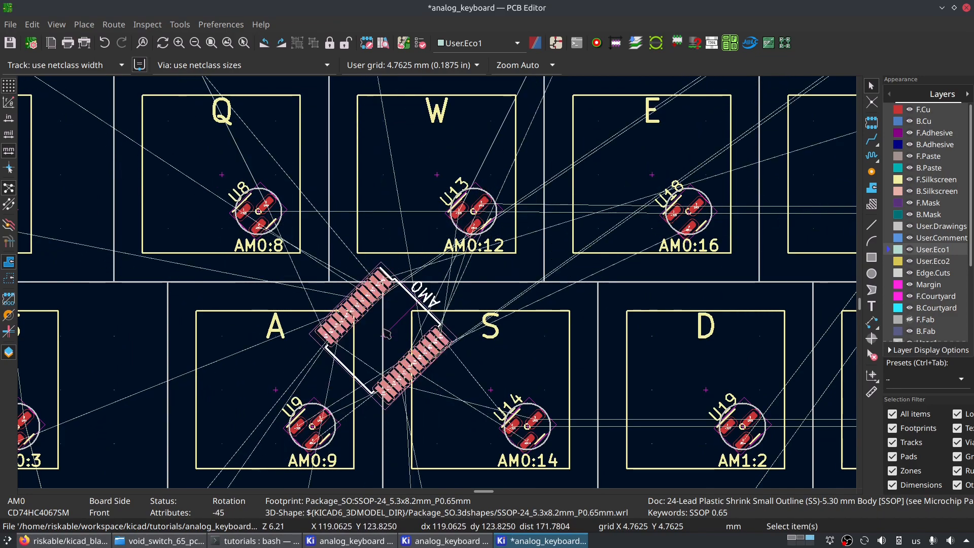
scroll(386, 334, "down", 2)
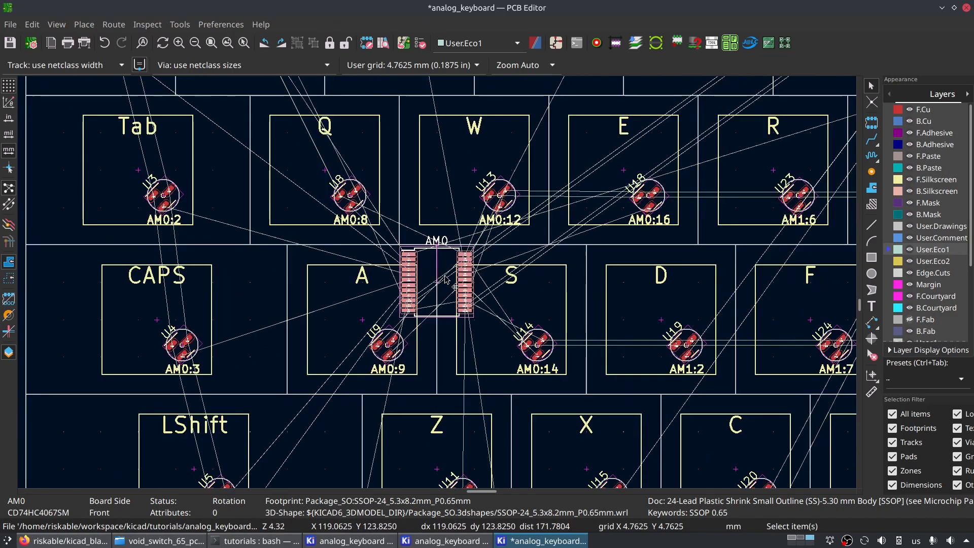
- Start moving the AM0 multiplexer again and switch the grid to 0.0500 mm for finer positioning
key("m")
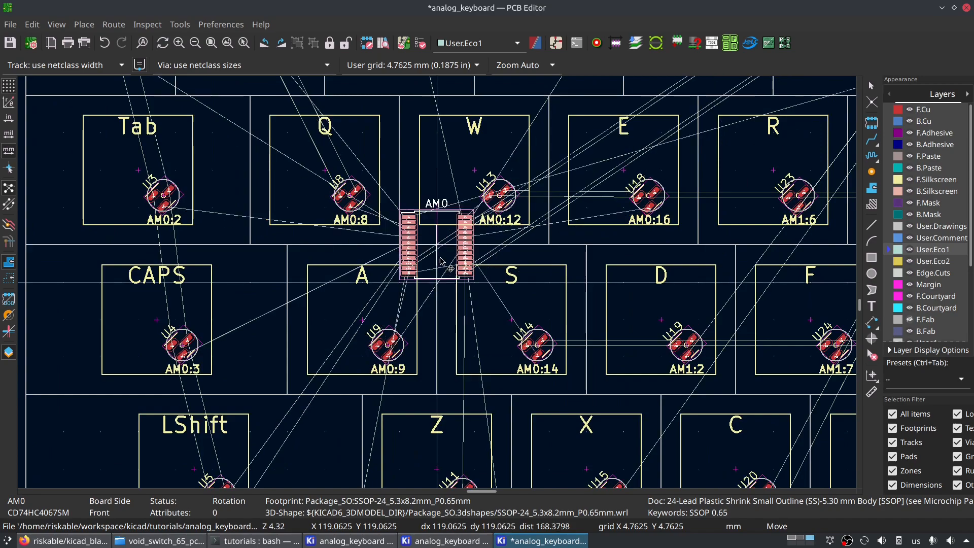
key("shift+n")
key("shift+n")
key("shift+n")
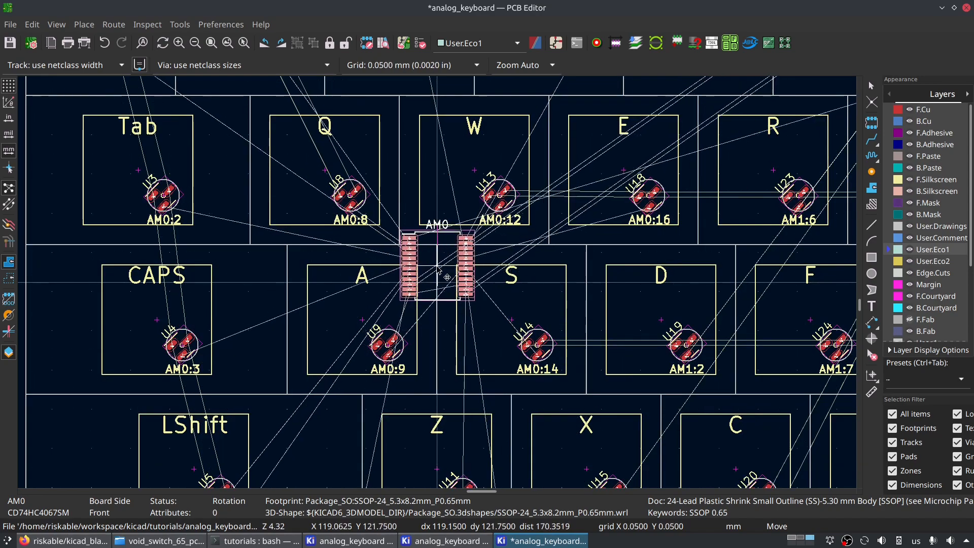
scroll(620, 242, "down", 3)
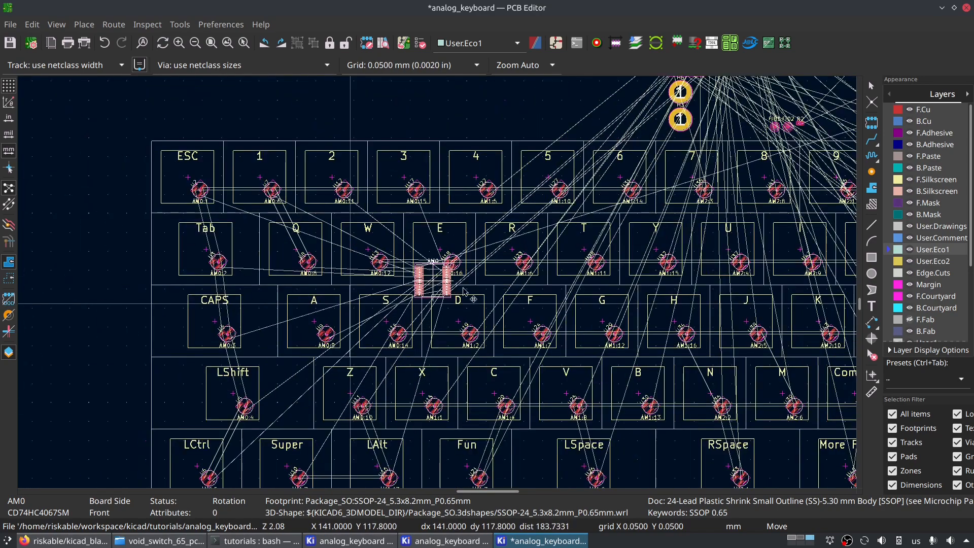
- Try the AM0 multiplexer at positions around keys A, S and D to compare its ratsnest lines to the sensors
middle_click_drag(678, 294, 615, 259)
scroll(249, 252, "up", 5)
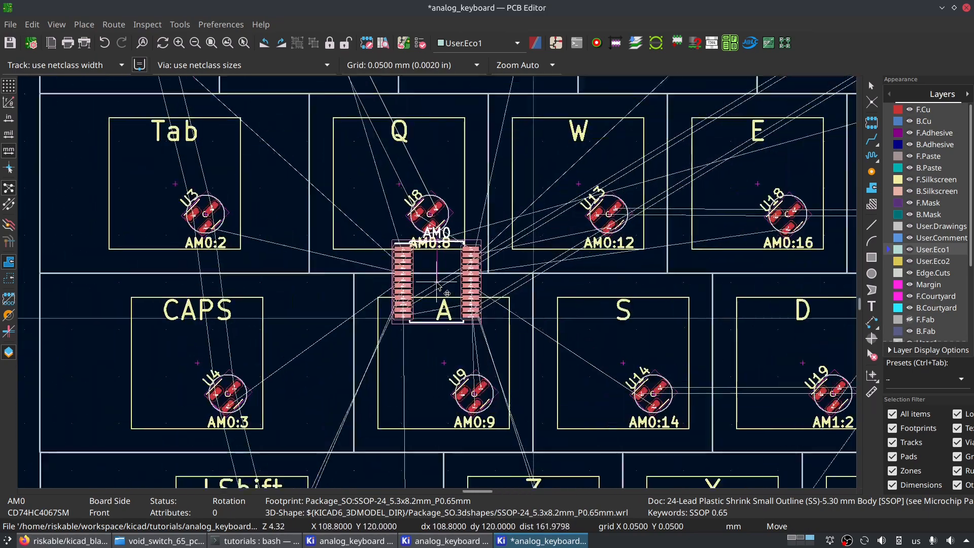
scroll(482, 290, "down", 2)
scroll(438, 277, "down", 5)
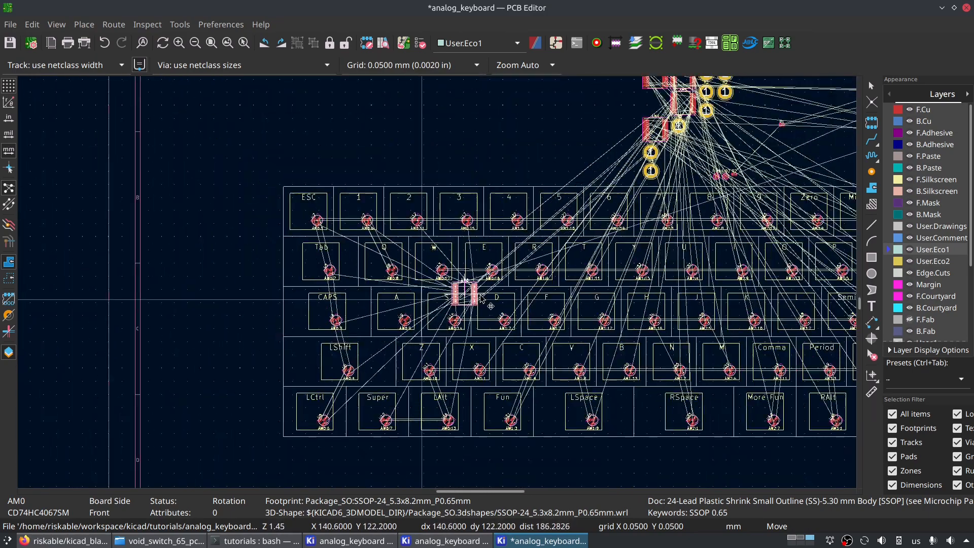
middle_click_drag(408, 313, 396, 313)
middle_click_drag(251, 311, 579, 251)
scroll(430, 285, "up", 2)
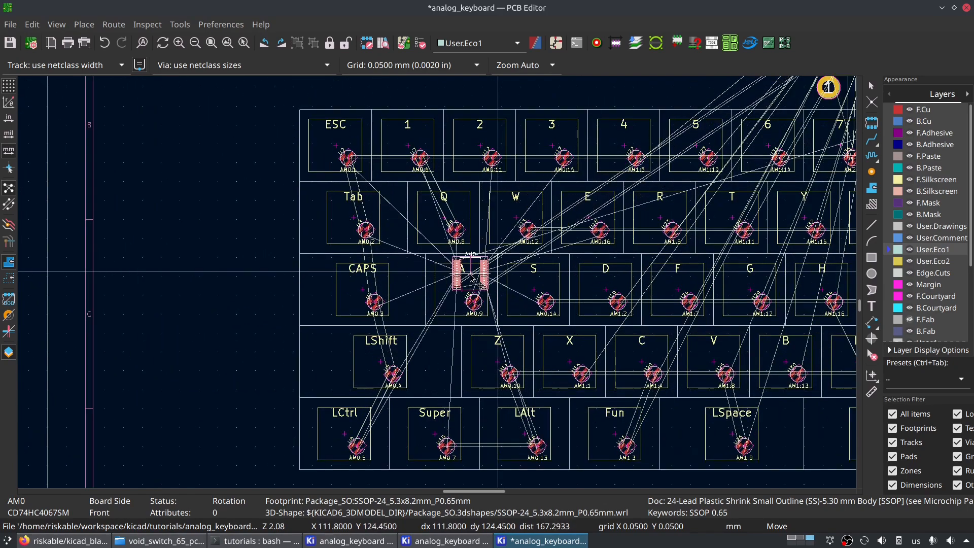
scroll(500, 280, "up", 3)
scroll(436, 280, "down", 3)
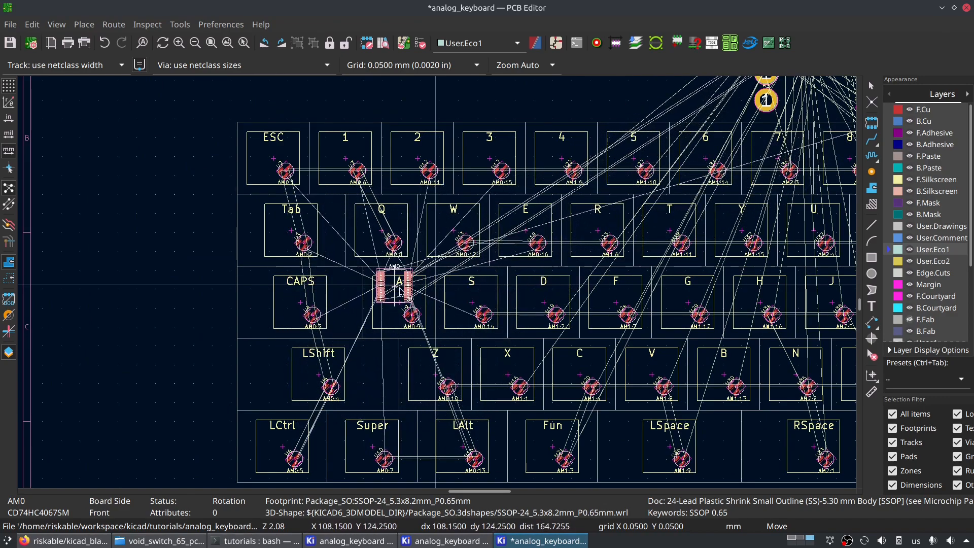
- Try AM0 near keys Tab, Z and D, then bring it between keys A and S, just below key W
scroll(413, 279, "up", 3)
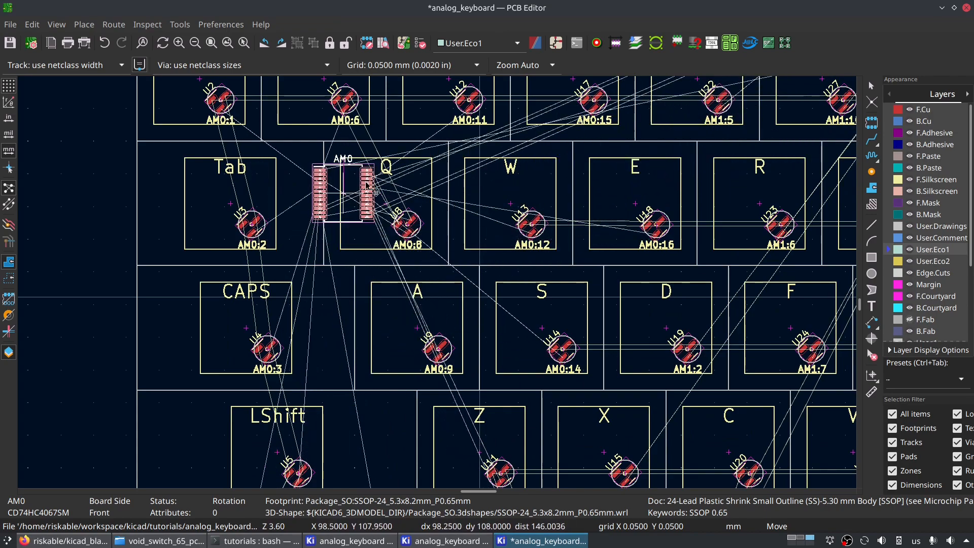
scroll(360, 295, "down", 3)
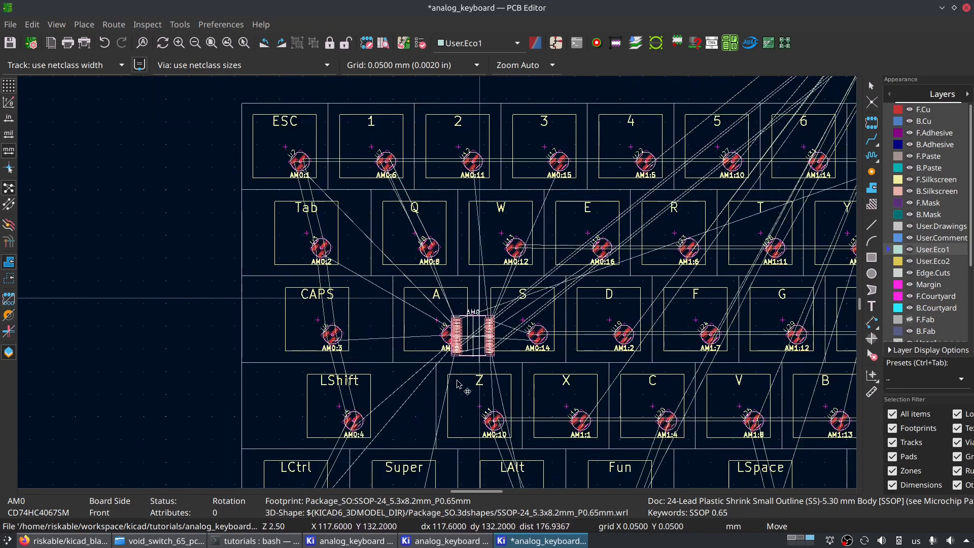
scroll(438, 283, "up", 1)
middle_click_drag(510, 195, 287, 258)
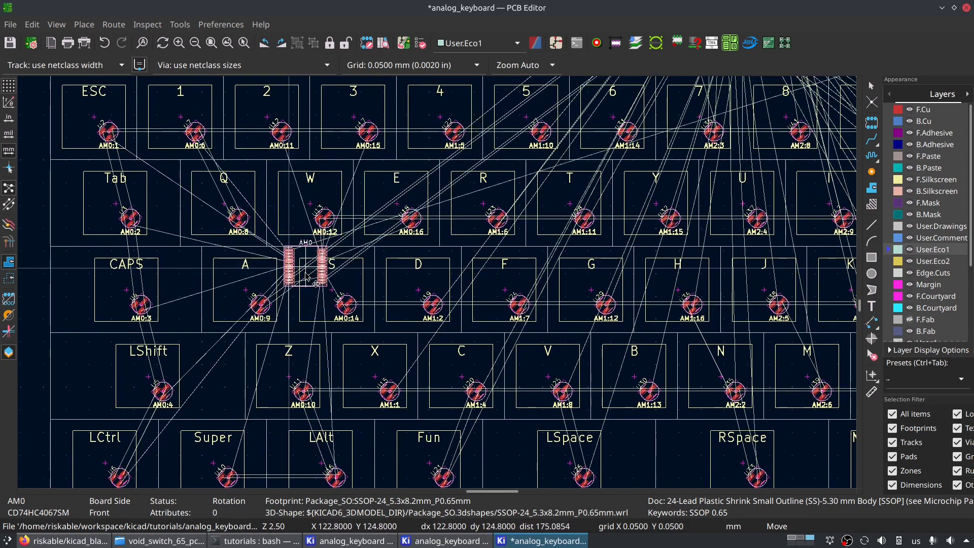
scroll(330, 258, "down", 1)
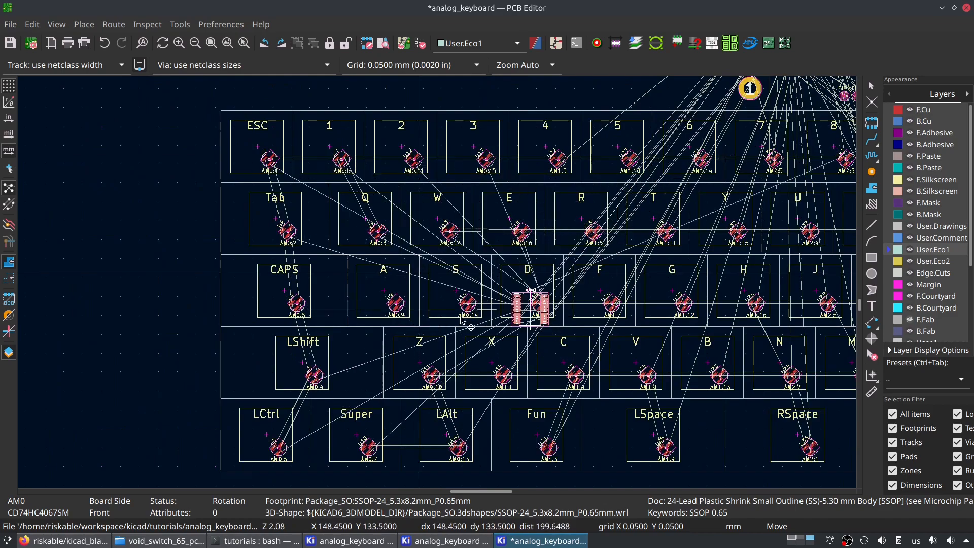
scroll(431, 281, "up", 2)
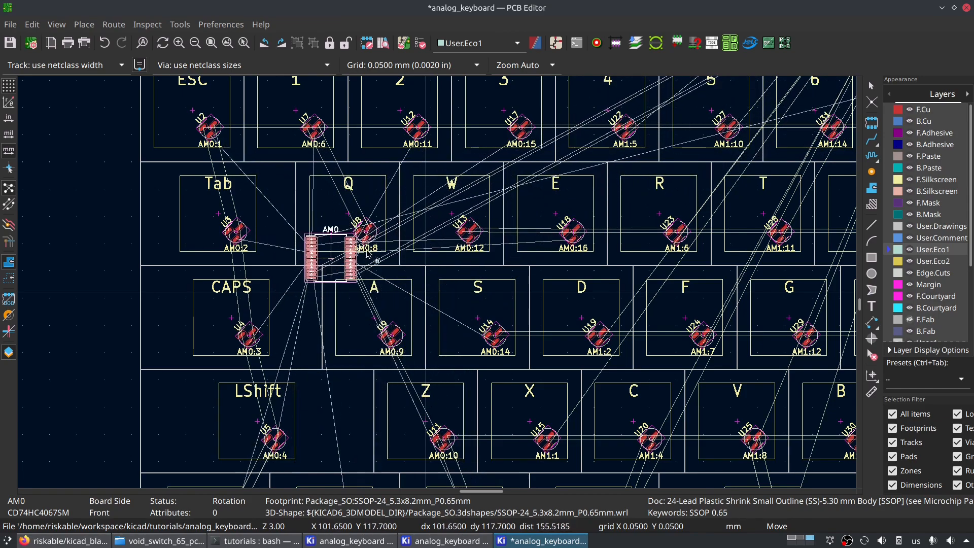
scroll(500, 285, "down", 1)
scroll(386, 285, "up", 2)
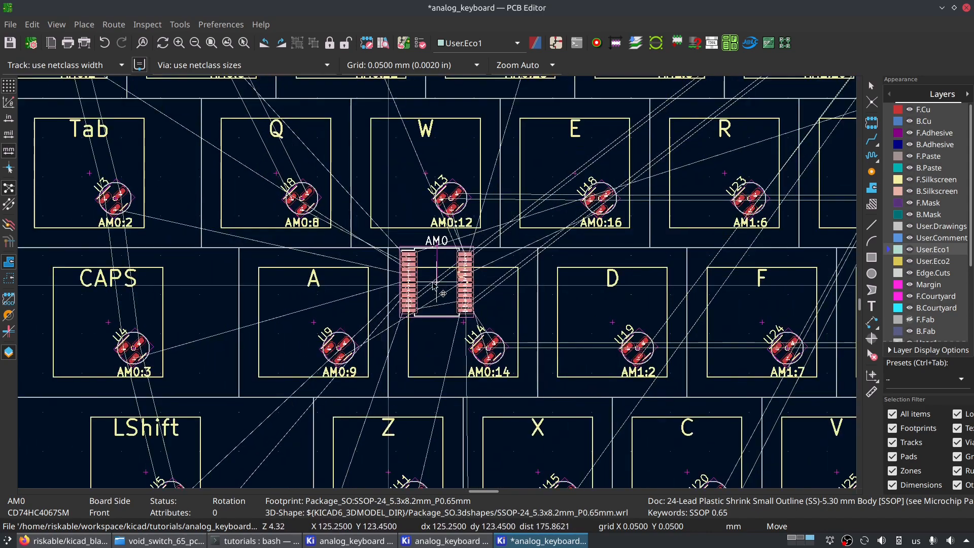
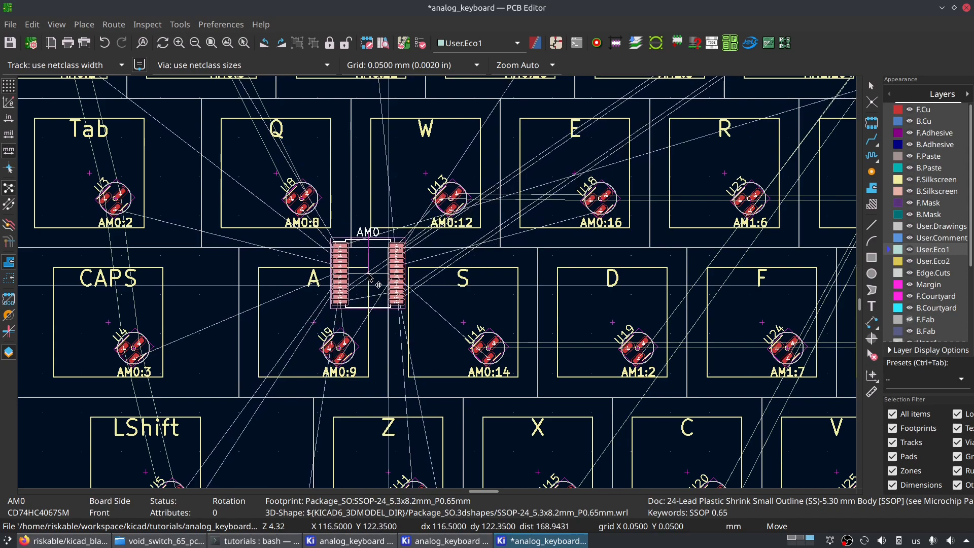
- Try the AM0 multiplexer beside key Z and between keys CAPS and A to compare its ratsnest lines
left_click_drag(399, 276, 346, 348)
middle_click_drag(347, 348, 317, 239)
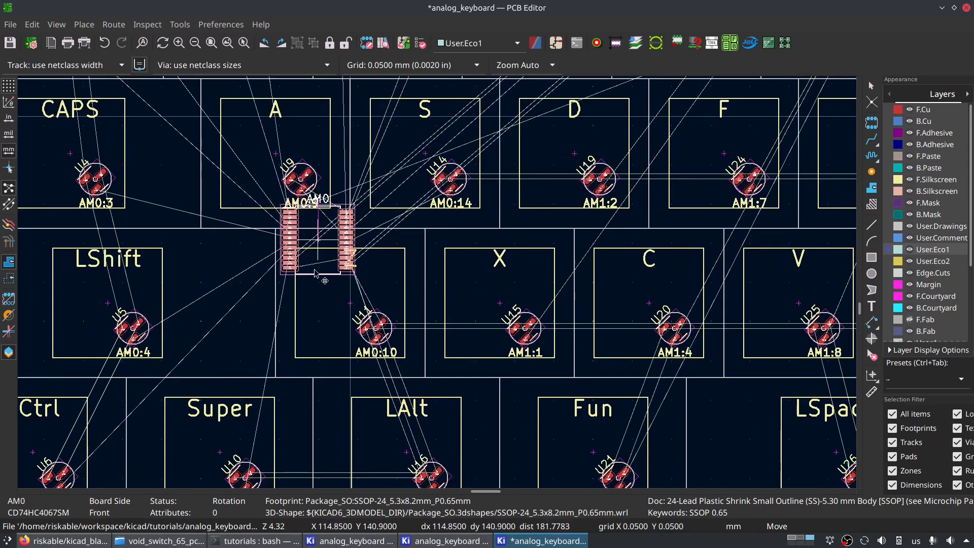
scroll(318, 239, "down", 3)
left_click_drag(367, 214, 375, 221)
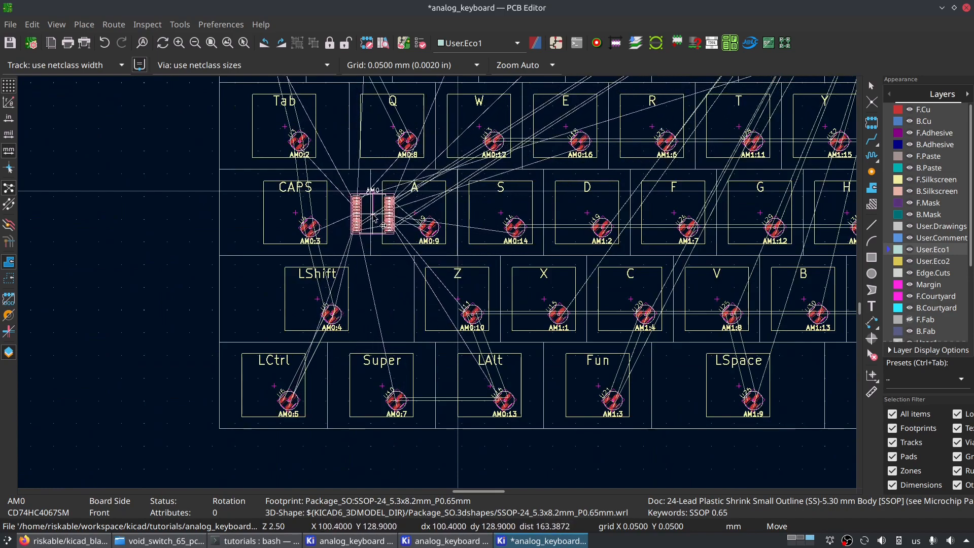
scroll(374, 217, "up", 2)
mouse_move(431, 275)
left_mouse_down()
mouse_move(447, 280)
mouse_move(356, 256)
mouse_move(254, 254)
mouse_move(429, 263)
mouse_move(417, 287)
left_mouse_up()
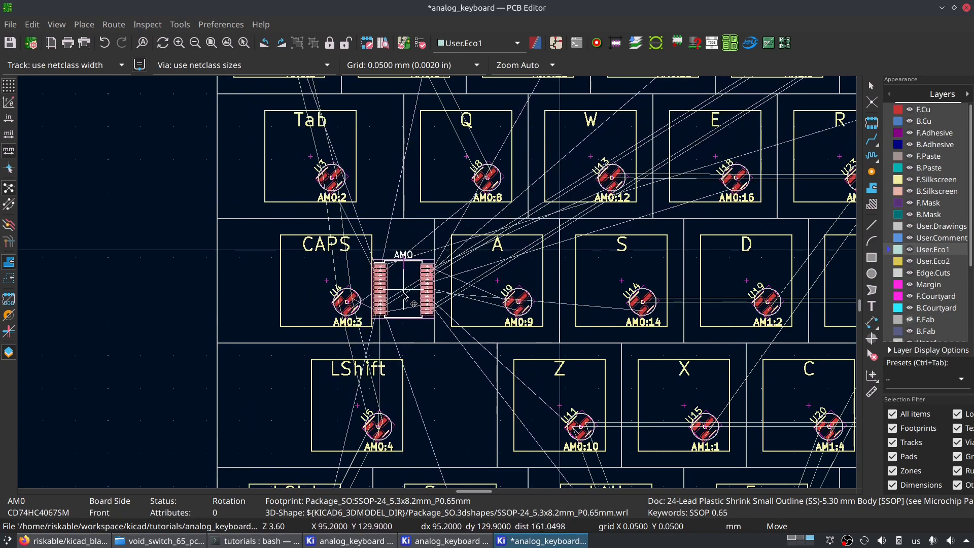
- Try AM0 between keys A and S, and up in the number row near key 7, to compare its ratsnest lines
left_click_drag(405, 296, 453, 353)
scroll(181, 240, "down", 2)
scroll(495, 452, "up", 3)
scroll(425, 298, "down", 4)
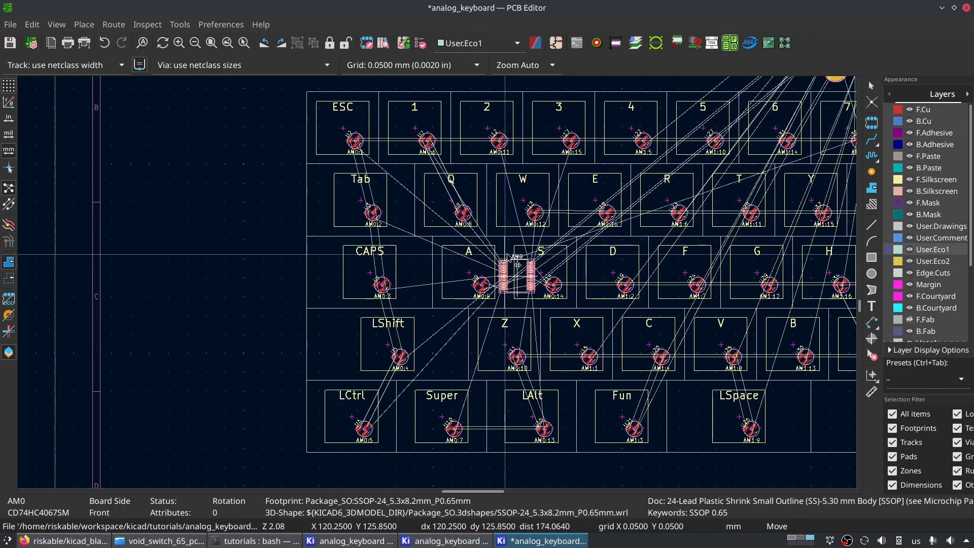
middle_click_drag(716, 231, 466, 343)
scroll(726, 211, "down", 4)
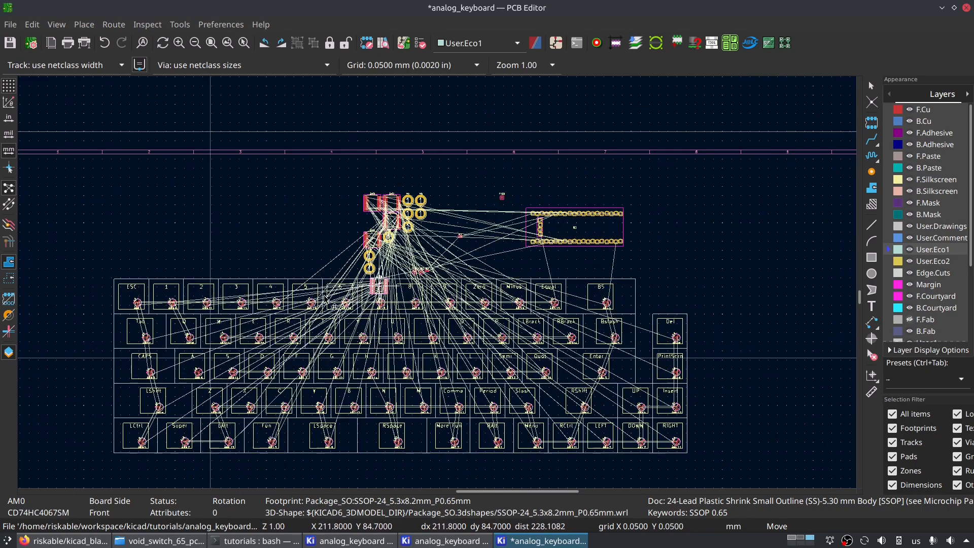
- Place the AM0 multiplexer between keys A and S, just below the boundary of the Q–W row
scroll(294, 308, "up", 4)
scroll(299, 378, "up", 3)
scroll(438, 289, "down", 4)
scroll(423, 292, "up", 3)
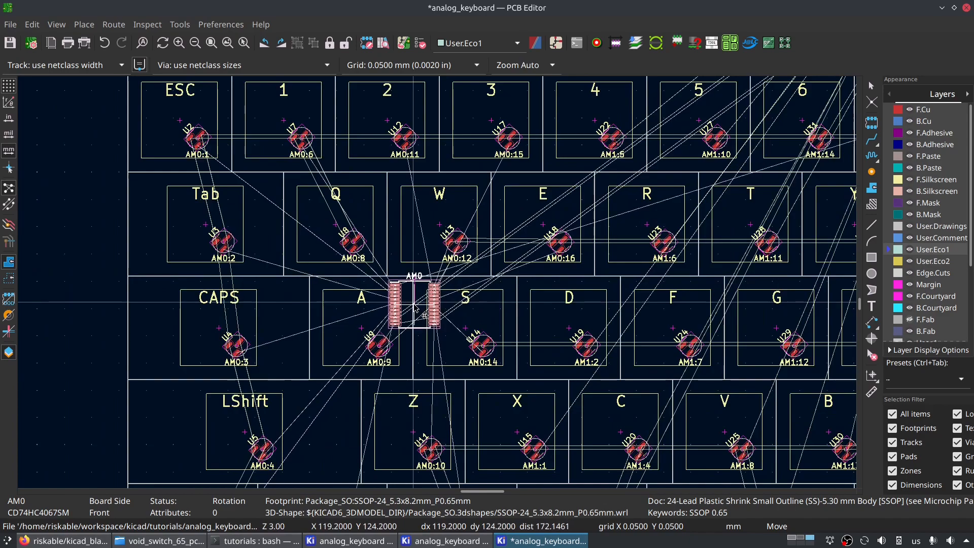
scroll(416, 299, "up", 2)
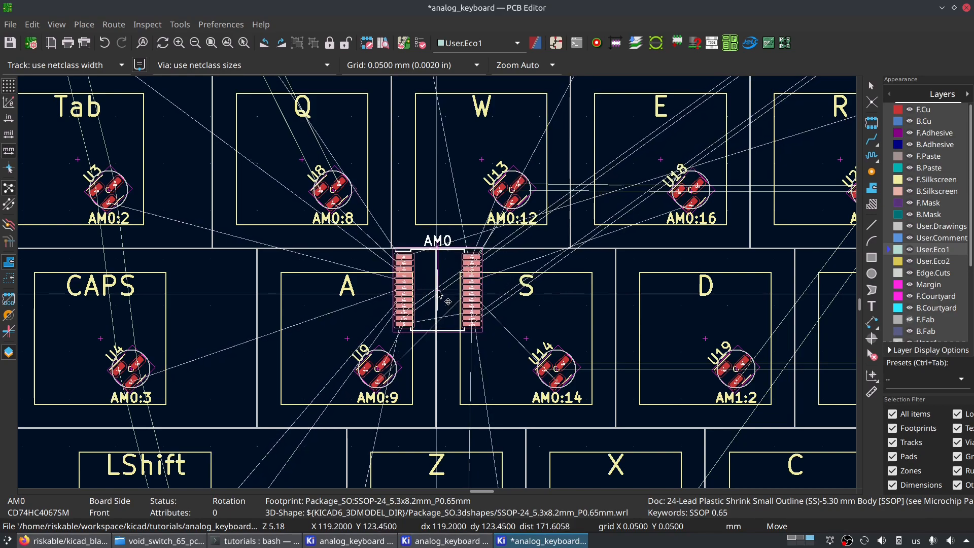
scroll(440, 293, "down", 3)
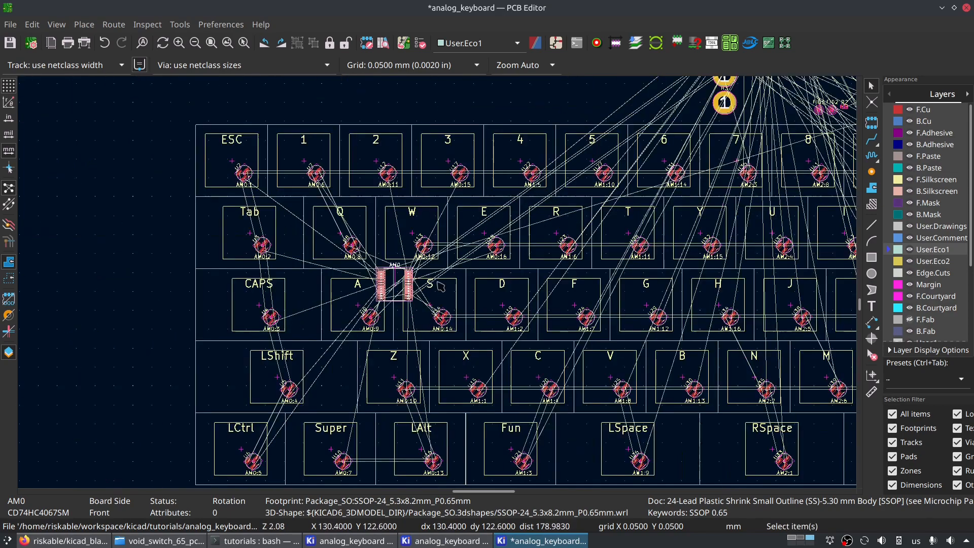
- Examine how AM0's ratsnest lines run to the sensors in the surrounding key rows and where neighbouring multiplexers could go
scroll(463, 264, "up", 2)
middle_click_drag(375, 396, 379, 250)
middle_click_drag(429, 290, 360, 389)
middle_click_drag(422, 318, 536, 267)
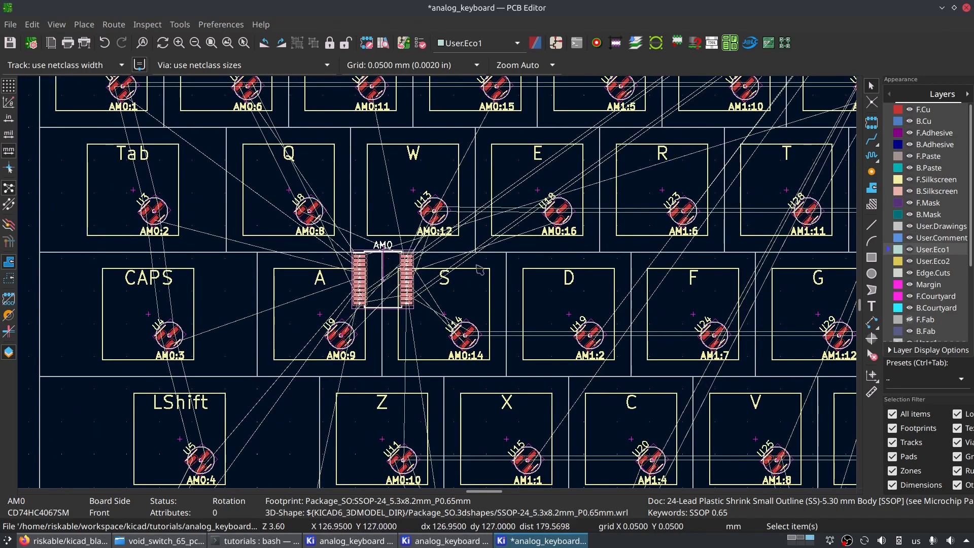
middle_click_drag(762, 267, 222, 300)
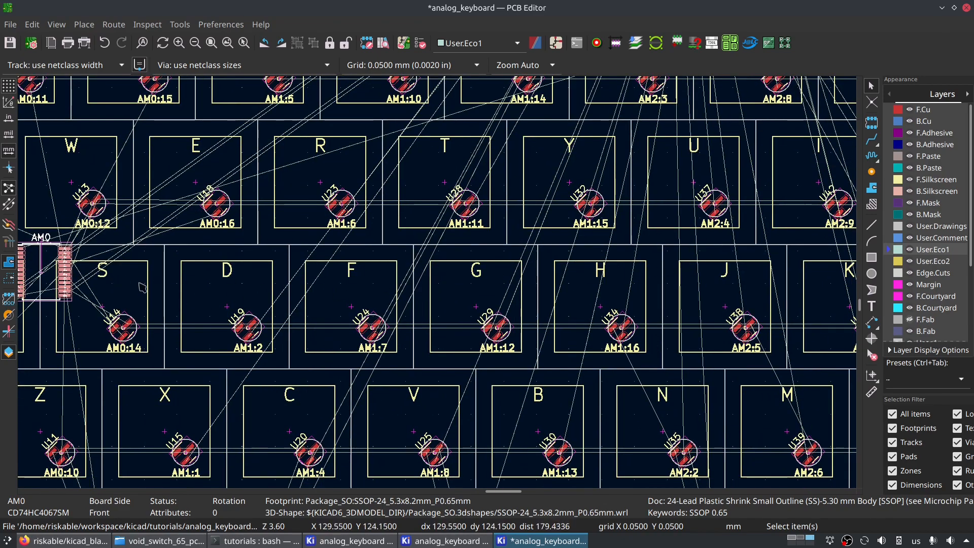
middle_click_drag(119, 279, 568, 293)
middle_click_drag(554, 253, 371, 241)
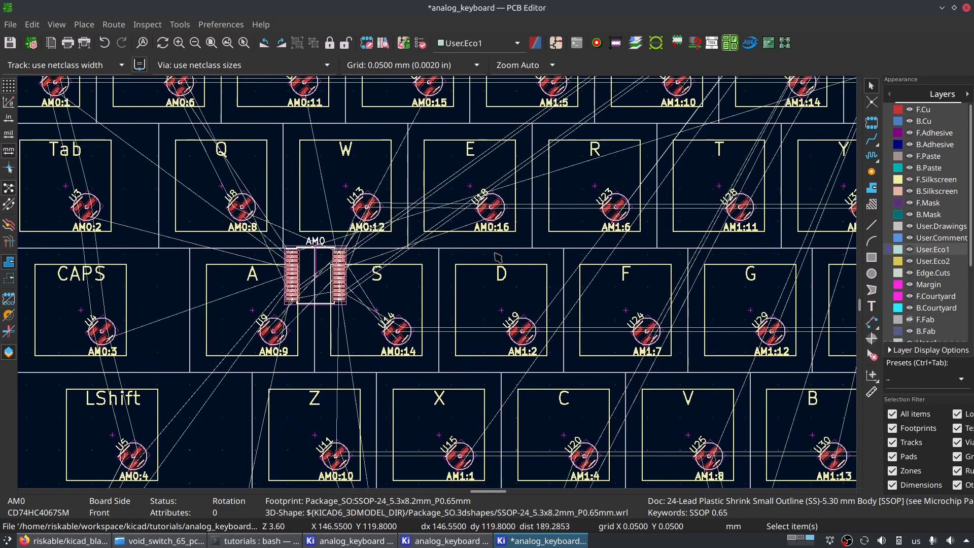
scroll(497, 292, "down", 3)
scroll(382, 262, "up", 2)
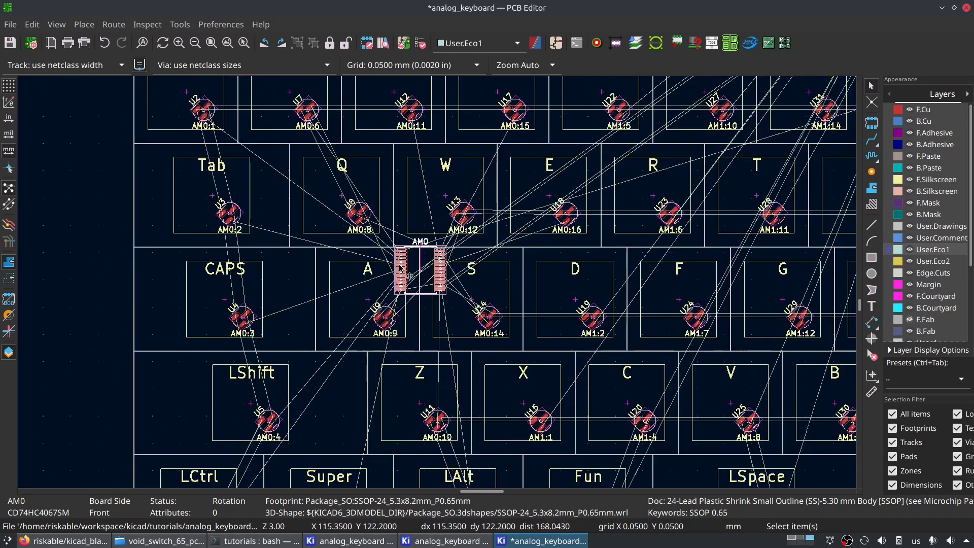
middle_click_drag(656, 296, 439, 252)
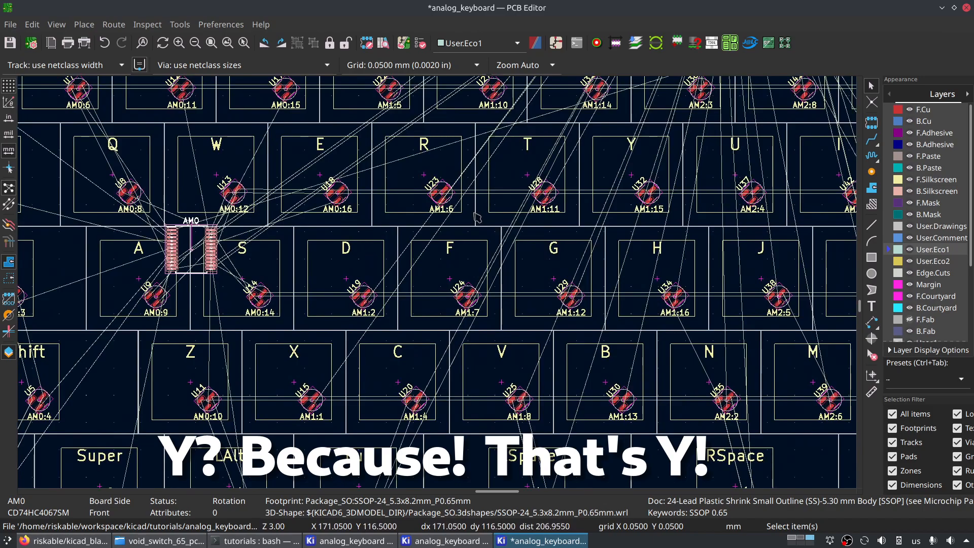
scroll(363, 213, "down", 2)
middle_click_drag(465, 476, 512, 359)
- Open void_switch_keyboard.kicad_pcb from the file manager and compare its AM0 placement with the analog_keyboard board
left_click(159, 541)
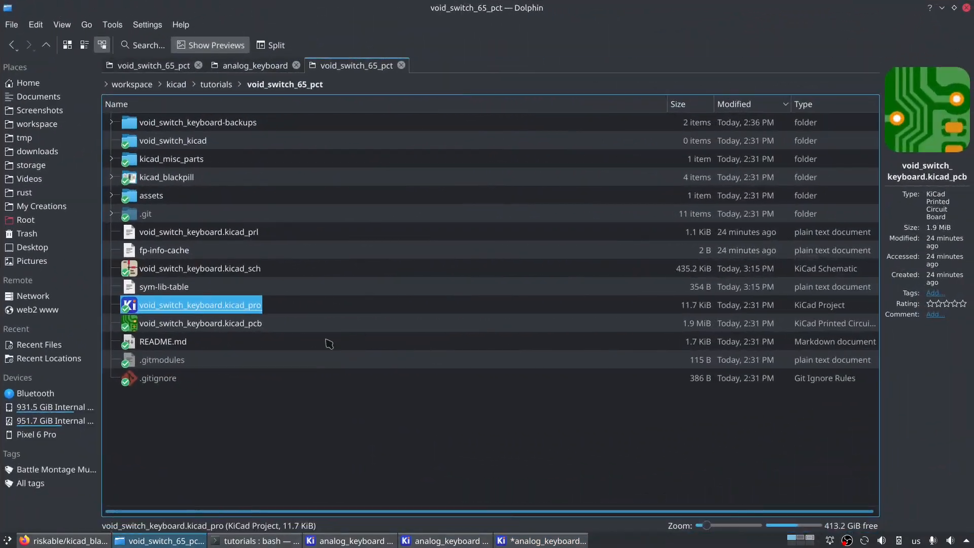
double_click(213, 325)
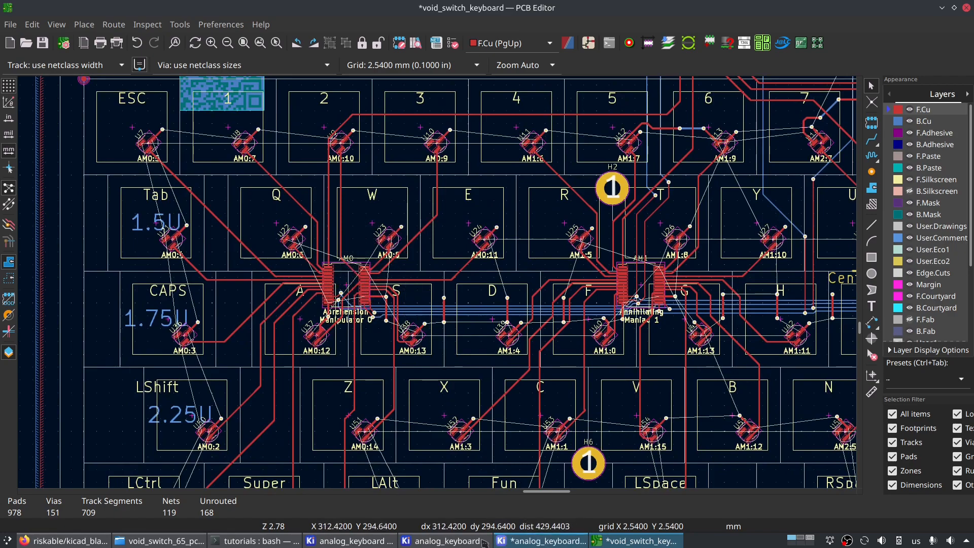
left_click(514, 542)
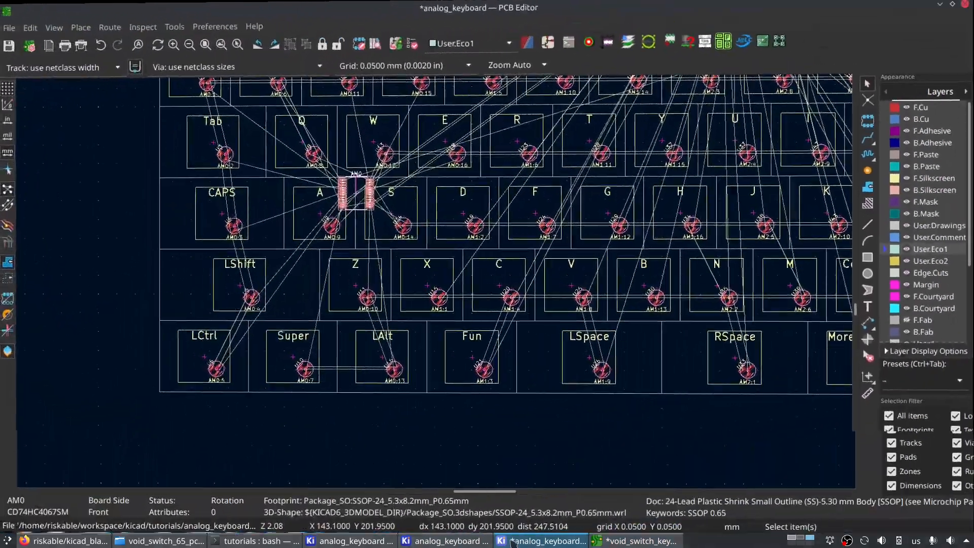
scroll(350, 196, "up", 4)
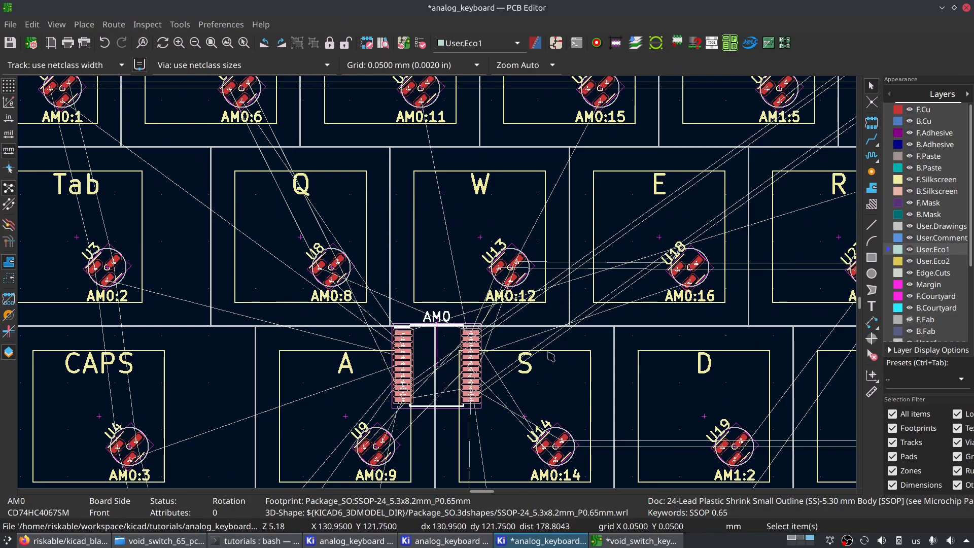
left_click(637, 541)
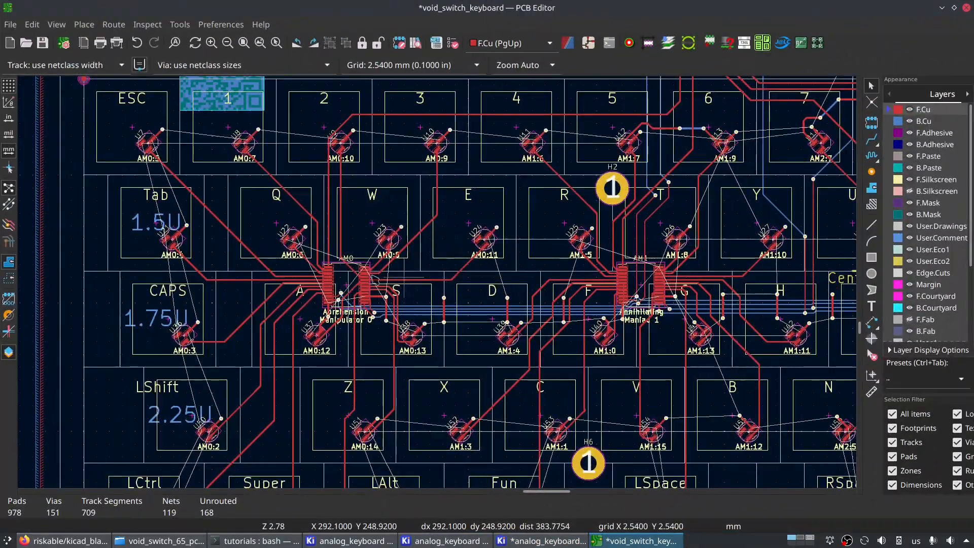
scroll(394, 364, "up", 3)
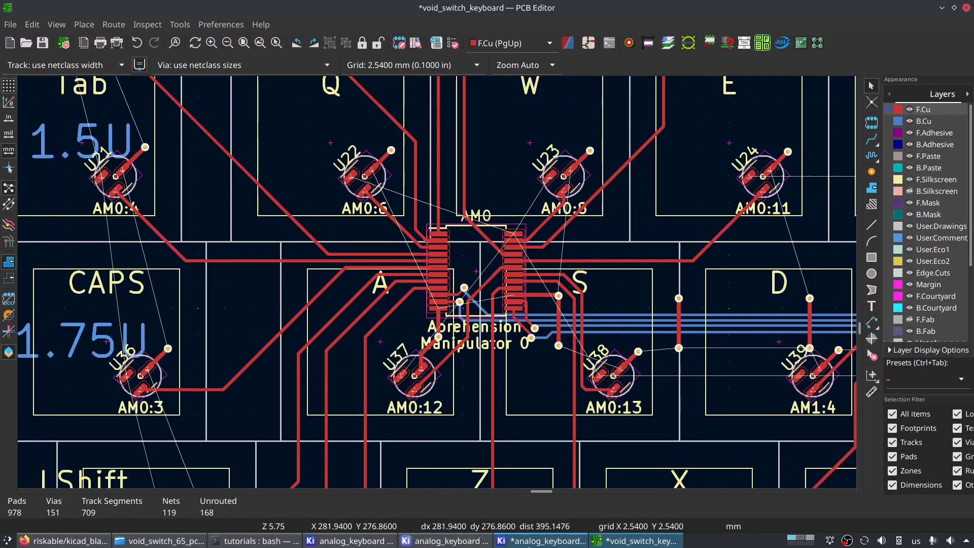
- Switch back to the analog_keyboard board and move AM0 to about X 119, Y 122.65 mm, centred on the line between keys A and S
left_click(531, 542)
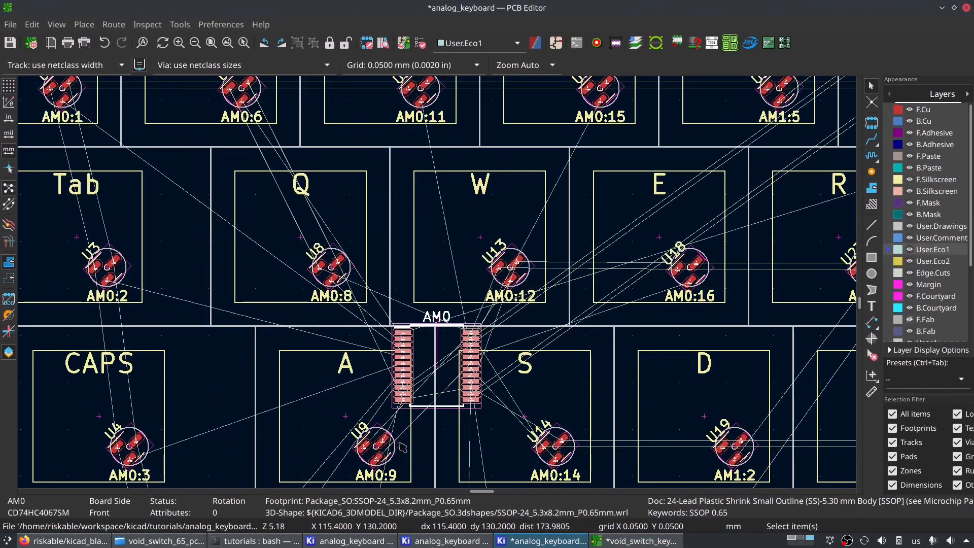
scroll(443, 371, "up", 2)
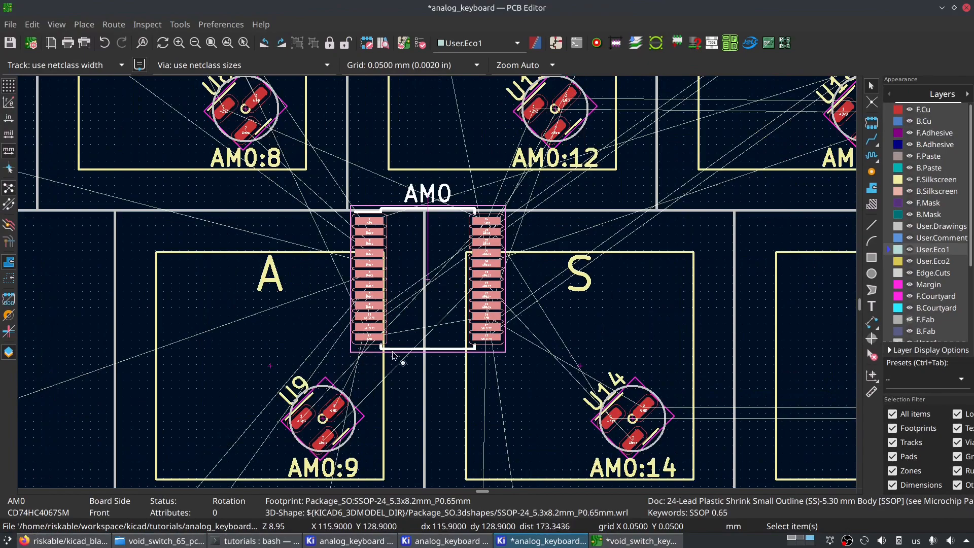
key("m")
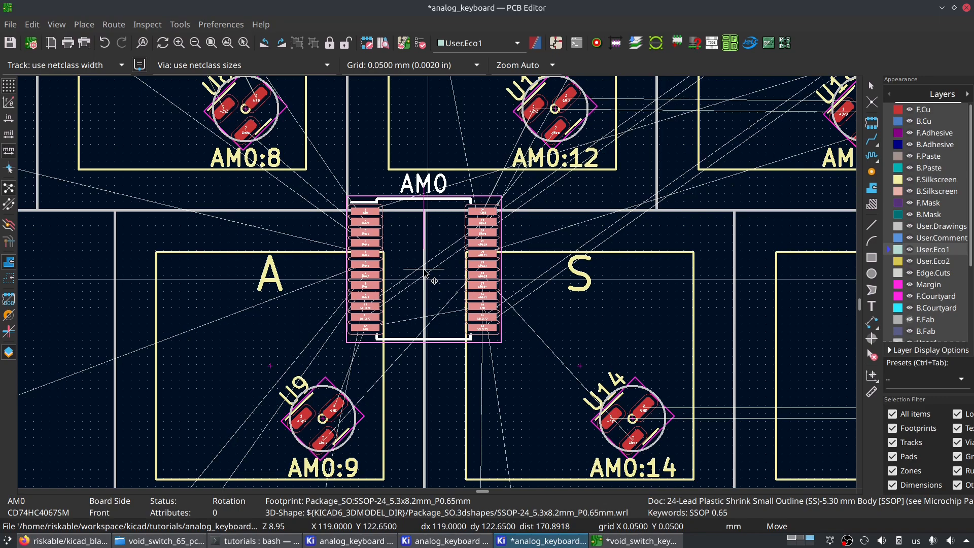
left_click(426, 272)
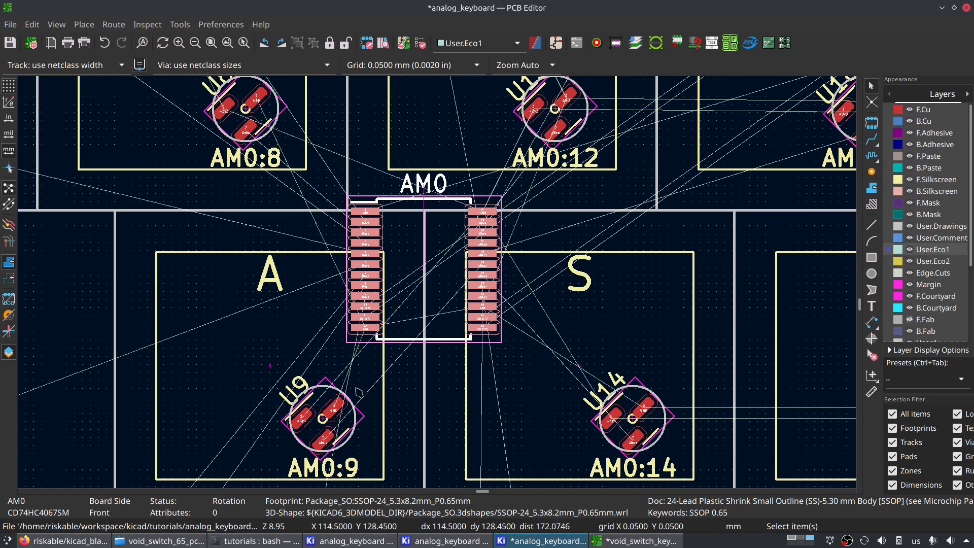
- Switch to the void_switch_keyboard board and examine how its multiplexers are spaced and routed among the keys
left_click(613, 541)
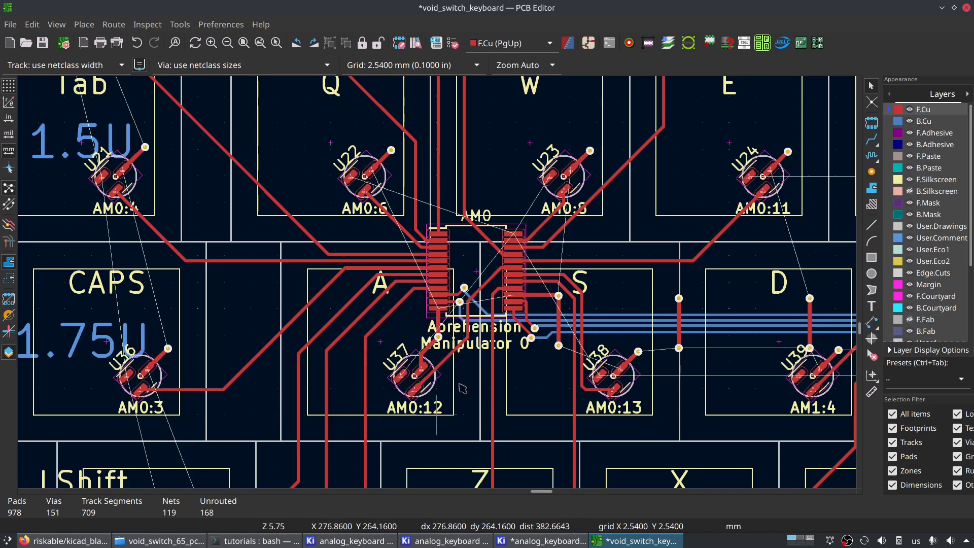
scroll(438, 282, "down", 3)
middle_click_drag(484, 358, 162, 320)
mouse_move(623, 230)
middle_mouse_down()
mouse_move(311, 211)
mouse_move(652, 212)
middle_mouse_up()
mouse_move(269, 164)
middle_mouse_down()
mouse_move(560, 195)
mouse_move(618, 215)
mouse_move(520, 216)
mouse_move(538, 291)
middle_mouse_up()
scroll(535, 292, "up", 1)
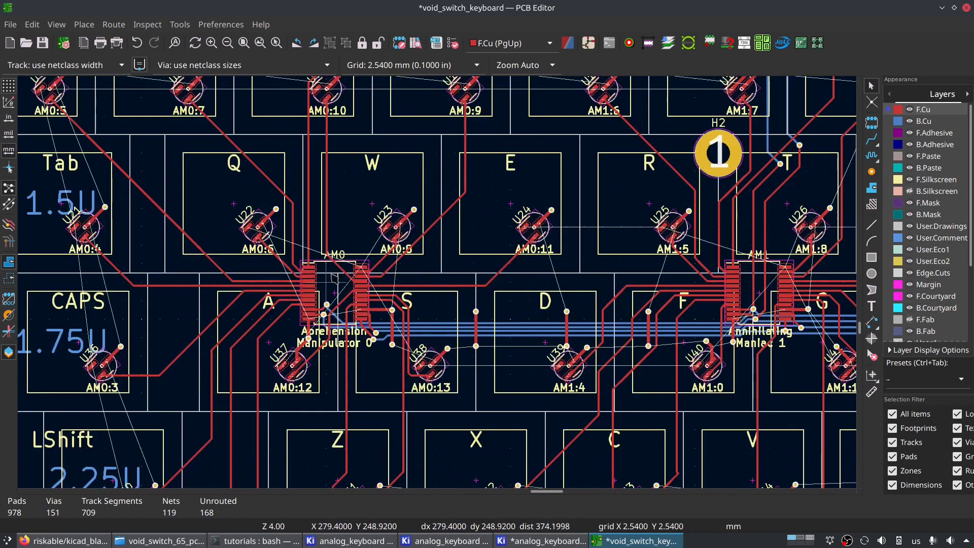
- Check the reference AM0's position in its footprint properties, cancel without changes, and look at where the board sits on the sheet
left_click(335, 285)
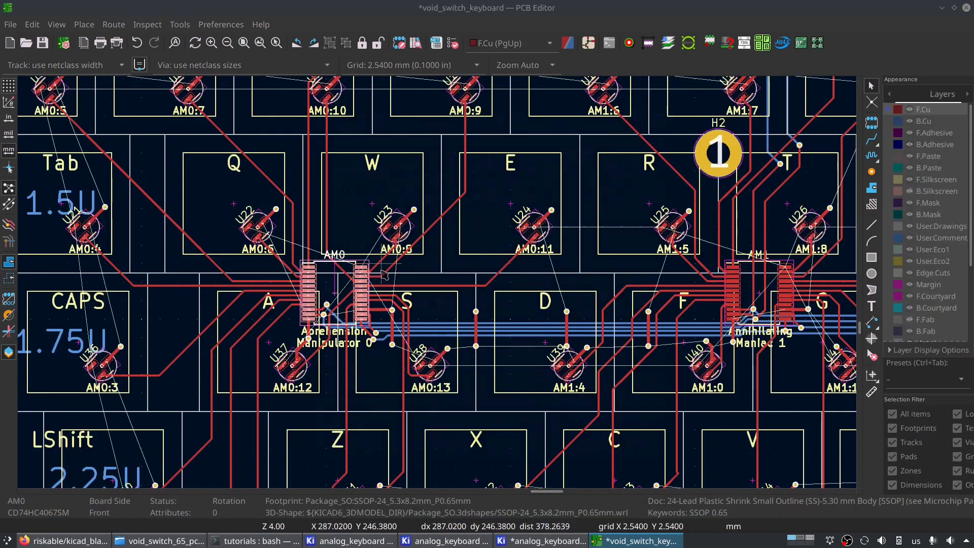
key("e")
left_click_drag(335, 330, 293, 333)
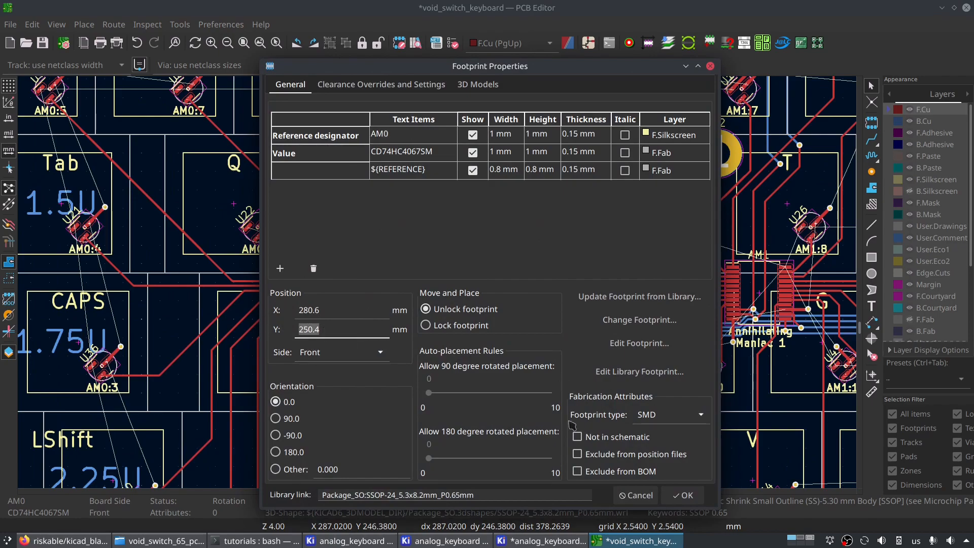
left_click(636, 496)
scroll(439, 288, "down", 6)
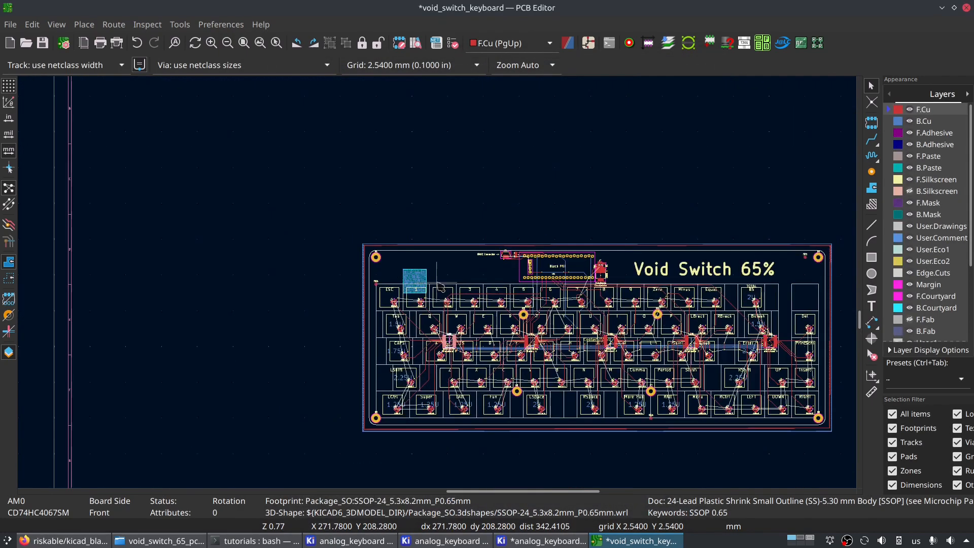
scroll(439, 288, "down", 4)
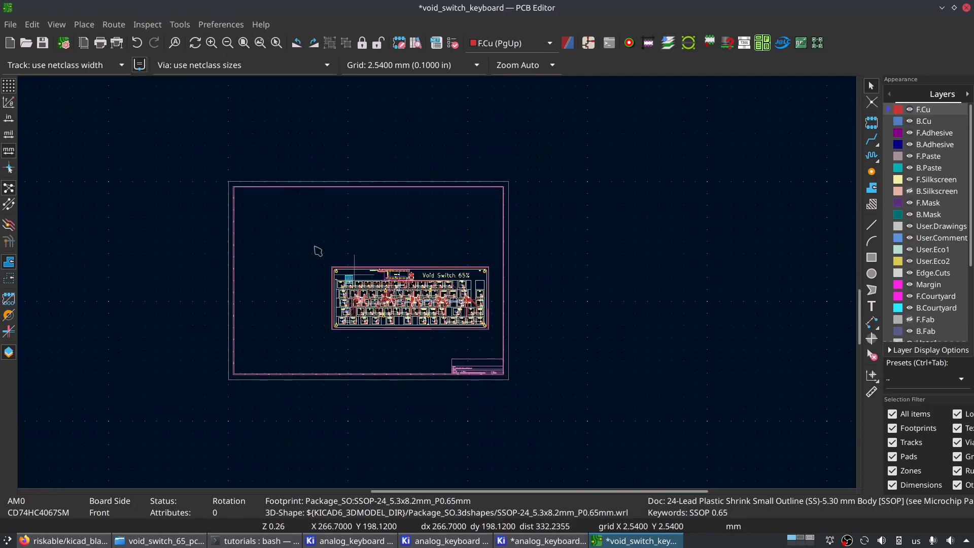
scroll(441, 287, "up", 3)
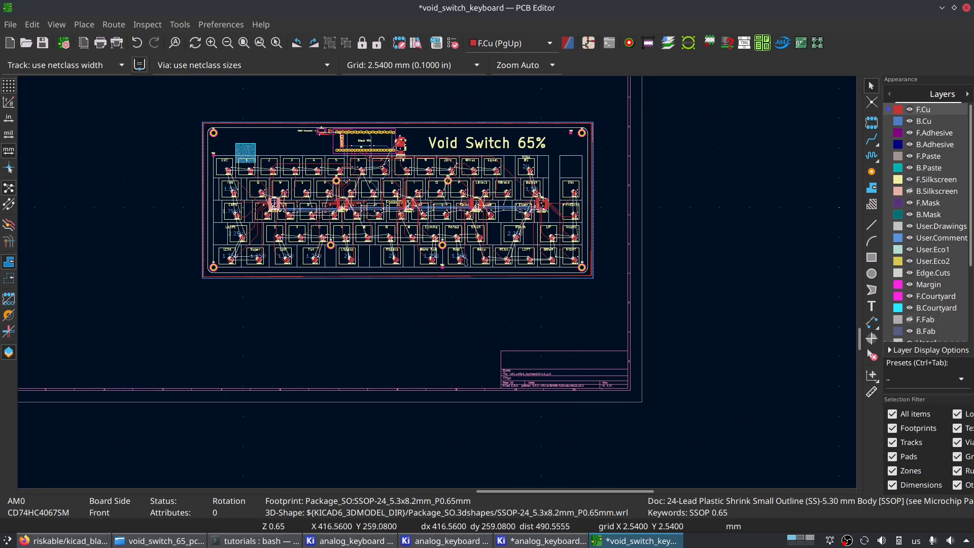
- Switch back to the analog_keyboard board and move AM1 onto the line between keys F and G
key("alt+Tab")
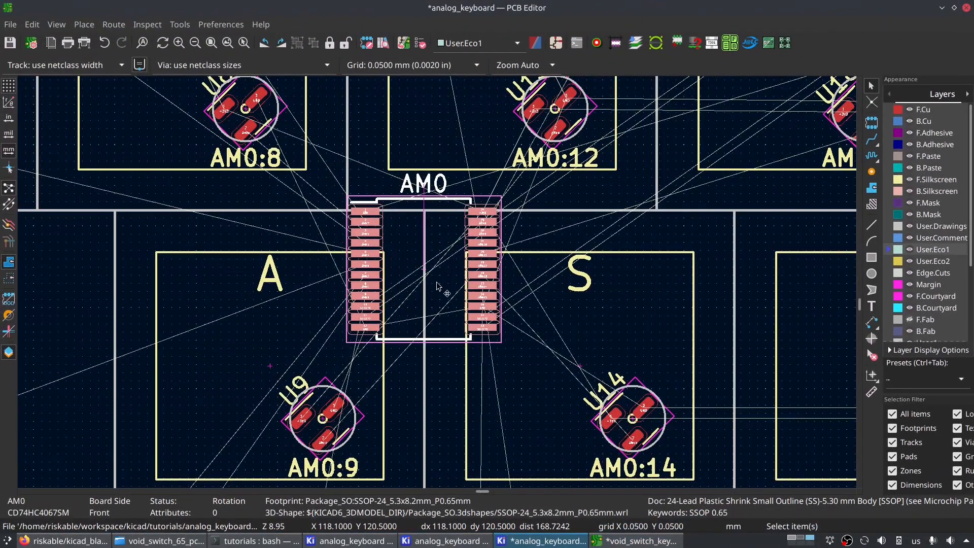
scroll(437, 279, "down", 3)
scroll(437, 282, "up", 2)
scroll(436, 282, "down", 2)
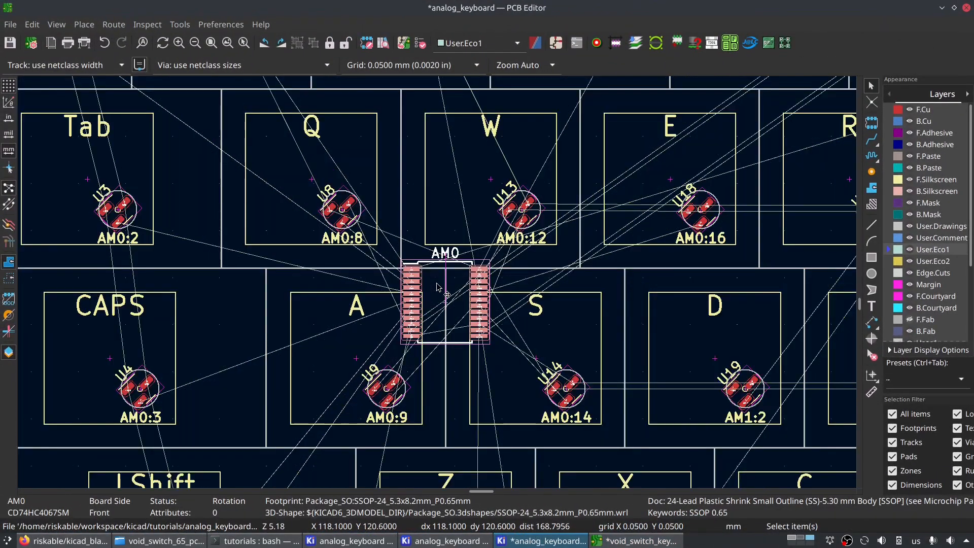
scroll(651, 264, "down", 3)
middle_click_drag(444, 238, 178, 423)
left_click(533, 158)
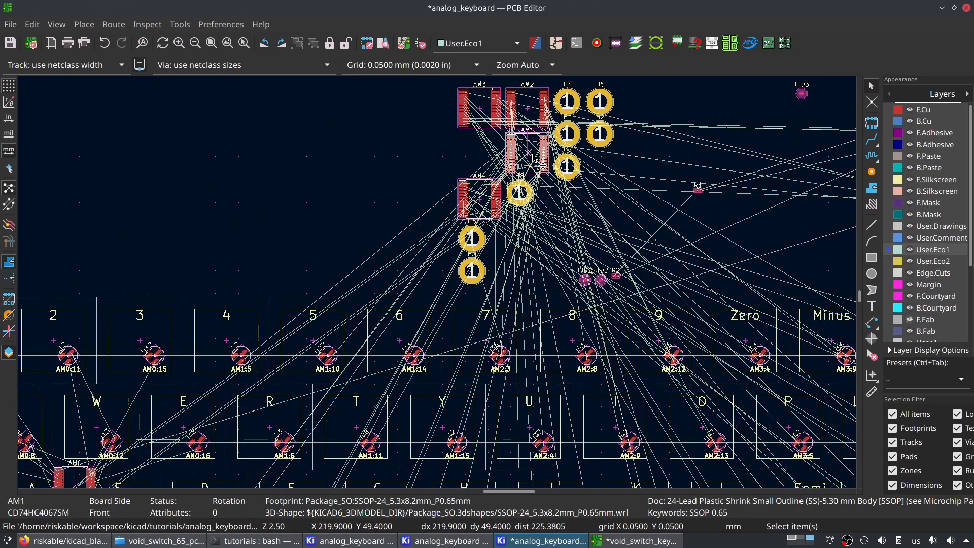
key("m")
scroll(313, 394, "down", 4)
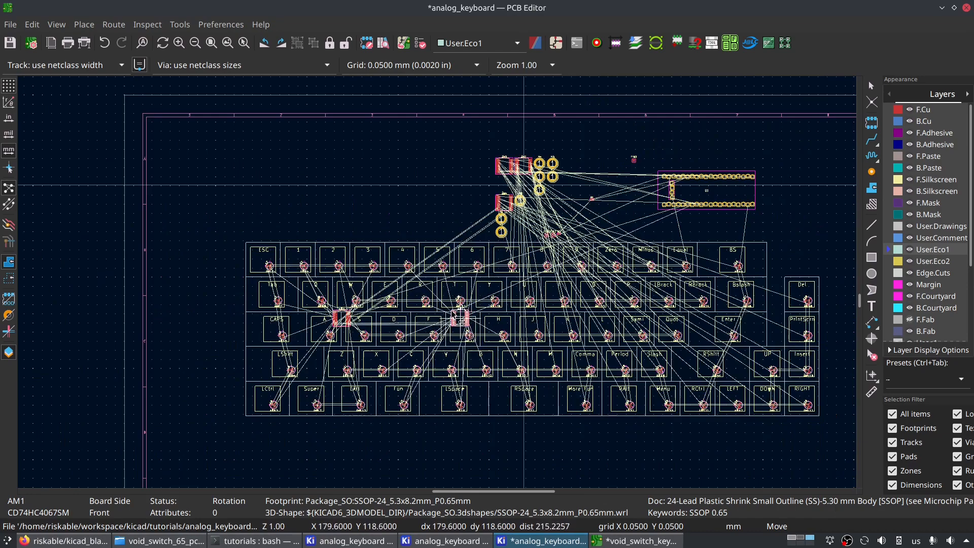
scroll(451, 313, "up", 3)
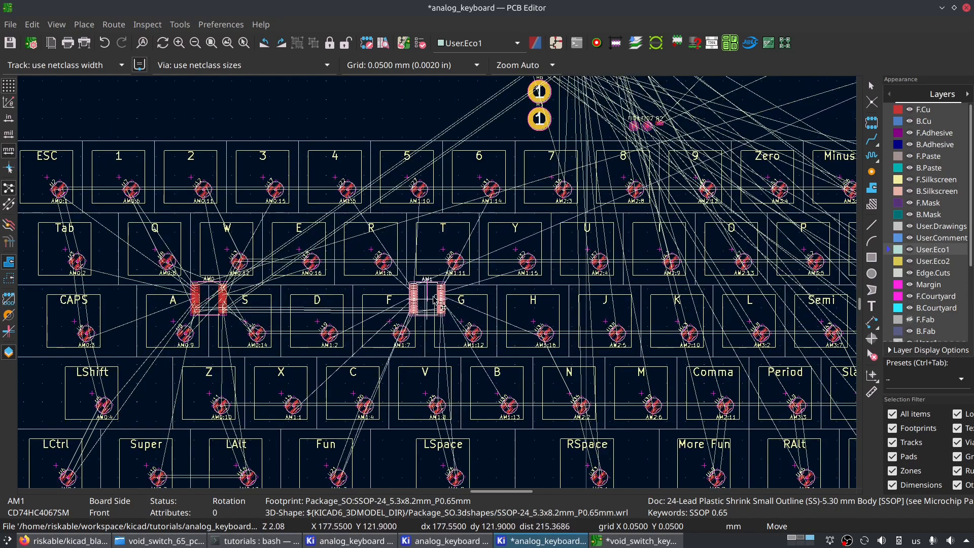
scroll(430, 303, "up", 3)
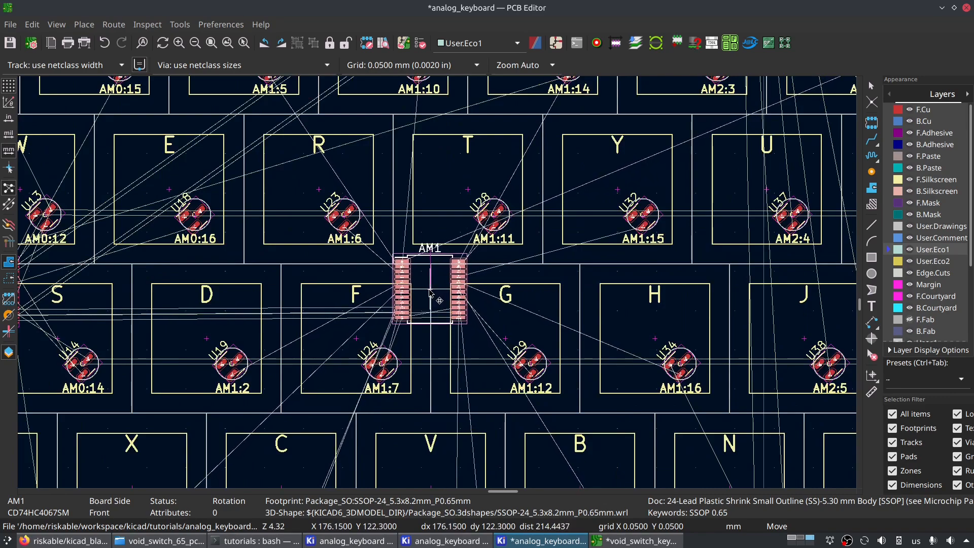
left_click(433, 294)
- Copy AM0's Y position into AM1's footprint properties so both multiplexers align, and save the board
scroll(343, 301, "left", 5)
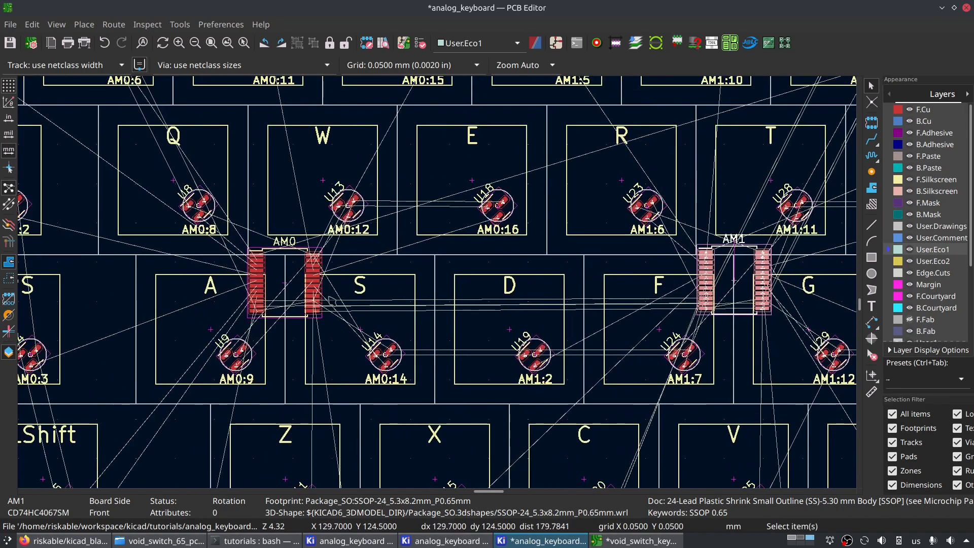
double_click(287, 299)
left_click_drag(355, 333, 260, 331)
key("ctrl+c")
left_click(633, 495)
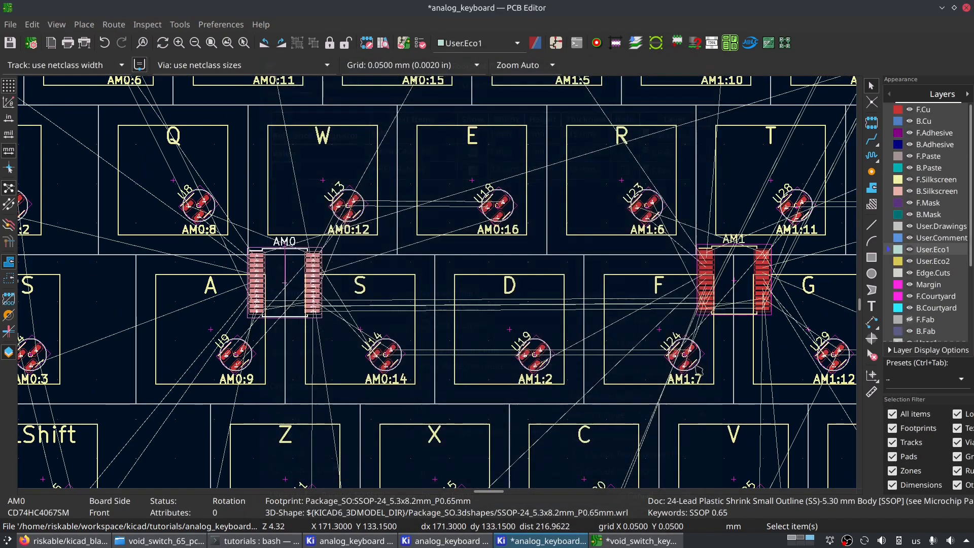
middle_click_drag(699, 370, 534, 349)
double_click(588, 289)
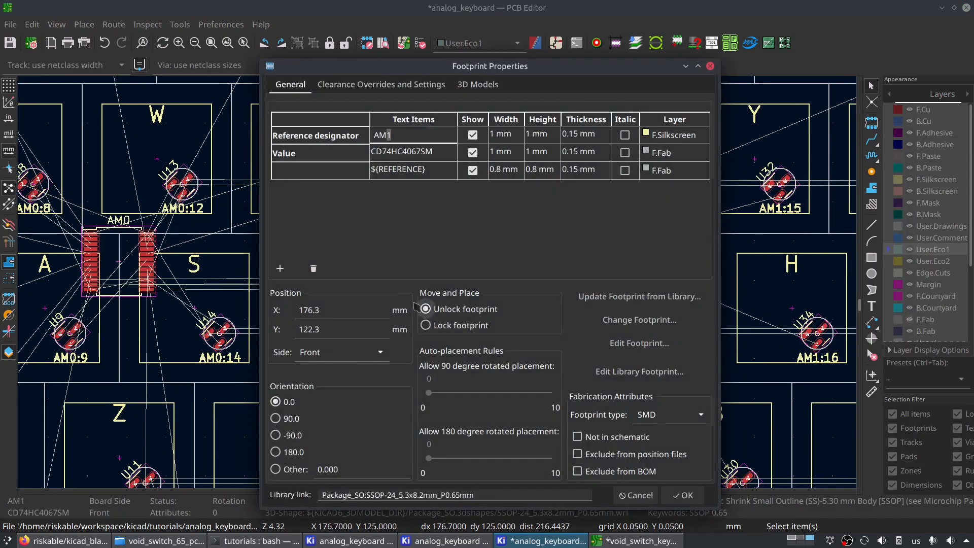
double_click(315, 328)
key("ctrl+v")
left_click(684, 496)
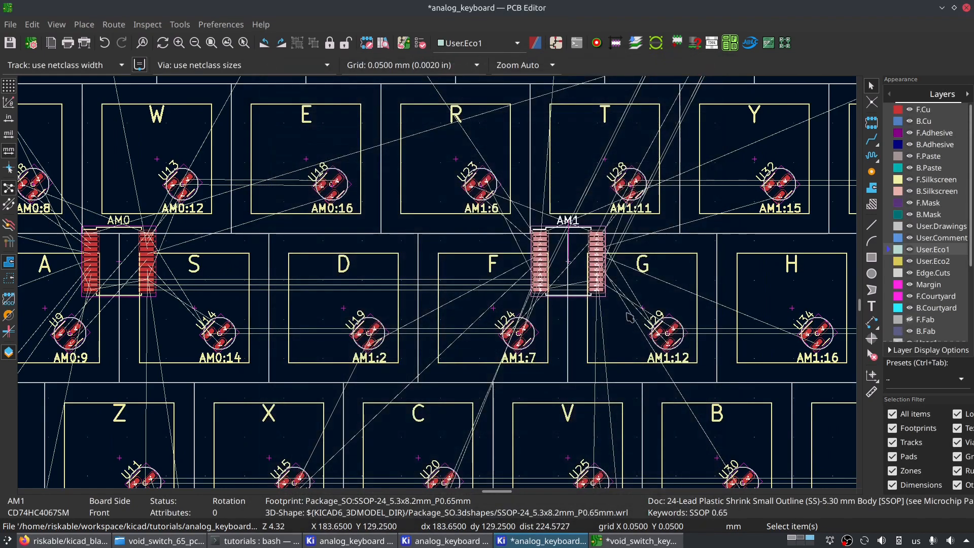
middle_click_drag(630, 317, 484, 354)
key("ctrl+s")
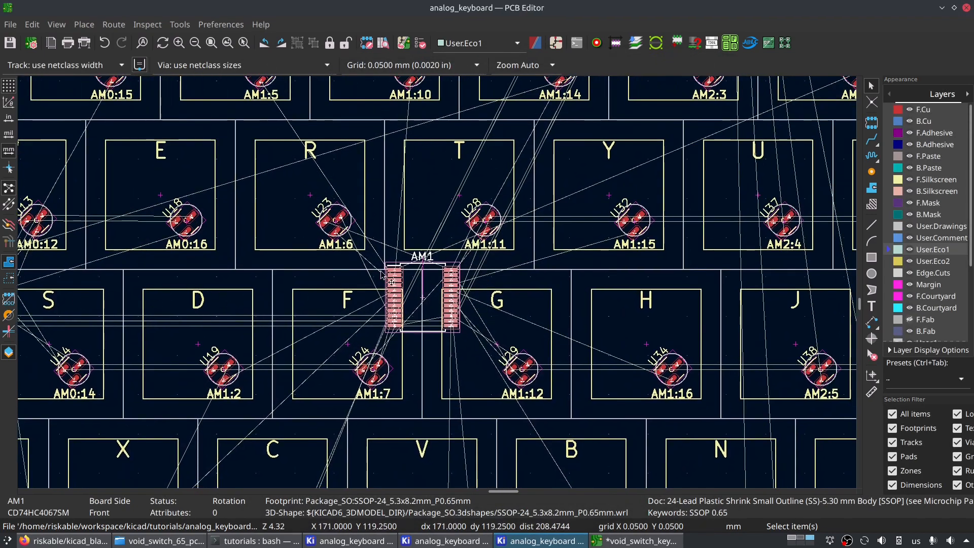
- Switch to the void_switch_keyboard board and examine where the remaining multiplexers sit relative to the keys and board edge
scroll(428, 297, "down", 4)
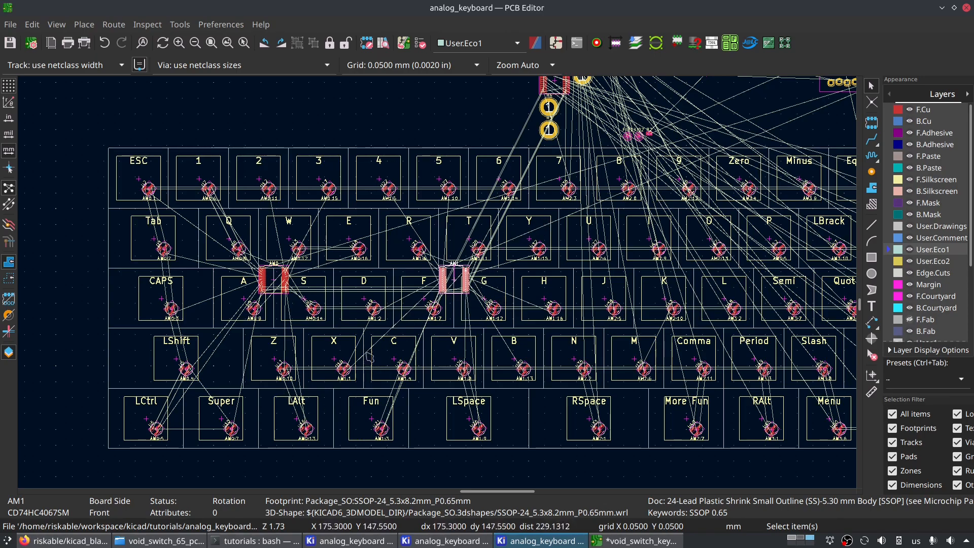
scroll(464, 285, "right", 5)
left_click(637, 541)
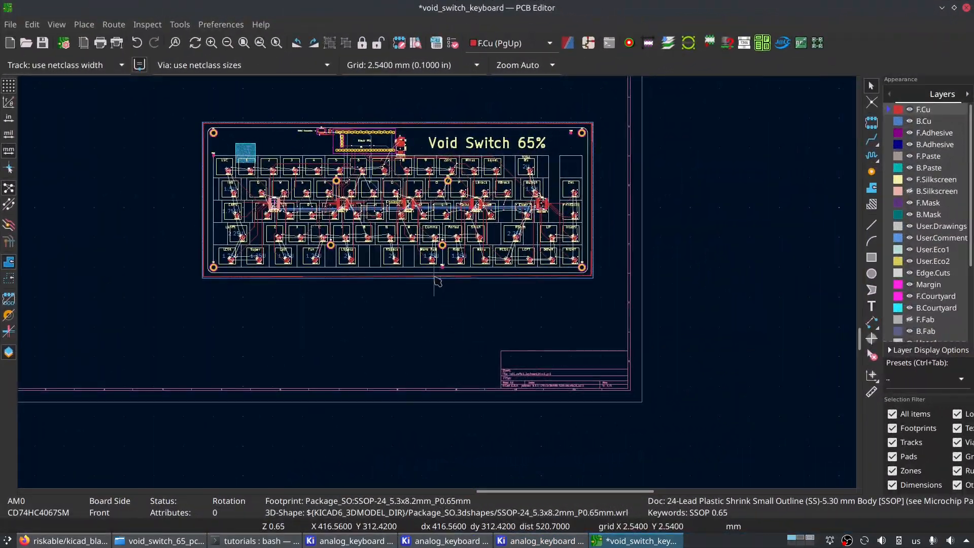
scroll(435, 286, "up", 2)
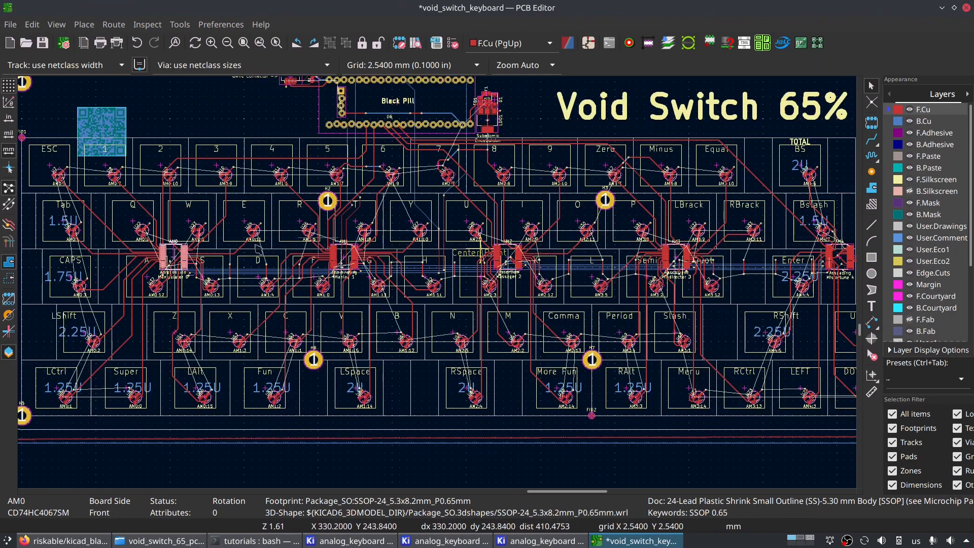
middle_click_drag(742, 250, 500, 263)
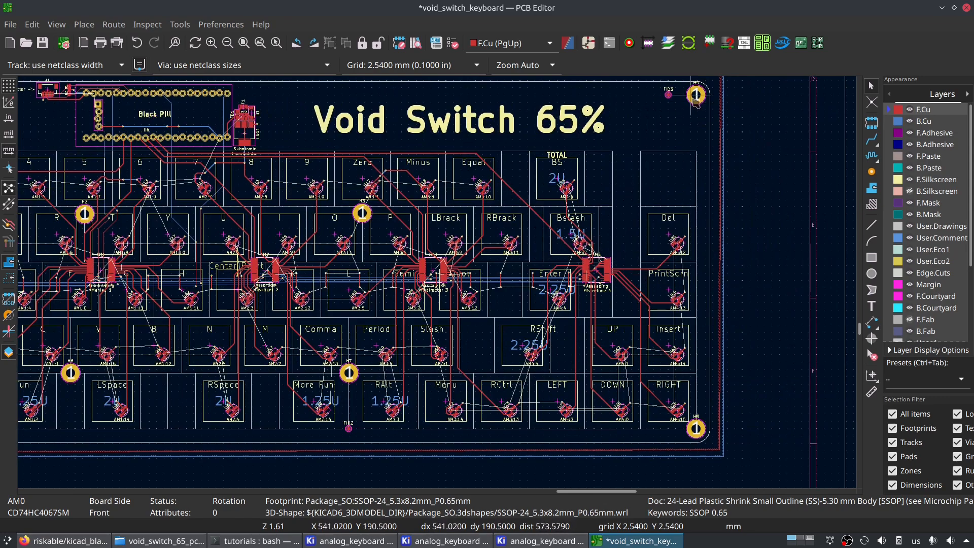
middle_click_drag(811, 244, 625, 241)
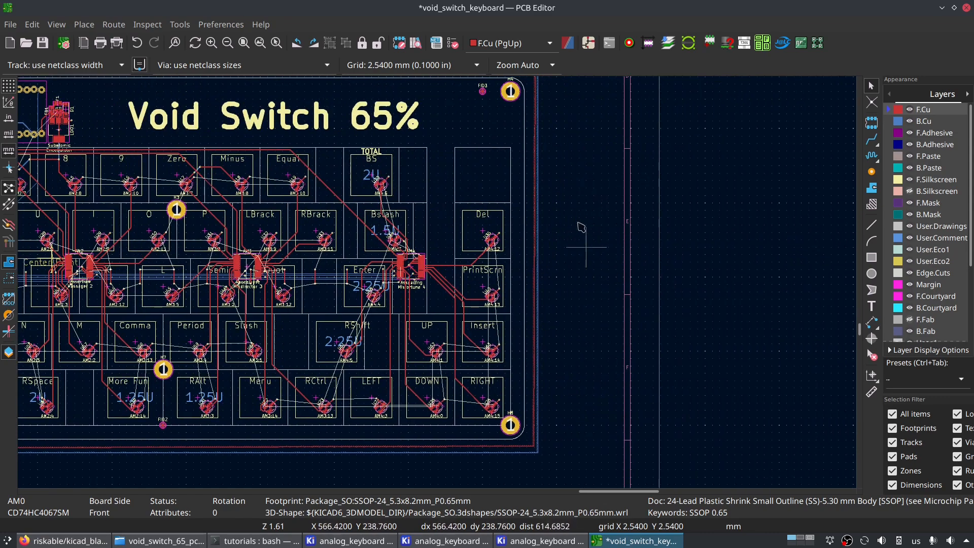
scroll(481, 257, "left", 5, "ctrl")
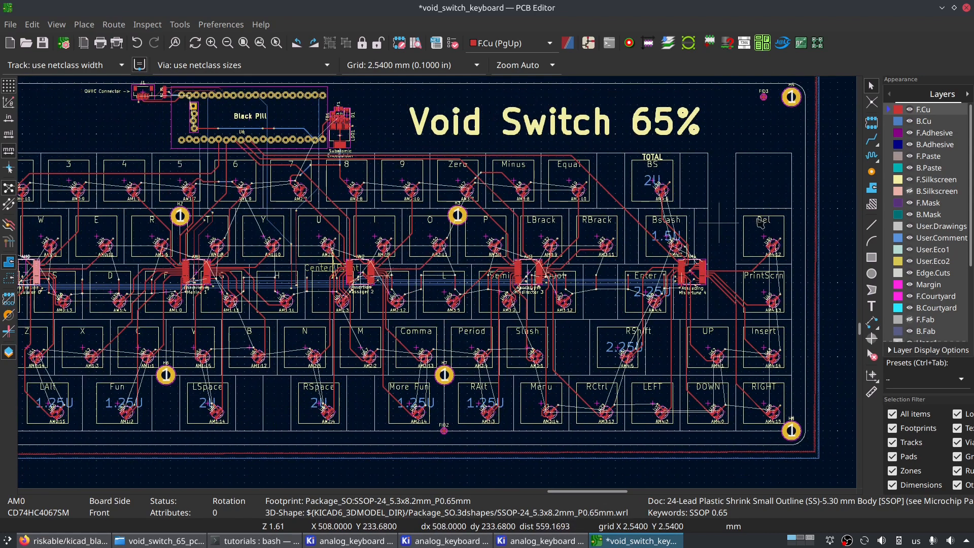
scroll(482, 260, "down", 2)
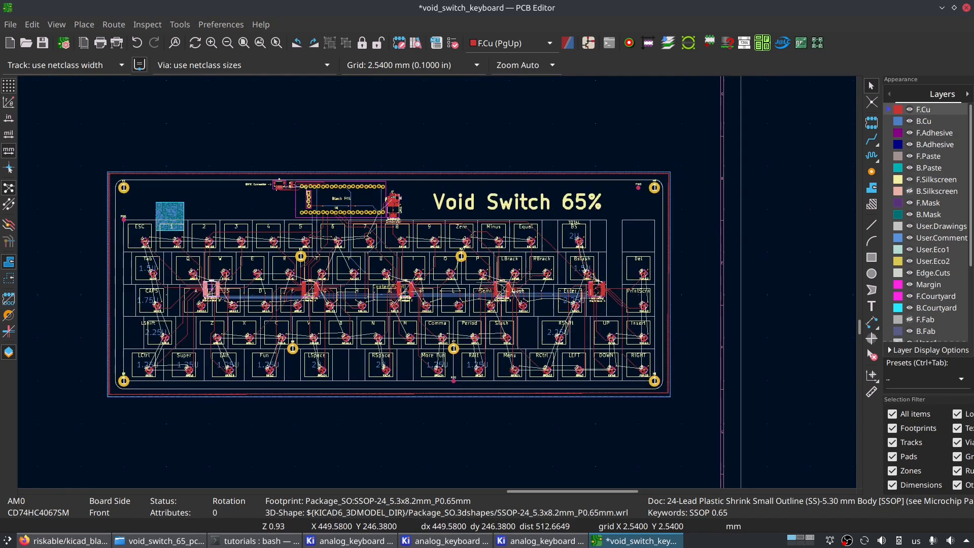
- Change the reference board's silkscreen title text to "Void Switch 75%"
left_click(541, 199)
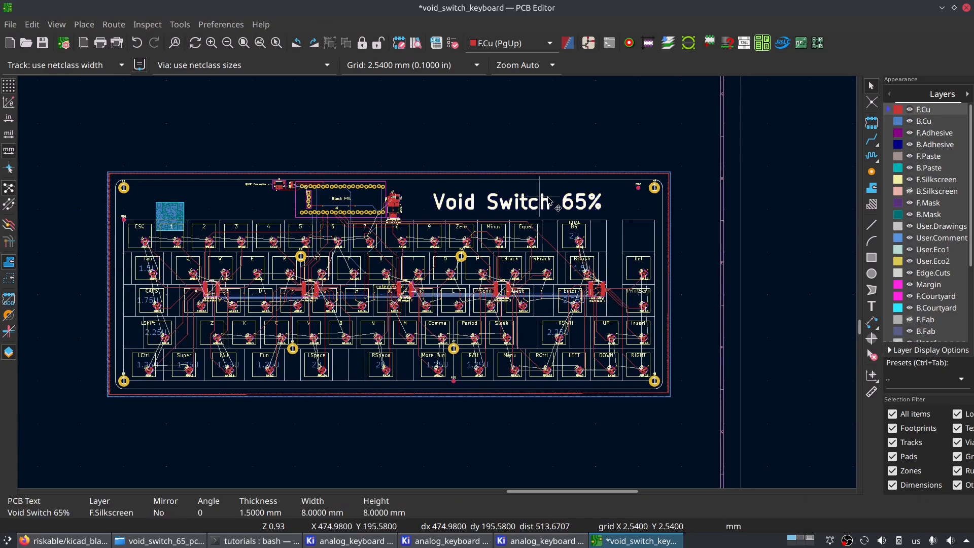
key("e")
left_click(477, 154)
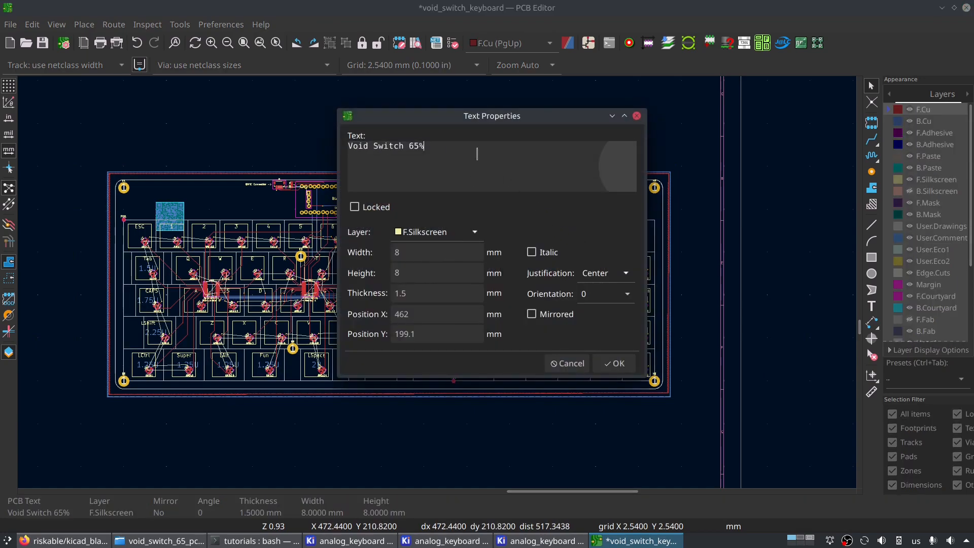
key("Left")
key("Left")
key("BackSpace")
type("7")
key("ctrl+Return")
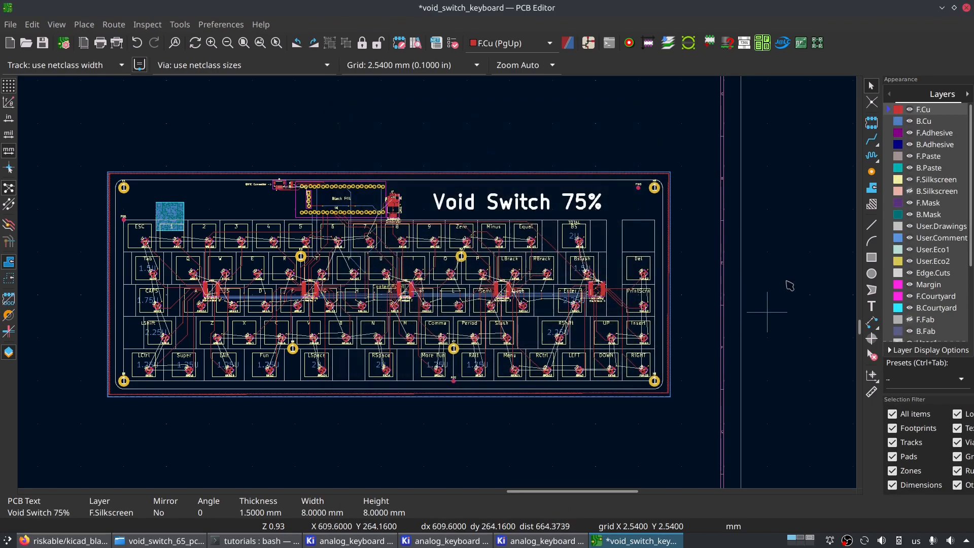
scroll(490, 281, "up", 3)
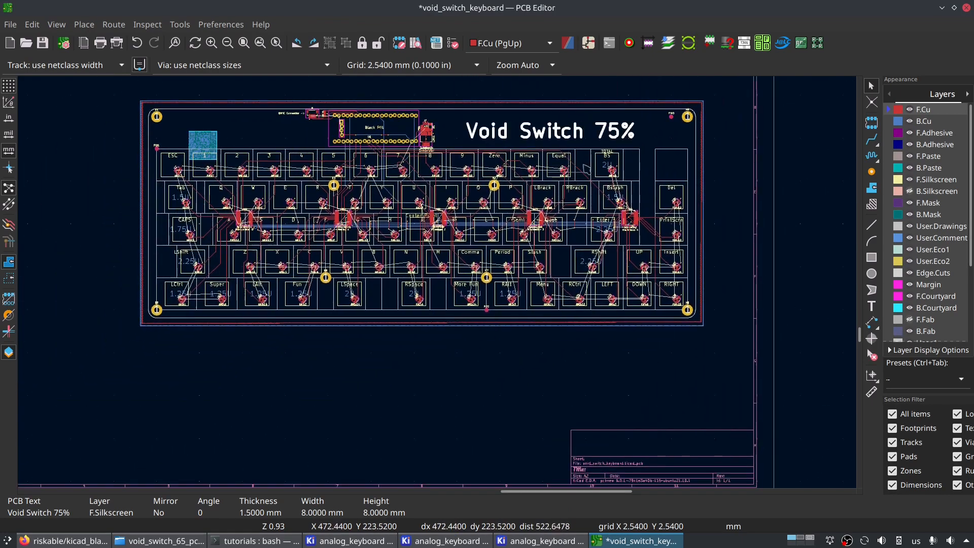
scroll(439, 285, "down", 3)
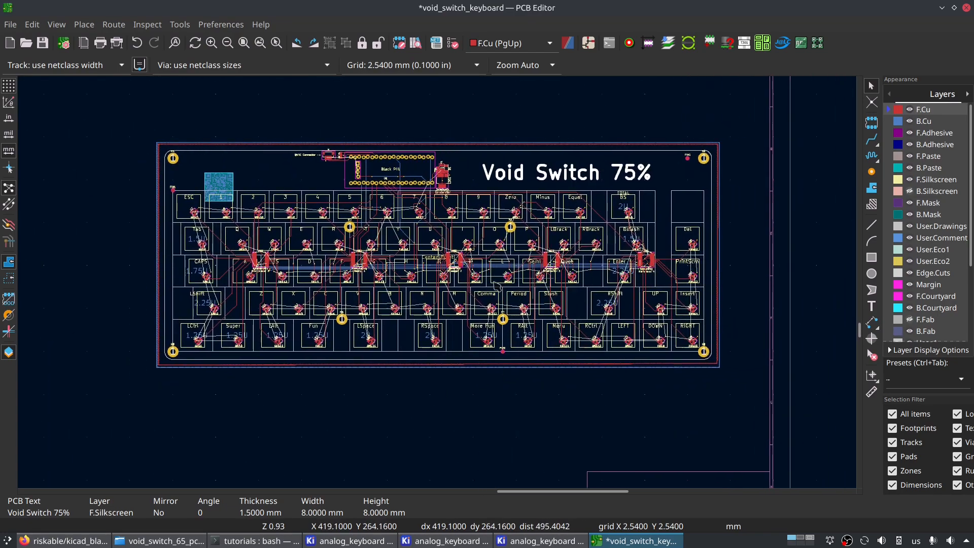
middle_click_drag(678, 273, 721, 265)
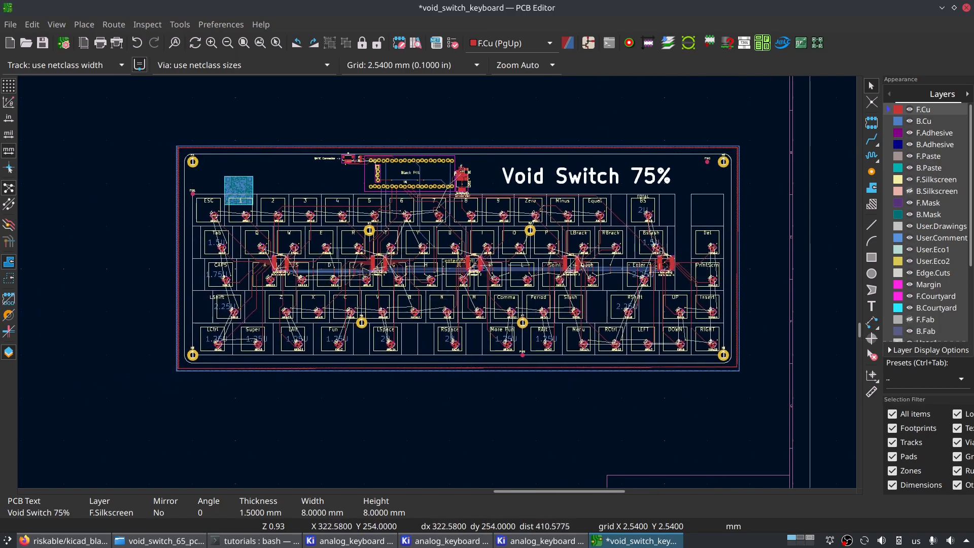
middle_click_drag(597, 289, 620, 283)
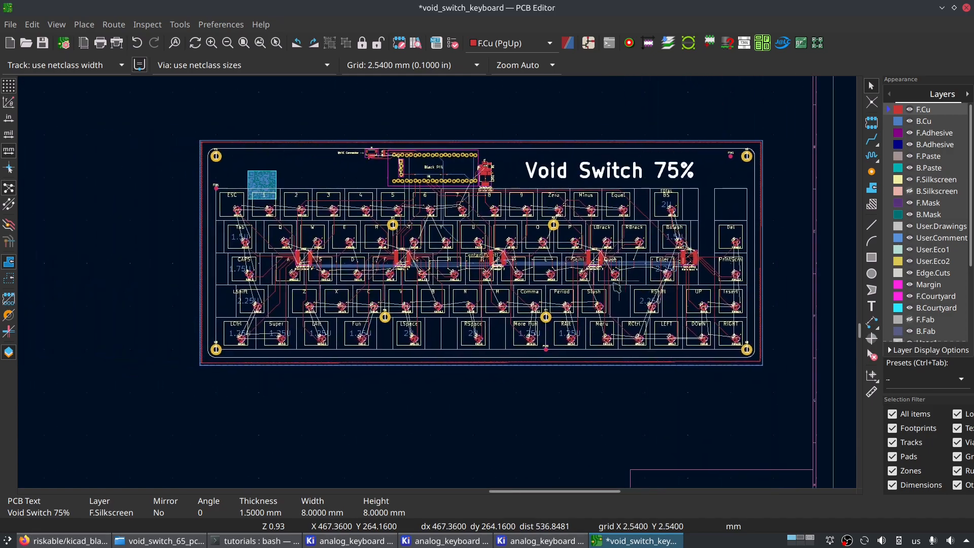
- Switch back to the analog_keyboard board and move AM2 onto the line between keys J and K
left_click(523, 542)
middle_click_drag(411, 197, 358, 372)
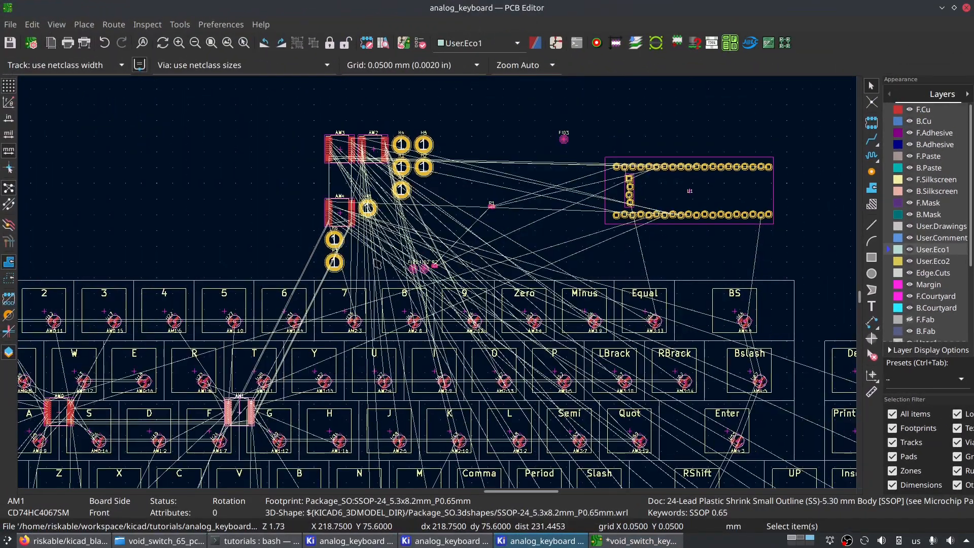
left_click(375, 158)
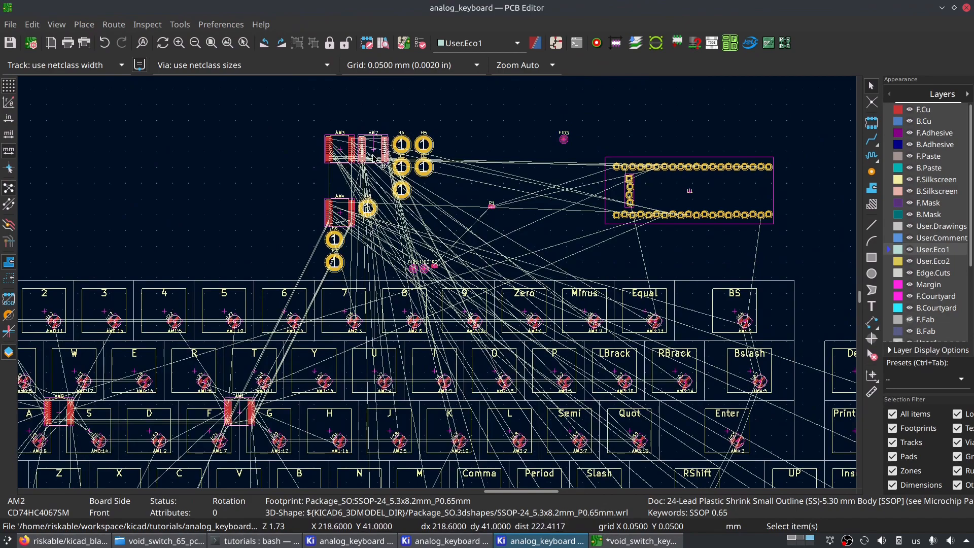
key("m")
scroll(377, 409, "up", 2)
scroll(448, 300, "down", 3)
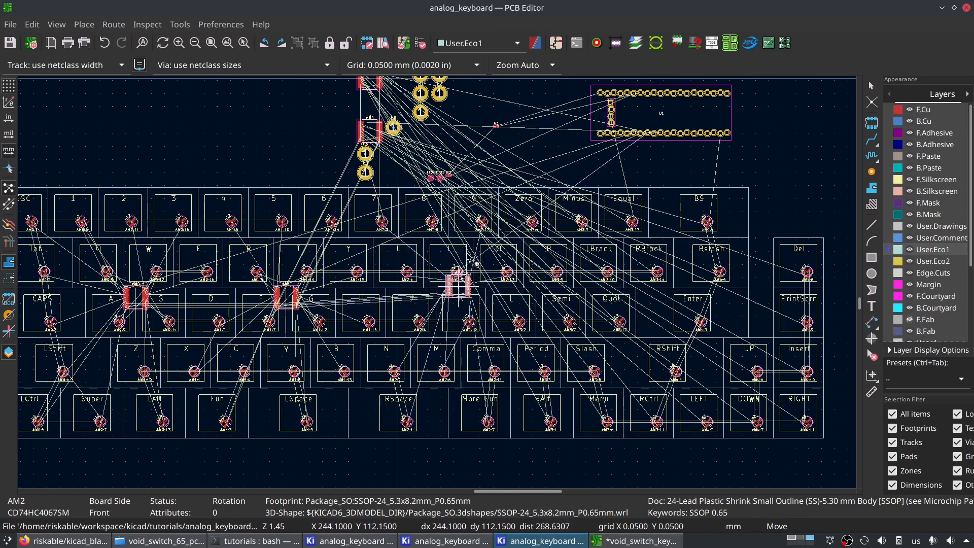
scroll(457, 306, "up", 2)
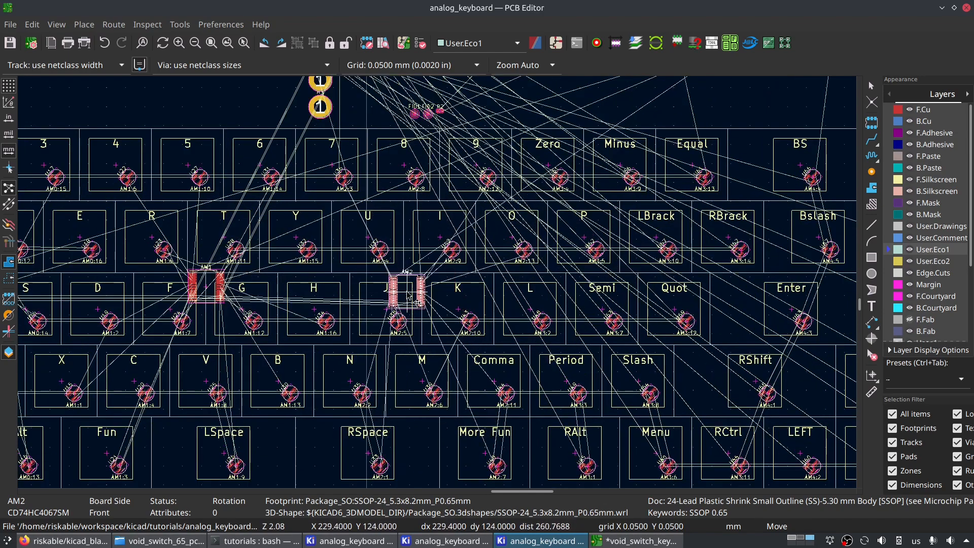
scroll(465, 305, "down", 2)
scroll(464, 299, "up", 2)
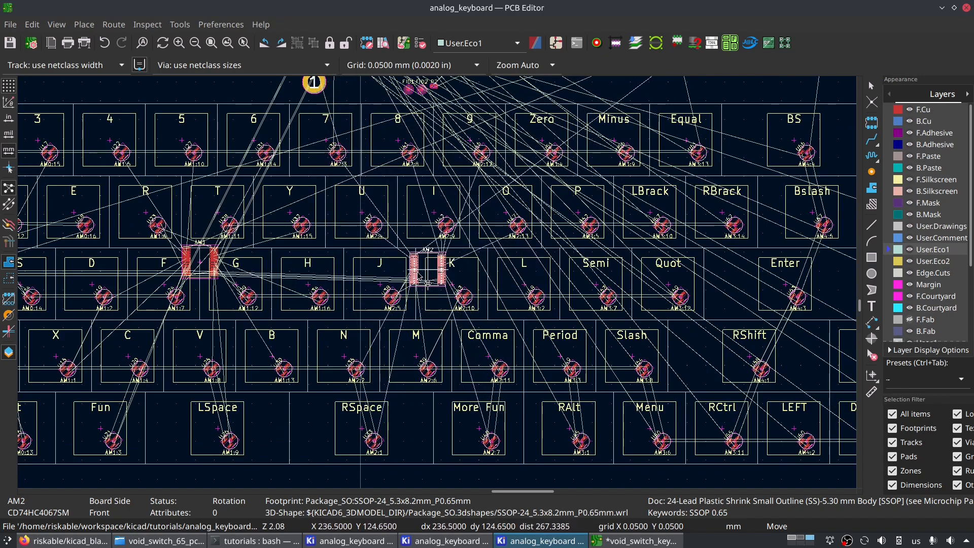
scroll(399, 272, "up", 2)
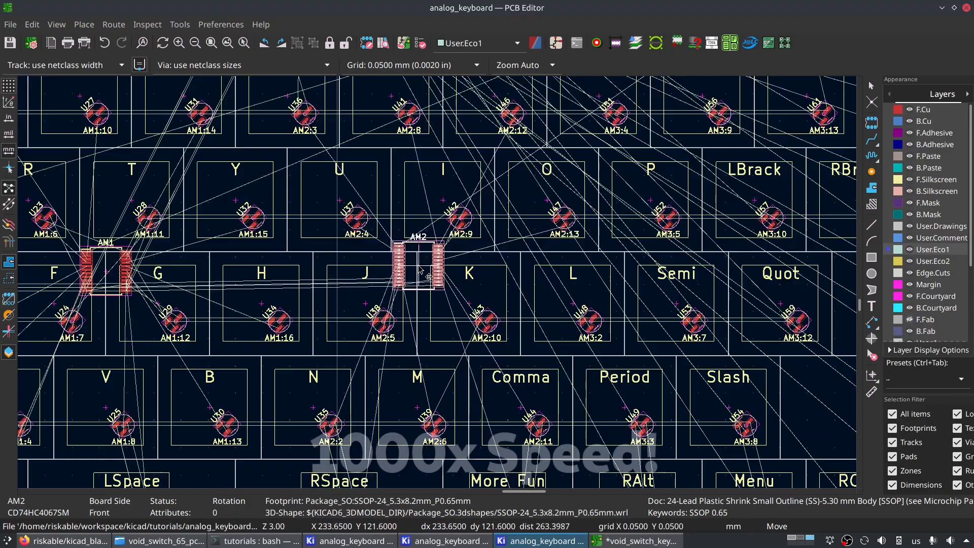
left_click(418, 264)
- Set AM2's Y position to 122.65 mm in its footprint properties
key("e")
double_click(311, 328)
type("122.65")
key("Return")
- Move AM3 onto the line between keys Semi and Quot and open its footprint properties
scroll(406, 284, "down", 4)
key("m")
scroll(406, 294, "up", 5)
left_click(431, 269)
key("e")
- Move AM4 to the right of the Enter key, following the reference board, and confirm its position in the footprint properties
scroll(409, 264, "down", 5)
key("m")
scroll(507, 315, "up", 3)
left_click(507, 320)
key("alt+Tab")
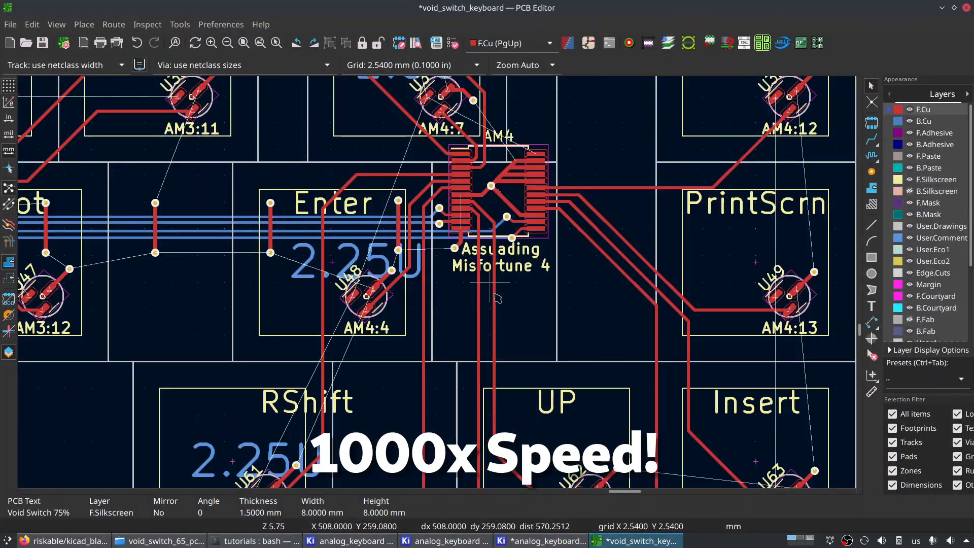
key("alt+Tab")
scroll(452, 296, "up", 5)
key("e")
key("Return")
- On the analog_keyboard board, place mounting hole H1 diagonally outside the layout's upper-left corner at X 61.9125, Y 76.2 mm, using the 4.7625 mm grid
scroll(441, 288, "down", 7)
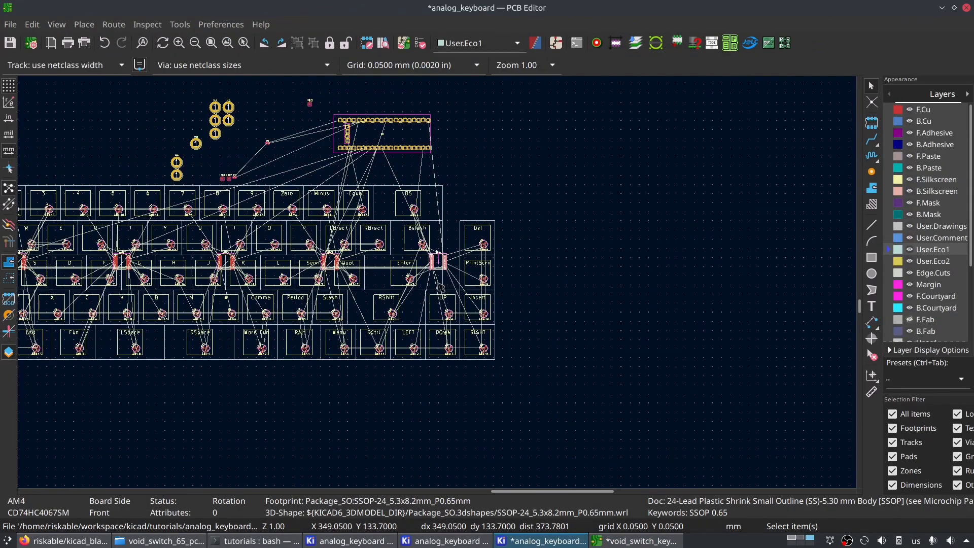
middle_click_drag(340, 315, 650, 325)
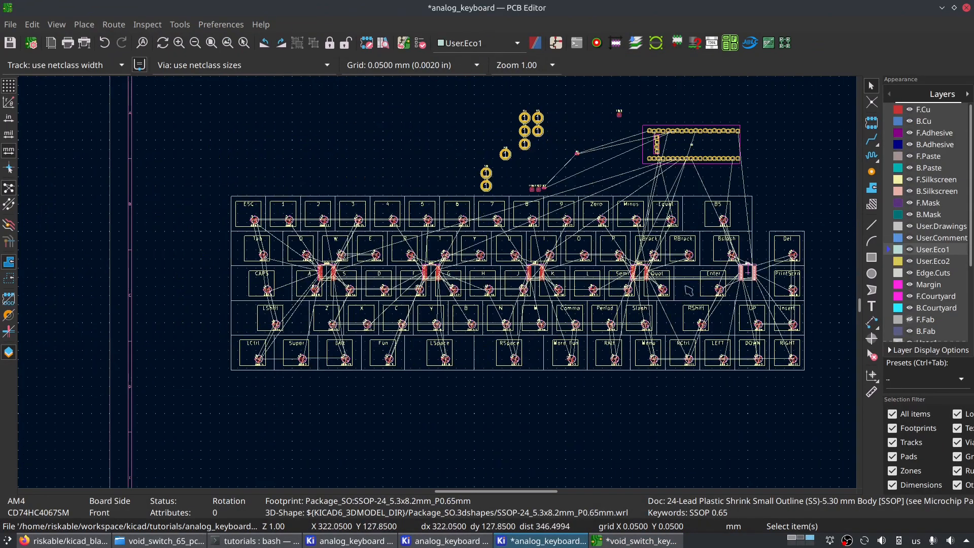
scroll(478, 178, "up", 4)
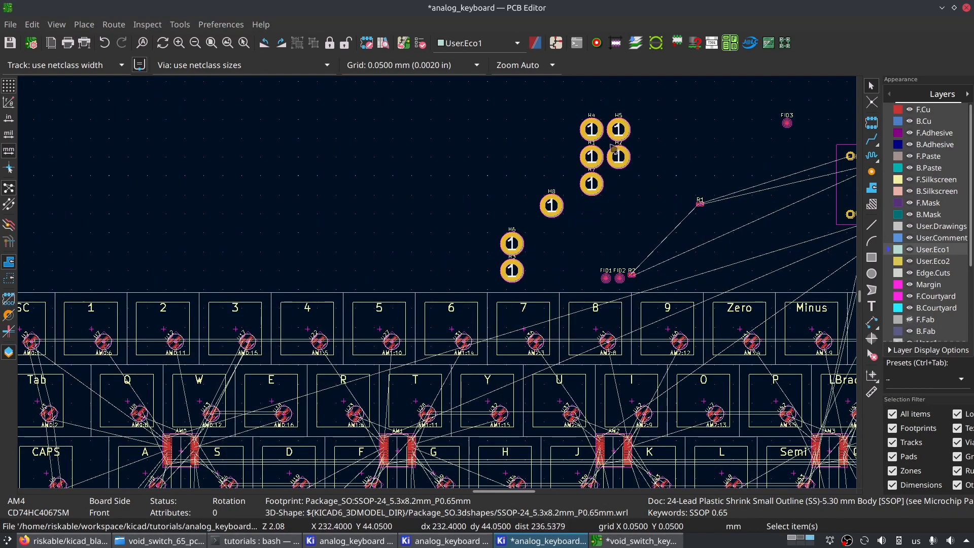
left_click(602, 162)
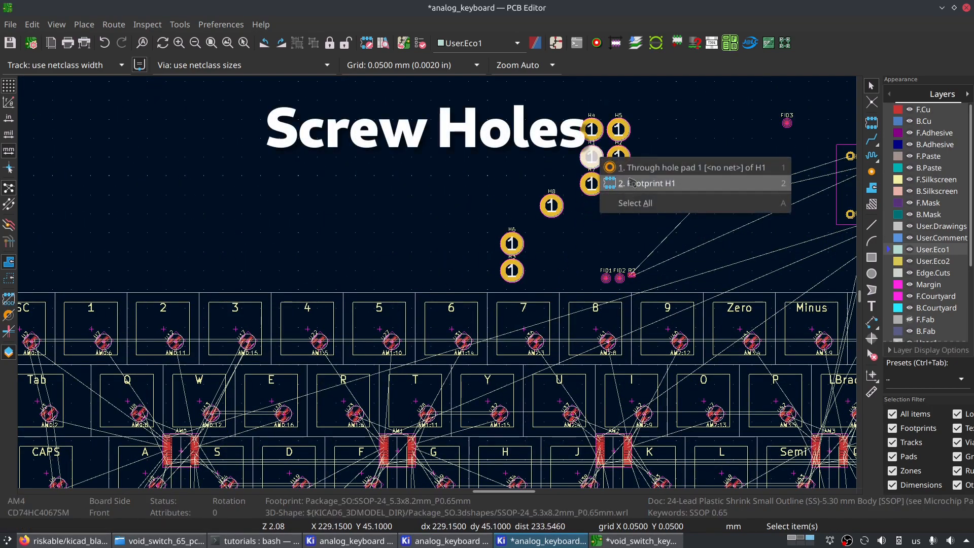
left_click(625, 183)
key("m")
middle_click_drag(196, 256, 568, 191)
key("n")
key("n")
key("n")
left_click(342, 226)
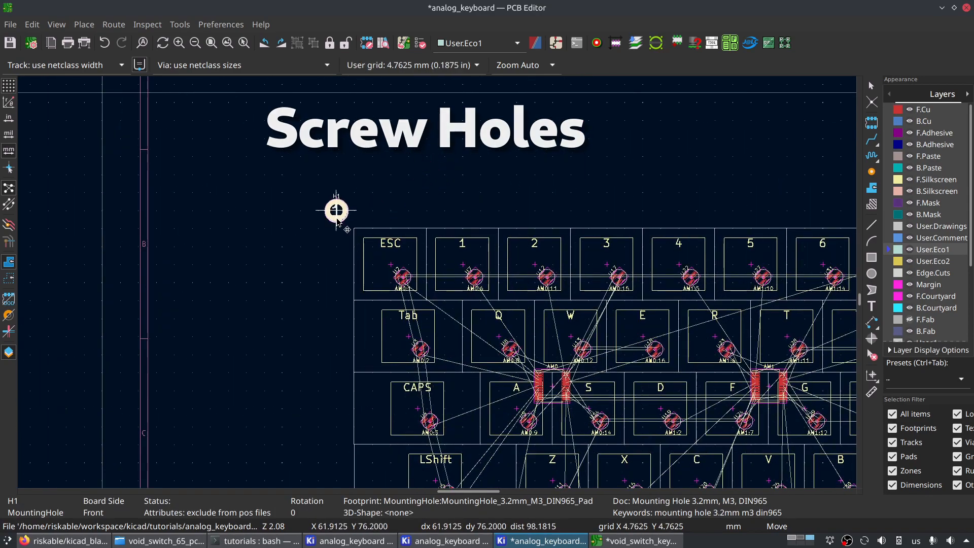
- Move H1 onto the upper-left corner of the ESC key's outline at X 66.675, Y 80.9625 mm
middle_click_drag(342, 347, 290, 266)
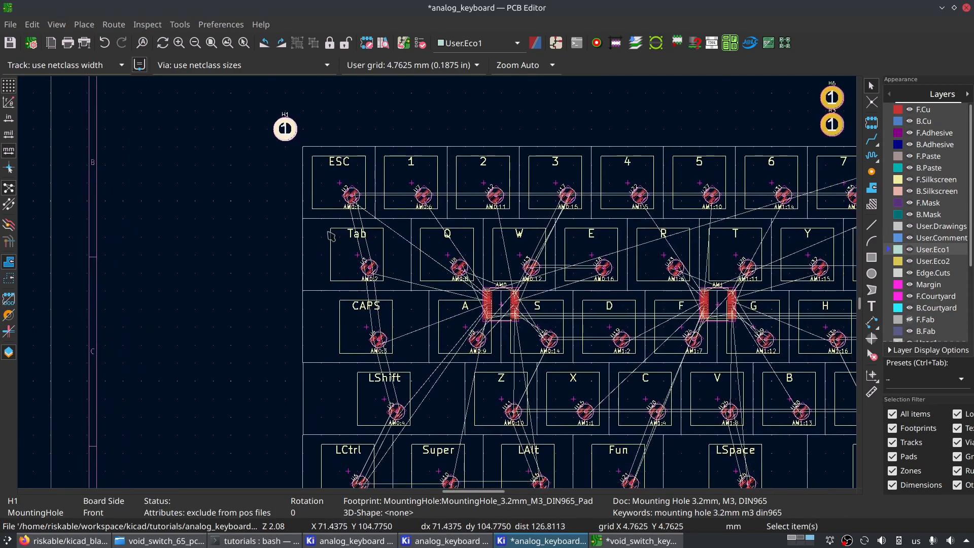
scroll(309, 128, "up", 3)
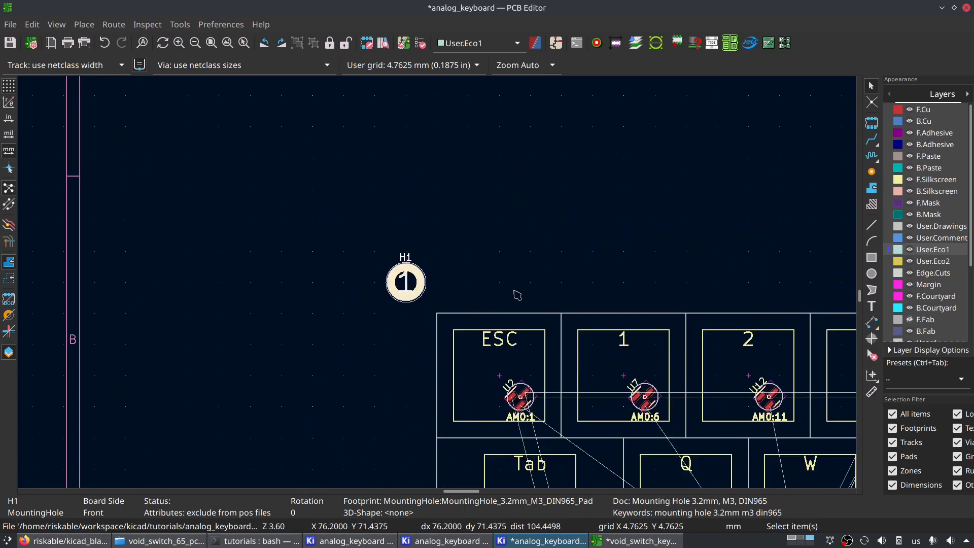
key("m")
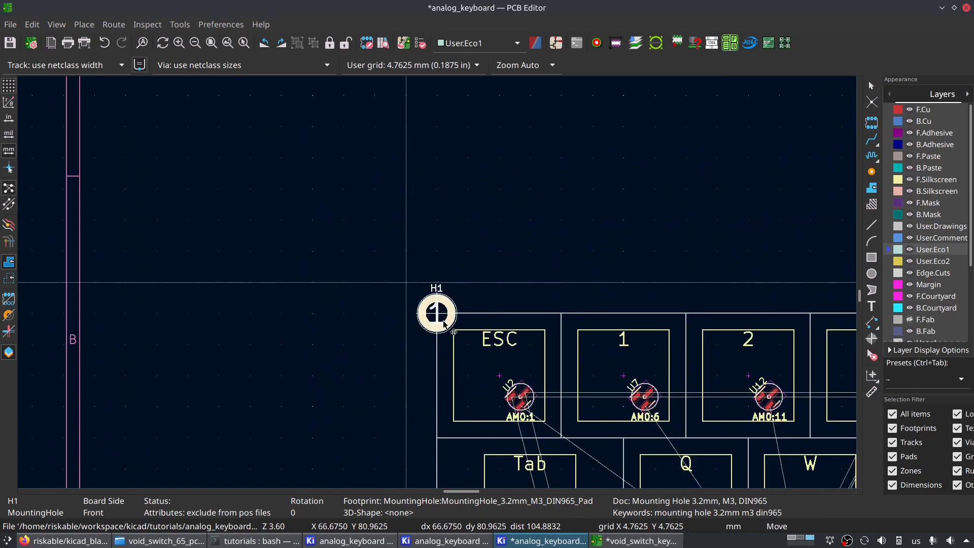
left_click(437, 313)
scroll(476, 399, "up", 4)
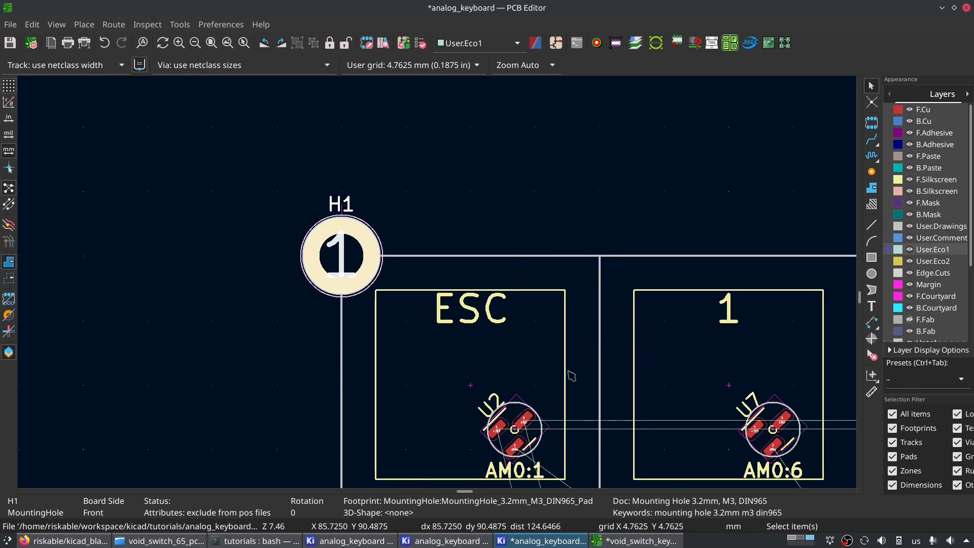
- Inspect the clearance between H1 and the ESC key in the 3D viewer and close the viewer
scroll(551, 350, "down", 3)
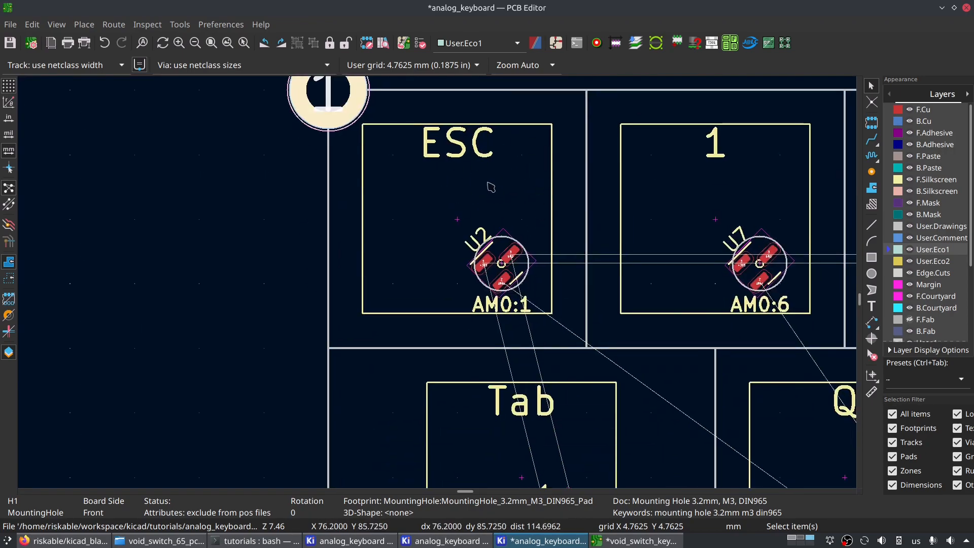
key("alt+3")
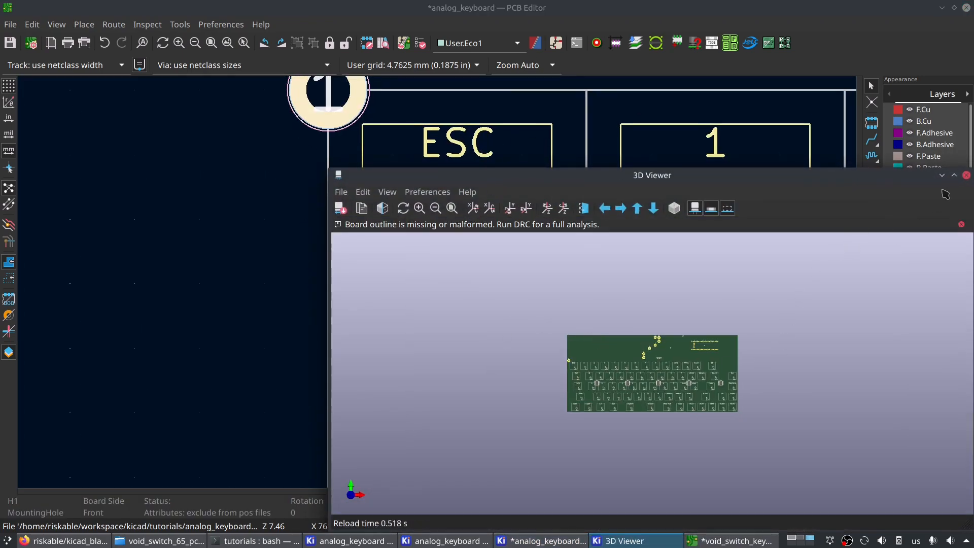
left_click(955, 176)
scroll(458, 229, "up", 5)
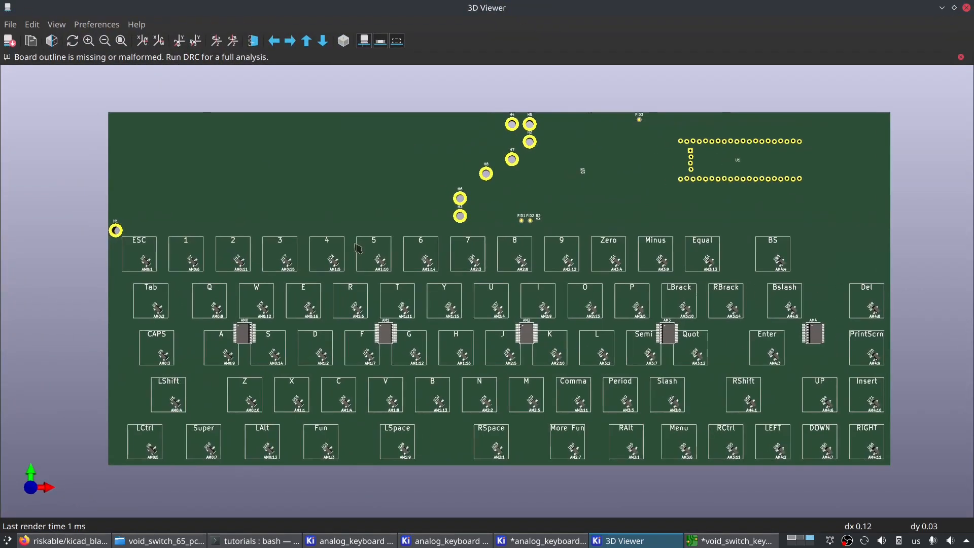
scroll(458, 229, "up", 3)
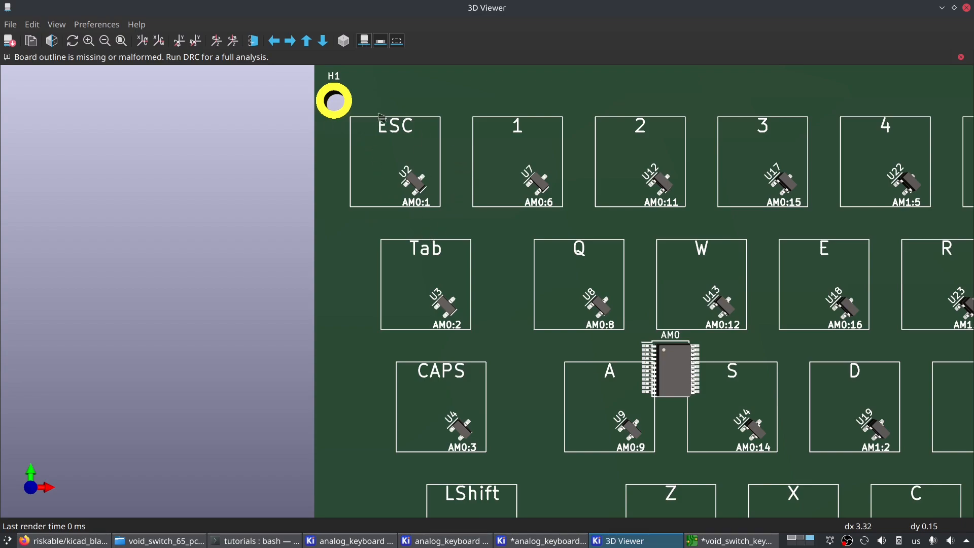
scroll(339, 114, "up", 5)
middle_click_drag(358, 128, 489, 429)
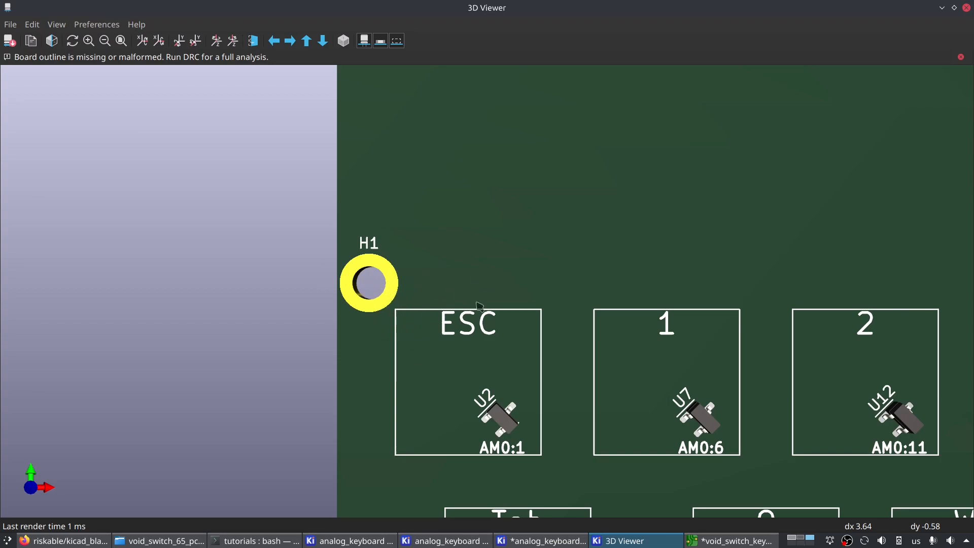
scroll(432, 185, "down", 3)
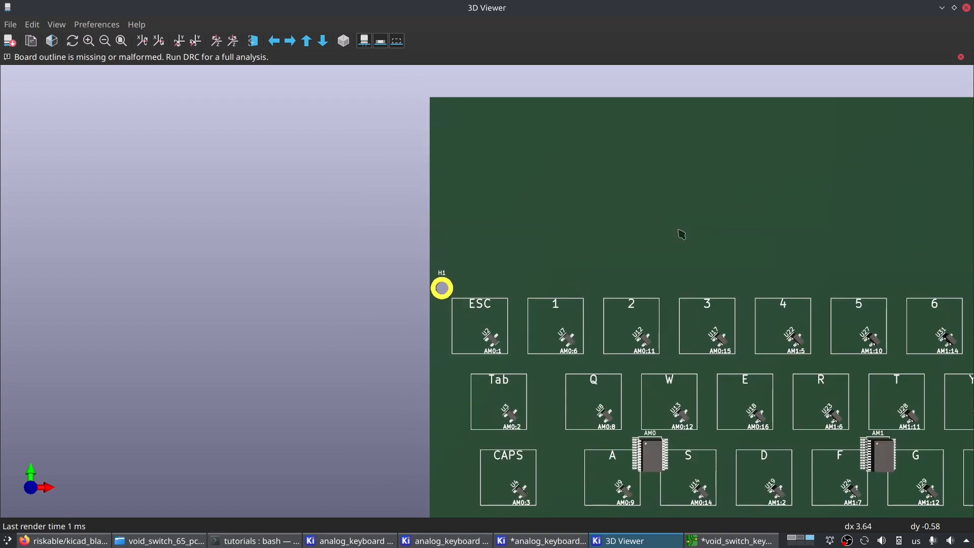
left_click(966, 7)
- Move H1 one grid step diagonally outward from the ESC key's corner, to X 61.9125, Y 76.2 mm
middle_click_drag(317, 196, 343, 384)
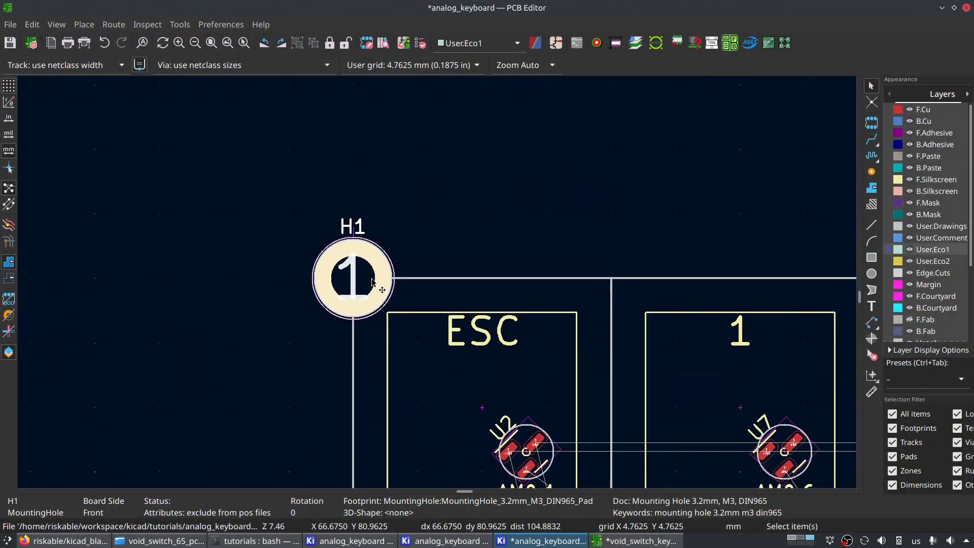
scroll(383, 309, "up", 2)
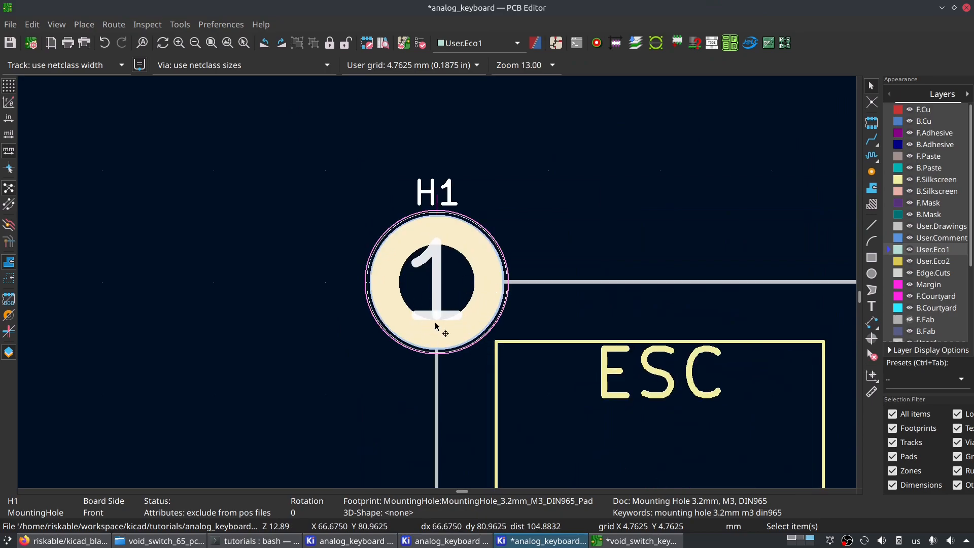
key("m")
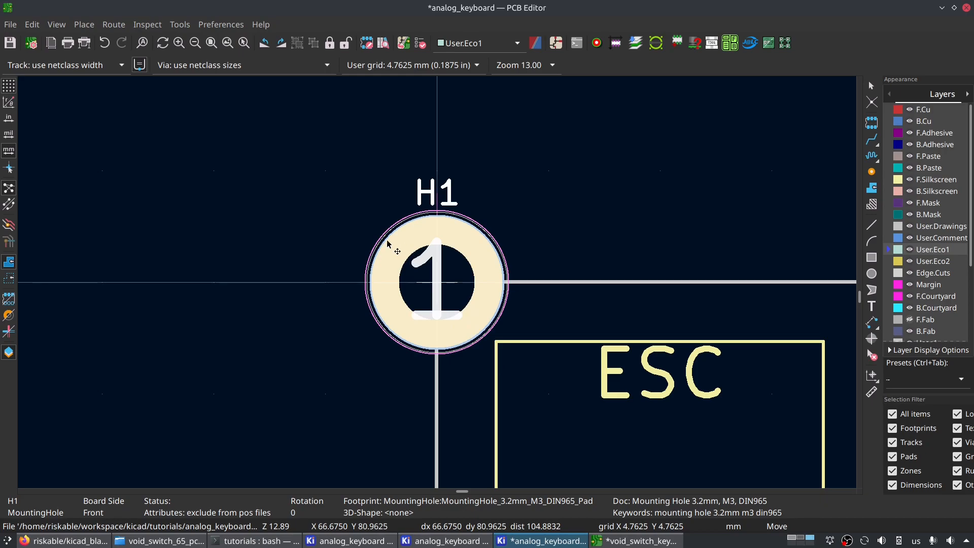
left_click(365, 205)
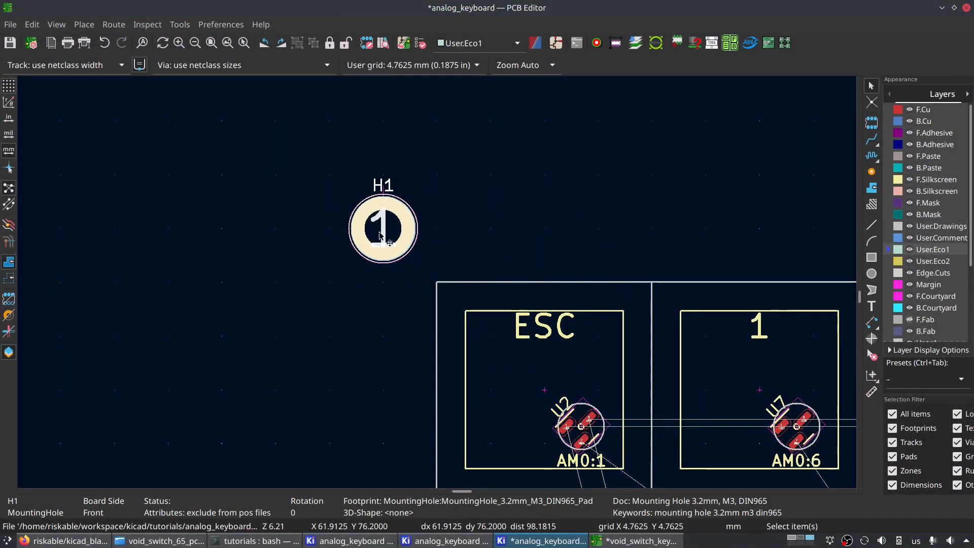
scroll(416, 239, "up", 4)
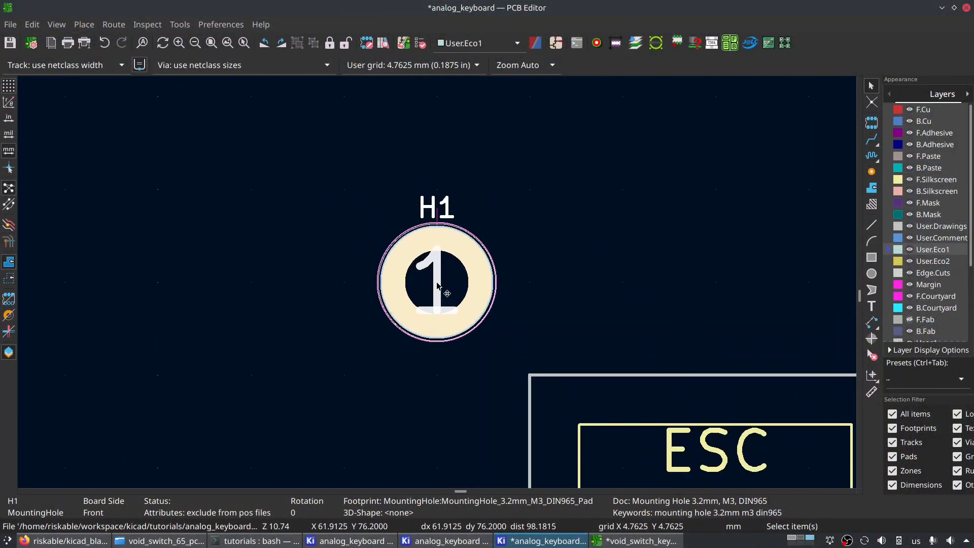
scroll(451, 289, "down", 9)
- Place mounting hole H2 beyond the layout's upper-right corner, one grid step outside the right edge and level with H1
middle_click_drag(530, 439, 426, 350)
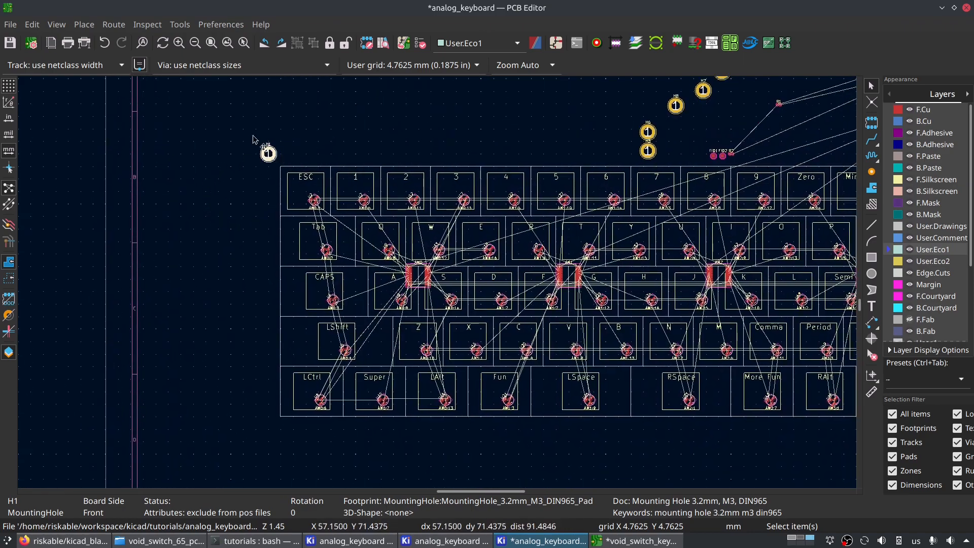
middle_click_drag(581, 193, 446, 274)
scroll(346, 193, "up", 3)
scroll(448, 277, "down", 3)
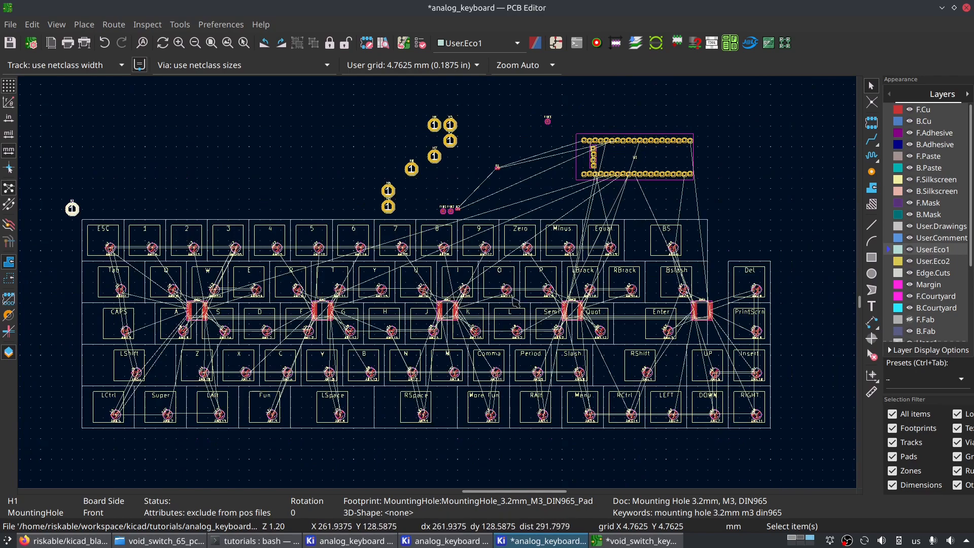
middle_click_drag(449, 323, 503, 252)
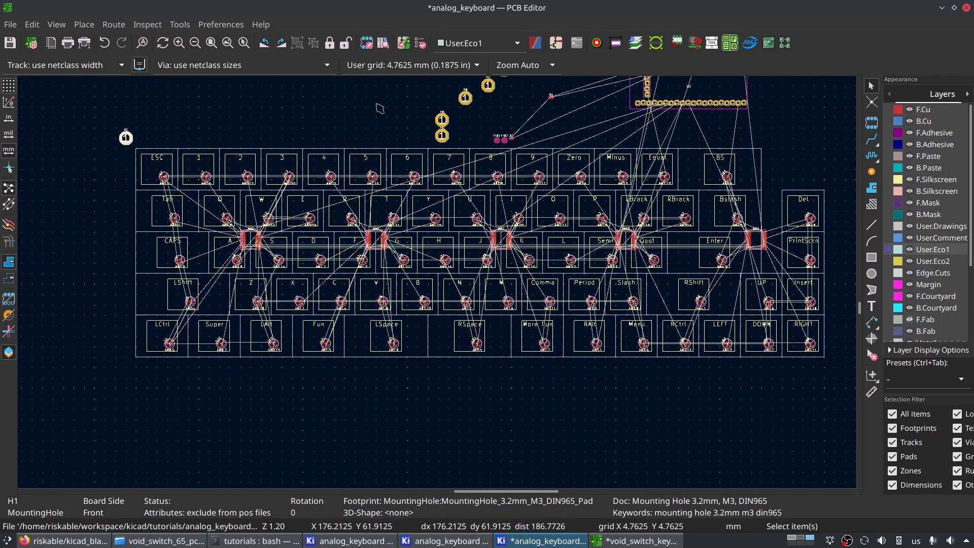
scroll(442, 132, "up", 6)
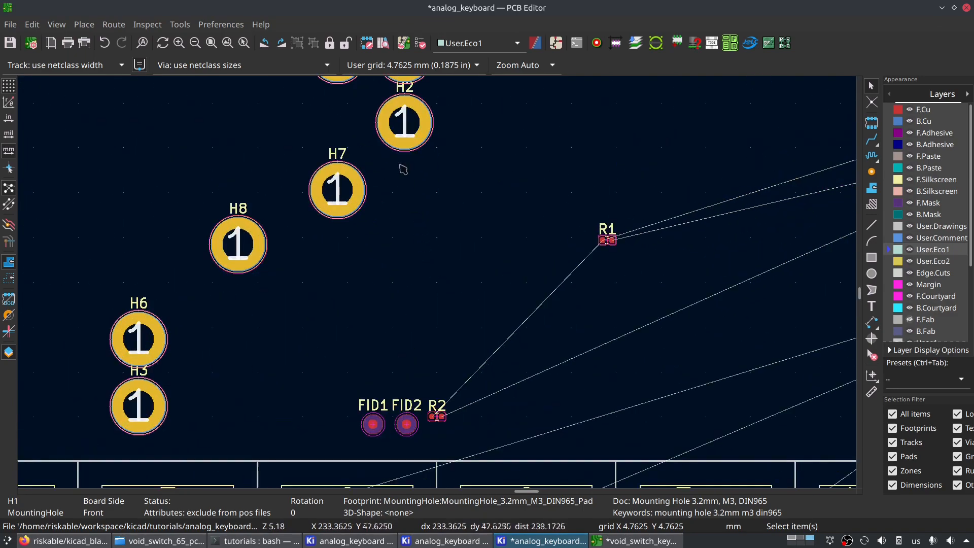
left_click(419, 128)
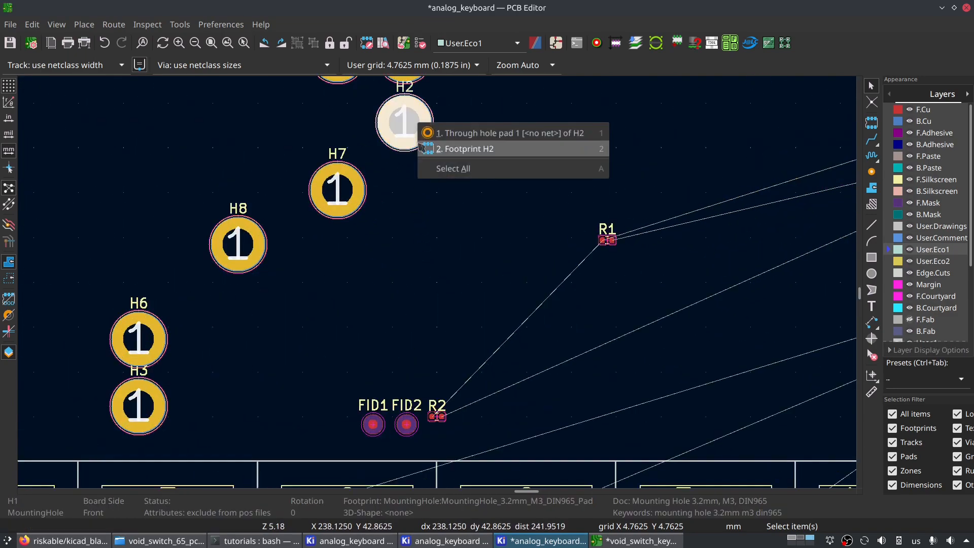
left_click(457, 147)
key("m")
scroll(435, 284, "down", 3)
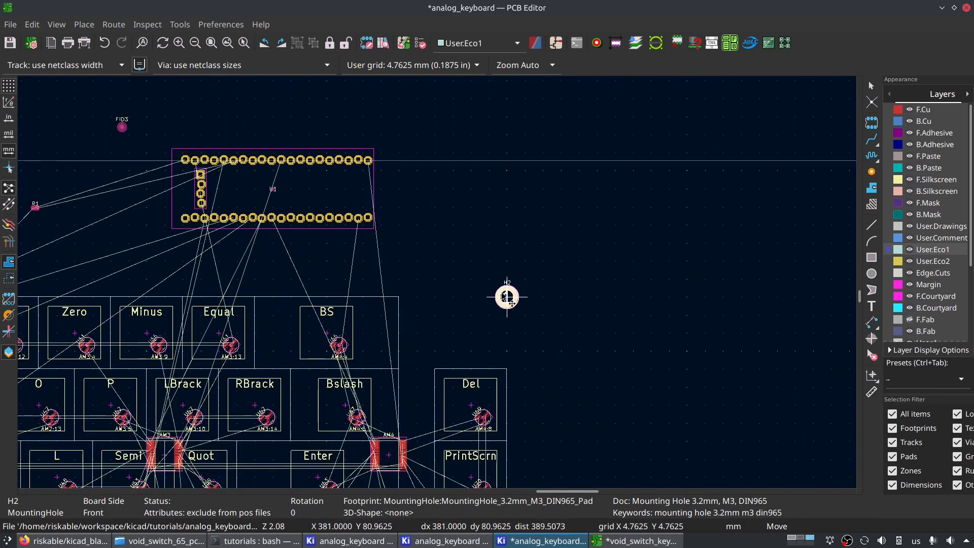
left_click(522, 278)
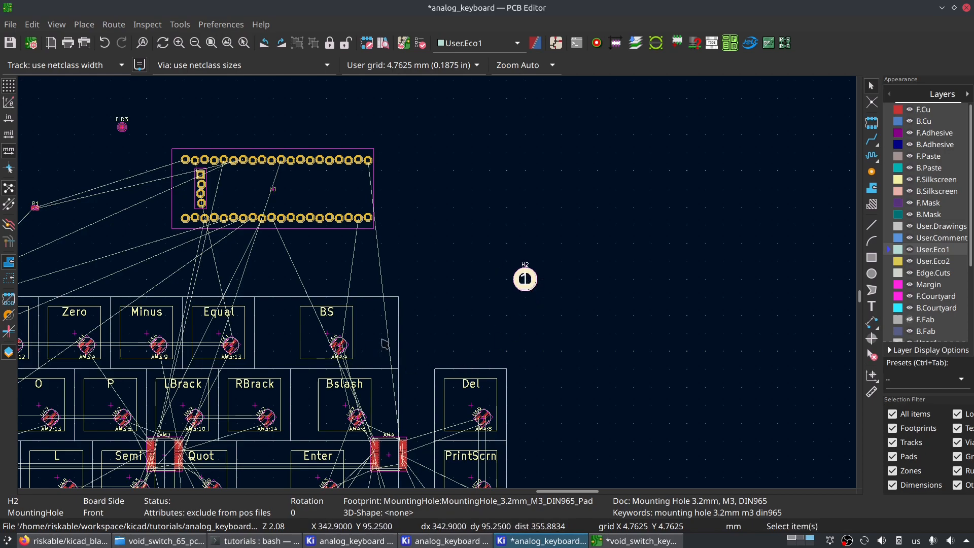
- Place mounting hole H3 below H1, one grid step diagonally outside the layout's lower-left corner by the LCtrl key
scroll(439, 285, "down", 2)
scroll(440, 285, "down", 2)
middle_click_drag(332, 335, 313, 307)
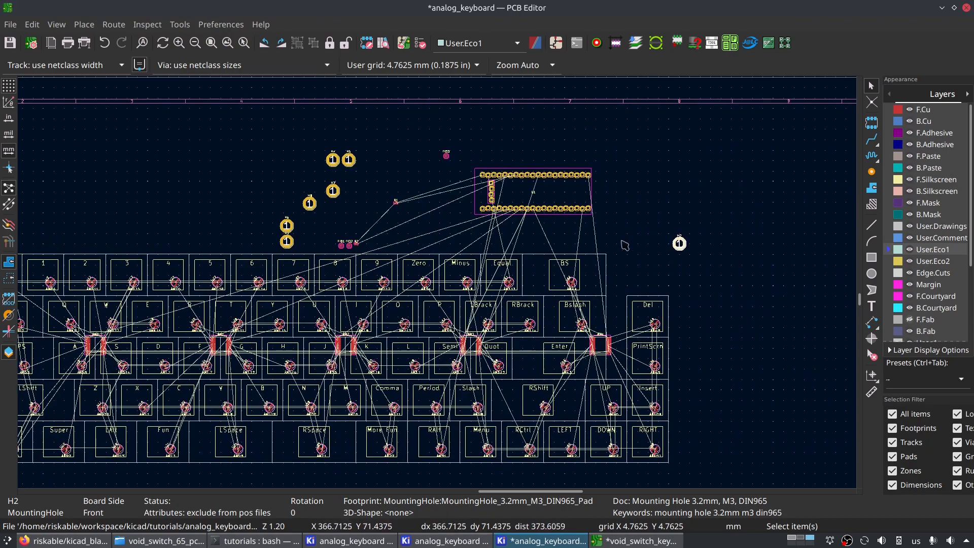
scroll(315, 268, "up", 5)
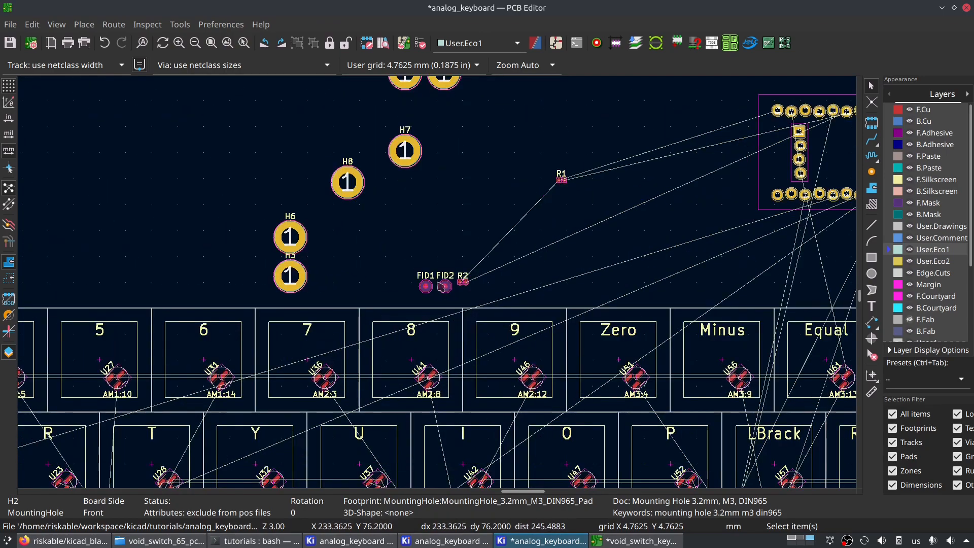
middle_click_drag(416, 223, 354, 390)
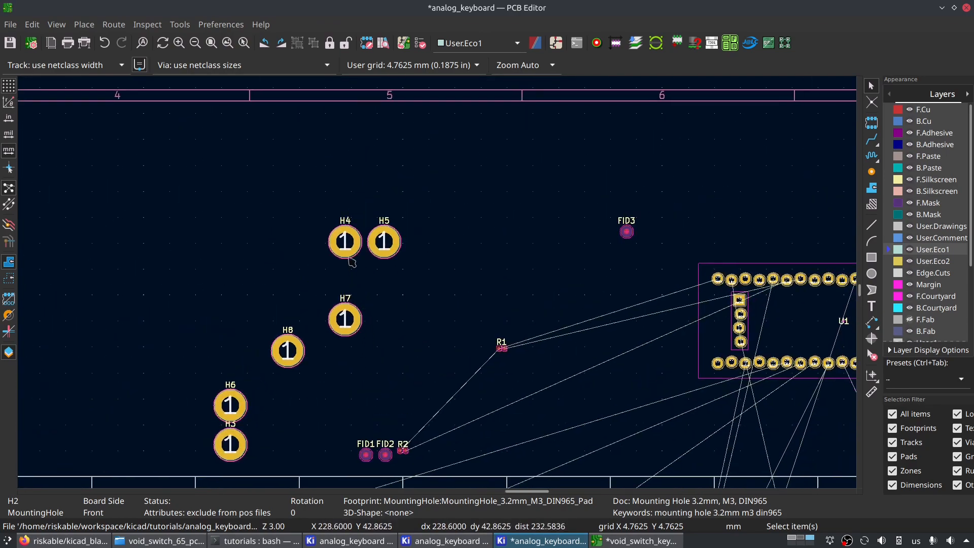
left_click(351, 246)
left_click(403, 273)
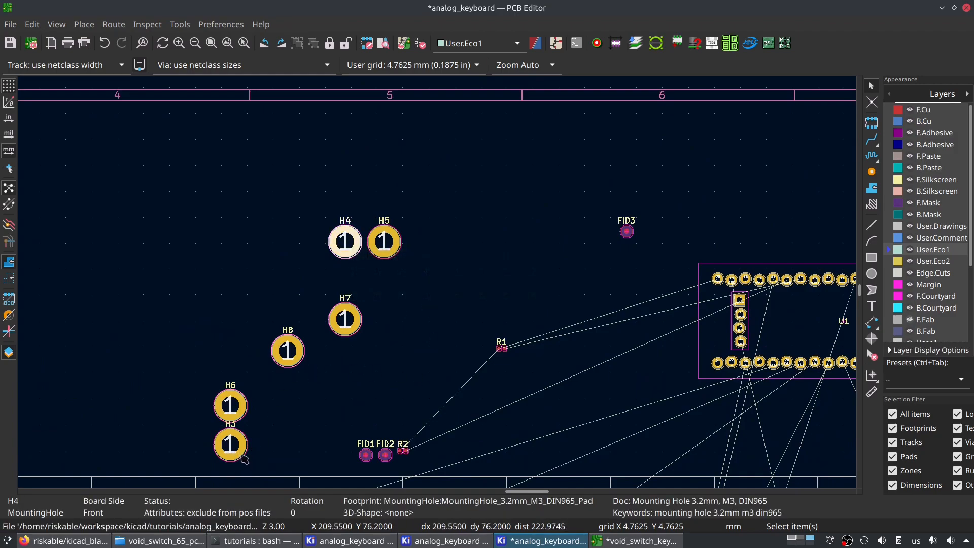
left_click(244, 457)
left_click(261, 464)
scroll(238, 449, "down", 5)
key("m")
scroll(384, 324, "up", 4)
middle_click_drag(313, 417, 410, 220)
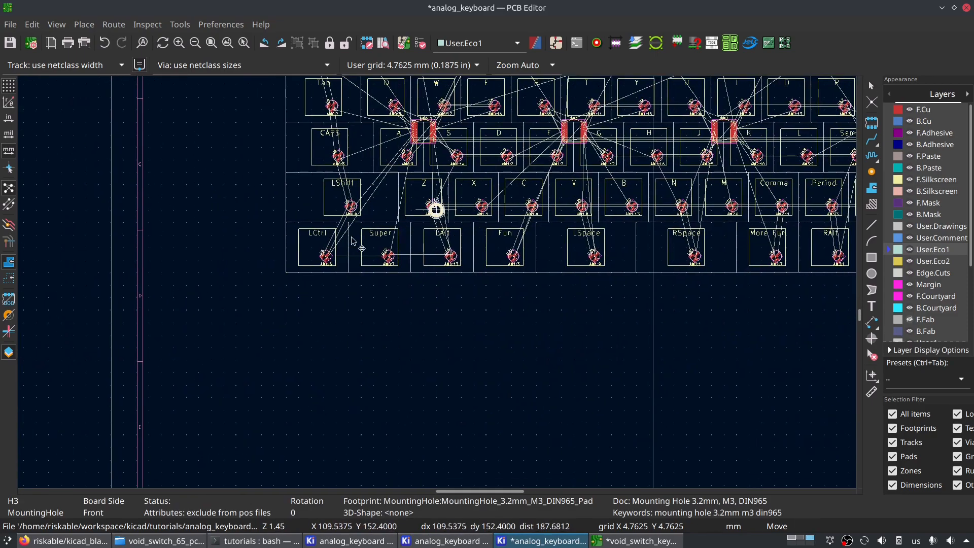
scroll(280, 266, "up", 4)
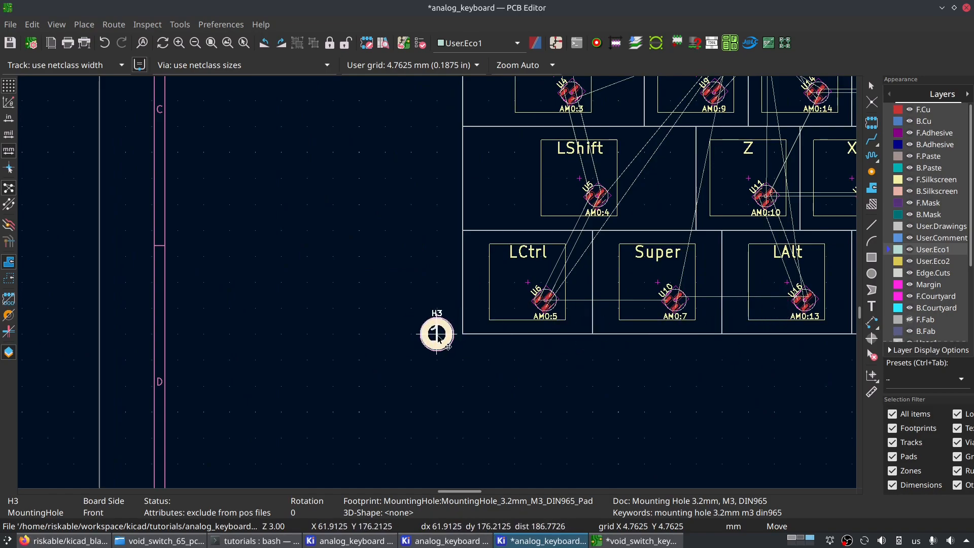
left_click(441, 359)
- Place mounting hole H4 one grid step diagonally outside the layout's lower-right corner by the RIGHT key, level with H3 and below H2
scroll(441, 358, "down", 6)
scroll(441, 286, "up", 4)
scroll(439, 286, "up", 2)
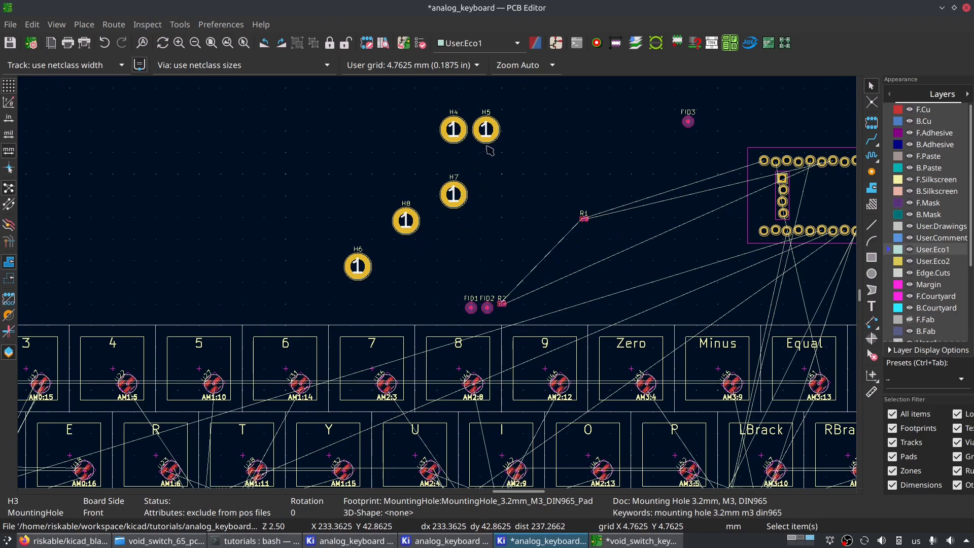
key("m")
left_click(472, 159)
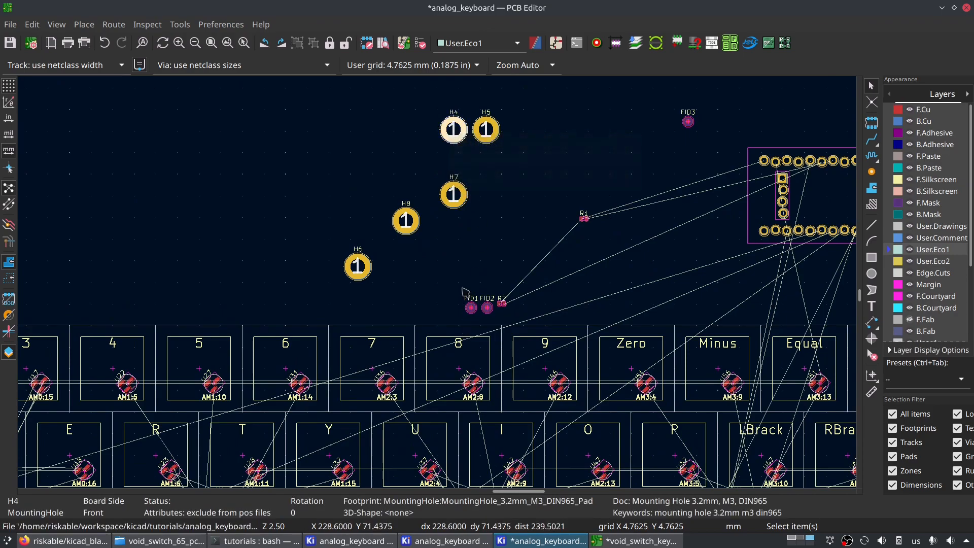
scroll(456, 157, "down", 4)
scroll(482, 175, "up", 3)
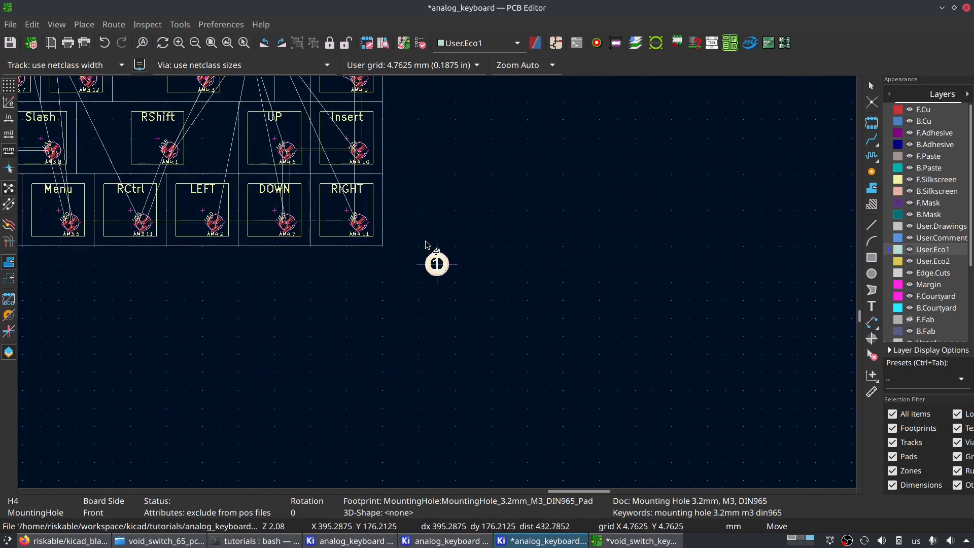
left_click(385, 259)
- Place mounting hole H5 on the line between the number row and the row below, at the 5/6 key boundary above T, Y 100.0125 mm
scroll(386, 259, "down", 6)
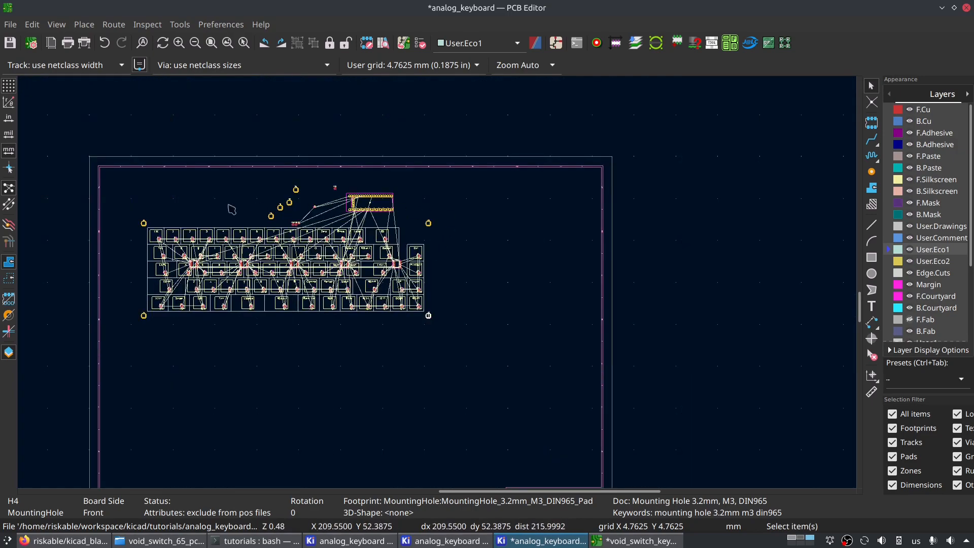
scroll(281, 253, "up", 6)
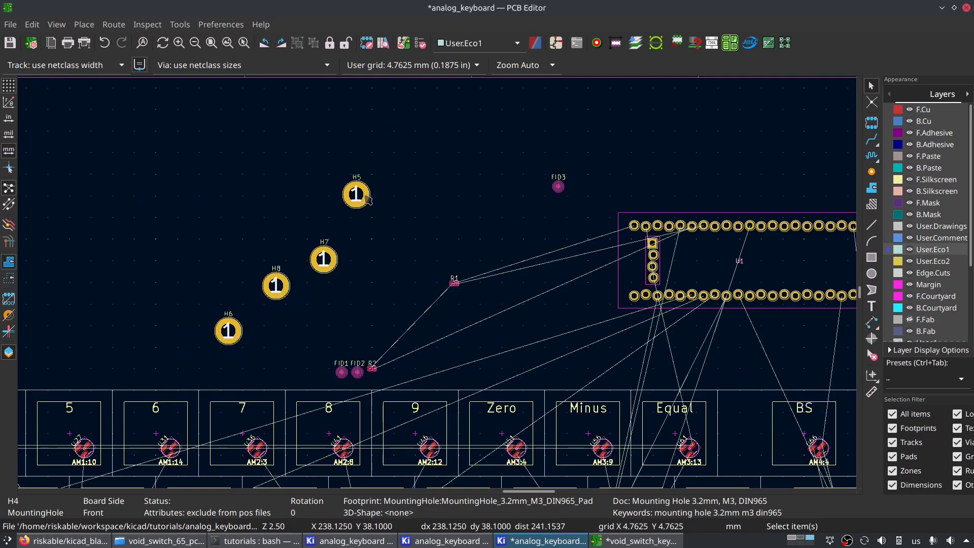
key("m")
left_click(377, 220)
scroll(356, 477, "down", 1)
scroll(439, 282, "down", 2)
scroll(409, 320, "up", 1)
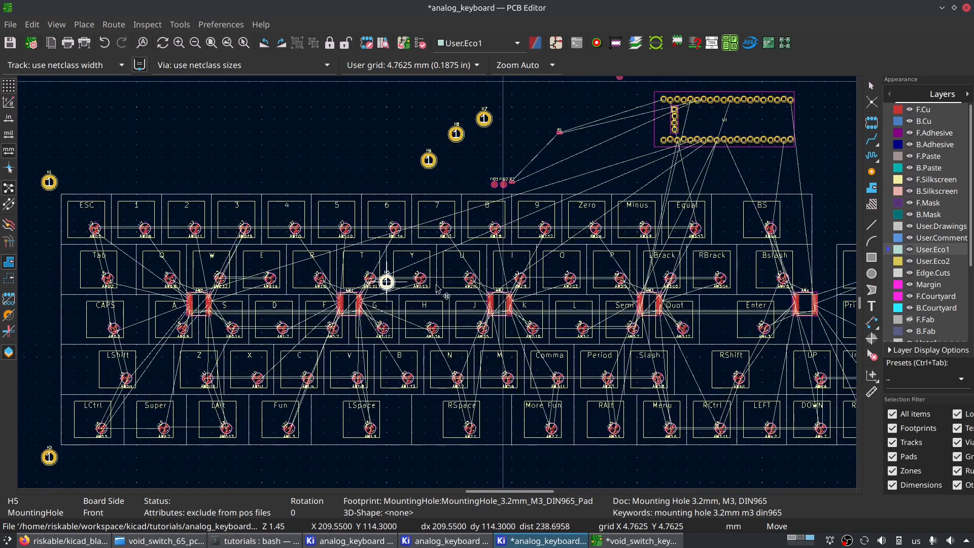
scroll(396, 306, "up", 3)
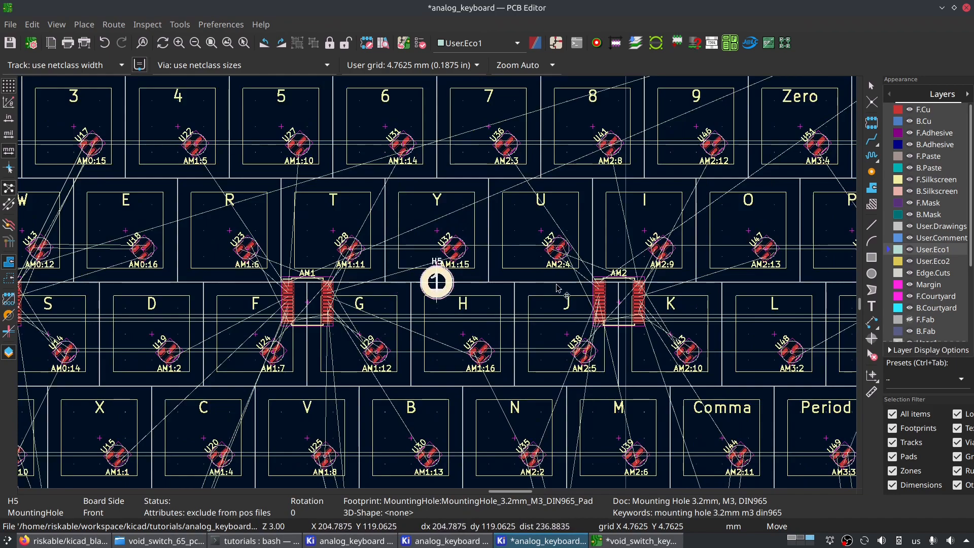
scroll(670, 281, "down", 3)
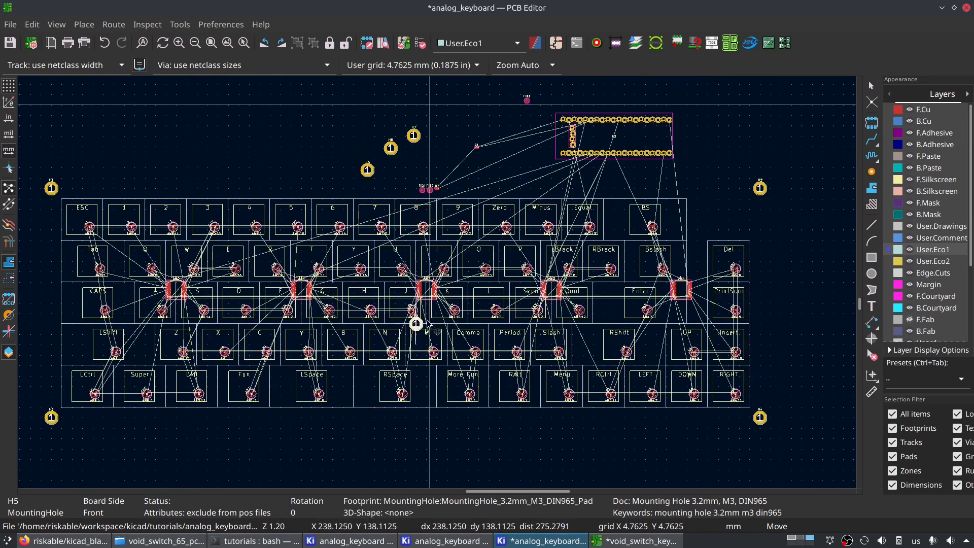
scroll(319, 250, "up", 2)
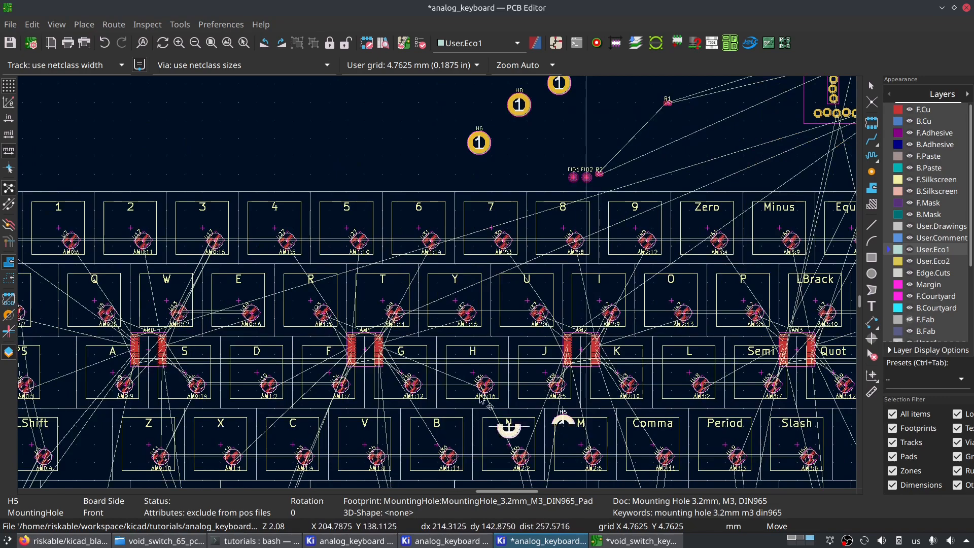
scroll(482, 412, "down", 2)
scroll(444, 329, "up", 3)
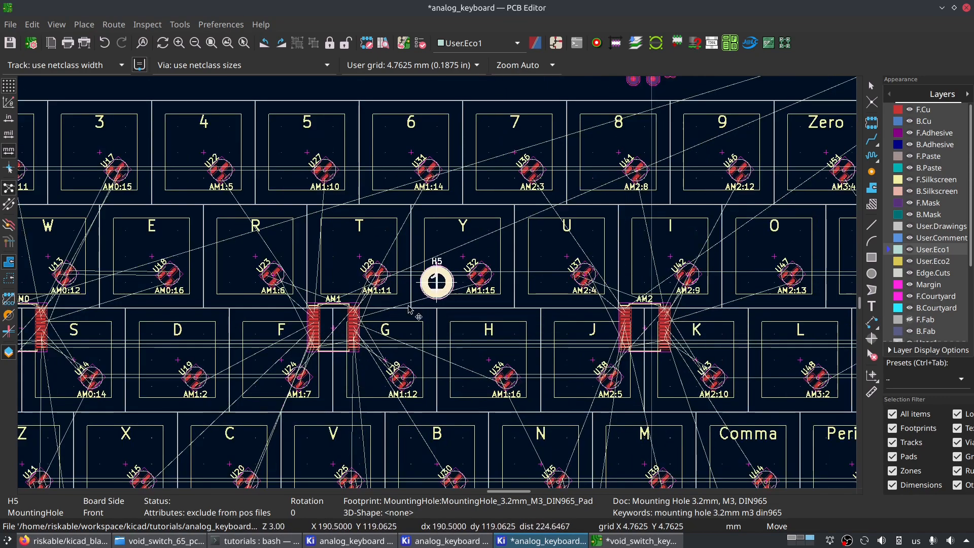
scroll(447, 304, "down", 3)
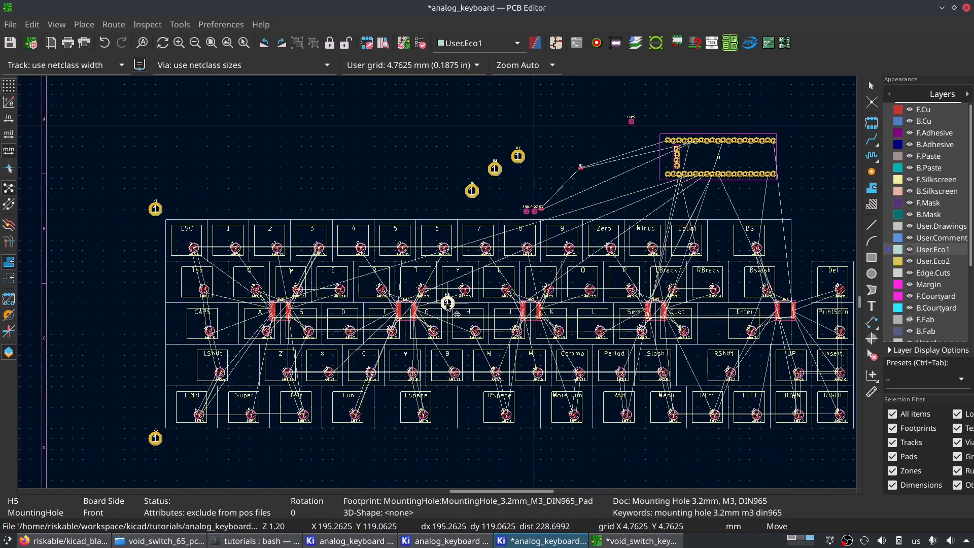
scroll(447, 303, "up", 2)
scroll(442, 294, "down", 3)
scroll(458, 334, "up", 2)
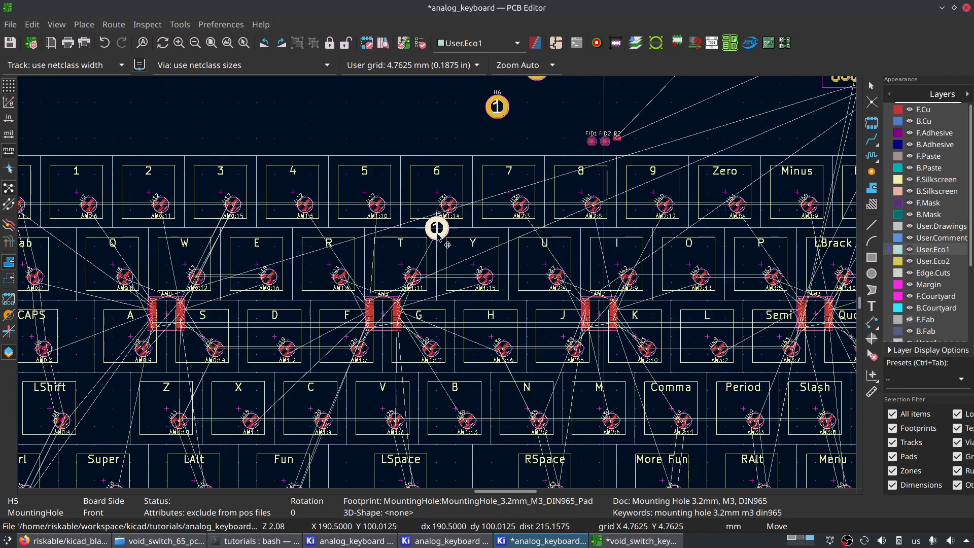
scroll(436, 233, "up", 3)
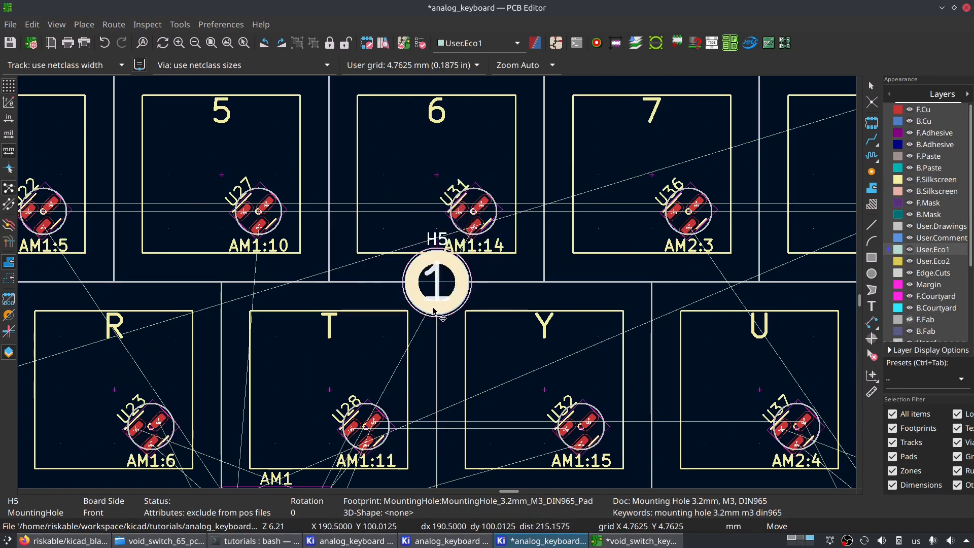
scroll(442, 330, "down", 4)
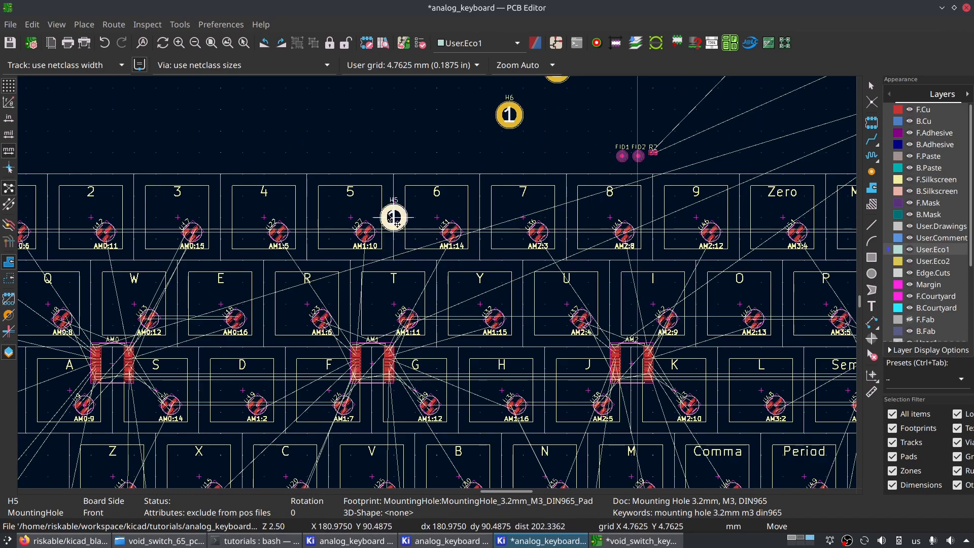
scroll(394, 263, "down", 5)
scroll(437, 282, "up", 4)
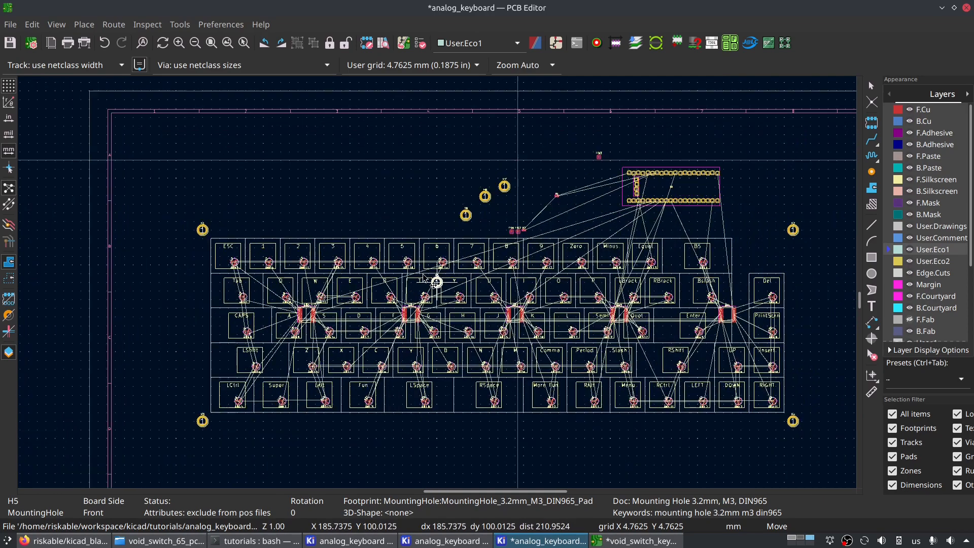
left_click(446, 292)
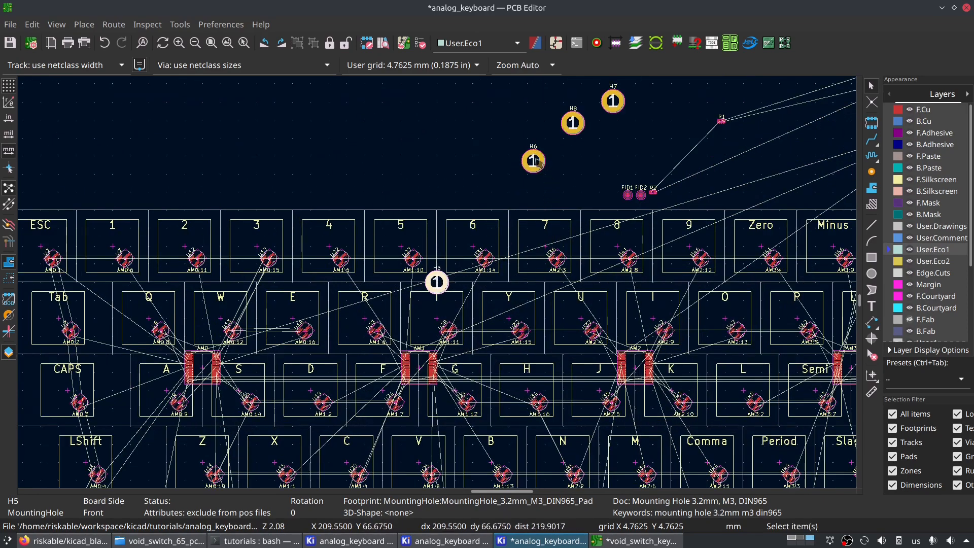
- Place mounting hole H6 level with H5, at the boundary between the 8 and 9 keys above the I key
left_click(537, 162)
left_click(571, 186)
key("m")
scroll(635, 298, "down", 5)
scroll(436, 279, "up", 4)
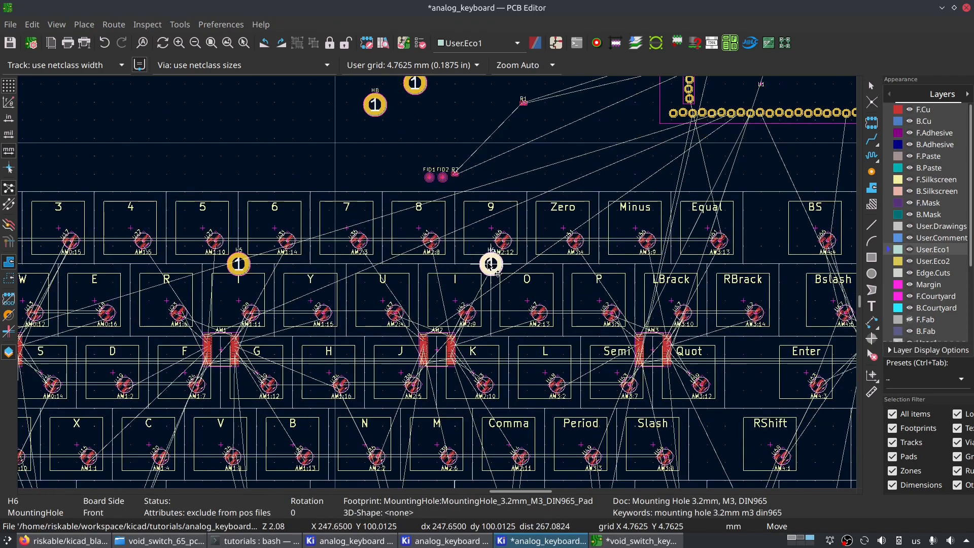
scroll(456, 276, "down", 3)
scroll(454, 291, "up", 3)
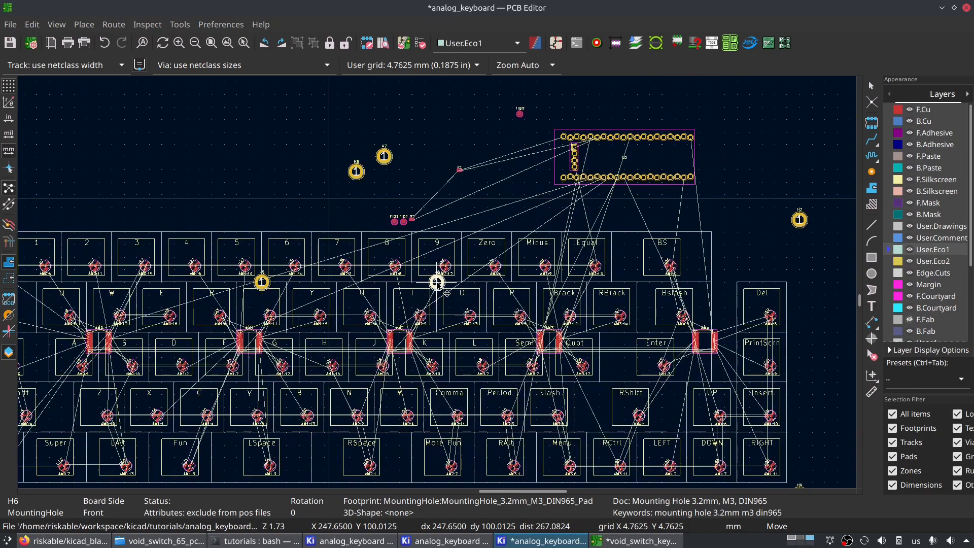
left_click(398, 284)
- Move H6 along the same row line to the boundary between the 9 and Zero keys, above the O key
scroll(436, 282, "down", 5)
middle_click_drag(387, 306, 573, 296)
scroll(572, 279, "up", 2)
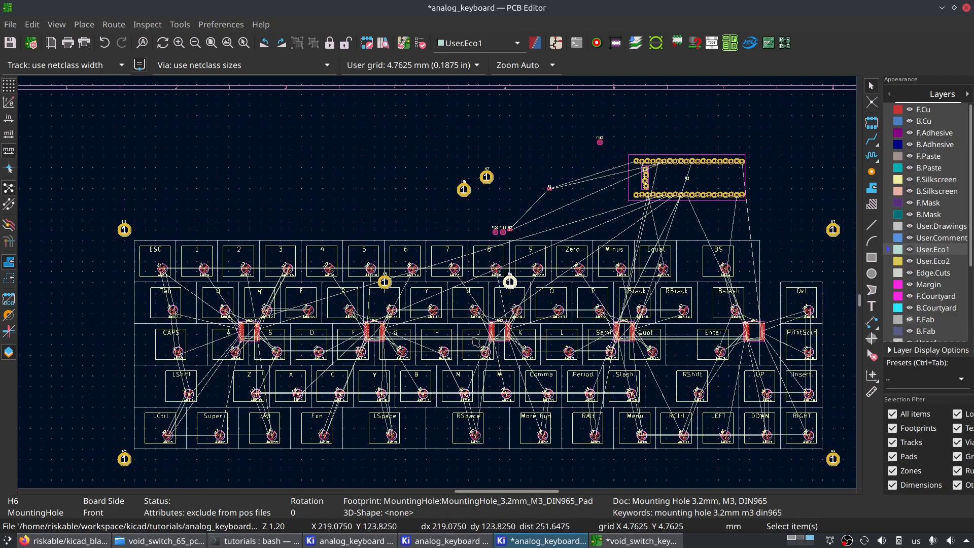
scroll(474, 341, "up", 1)
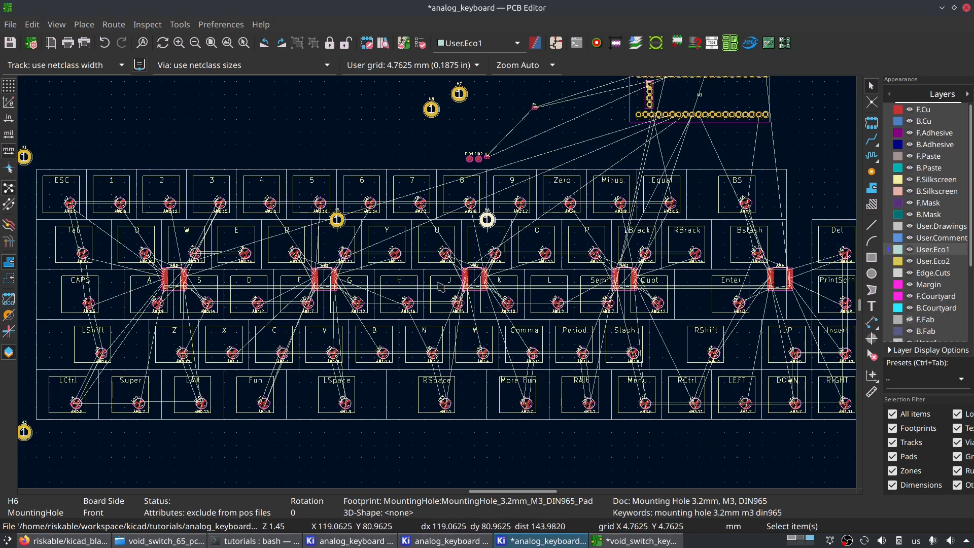
scroll(174, 172, "down", 1)
middle_click_drag(650, 345, 337, 234)
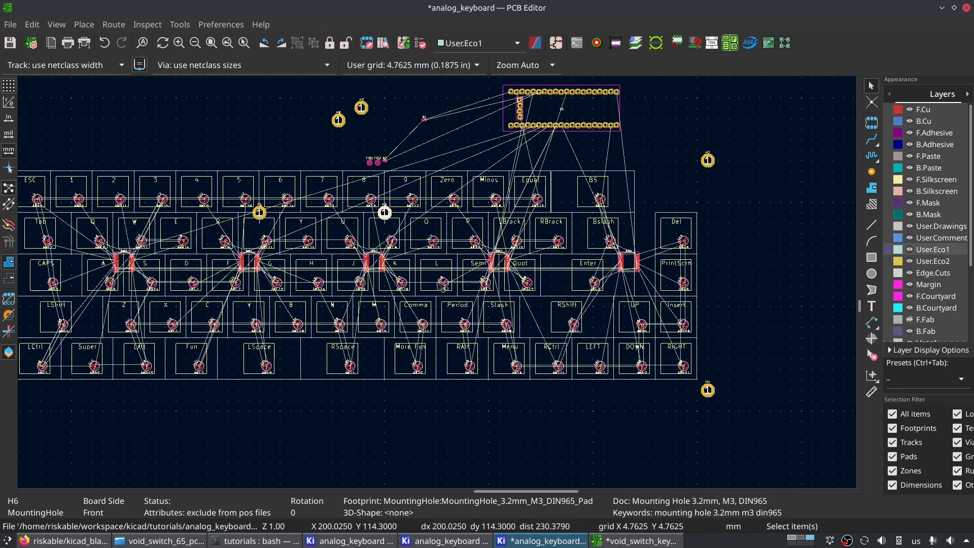
scroll(443, 286, "down", 2)
scroll(420, 235, "up", 4)
scroll(487, 320, "up", 3)
key("m")
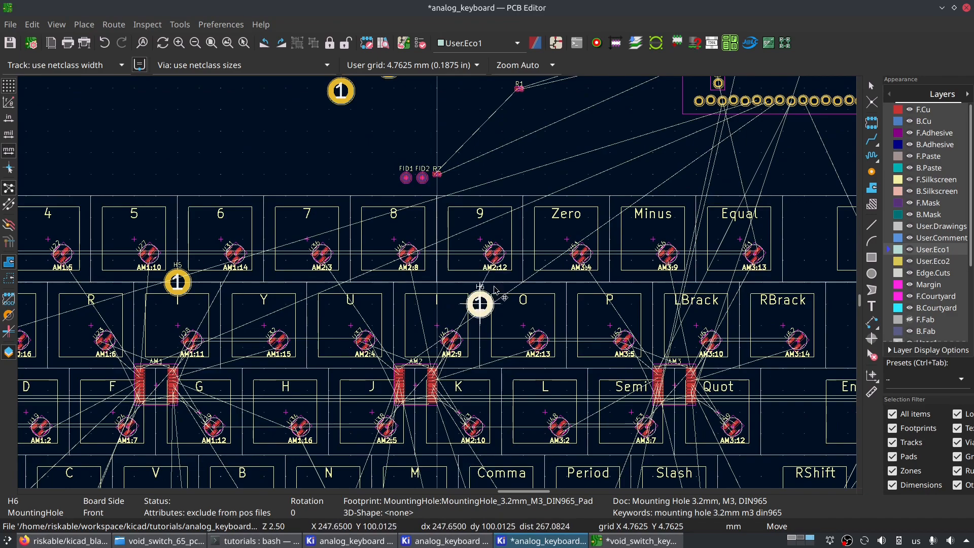
left_click(505, 288)
- Place mounting hole H7 on the line between the bottom two key rows, below the B key at the upper right of LSpace
scroll(439, 288, "down", 3)
scroll(439, 287, "down", 1)
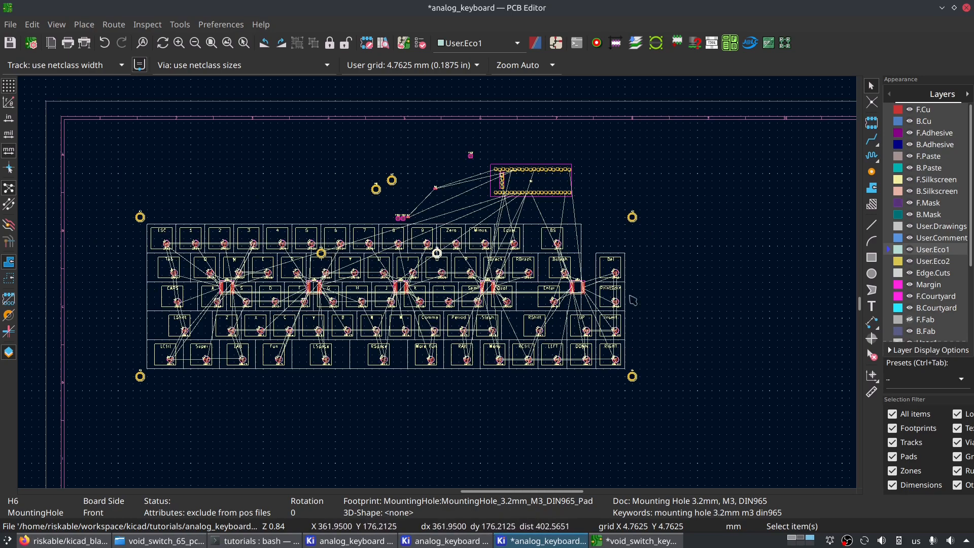
scroll(376, 277, "up", 4)
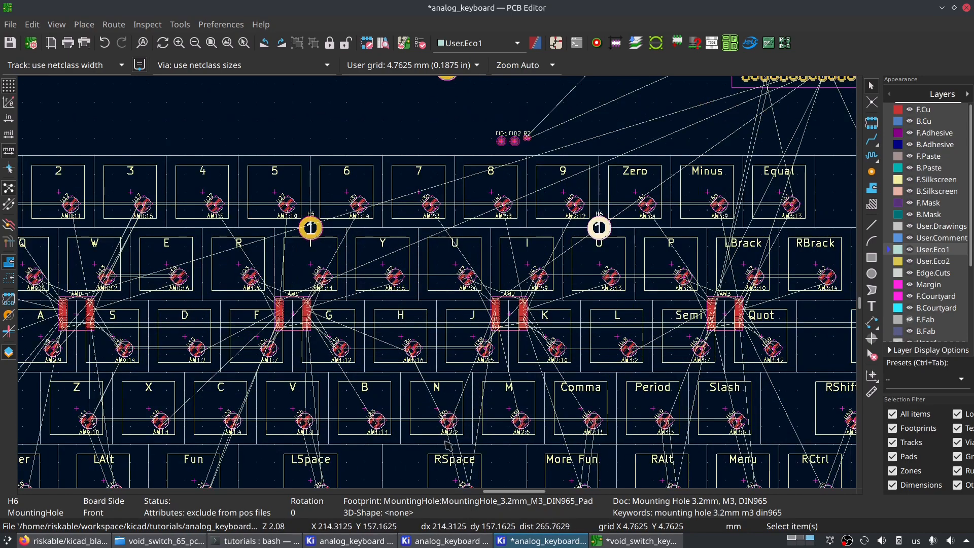
scroll(447, 446, "down", 2)
middle_click_drag(421, 231, 410, 336)
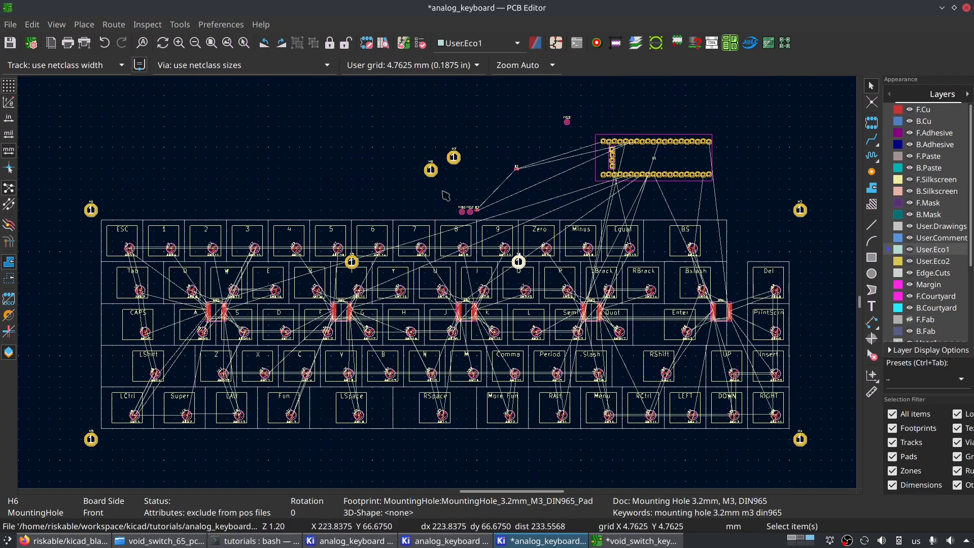
scroll(446, 196, "up", 3)
left_click(459, 222)
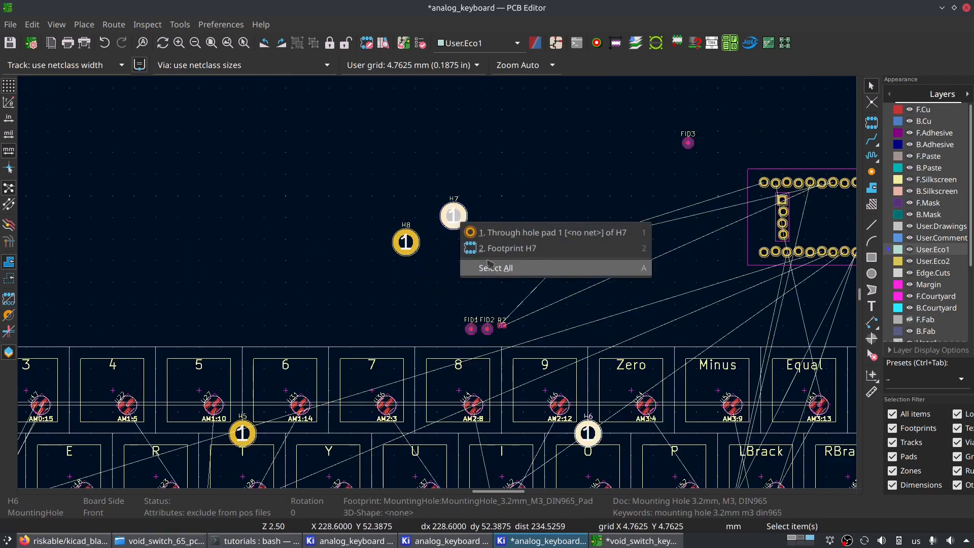
left_click(472, 250)
key("m")
scroll(454, 215, "down", 4)
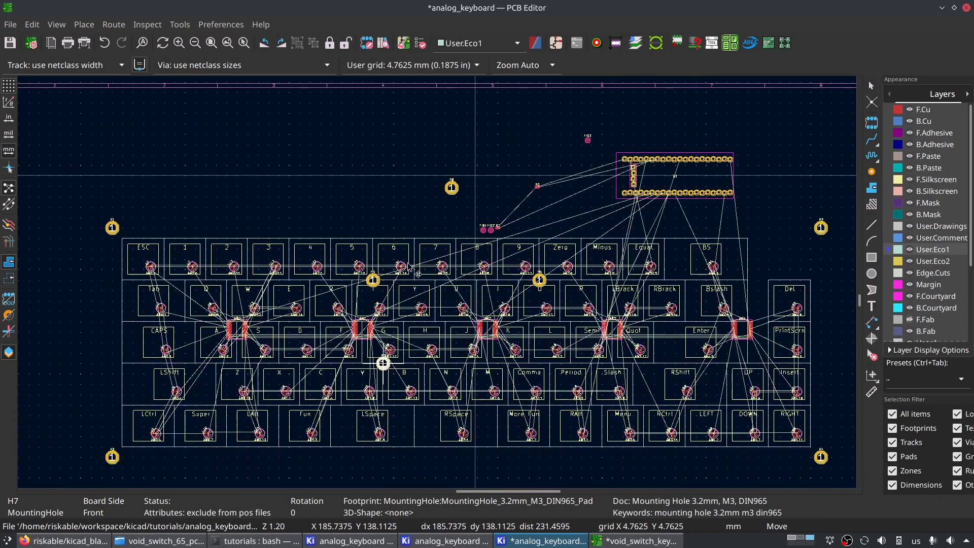
scroll(441, 206, "up", 2)
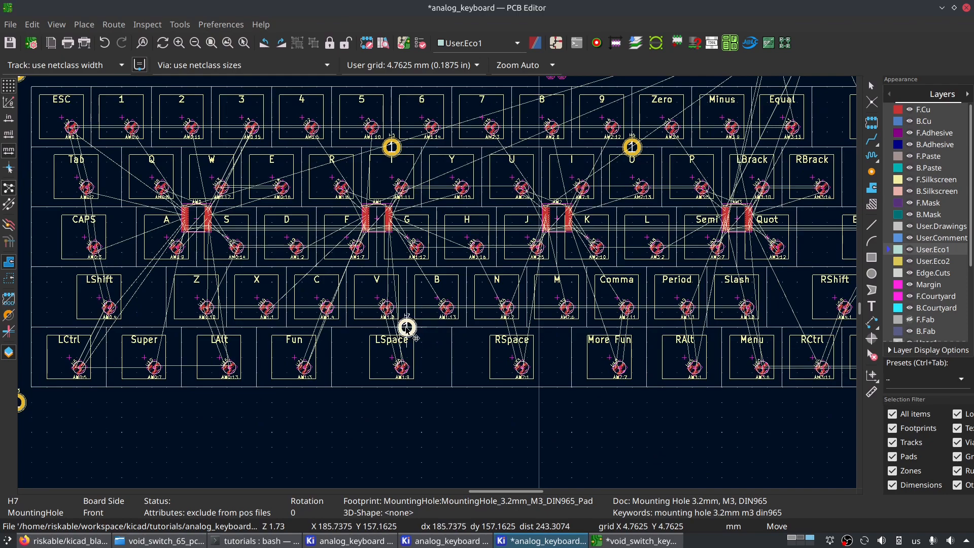
scroll(407, 328, "down", 4)
scroll(439, 288, "up", 2)
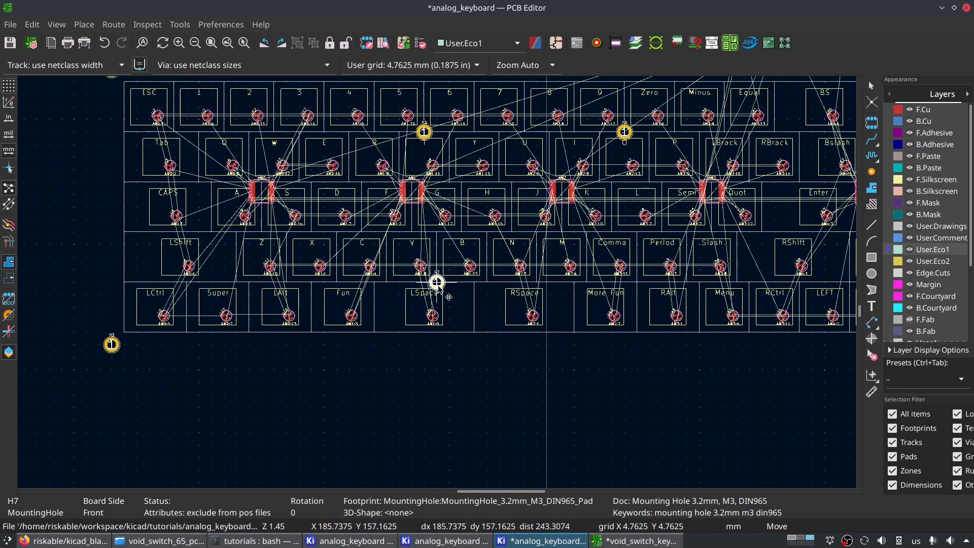
scroll(447, 294, "down", 4)
scroll(447, 294, "up", 8)
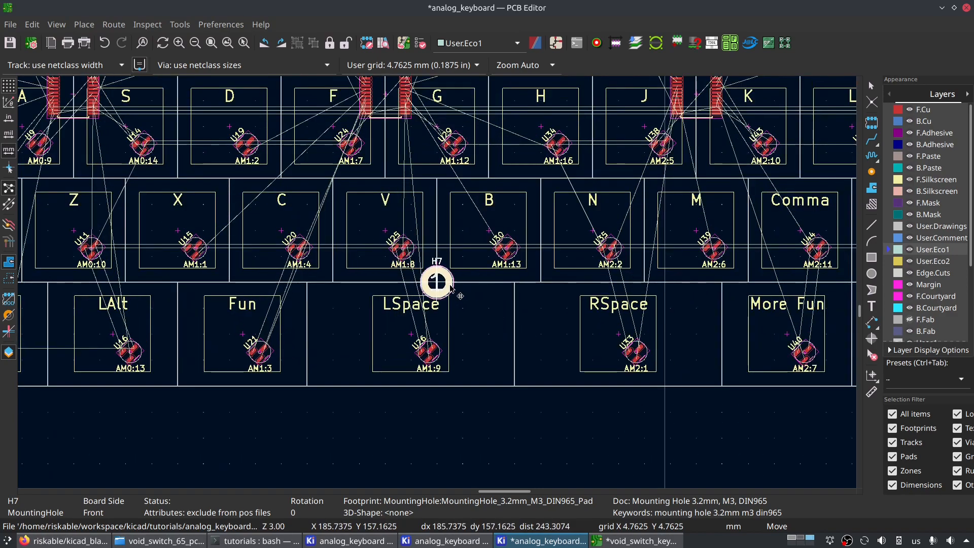
left_click(458, 284)
- Place mounting hole H8 level with H7 on the bottom row line, between the Comma and More Fun keys, at X 247.65 mm, Y 157.1625 mm
scroll(459, 284, "down", 5)
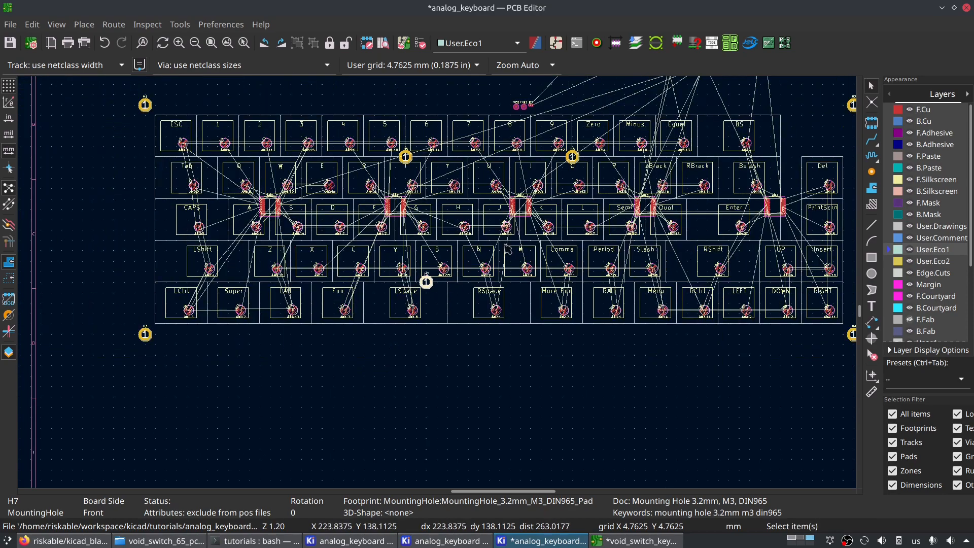
left_click(414, 150)
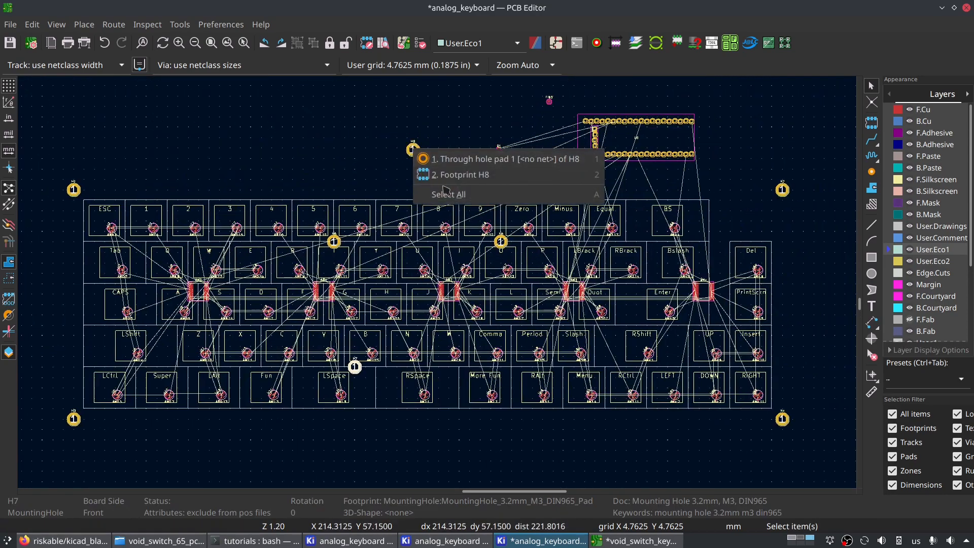
left_click(444, 175)
key("m")
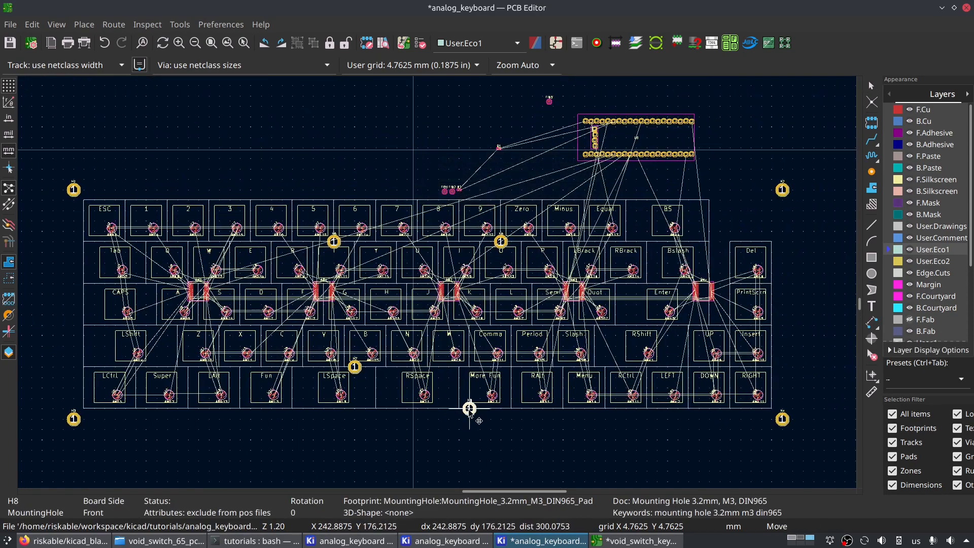
scroll(425, 394, "up", 3)
scroll(438, 284, "up", 1)
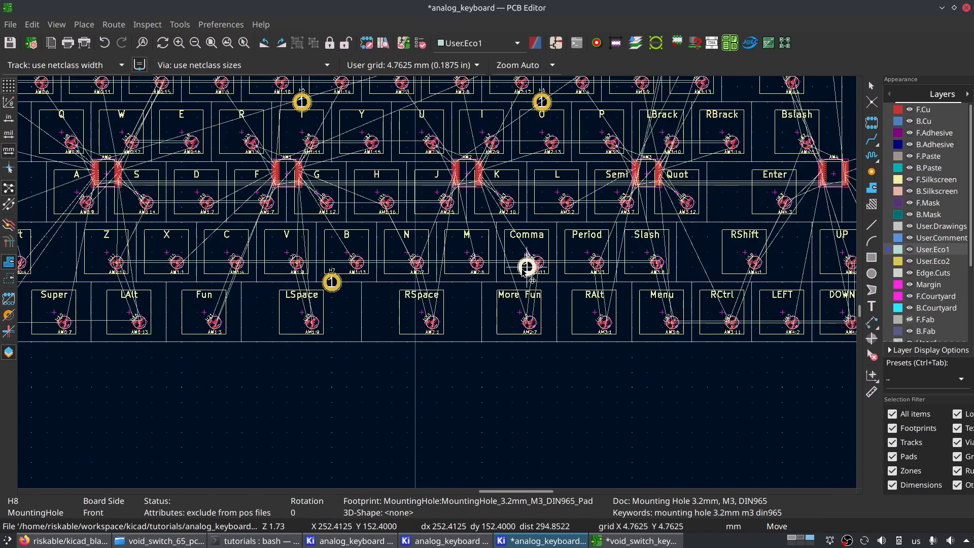
scroll(529, 266, "up", 1)
scroll(437, 286, "down", 4)
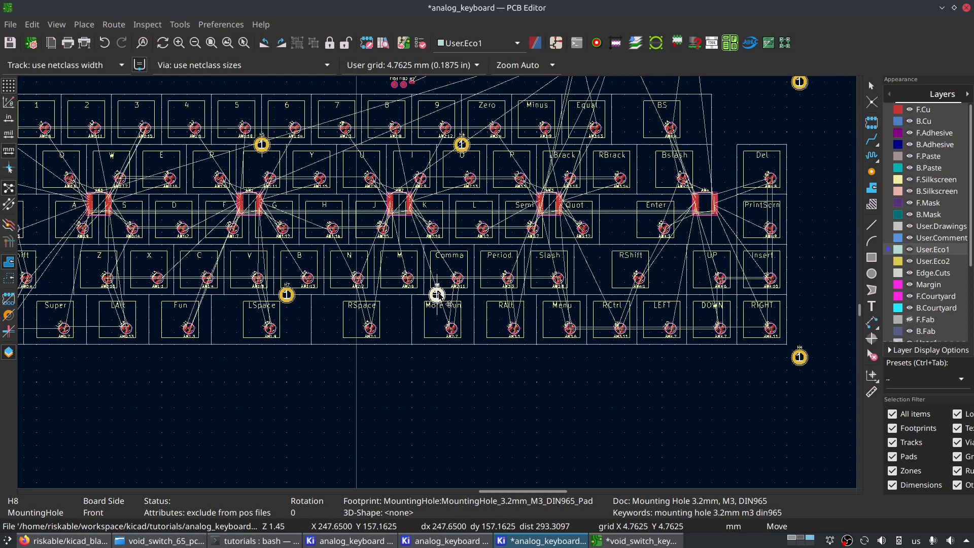
left_click(439, 295)
- Place fiducial FID1 beside the ESC key, directly below the upper-left corner mounting hole, at X 61.9125 mm, Y 95.25 mm
scroll(438, 294, "down", 6)
scroll(491, 335, "up", 4)
scroll(487, 243, "down", 5)
scroll(426, 274, "down", 3)
scroll(440, 287, "up", 8)
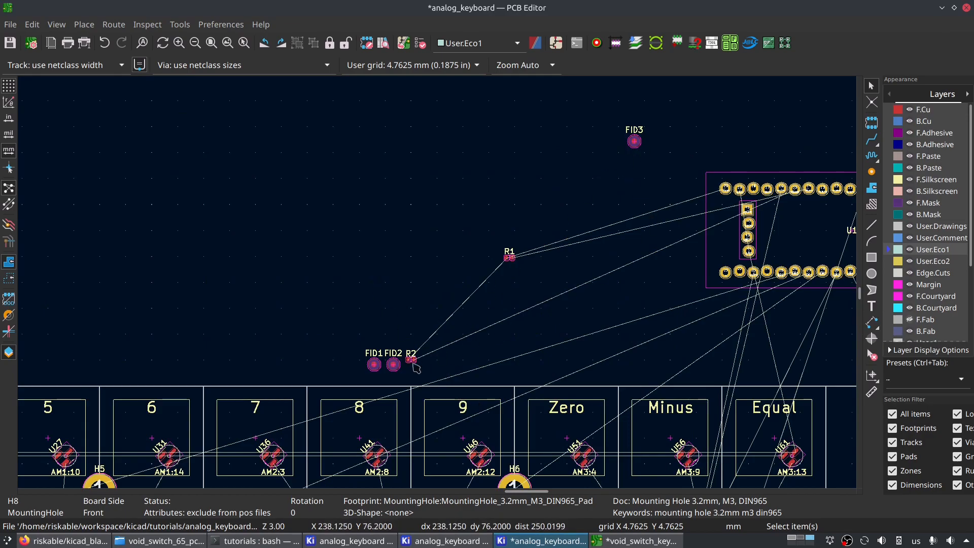
key("m")
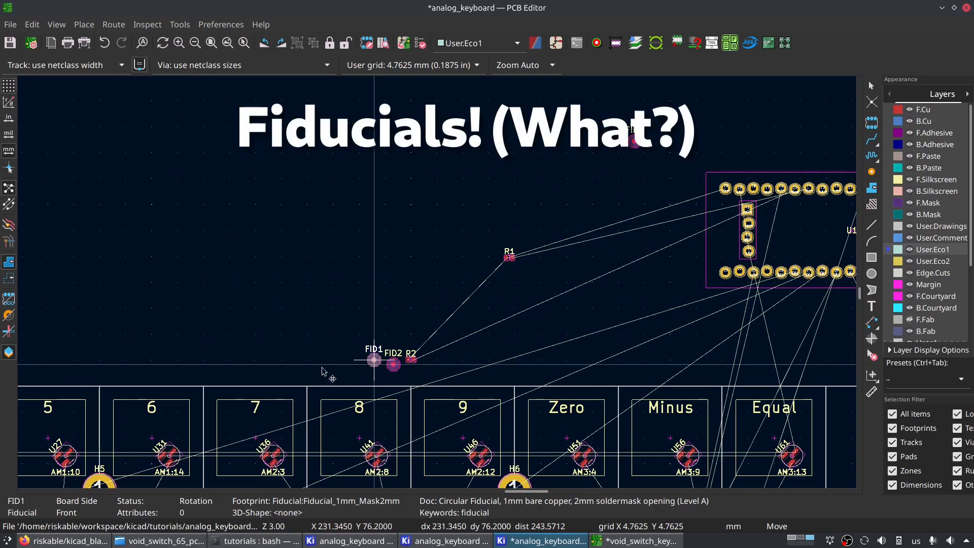
scroll(231, 363, "down", 4)
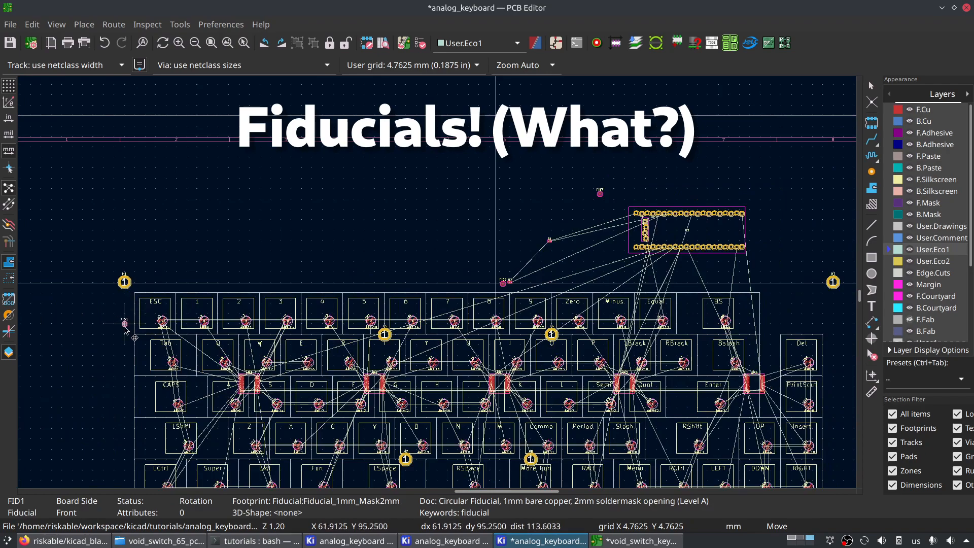
left_click(128, 330)
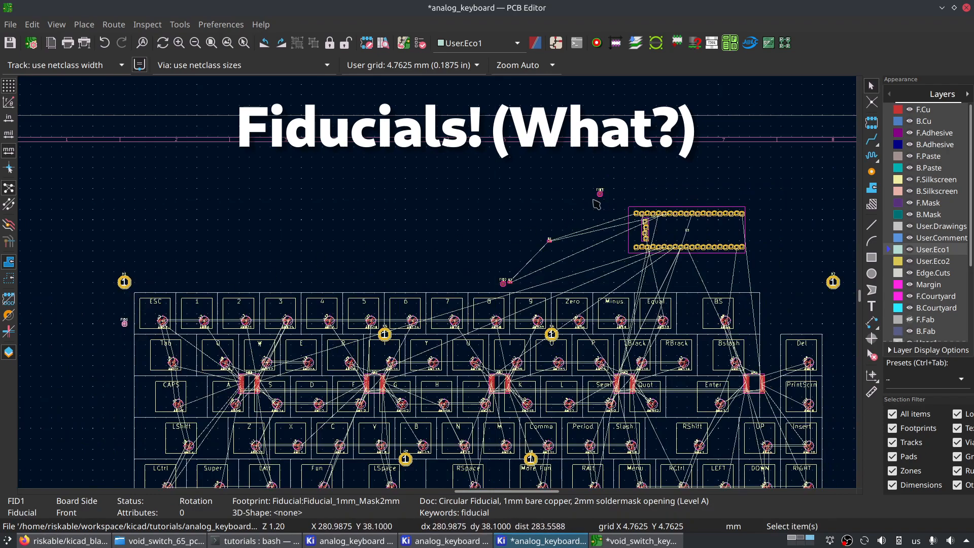
- Place fiducial FID2 just inside the upper-right corner mounting hole and FID3 below the keyboard between LSpace and RSpace
key("m")
middle_click_drag(815, 303, 766, 239)
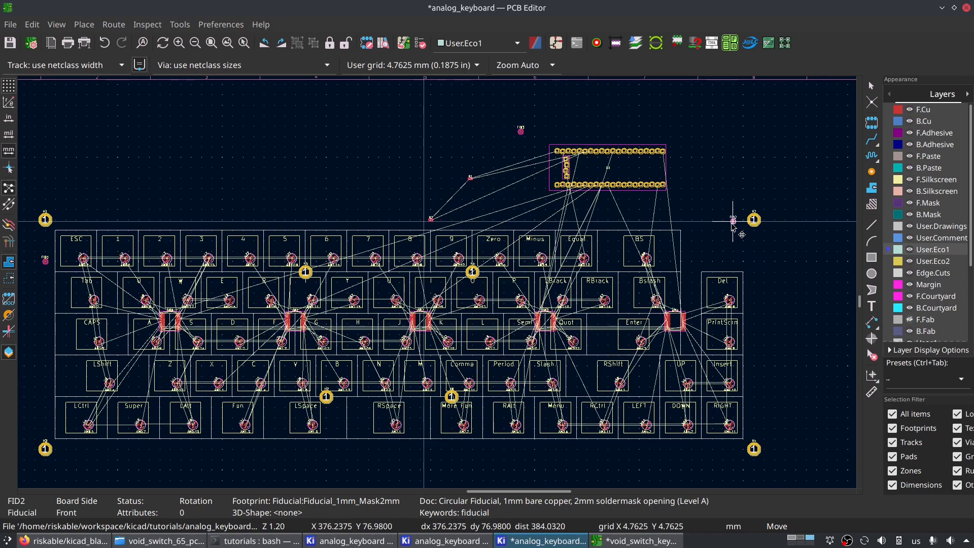
left_click(738, 226)
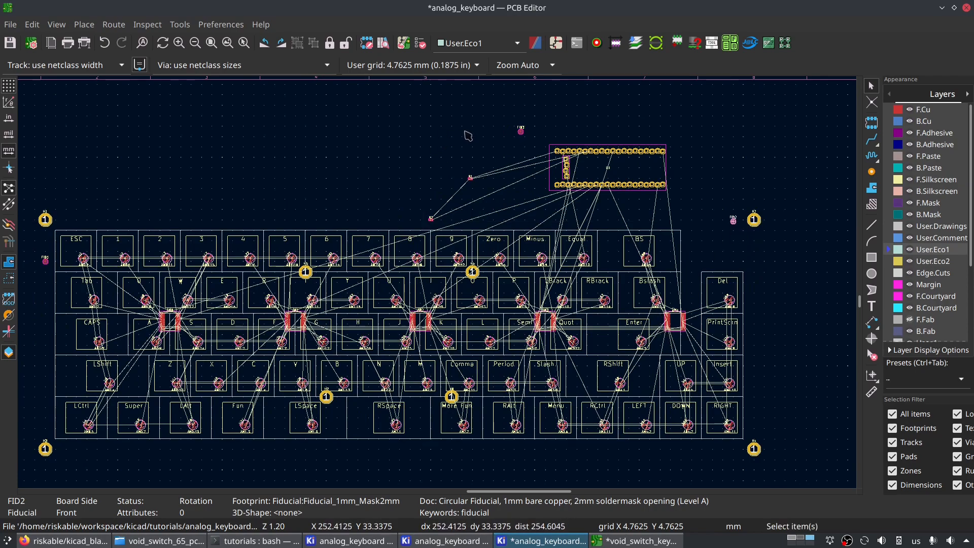
key("m")
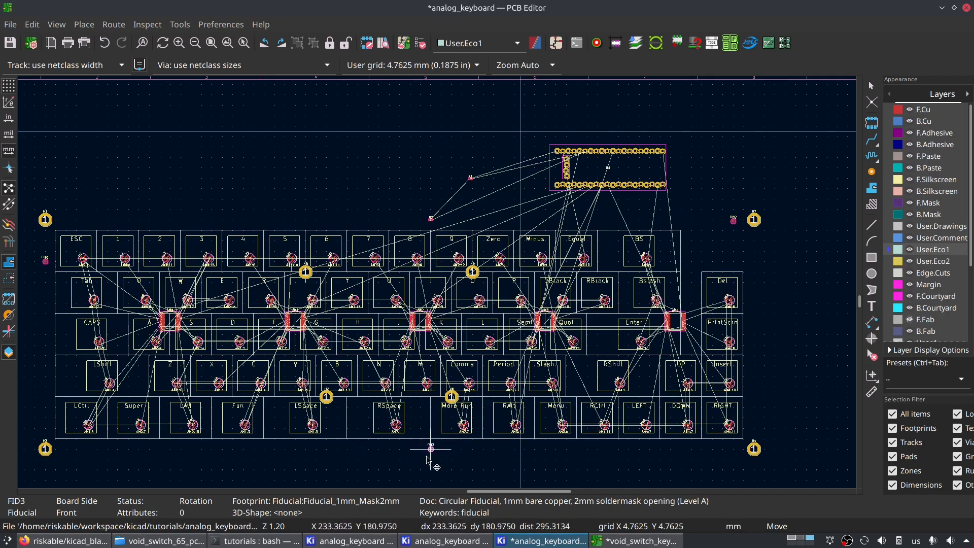
left_click(364, 459)
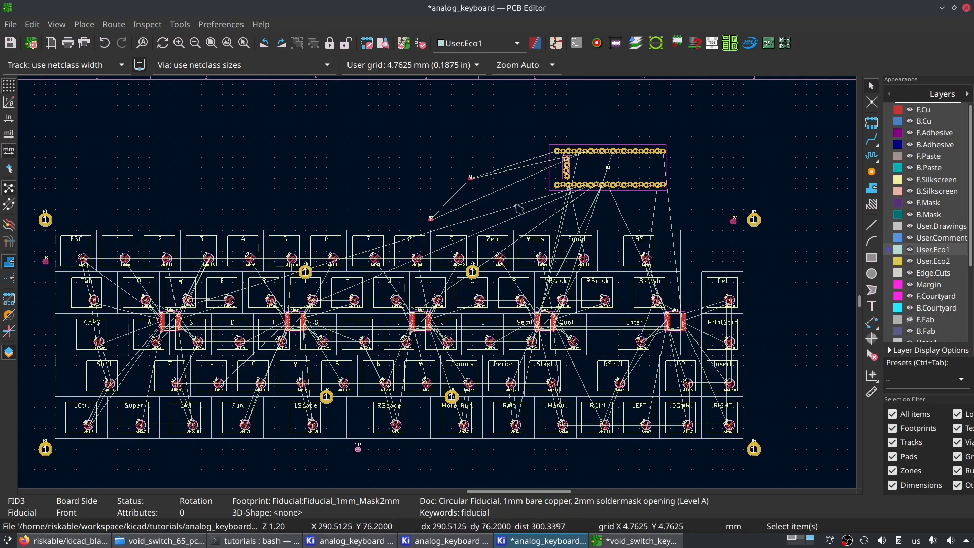
- Place the BlackPill board U1 just above the 5 to 7 keys, using the fine 0.0250 mm grid
left_click(631, 165)
key("m")
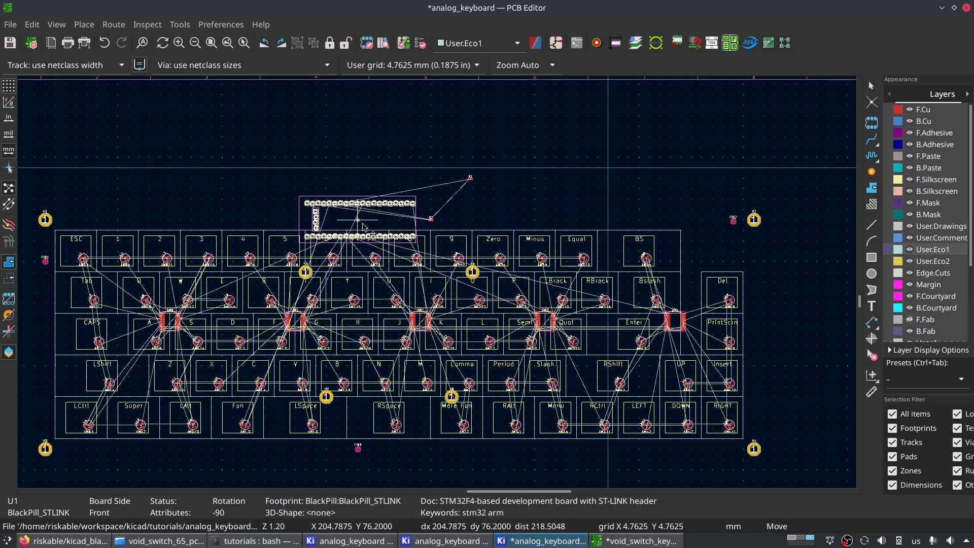
scroll(369, 203, "up", 3)
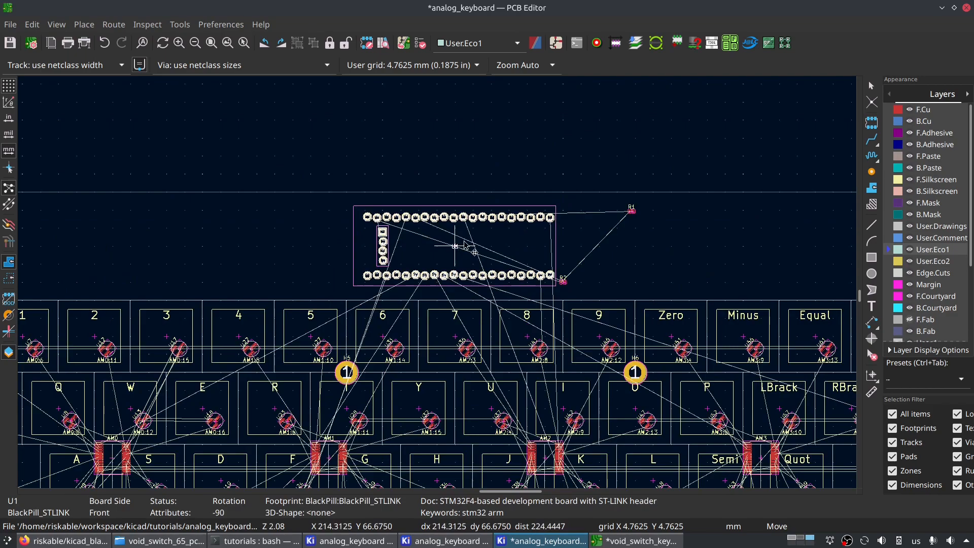
key("shift+n")
key("shift+n")
scroll(448, 255, "down", 1)
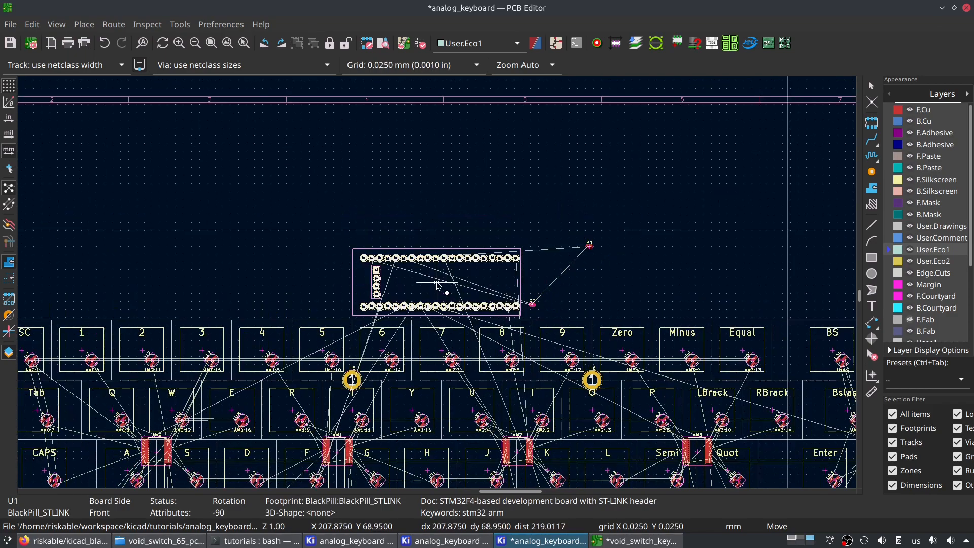
scroll(437, 285, "down", 3)
left_click(428, 289)
- Measure the horizontal distance between the left and right corner mounting-hole columns, snapping to the 4.7625 mm grid
left_click(873, 392)
key("n")
key("n")
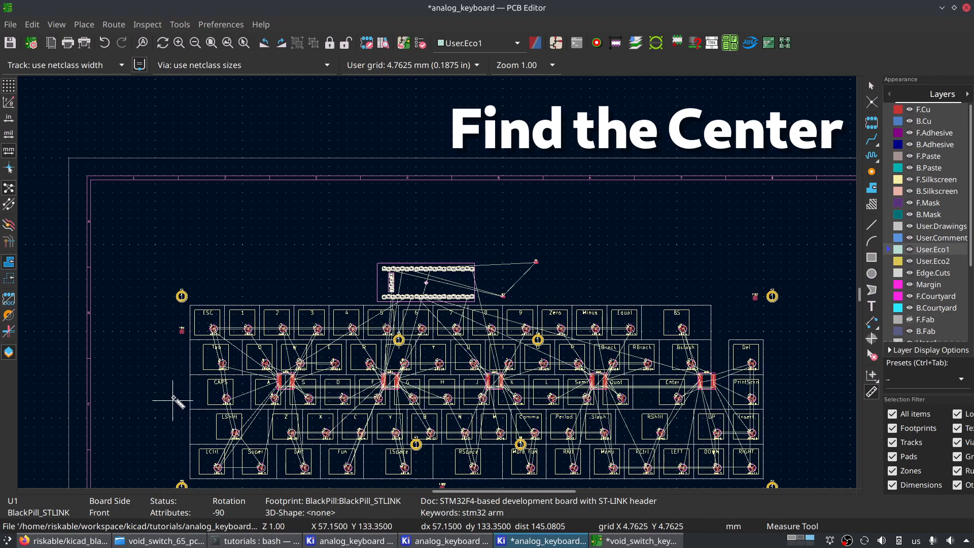
left_click(181, 402)
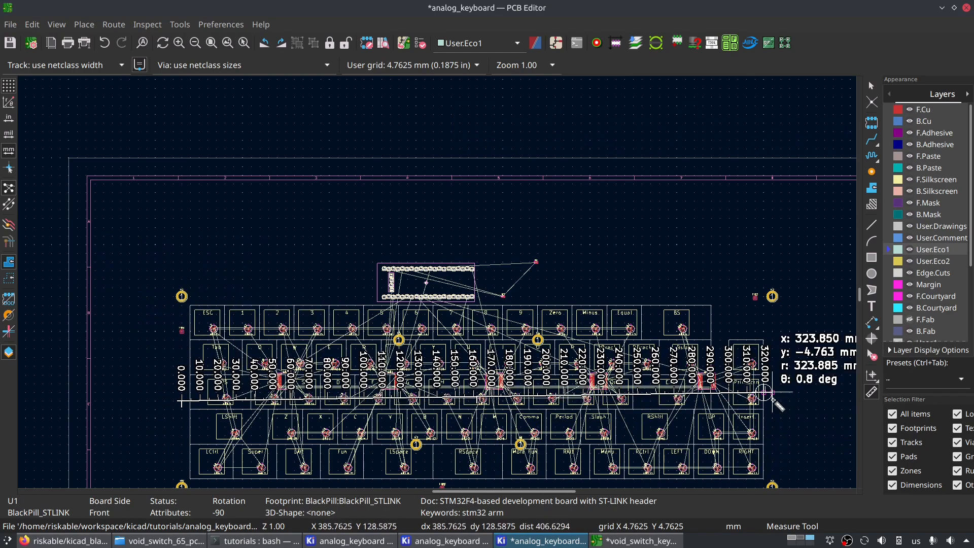
scroll(776, 399, "up", 3)
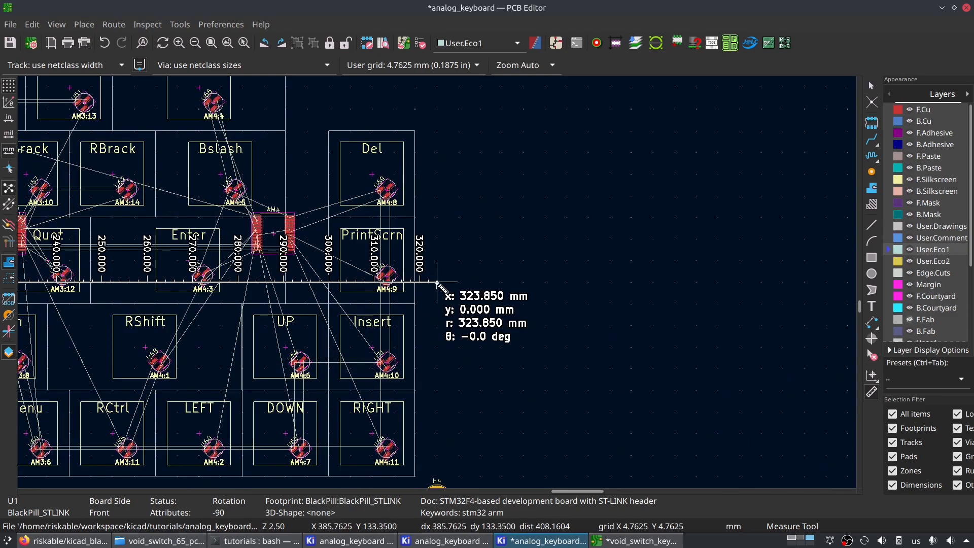
scroll(439, 285, "down", 3)
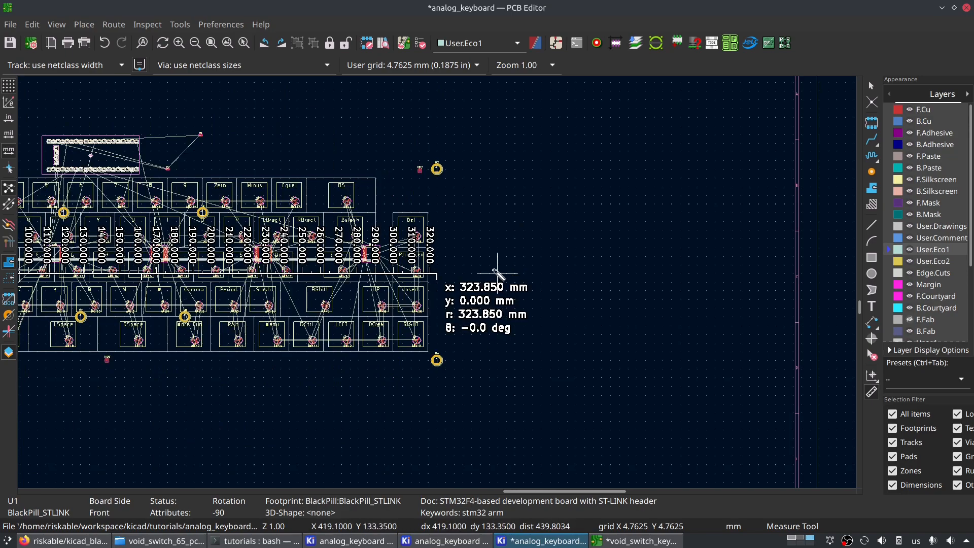
- Switch to SpeedCrunch, divide 323.85 by 2, and return to the PCB Editor
key("XF86Calculator")
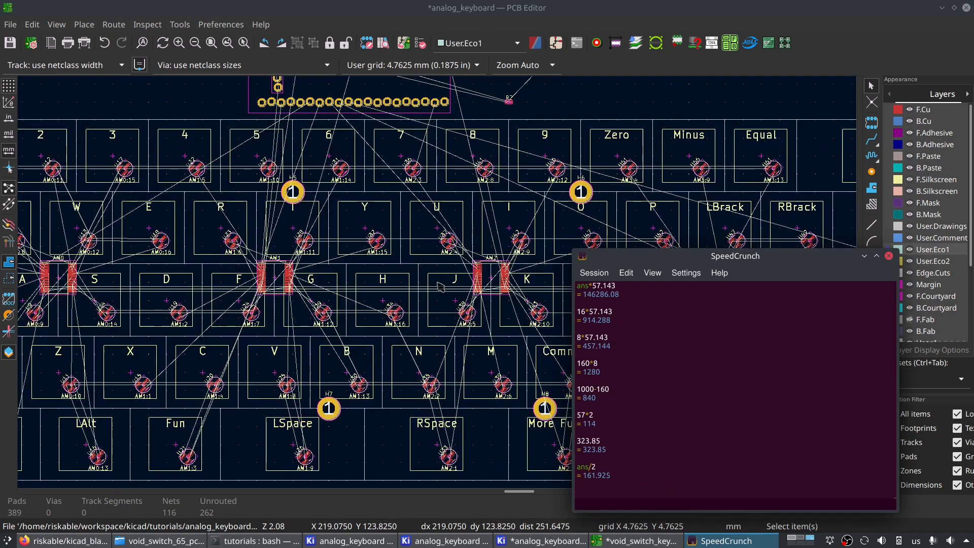
scroll(550, 141, "down", 5)
left_click(553, 145)
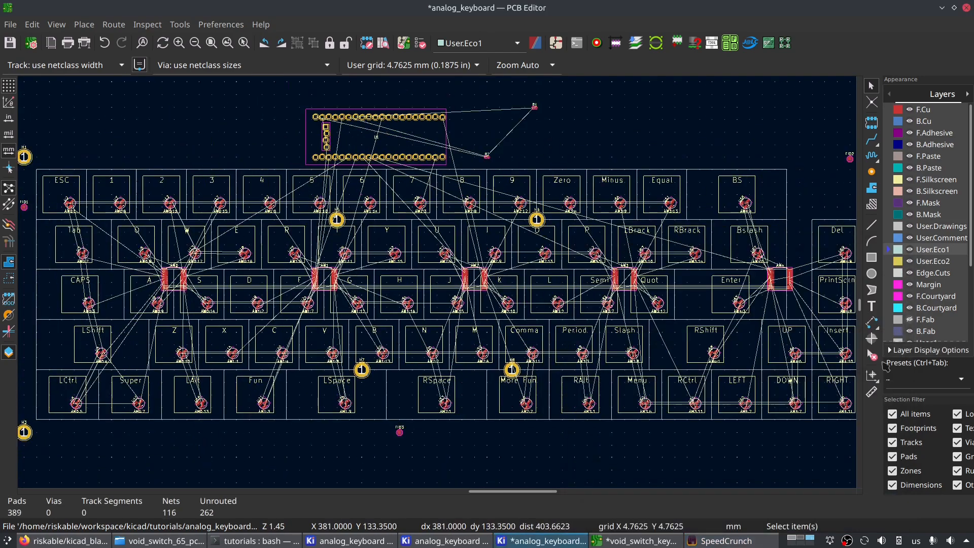
- Measure 161.925 mm across from the left mounting-hole column to locate the keyboard's horizontal centre at the J key
left_click(872, 392)
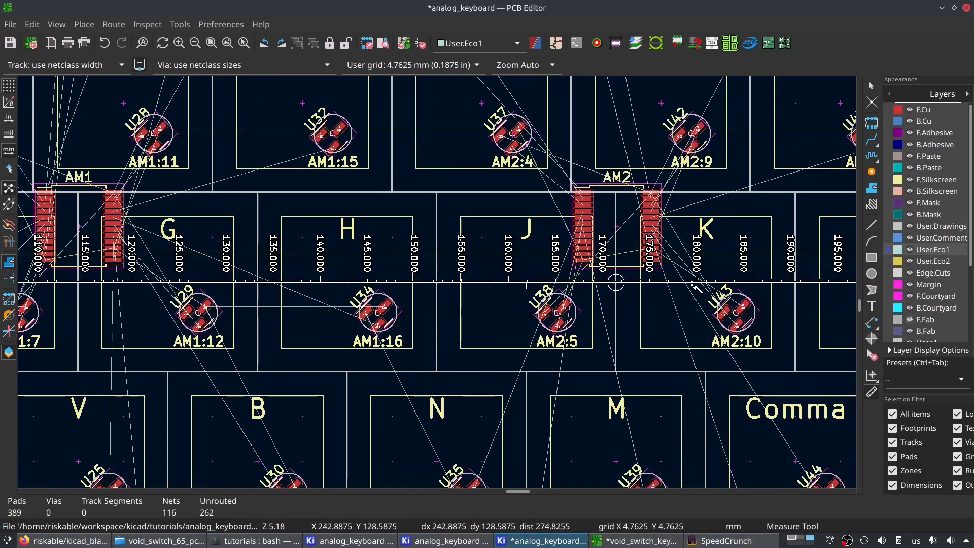
middle_click_drag(694, 282, 582, 286)
scroll(402, 287, "up", 4)
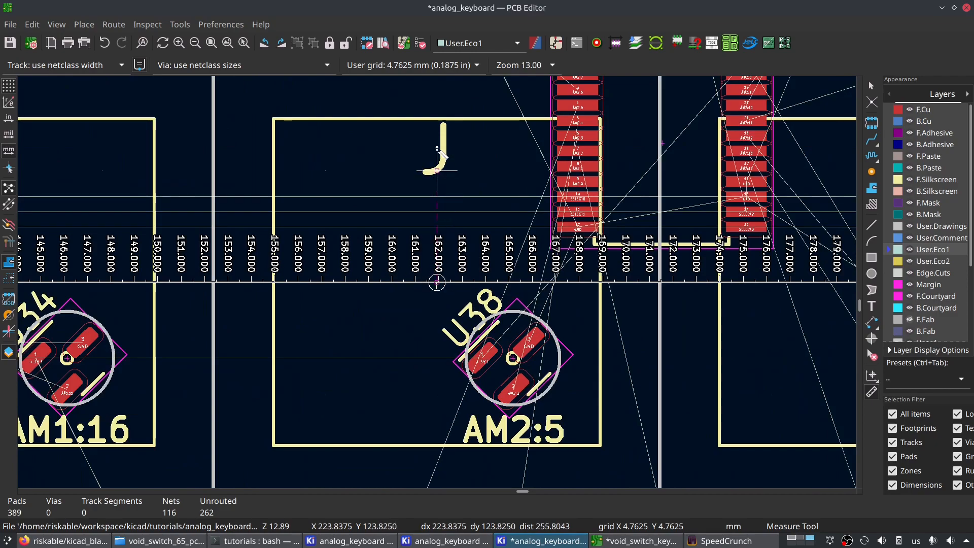
scroll(437, 150, "up", 2)
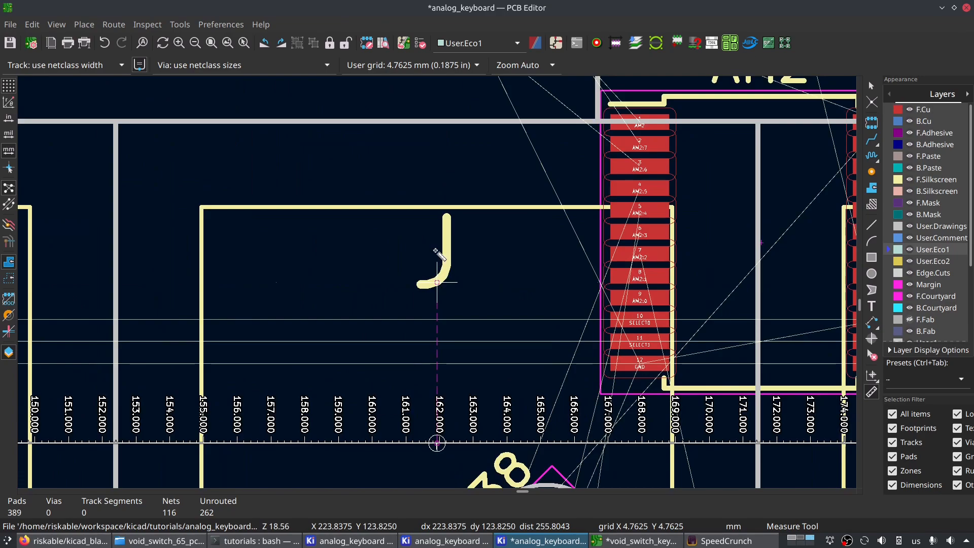
scroll(441, 247, "down", 4)
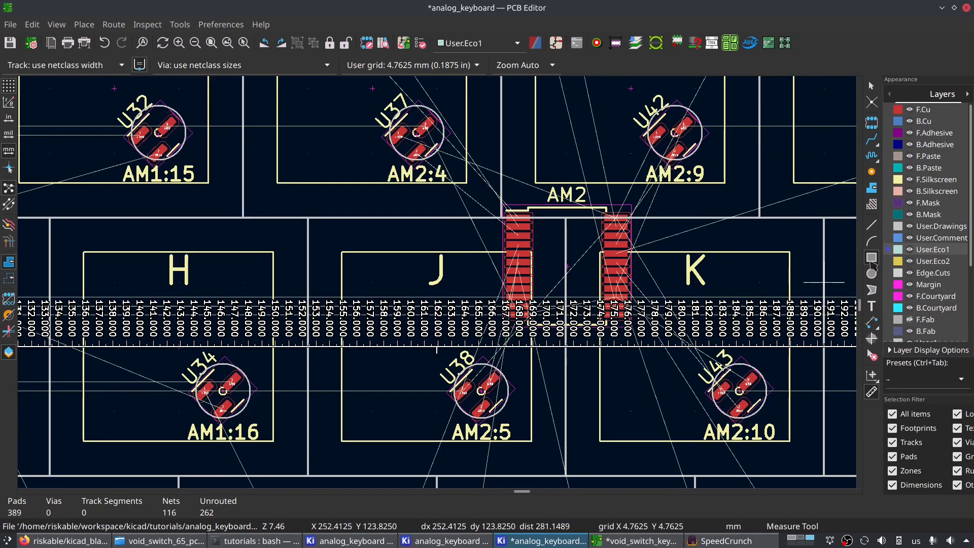
- Draw a vertical centre marker about 9.5 mm long upward through the J key at X 223.8375 mm
left_click(872, 225)
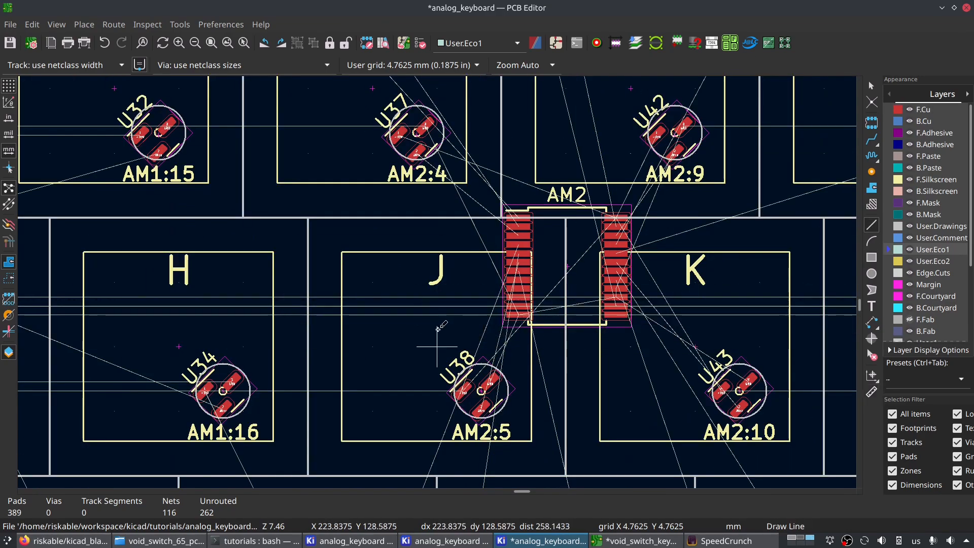
left_click(437, 348)
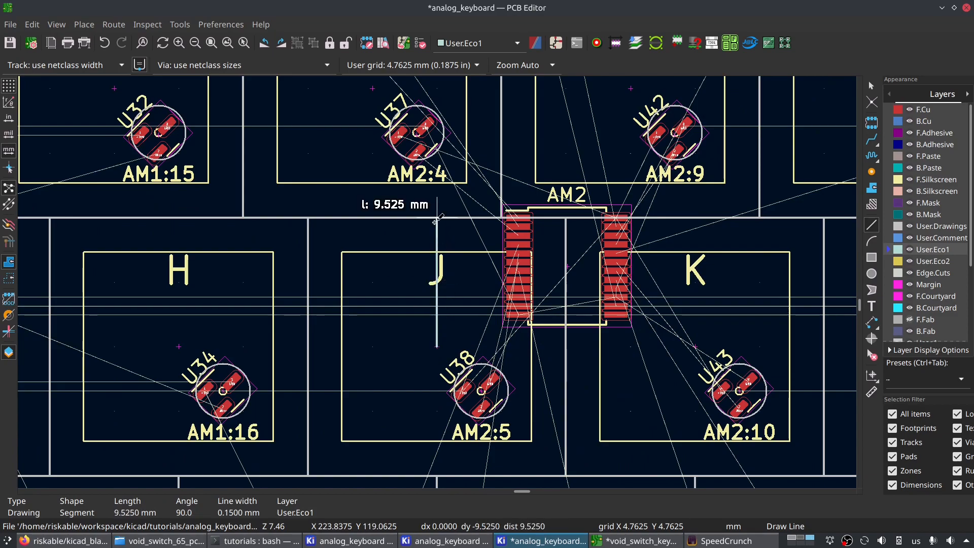
left_click(436, 221)
- Try to assign the centre line's current segment to the User.Eco2 layer and extend the line up toward the number row
key("e")
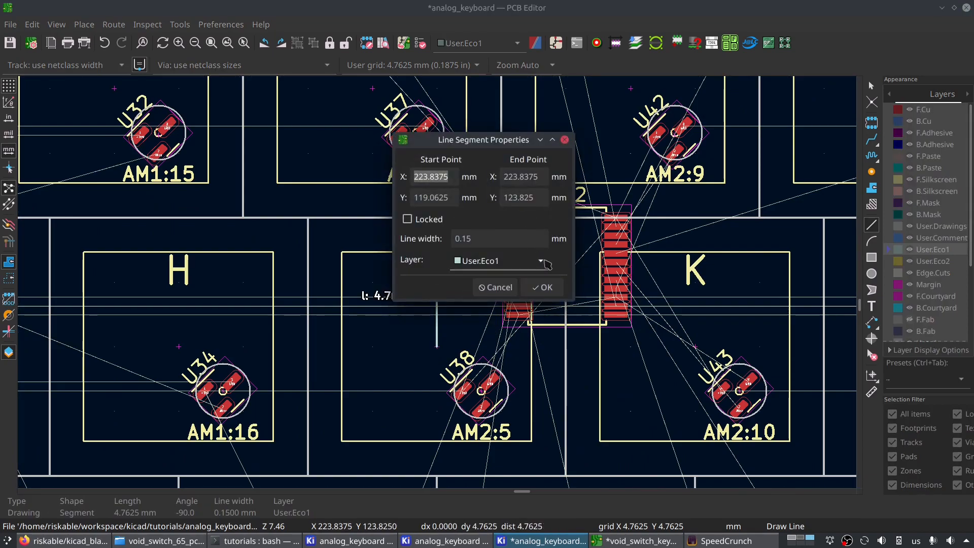
left_click(546, 264)
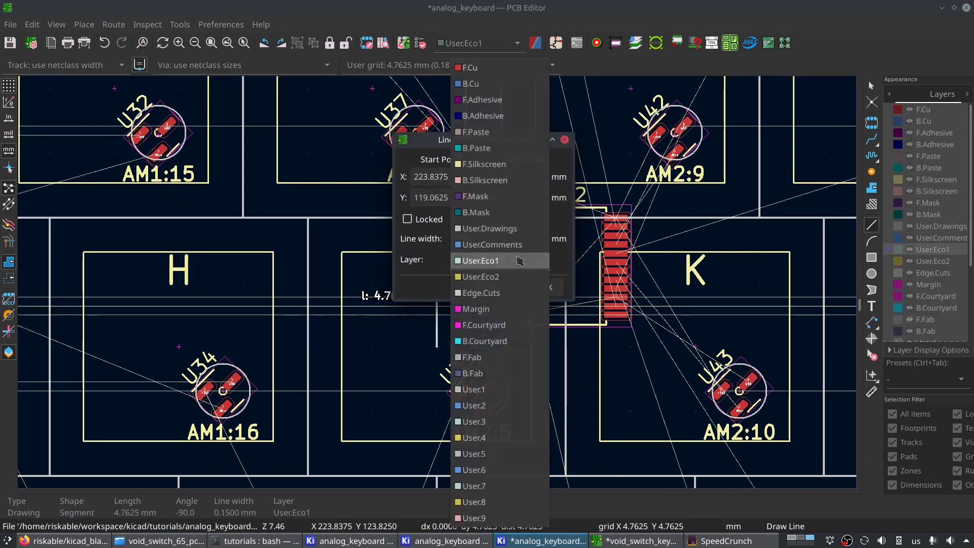
left_click(517, 283)
left_click(542, 288)
scroll(437, 347, "down", 2)
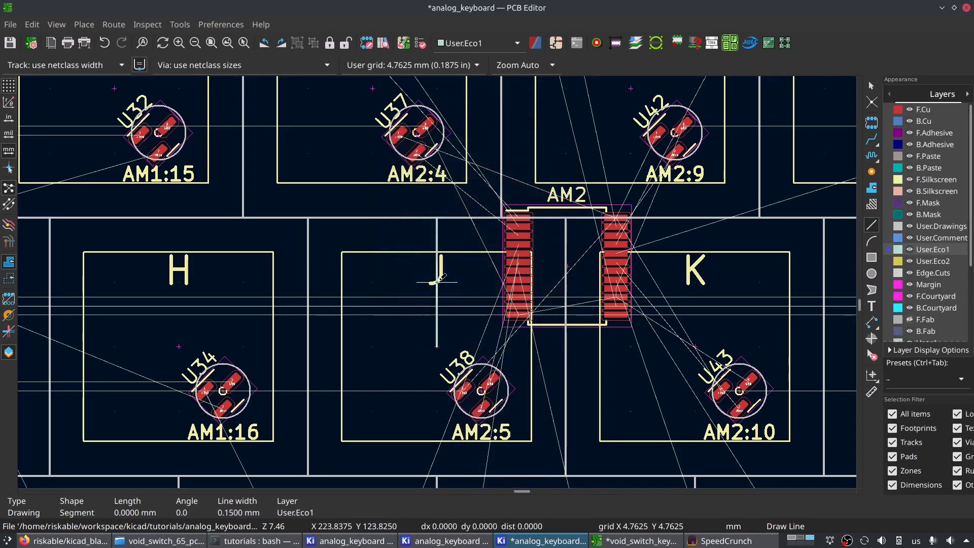
scroll(437, 281, "up", 1)
scroll(434, 276, "down", 5)
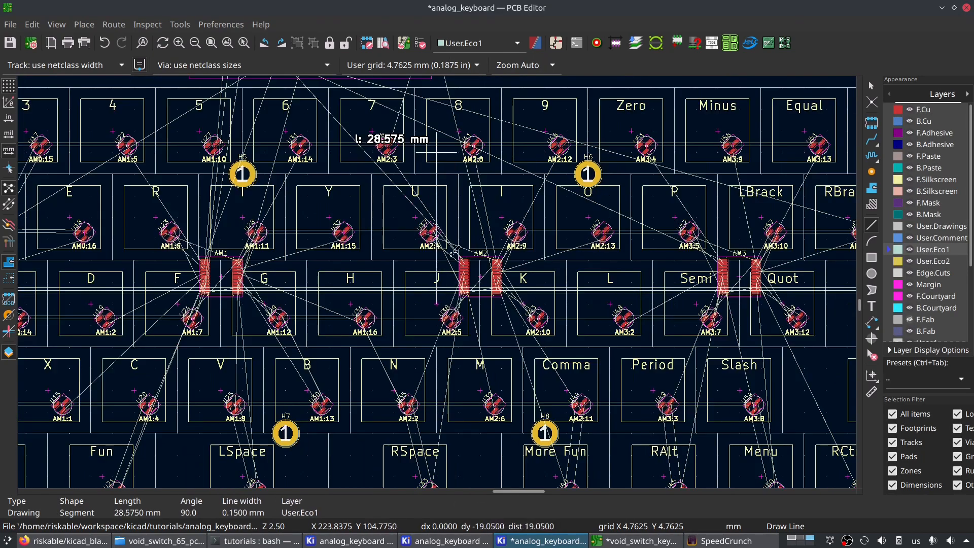
key("Escape")
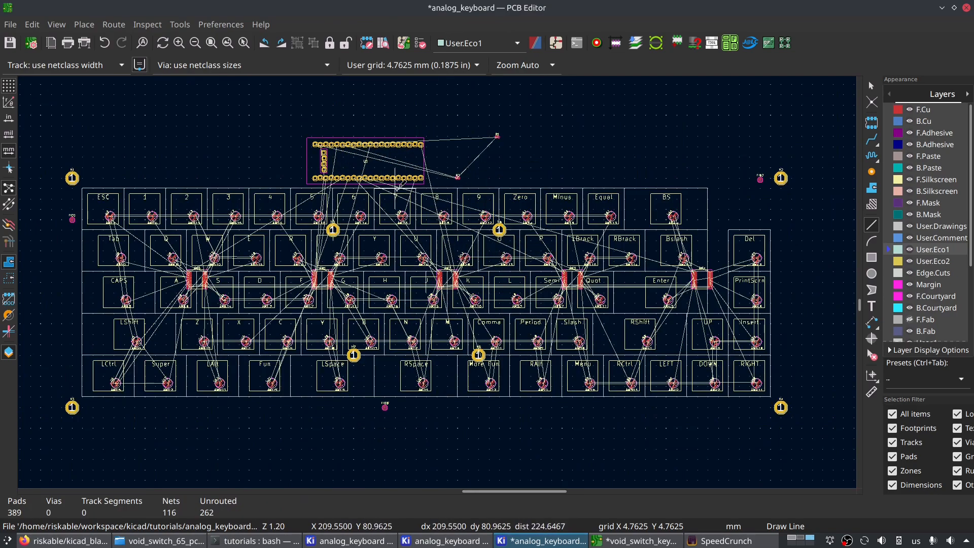
scroll(416, 188, "up", 3)
key("Escape")
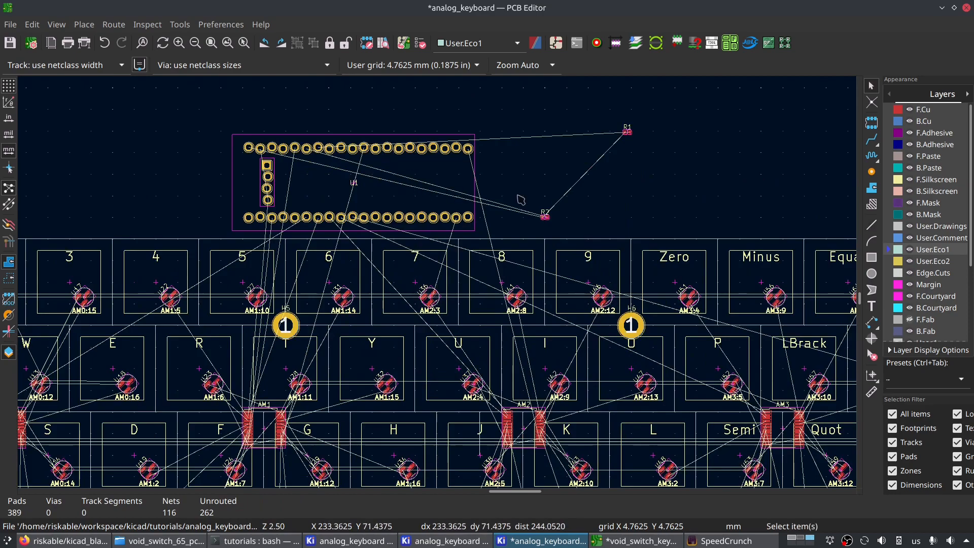
- Move the BlackPill board U1 to just above the 5 and 6 keys, using the 0.0100 mm grid
left_click(457, 184)
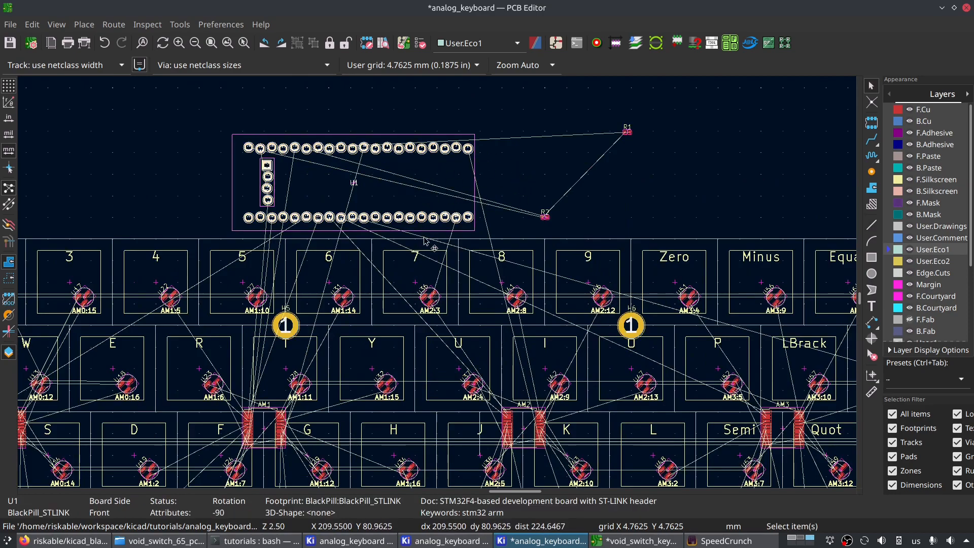
scroll(436, 310, "down", 2)
scroll(440, 311, "up", 2)
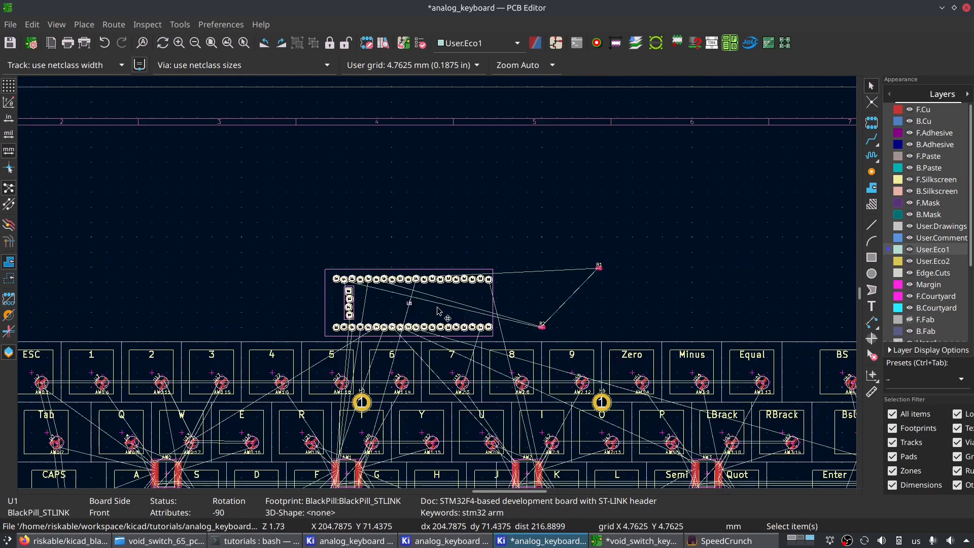
scroll(439, 311, "up", 2)
key("m")
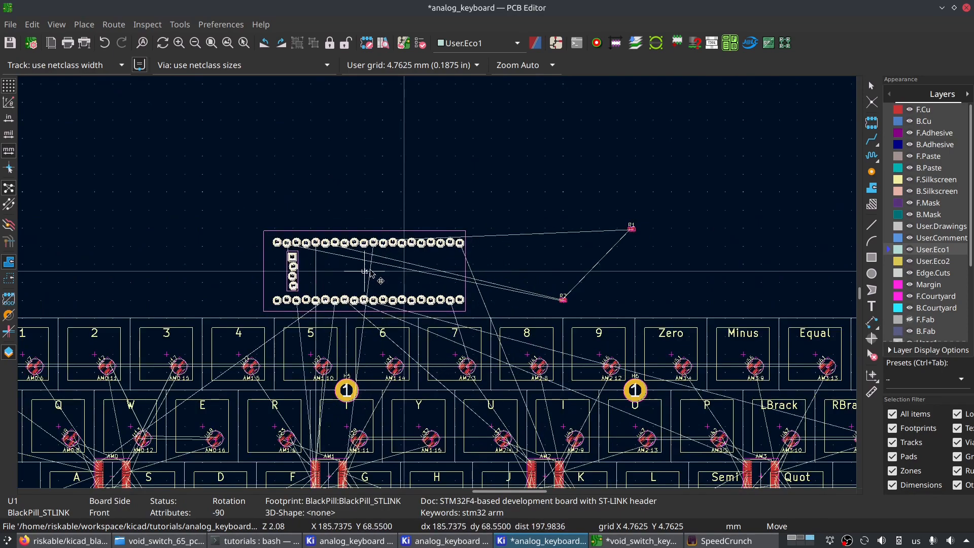
key("shift+n")
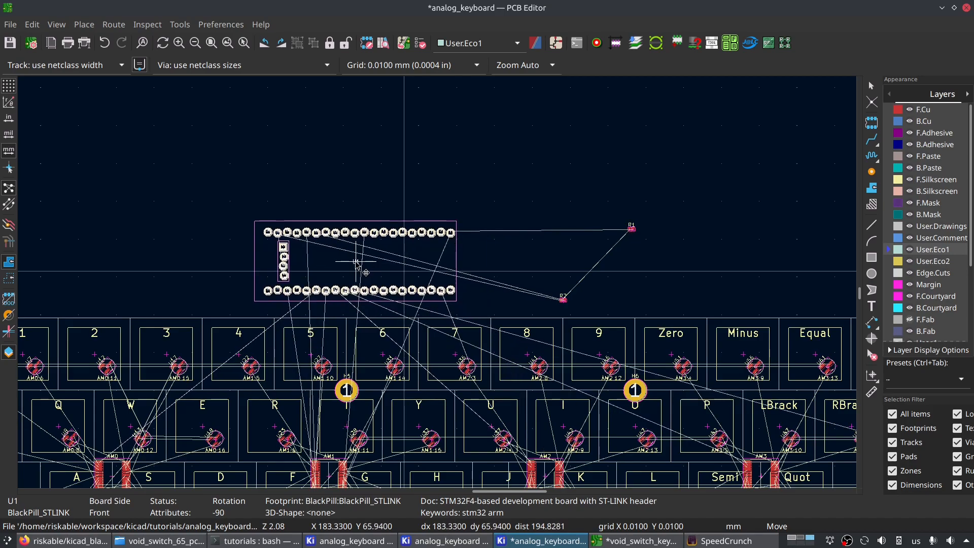
left_click(355, 265)
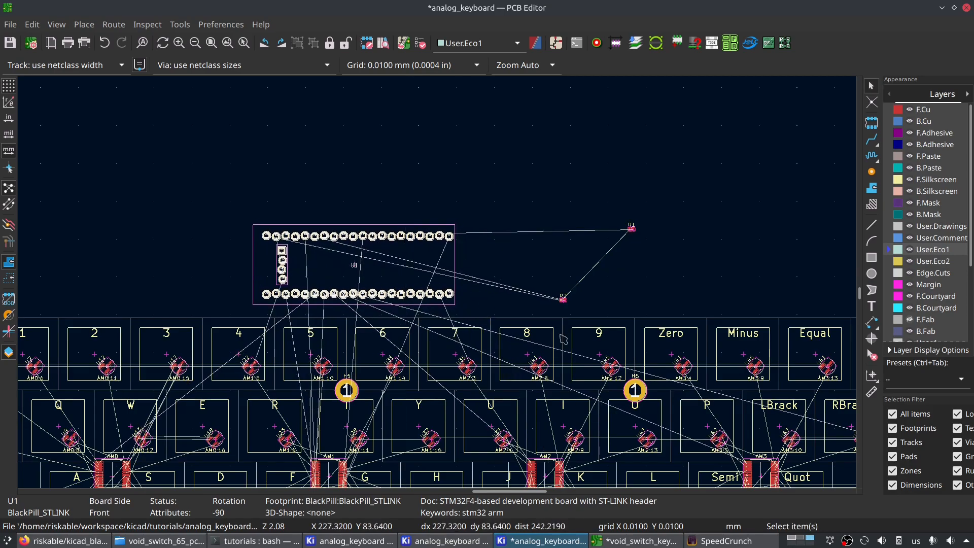
- Examine U1's placement above the number row and the ratsnest lines running from its pads
scroll(578, 340, "down", 2)
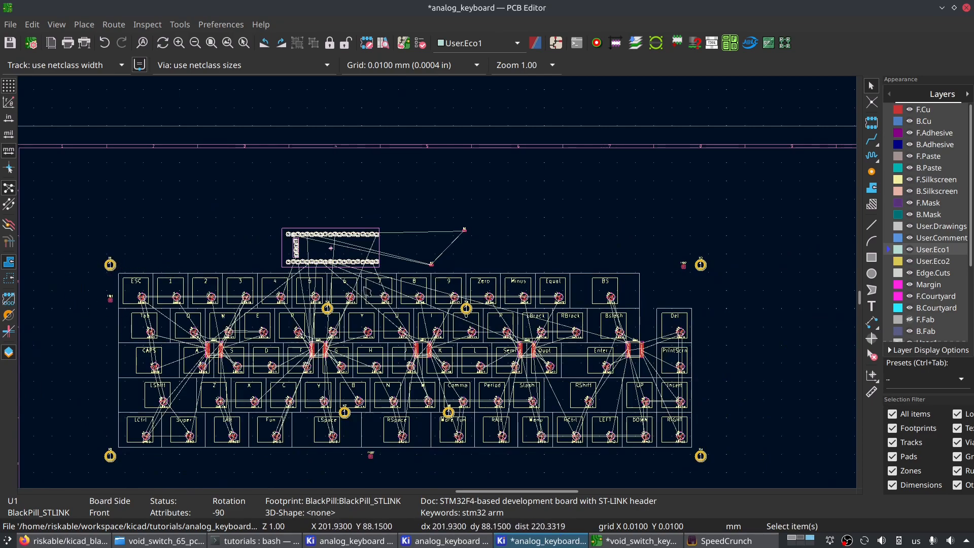
scroll(342, 289, "up", 3)
scroll(481, 256, "up", 2)
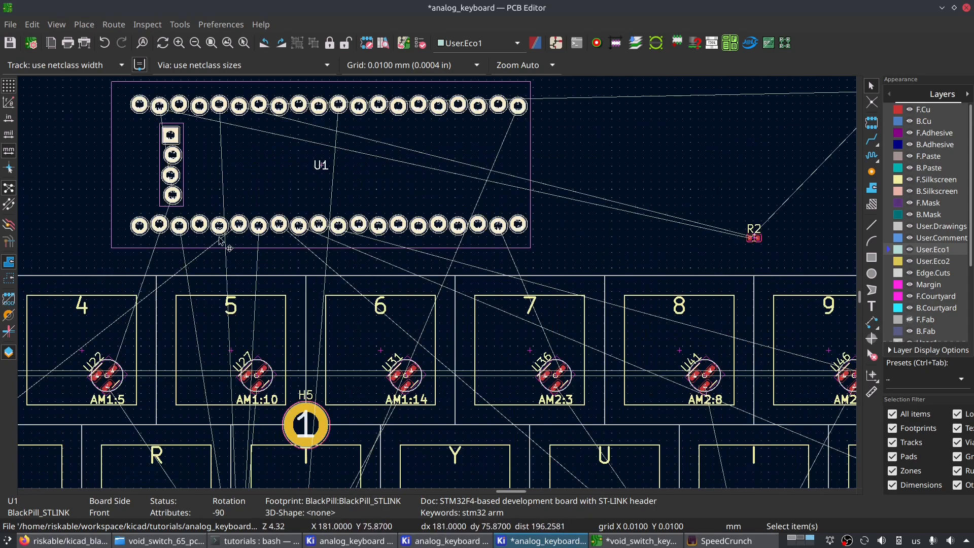
scroll(358, 251, "down", 2)
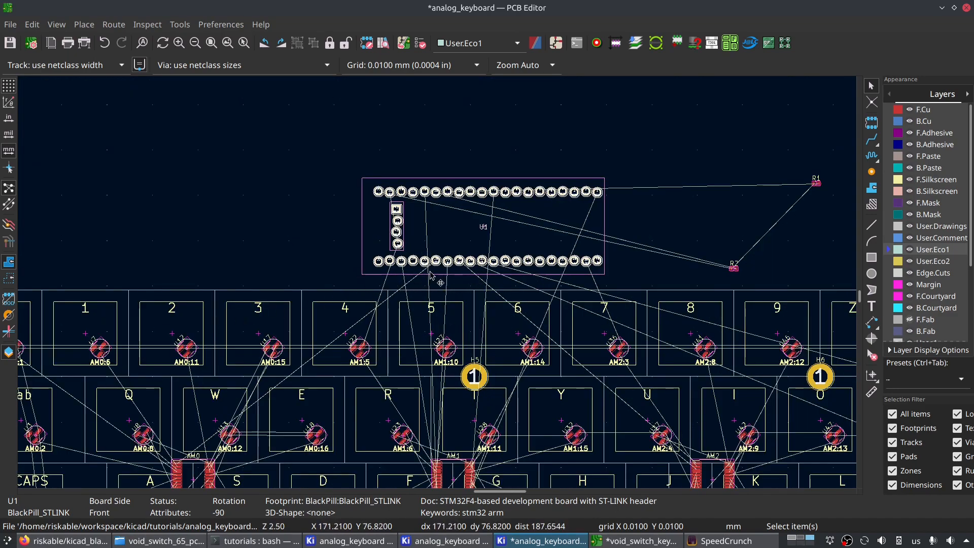
scroll(533, 273, "up", 3)
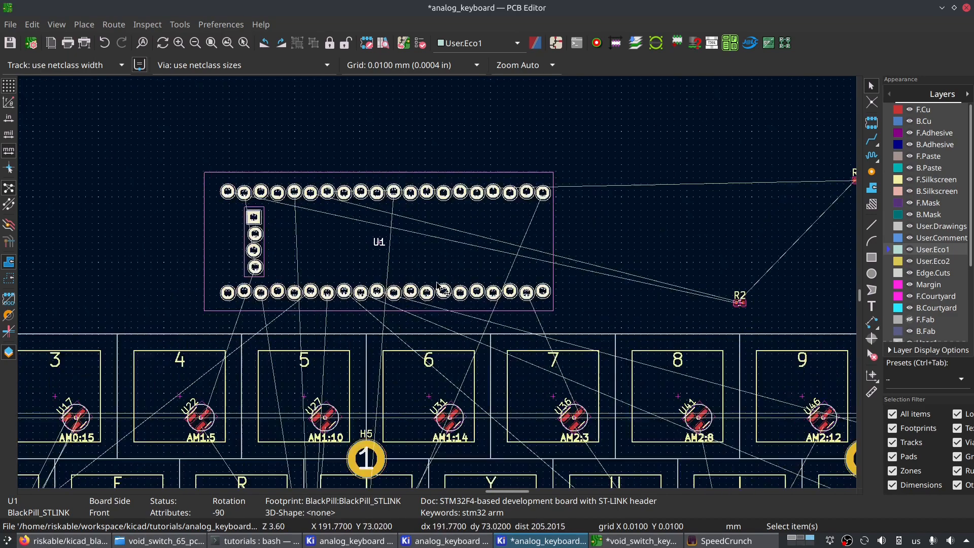
scroll(437, 285, "down", 5)
scroll(437, 285, "up", 2)
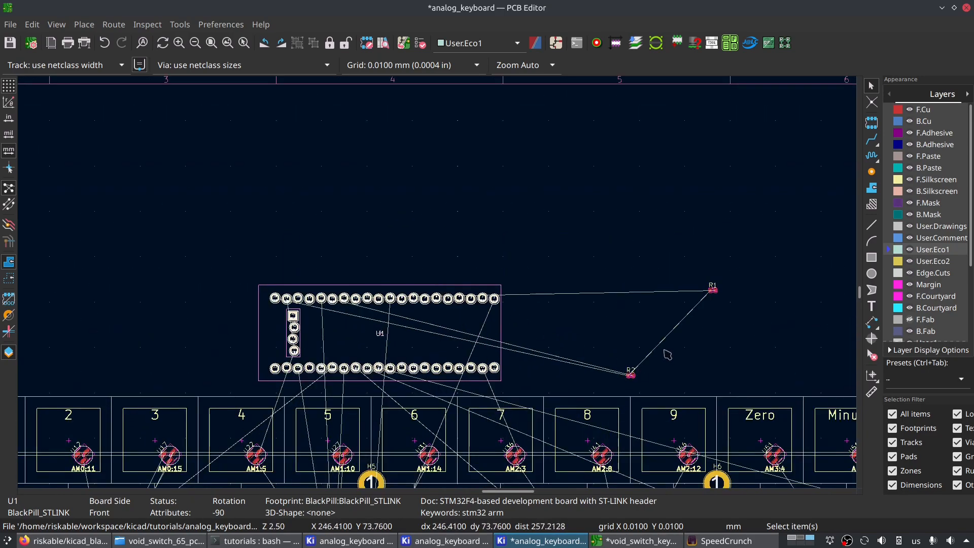
- Move resistor R2 directly beneath R1, beside the BlackPill, and select both resistors together
left_click(630, 373)
key("m")
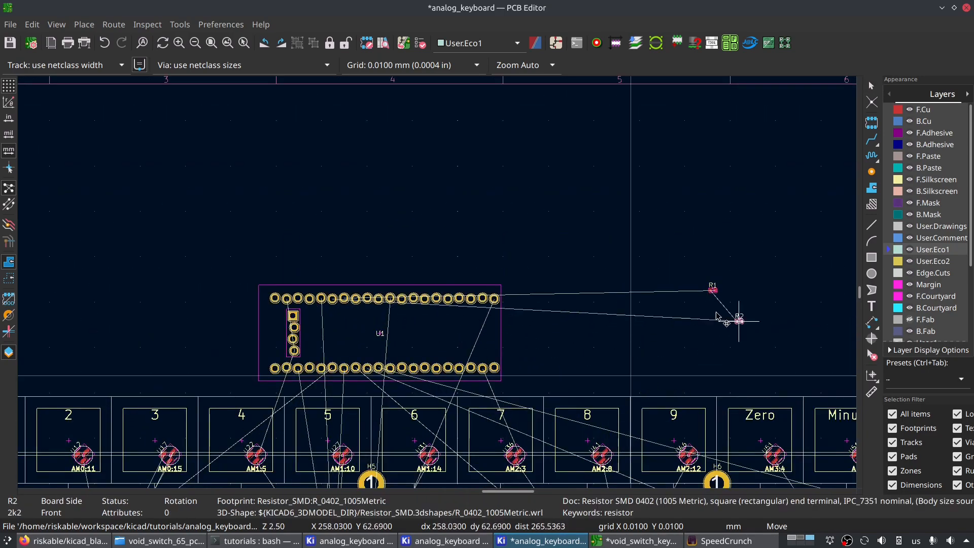
left_click(714, 311)
scroll(714, 311, "down", 2)
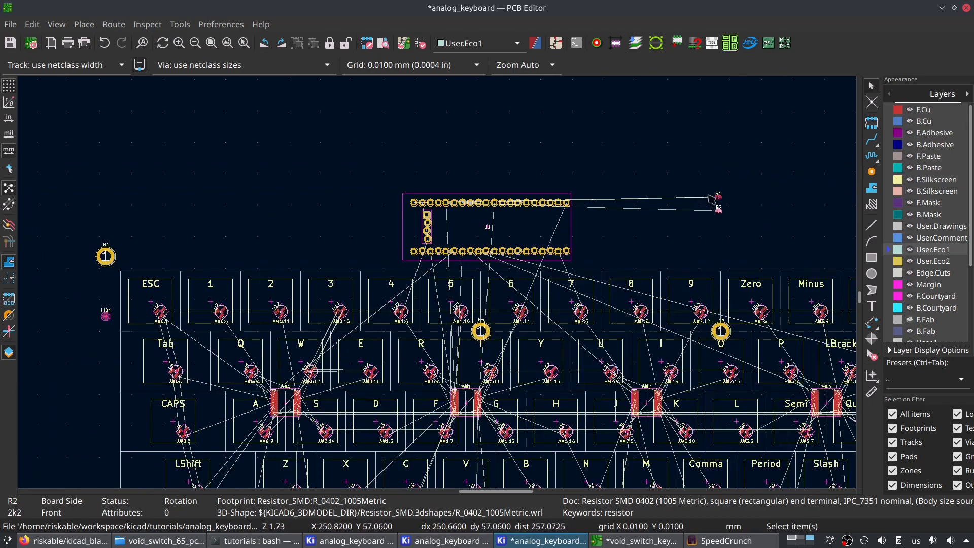
left_click_drag(690, 175, 727, 237)
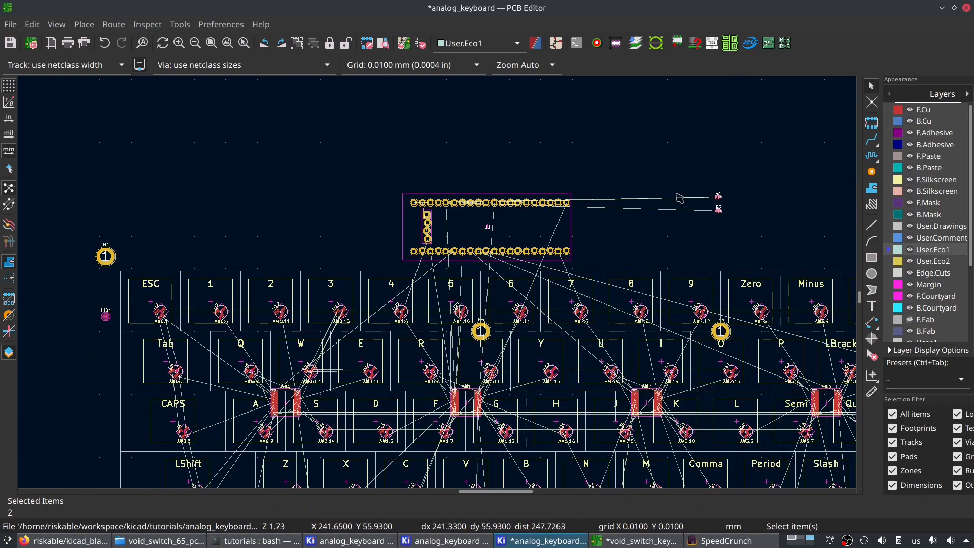
- Examine the full keyboard layout, checking the ratsnest between the BlackPill, the multiplexers and the keys
scroll(481, 370, "down", 2)
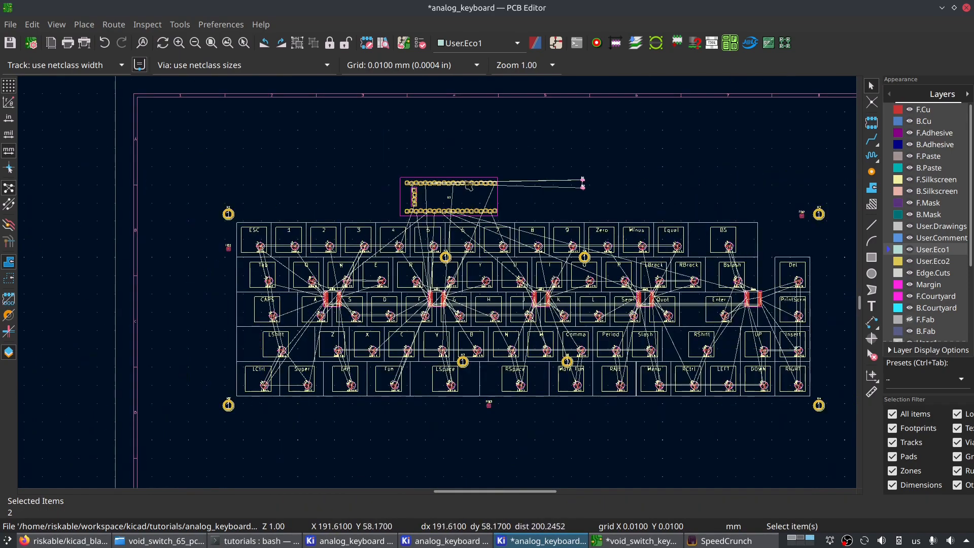
scroll(466, 183, "up", 5)
scroll(438, 282, "down", 8)
middle_click_drag(371, 347, 366, 305)
scroll(369, 309, "up", 4)
scroll(604, 210, "down", 4)
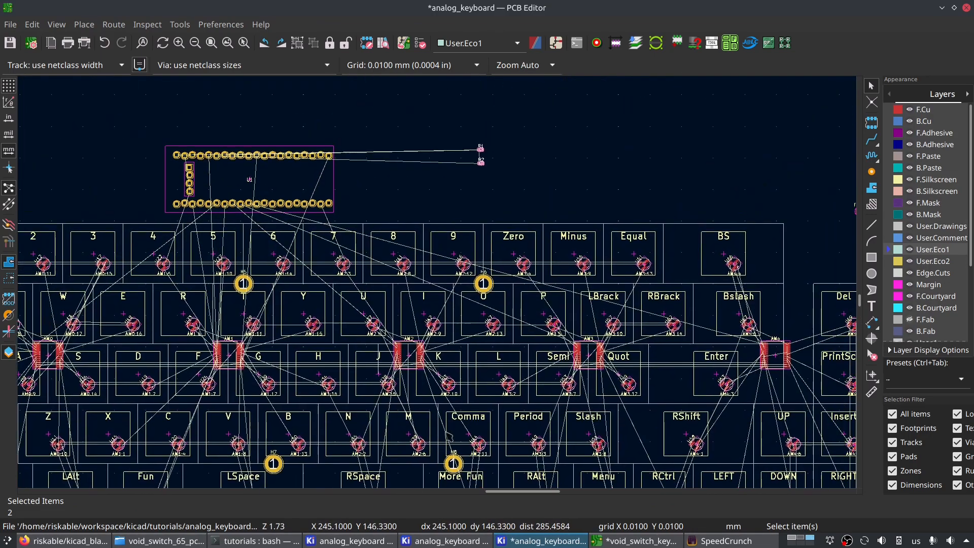
scroll(447, 327, "up", 2)
scroll(459, 287, "up", 4)
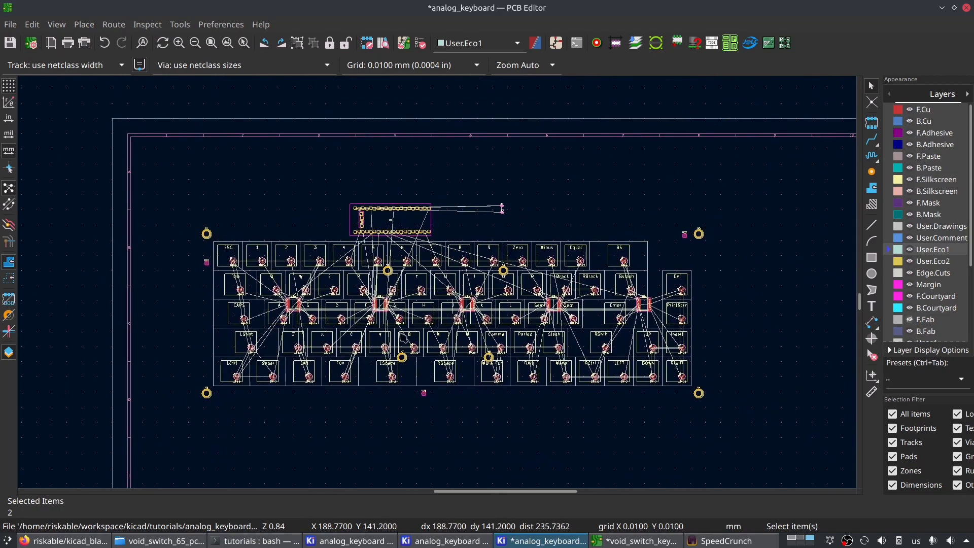
scroll(537, 238, "down", 3)
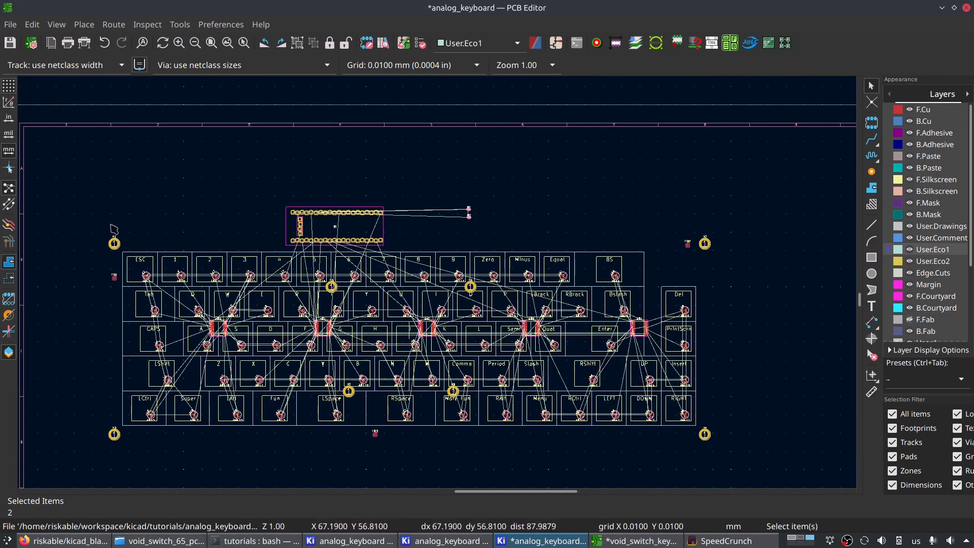
scroll(478, 231, "up", 2)
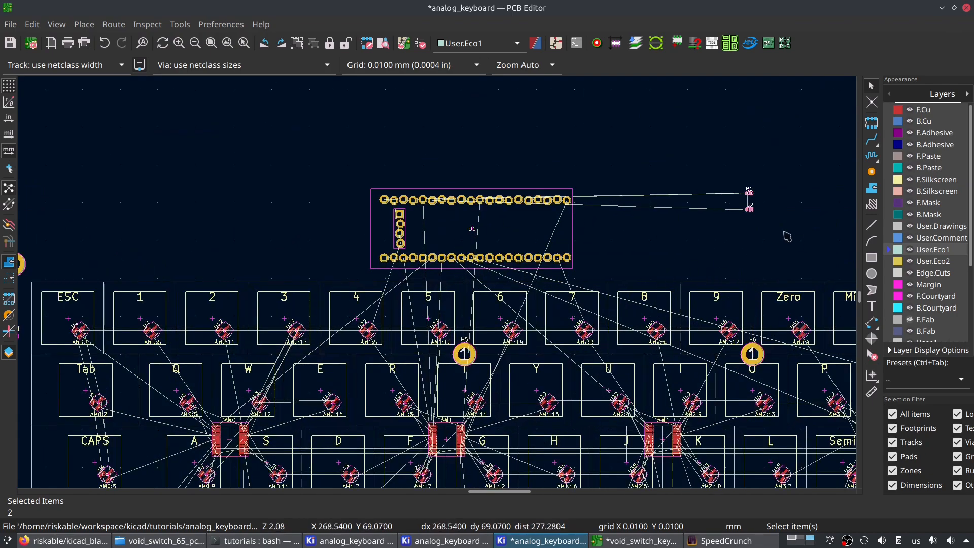